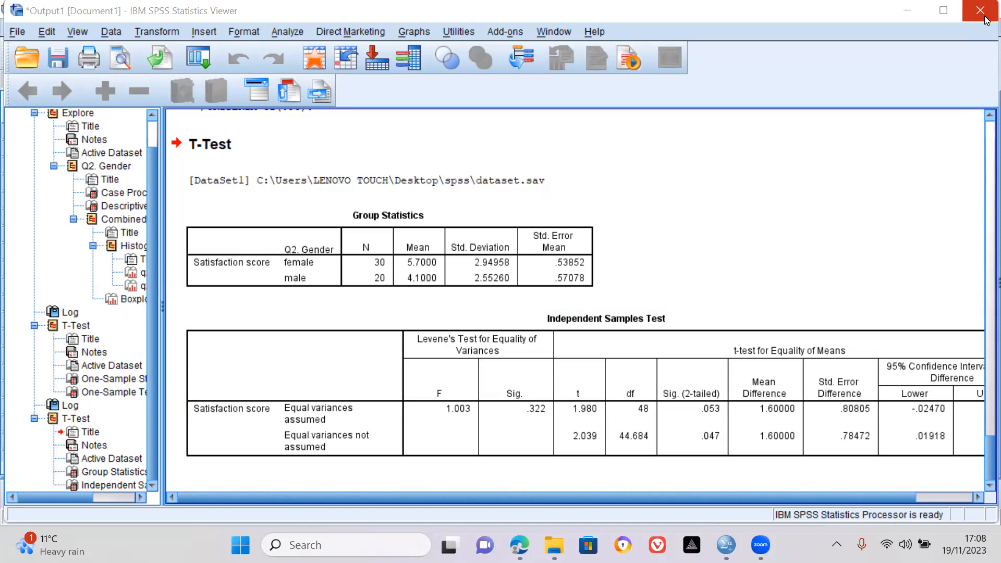
Step: Close the output viewer without saving its contents
click(986, 20)
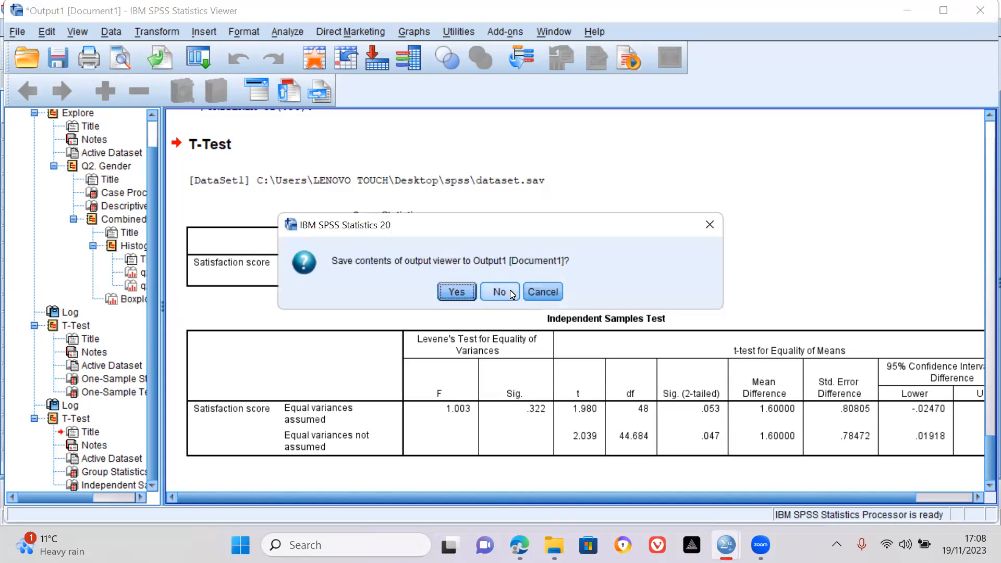
click(510, 291)
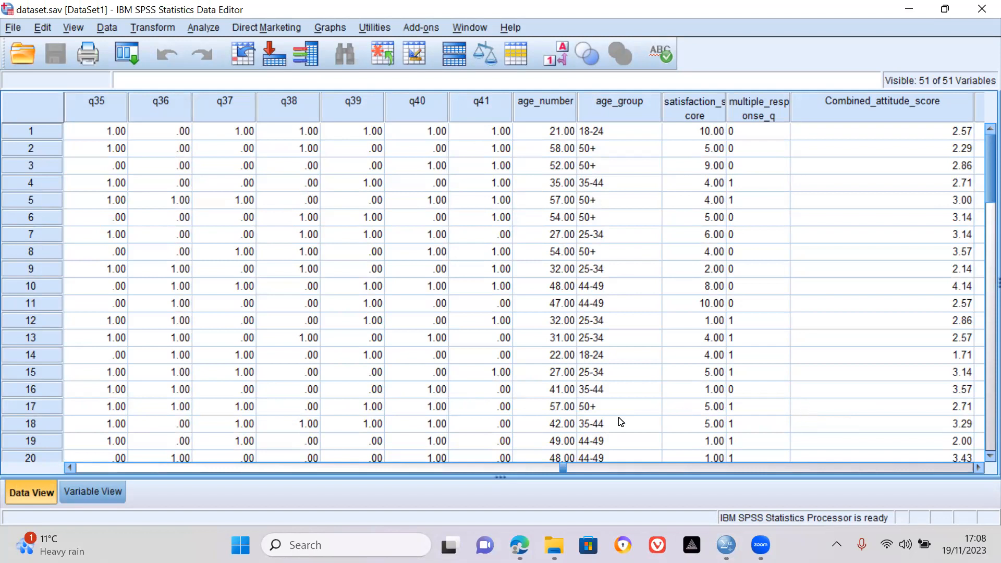
mouse_move(518, 546)
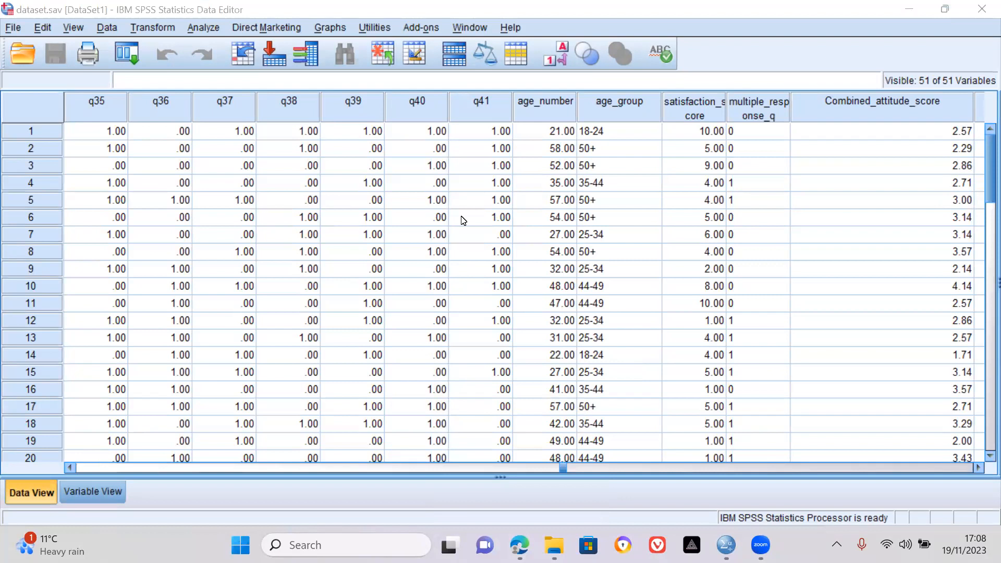
Step: Show the variable definitions of dataset.sav and look through them up to the first variable, q1
click(103, 498)
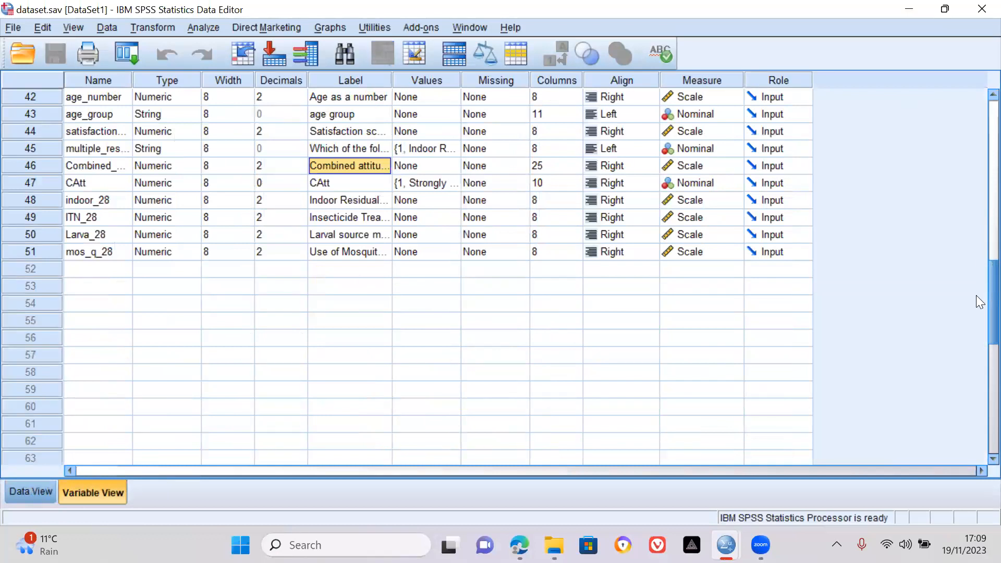
scroll(977, 292, up, 3)
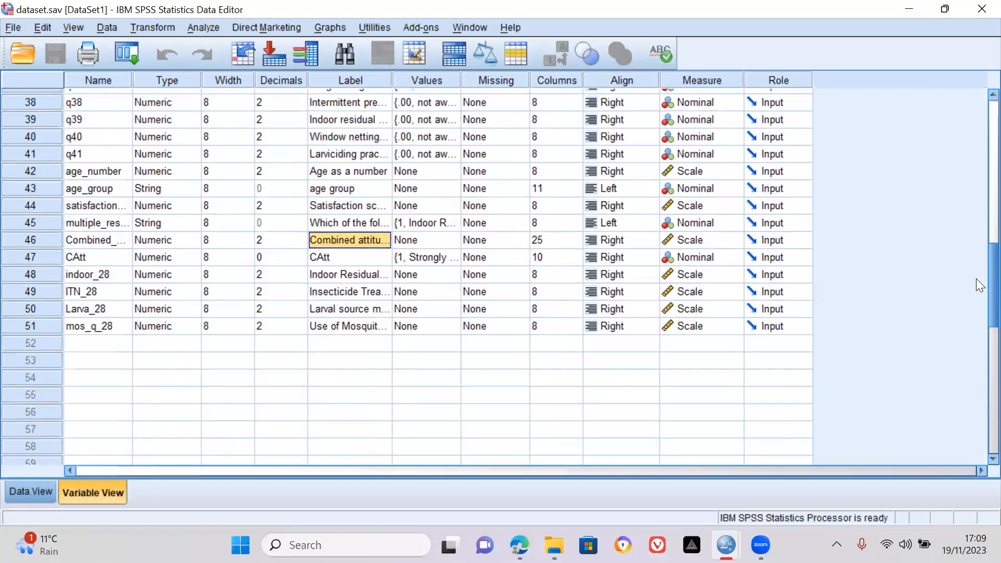
scroll(977, 242, up, 10)
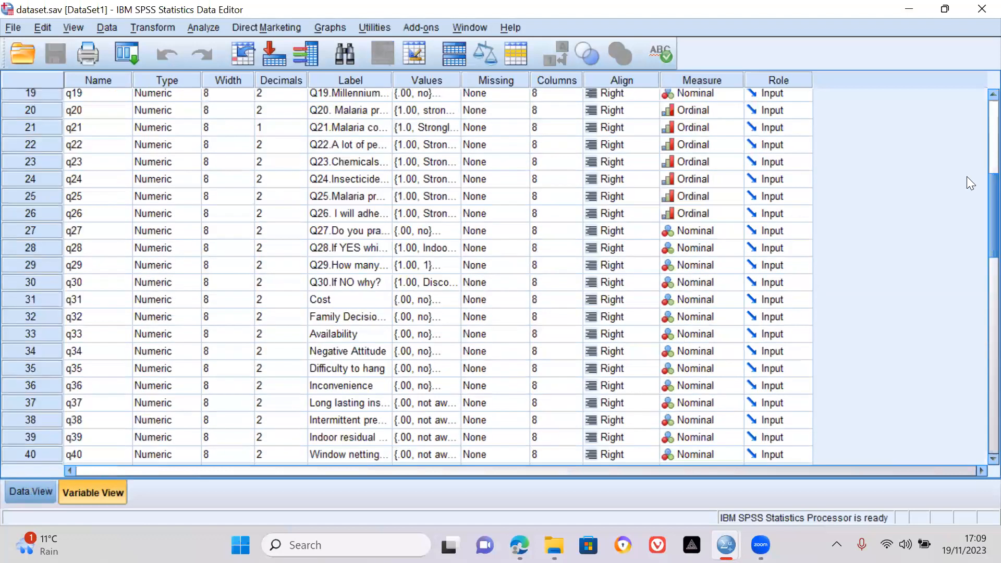
scroll(964, 162, up, 2)
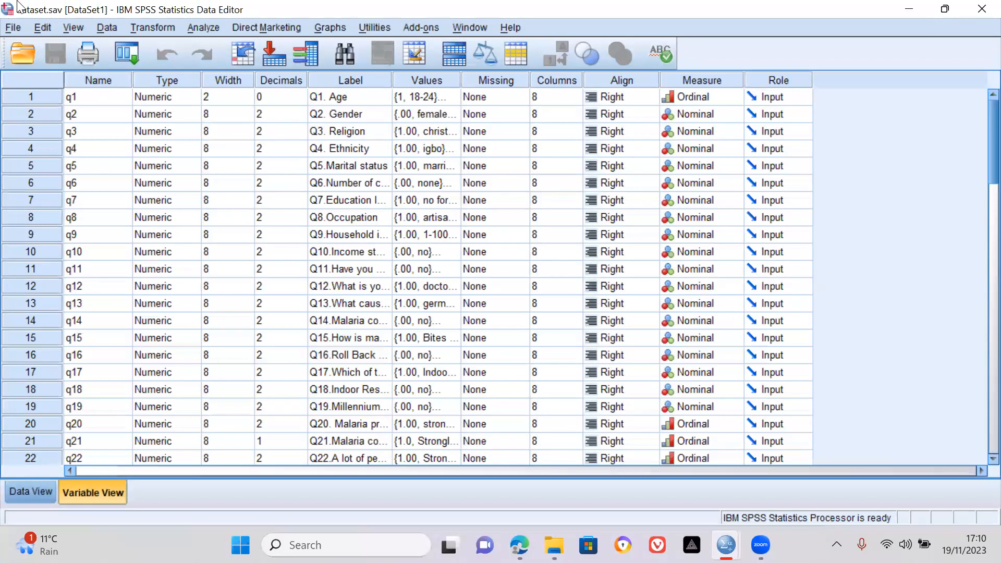
Step: Create a new blank dataset
click(18, 30)
mouse_move(147, 48)
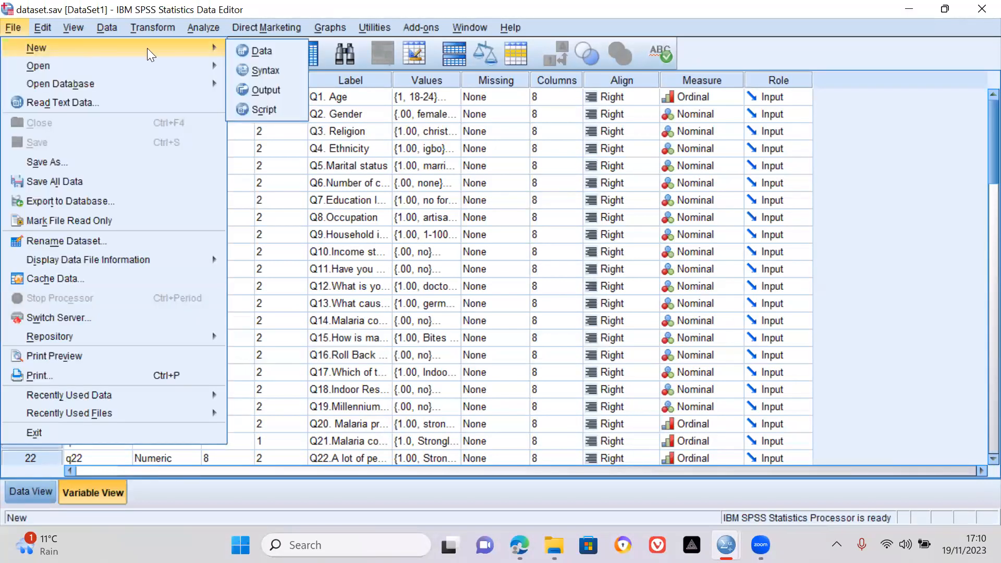
click(264, 52)
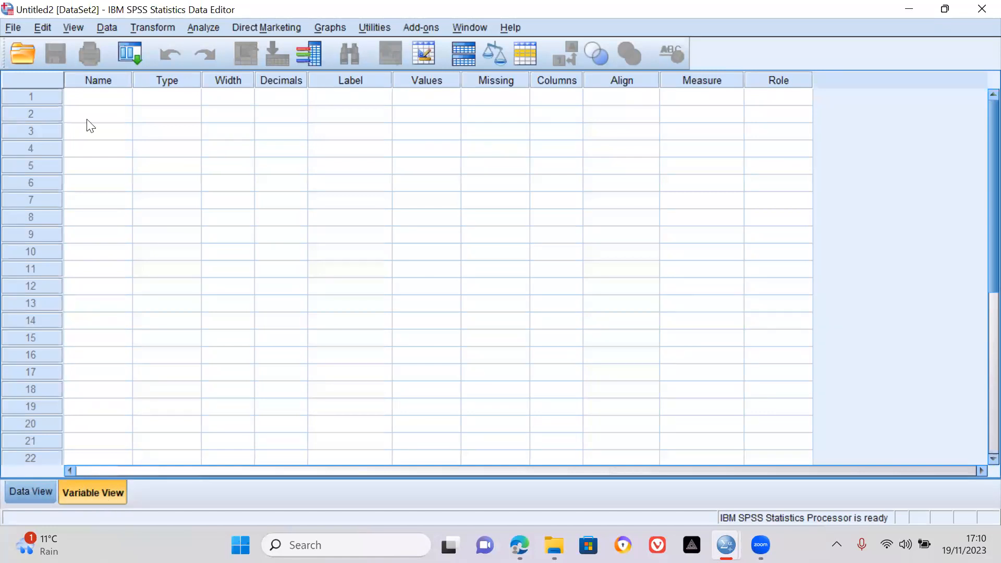
Step: Examine the blank dataset's variable columns and its empty data grid, and close that dataset
click(102, 84)
click(151, 99)
click(333, 99)
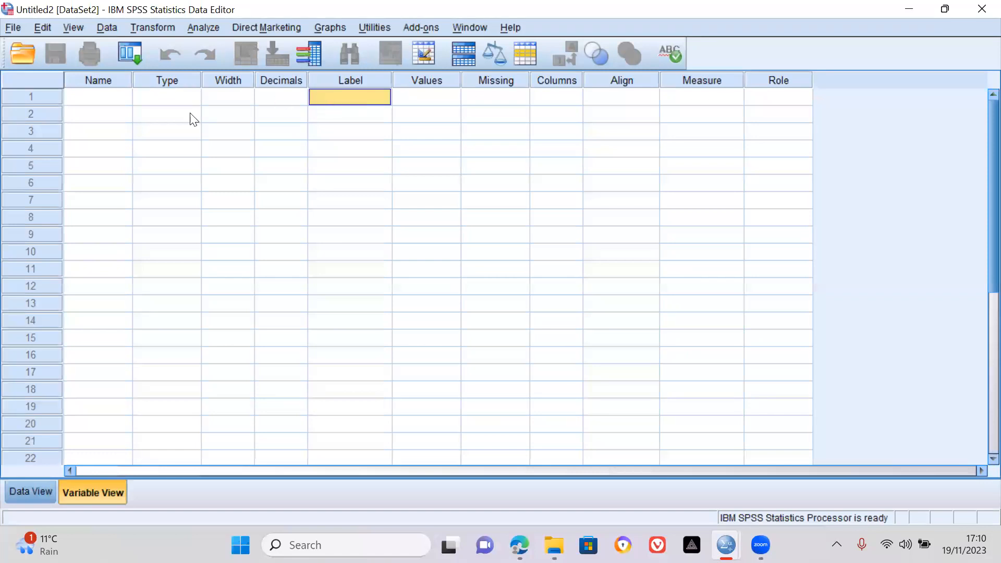
click(23, 491)
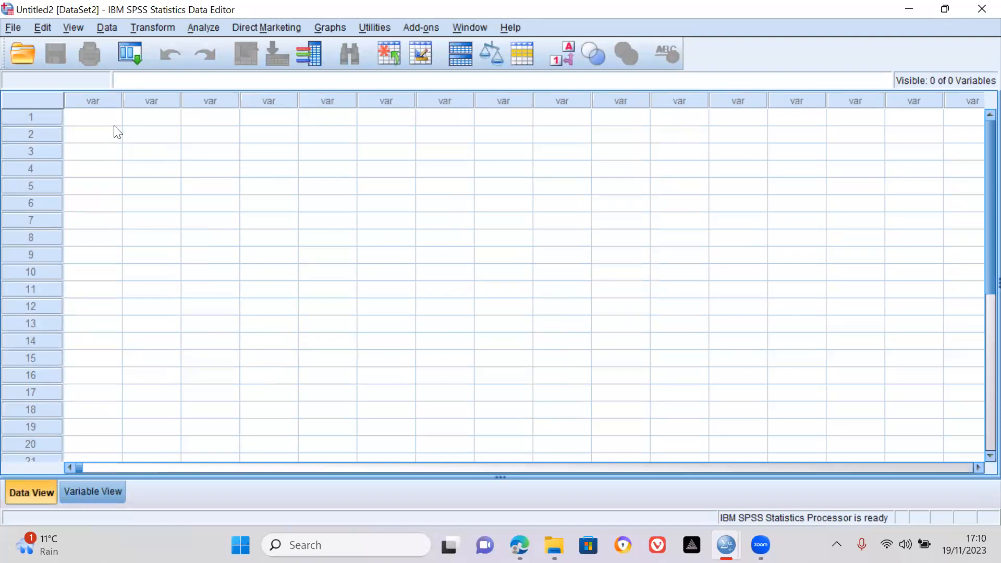
click(92, 493)
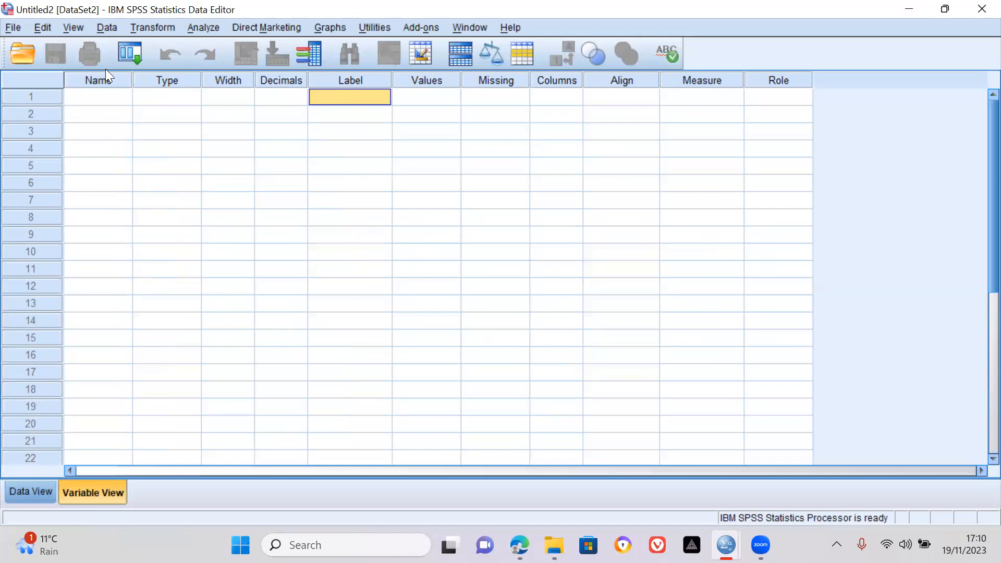
click(35, 494)
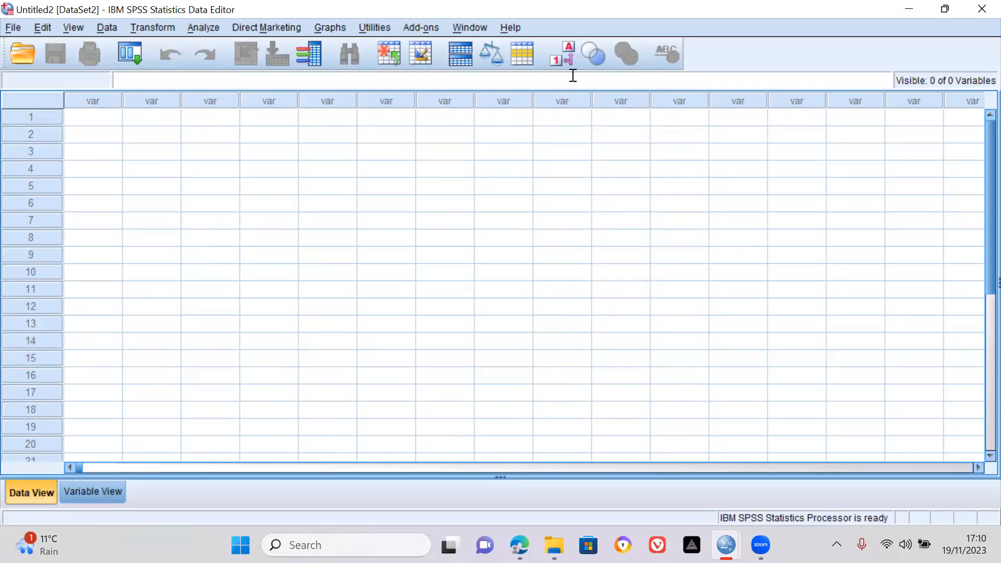
click(980, 11)
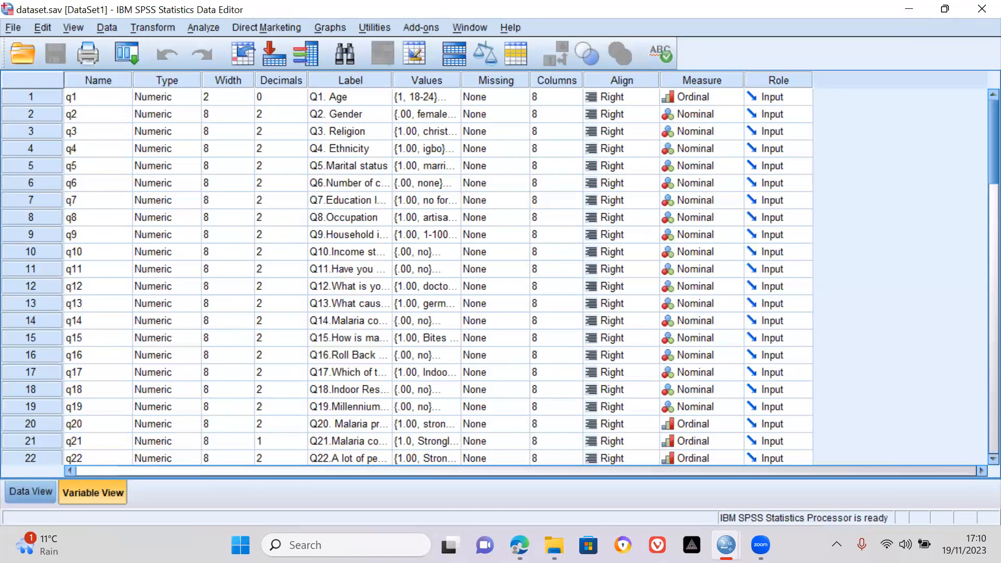
Step: Open the workbook spss.xlsx from the Desktop's spss folder in Excel and bring its likert sheet to the front
mouse_move(554, 545)
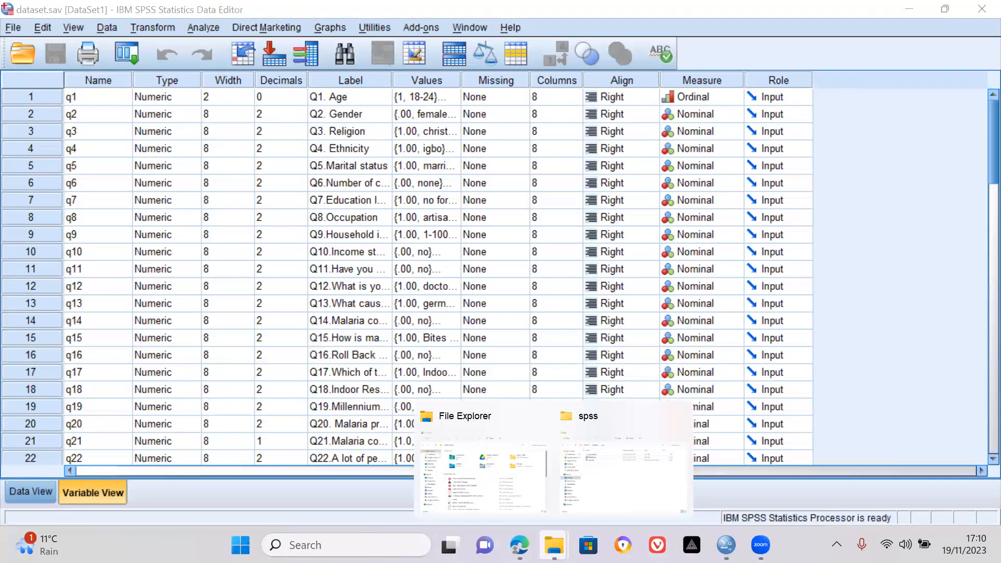
click(585, 509)
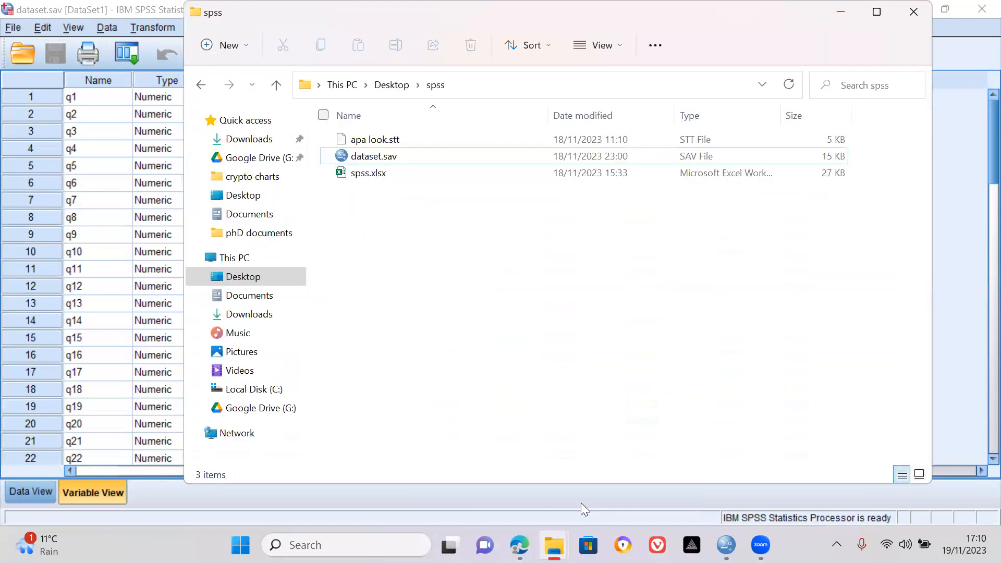
click(408, 173)
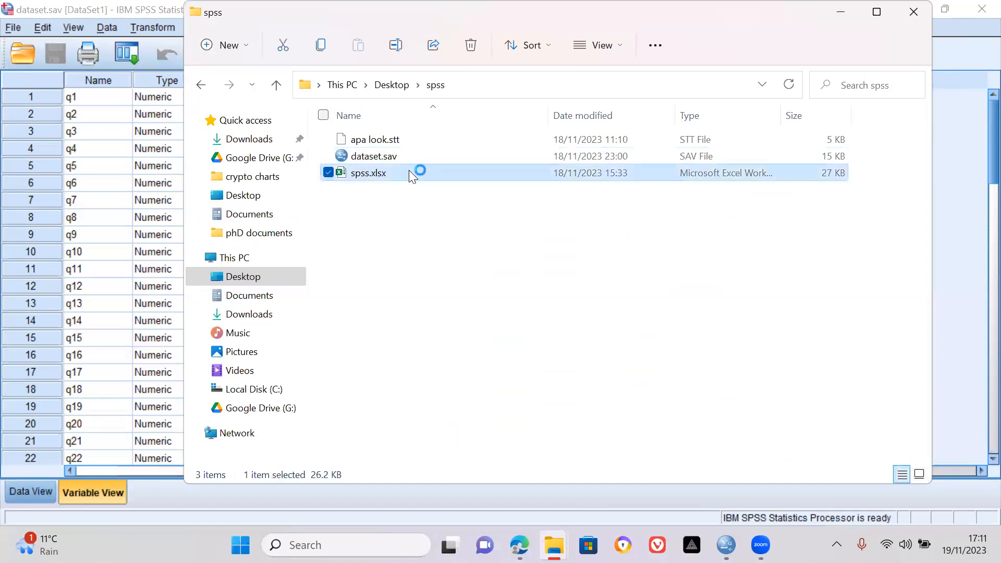
click(271, 139)
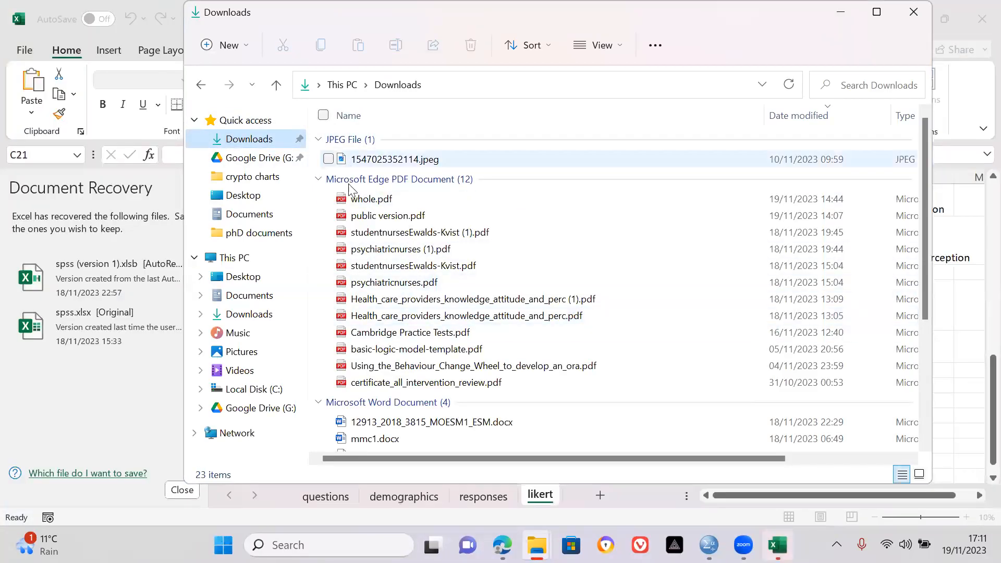
click(840, 12)
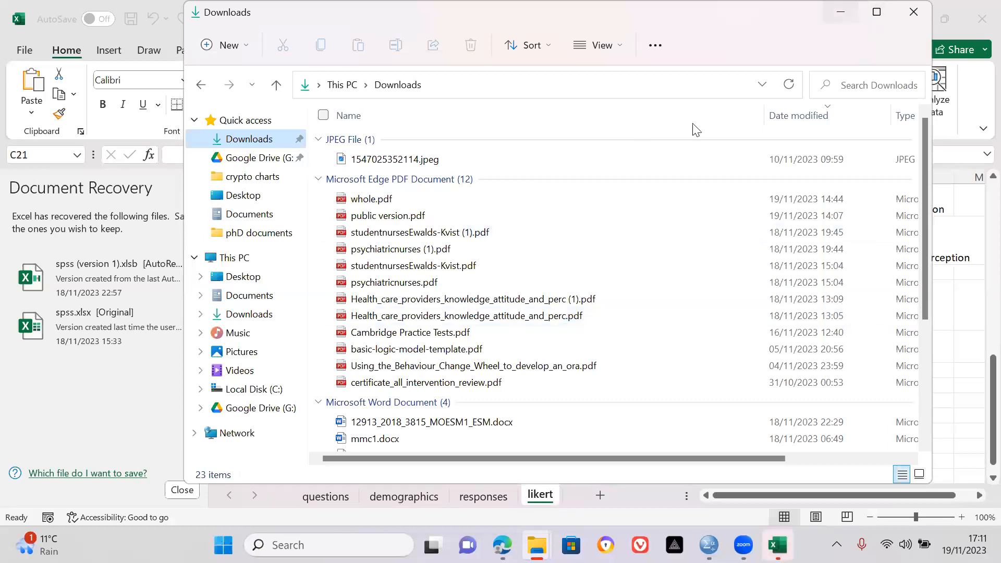
click(479, 312)
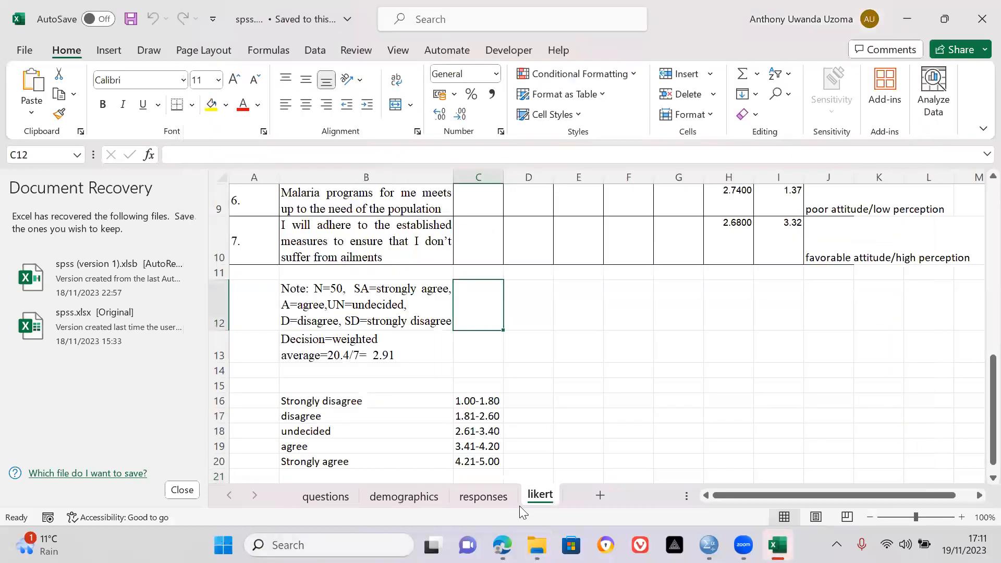
Step: Switch back to dataset.sav in SPSS, review the value labels of q1 (Age) and choose Ordinal as its measure
click(709, 545)
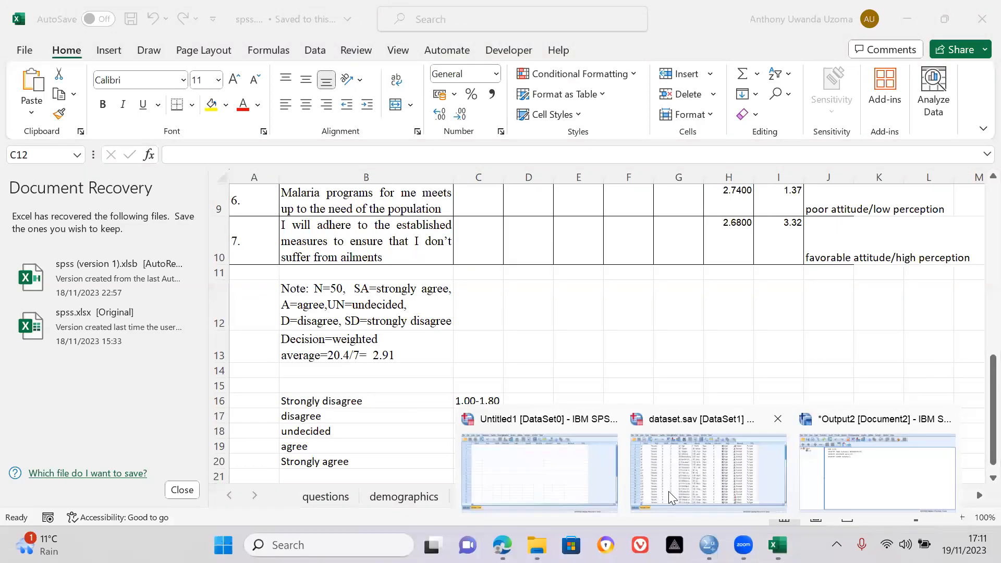
click(669, 492)
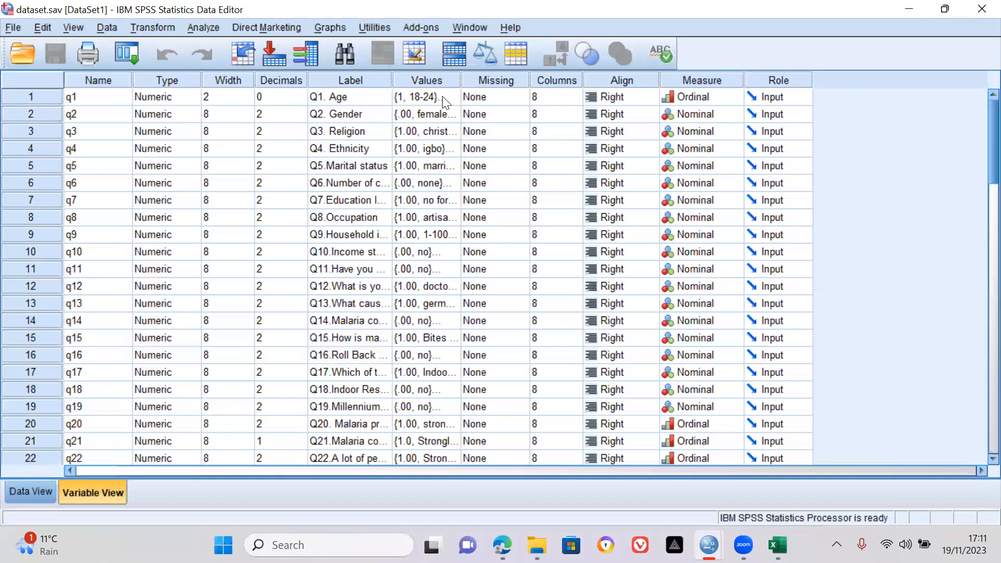
click(727, 99)
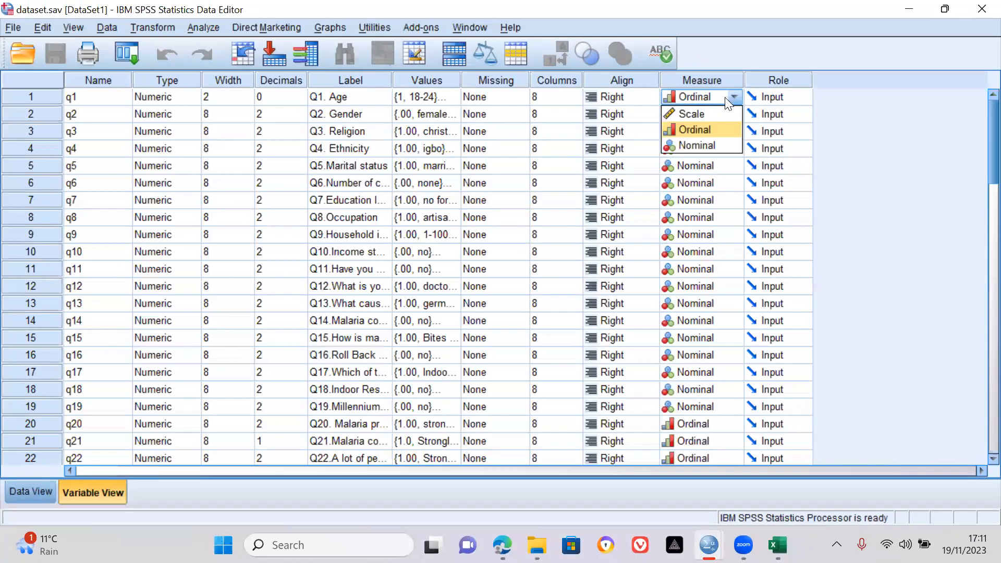
click(451, 97)
click(451, 97)
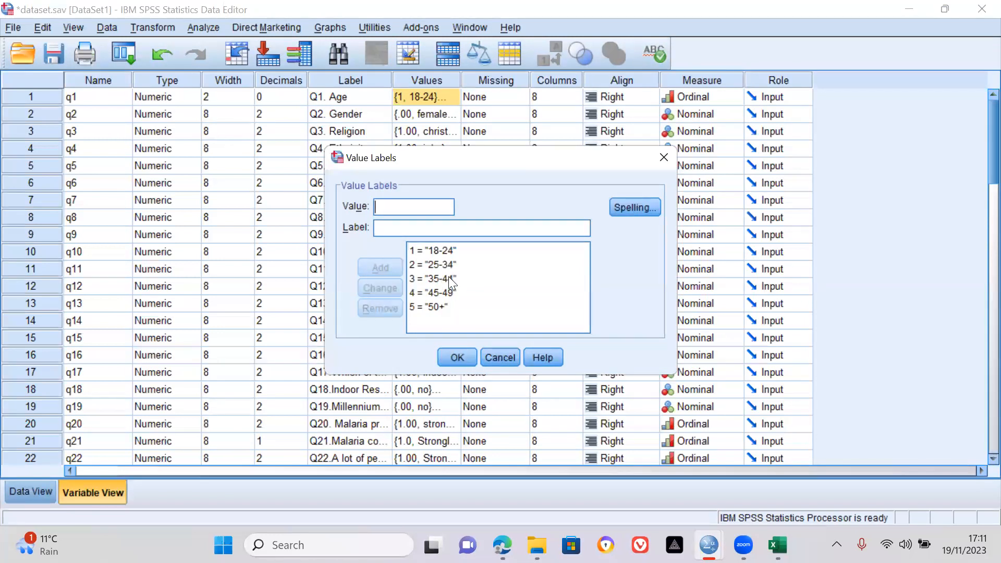
click(458, 358)
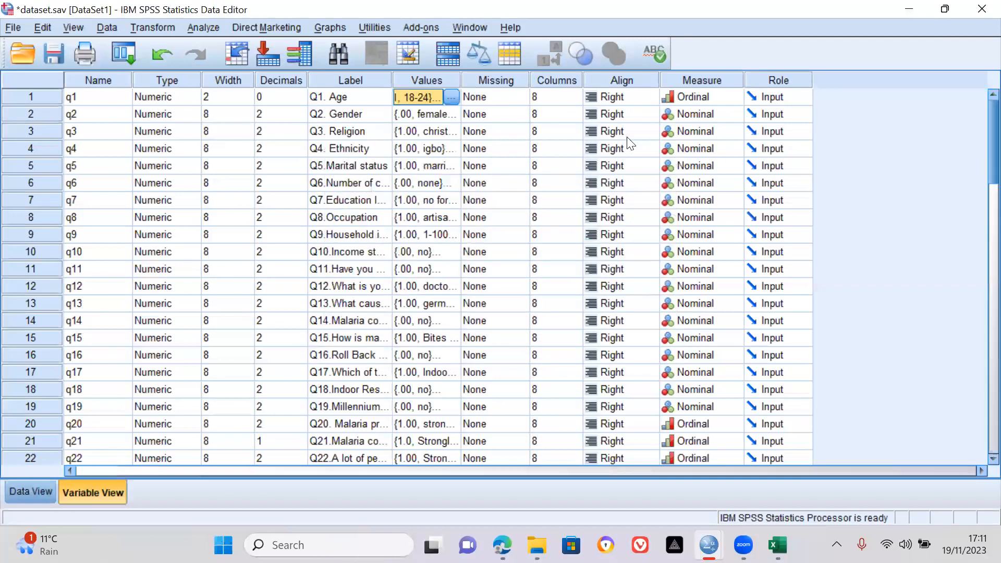
click(732, 96)
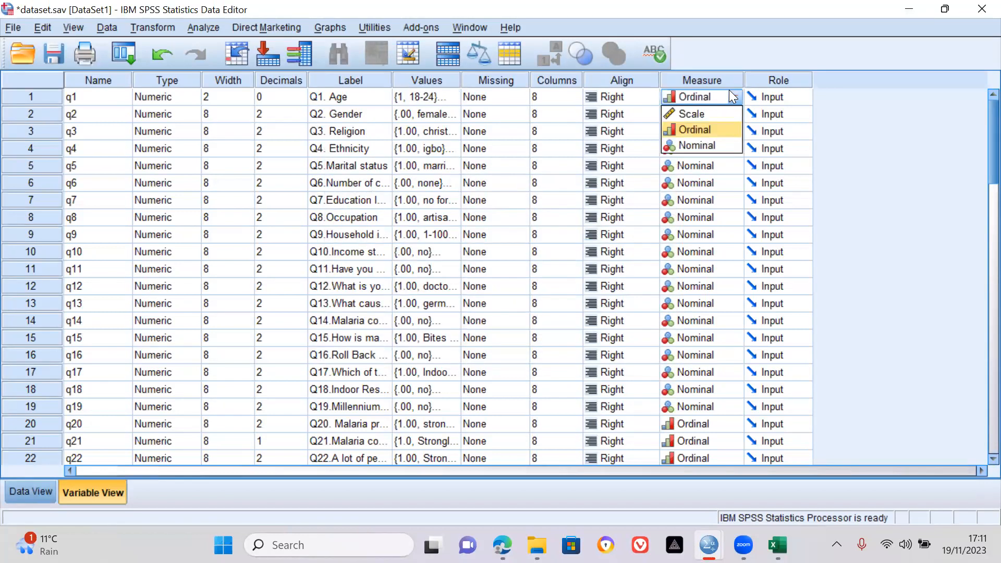
click(721, 132)
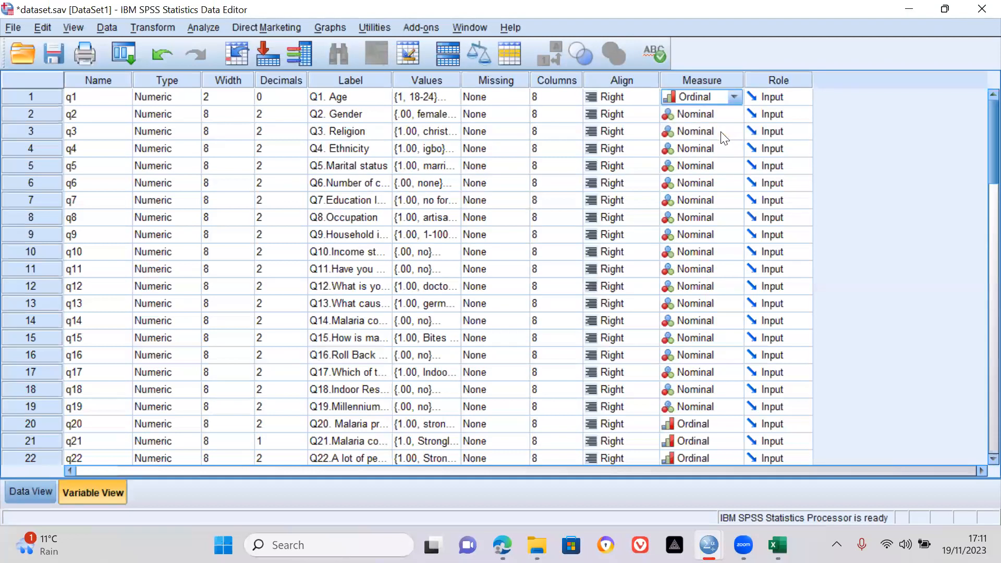
Step: Review the value labels of q2 (Gender) and choose Nominal as its measure
double_click(454, 113)
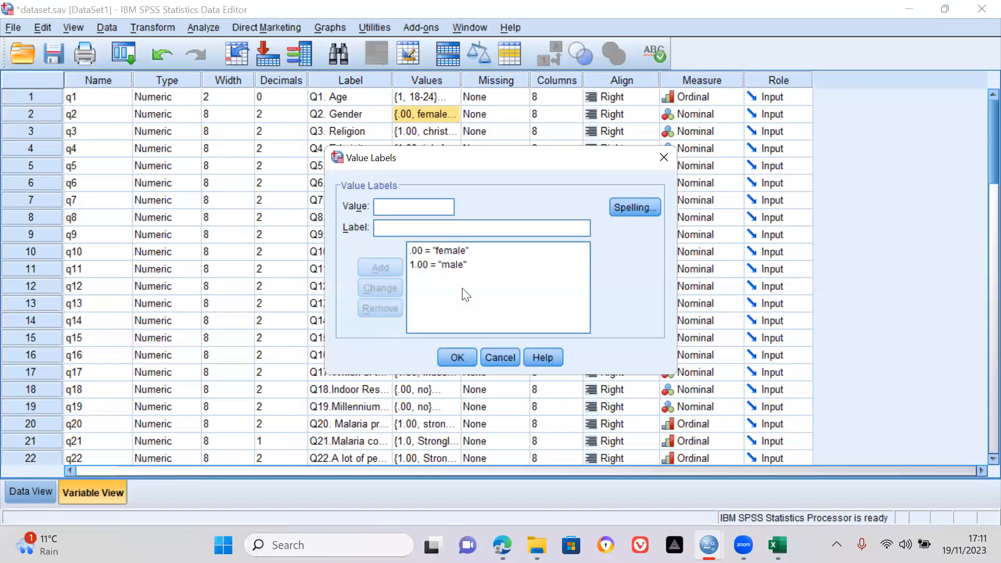
click(507, 356)
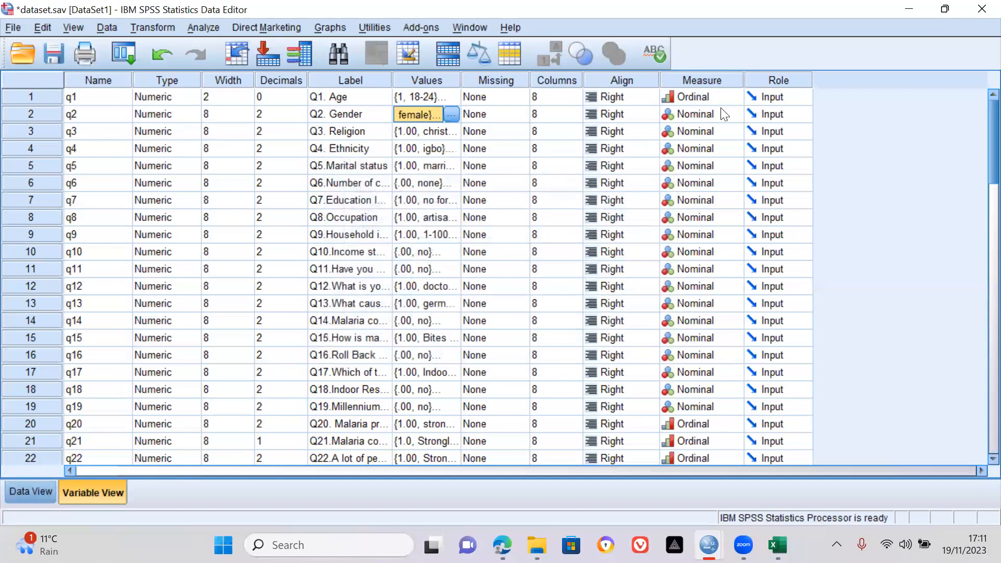
click(725, 114)
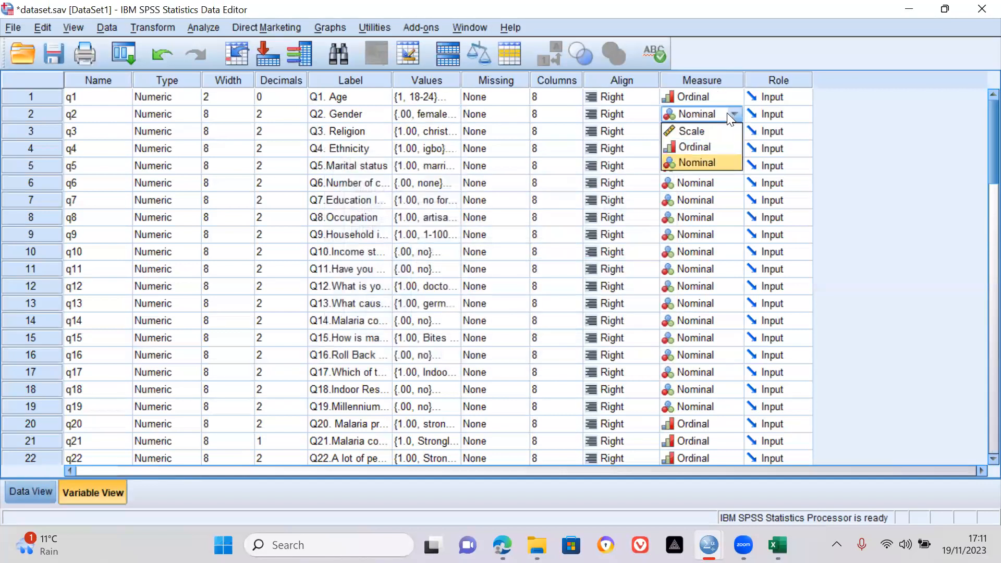
click(724, 162)
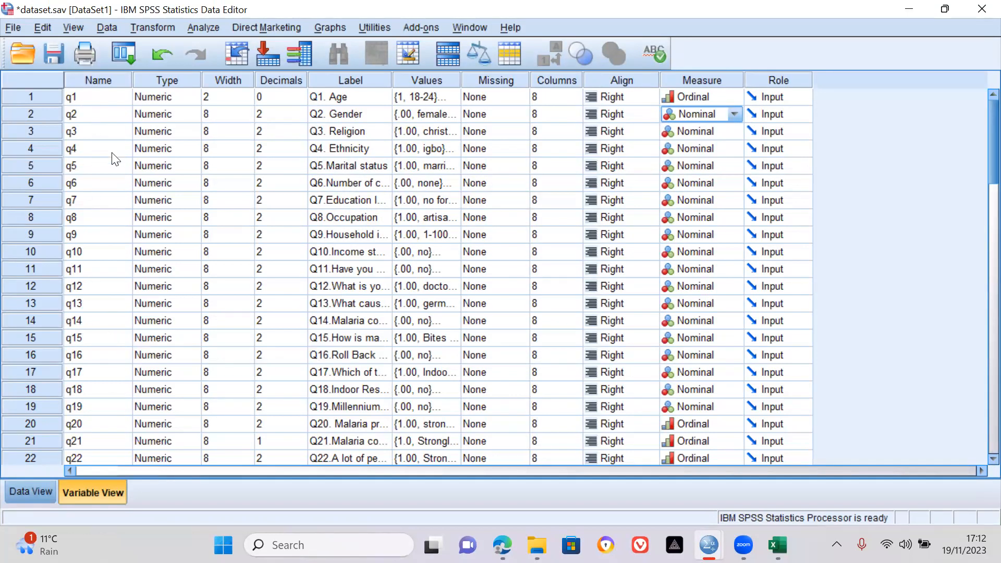
Step: Examine the names of the variables from q1 to q22 and the type assigned to q1
click(94, 99)
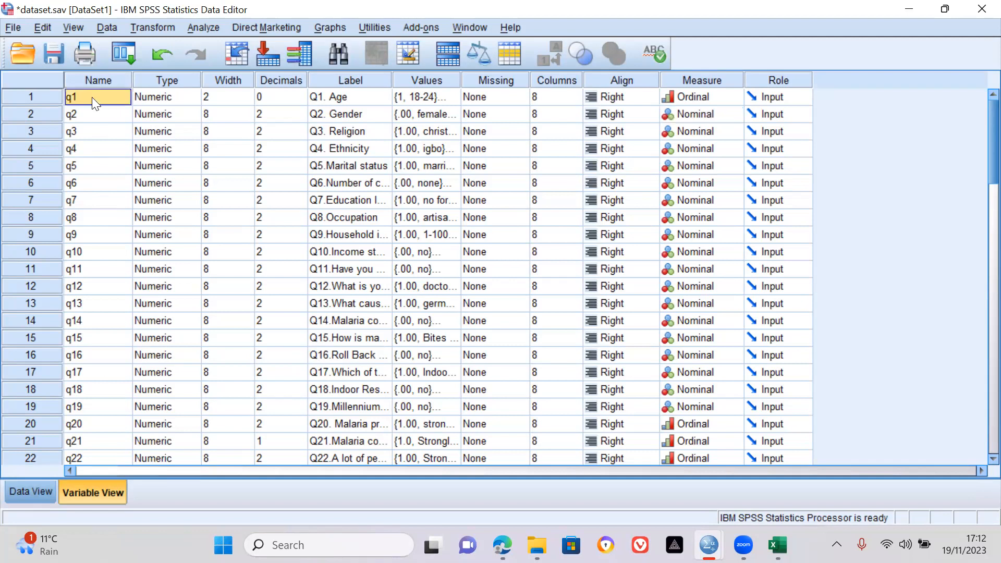
click(92, 407)
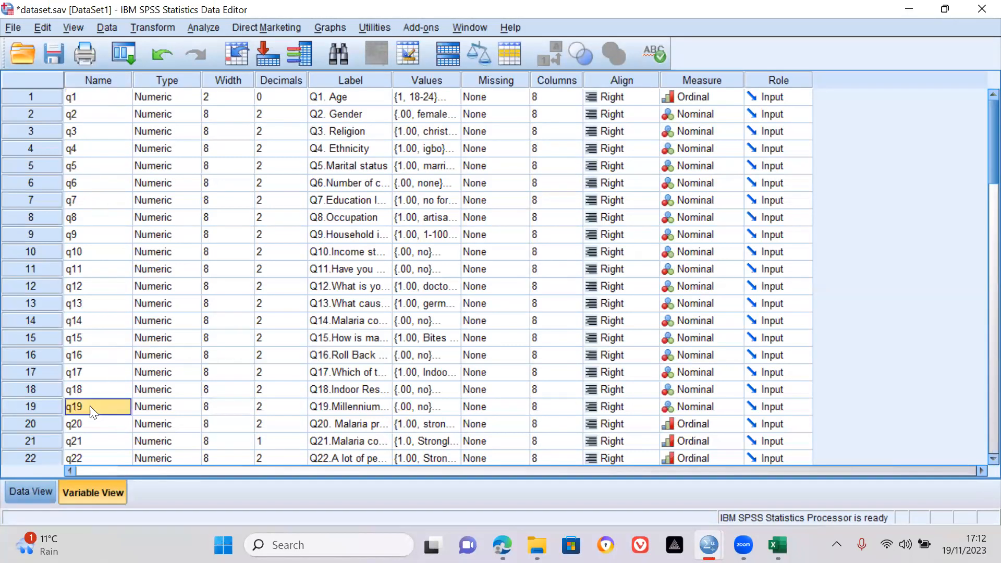
click(83, 459)
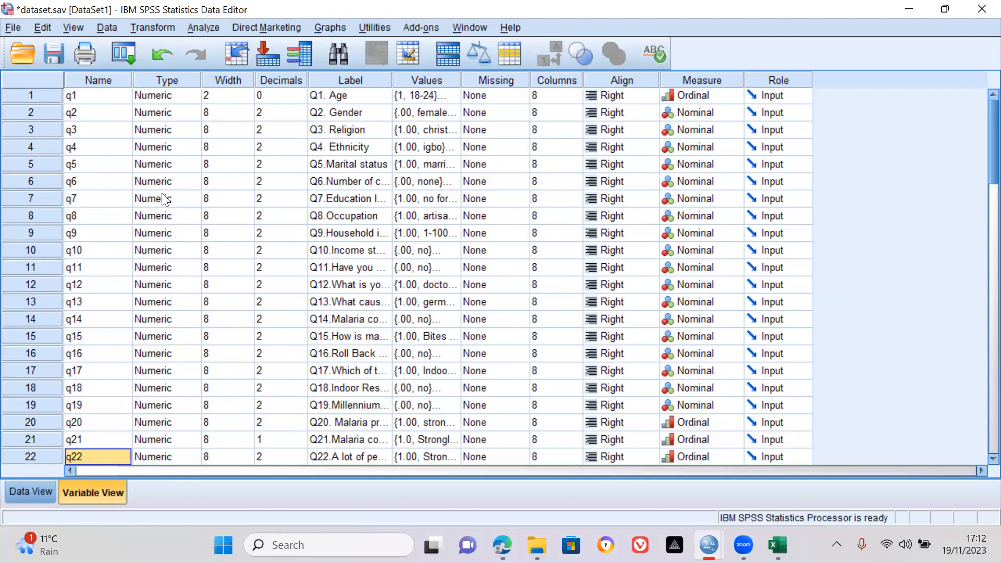
click(167, 167)
key(ctrl+Up)
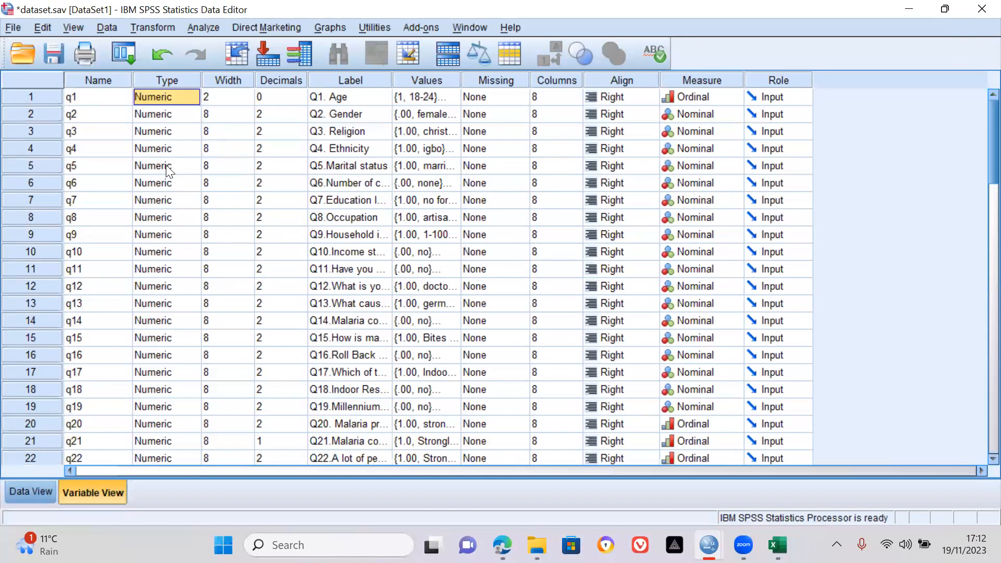
click(109, 98)
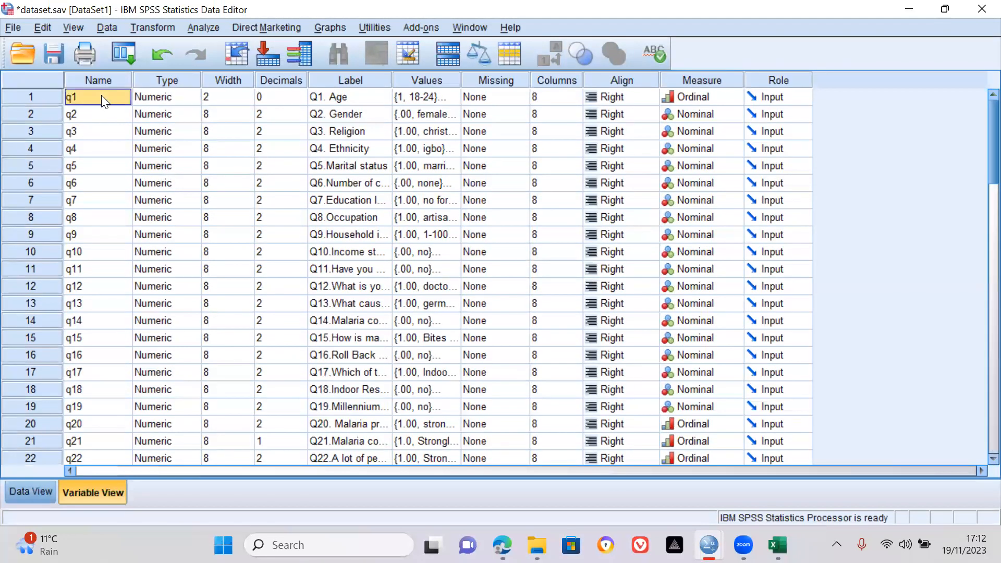
Step: Widen the Label column until most question texts are readable and read through the variable labels
click(356, 98)
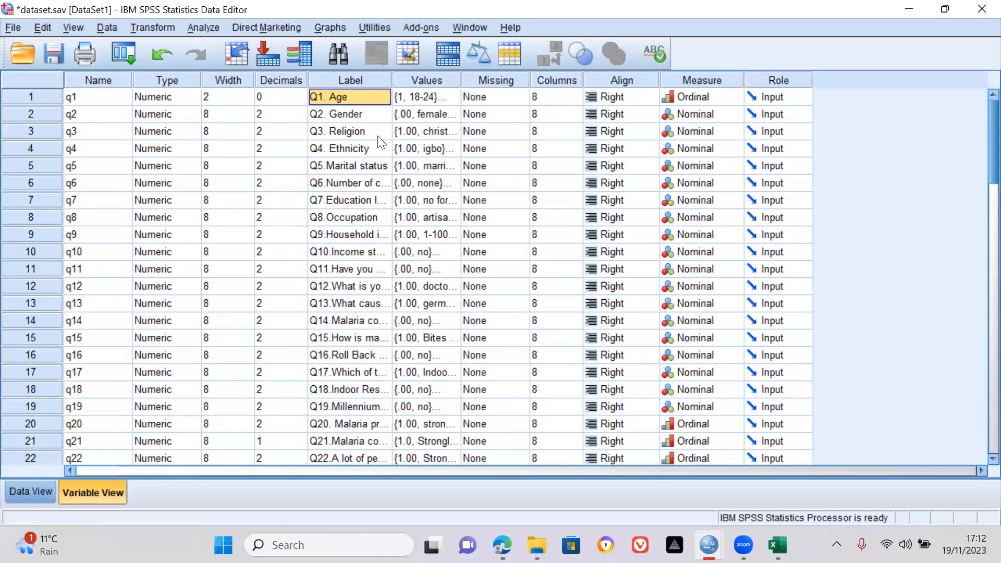
drag(391, 80, 480, 78)
drag(579, 59, 630, 59)
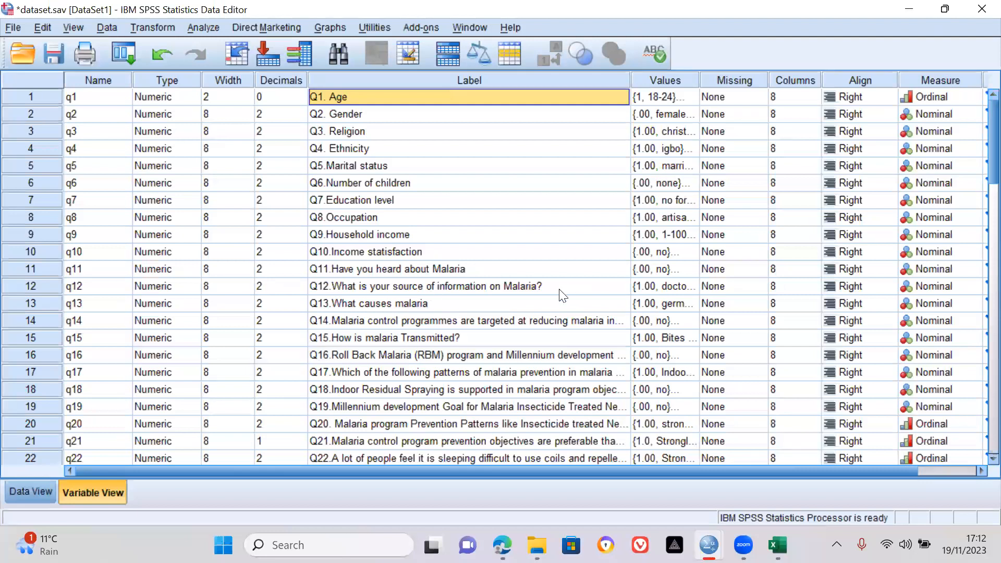
scroll(977, 125, down, 2)
scroll(977, 151, down, 3)
scroll(977, 151, up, 5)
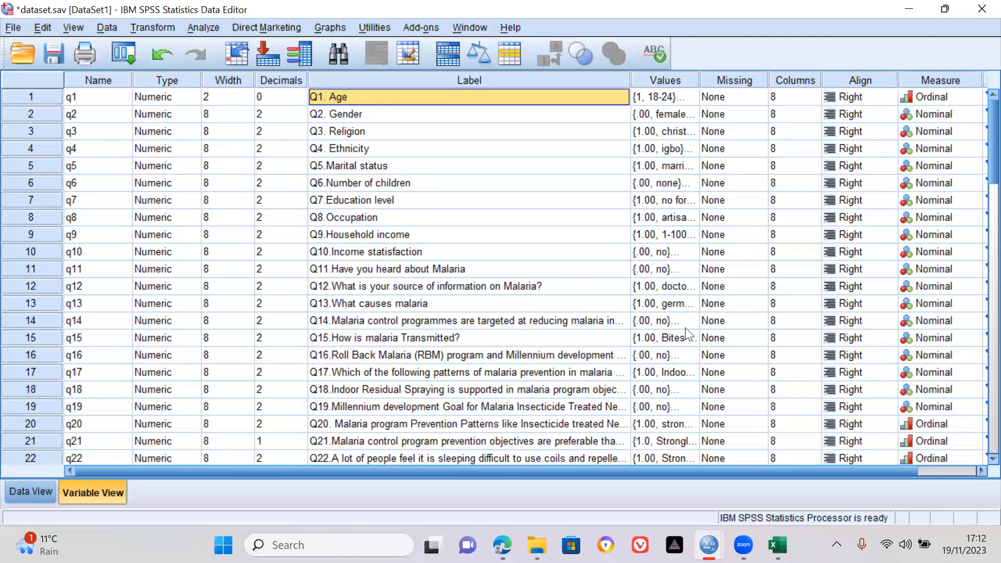
Step: Try out a value label for q2 (Gender) with value 00 and label femal, and discard the entry
click(690, 114)
click(689, 114)
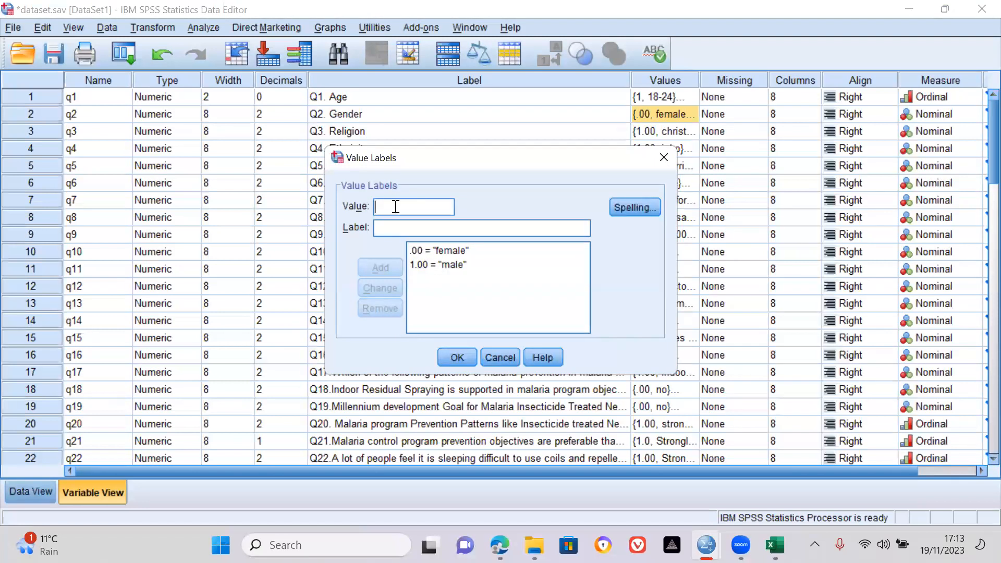
text(00)
click(397, 228)
text(femal)
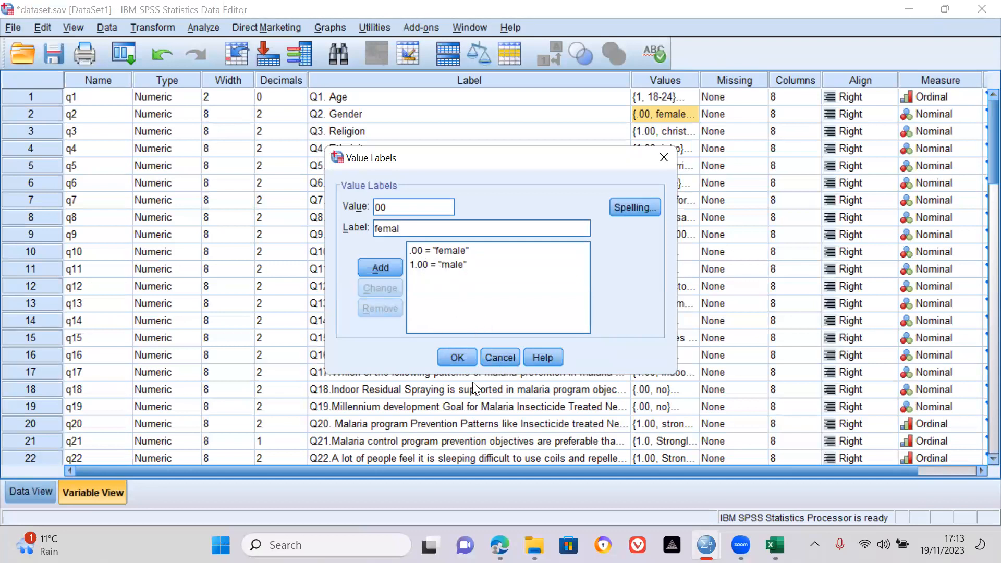
click(501, 360)
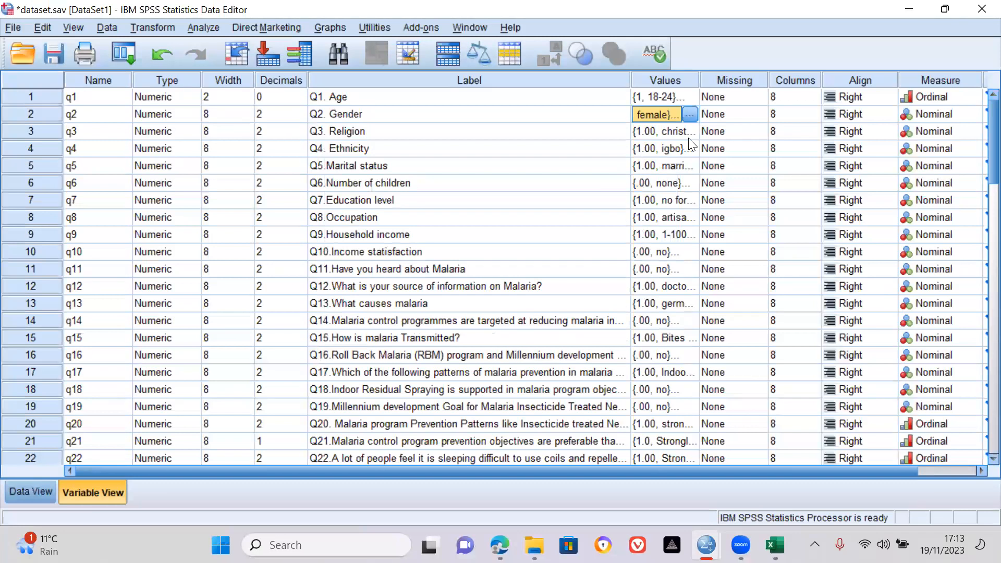
Step: Review the value labels of q3 (Religion), stepping through the christianity, Muslim and Traditional entries, and leave them without changes
click(678, 131)
click(690, 131)
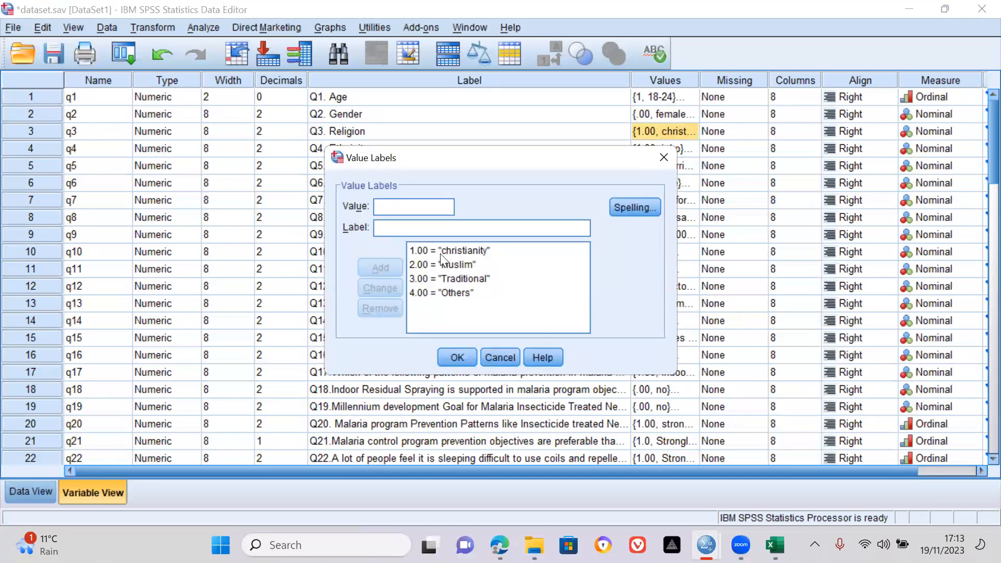
click(465, 258)
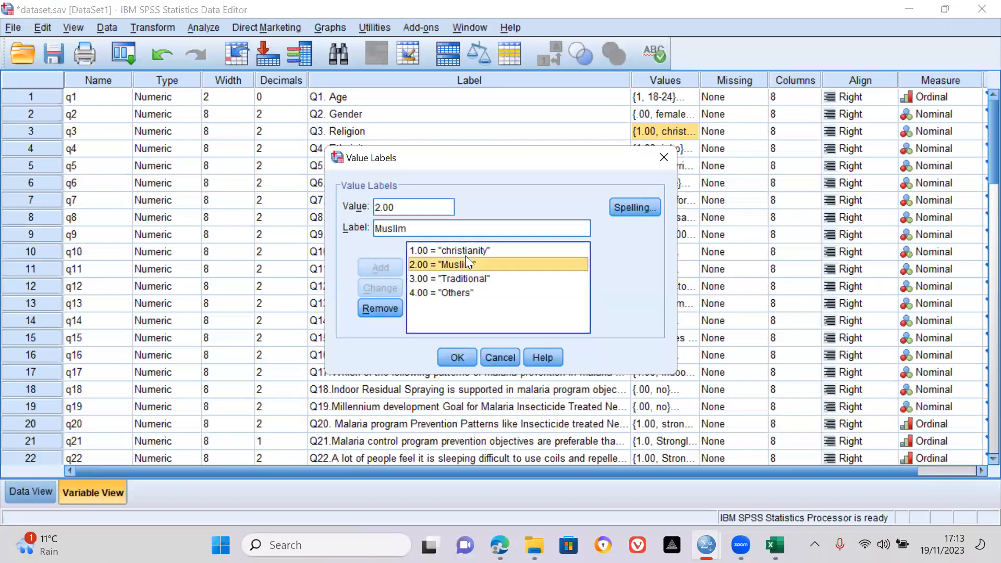
click(467, 250)
click(465, 265)
click(466, 279)
click(504, 358)
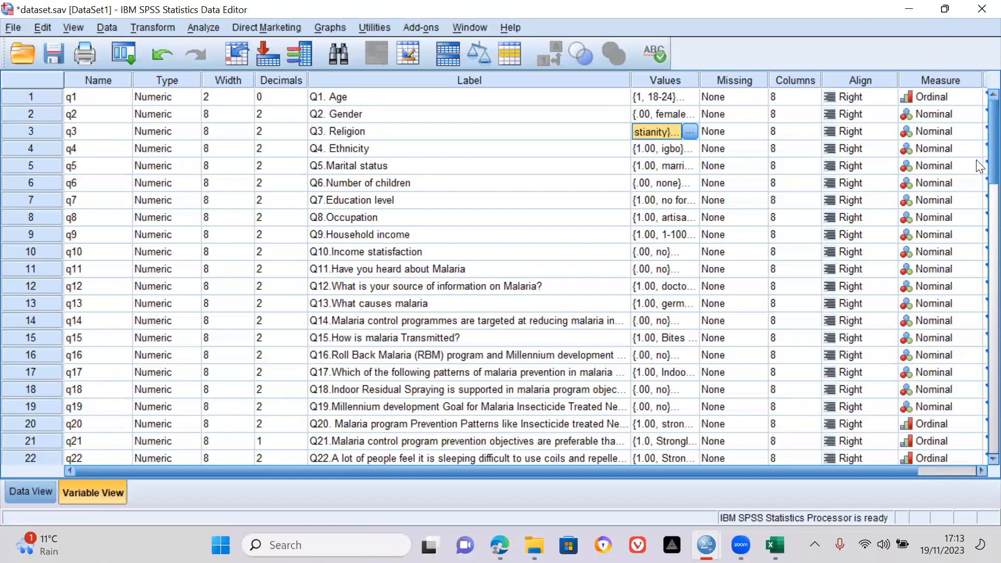
Step: Review the Type, Label, Values and Measure columns and the measurement levels offered for q1 (Age)
click(172, 83)
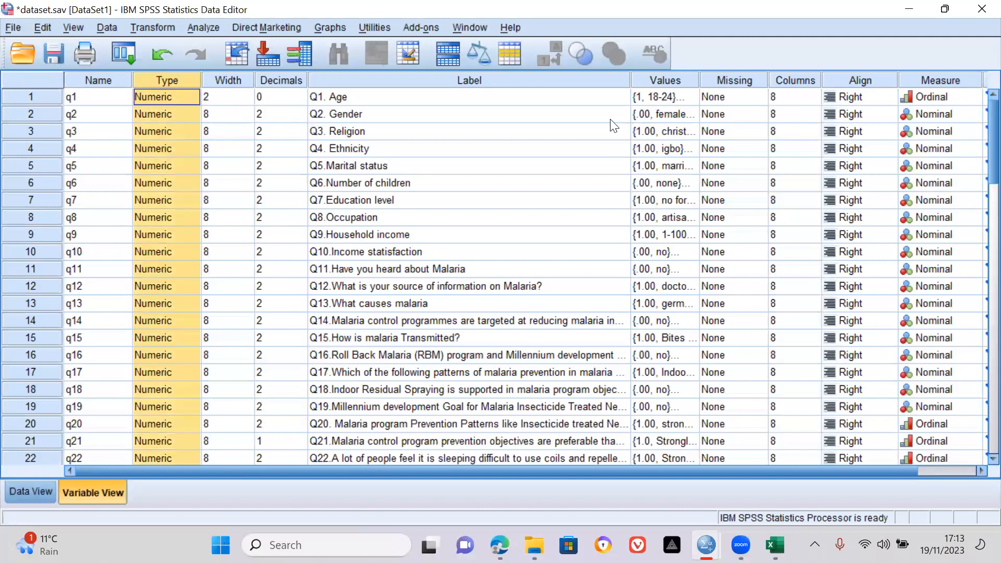
click(611, 95)
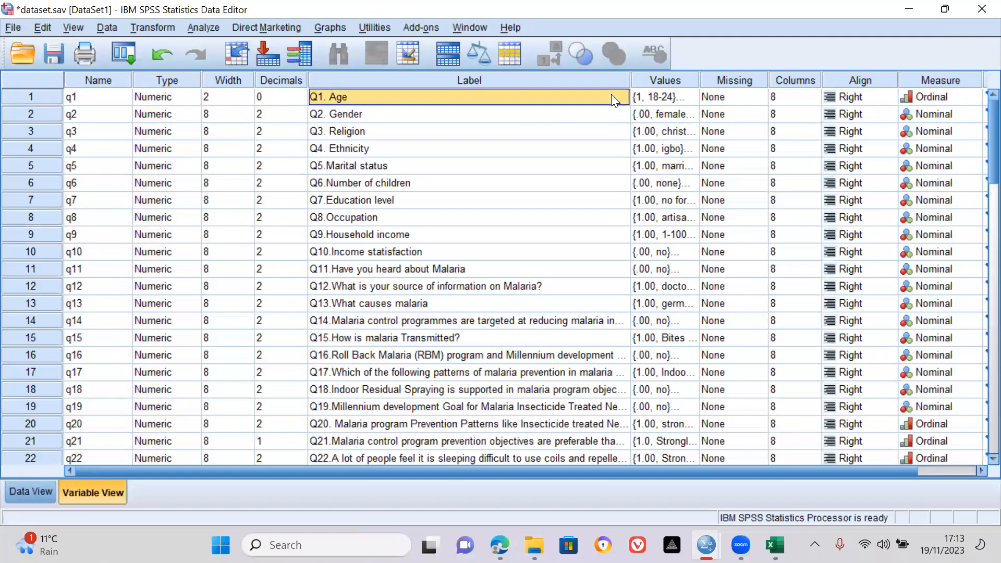
click(586, 78)
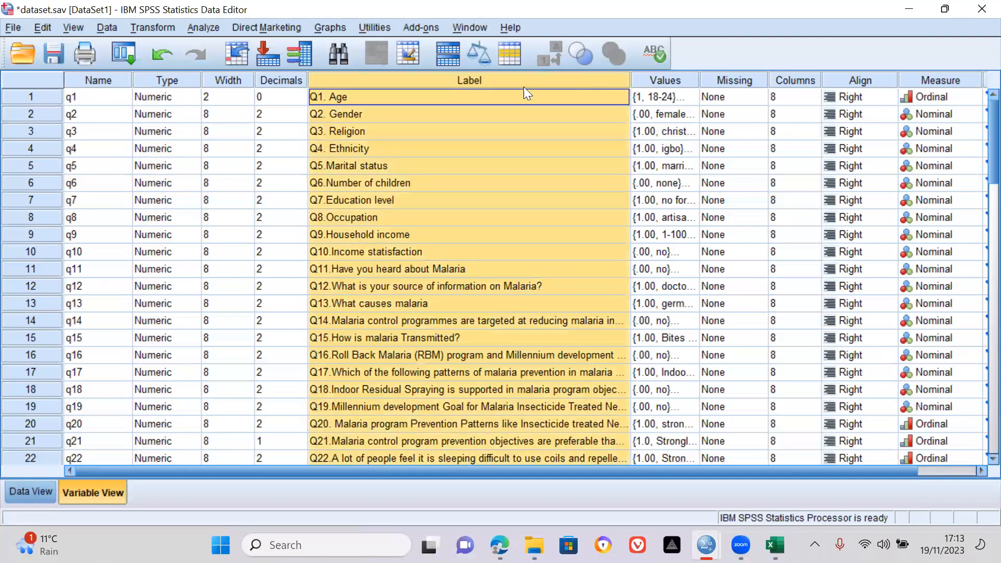
click(683, 82)
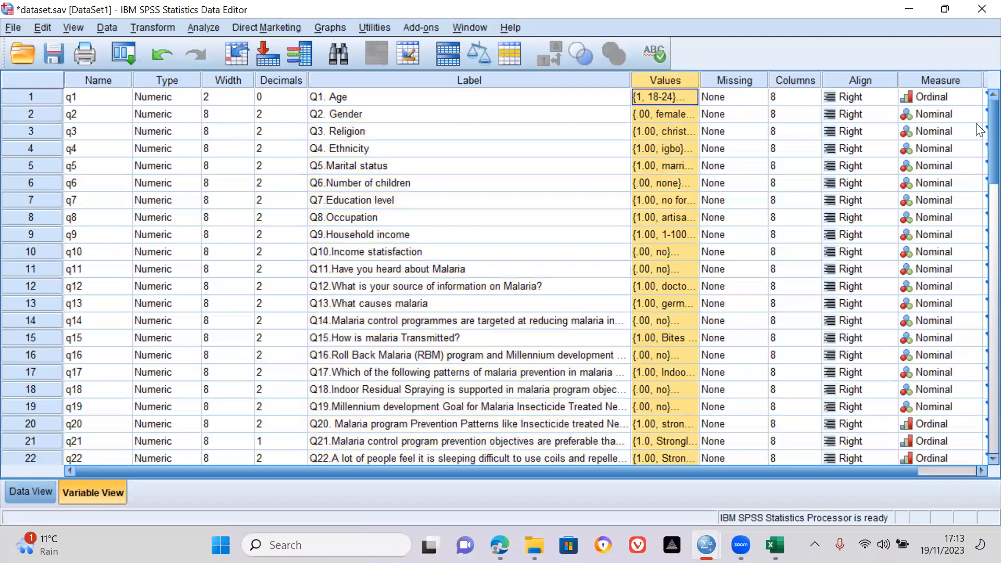
click(950, 81)
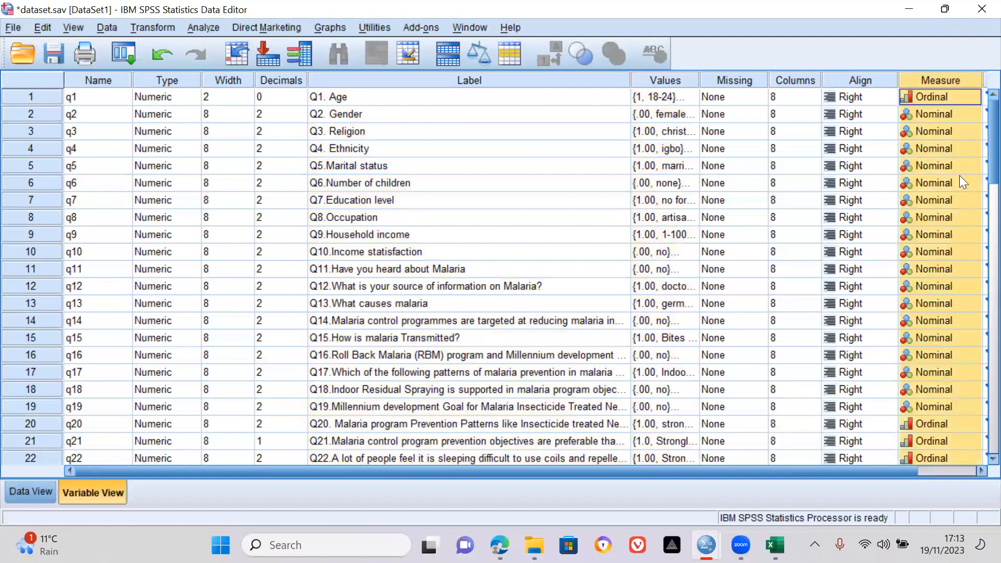
click(968, 95)
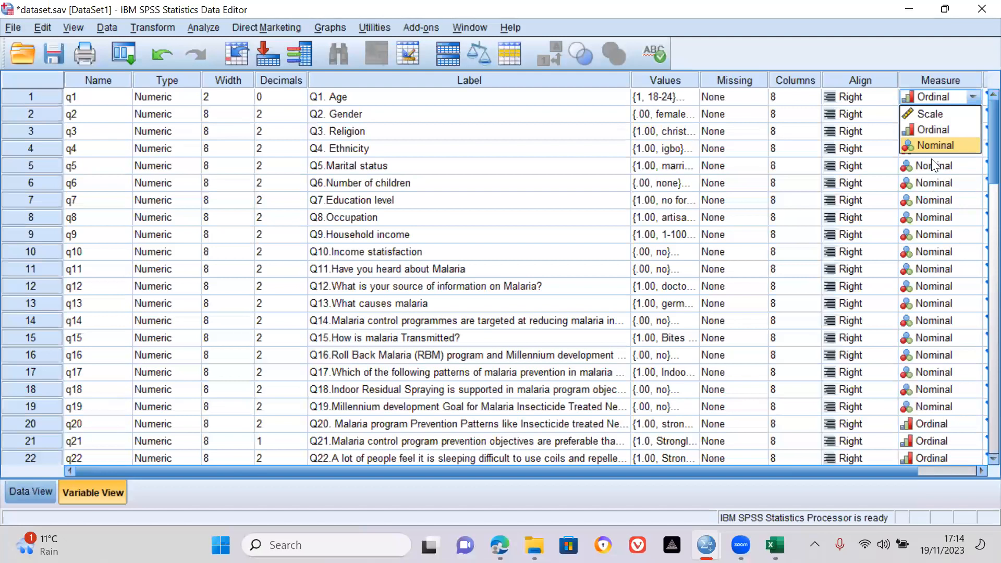
key(Escape)
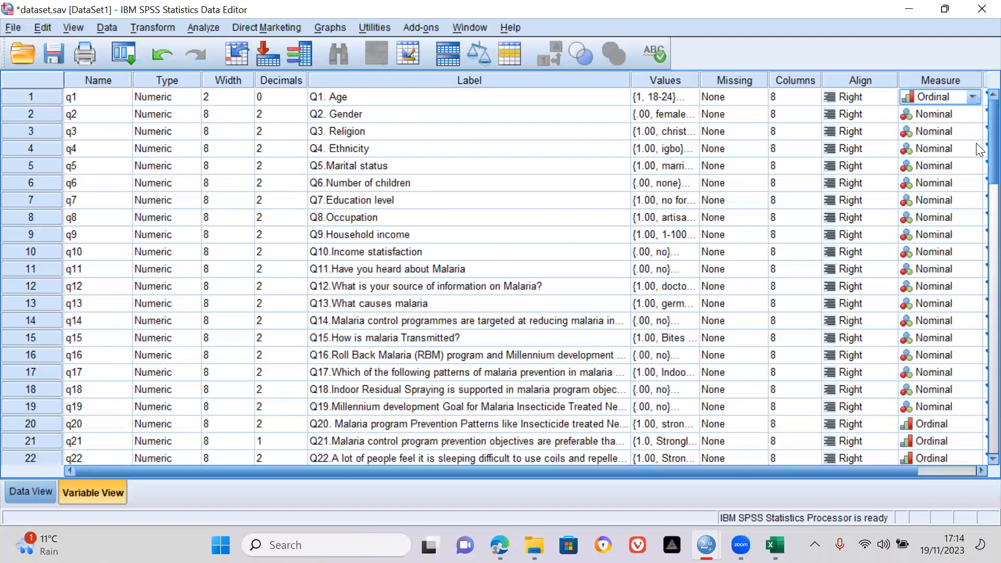
Step: Examine the remaining variables and their measurement levels down to mos_q_28 in row 51
scroll(980, 150, down, 1)
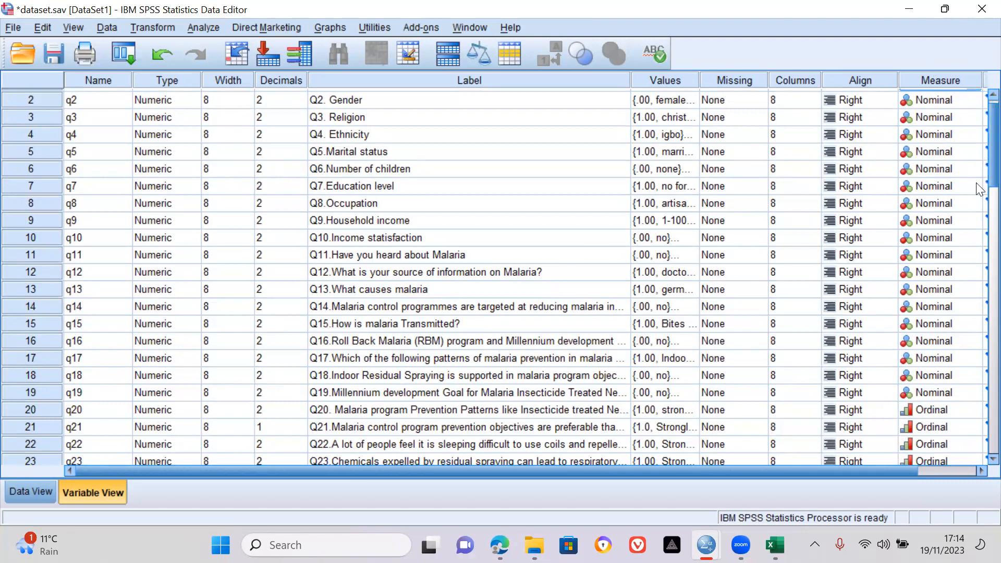
scroll(980, 189, down, 10)
scroll(980, 295, down, 2)
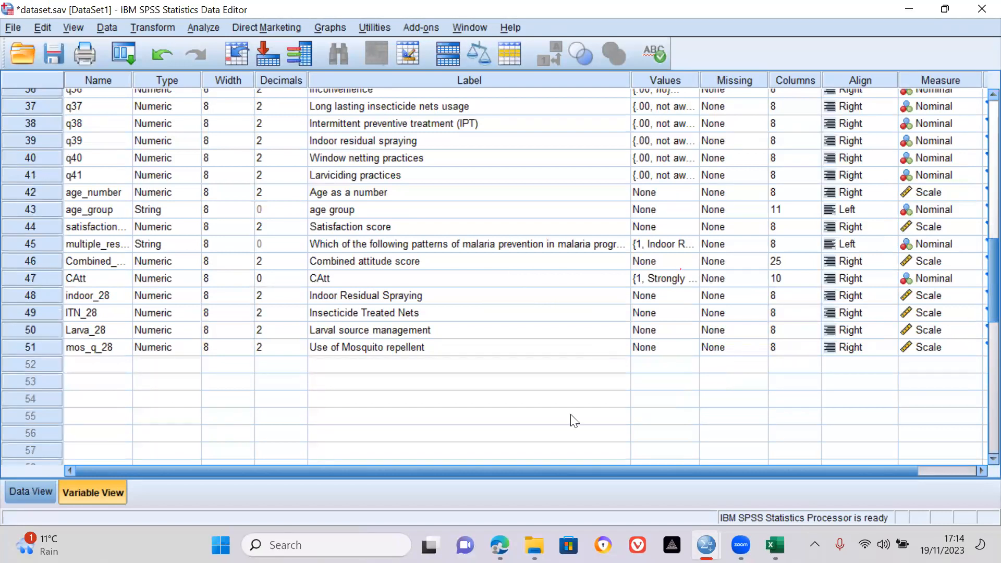
mouse_move(535, 545)
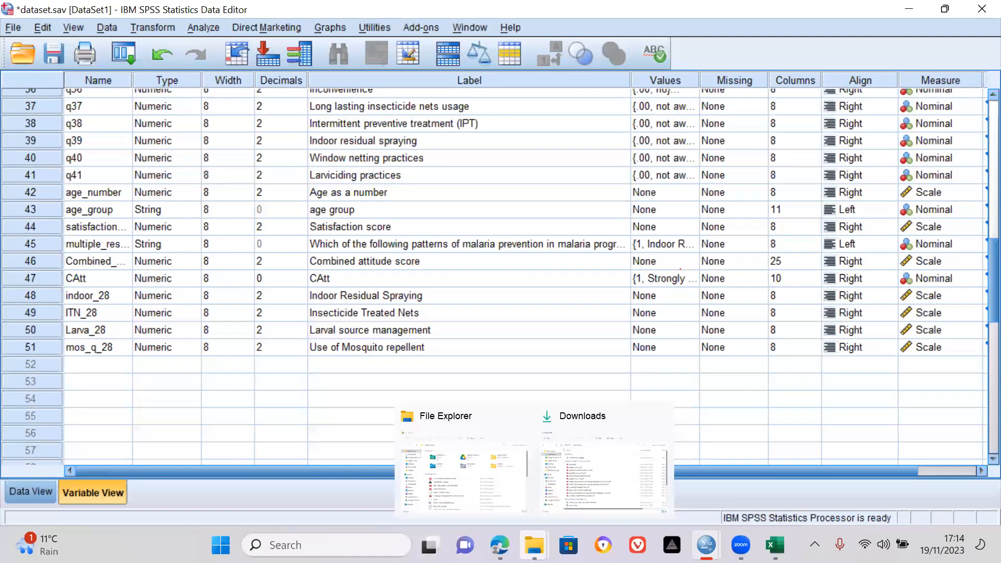
click(576, 490)
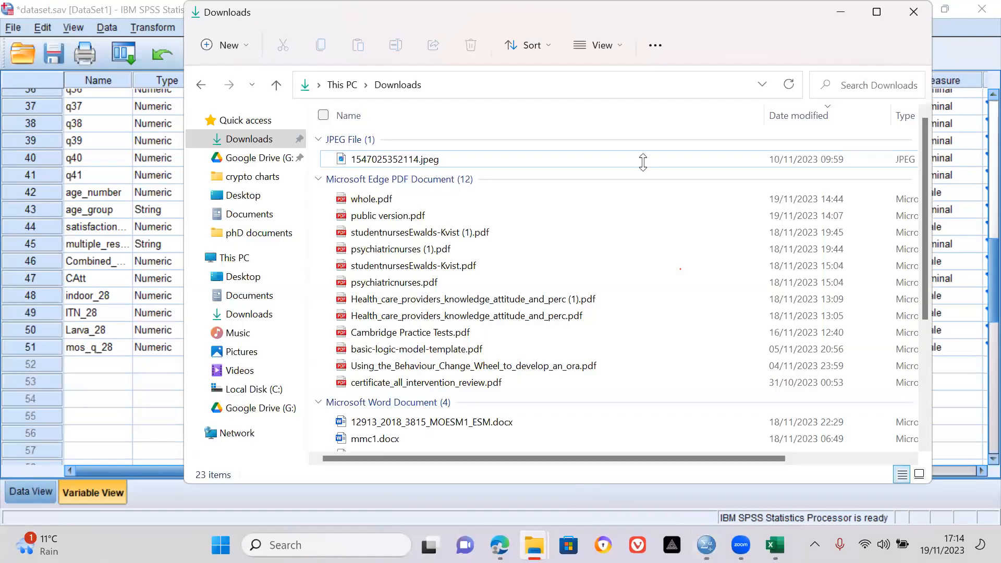
click(849, 12)
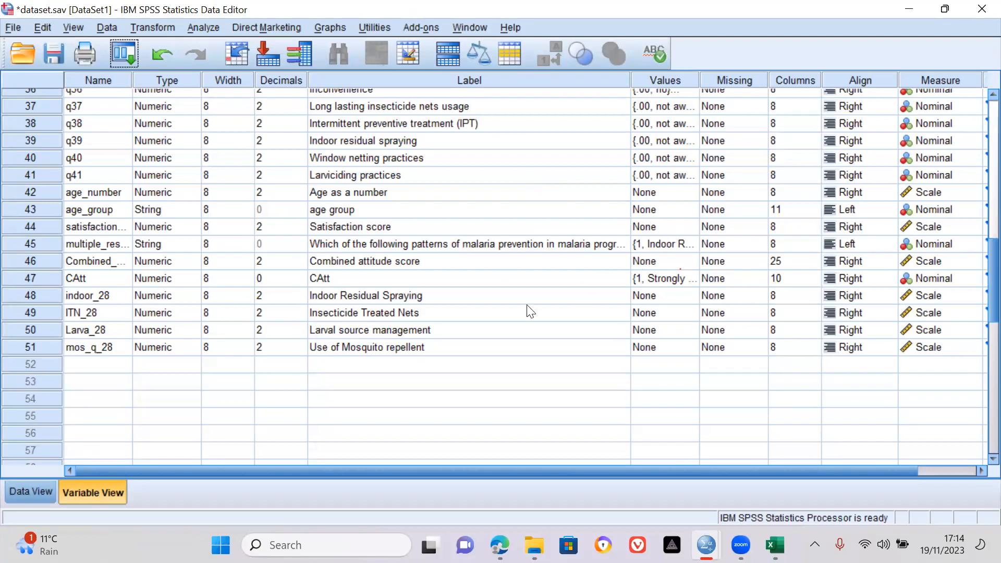
Step: Locate the Indoor Residual Spraying variable indoor_28 and review the value labels of q39 (Indoor residual spraying)
click(432, 295)
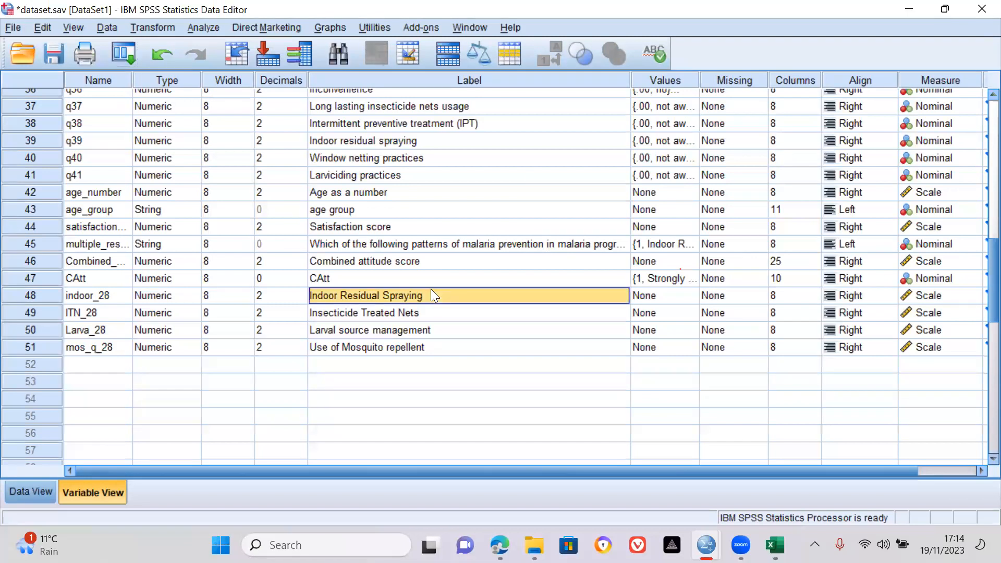
click(675, 145)
click(689, 141)
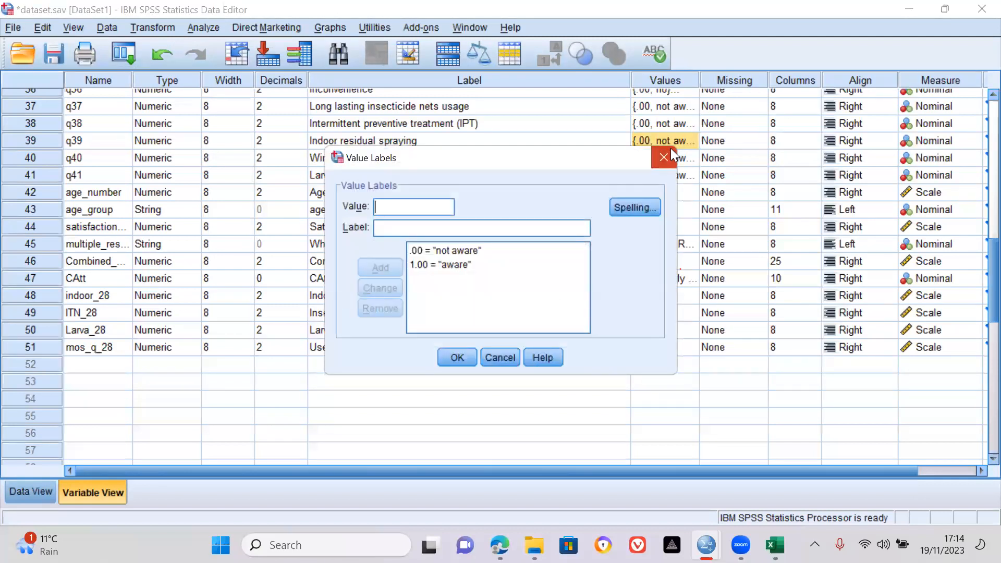
click(671, 148)
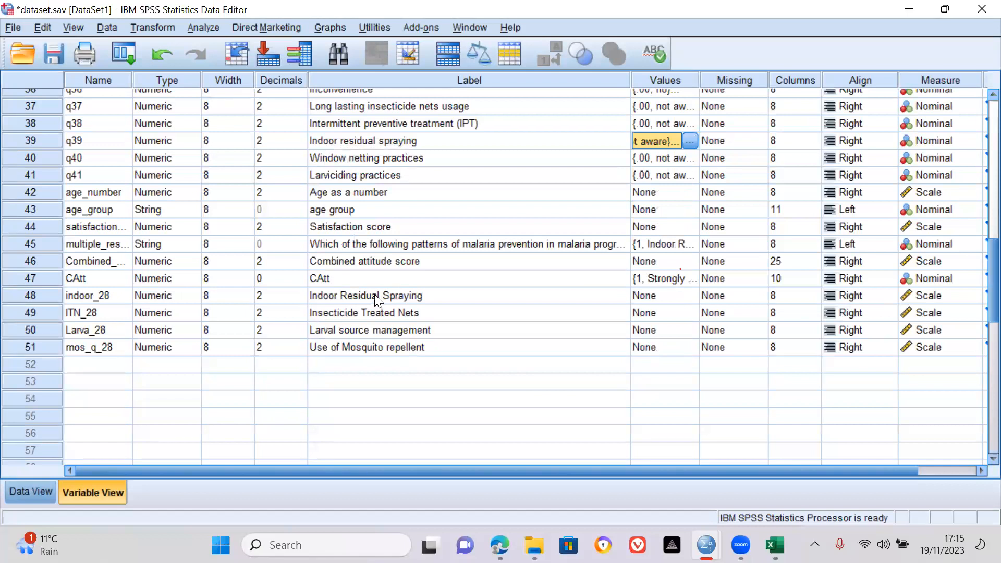
Step: Go through the labels of the four variables indoor_28, ITN_28, Larva_28 and mos_q_28
click(109, 298)
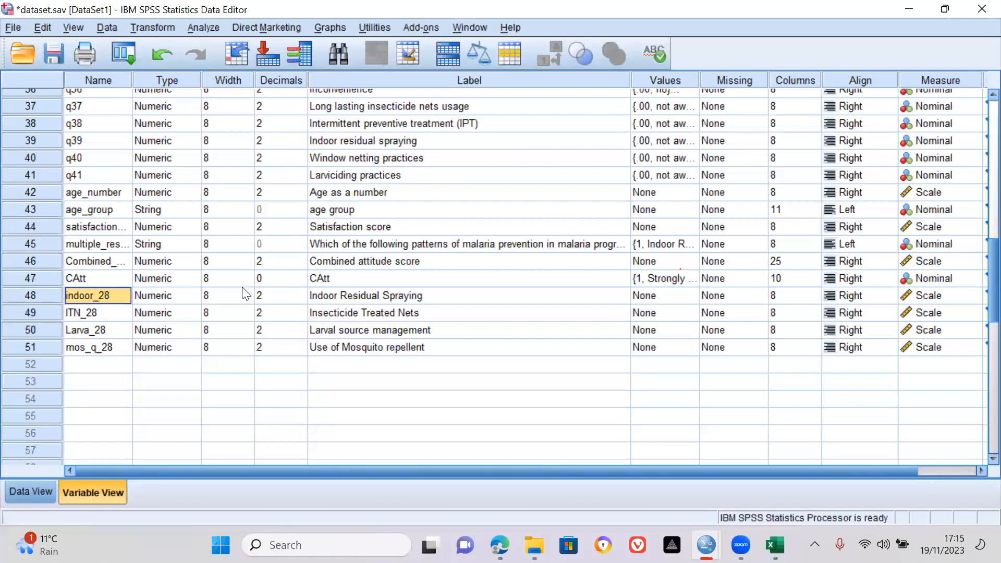
click(359, 296)
click(362, 313)
click(362, 330)
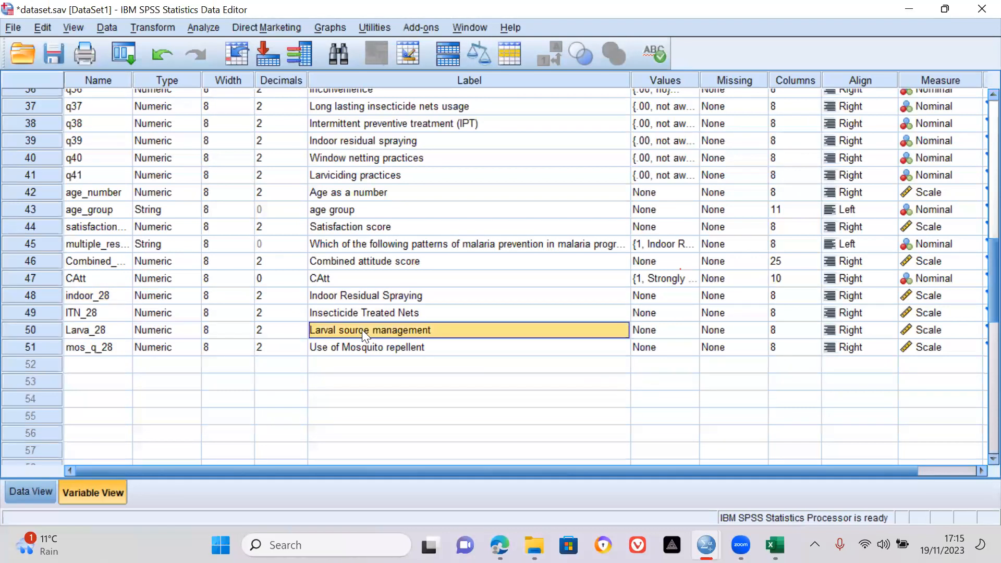
click(365, 348)
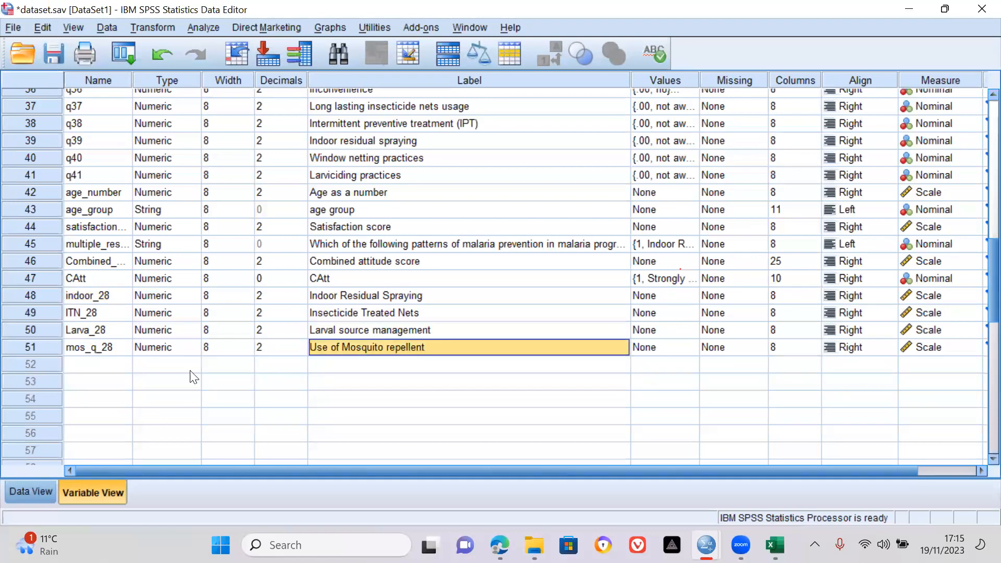
Step: Show the data records, display the value labels in place of the numeric codes, and switch back to the codes
click(42, 496)
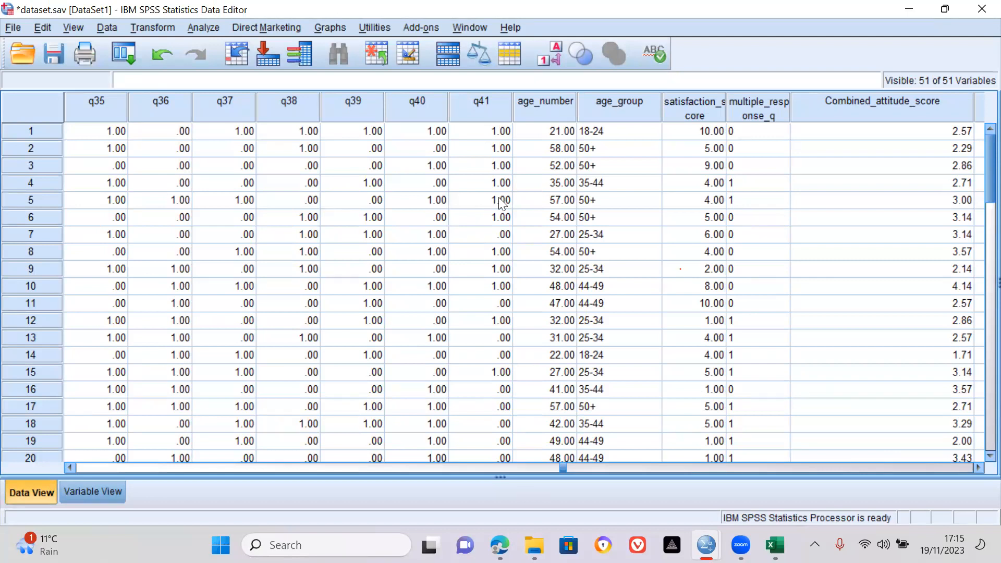
click(556, 59)
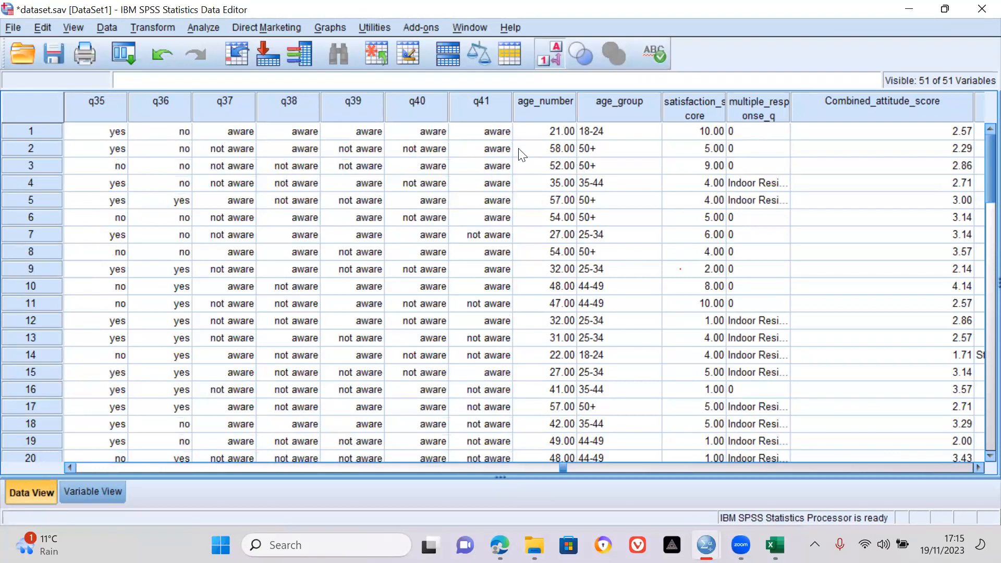
click(551, 55)
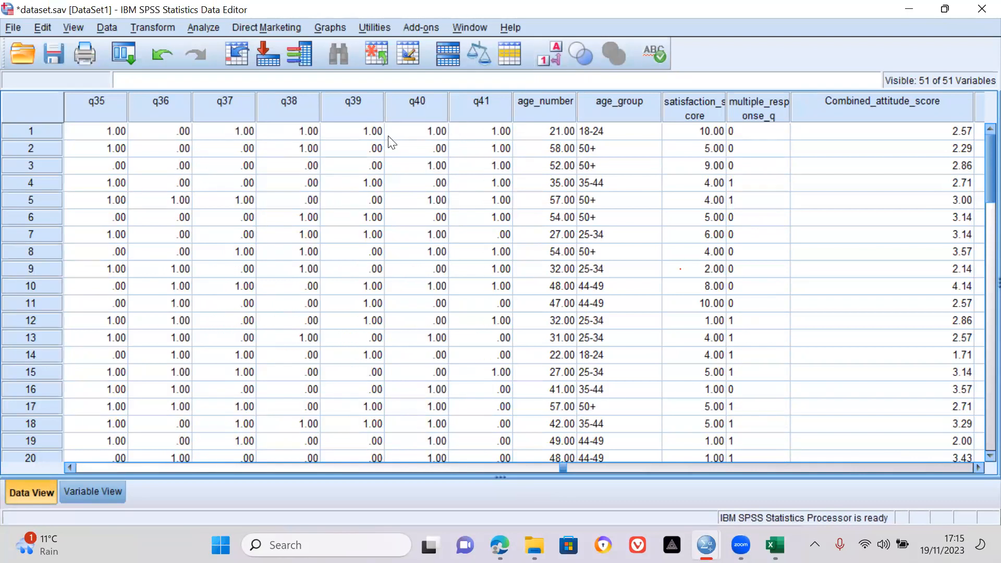
Step: Switch the data cells between value labels and numeric codes, checking q41 in the first case, and leave the labels displayed
click(556, 55)
click(492, 132)
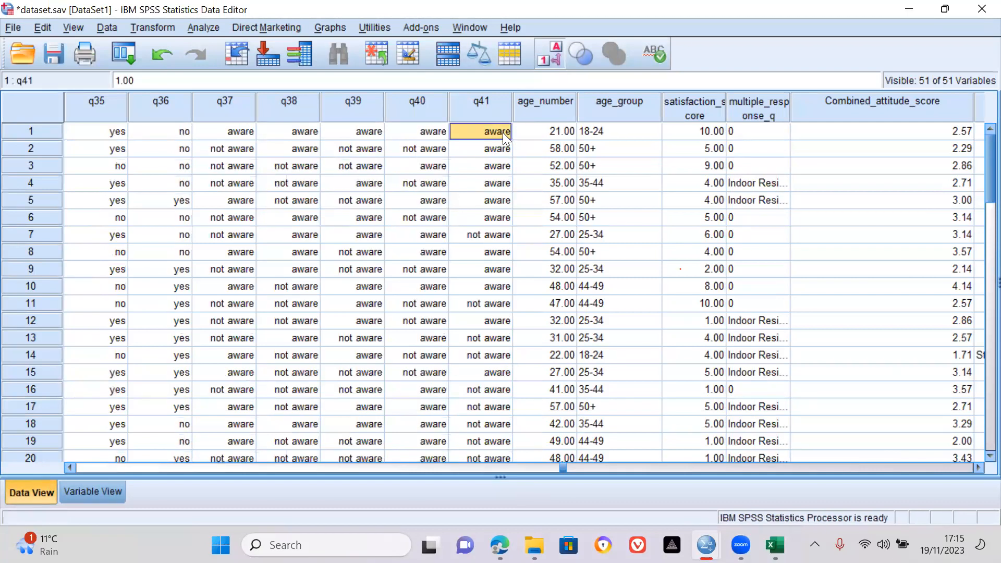
click(546, 58)
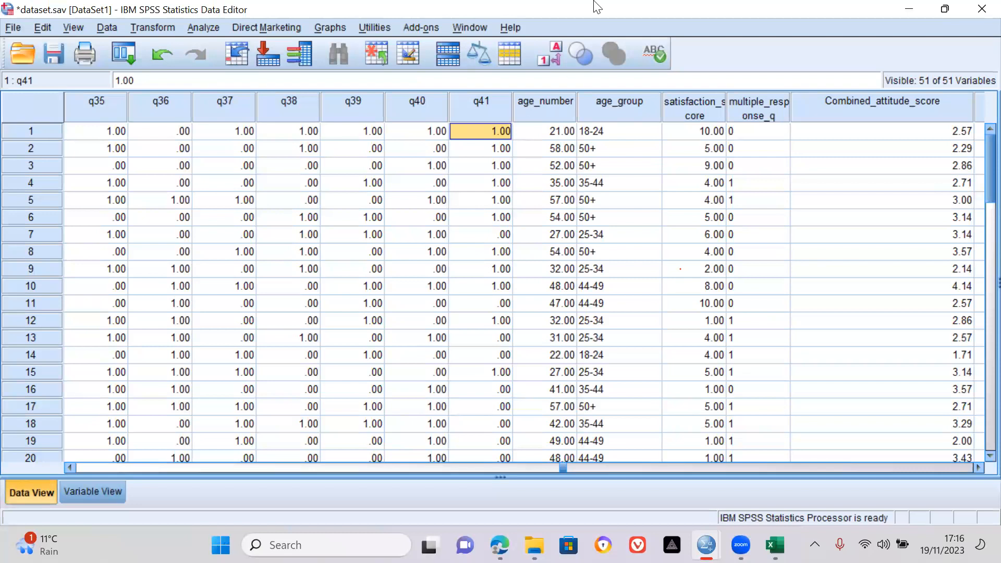
click(551, 57)
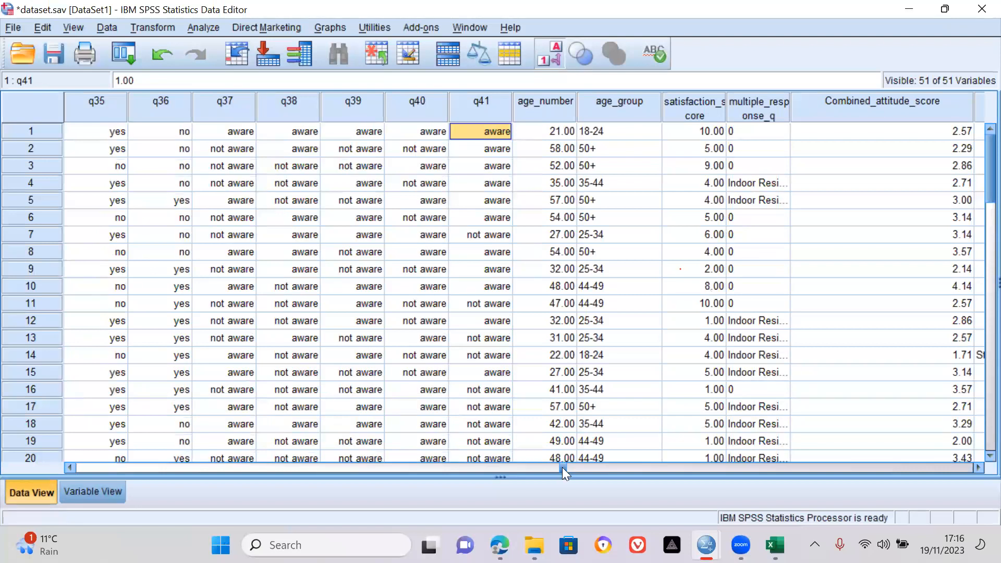
Step: Examine the values of the indoor_28 column in cases 1 and 3 and of ITN_28 in case 1
drag(577, 468, 836, 465)
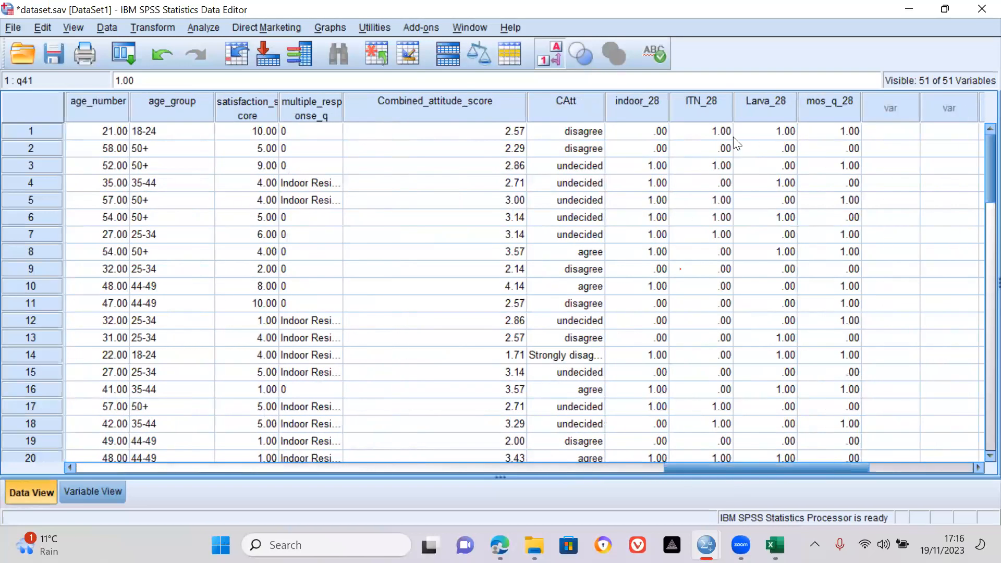
click(641, 104)
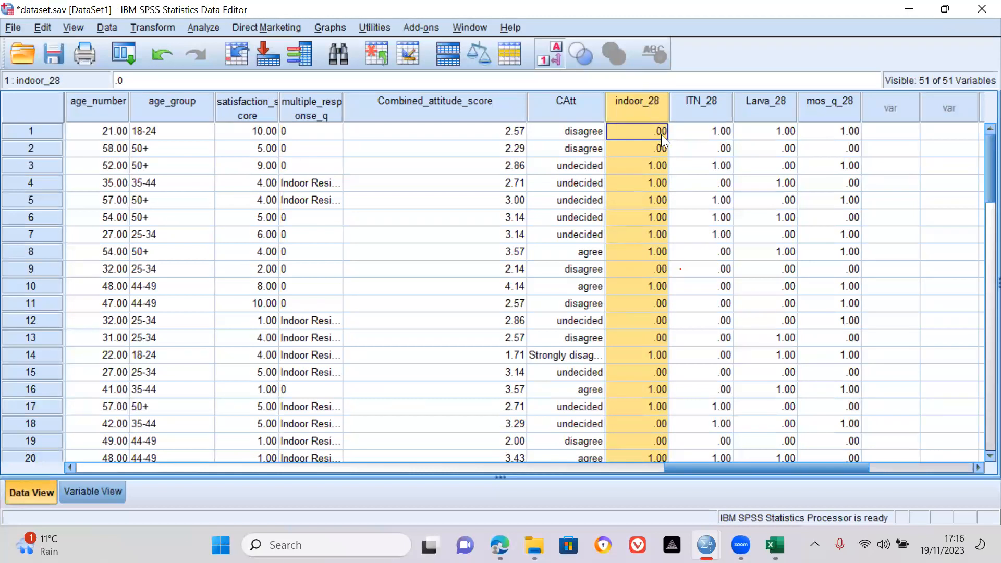
click(652, 166)
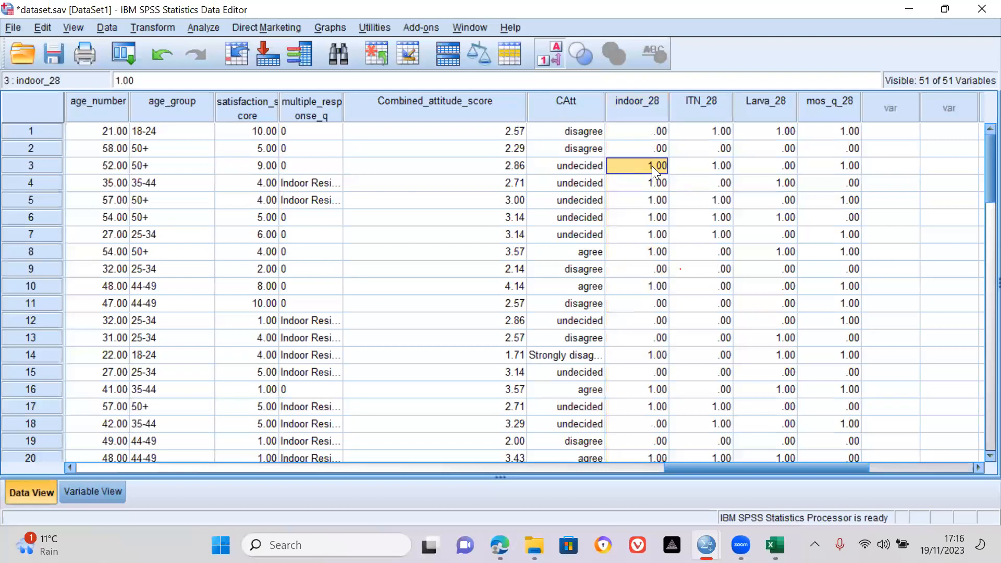
click(658, 131)
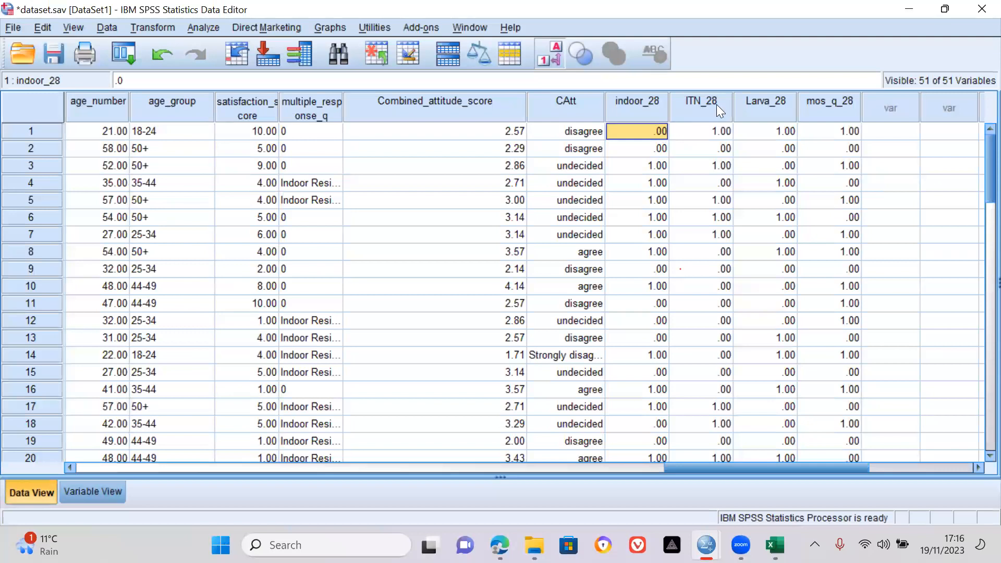
click(722, 132)
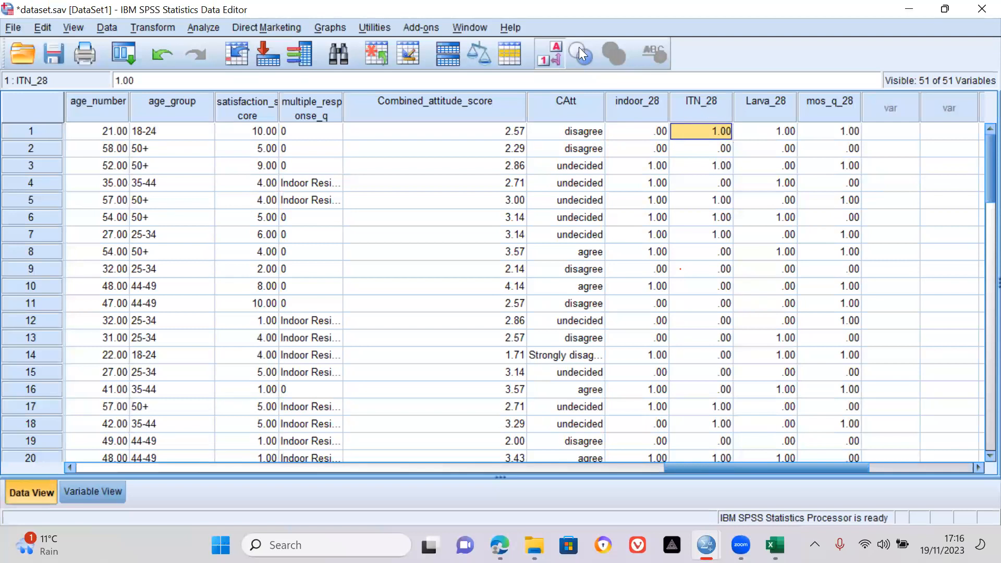
Step: Turn the value labels off and on again, and compare the indoor_28 and ITN_28 entries with the CAtt column
click(550, 53)
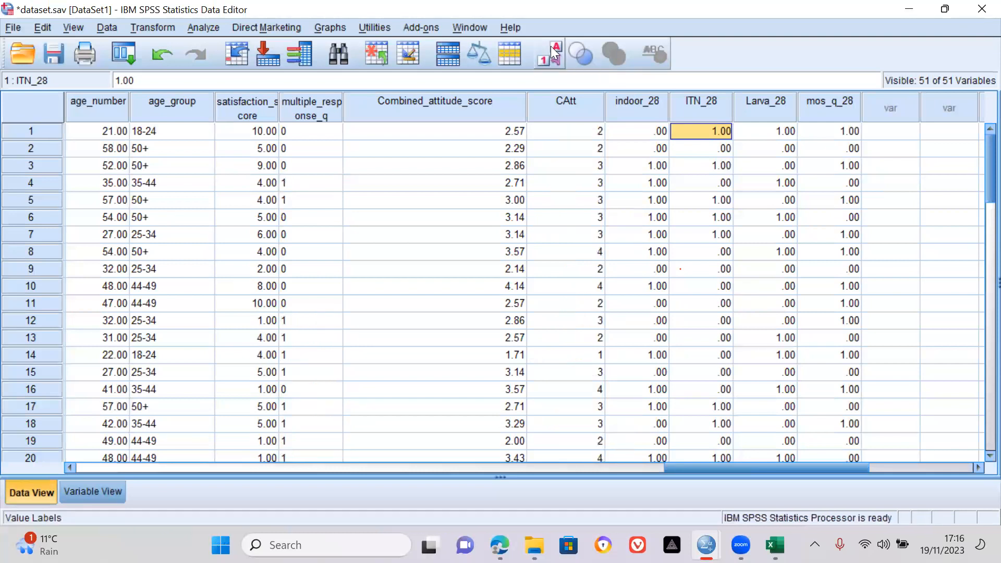
click(544, 48)
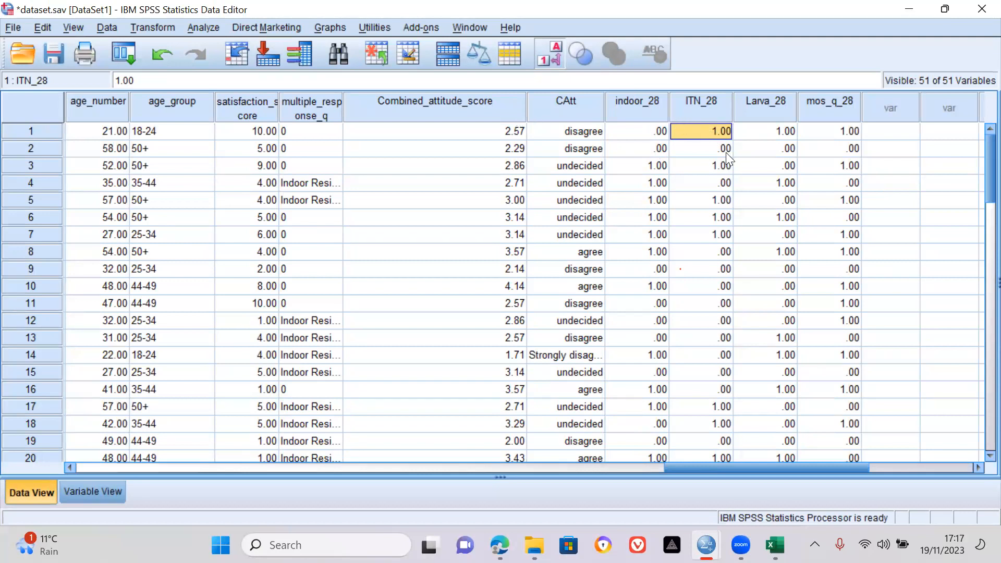
click(657, 133)
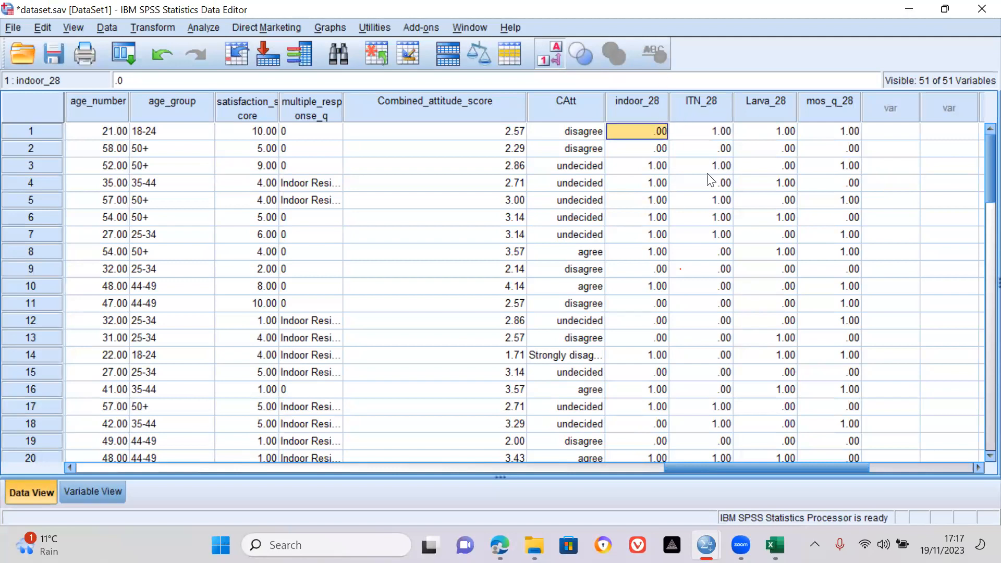
click(720, 132)
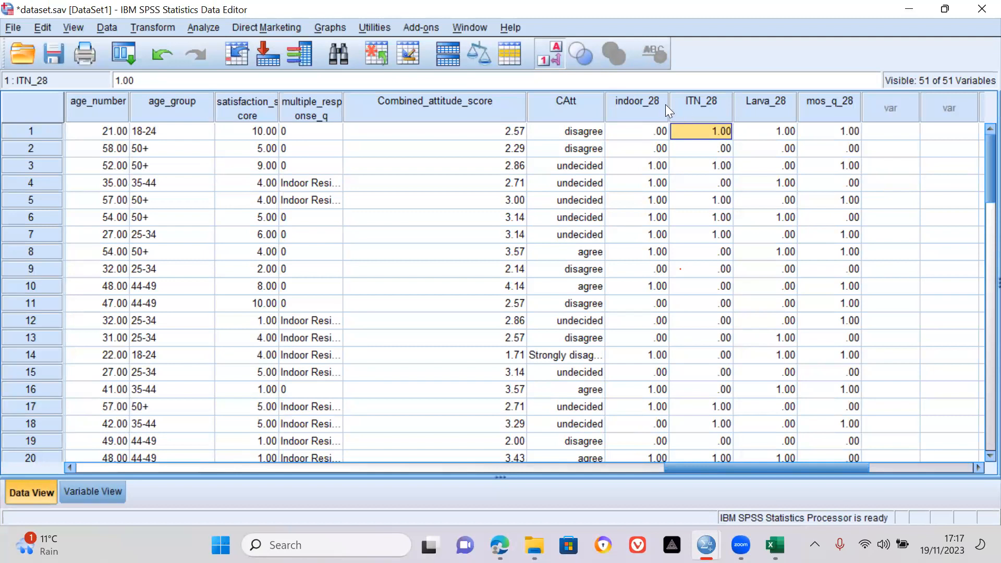
click(648, 106)
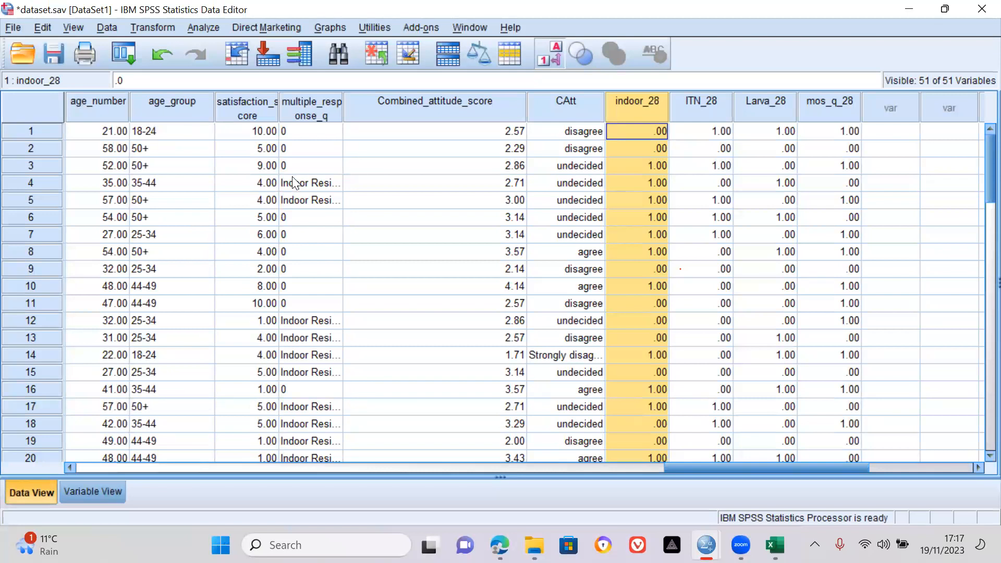
click(567, 112)
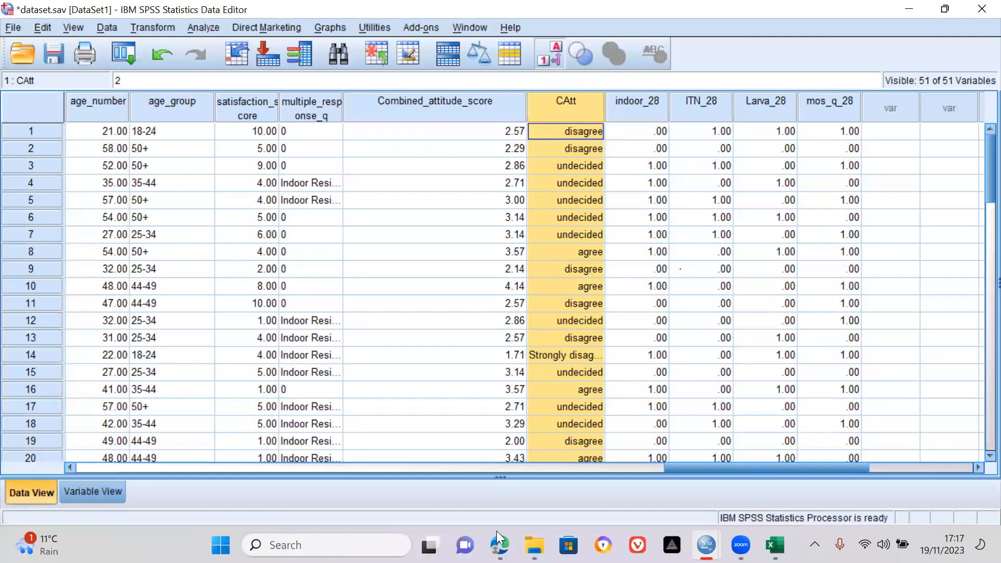
Step: Switch to the spss workbook in Excel and go up to the start of Table 1 on the likert sheet
click(775, 545)
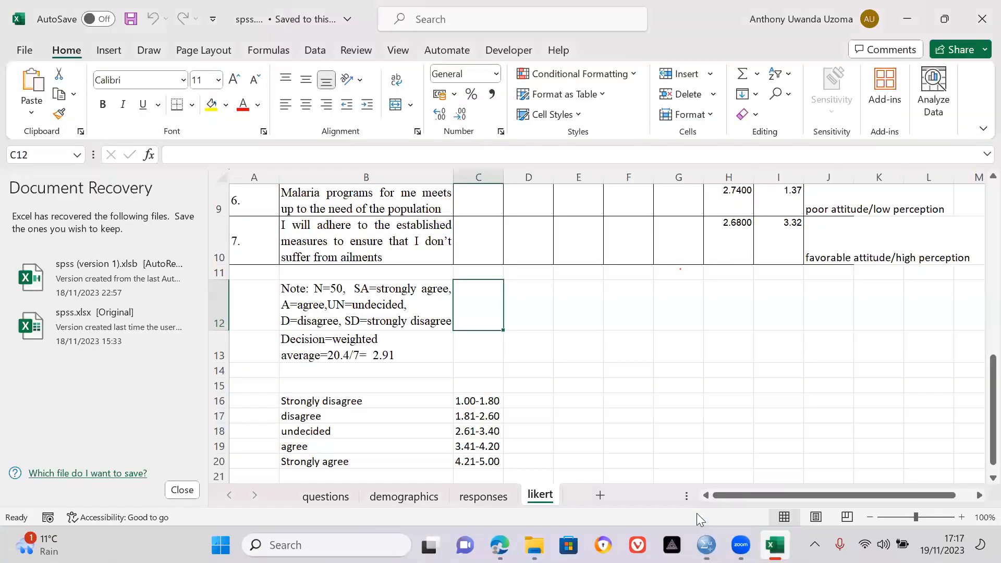
key(Up)
key(Up)
key(Up)
key(Up)
key(Up)
key(Up)
key(Up)
key(Up)
key(Up)
key(Up)
key(Up)
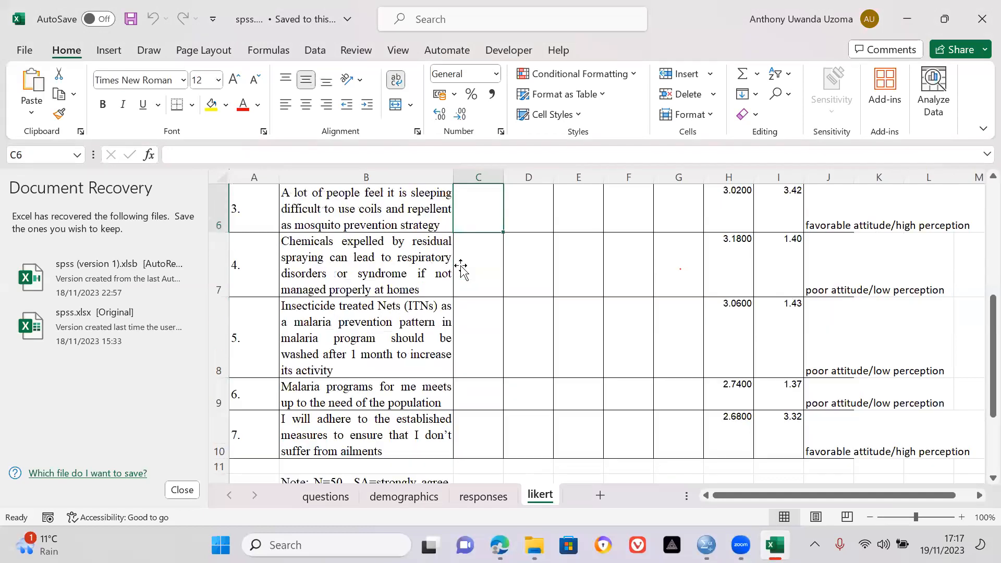
key(Left)
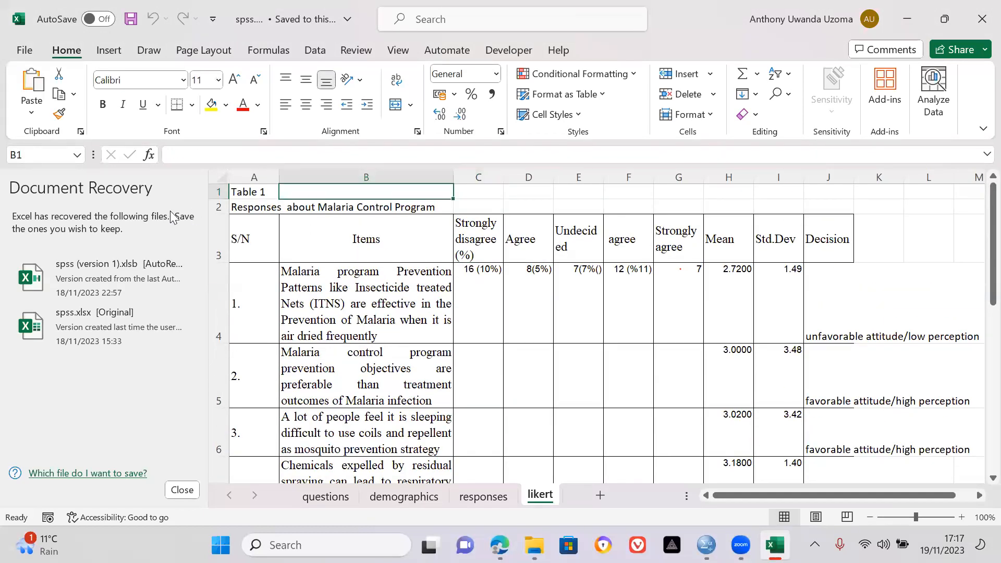
Step: Close Document Recovery, removing the recovered files, and go to the S/N header cell of Table 1
click(183, 490)
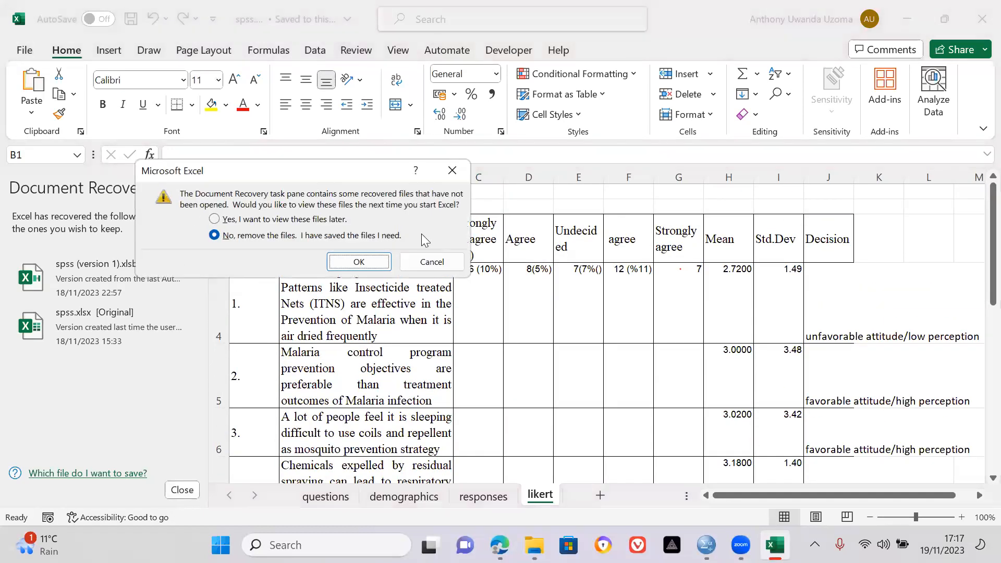
click(372, 262)
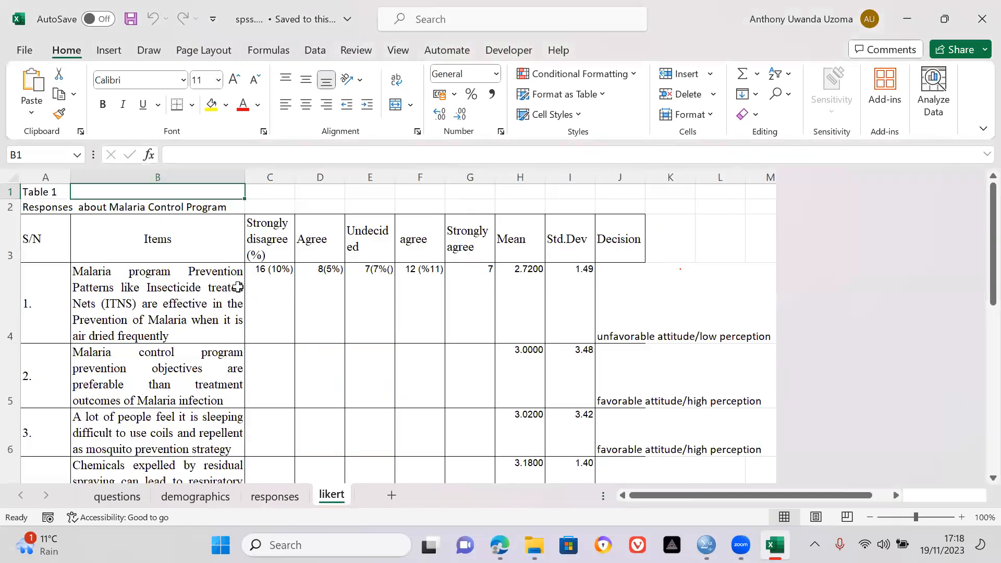
click(73, 268)
key(Left)
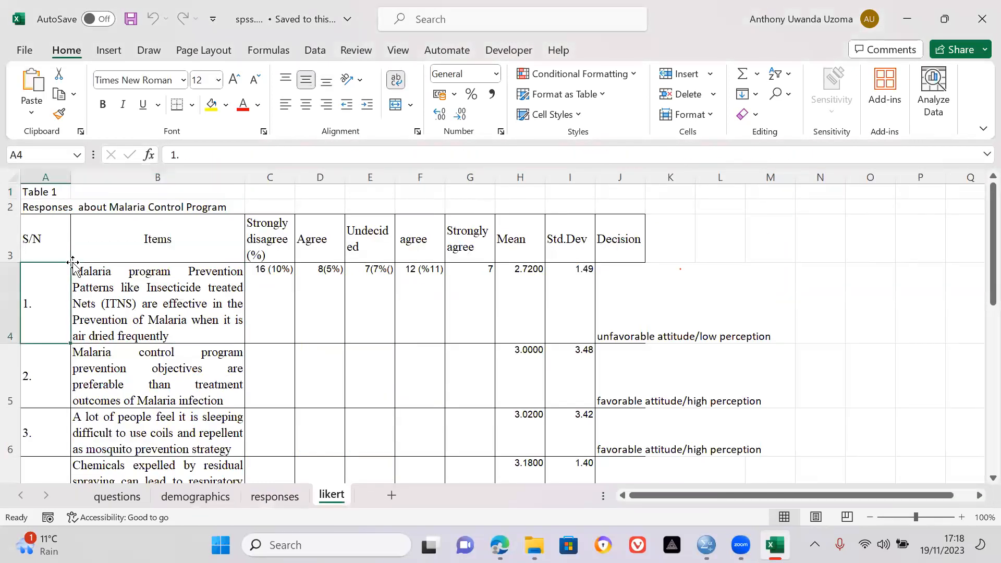
key(Up)
key(Up)
key(Down)
key(Right)
key(Left)
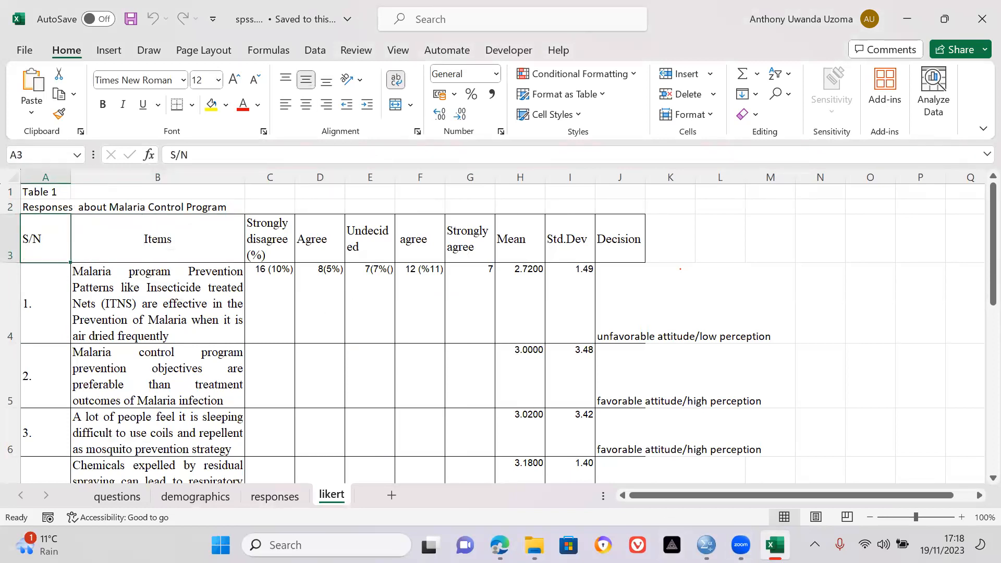
Step: Search Windows for WhatsApp and launch the app
mouse_move(534, 545)
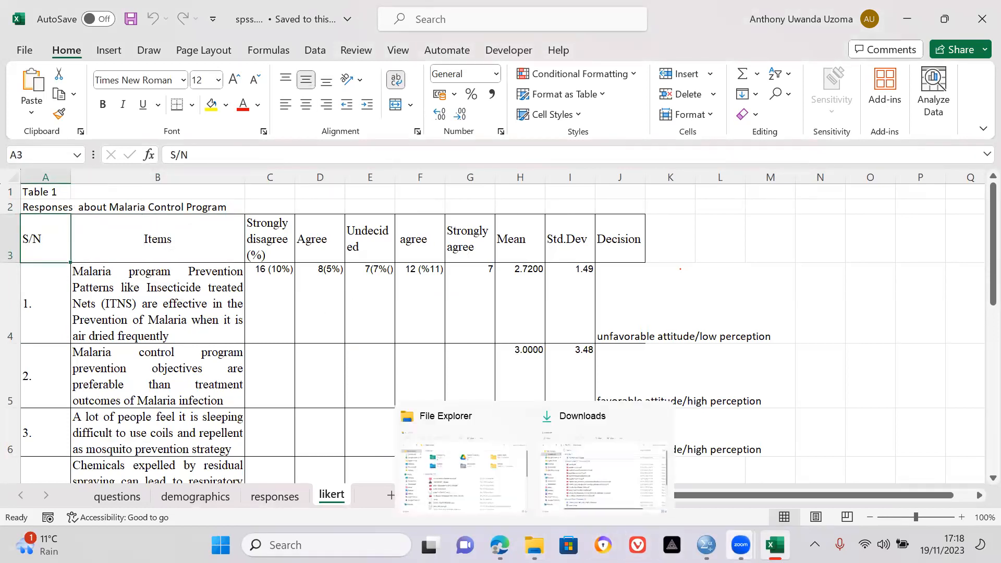
key(super)
text(whatsApp)
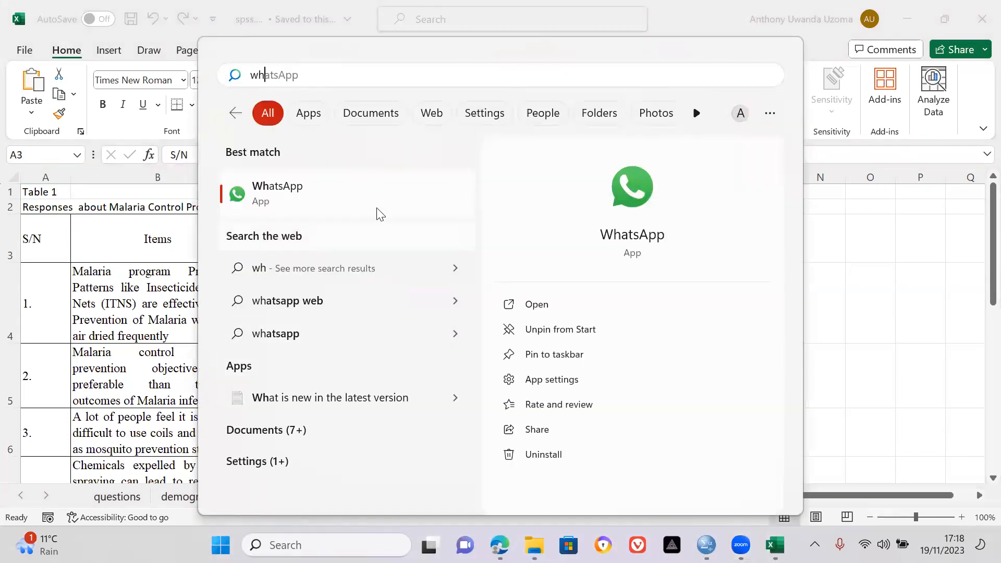
click(403, 209)
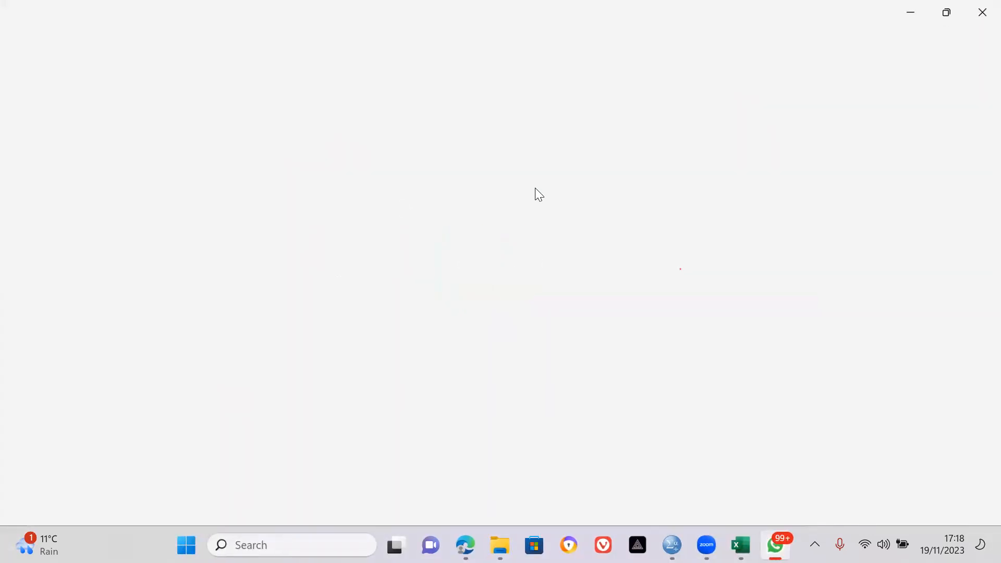
Step: Look through the WhatsApp chats and open the PUH ABSU, FUTO, IMSU general group chat
scroll(244, 220, down, 5)
scroll(243, 222, down, 3)
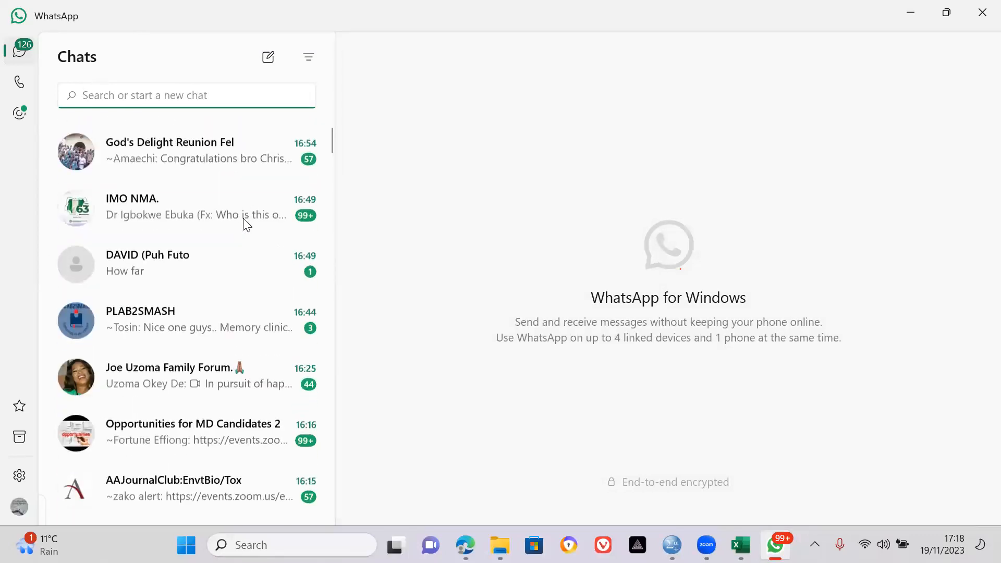
scroll(229, 216, up, 10)
scroll(227, 173, down, 4)
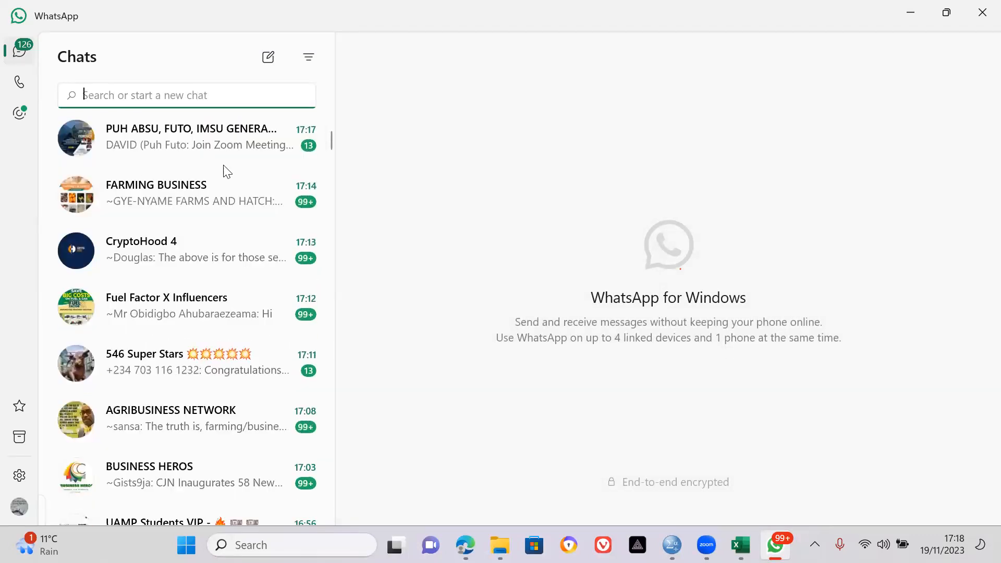
scroll(224, 170, up, 4)
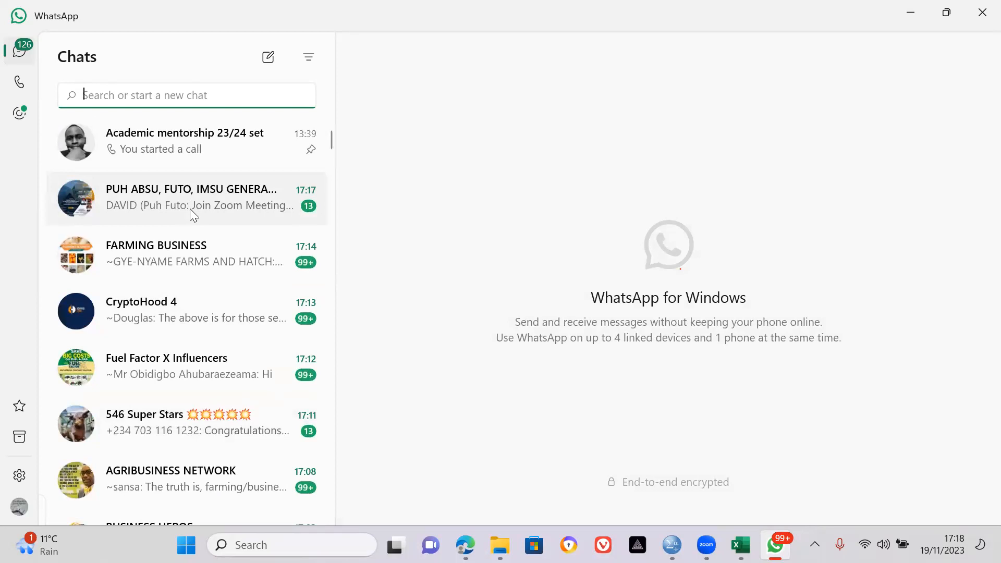
click(190, 208)
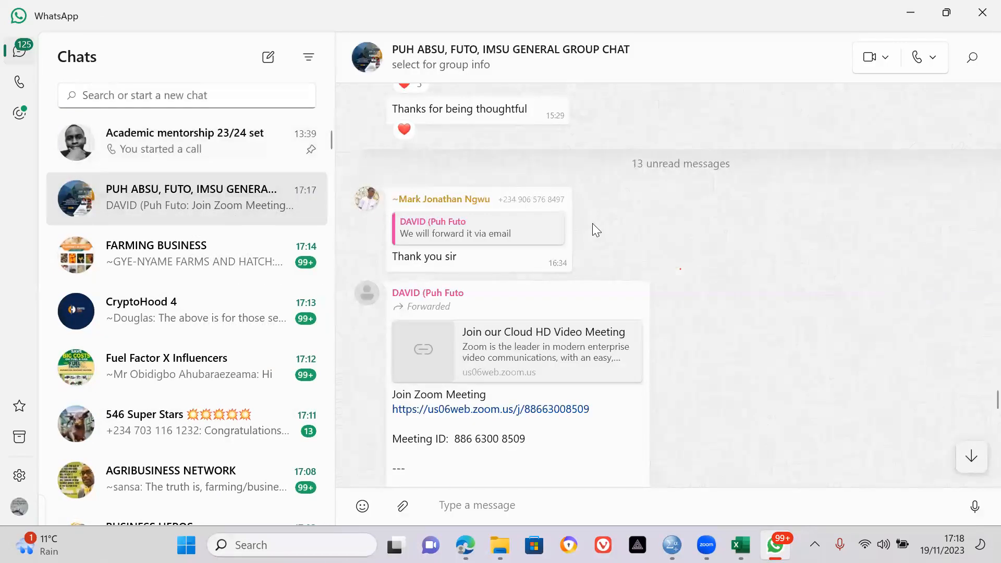
Step: Find SAMPLE QUESTIONNAIRE.docx in the group chat, download it and open it in Word
scroll(626, 240, up, 5)
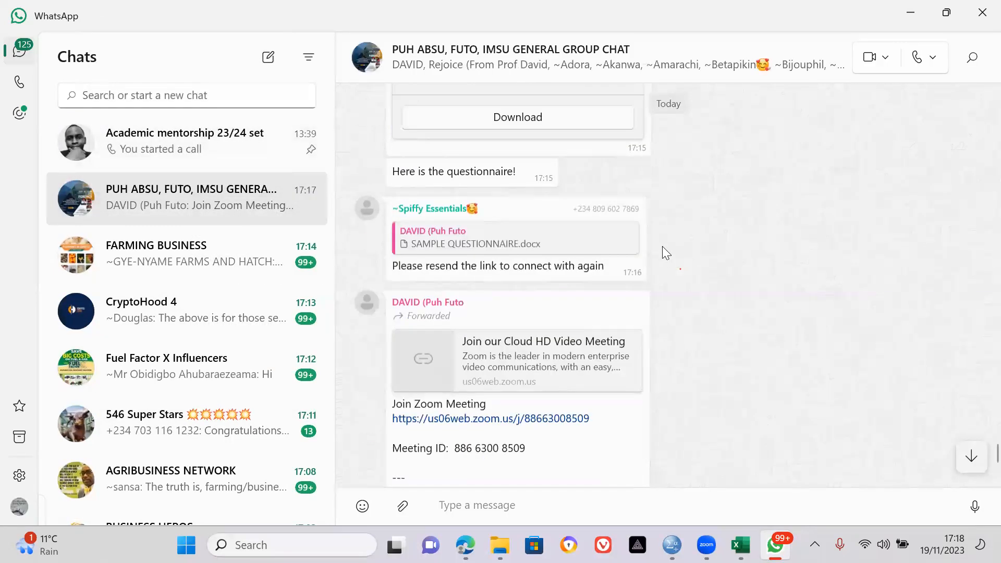
click(527, 250)
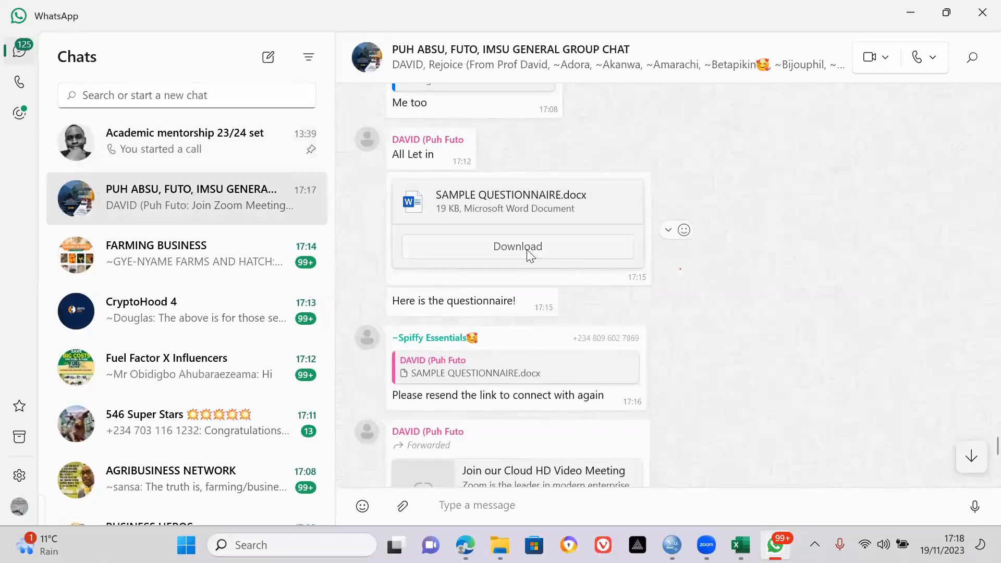
click(494, 249)
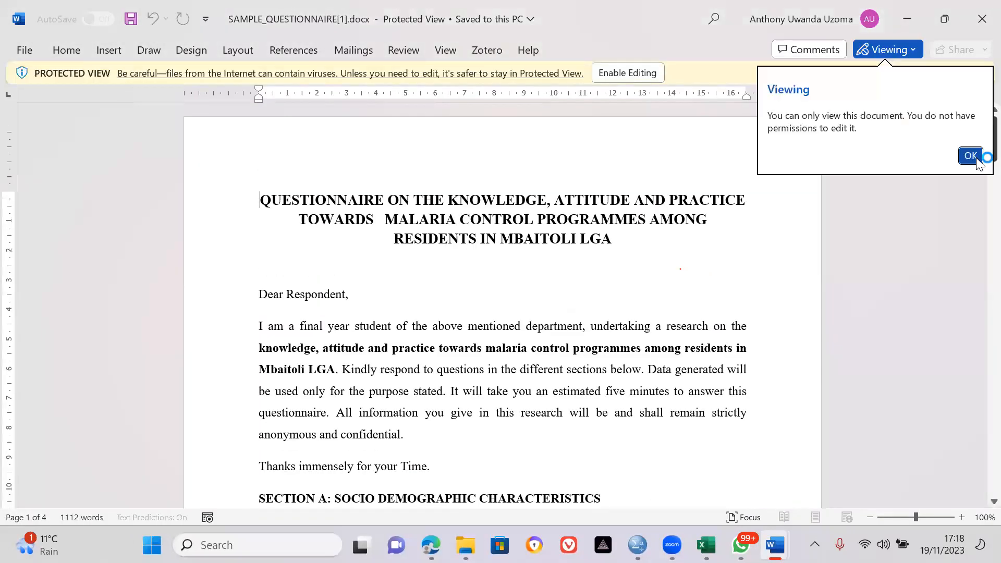
Step: Dismiss the viewing-only notice and locate the Malaria Control Program statements table starting at item 20 in the questionnaire
scroll(973, 152, down, 5)
click(973, 152)
drag(994, 166, 980, 201)
scroll(979, 267, down, 15)
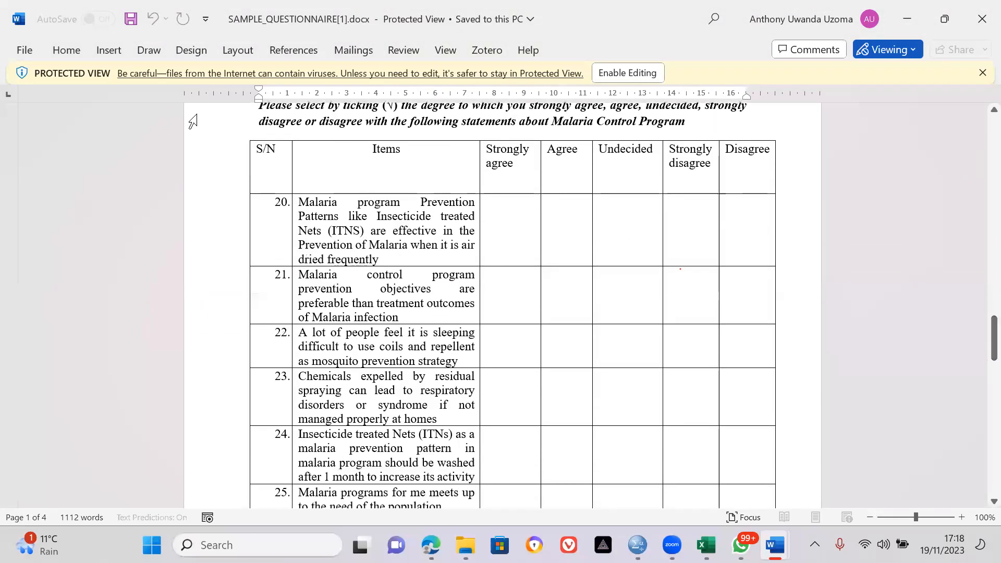
Step: Mark the S/N header and the instruction line above the statements table, and enable editing of the questionnaire document
click(249, 144)
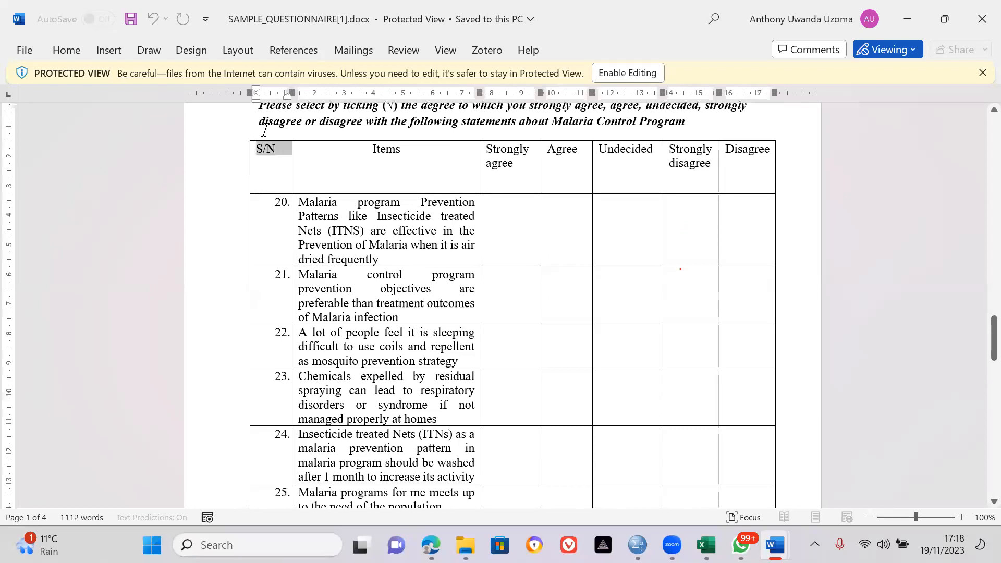
click(265, 122)
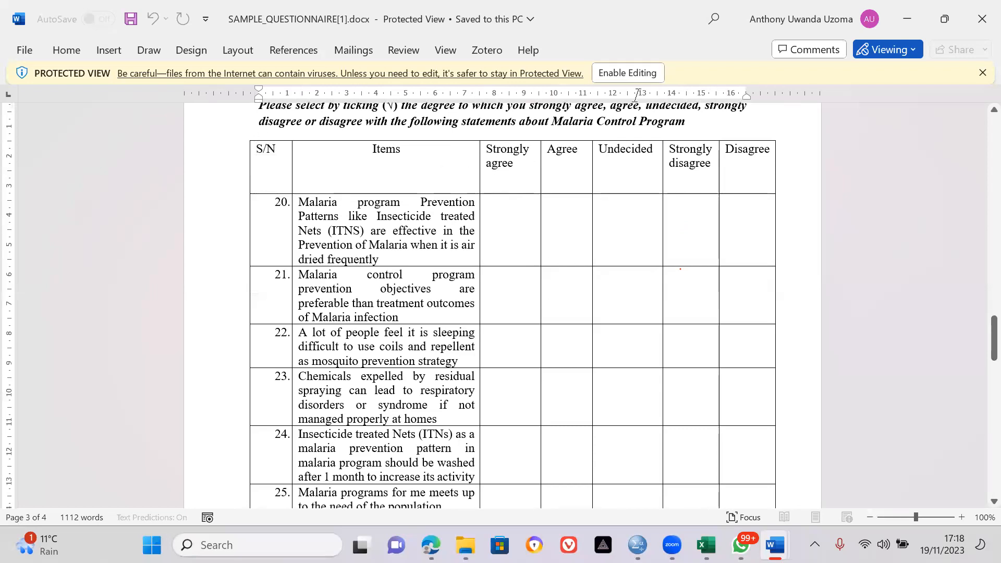
click(636, 73)
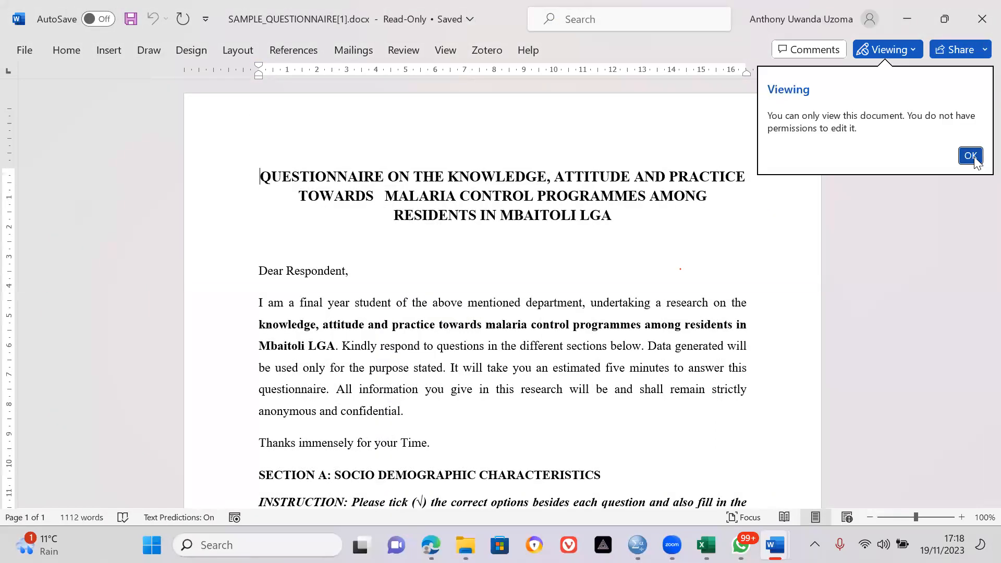
Step: Dismiss the viewing-only notice and locate the Malaria Control Program statements table starting at item 20 in the reopened questionnaire
click(971, 155)
scroll(978, 133, down, 1)
drag(979, 148, 980, 336)
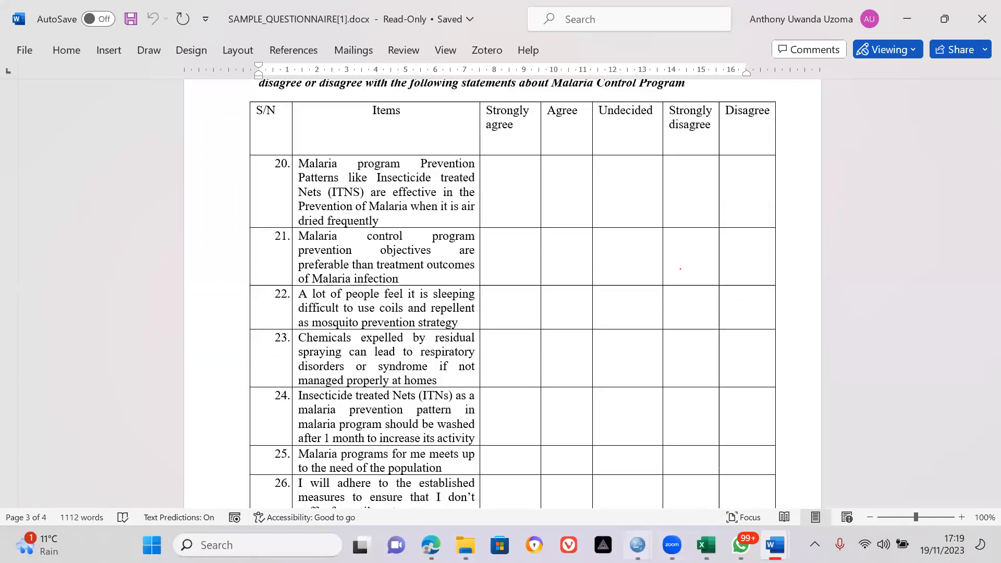
Step: Switch to the likert sheet in Excel and go through the first numbered statements of the Malaria Control Program table
mouse_move(637, 545)
click(628, 489)
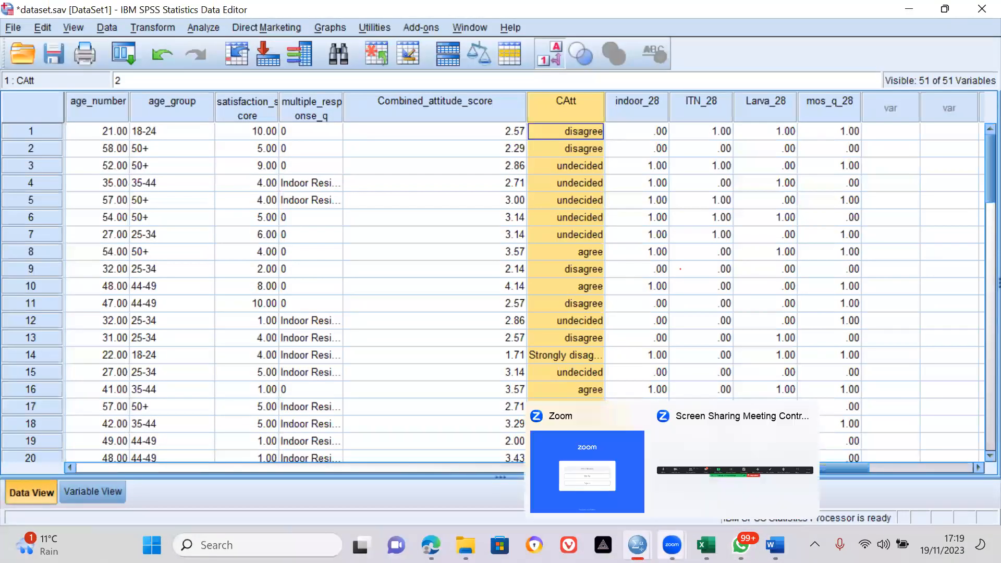
click(706, 545)
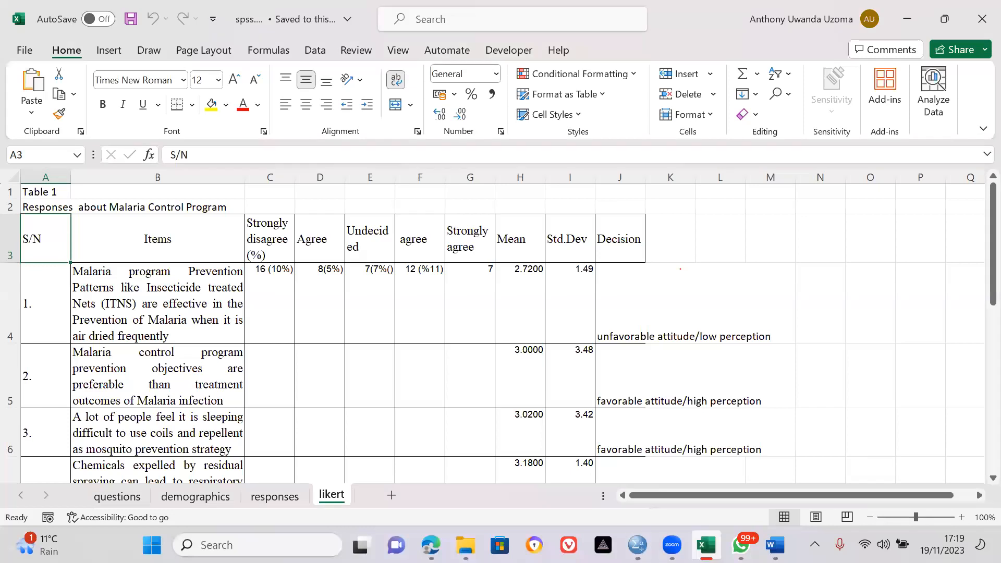
click(196, 272)
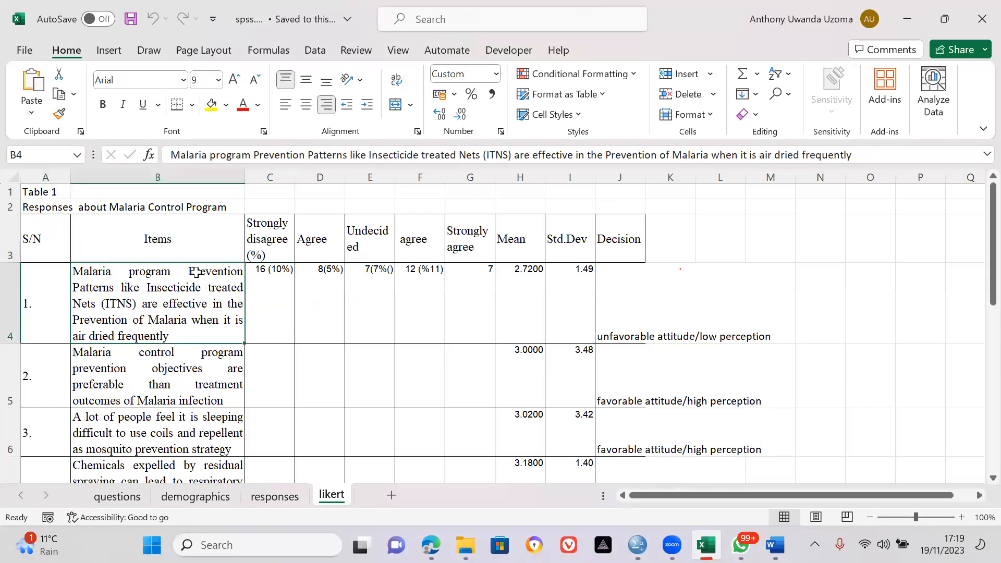
key(Left)
key(Down)
key(Down)
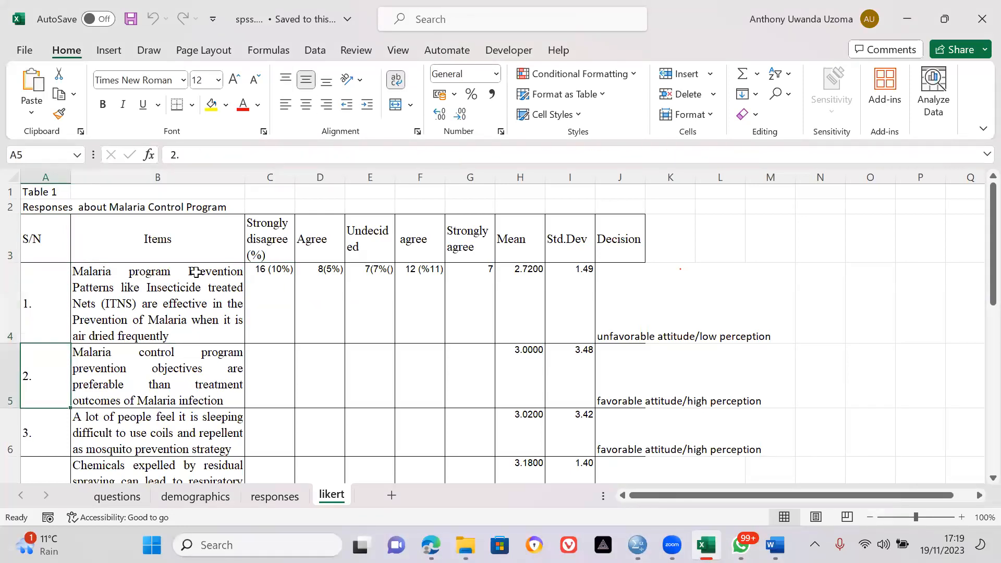
key(Right)
key(Right)
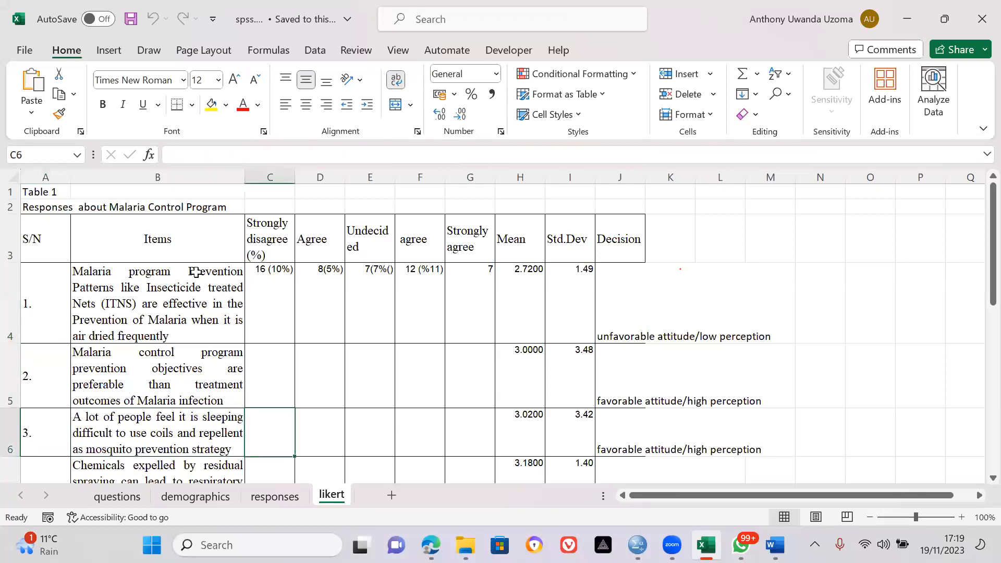
Step: Examine the Strongly disagree column from the first statement down to the score ranges below the Likert table
click(259, 266)
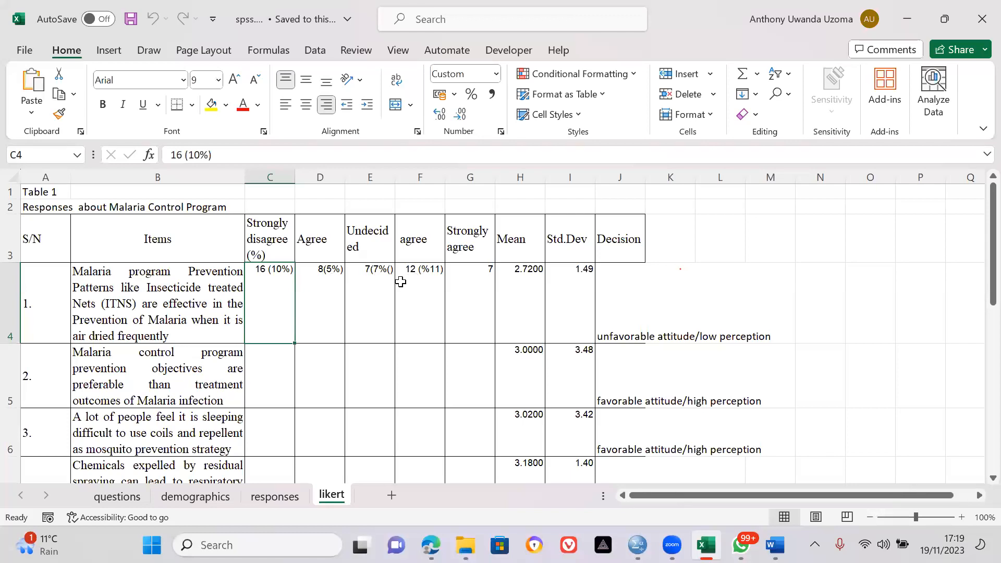
key(Down)
key(Down)
key(Down)
key(Down)
key(Down)
key(Down)
key(Down)
key(Down)
key(Down)
key(Down)
key(Down)
key(Down)
key(Down)
key(Up)
key(Up)
key(Up)
key(Up)
key(Up)
key(Up)
key(Up)
key(Up)
key(Up)
key(Up)
key(Up)
key(Up)
key(Up)
key(Up)
key(Up)
key(Up)
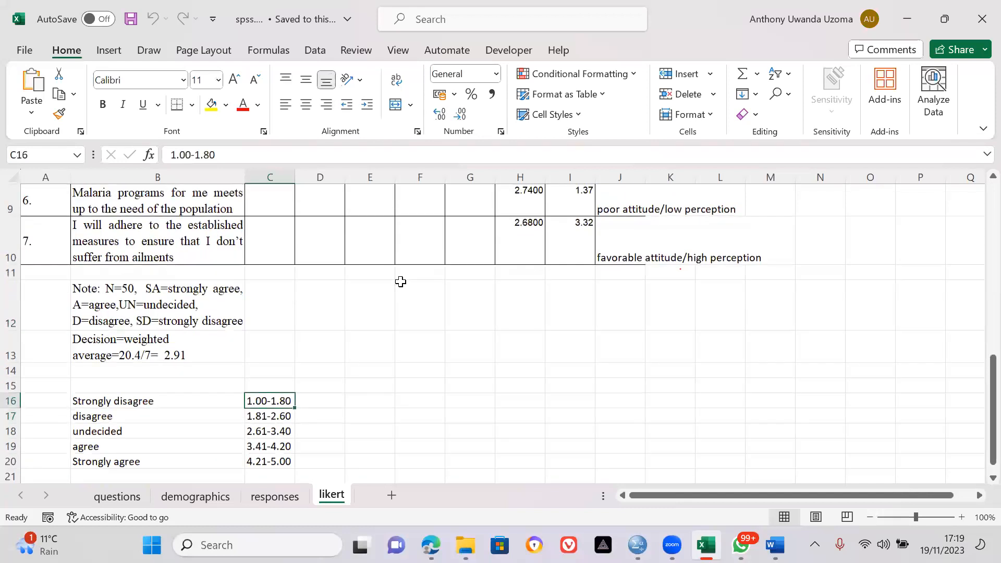
Step: Examine the Mean column of the Likert table from its header down to the fifth statement
key(Right)
key(Right)
key(Right)
key(Right)
key(Right)
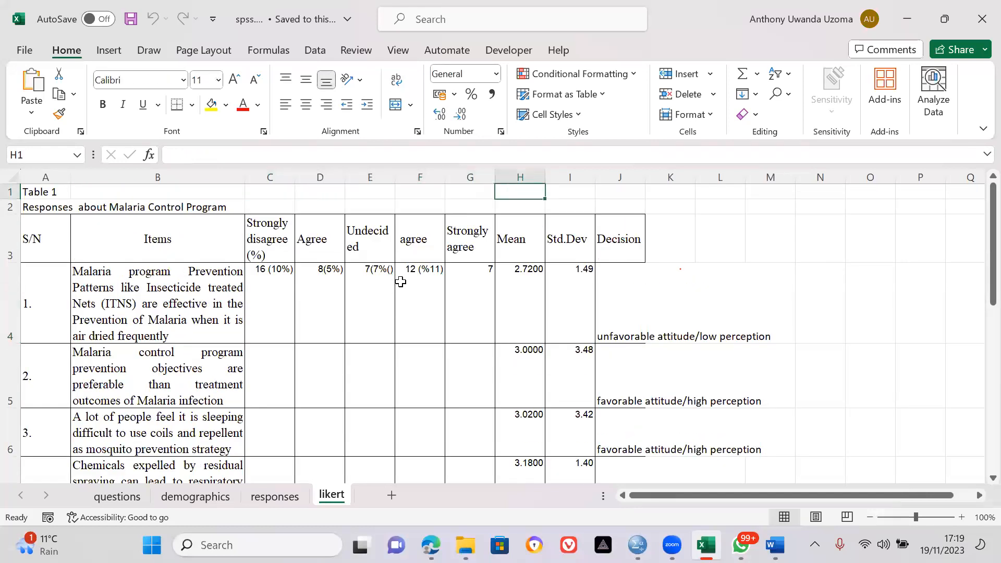
key(Down)
key(Down)
key(Down)
key(Up)
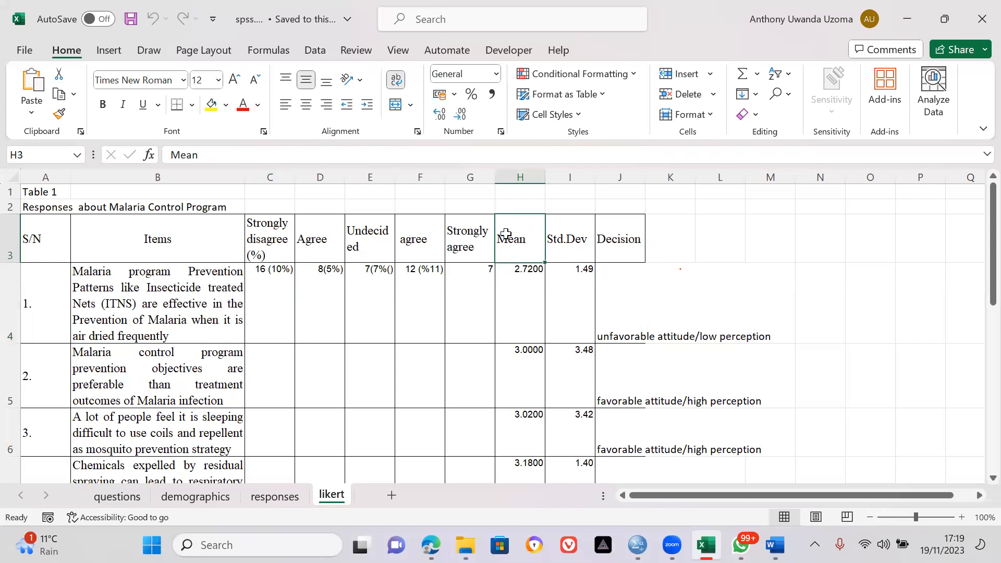
key(Down)
key(Down)
key(Down)
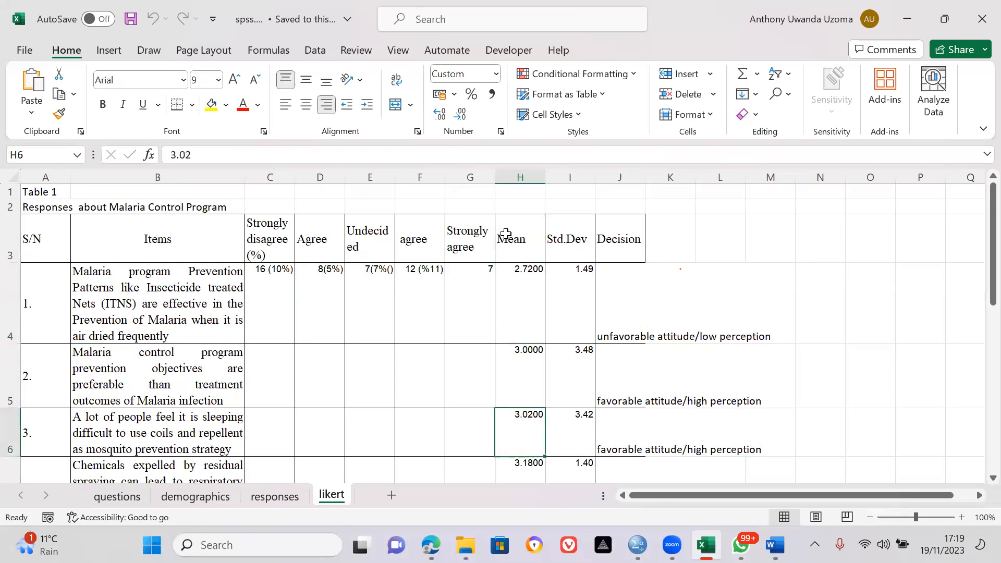
key(Down)
key(Down)
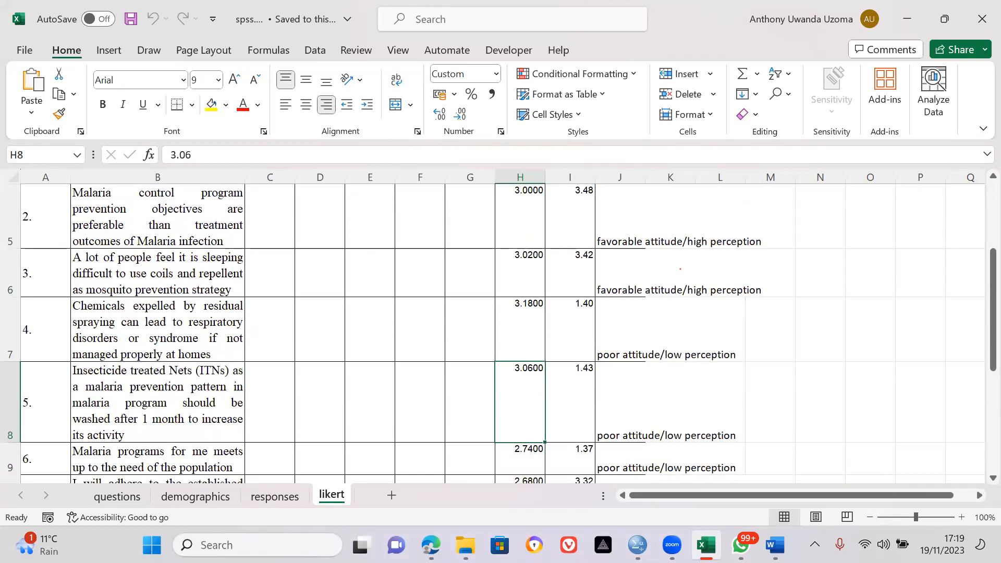
Step: Open the Explore analysis for dataset.sav in SPSS and empty its dependent and factor lists
mouse_move(637, 545)
click(593, 465)
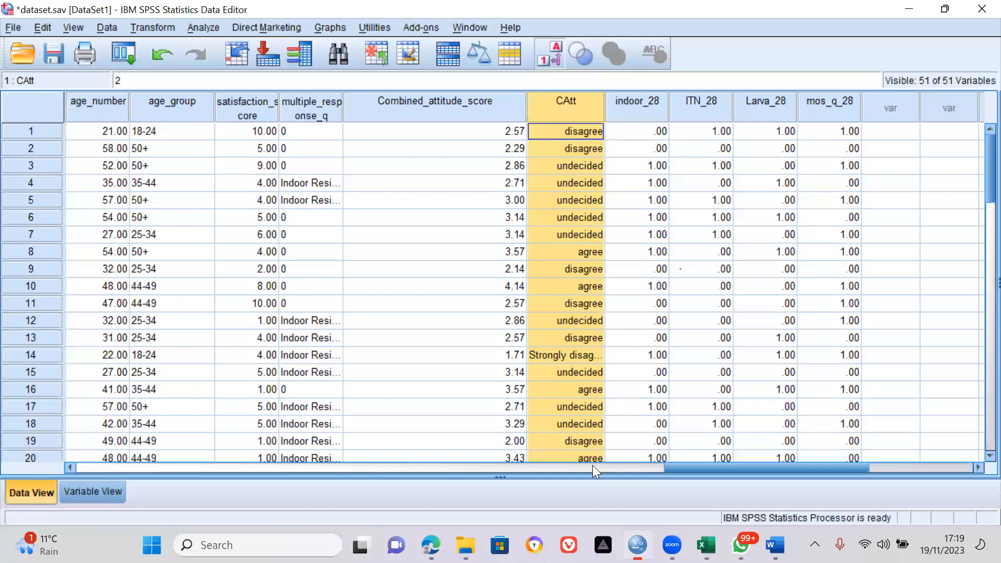
click(207, 26)
mouse_move(240, 67)
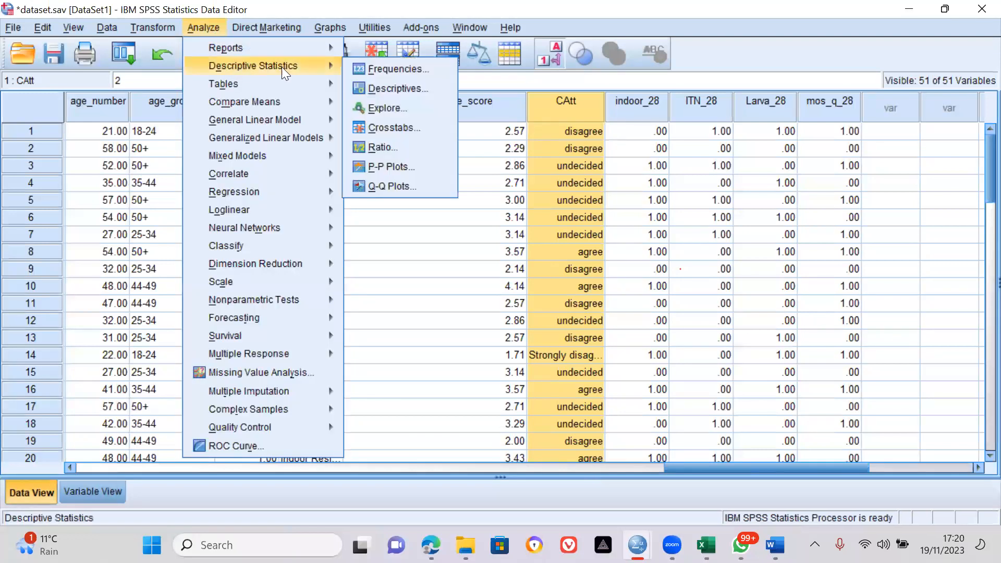
click(378, 108)
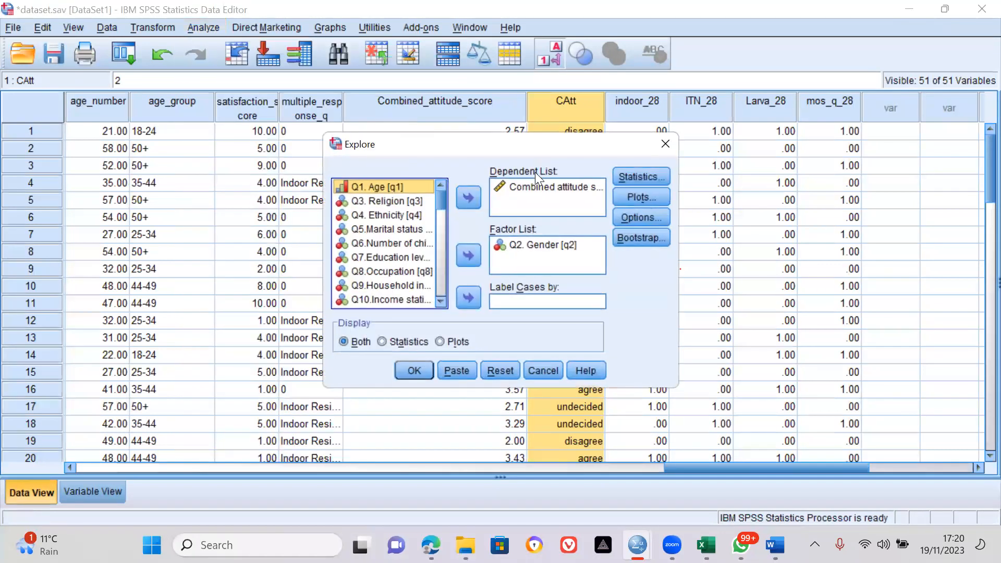
click(558, 243)
click(468, 197)
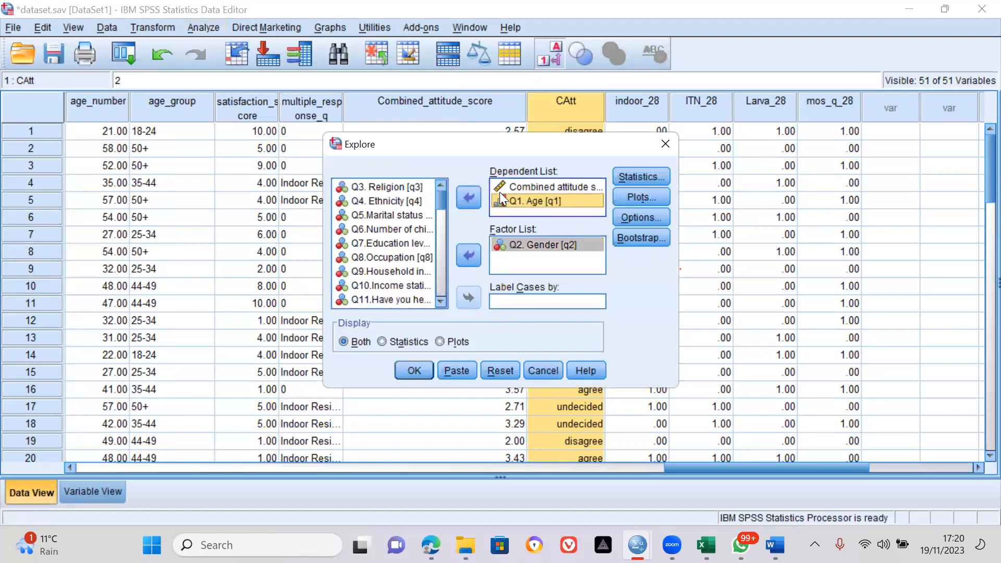
click(512, 188)
click(466, 198)
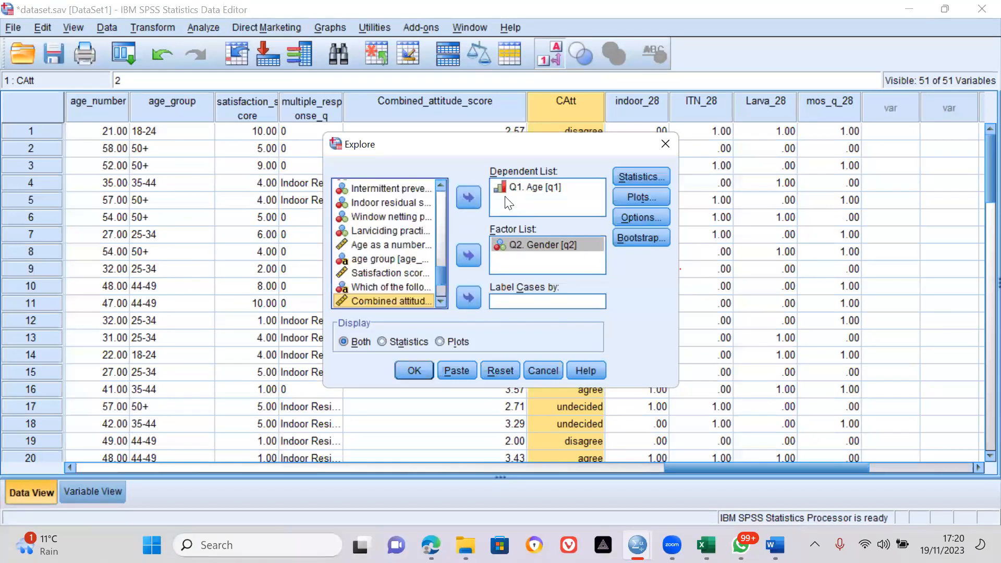
click(523, 189)
click(469, 198)
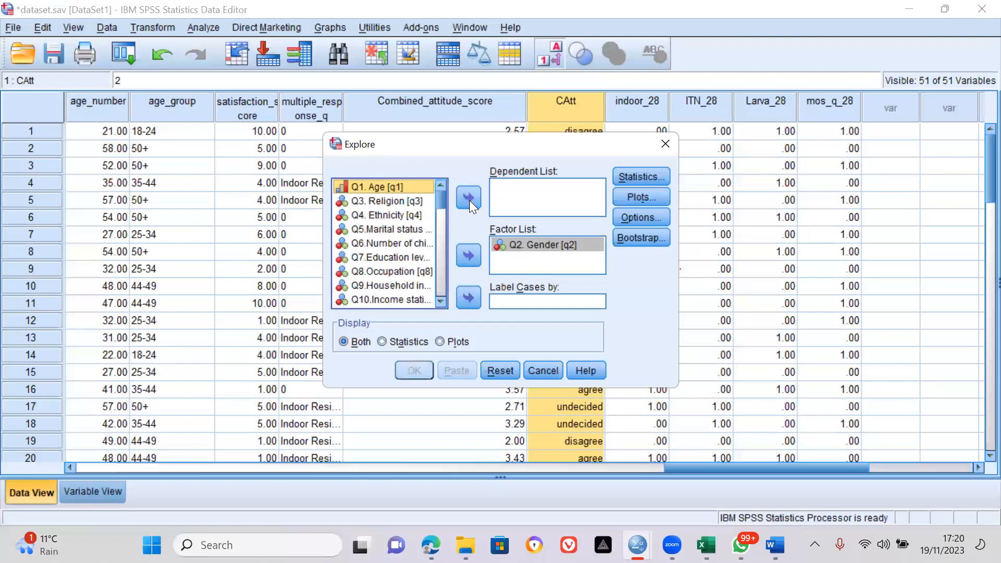
click(549, 247)
click(481, 258)
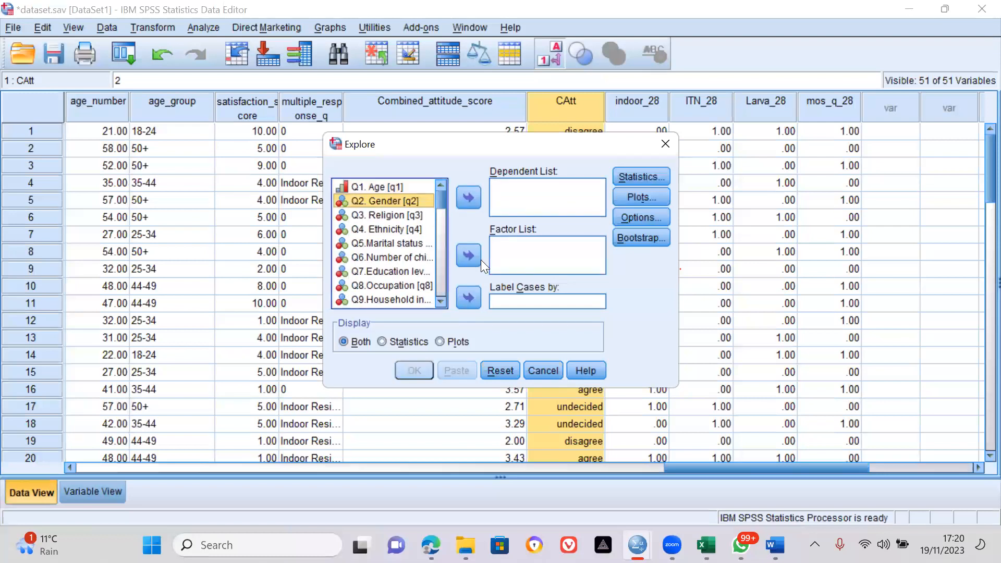
Step: Look through the Explore variable list for the Malaria Control Program statement variables
drag(442, 196, 439, 263)
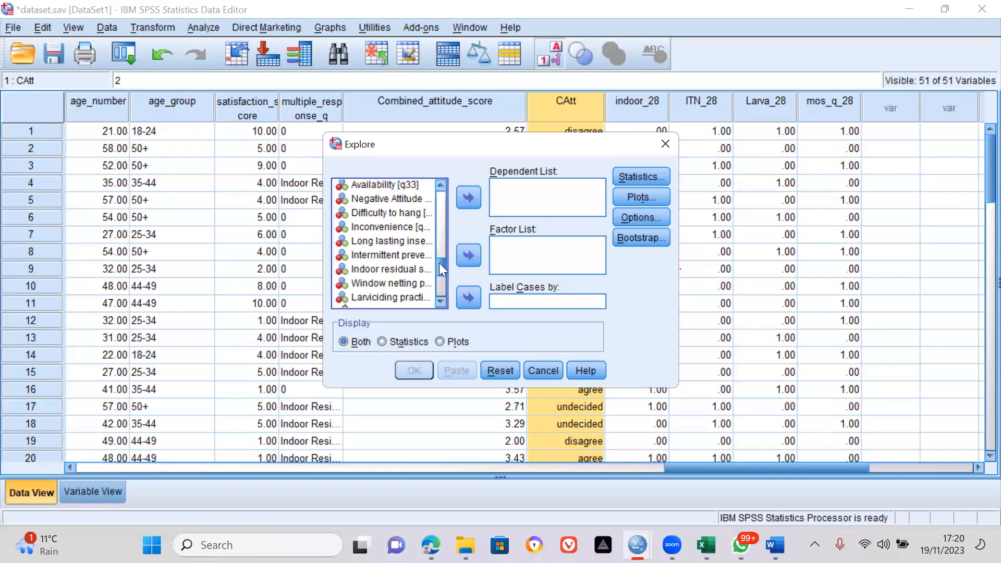
click(384, 200)
key(Down)
key(Down)
key(Down)
key(Down)
key(Down)
key(Down)
key(Down)
key(Down)
key(Down)
key(Down)
key(Down)
key(Down)
key(Down)
key(Down)
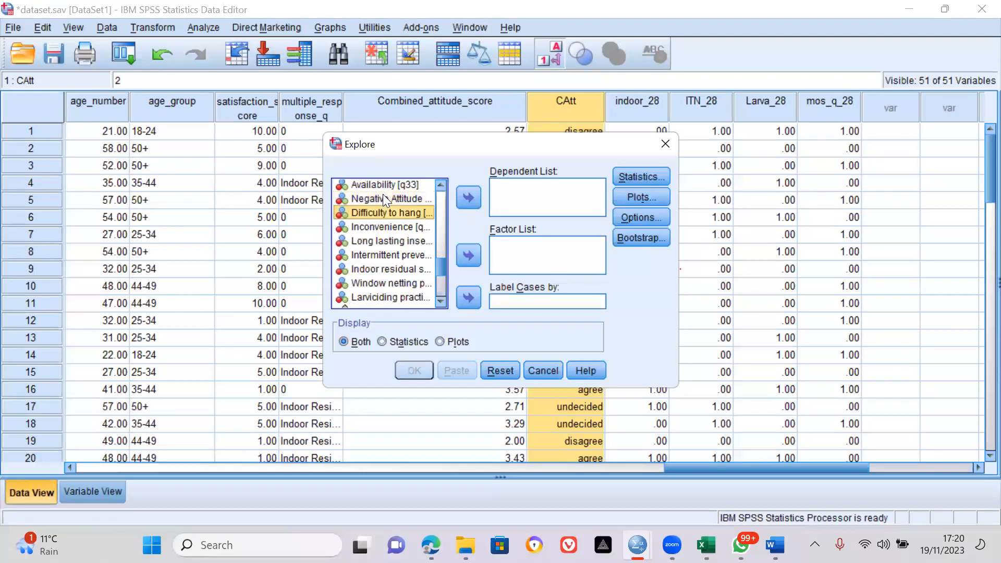
key(Up)
key(Up)
key(Up)
key(Up)
key(Up)
key(Up)
key(Up)
key(Up)
key(Up)
key(Up)
key(Up)
key(Up)
key(Up)
key(Up)
key(Up)
key(Up)
key(Up)
key(Up)
key(Up)
key(Up)
key(Up)
key(Up)
key(Up)
key(Up)
key(Up)
key(Up)
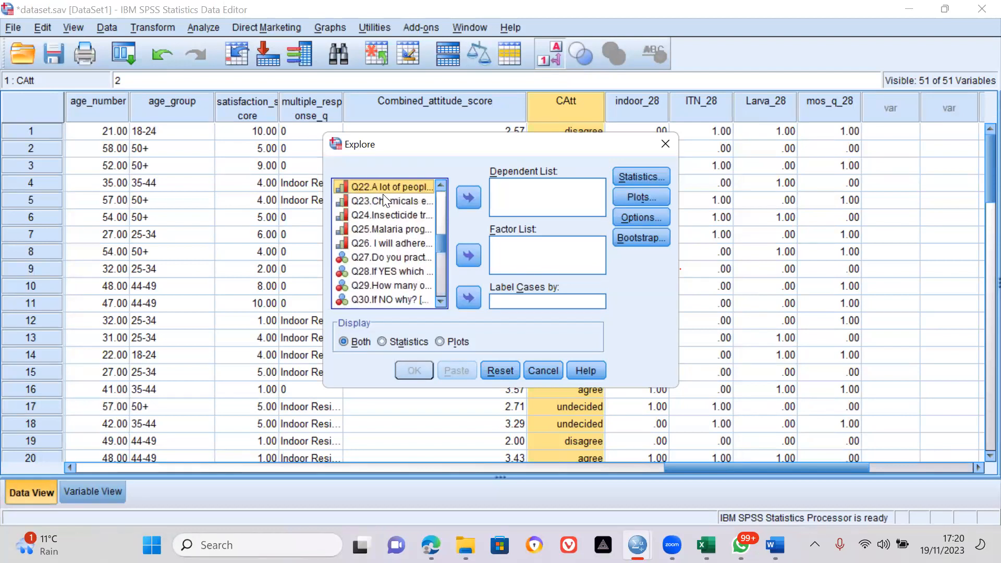
key(Down)
key(Down)
Step: Check the item numbers of the statements table in SAMPLE_QUESTIONNAIRE in Word, then return to the Explore dialog in SPSS
mouse_move(707, 545)
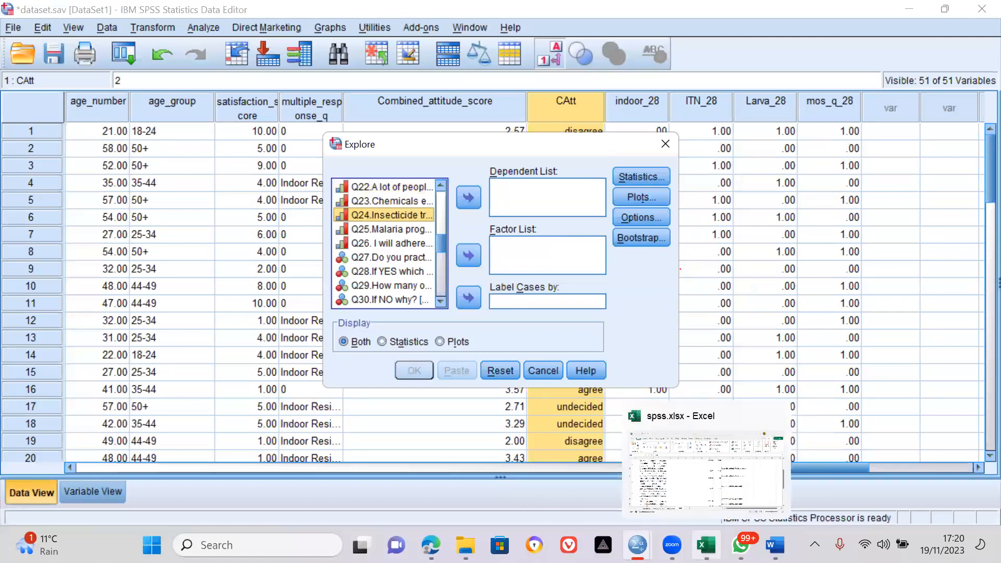
mouse_move(776, 545)
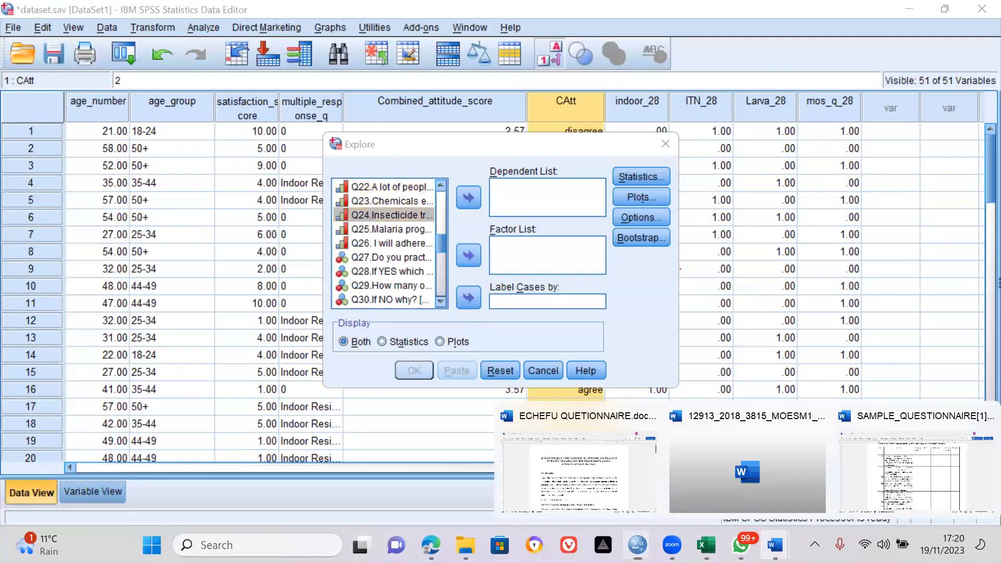
click(876, 477)
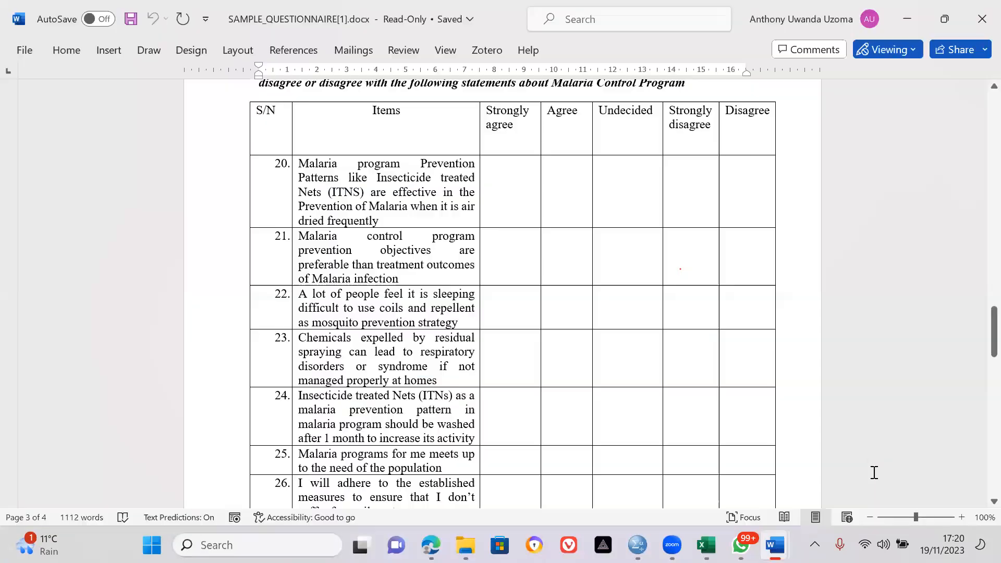
click(914, 12)
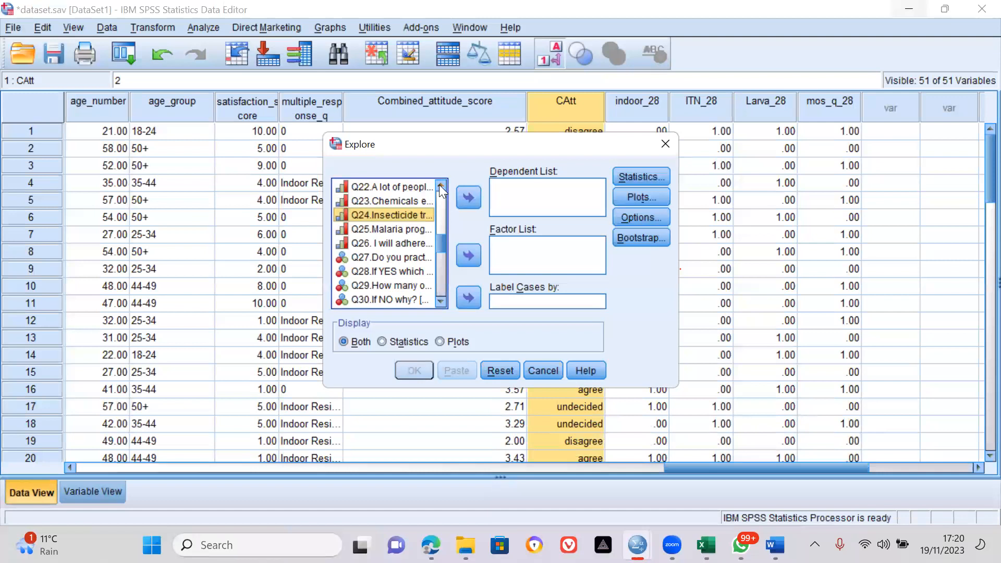
Step: Add the seven statement variables Q20 through Q26 to the dependent list of the Explore analysis
scroll(440, 189, up, 1)
click(374, 199)
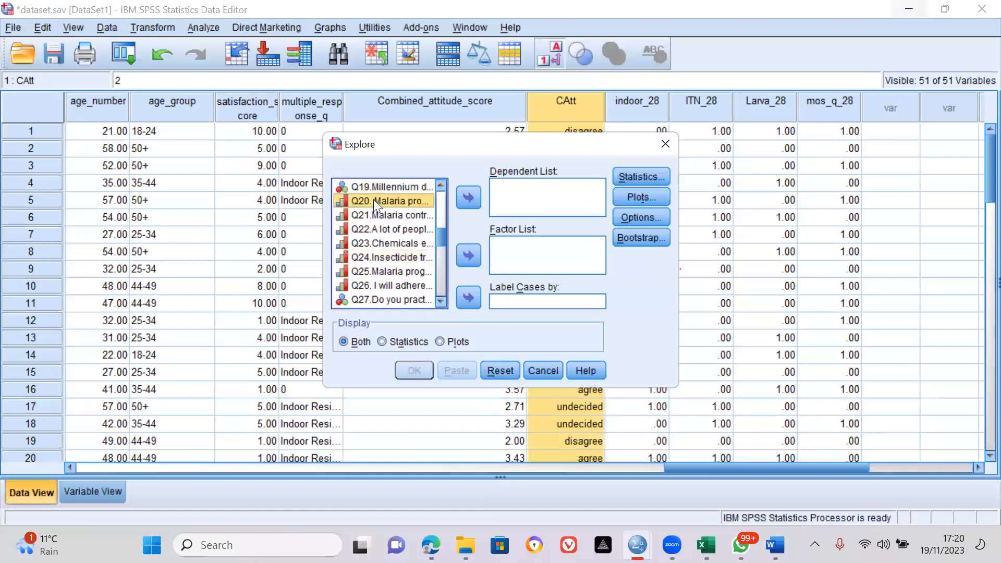
key(shift+Down)
key(shift+Down)
key(shift+Down)
key(shift+Down)
key(shift+Down)
key(shift+Down)
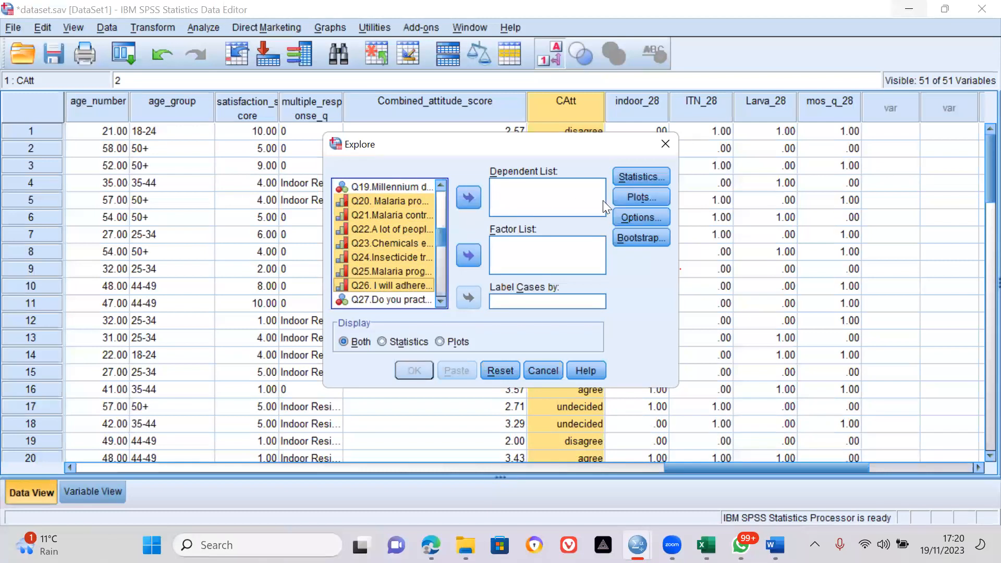
click(467, 198)
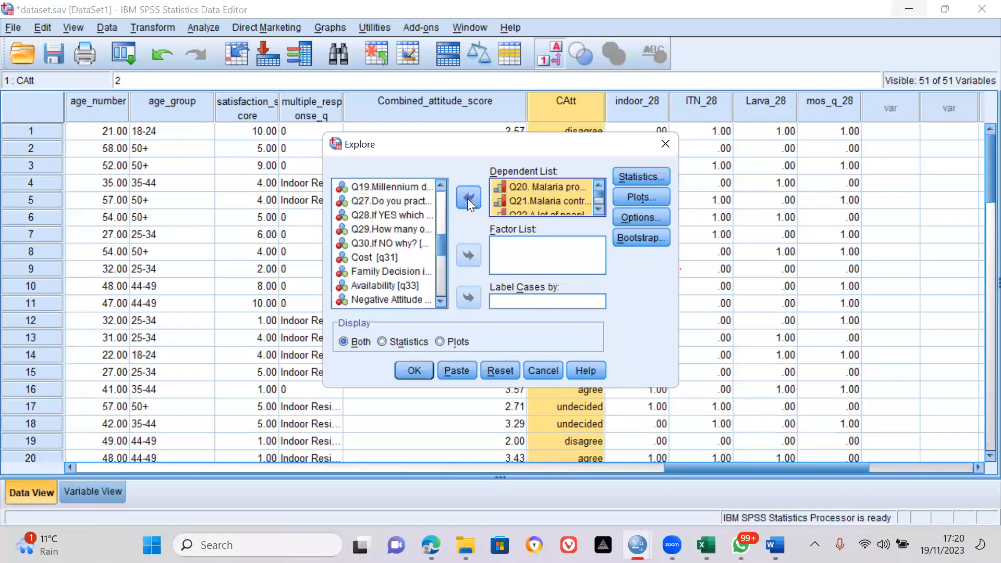
Step: Enable normality plots with tests for the Explore analysis and run it
click(650, 197)
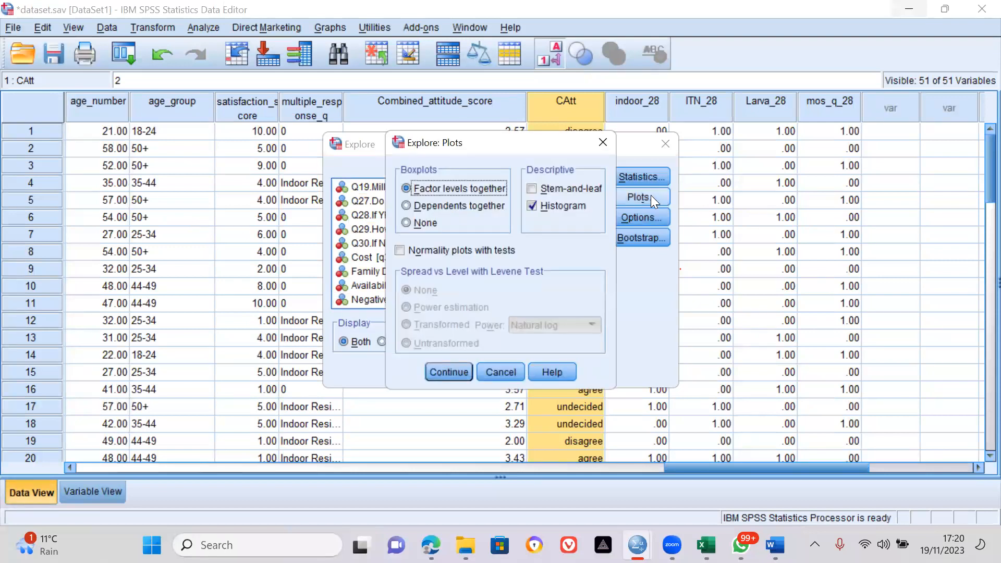
click(400, 253)
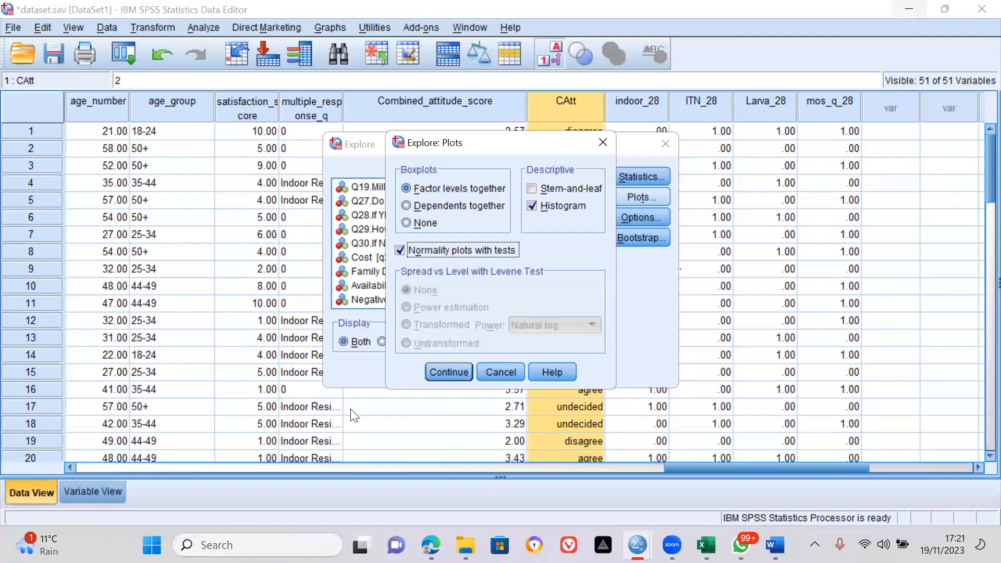
click(451, 371)
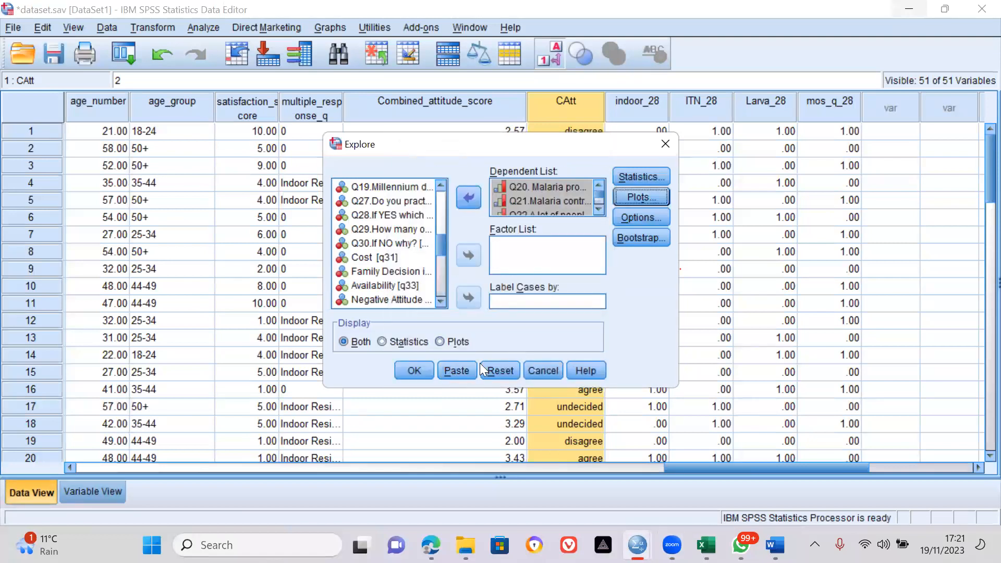
click(428, 370)
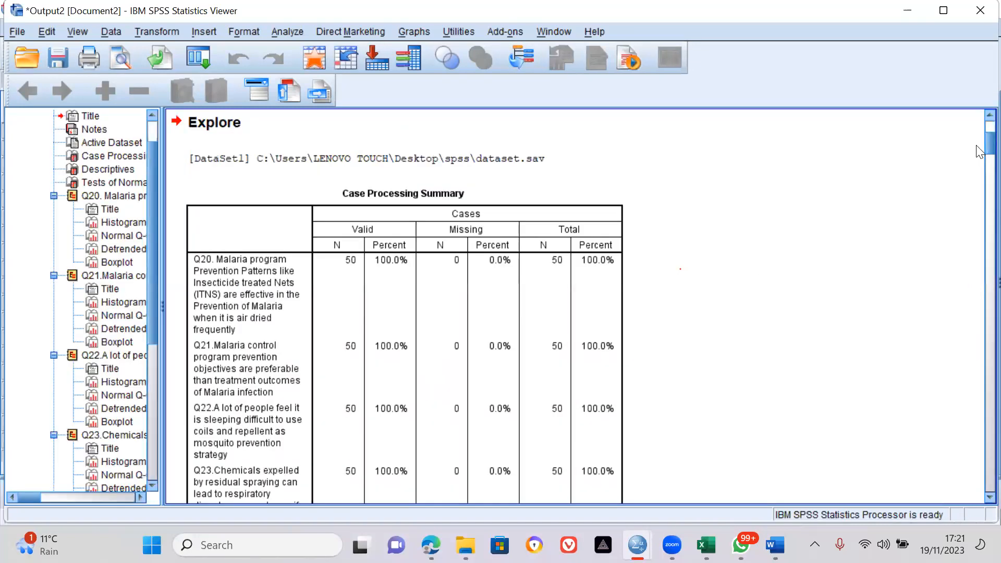
Step: Look through the Explore output, from the descriptives and normality tests to the plots of the statement variables
scroll(977, 156, down, 10)
scroll(979, 209, down, 8)
scroll(979, 198, up, 9)
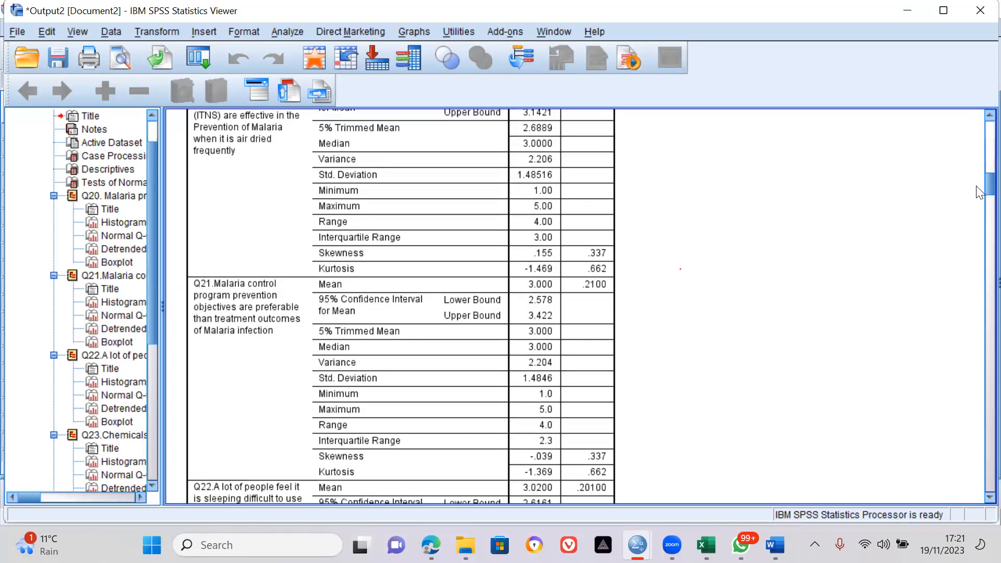
scroll(980, 208, down, 12)
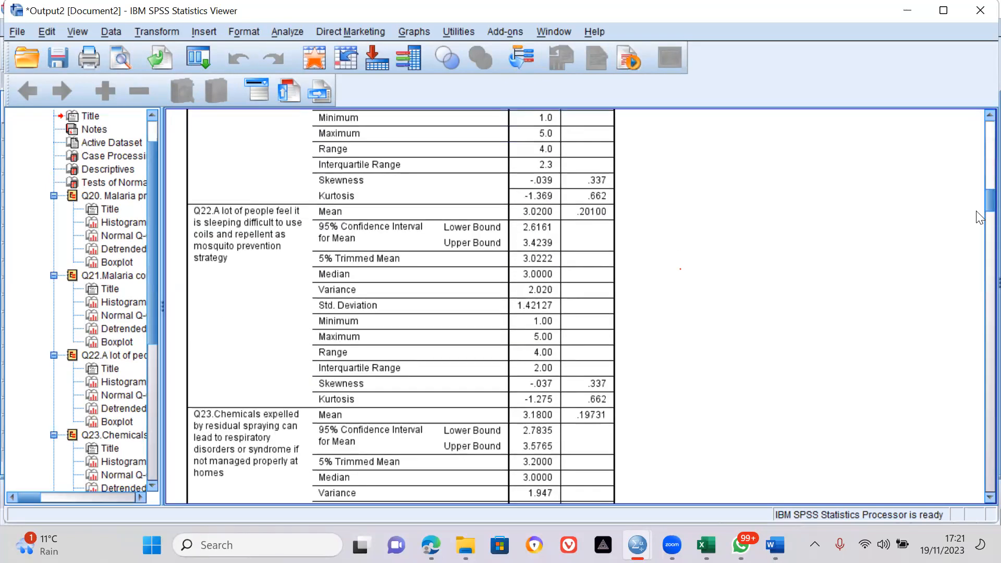
scroll(979, 266, down, 10)
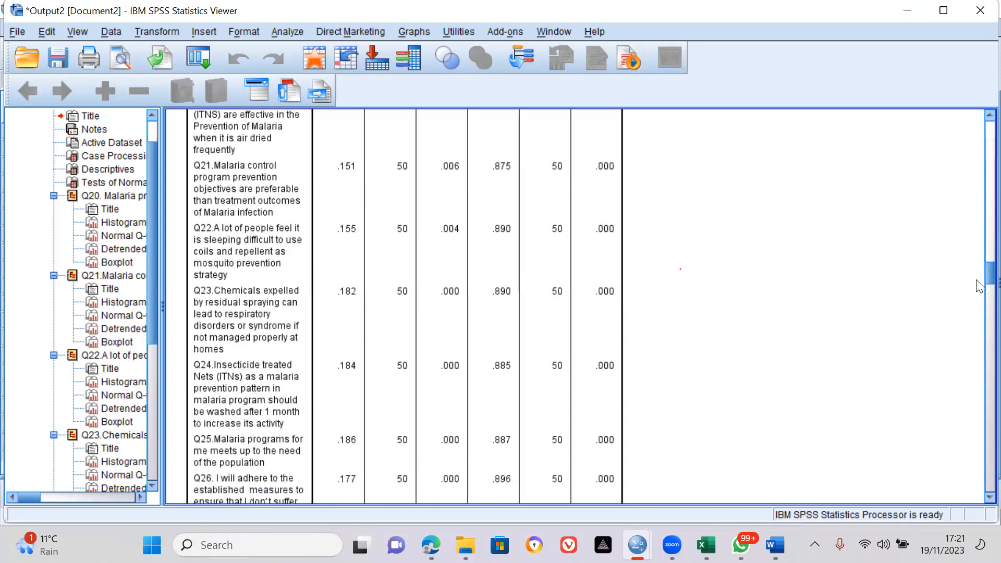
scroll(979, 296, down, 10)
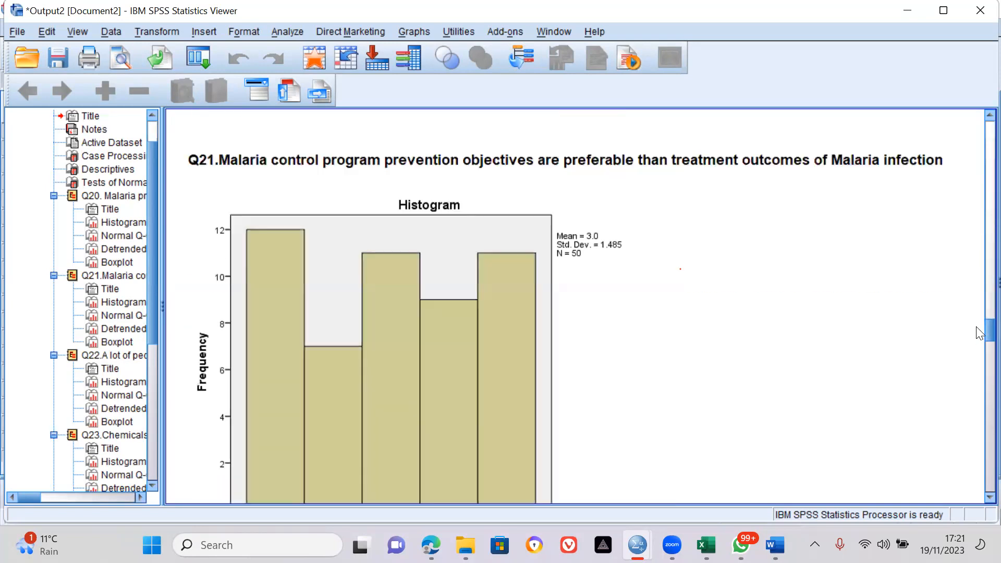
Step: Examine the normal Q-Q plot of Q20 in the Explore output
drag(980, 326, 979, 286)
click(539, 311)
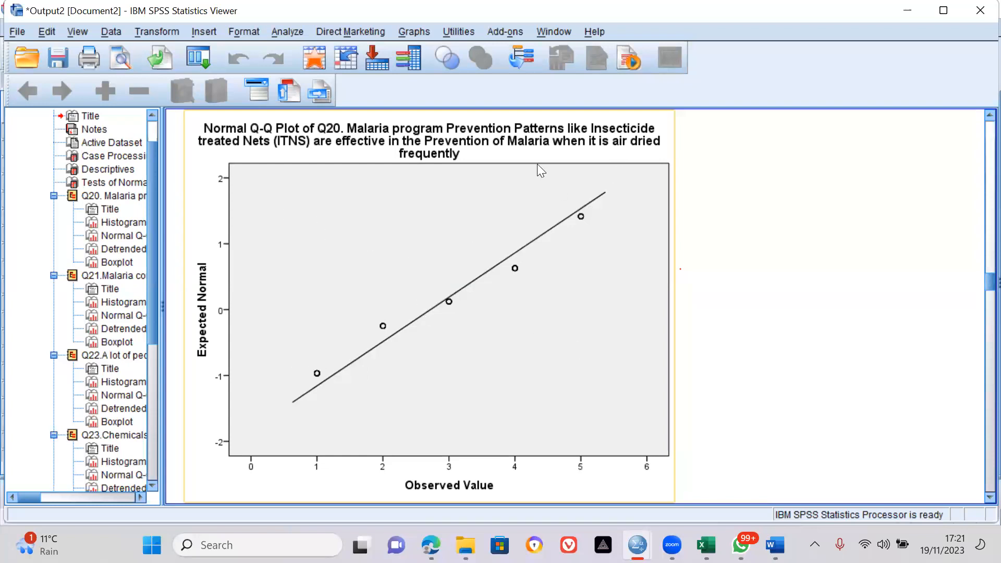
click(933, 147)
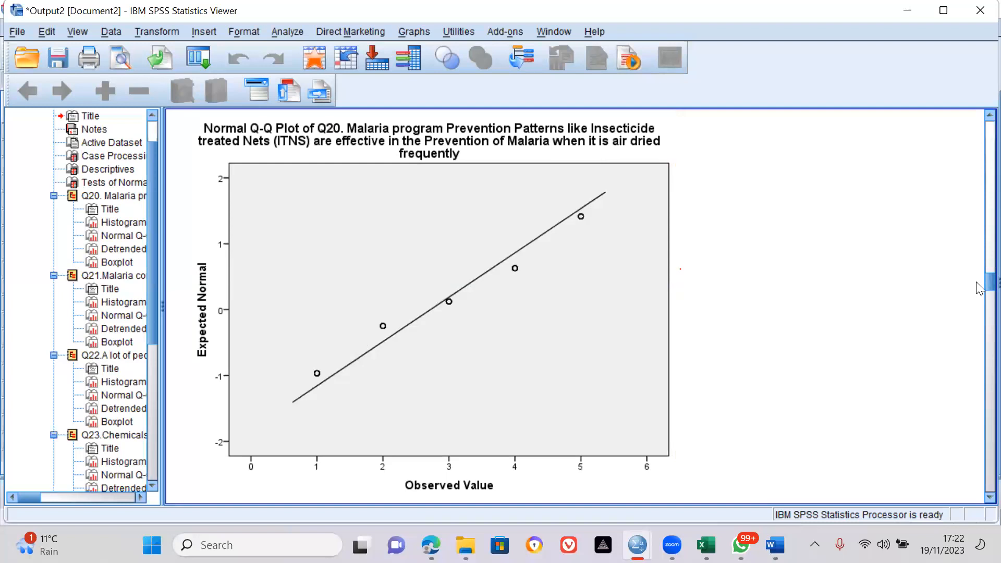
Step: Examine the detrended normal Q-Q plot of Q20 in the output
scroll(980, 299, down, 5)
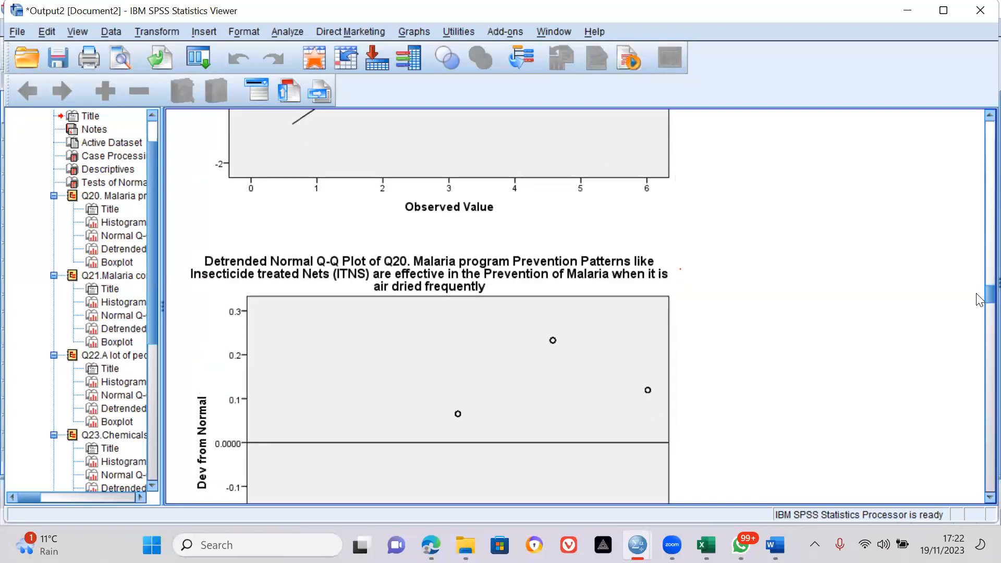
scroll(977, 295, down, 10)
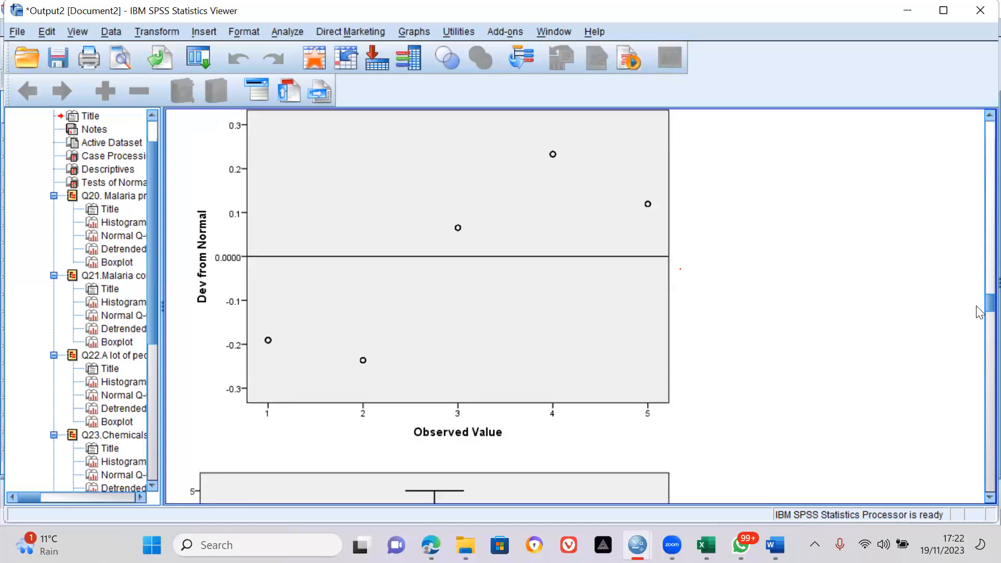
scroll(979, 323, down, 1)
scroll(979, 326, up, 3)
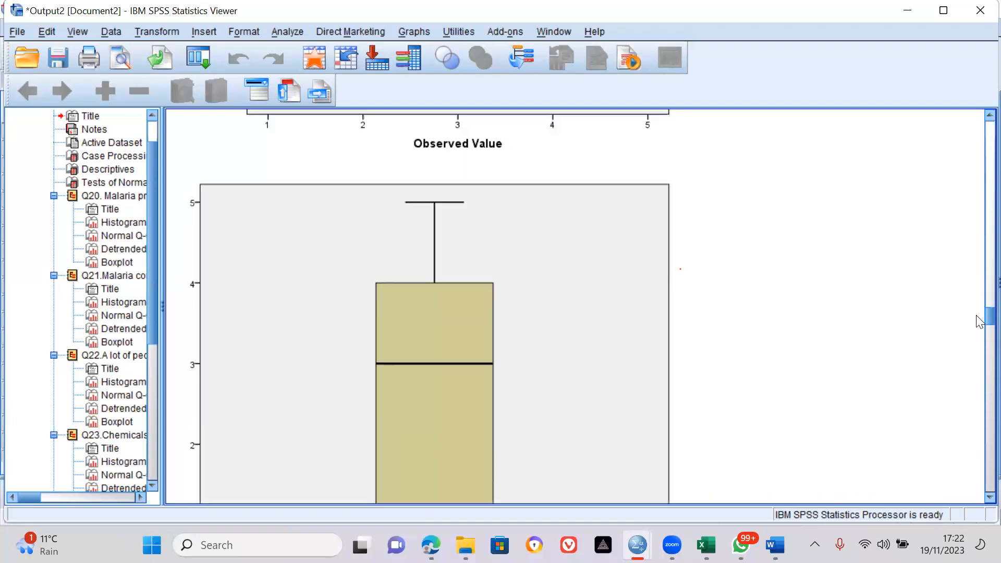
Step: Examine the box, median line and whiskers of the Q20 boxplot, checking where the Q21 plots begin
scroll(979, 326, down, 2)
scroll(979, 326, down, 1)
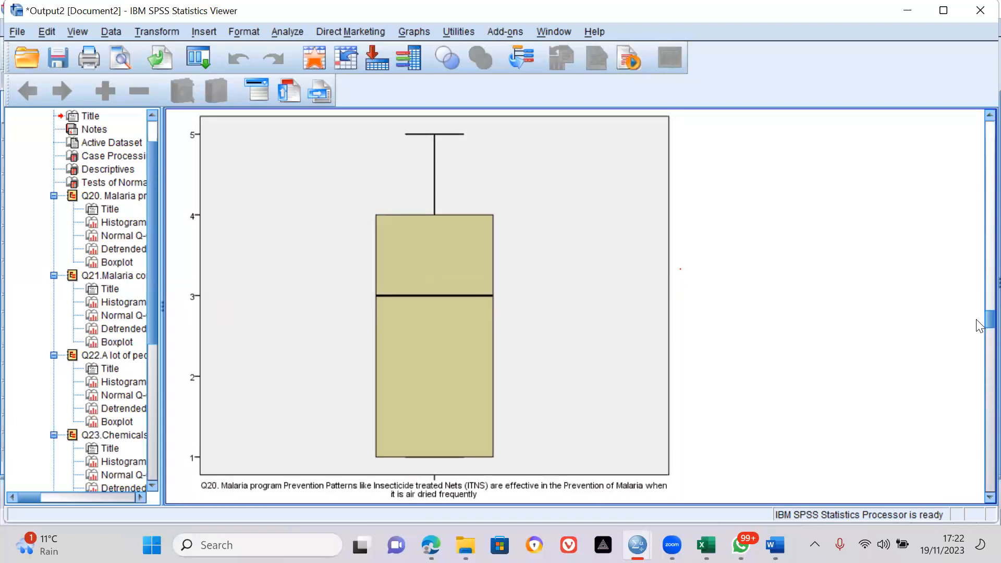
click(541, 149)
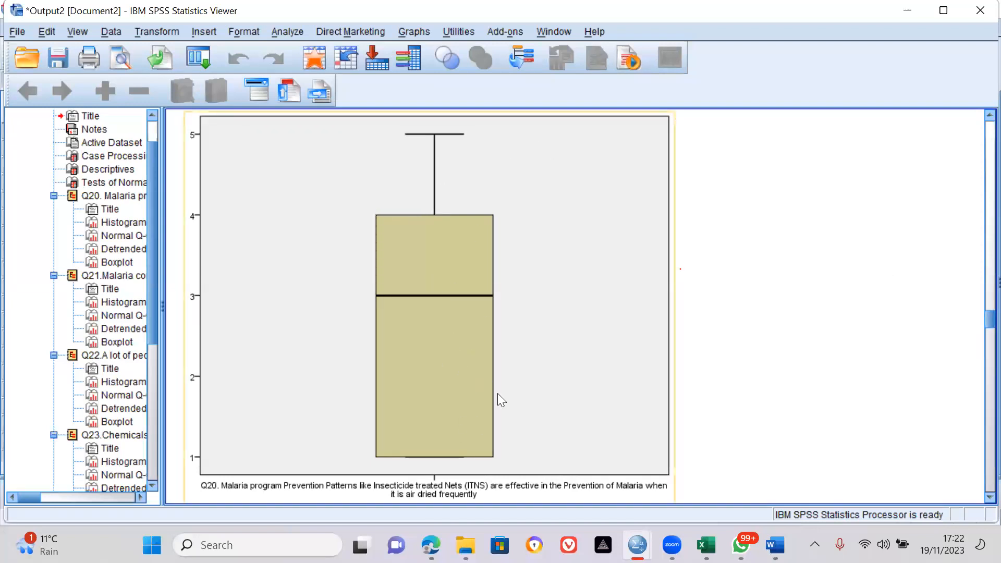
click(688, 291)
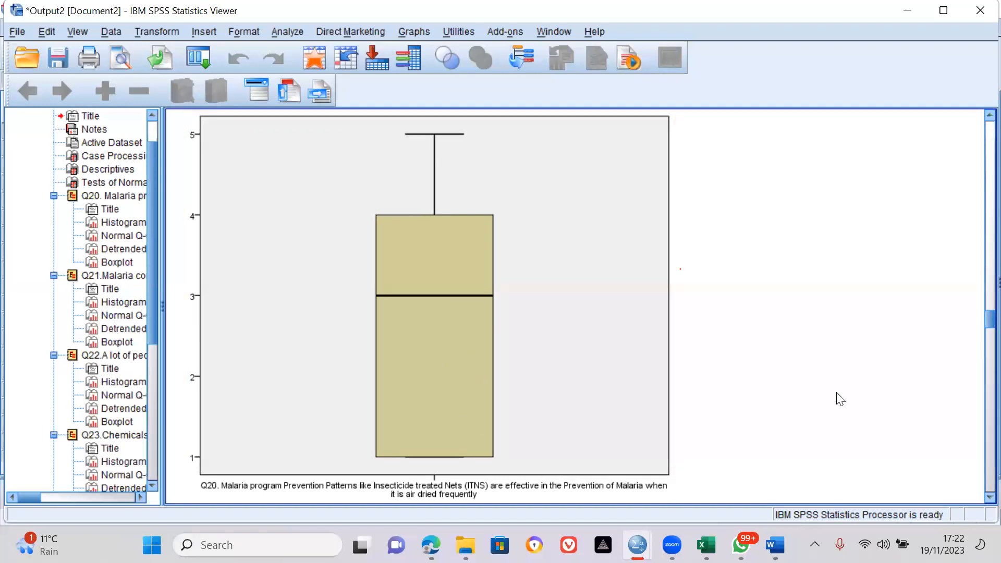
click(484, 262)
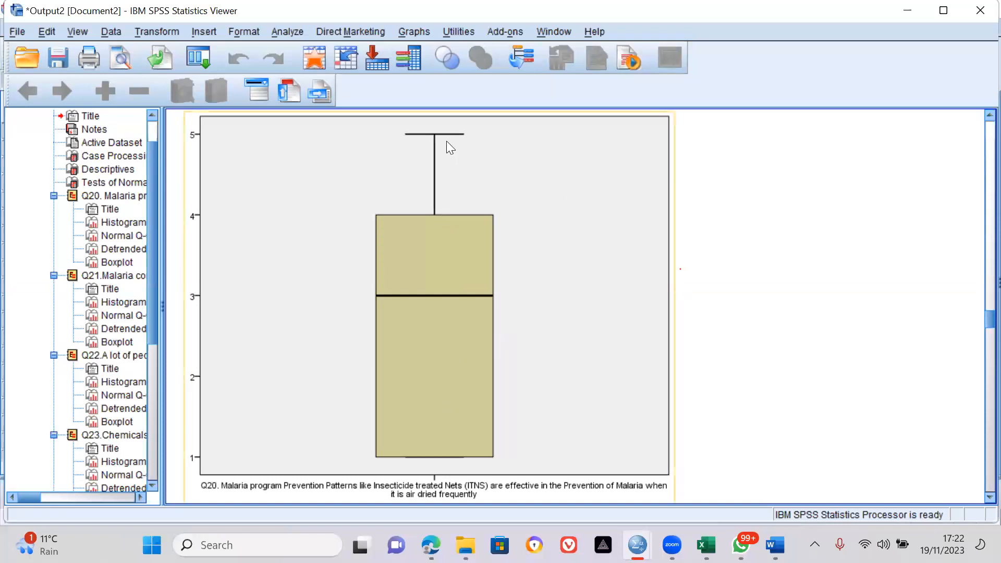
click(708, 324)
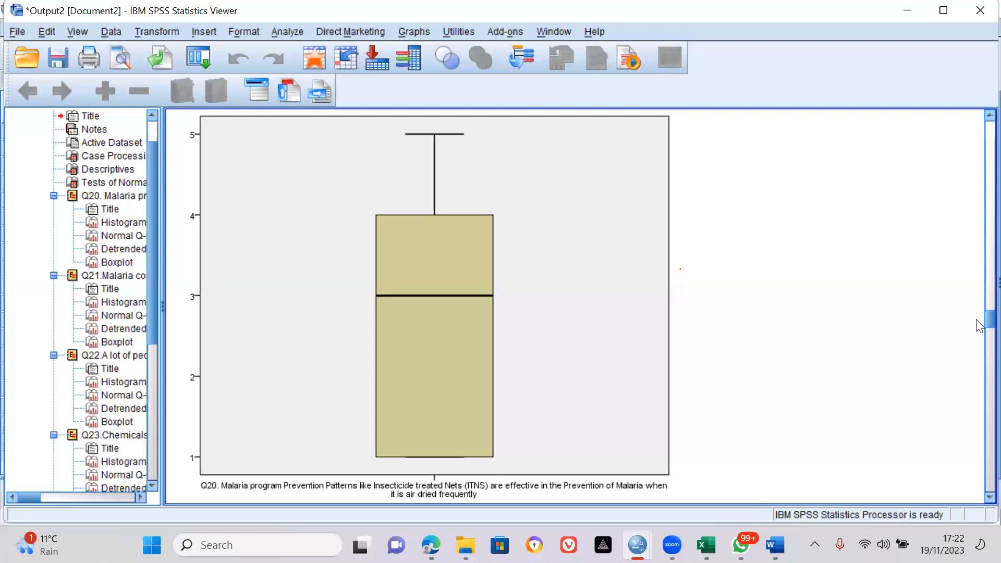
scroll(979, 334, down, 10)
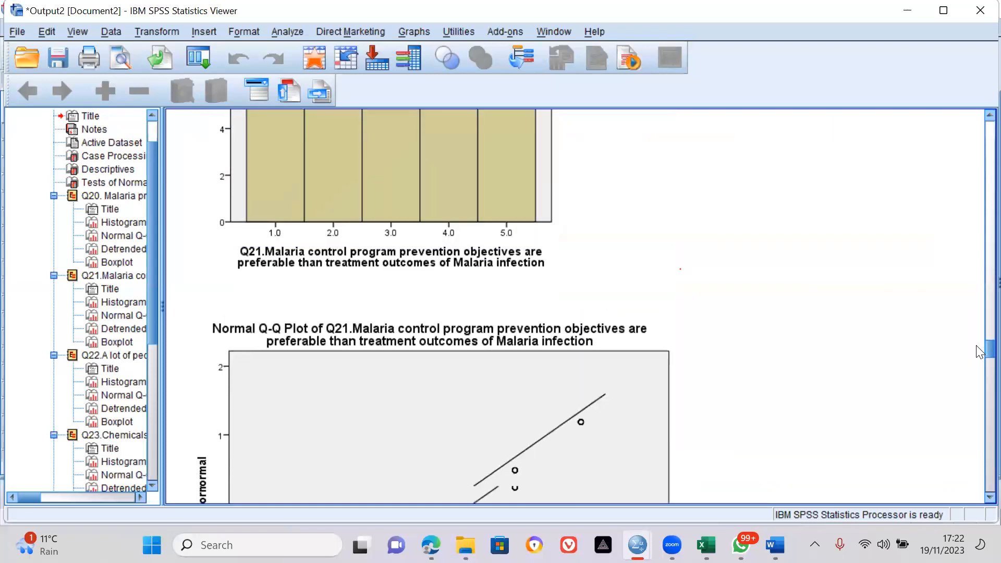
scroll(979, 318, up, 6)
scroll(980, 315, up, 5)
scroll(642, 373, down, 1)
click(452, 409)
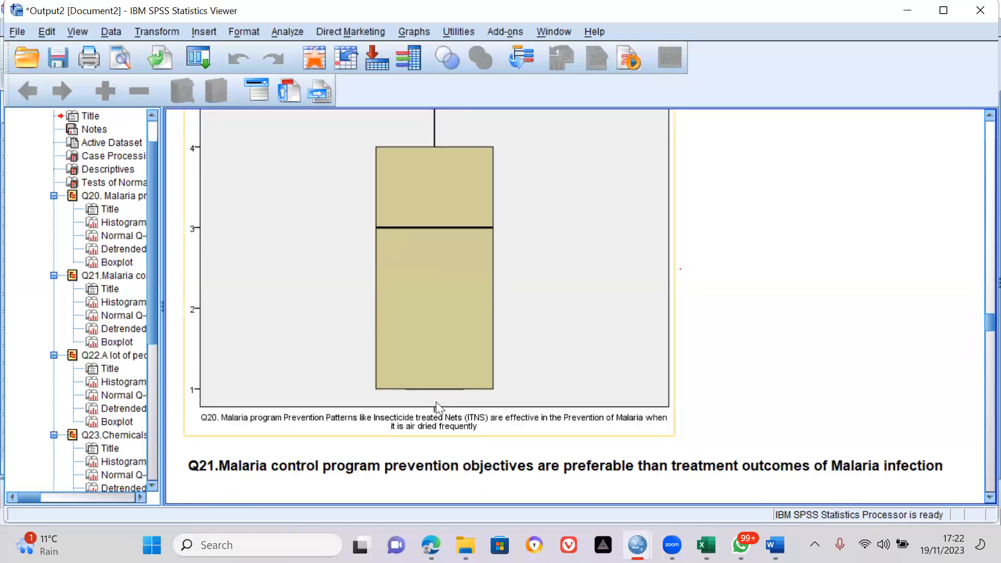
click(720, 214)
Step: Review the Kolmogorov-Smirnov and Shapiro-Wilk results for the statement variables in the Tests of Normality table
drag(980, 330, 977, 233)
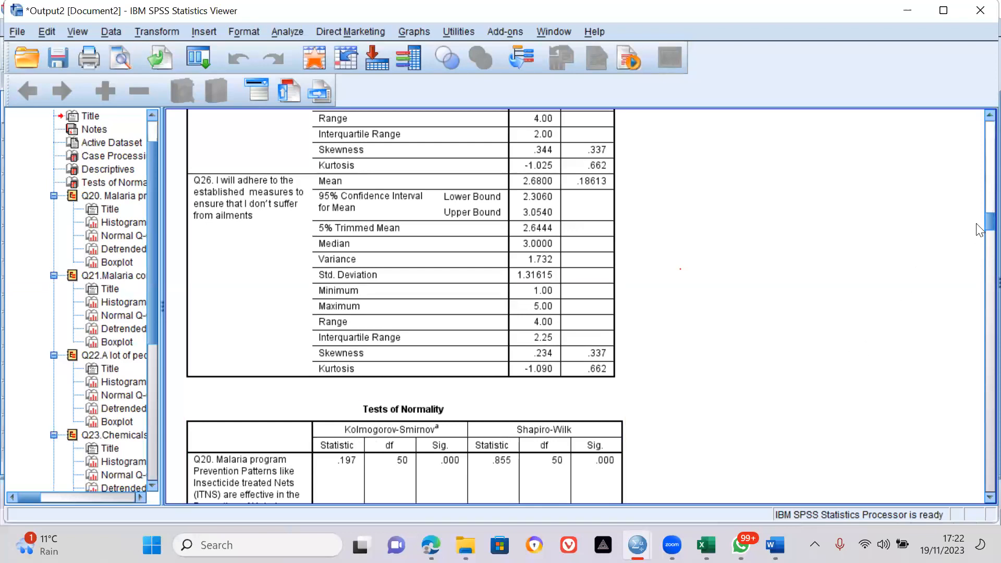
scroll(979, 230, down, 3)
scroll(980, 235, down, 2)
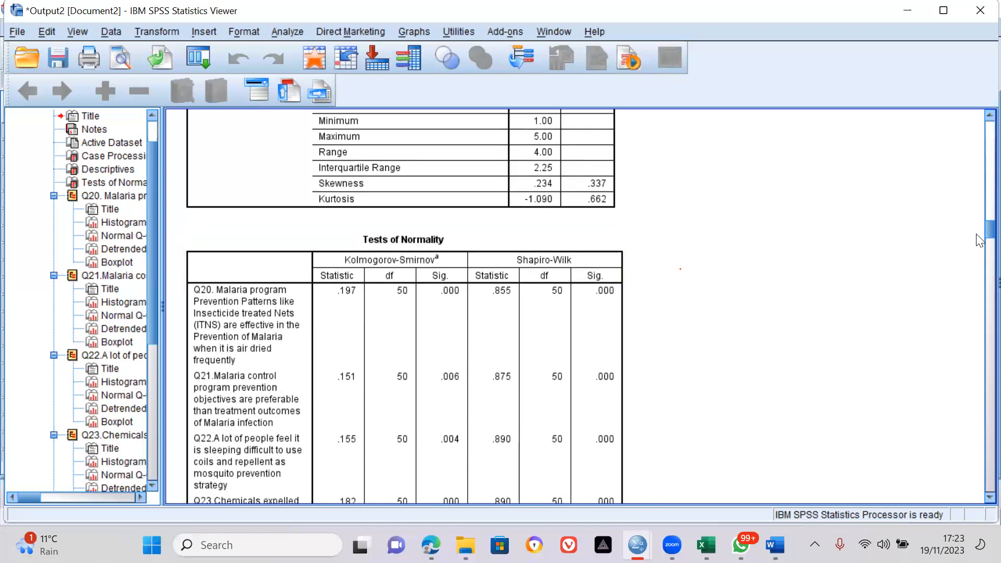
scroll(978, 236, down, 3)
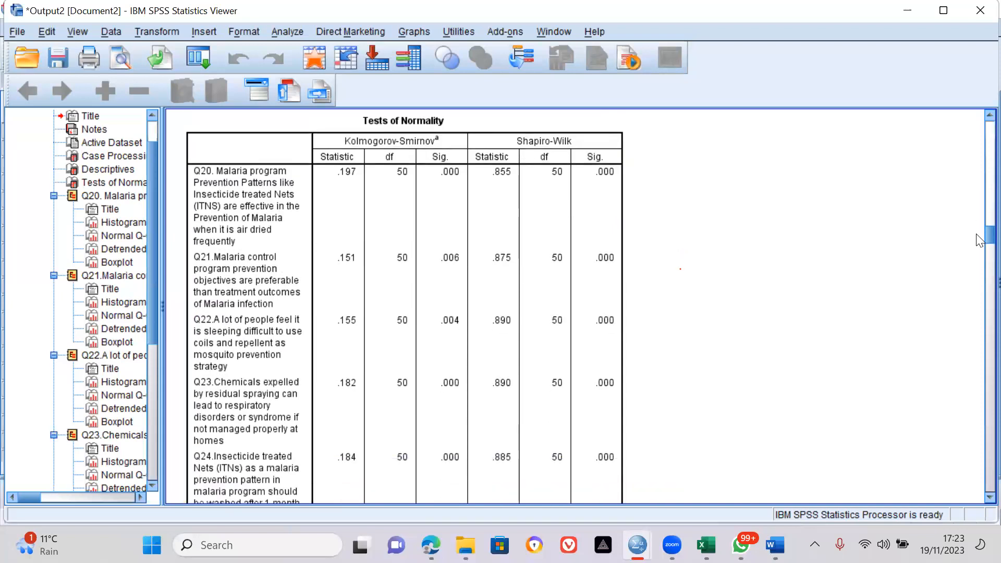
scroll(979, 240, down, 2)
scroll(980, 239, up, 2)
scroll(980, 237, up, 2)
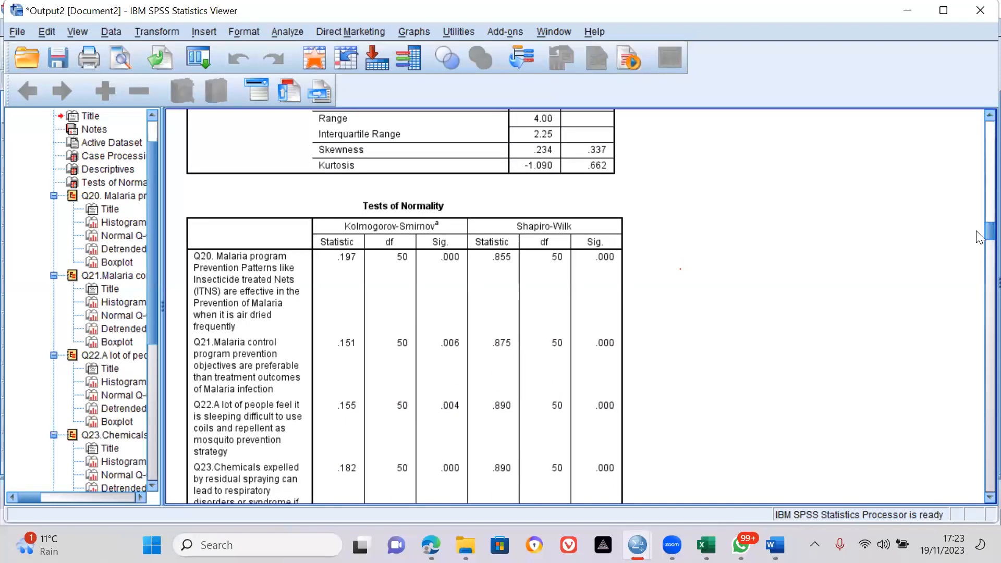
scroll(980, 239, down, 10)
Step: Go back over the earlier output tables, then return to the normal Q-Q plot of Q20 and select it
scroll(980, 244, up, 2)
scroll(979, 240, up, 15)
scroll(980, 205, up, 20)
drag(980, 137, 944, 284)
click(375, 284)
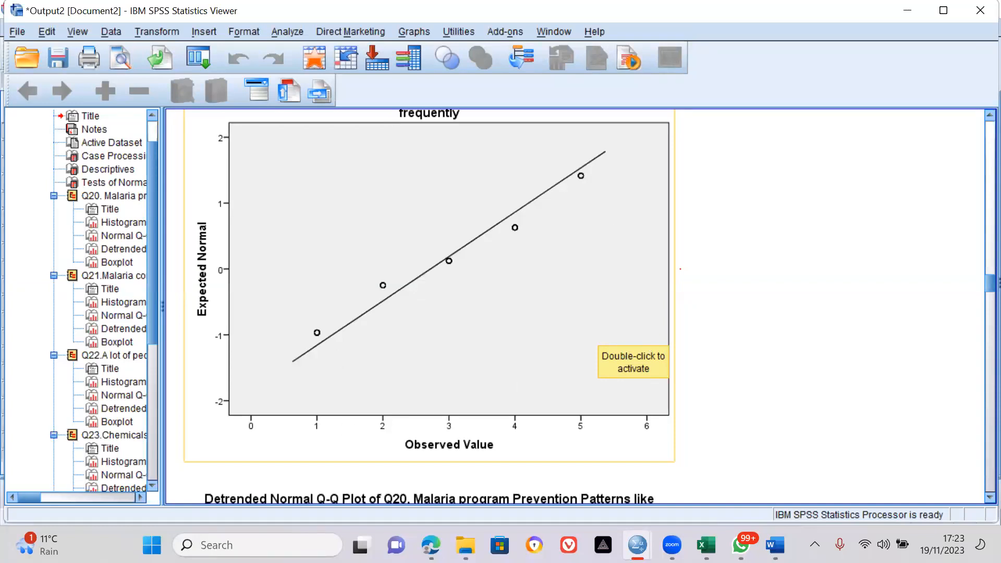
Step: Switch to the likert sheet in Excel and review the Malaria Control Program table down to its notes and scale ranges
key(alt+Tab)
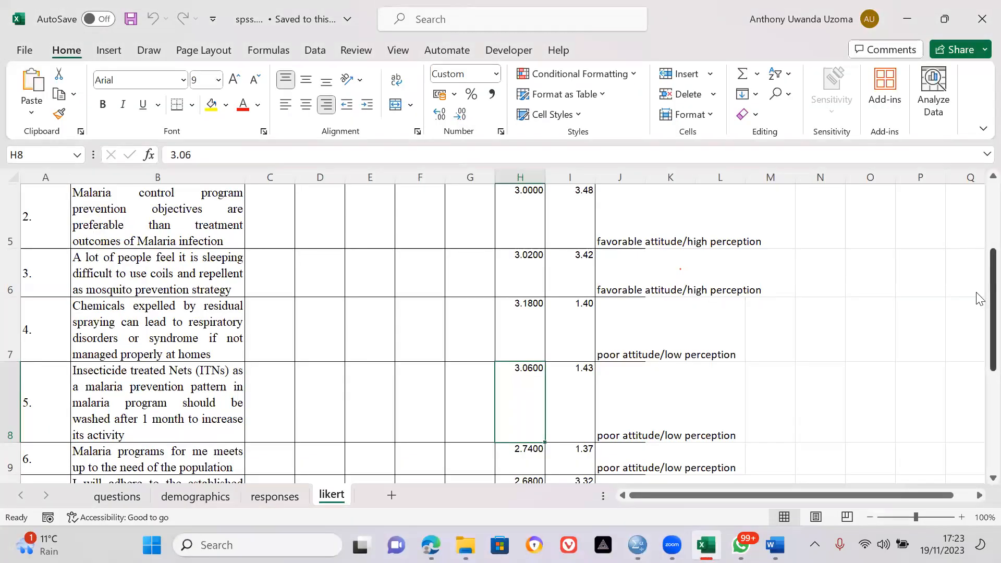
scroll(979, 298, up, 3)
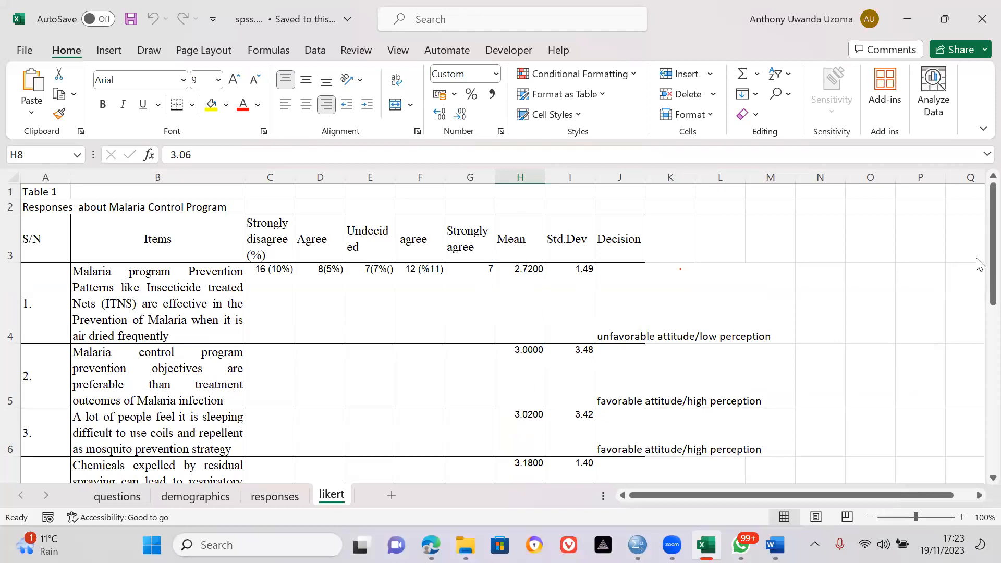
drag(979, 259, 975, 441)
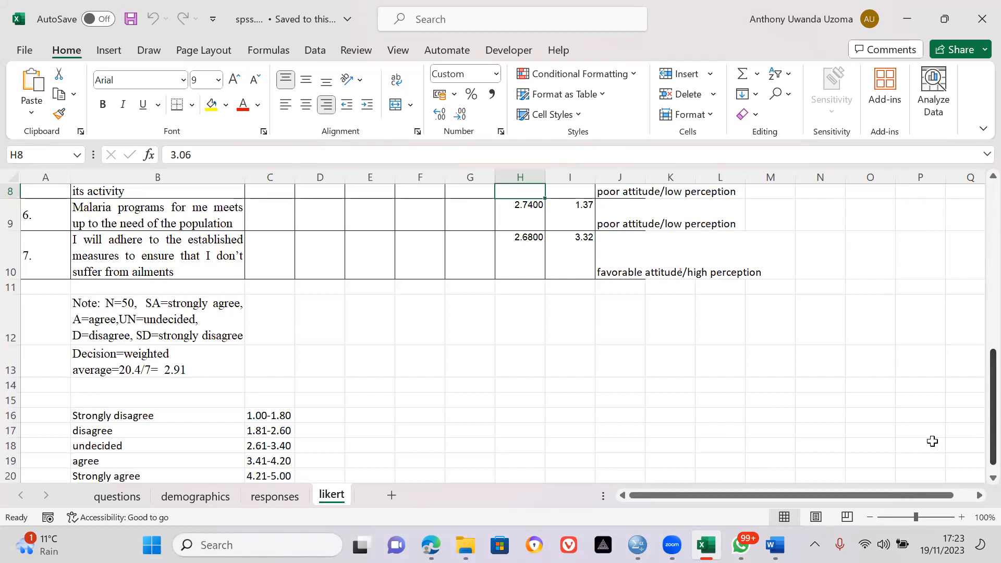
Step: Examine the Likert scale labels from strongly disagree to strongly agree and their mean ranges in C16:C20
click(151, 421)
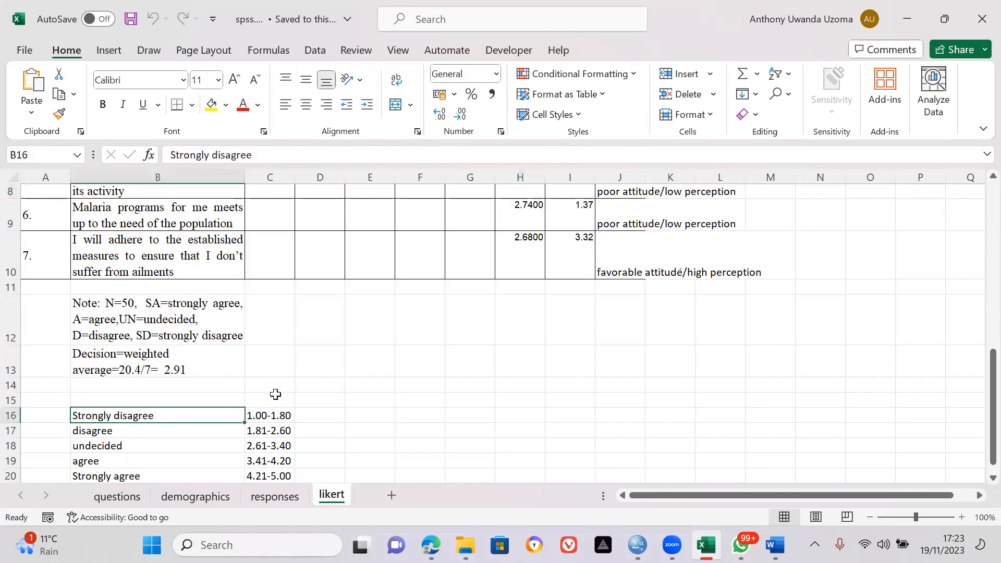
click(257, 413)
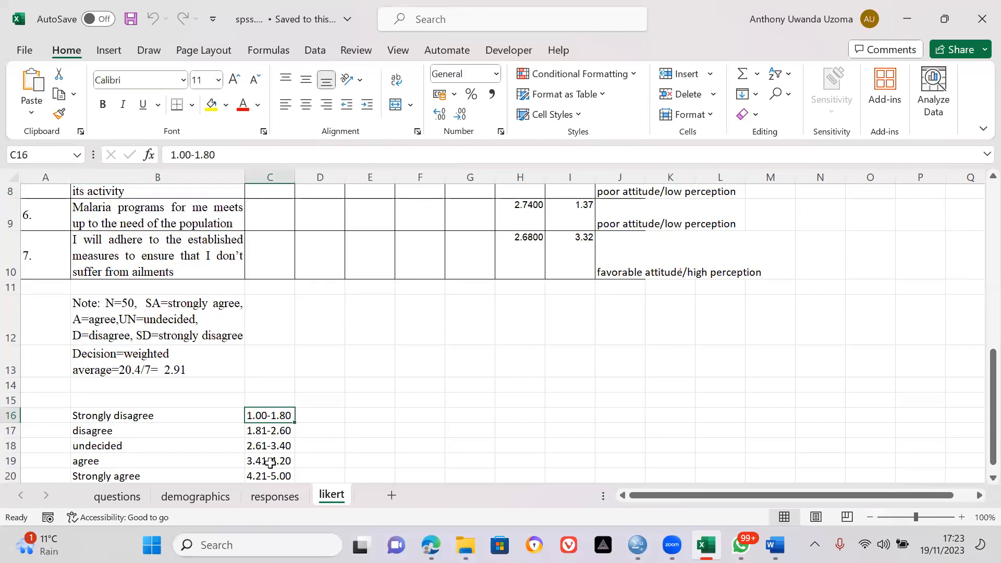
key(ctrl+shift+Down)
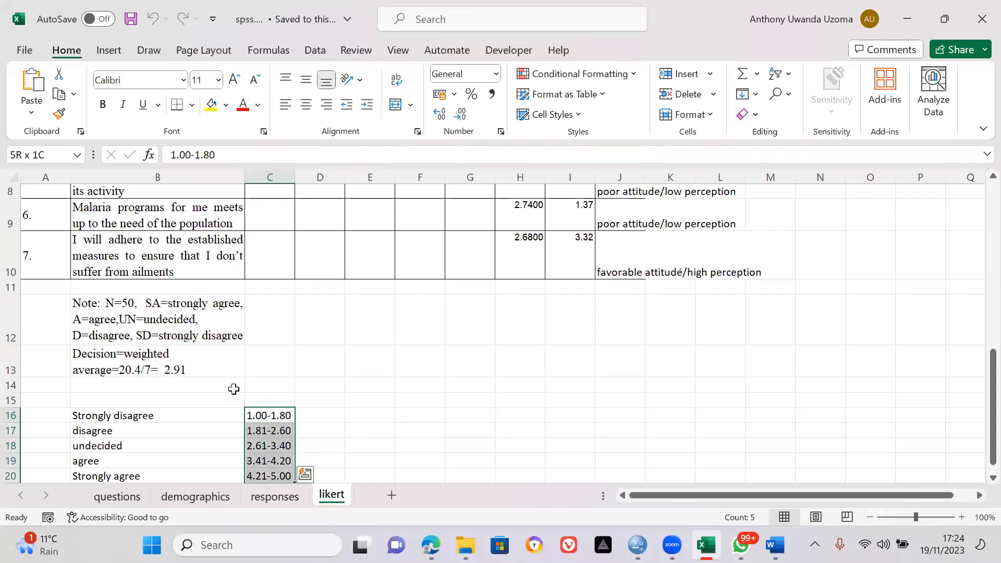
double_click(257, 418)
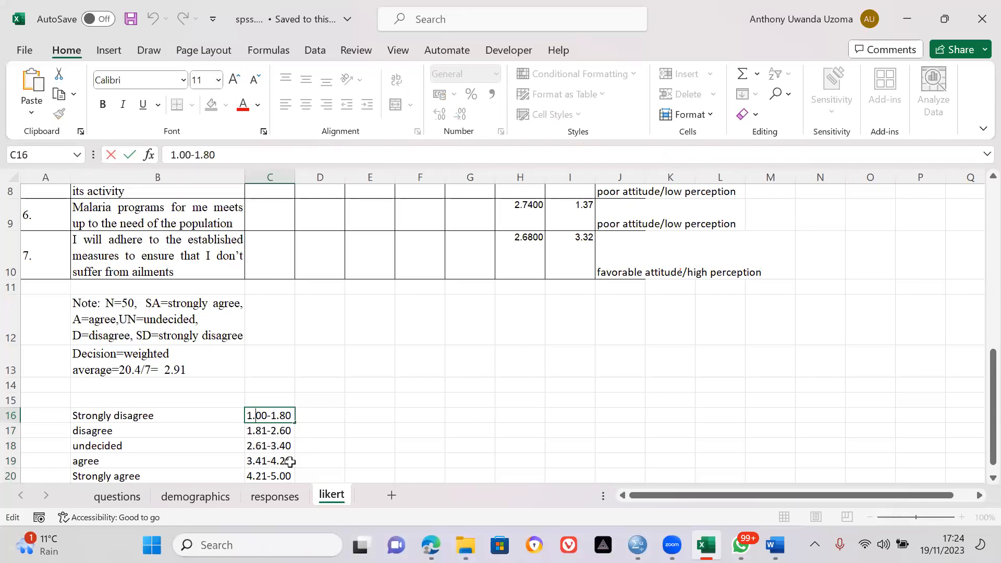
right_click(977, 392)
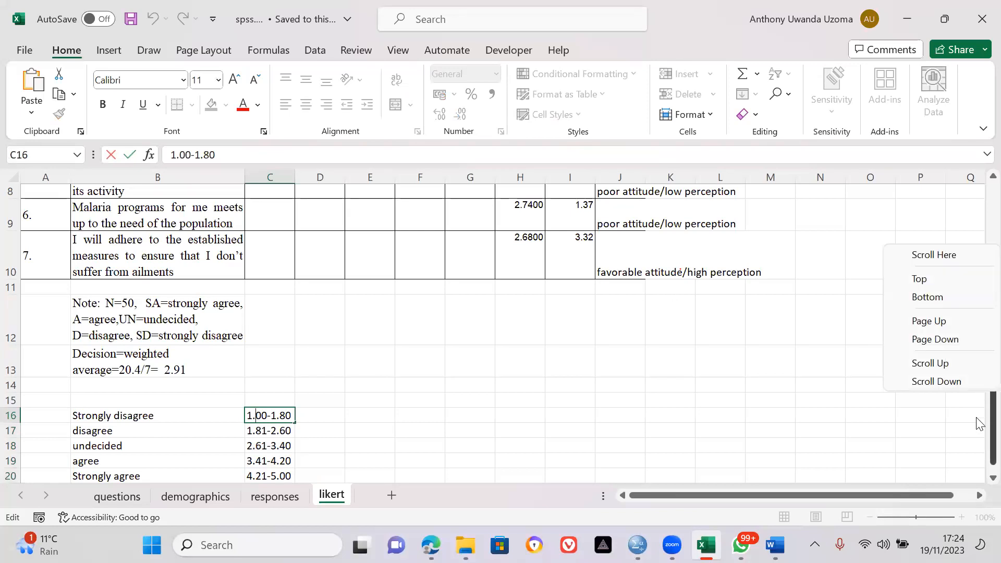
click(977, 419)
drag(977, 424, 458, 413)
click(452, 400)
Step: Compare the Decision column with the items' means, the weighted average note and the Likert scale ranges
drag(979, 399, 975, 198)
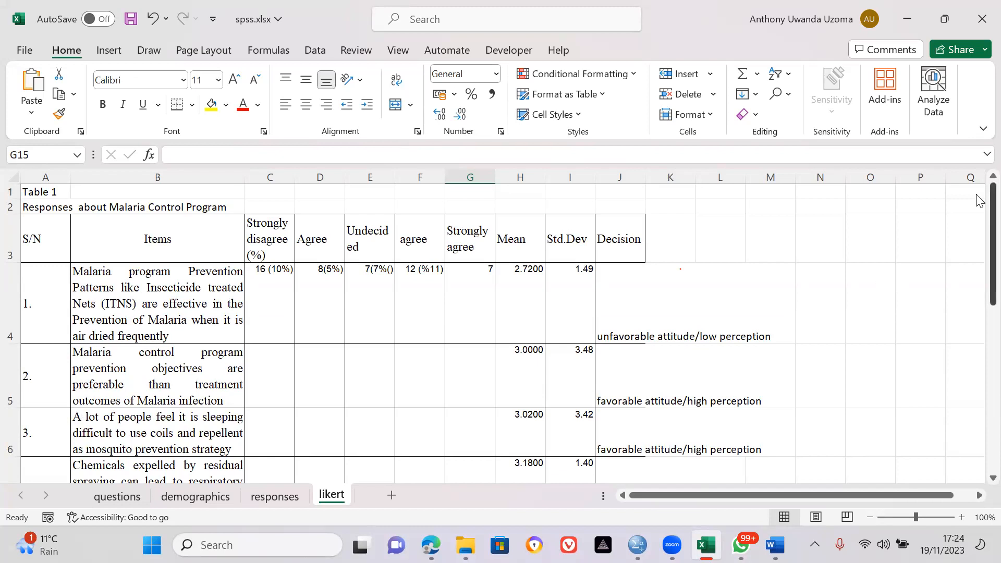
scroll(978, 200, down, 3)
scroll(977, 198, up, 2)
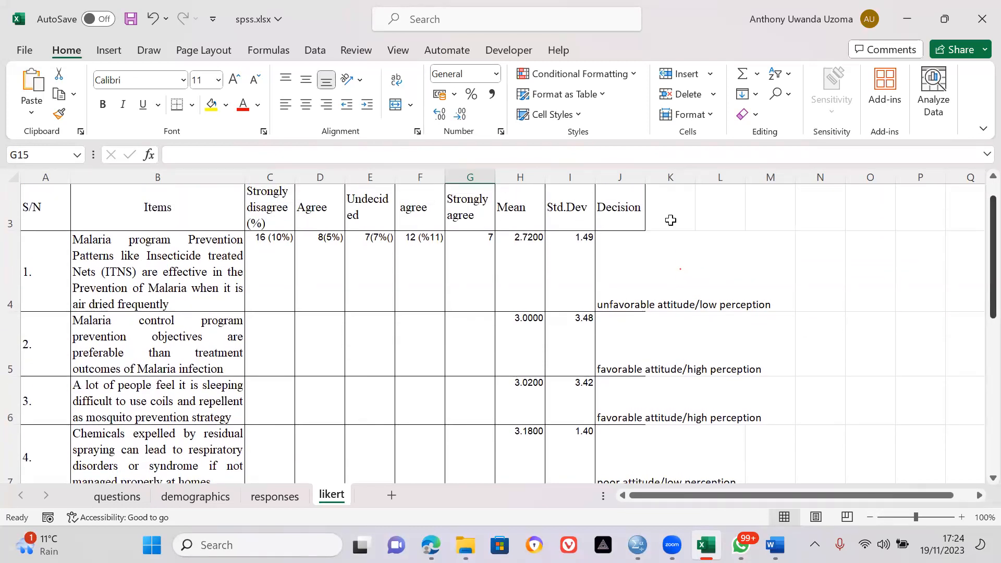
click(624, 210)
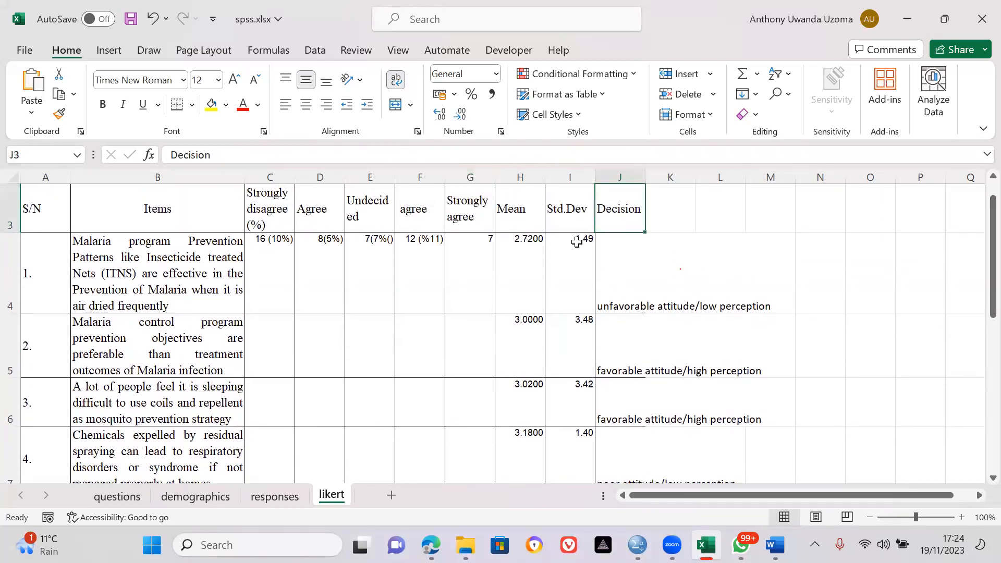
drag(977, 270, 977, 439)
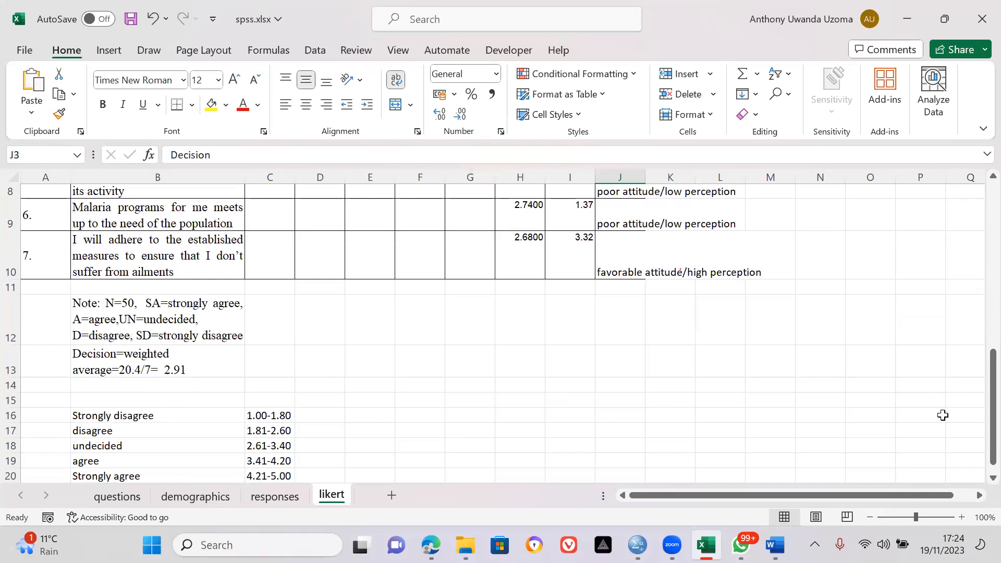
scroll(978, 432, up, 5)
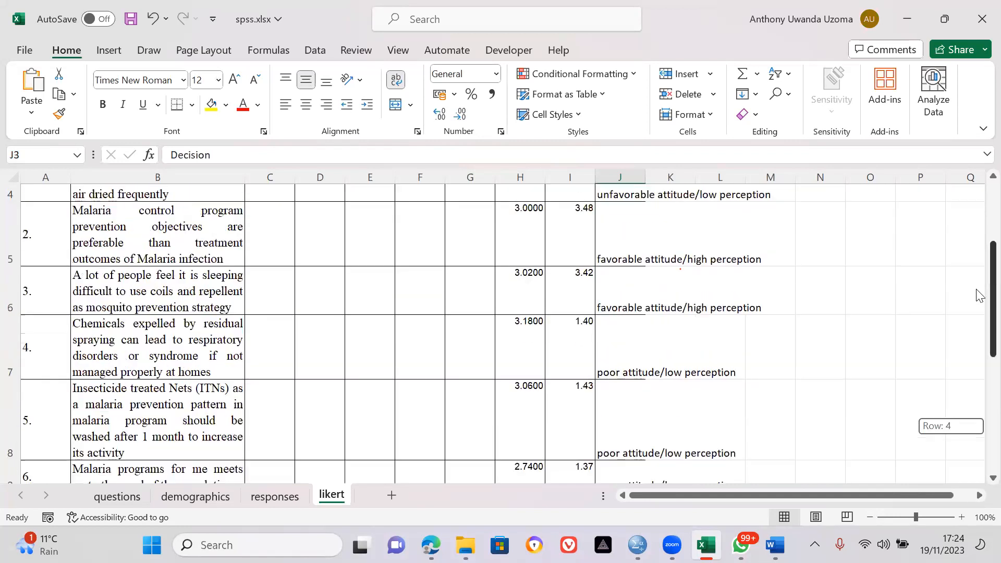
drag(979, 244, 981, 175)
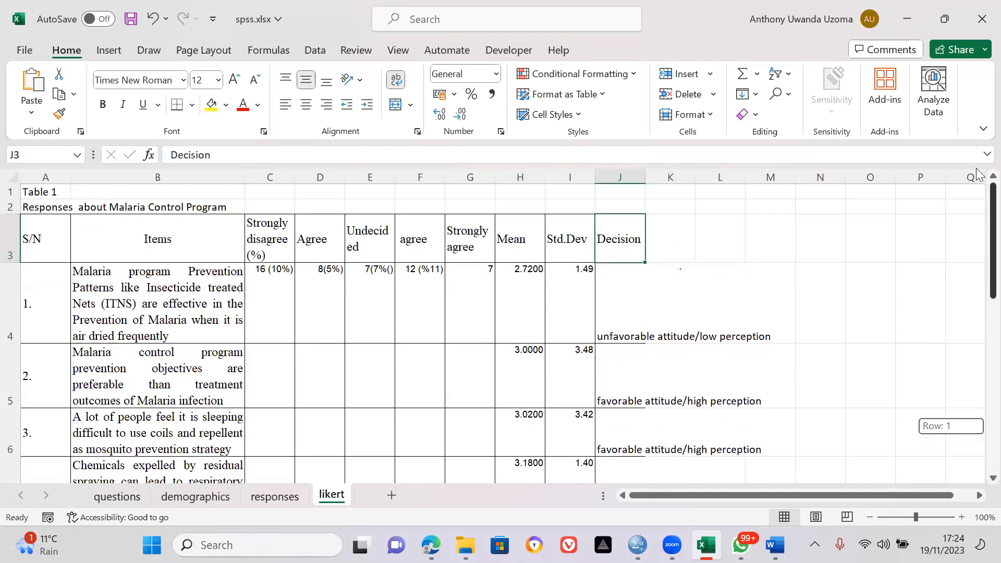
Step: Check the first item's decision in J4 against the weighted average note and the Likert scale ranges below the table
click(631, 291)
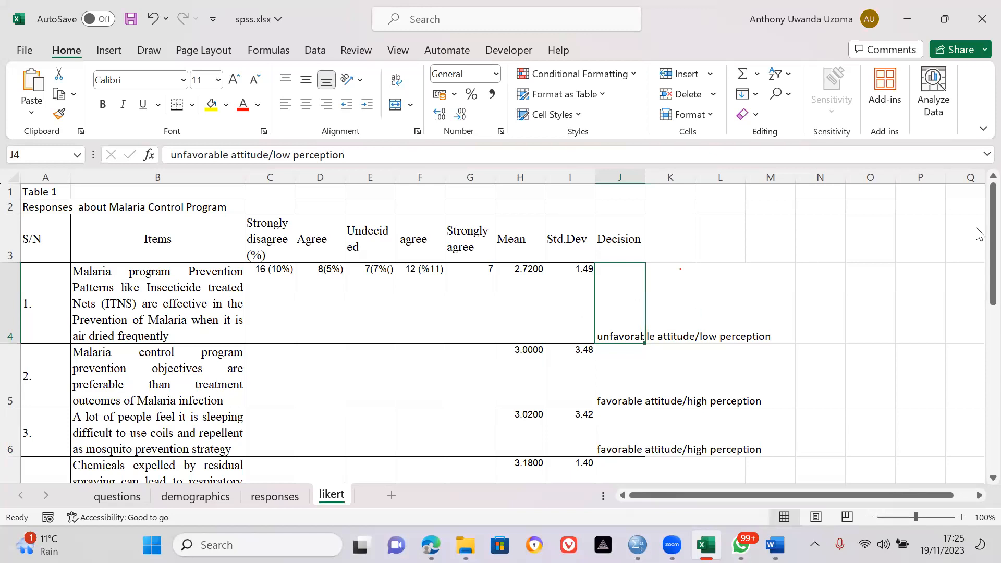
drag(978, 224, 984, 414)
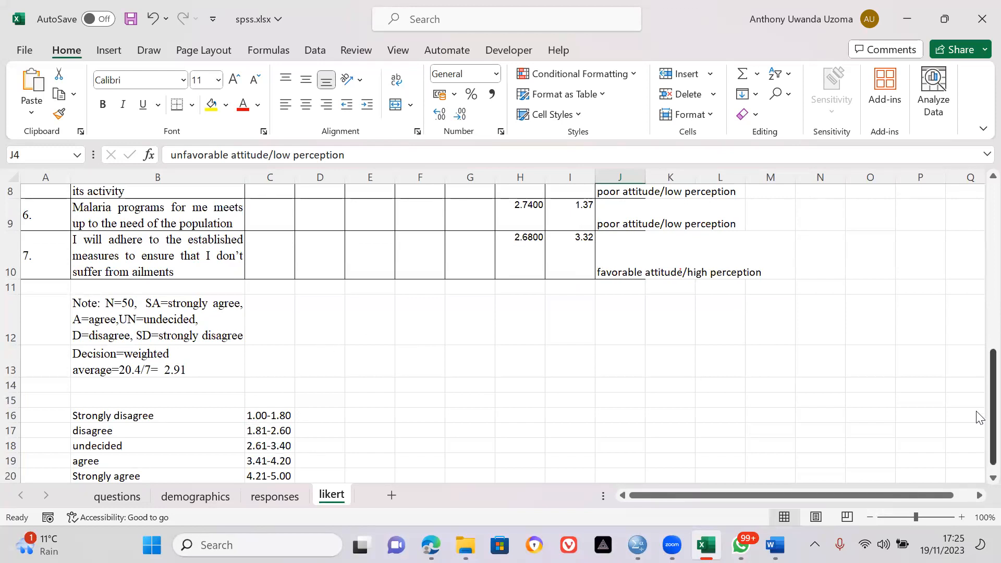
mouse_move(979, 353)
mouse_down()
mouse_move(977, 190)
mouse_move(979, 334)
mouse_up()
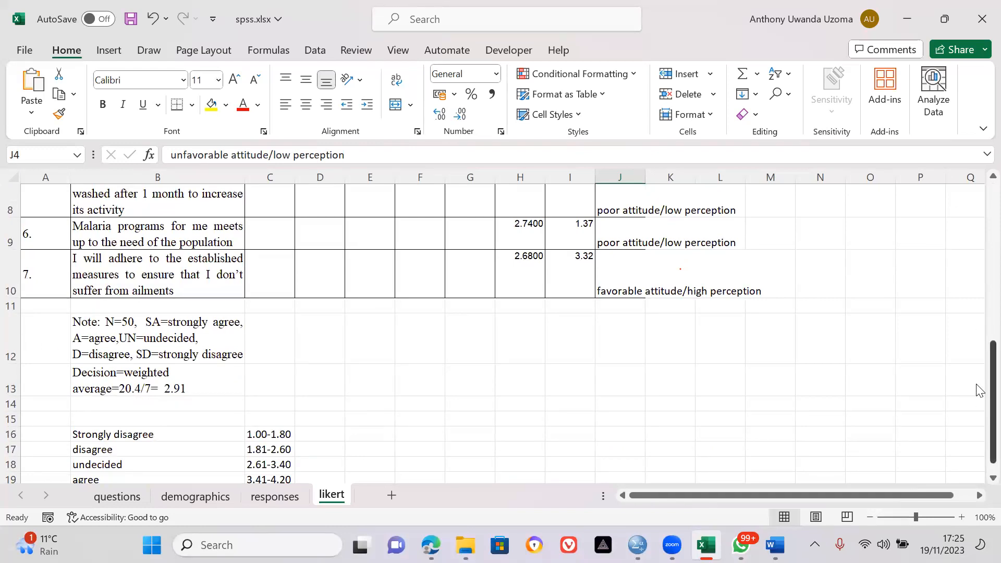
right_click(993, 364)
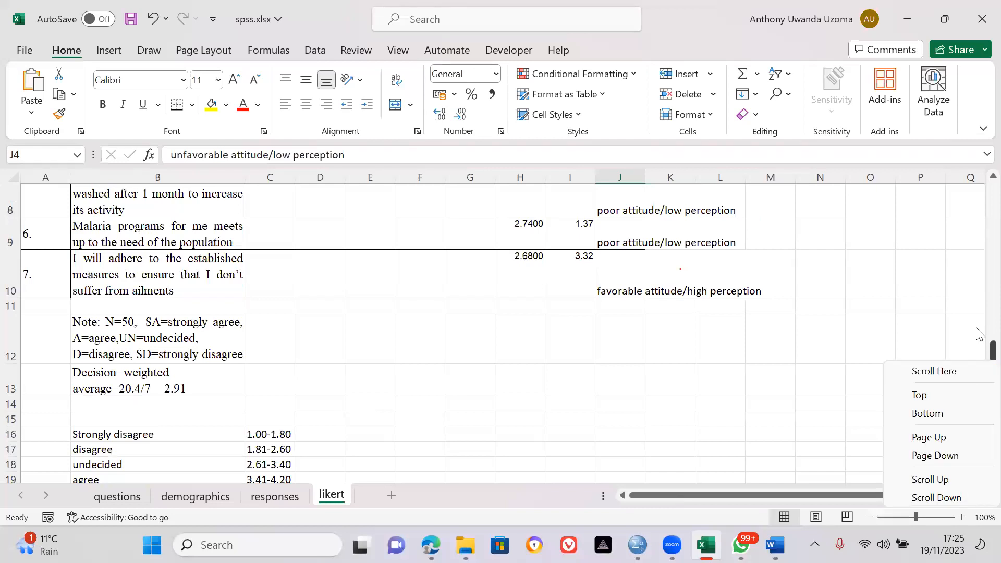
click(993, 327)
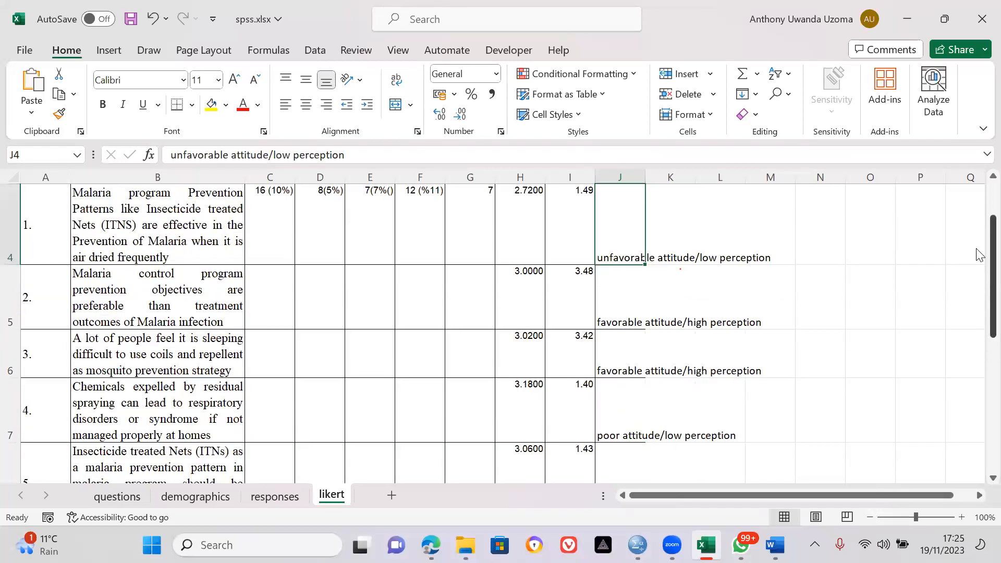
right_click(993, 216)
click(993, 176)
scroll(979, 208, up, 1)
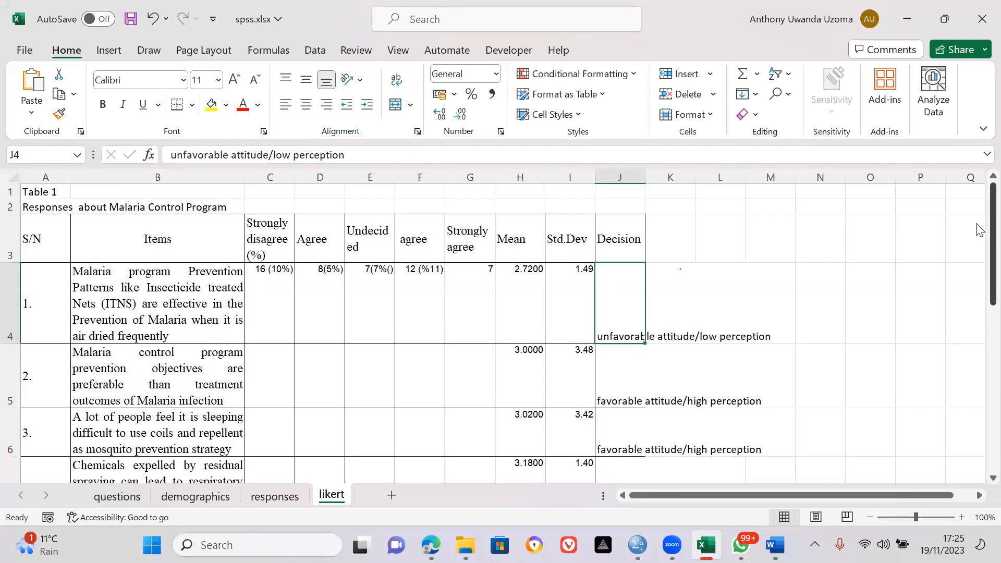
Step: Select the Likert scale labels and their mean ranges in B16:C20
drag(979, 230, 980, 400)
click(125, 420)
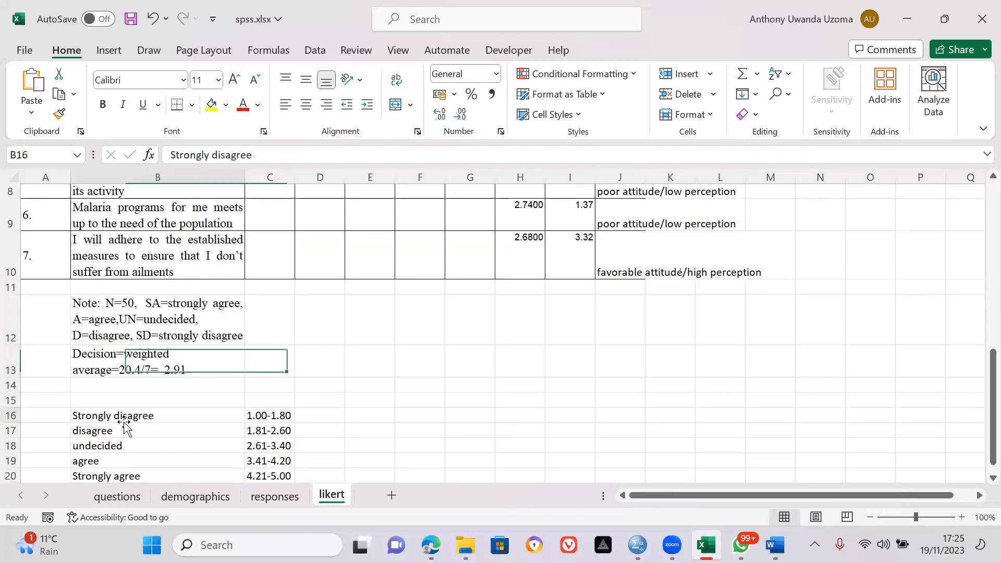
key(shift+Right)
key(shift+Down)
key(shift+Down)
key(shift+Down)
key(shift+Down)
key(shift+Down)
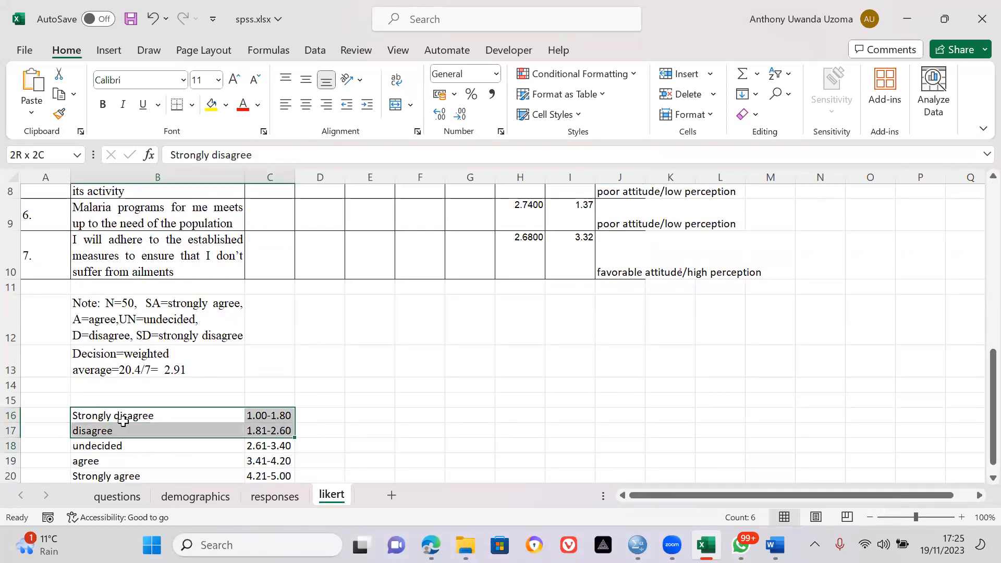
key(shift+Up)
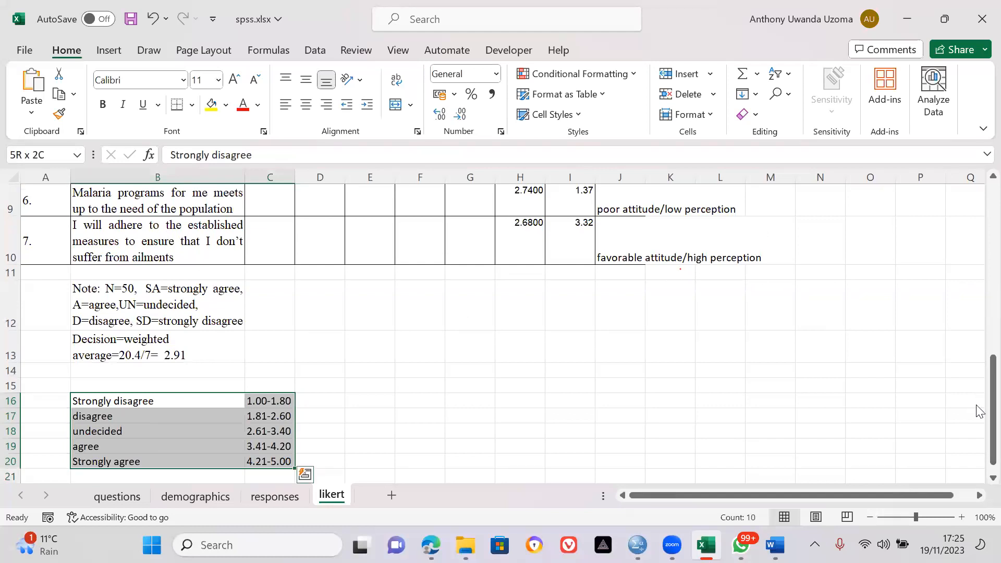
Step: Select the means of all the items in H4:H10, down to the table's last row
drag(980, 414, 977, 275)
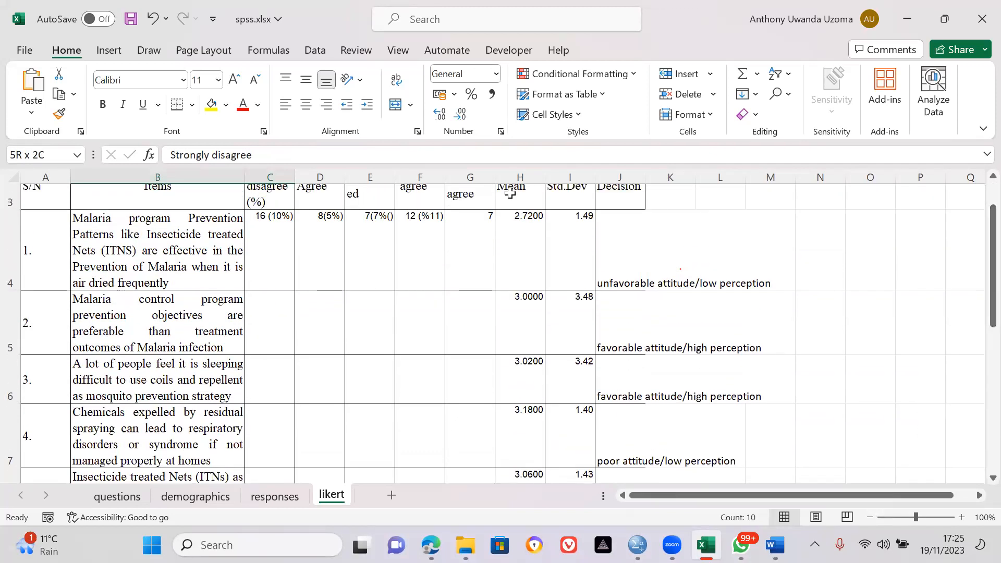
click(526, 234)
key(shift+Down)
key(shift+Down)
key(shift+Down)
key(shift+Down)
key(shift+Down)
key(shift+Down)
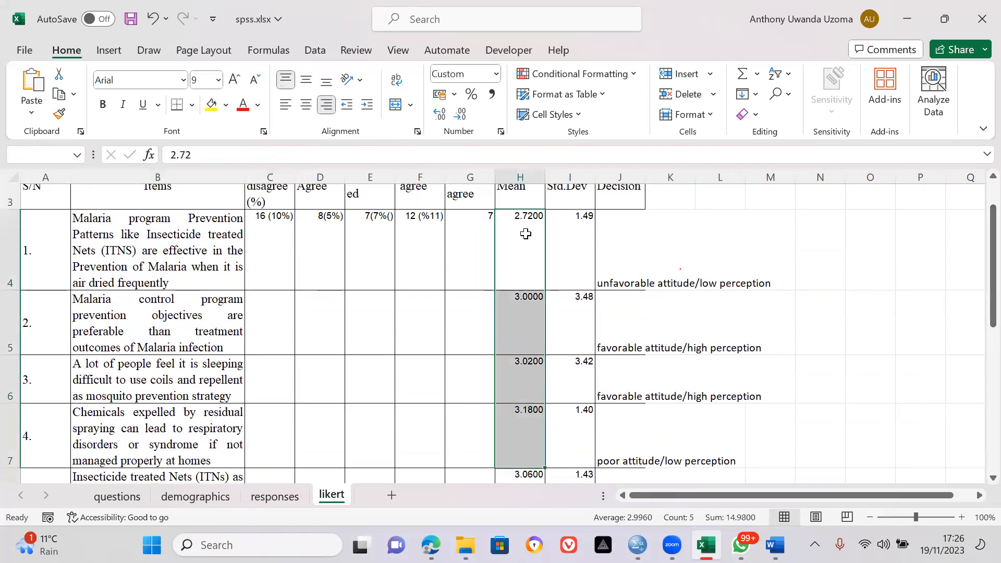
scroll(526, 233, down, 3)
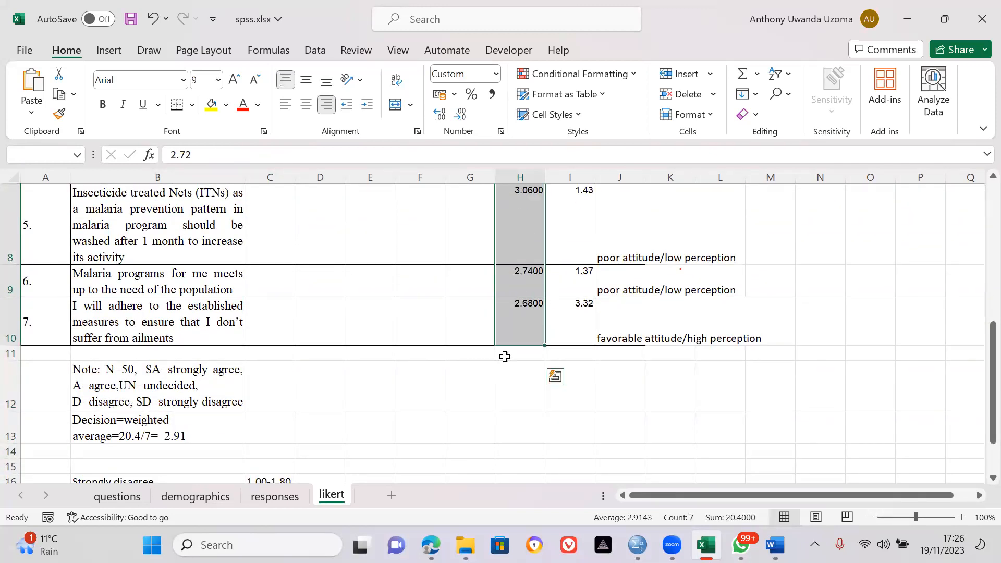
Step: Total the item means in H11 with the formula =SUM(H4:H10)
click(506, 353)
double_click(507, 353)
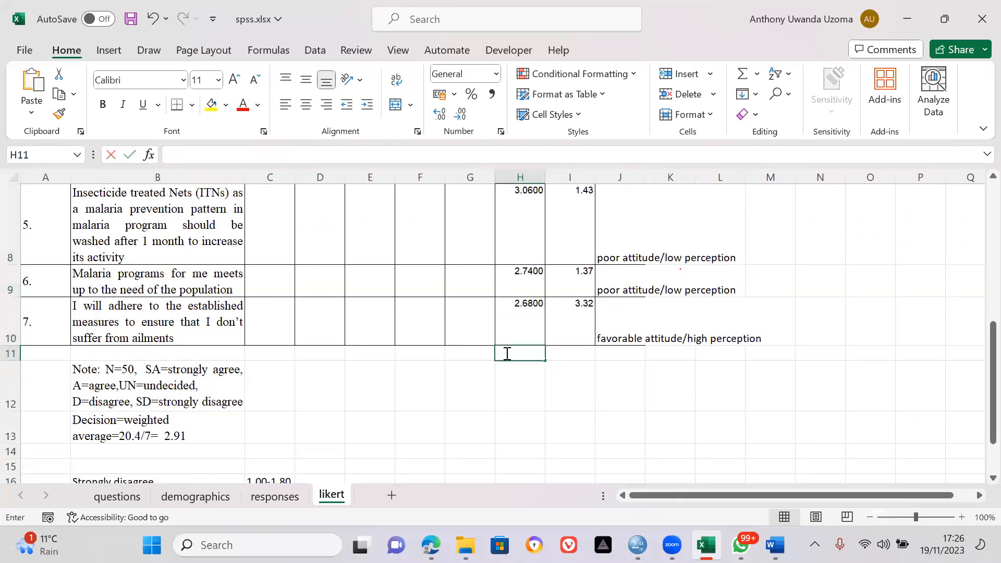
text(=sum)
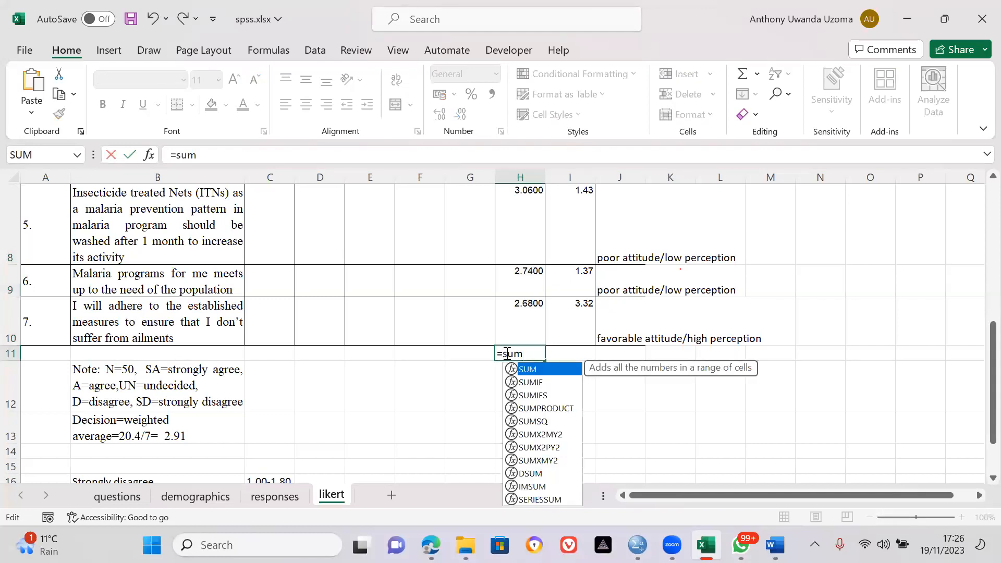
text(()
click(527, 321)
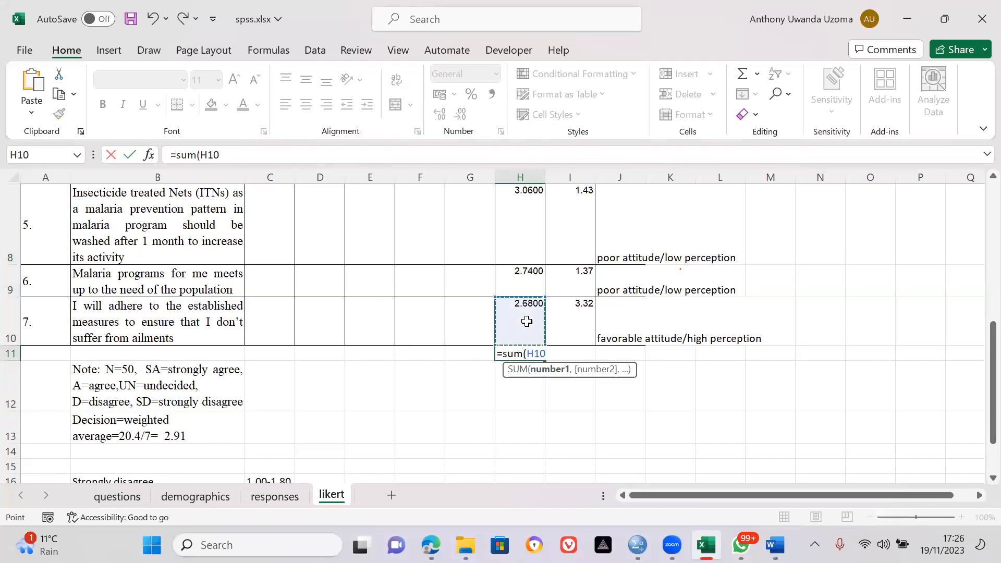
key(shift+Up)
key(shift+Up)
key(shift+Up)
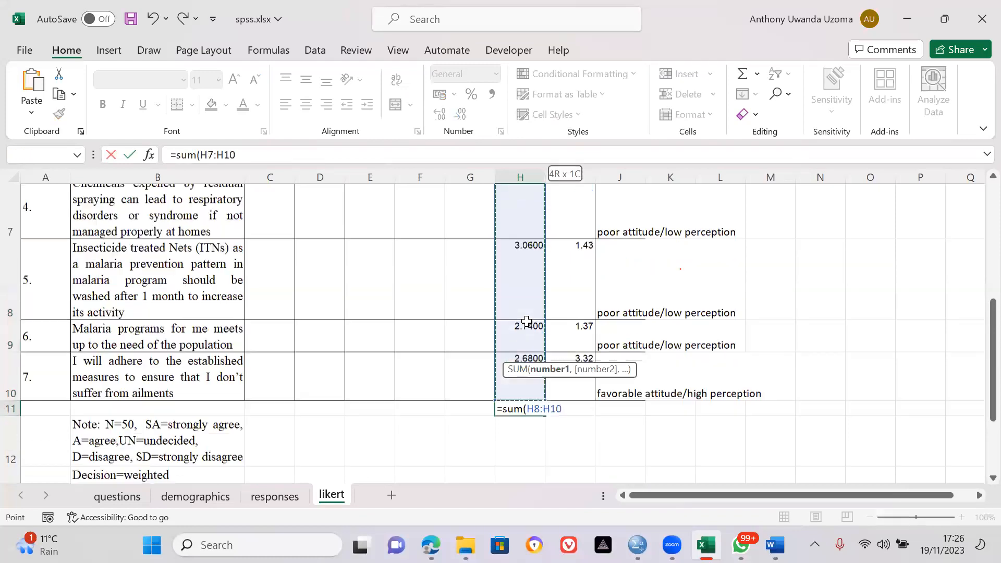
key(shift+Up)
key(shift+Up)
key(shift+Up)
key(shift+Up)
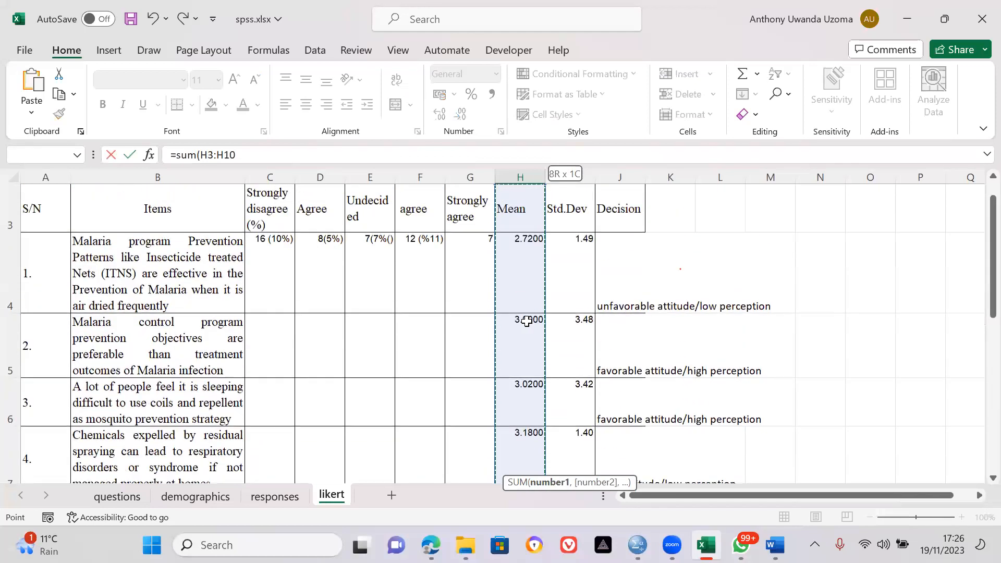
key(shift+Down)
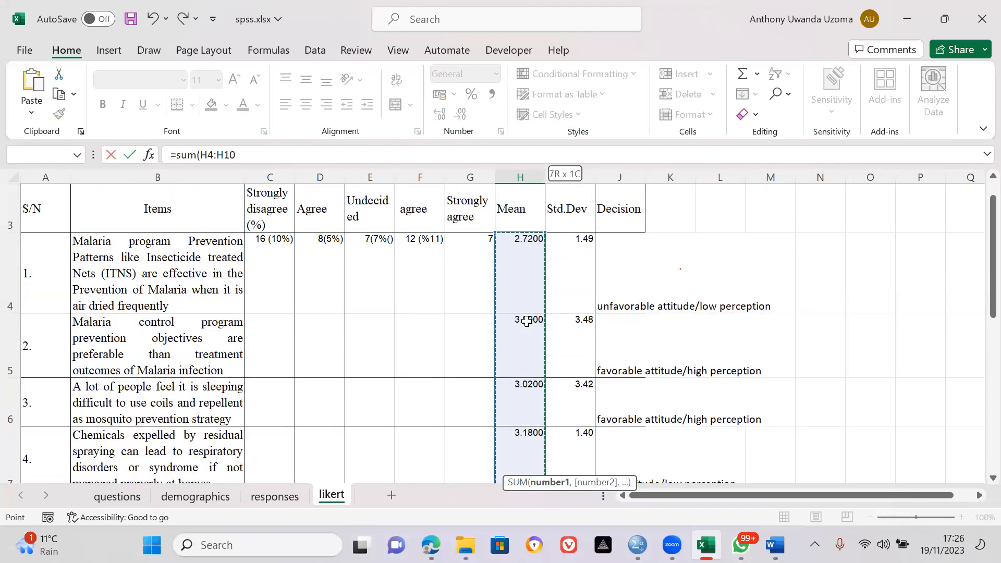
text())
key(Return)
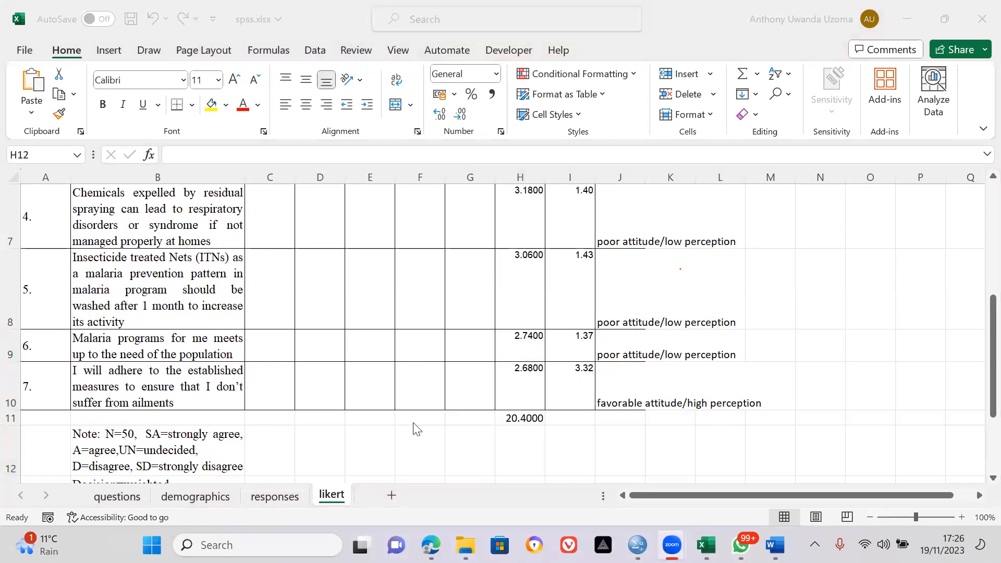
Step: Inspect the total formula in H11, and select the item serial numbers in A4:A10 to count them
click(523, 418)
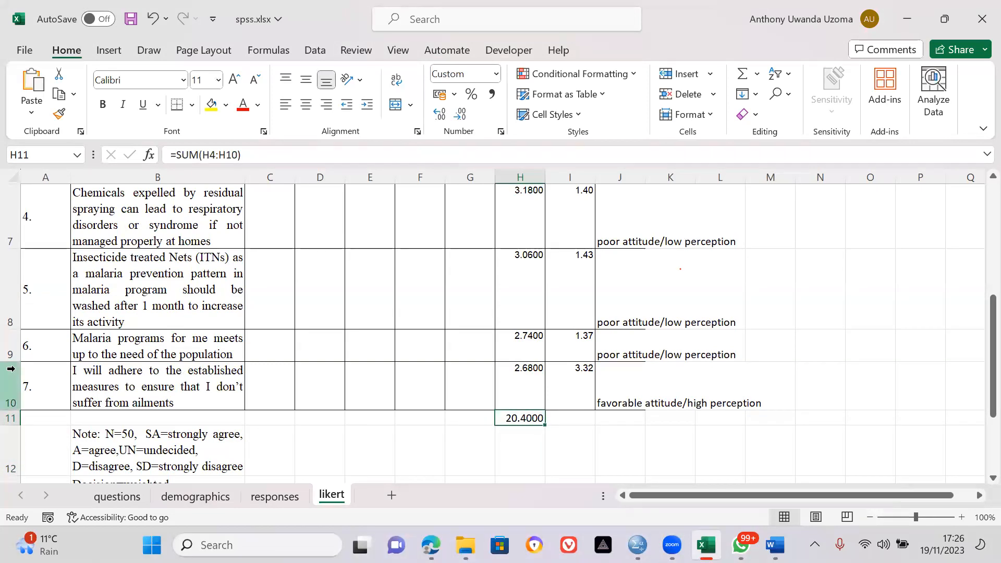
click(52, 394)
key(shift+Up)
key(shift+Up)
key(shift+Up)
key(shift+Up)
key(shift+Up)
key(shift+Up)
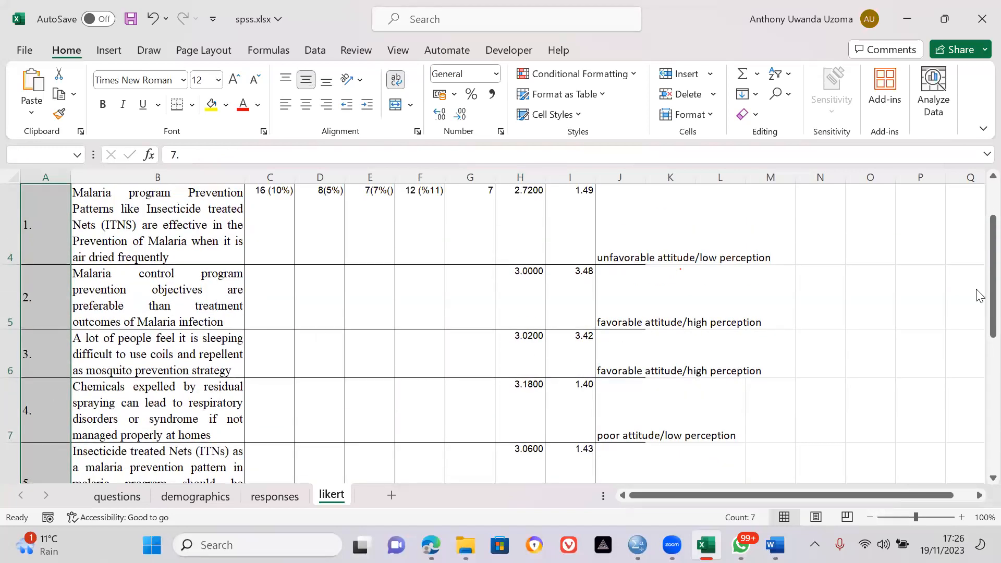
Step: Examine the weighted average note in B13 and compare it with the items' means and decisions
drag(993, 293, 977, 380)
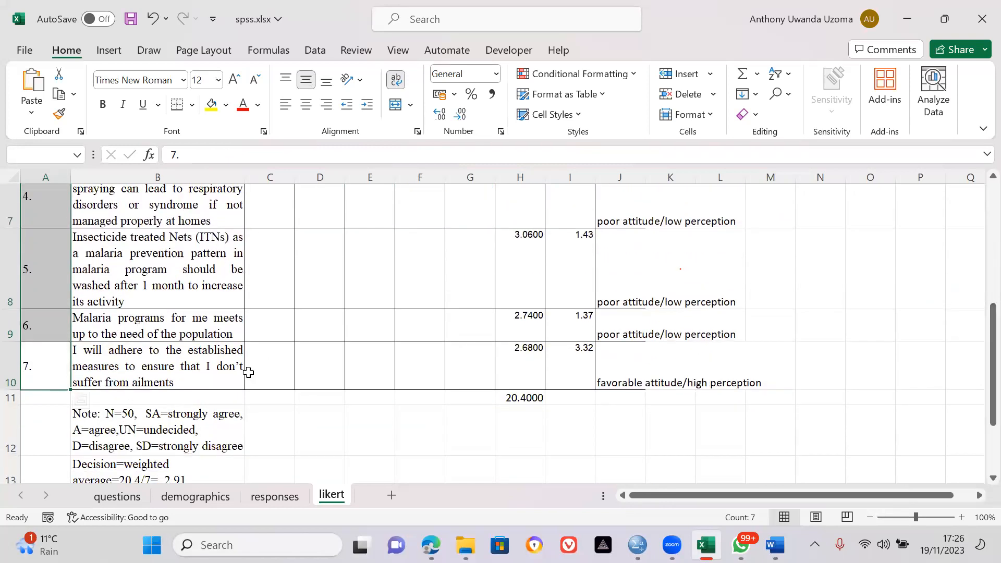
drag(979, 339, 977, 374)
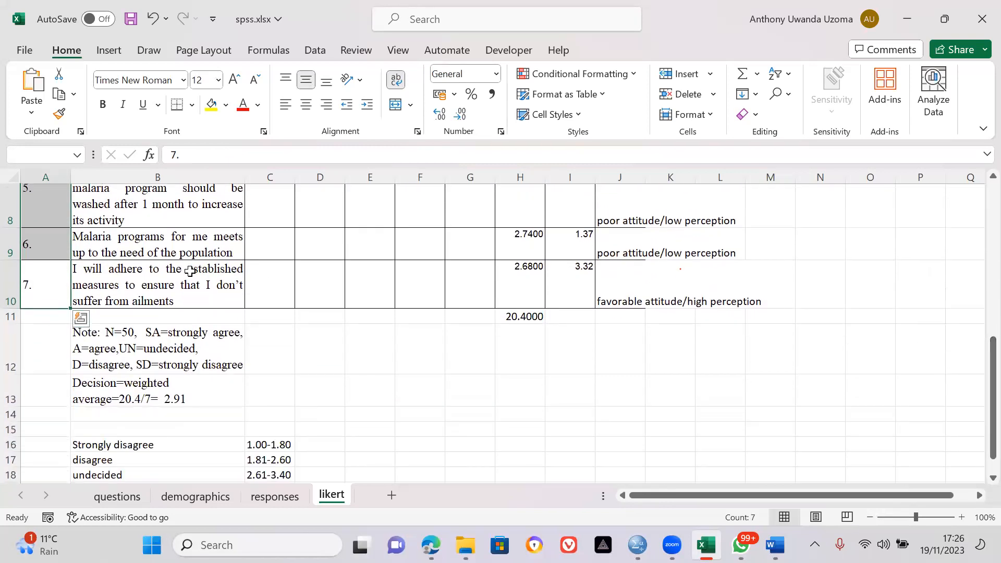
click(150, 401)
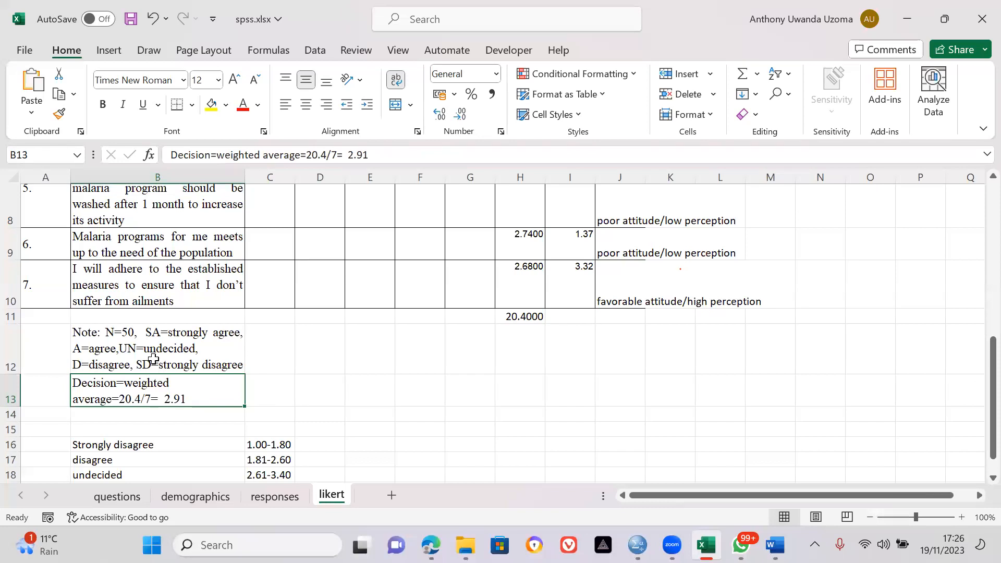
drag(978, 390, 979, 273)
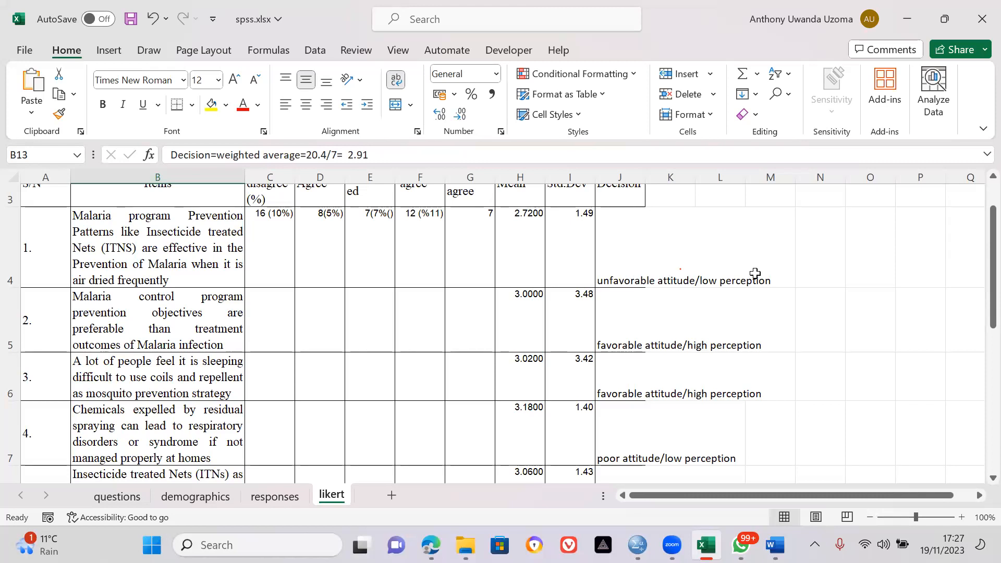
drag(980, 239, 980, 357)
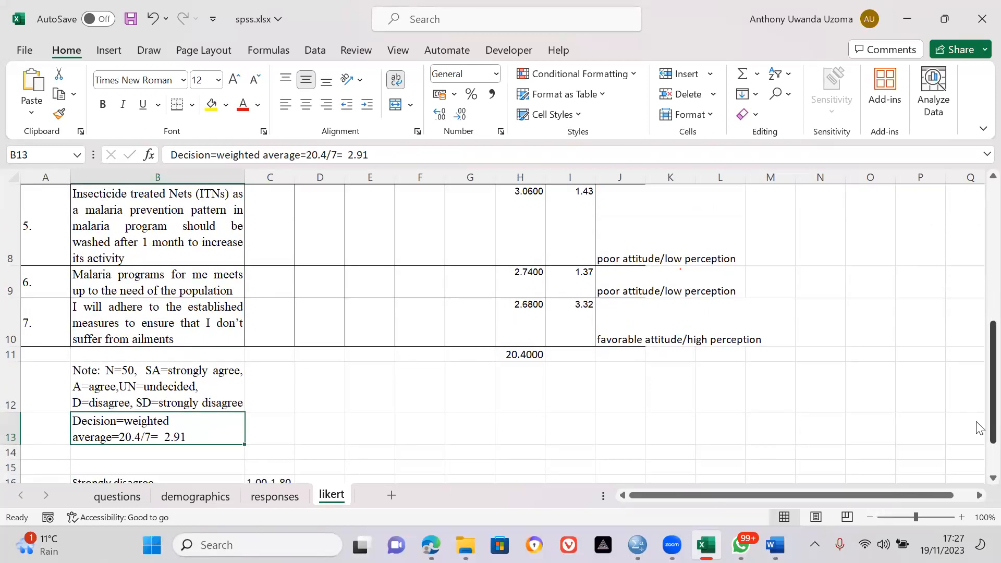
drag(979, 425, 978, 297)
Step: Review the first item's standard deviation and the decisions in J4 and J6 against the Likert scale ranges
click(571, 279)
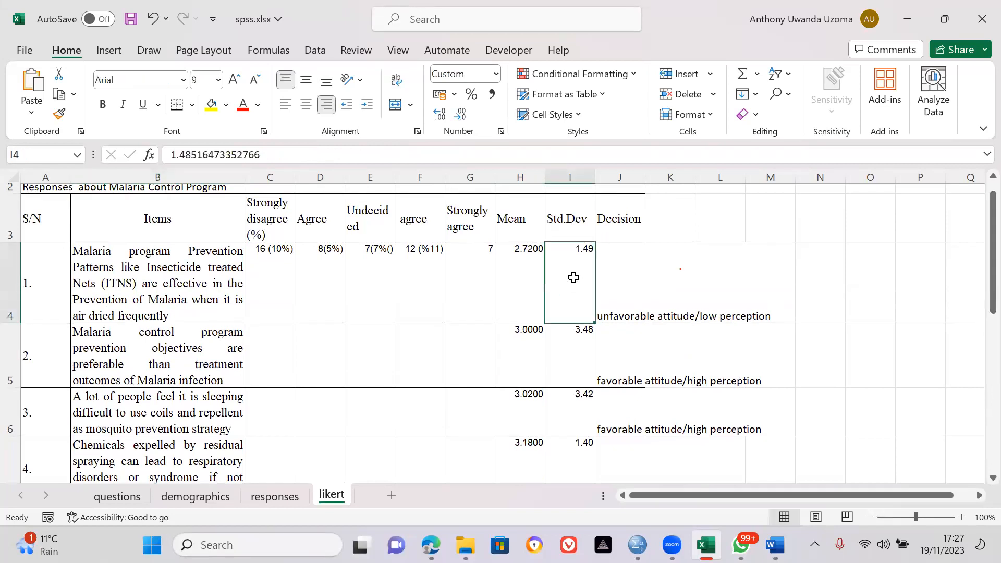
click(623, 311)
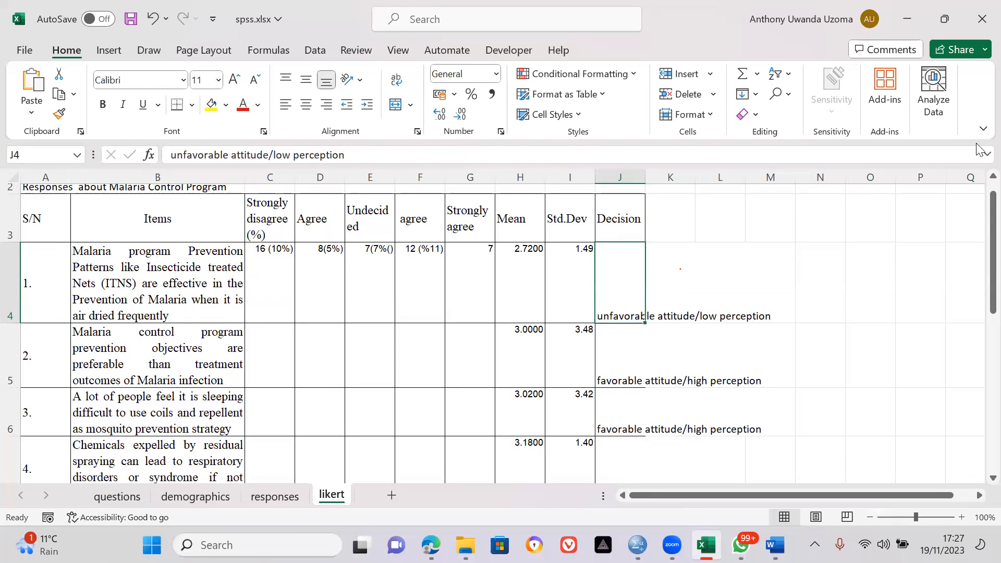
drag(978, 241, 980, 320)
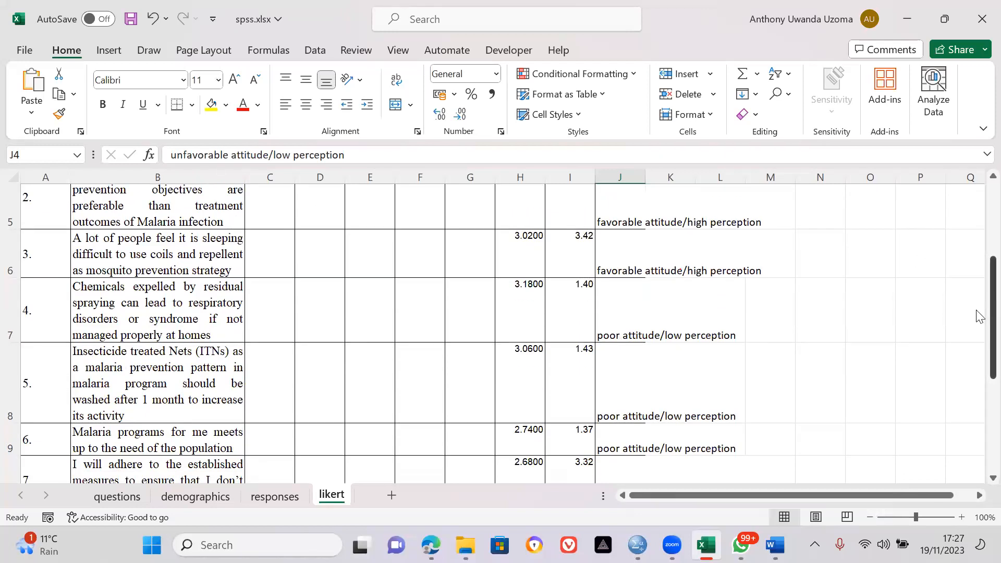
click(638, 244)
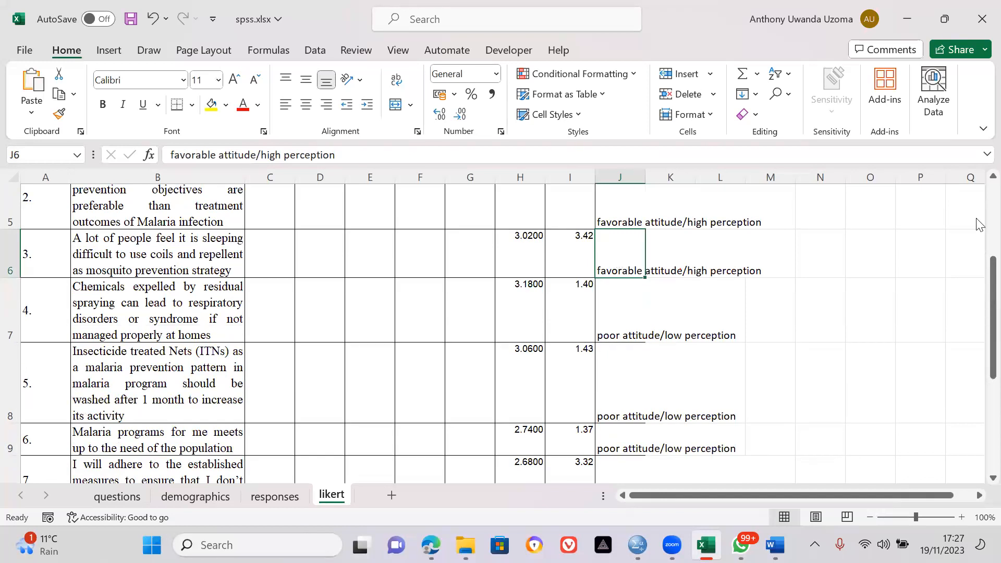
drag(979, 284, 959, 218)
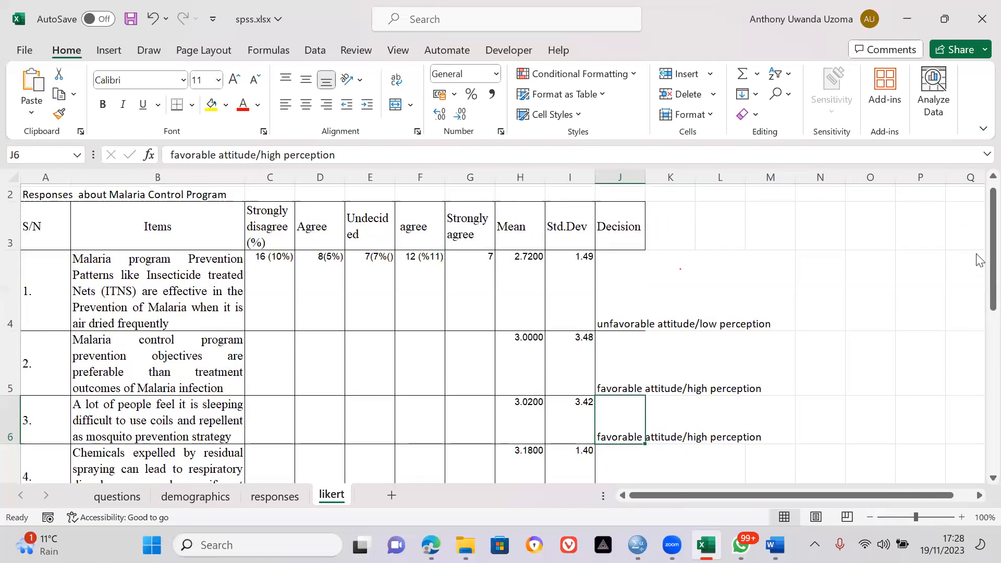
drag(979, 259, 980, 427)
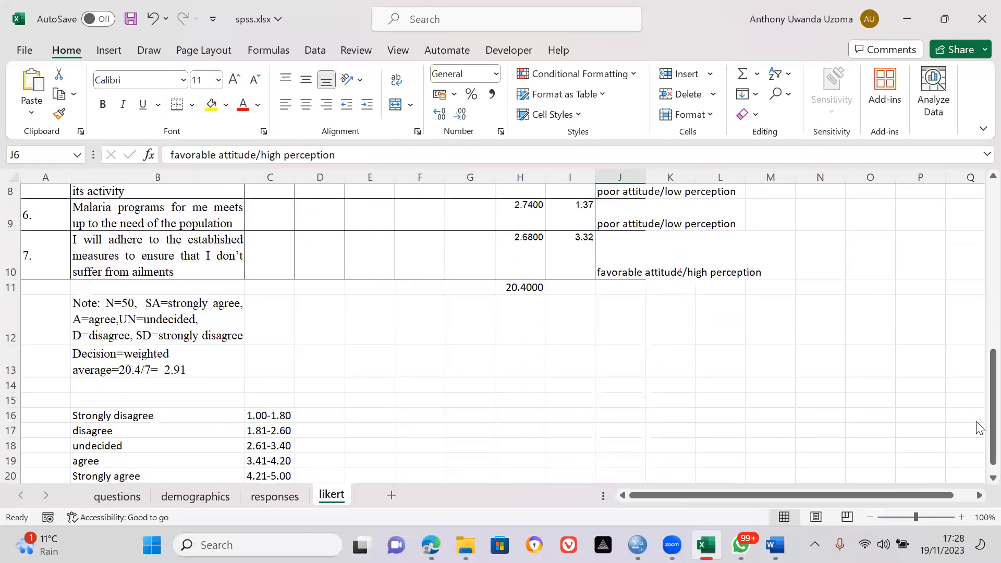
drag(979, 369, 978, 194)
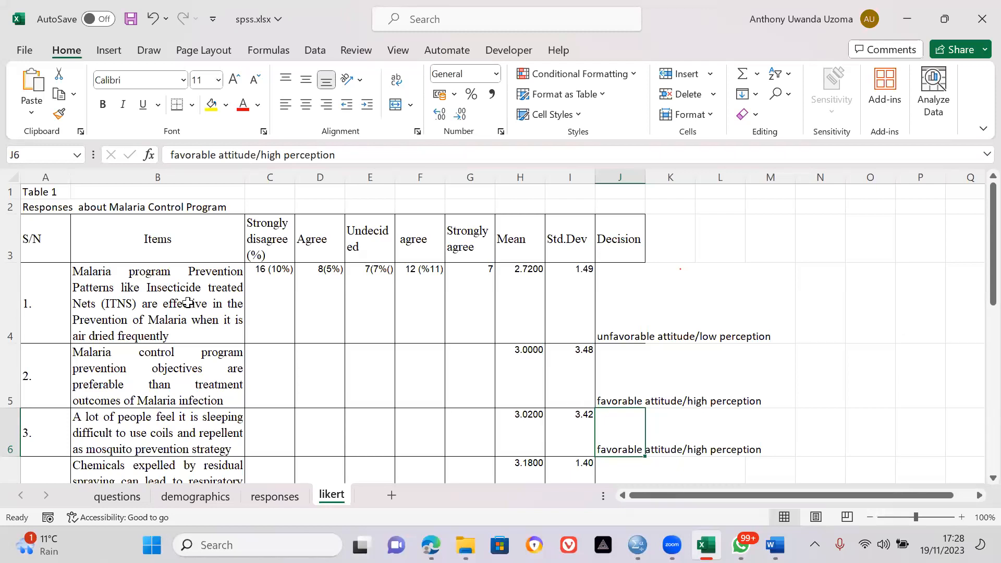
Step: Trace from the first item's text in B4 across to the Mean column and down to the third item's mean in H6
click(171, 273)
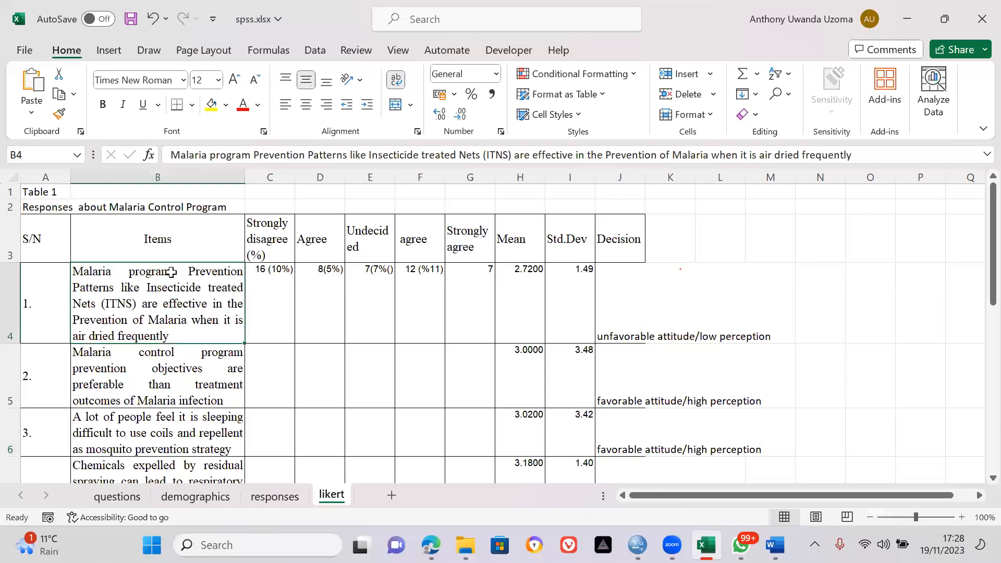
key(Right)
key(Right)
key(Right)
key(Right)
key(Right)
key(Right)
key(Down)
key(Down)
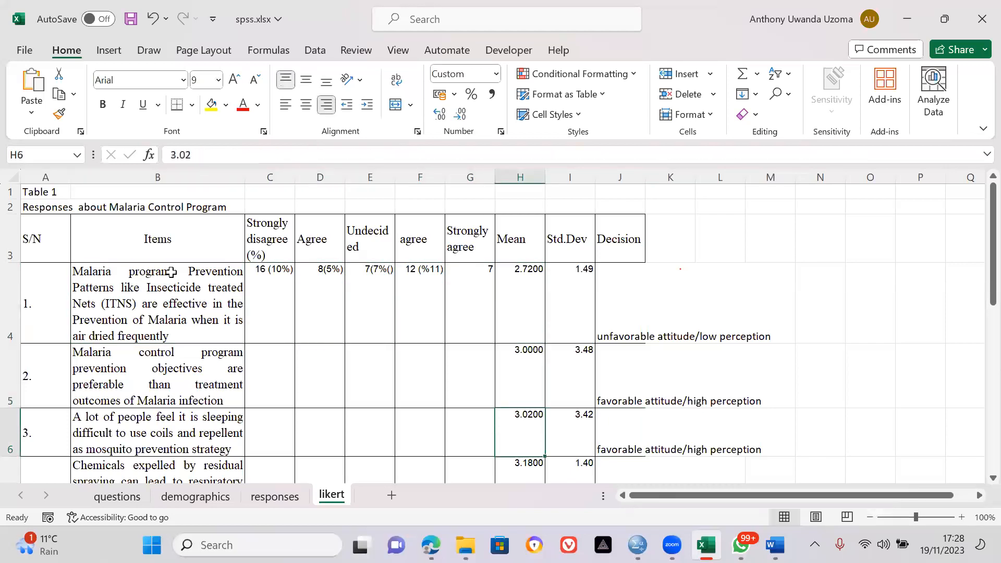
Step: Review the items' means in the Mean column from H4 to H10 along with the total formula in H11
key(Up)
key(Up)
key(Up)
key(Up)
key(Down)
key(Down)
key(Down)
key(Down)
key(Down)
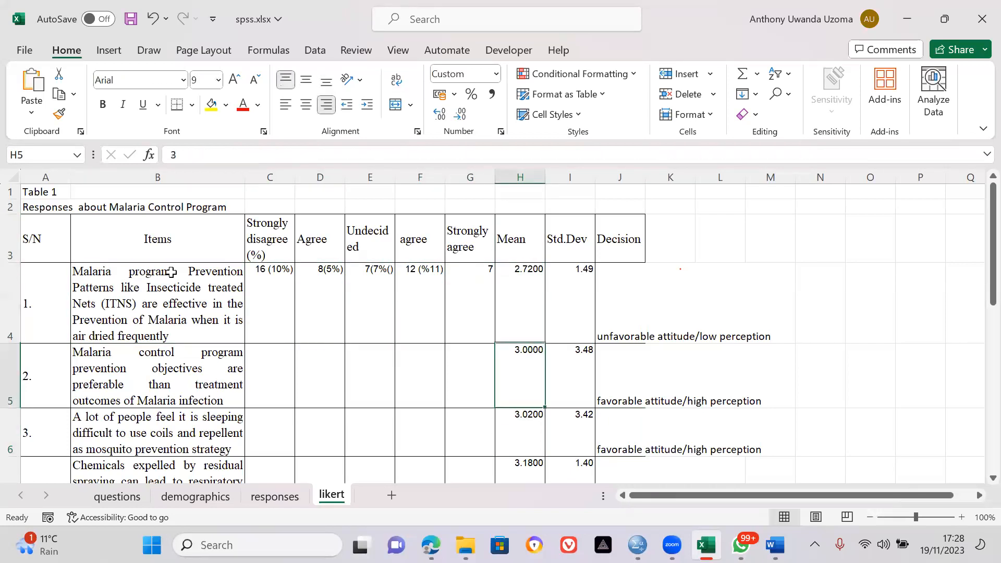
key(Down)
key(Down)
key(Down)
key(Down)
key(Down)
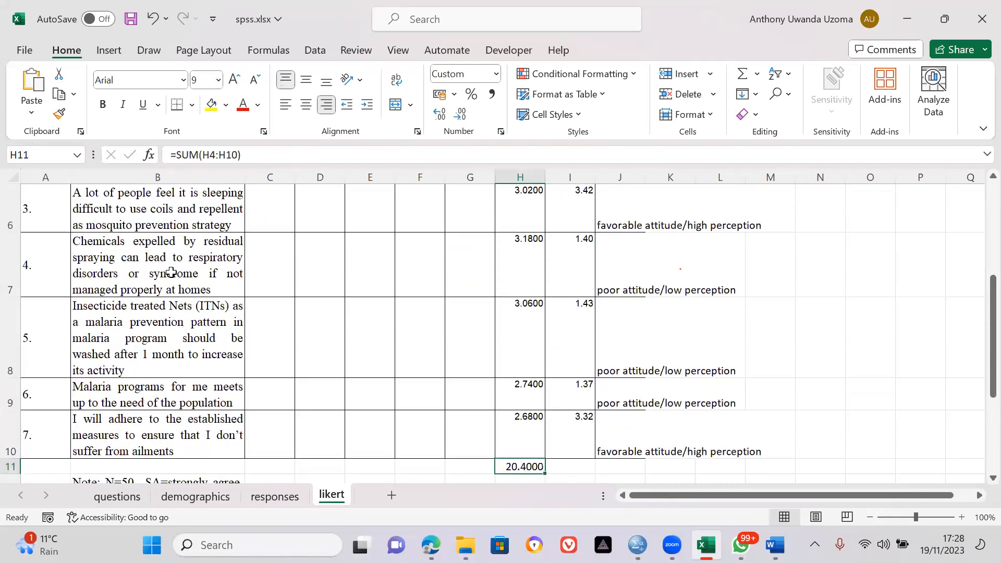
key(Up)
key(Up)
key(Up)
key(Up)
key(Up)
key(Up)
key(Up)
key(Up)
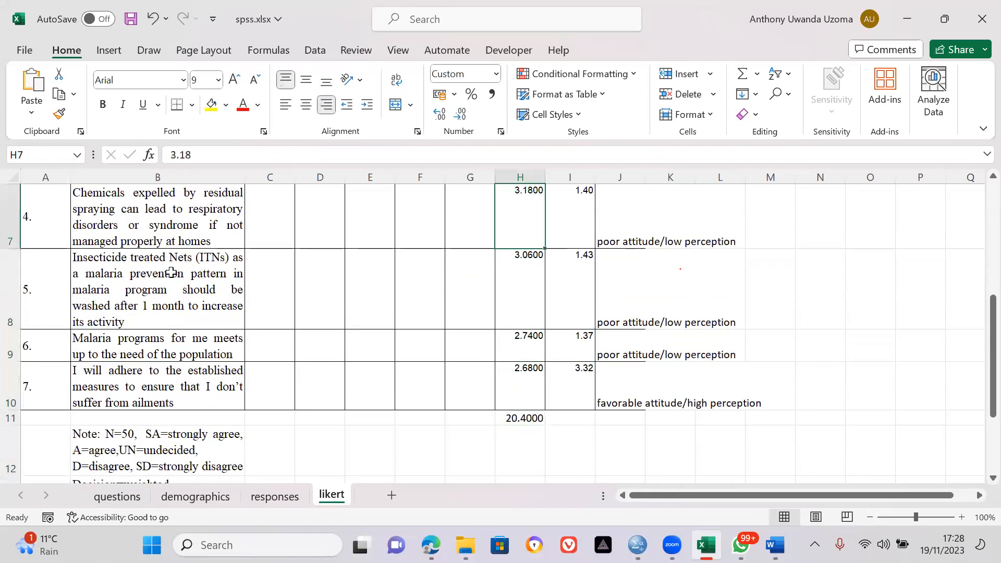
key(Up)
key(Up)
key(Down)
key(Down)
key(Down)
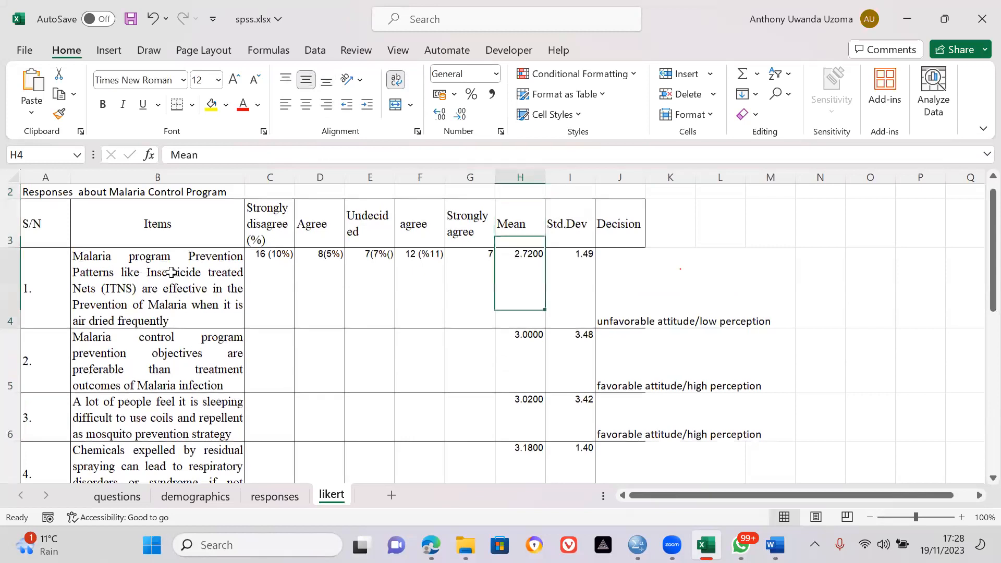
key(Down)
key(Down)
key(Down)
key(Down)
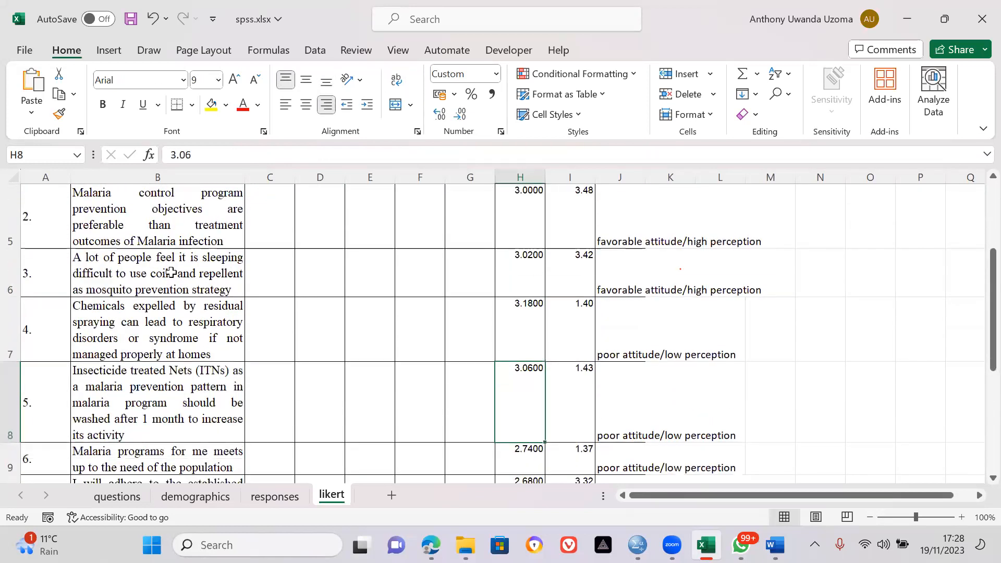
key(Up)
key(Up)
key(Up)
key(Up)
key(Up)
key(Up)
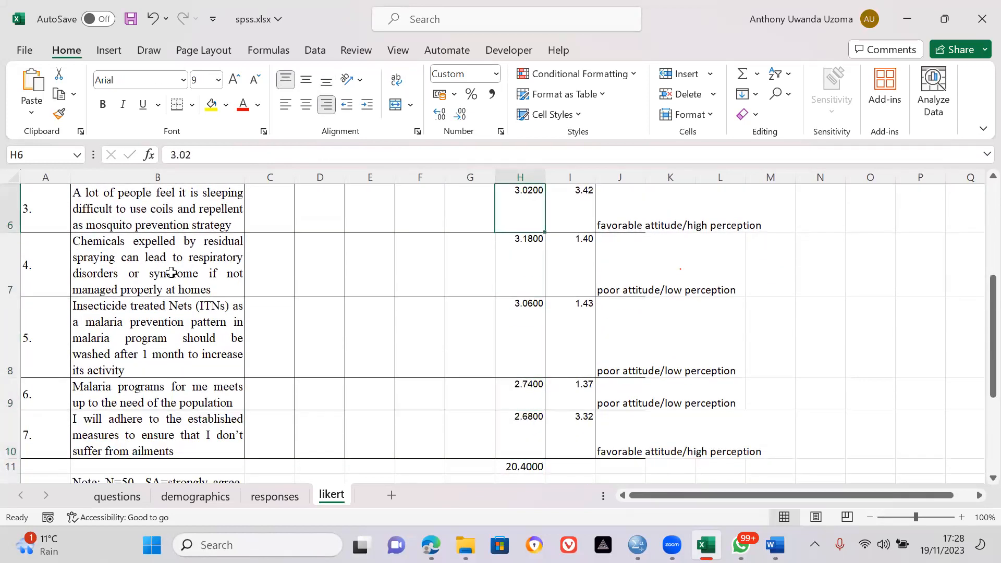
key(Down)
key(Down)
key(Down)
key(Down)
key(Down)
key(Down)
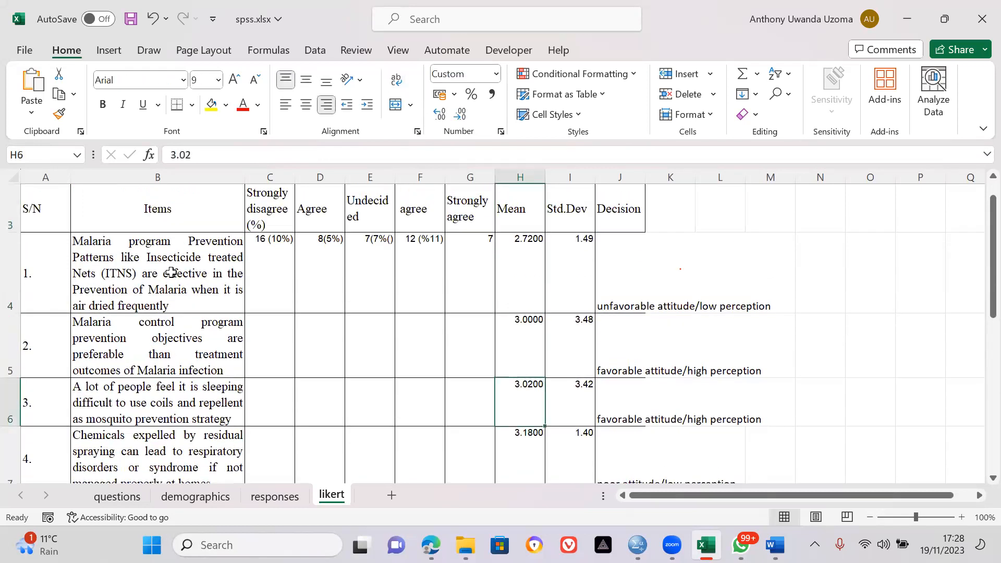
key(Down)
key(Down)
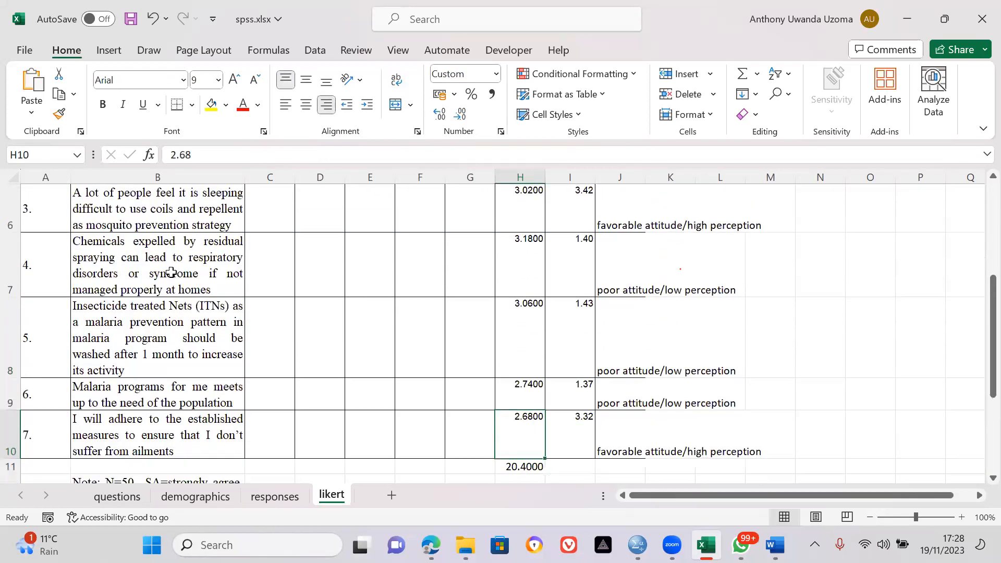
key(Up)
key(Up)
key(Up)
key(Up)
key(Up)
key(Up)
key(Up)
key(Up)
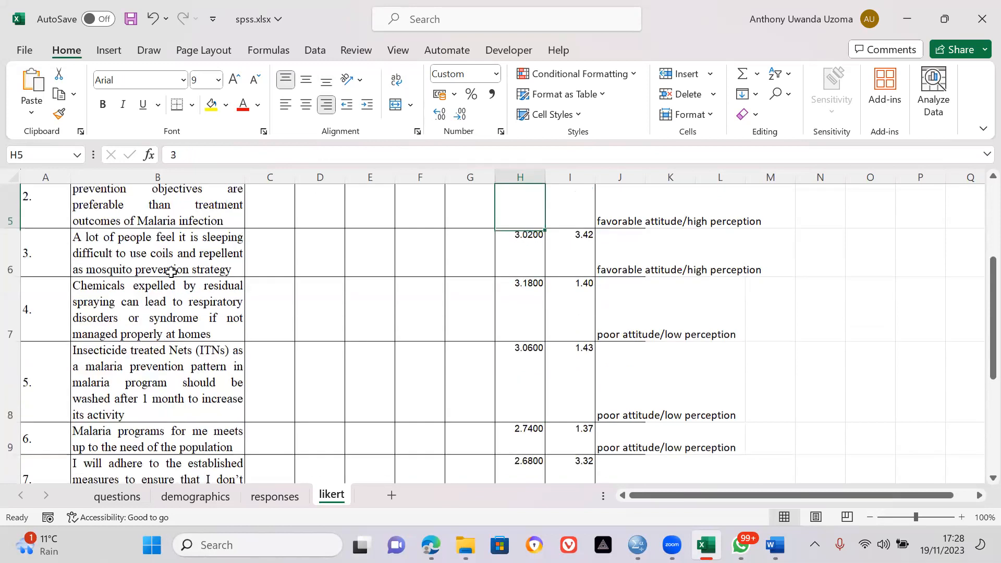
key(Down)
key(Down)
key(Down)
key(Down)
key(Down)
key(Down)
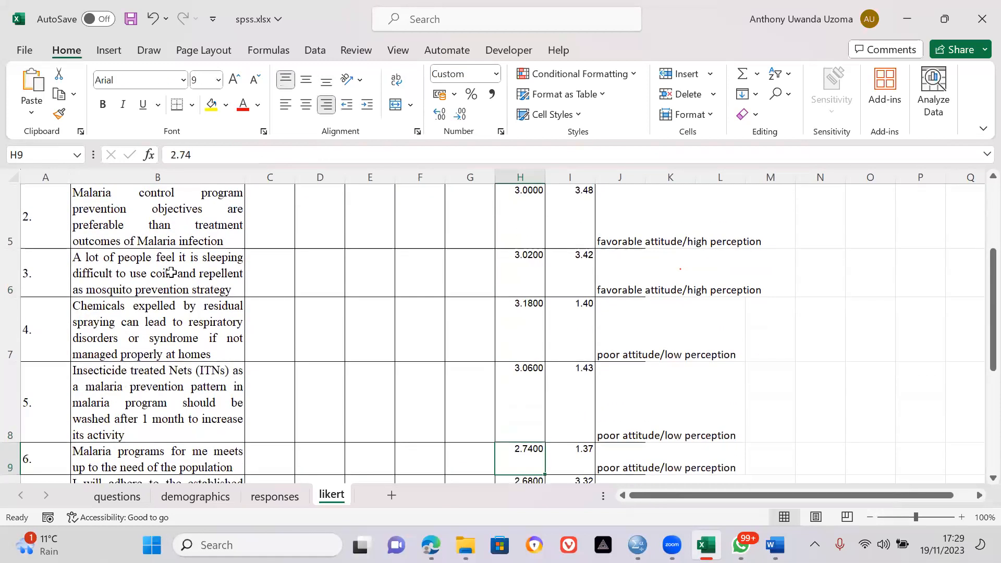
key(Down)
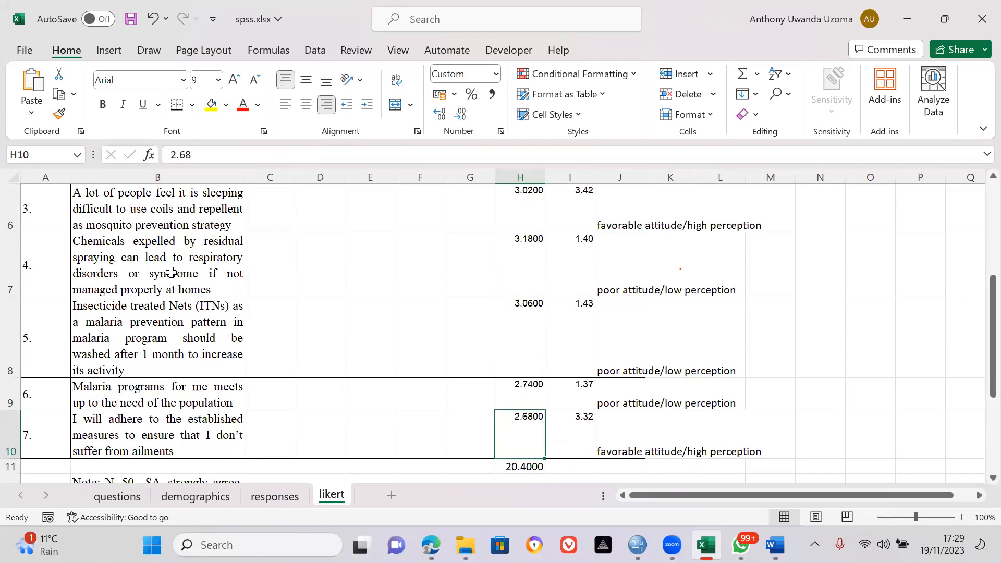
key(Up)
key(Up)
key(Up)
key(Up)
key(Up)
key(Up)
key(Up)
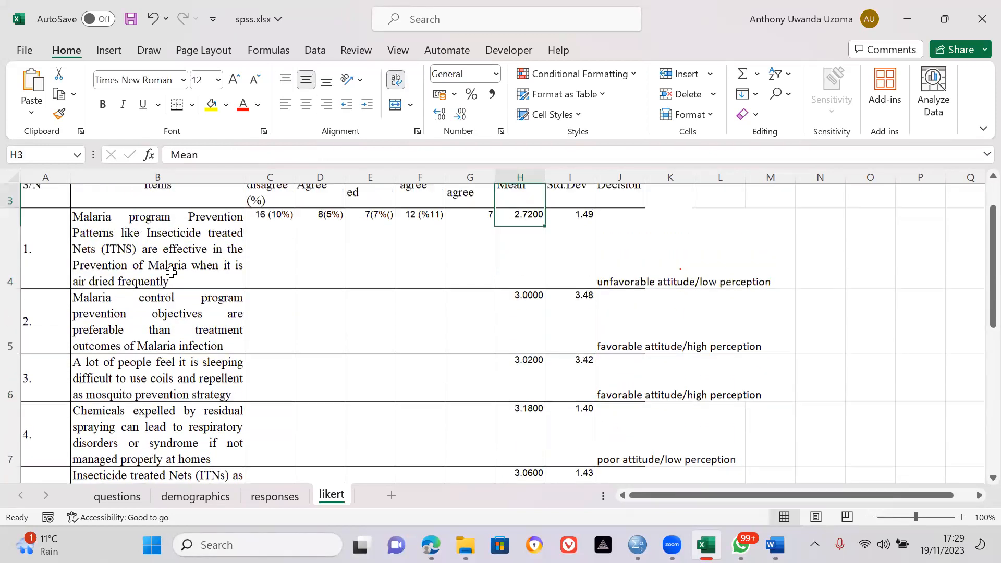
key(Down)
key(Down)
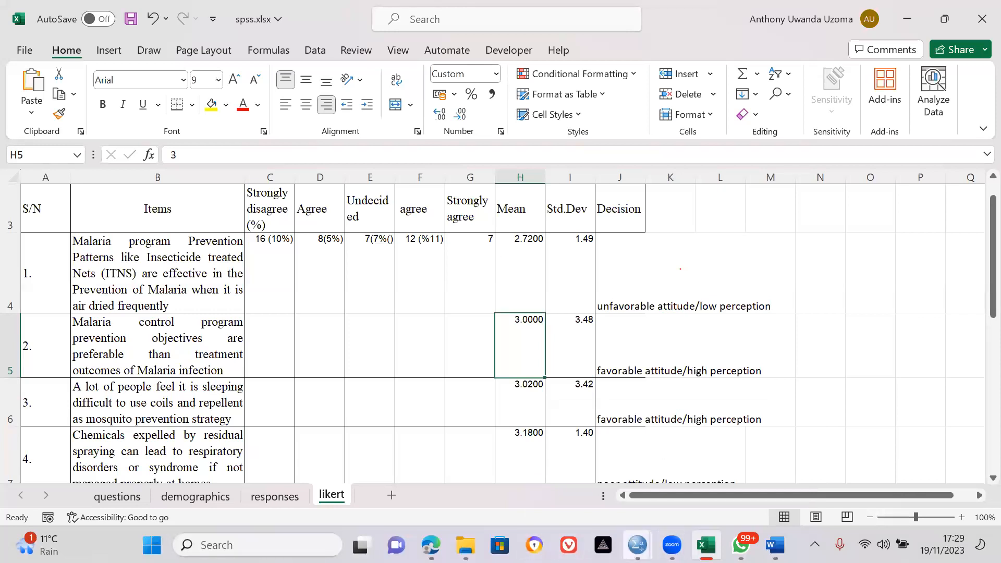
Step: Switch to dataset.sav in SPSS, show the variable definitions and select the Combined attitude score label
mouse_move(637, 545)
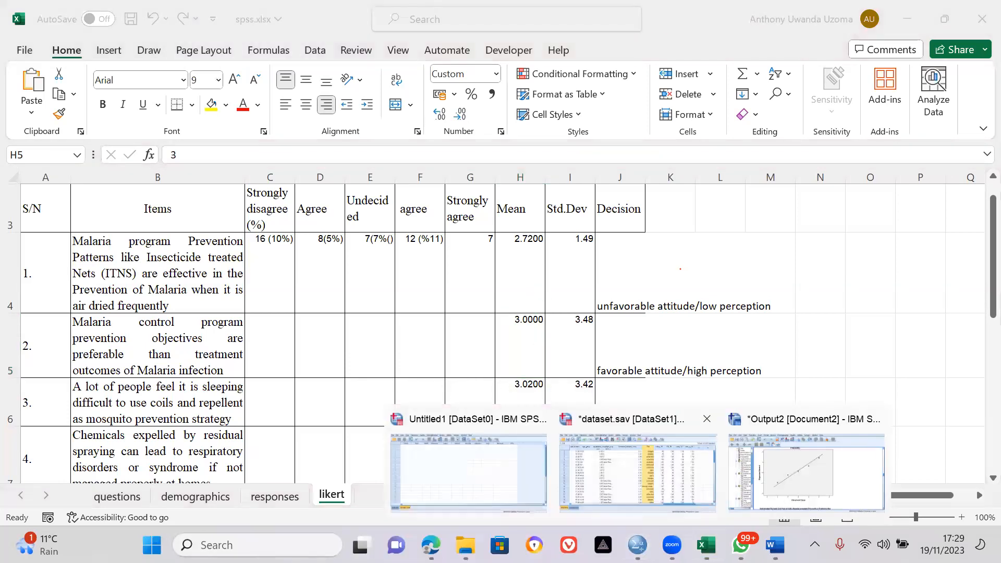
click(637, 469)
click(516, 183)
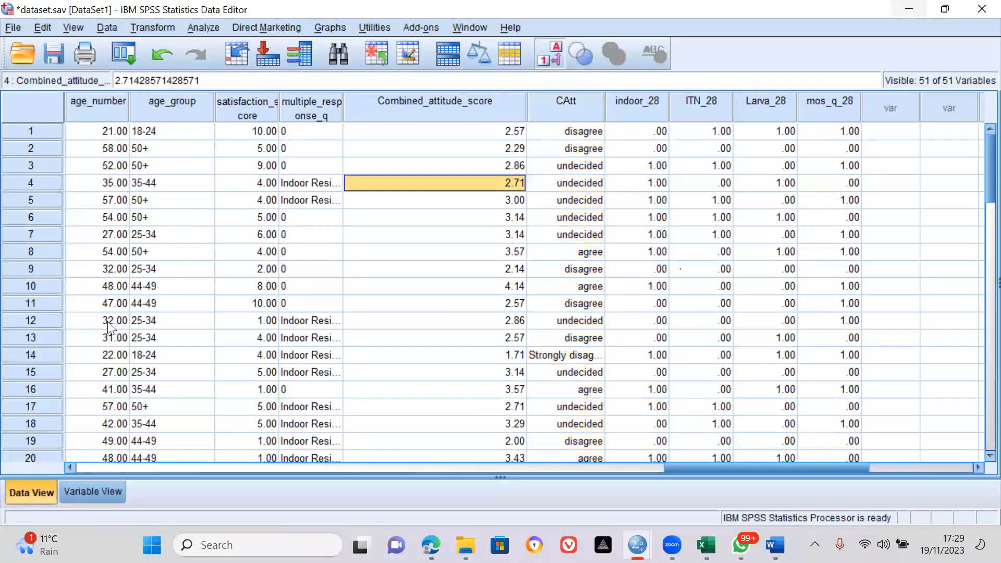
click(100, 493)
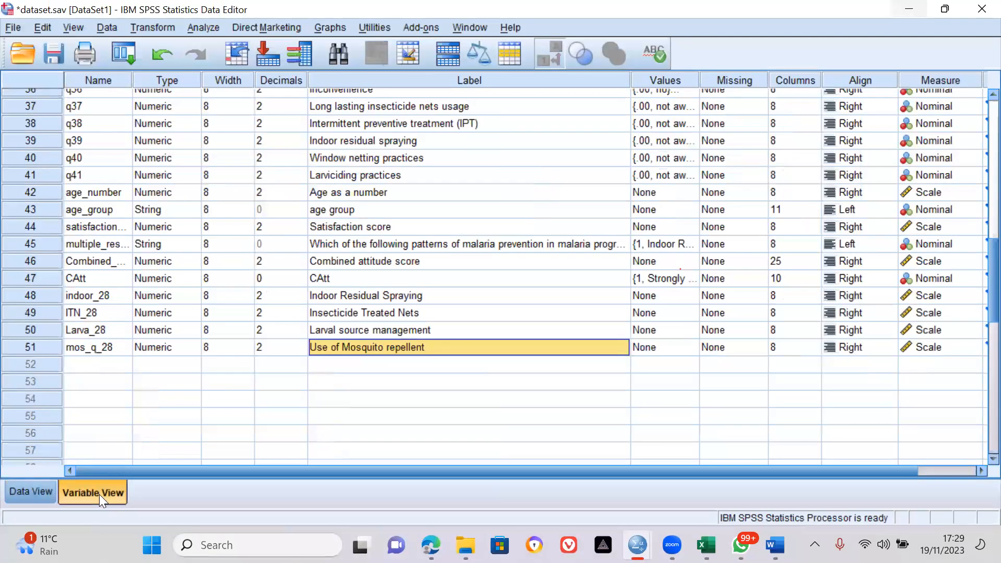
click(350, 261)
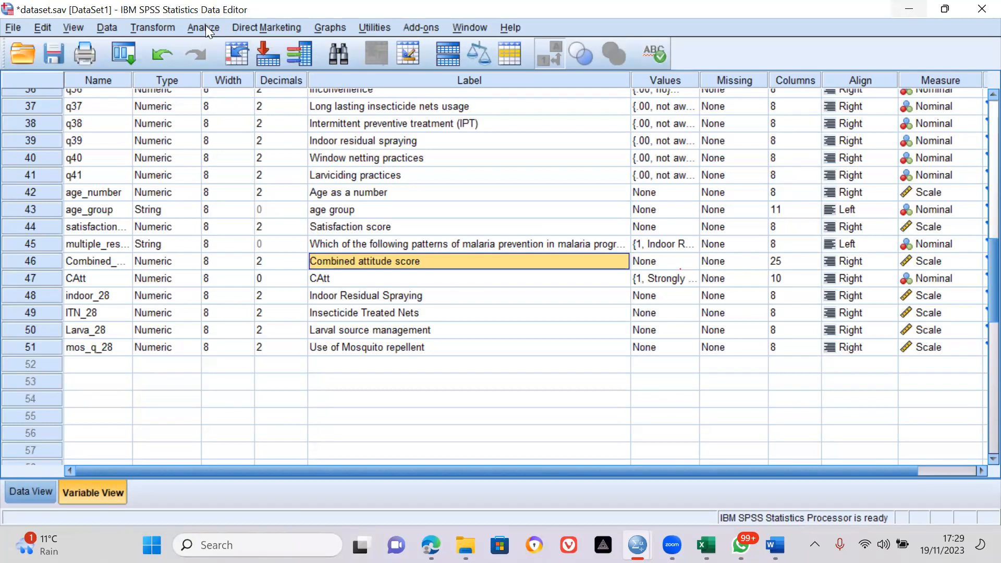
click(159, 30)
click(160, 30)
click(159, 31)
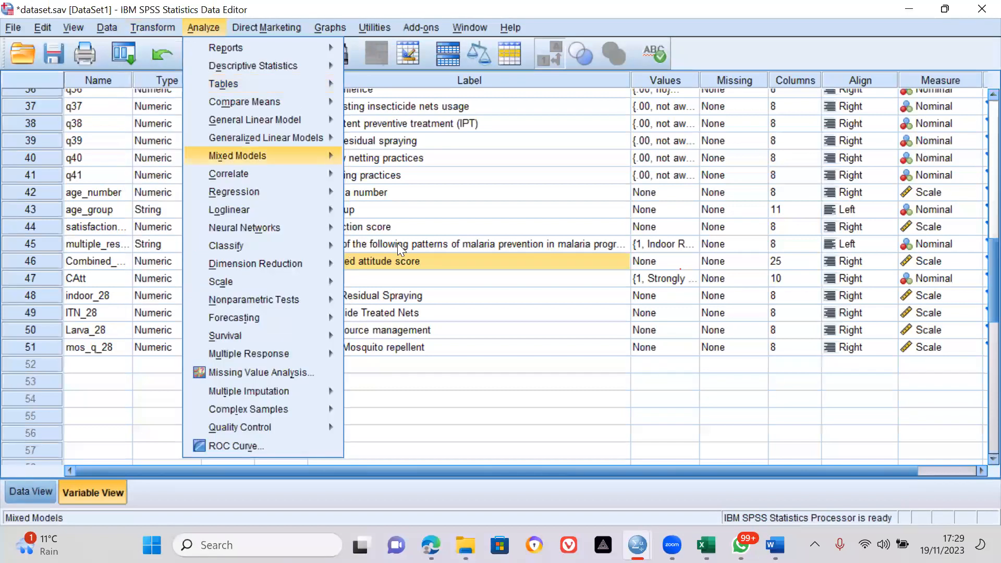
click(440, 293)
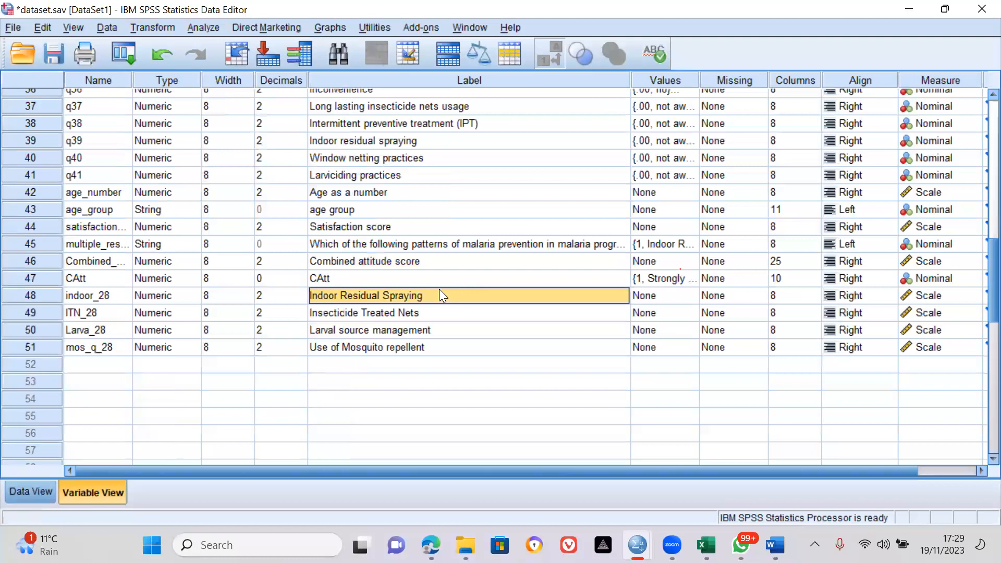
click(161, 30)
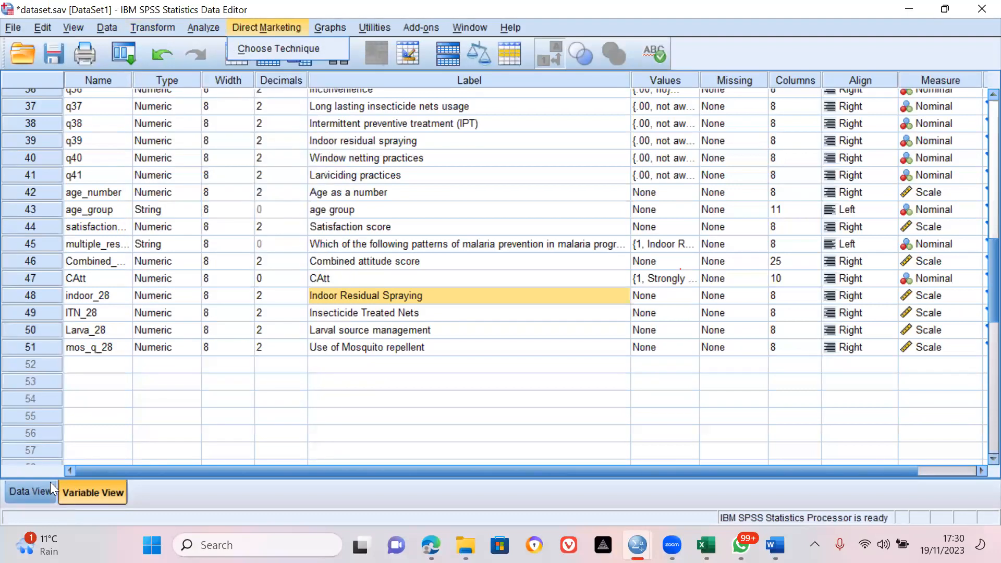
click(381, 265)
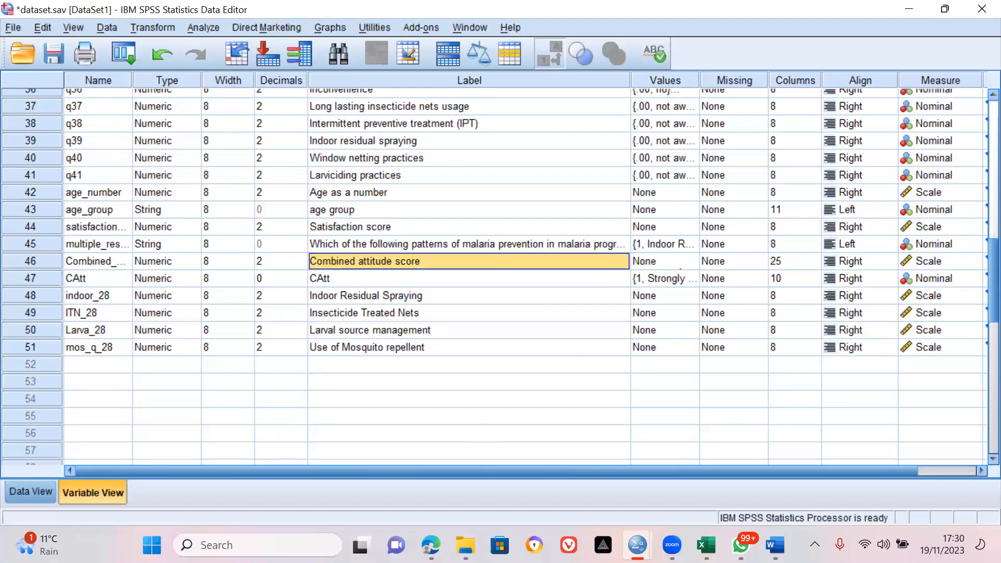
Step: Switch to the SAMPLE_QUESTIONNAIRE document in Word and view the Likert table with items 20 to 26
click(776, 545)
click(886, 452)
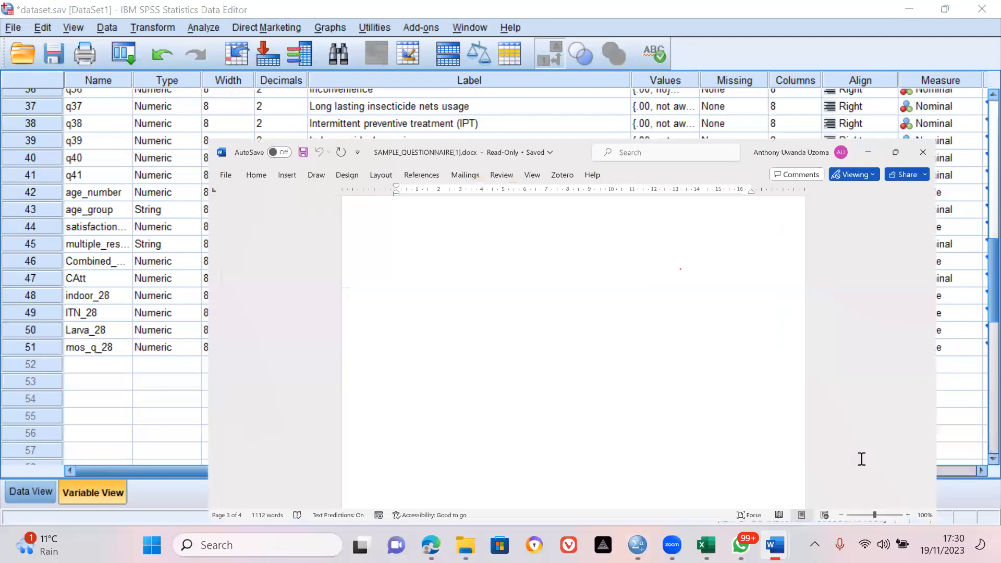
click(263, 113)
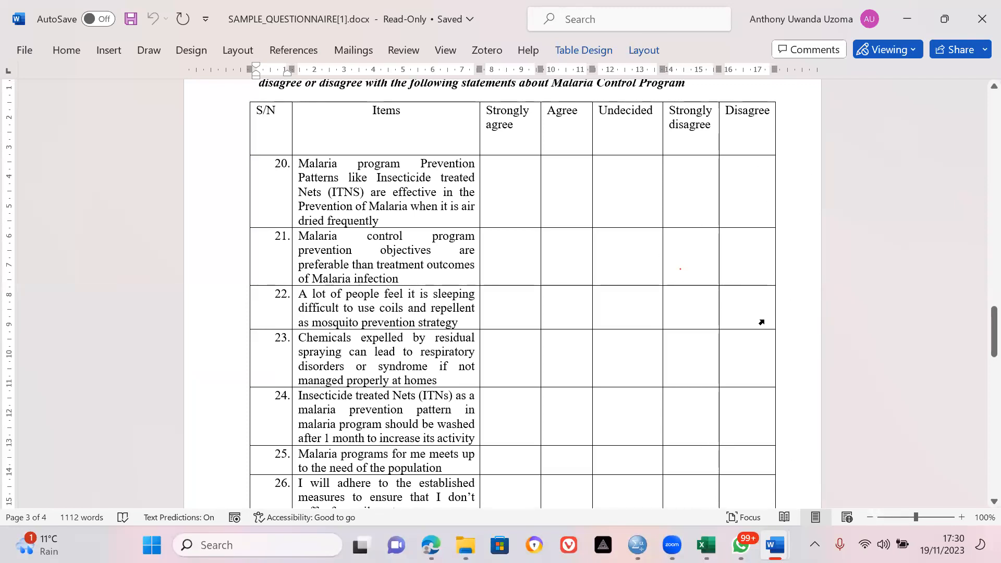
Step: Switch to spss.xlsx in Excel and trace the Mean column from its header in H3 to the fourth item in H7
mouse_move(637, 545)
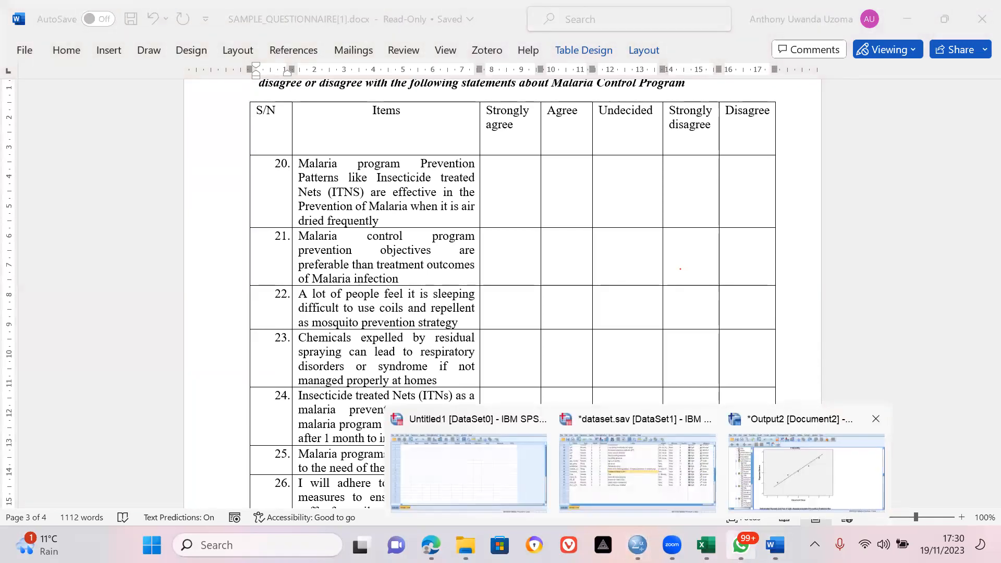
click(706, 545)
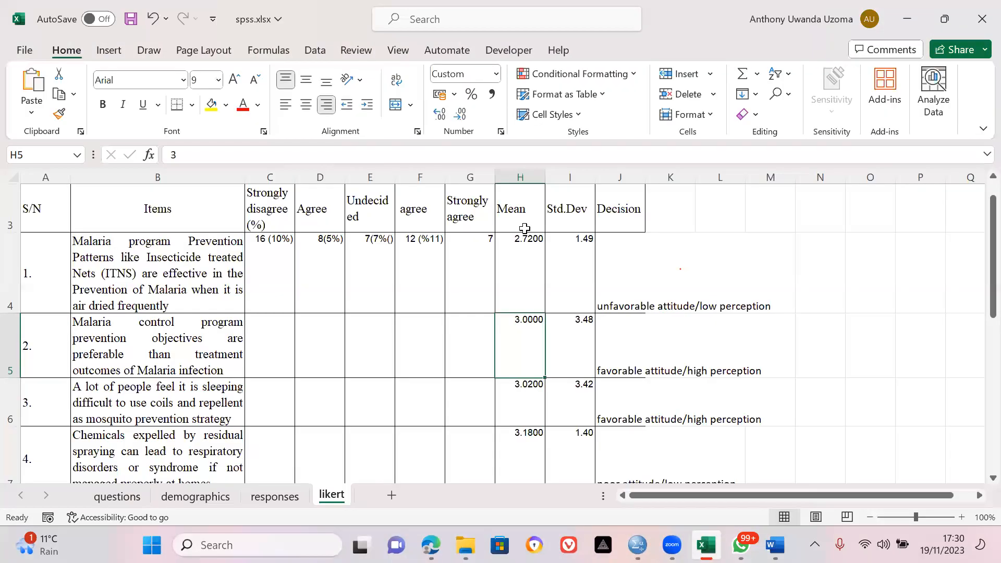
click(521, 203)
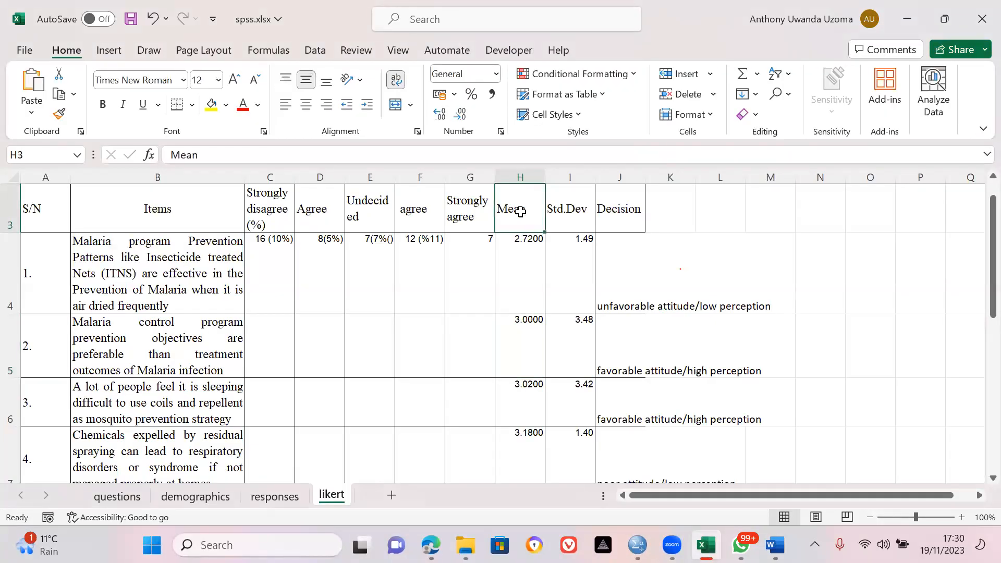
key(Down)
click(521, 211)
key(Down)
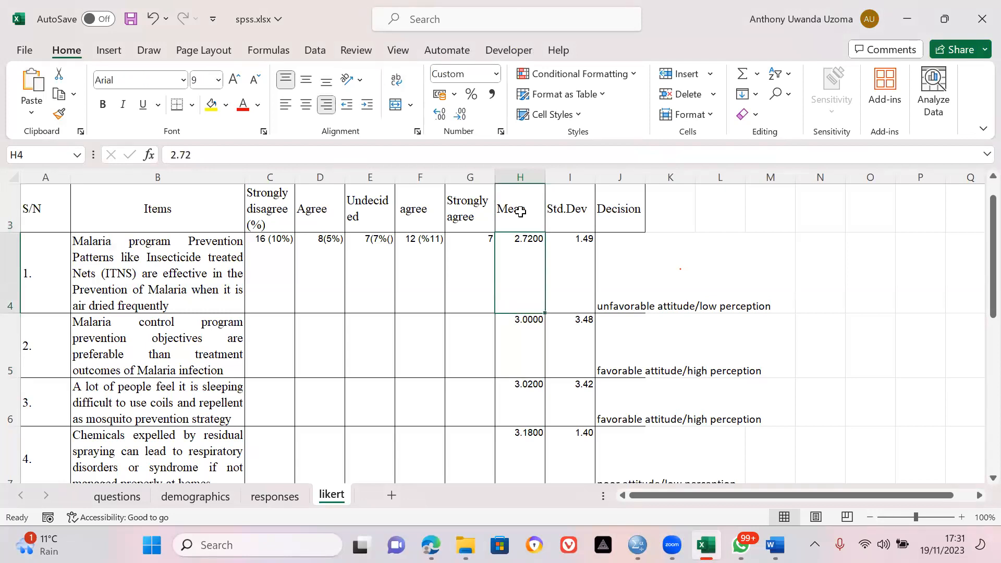
click(521, 211)
key(Down)
key(Down)
key(Down)
key(Down)
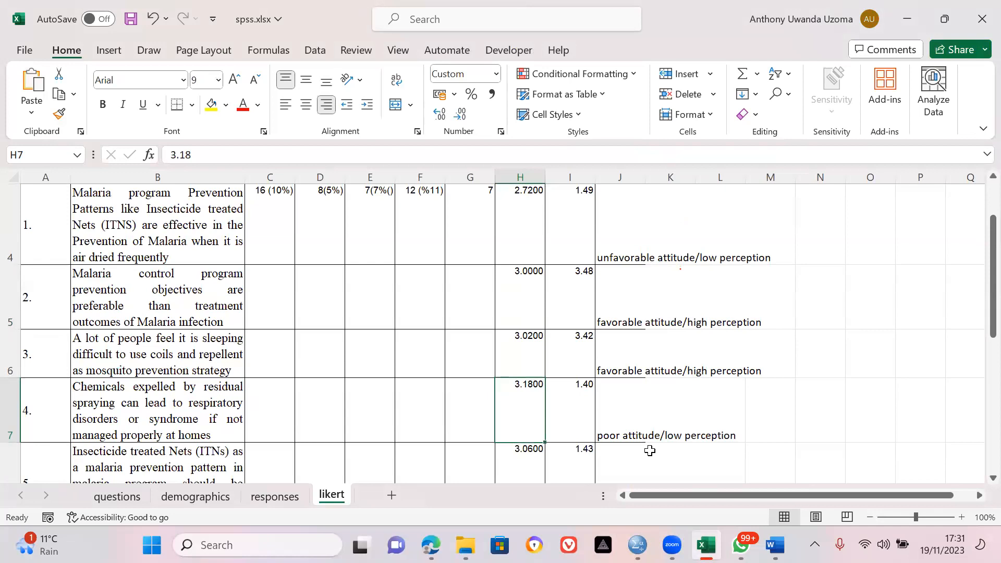
Step: Switch to dataset.sav in SPSS and start a Compute Variable operation with the target variable named mean_likert
click(638, 545)
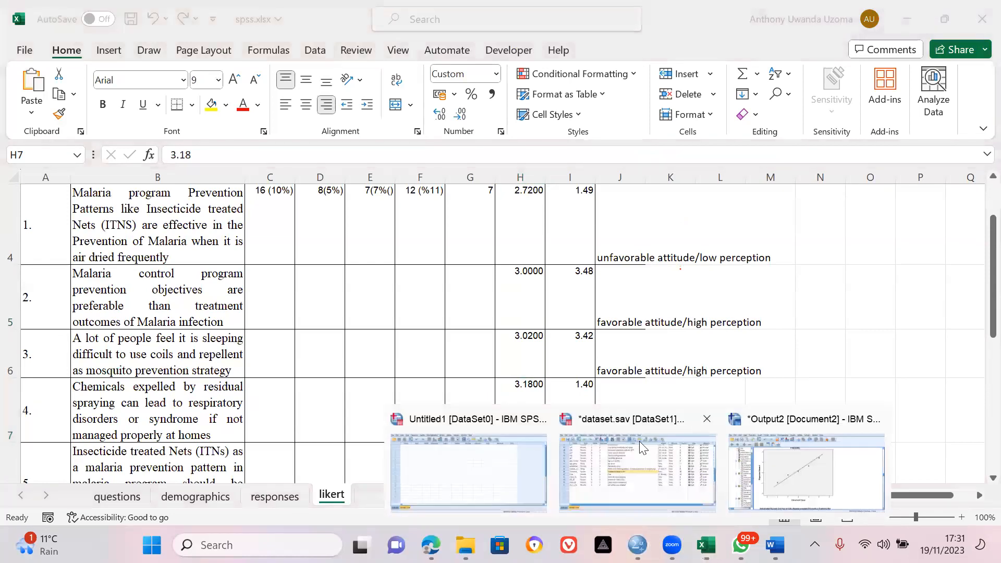
click(642, 447)
click(149, 24)
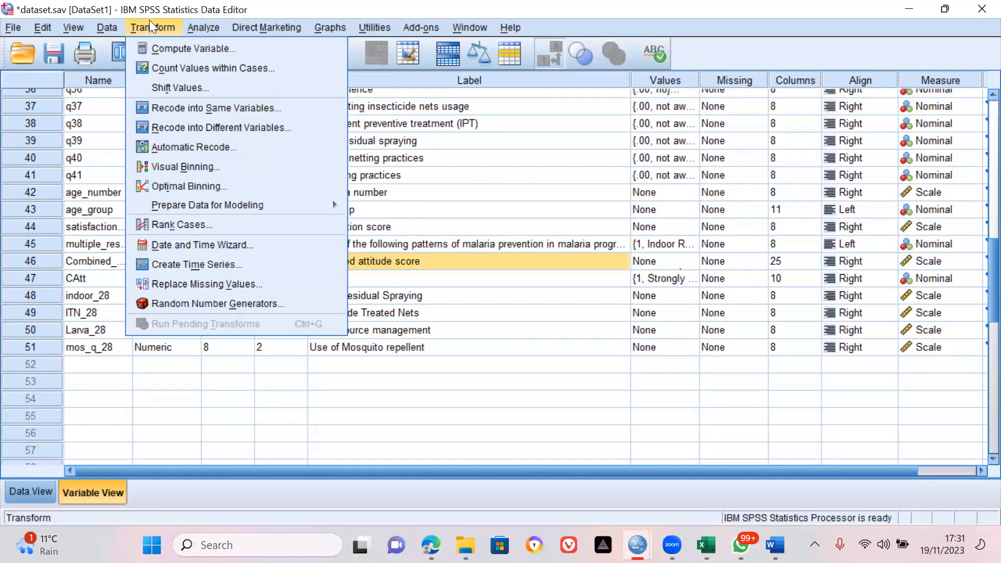
click(174, 48)
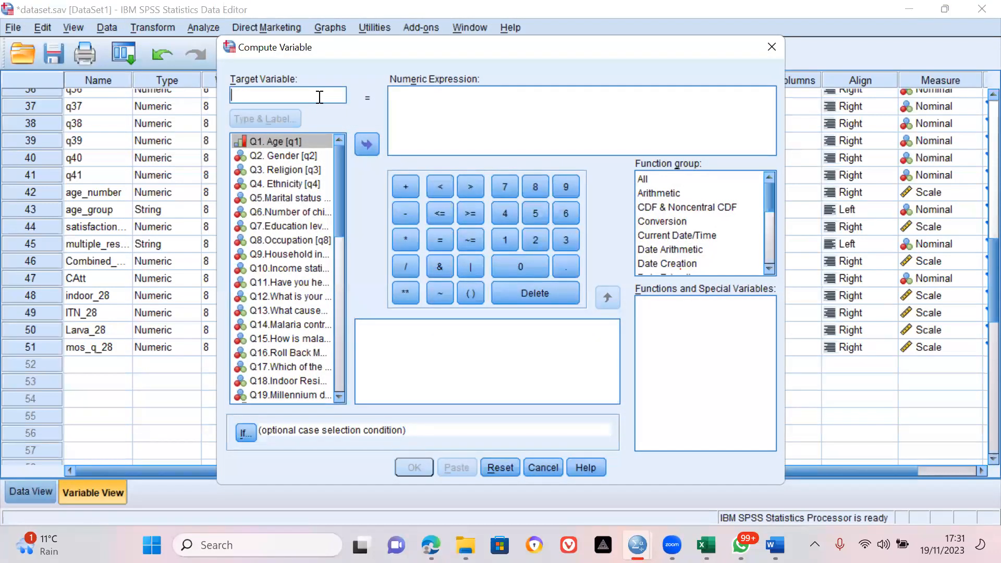
text(mea)
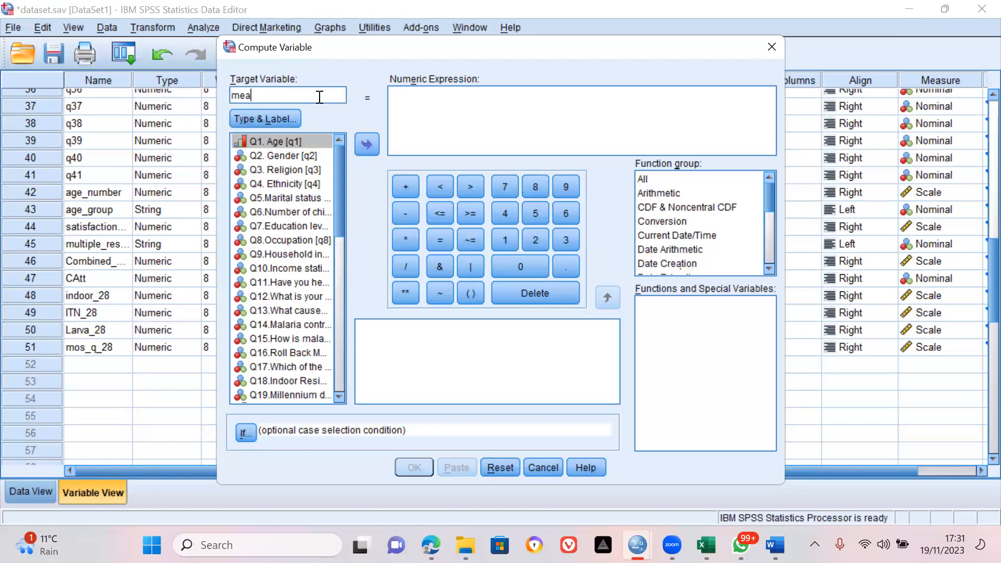
text(n_likert)
Step: Insert the Mean function from the Statistical function group into the numeric expression for mean_likert
drag(338, 179, 339, 207)
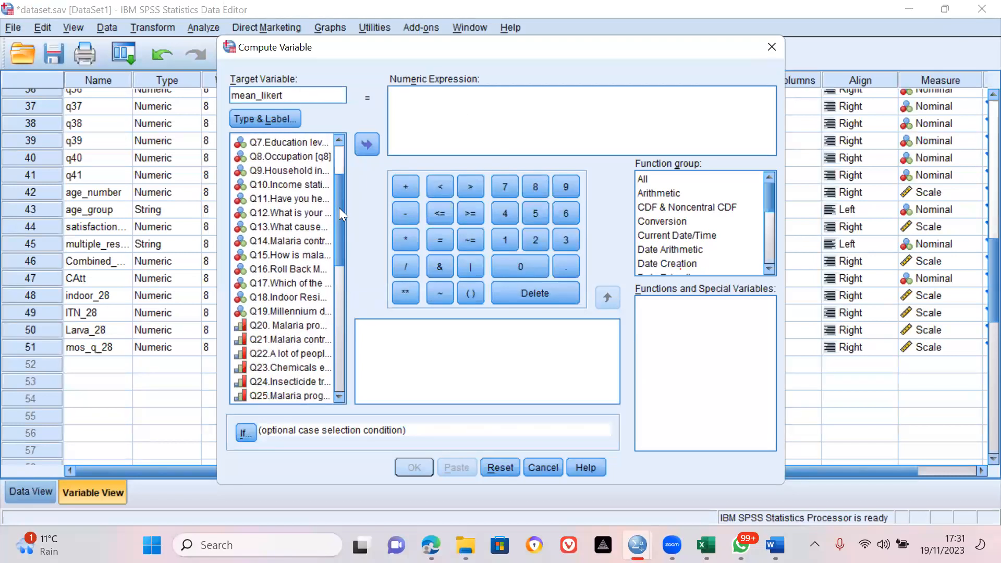
click(679, 209)
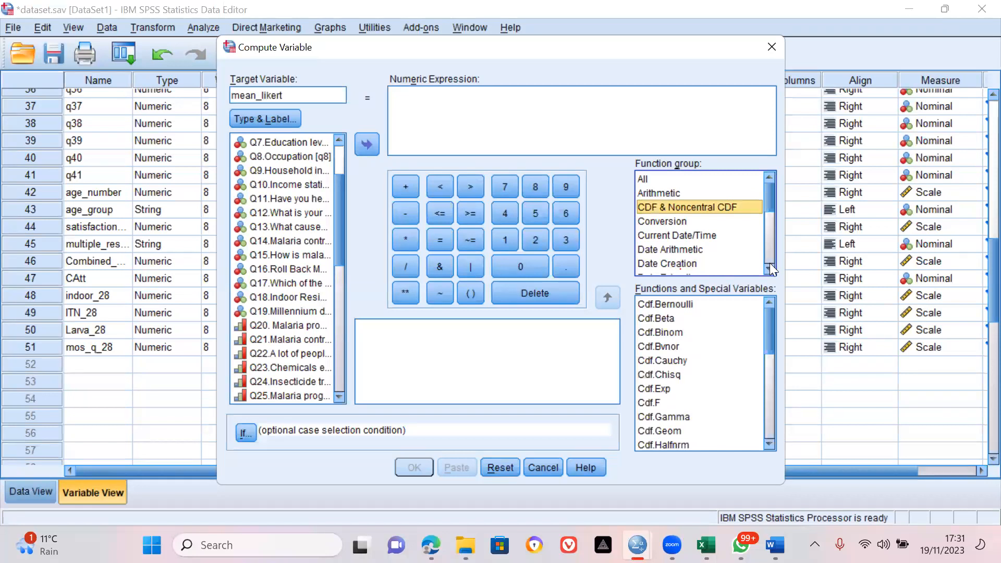
scroll(770, 265, down, 9)
scroll(770, 263, down, 3)
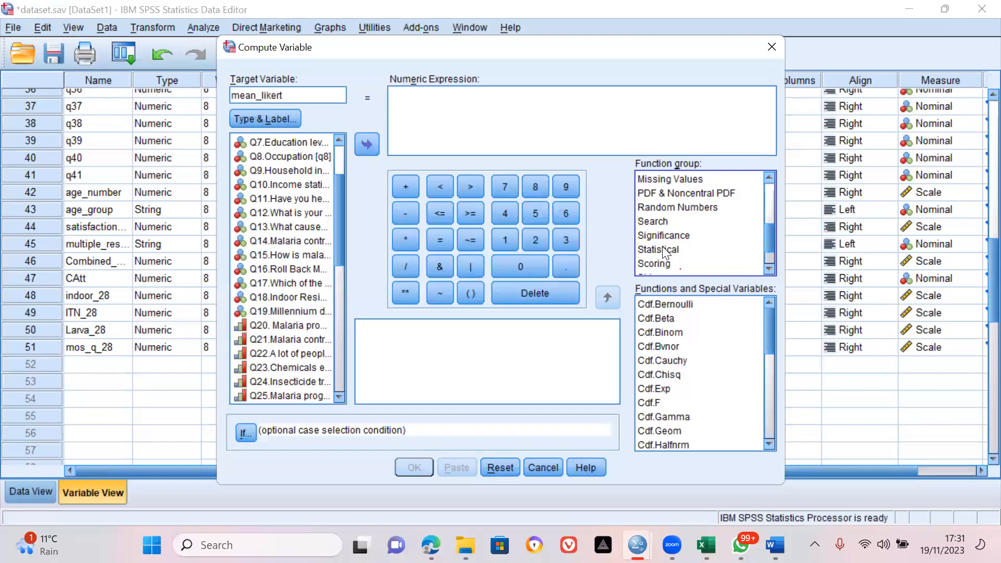
click(663, 250)
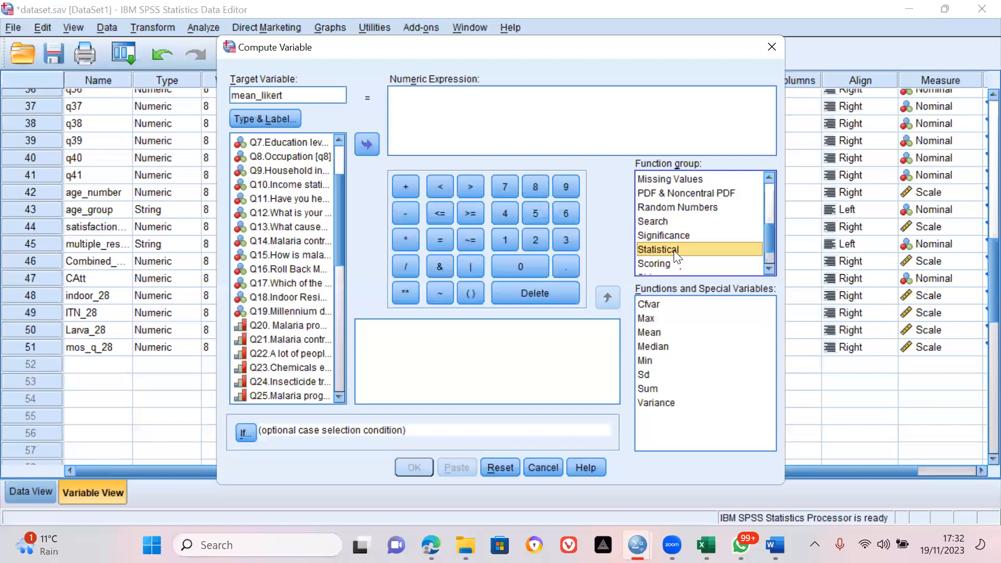
click(285, 94)
click(657, 344)
click(653, 332)
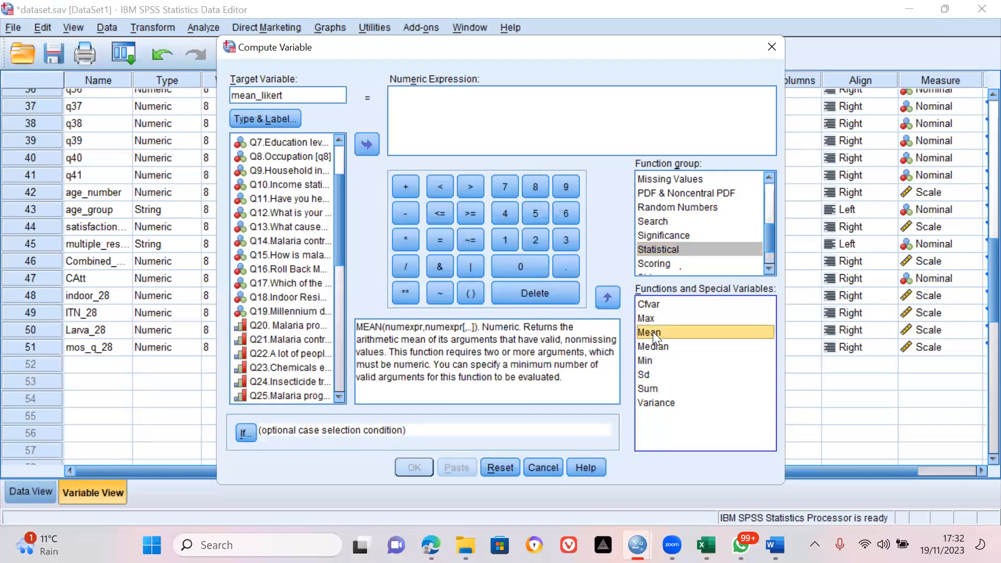
double_click(653, 332)
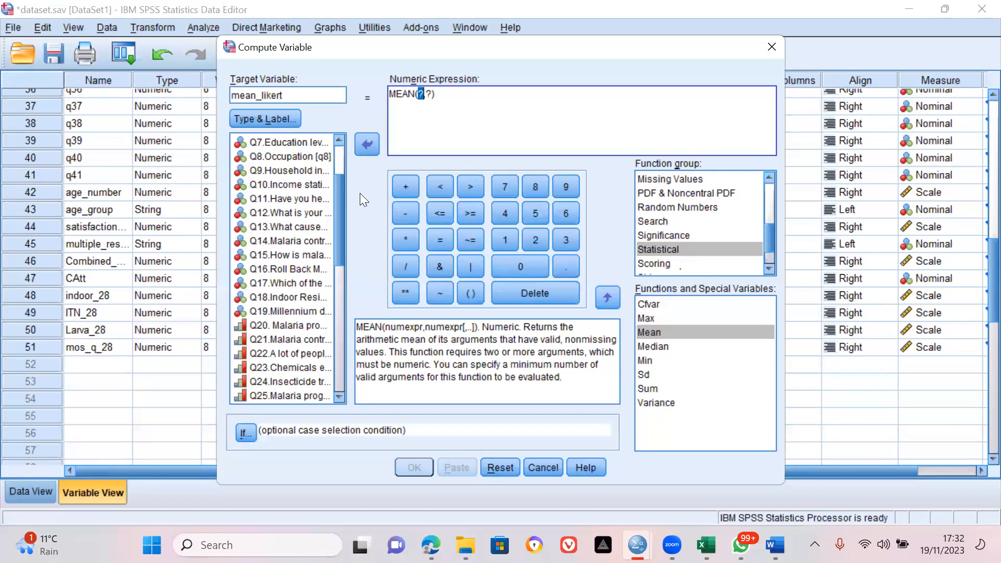
Step: Delete the placeholder arguments inside the parentheses so the expression reads MEAN()
click(430, 103)
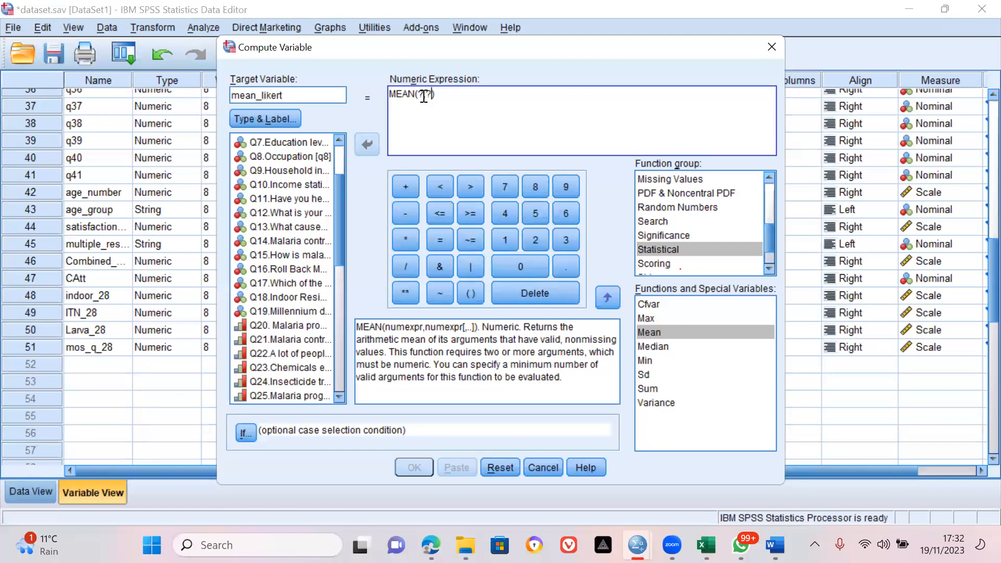
key(BackSpace)
key(BackSpace)
key(BackSpace)
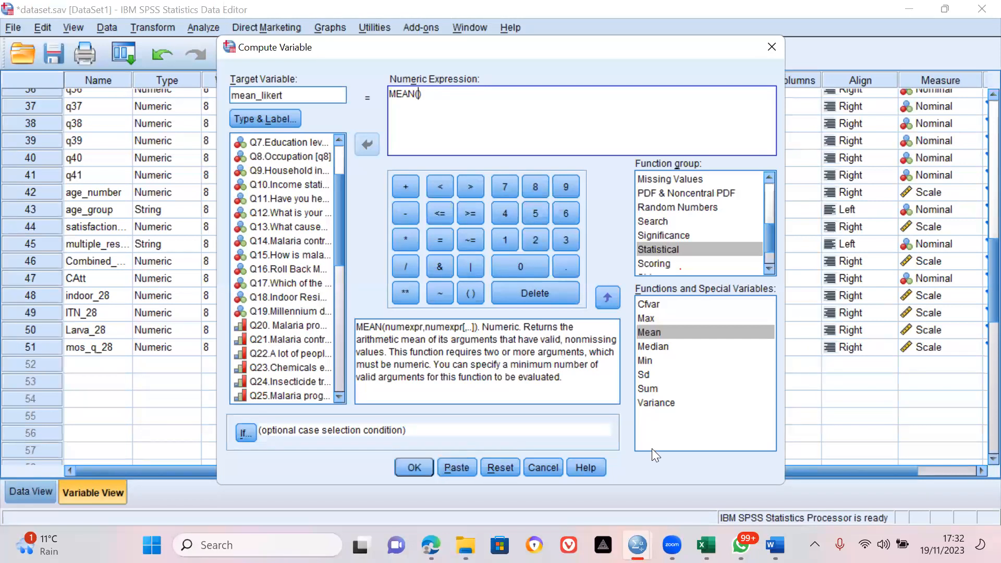
Step: Switch to the SAMPLE_QUESTIONNAIRE document in Word and check the Likert table down to item 26
mouse_move(776, 545)
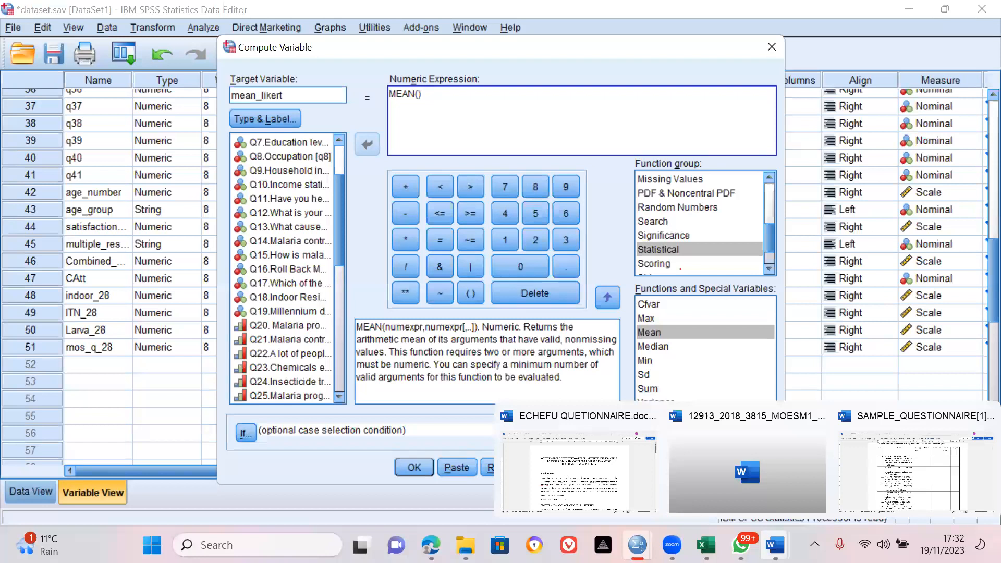
click(878, 456)
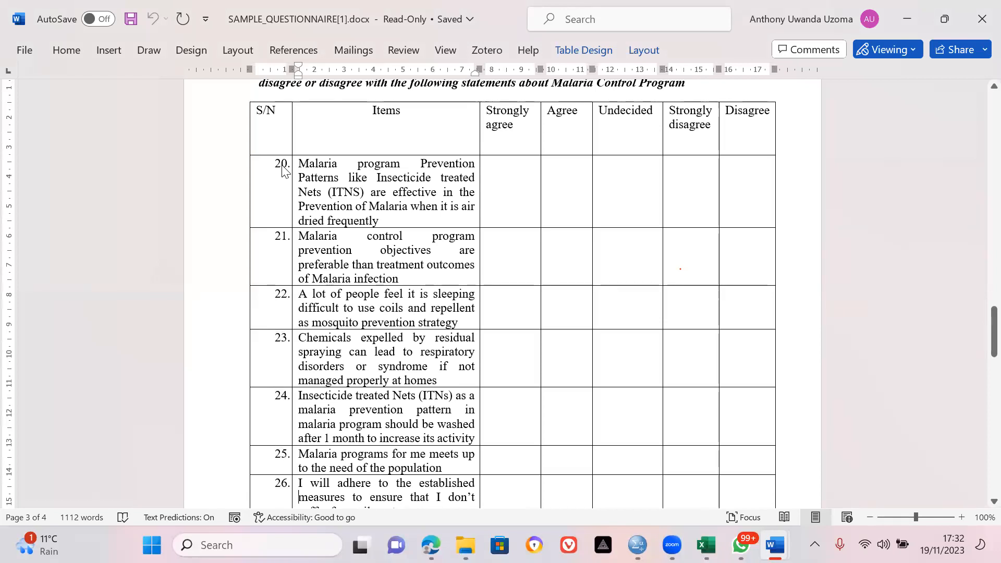
scroll(282, 171, down, 1)
key(Down)
key(Down)
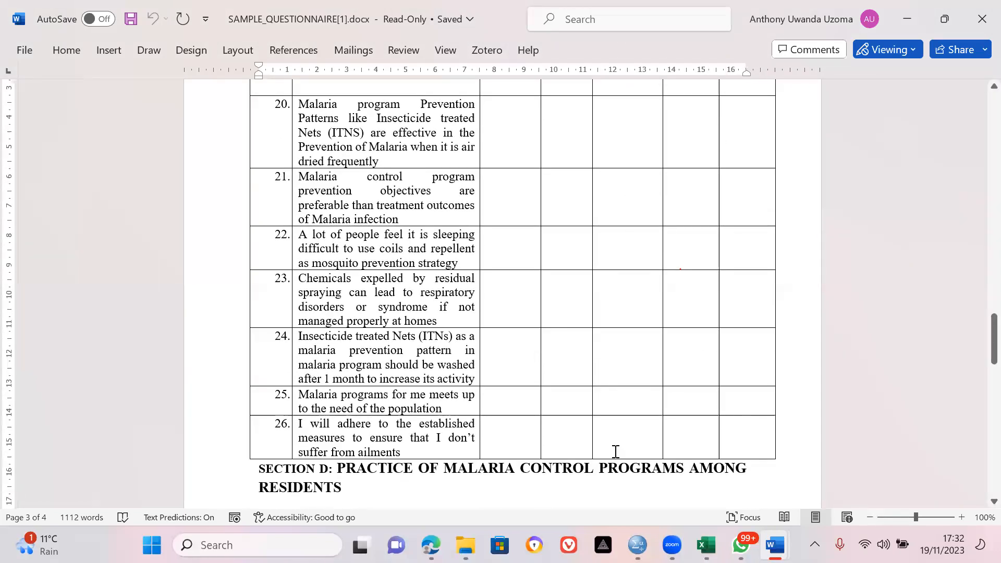
Step: Switch back to dataset.sav in SPSS and add Q20 as the first argument of the MEAN function
click(637, 545)
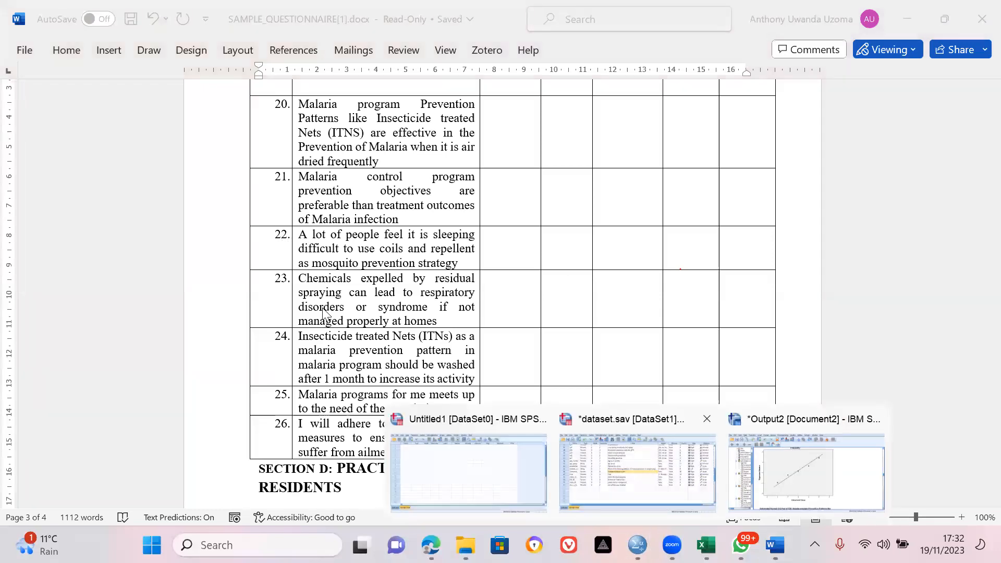
click(637, 472)
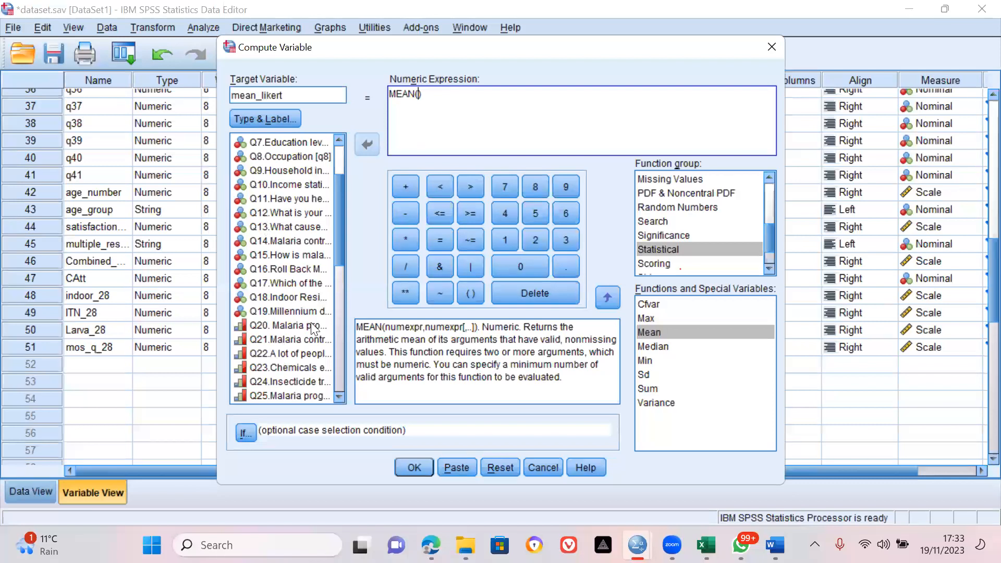
click(340, 397)
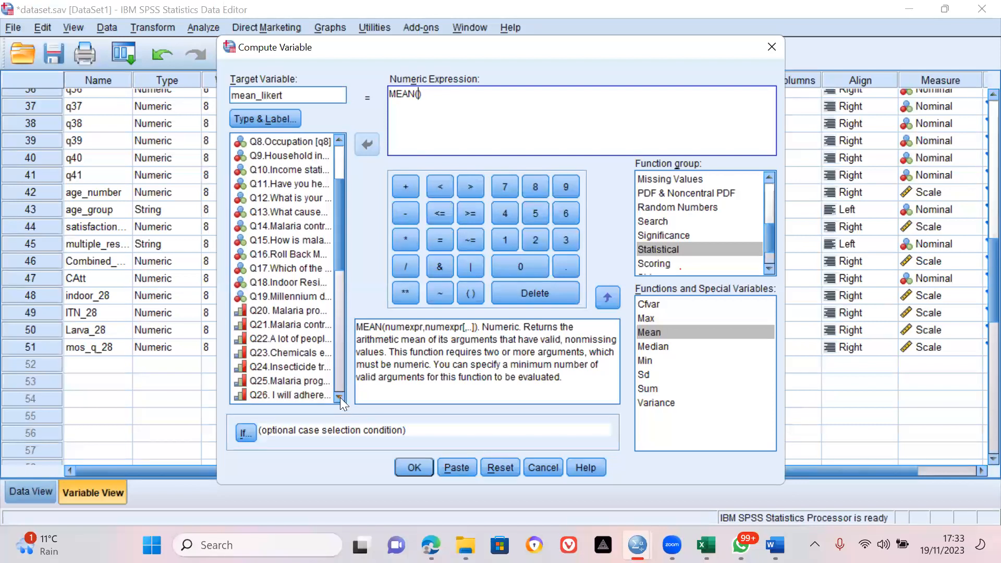
click(340, 397)
click(340, 397)
click(255, 281)
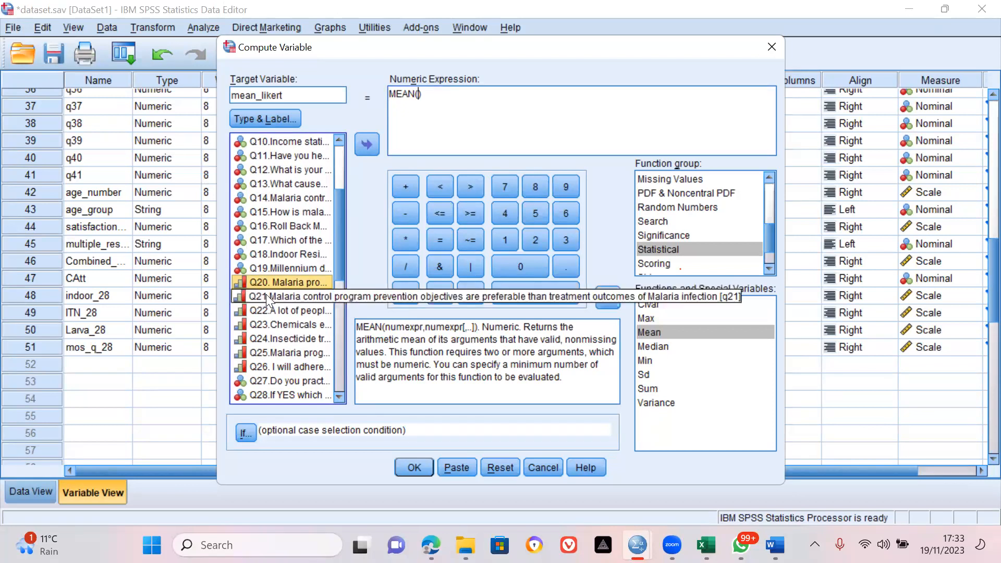
click(266, 296)
click(262, 281)
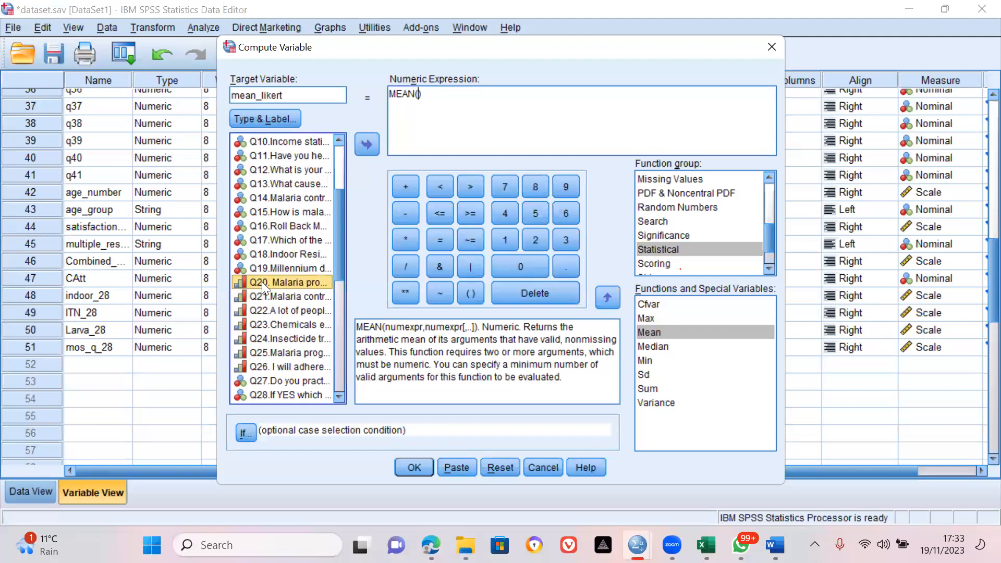
click(368, 144)
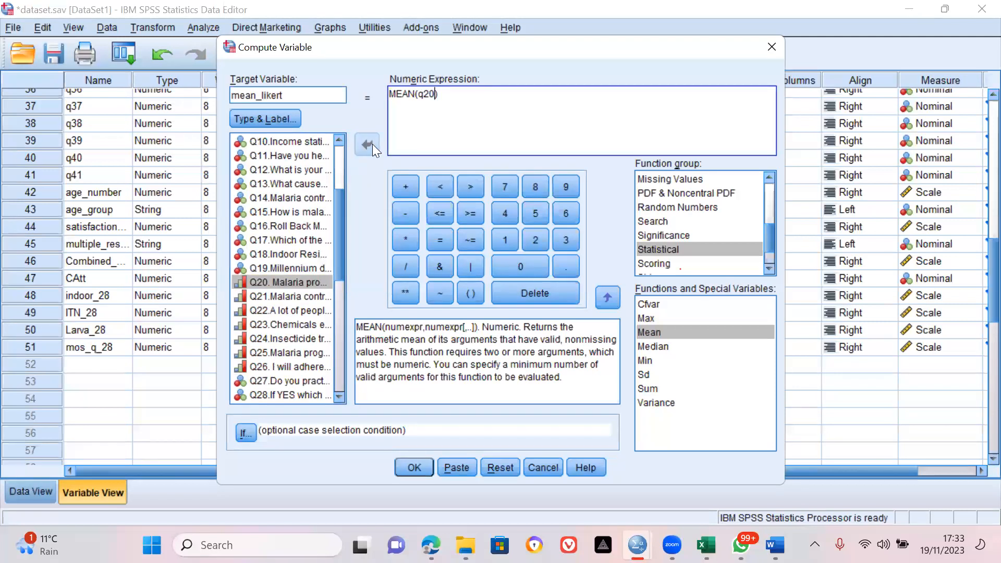
Step: Add Q21 and Q22 to the MEAN expression, separating the arguments with commas
text(,)
click(267, 293)
click(369, 140)
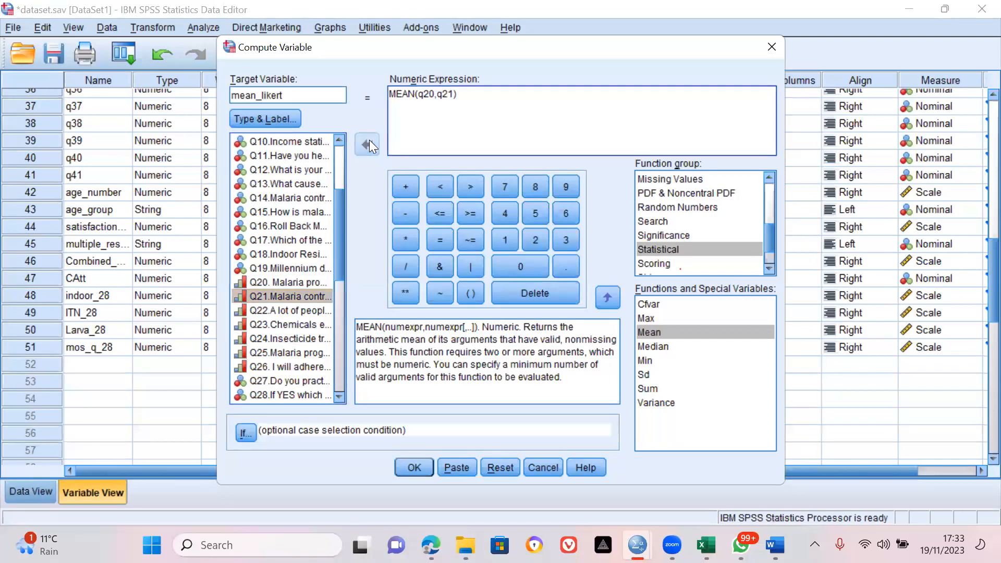
text(,)
click(261, 313)
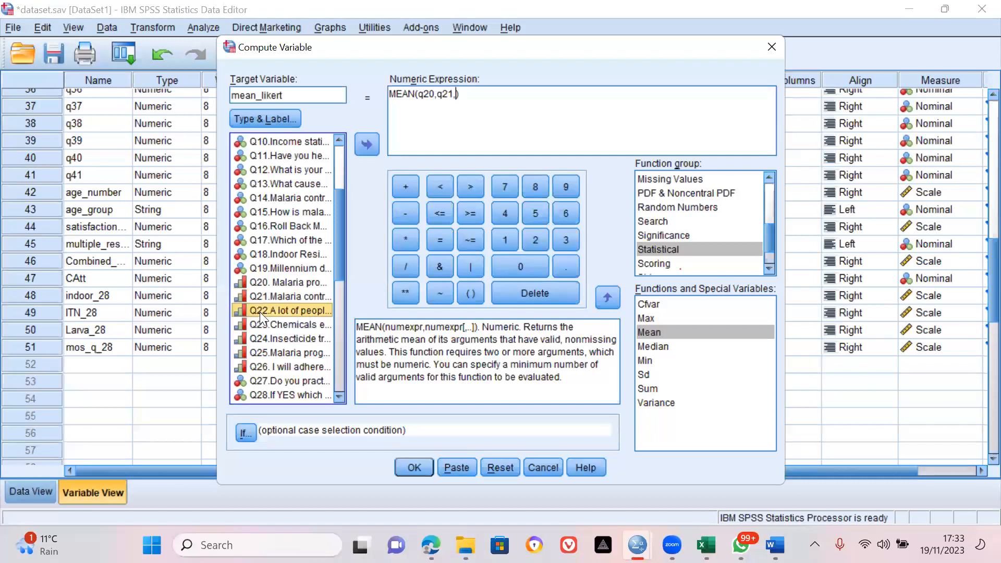
click(367, 146)
Step: Add Q23 and Q24 as the next comma-separated arguments of the MEAN expression
text(,)
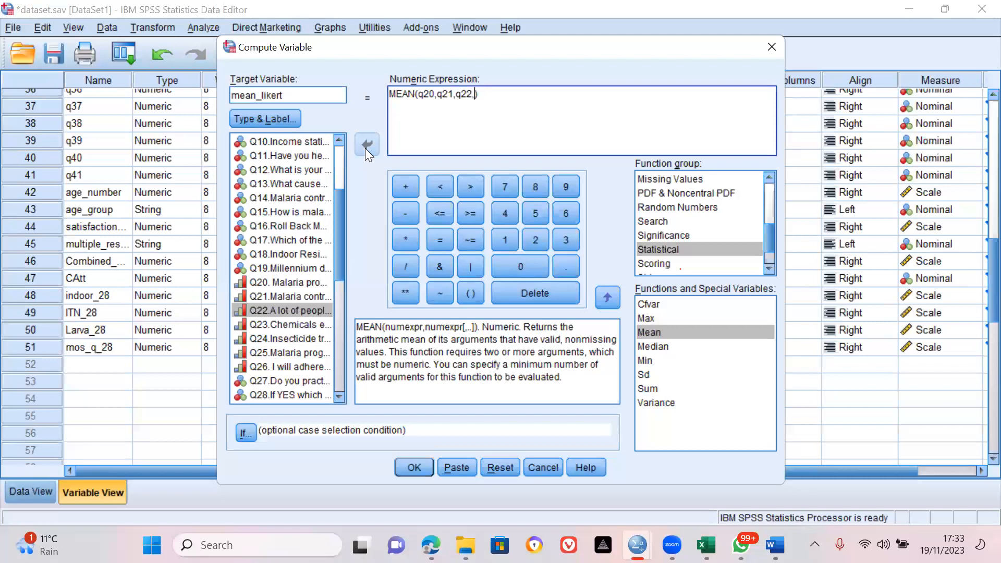
click(287, 326)
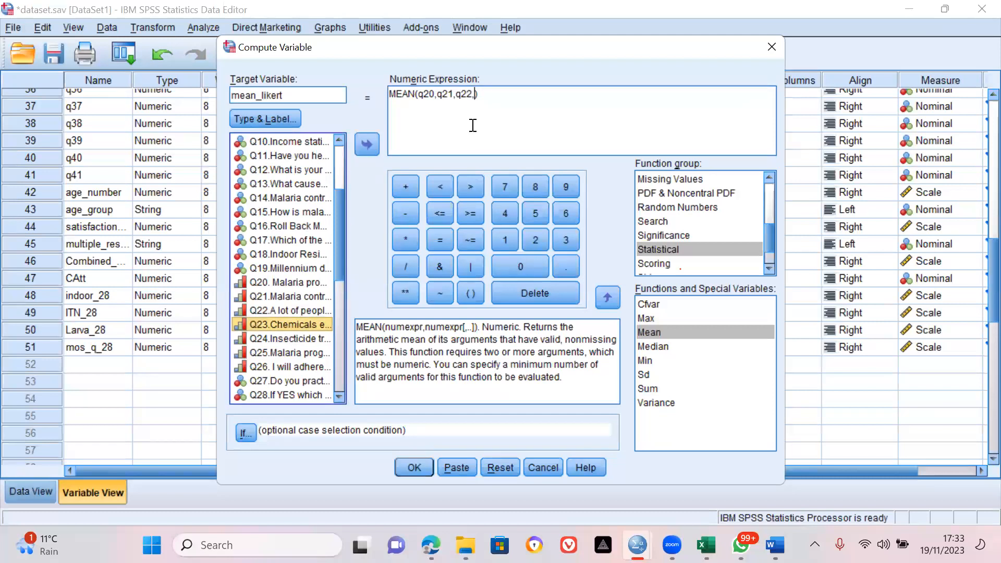
click(371, 143)
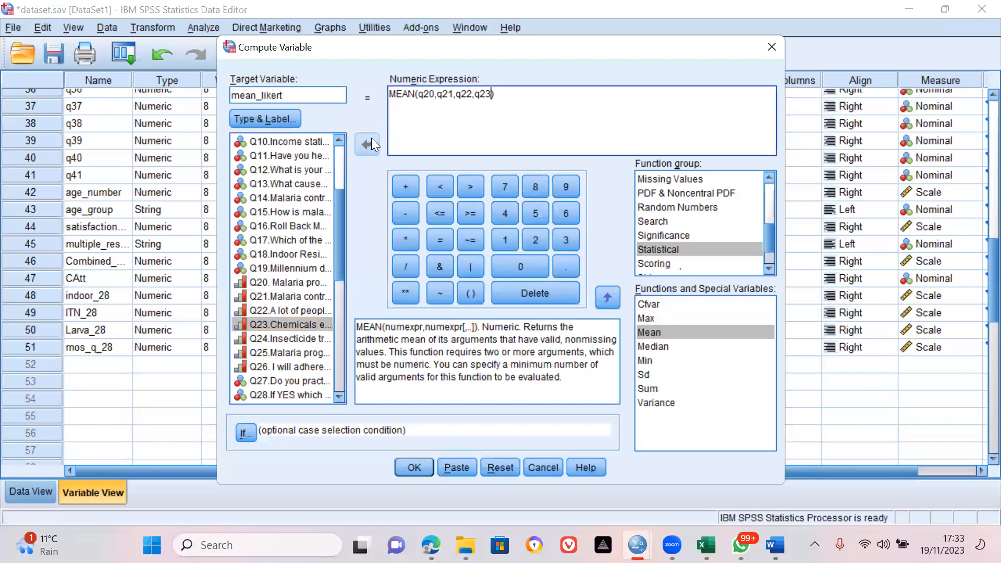
text(,)
click(287, 339)
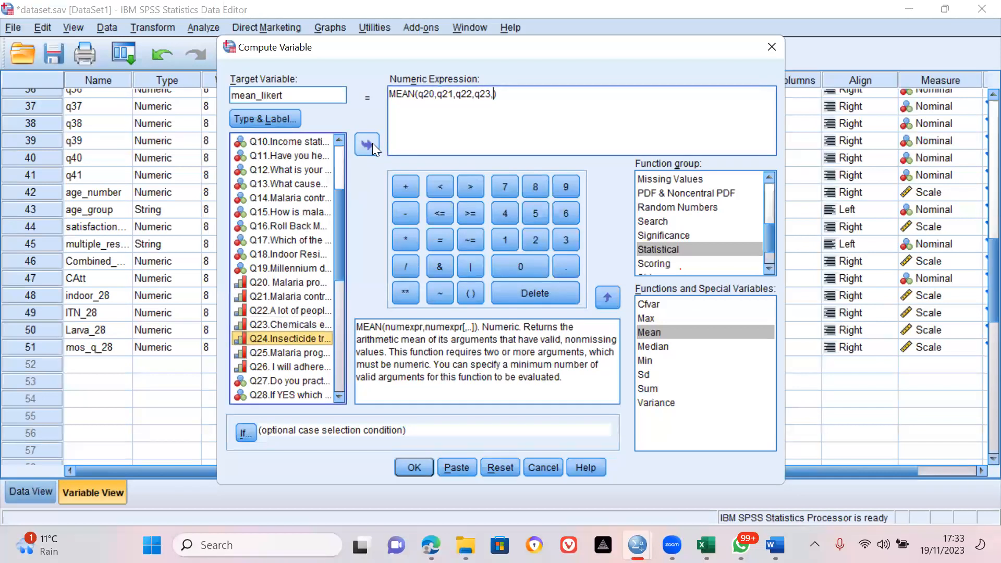
click(373, 143)
Step: Add Q25 and Q26 to the comma-separated MEAN arguments, with a comma after q26
text(,)
click(297, 353)
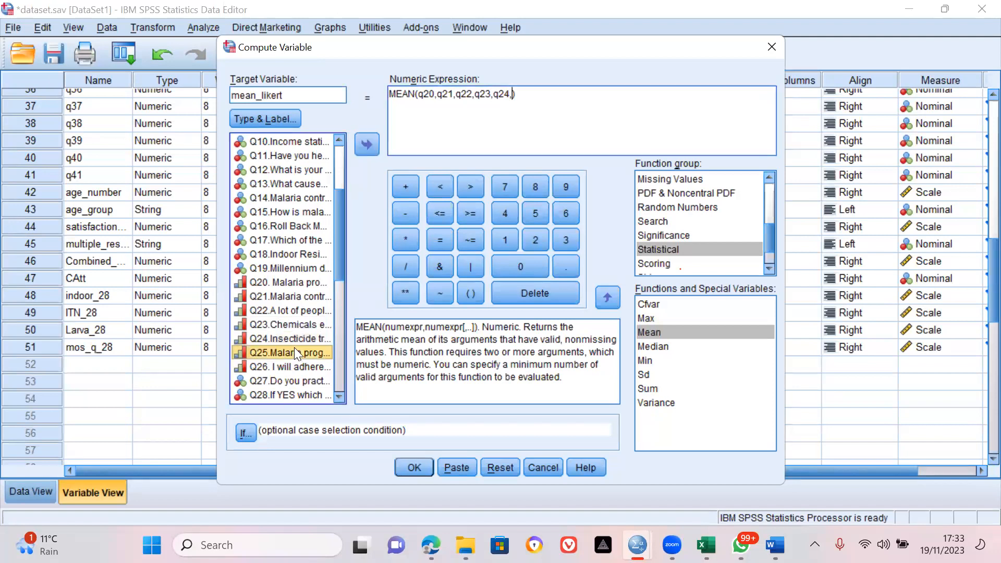
click(369, 145)
text(,)
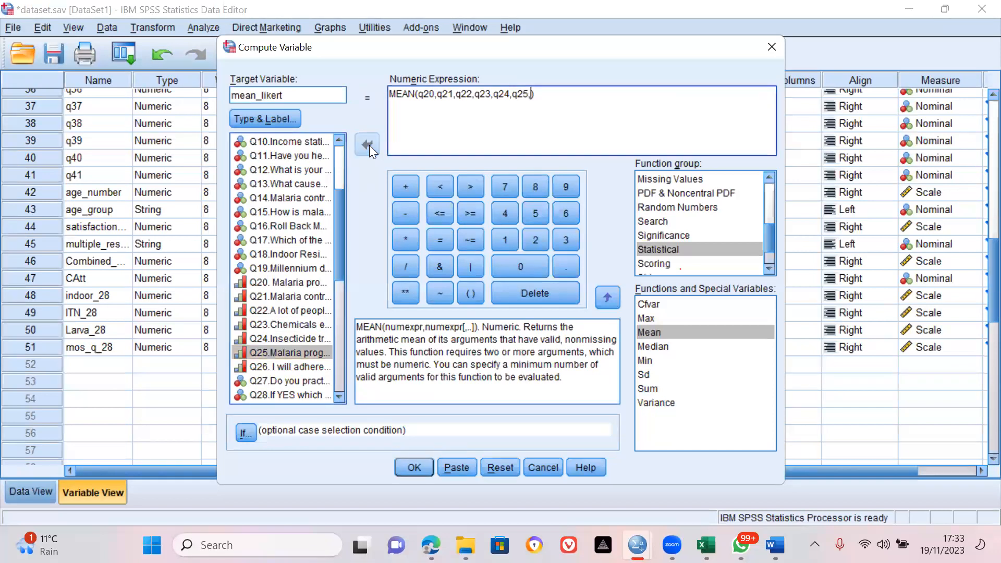
click(282, 367)
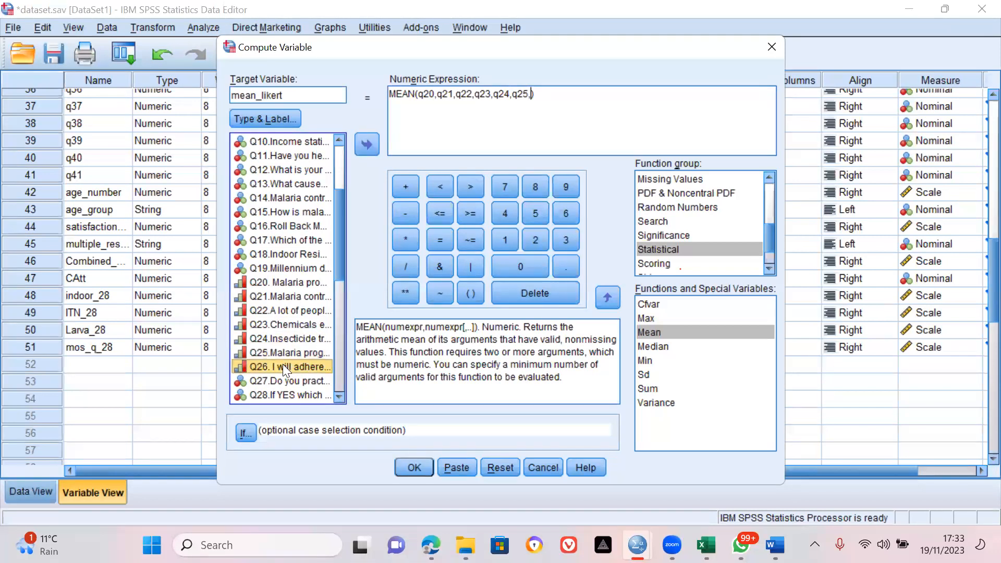
click(369, 139)
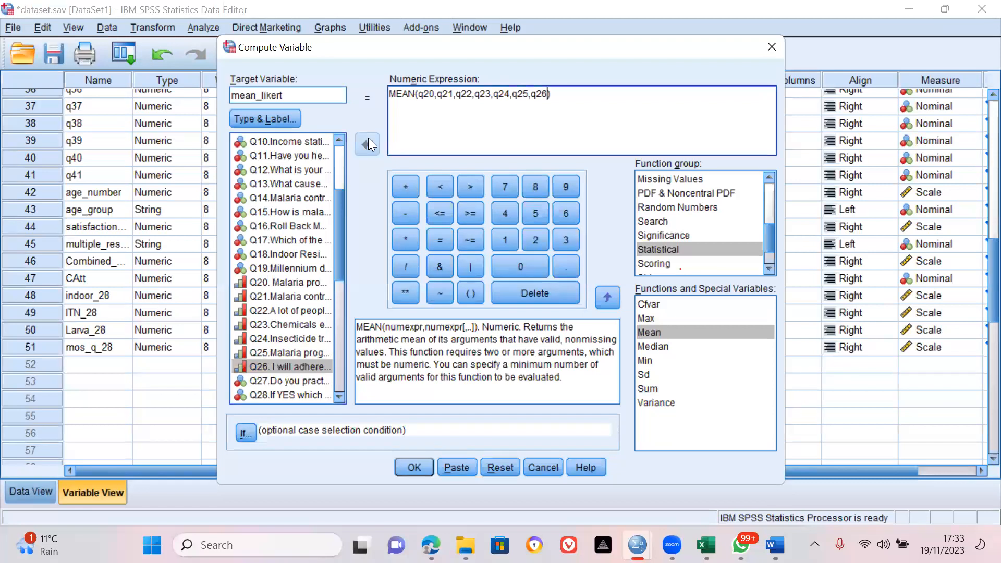
text(,)
Step: Rename the target variable as mean_attitude
key(BackSpace)
key(BackSpace)
key(BackSpace)
key(BackSpace)
key(BackSpace)
text(att)
key(BackSpace)
key(BackSpace)
key(BackSpace)
key(BackSpace)
text(attitude)
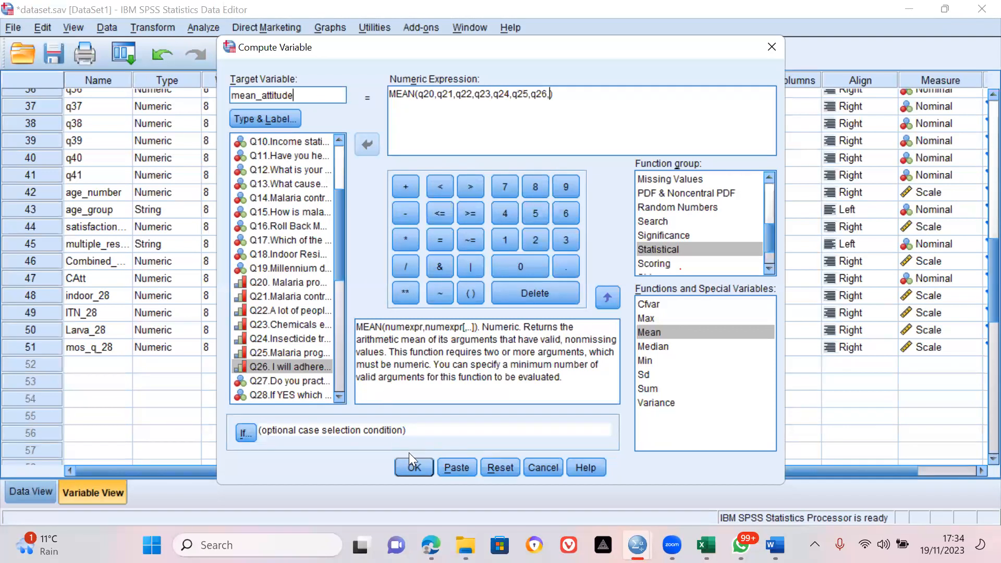
Step: Try to run the computation, and remove the extra comma after q26 so the expression reads MEAN(q20,q21,q22,q23,q24,q25,q26)
click(413, 467)
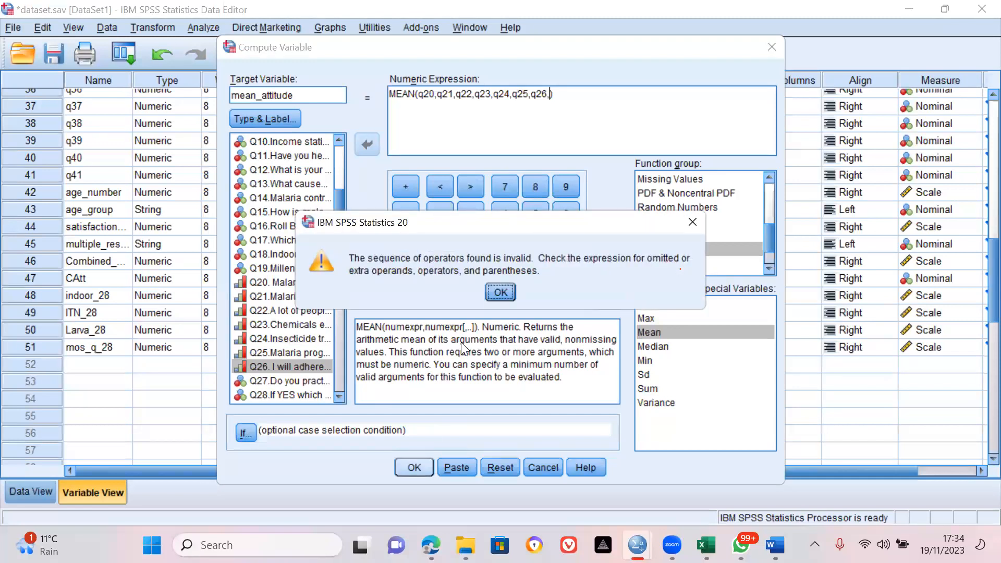
click(500, 291)
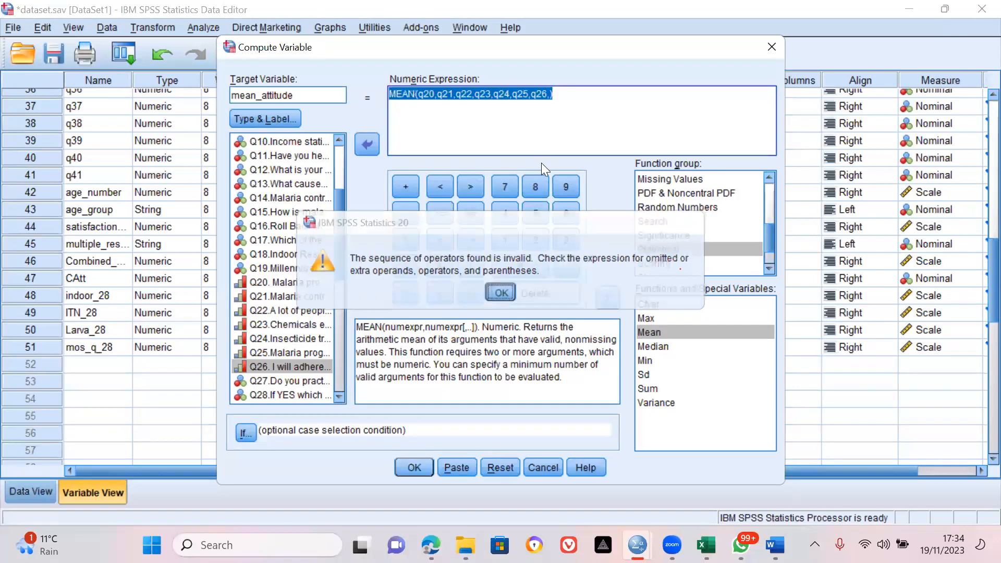
click(548, 95)
key(BackSpace)
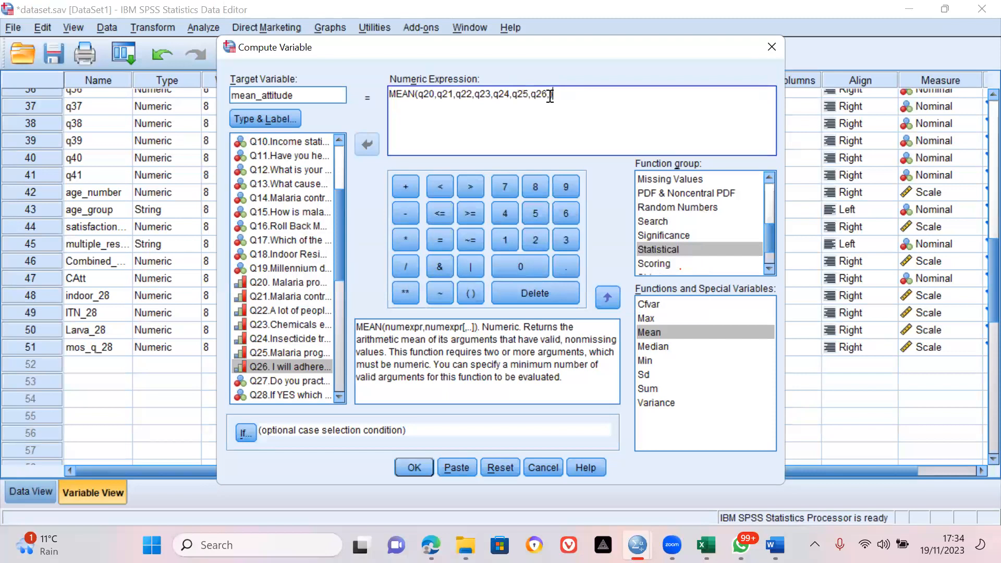
text(,)
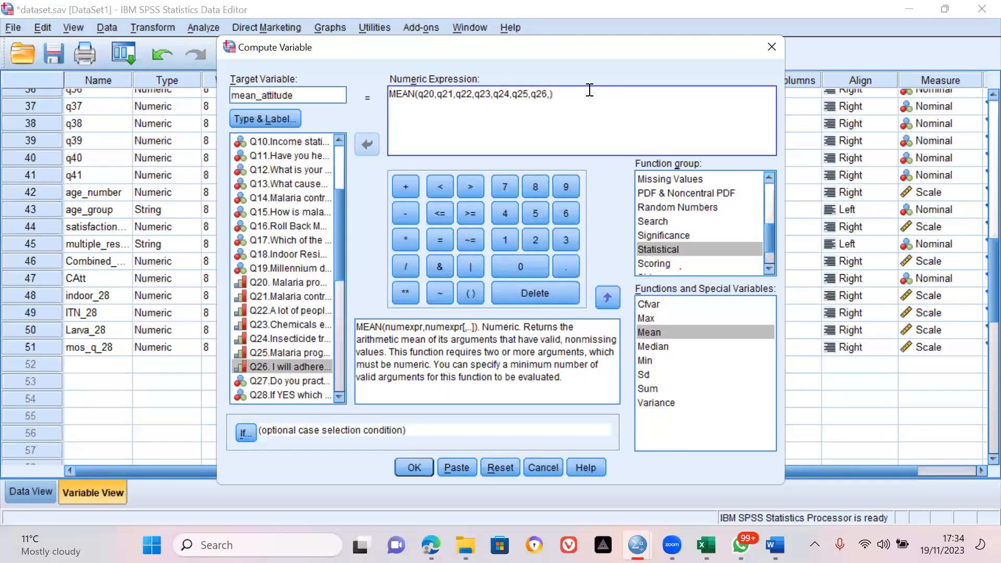
key(BackSpace)
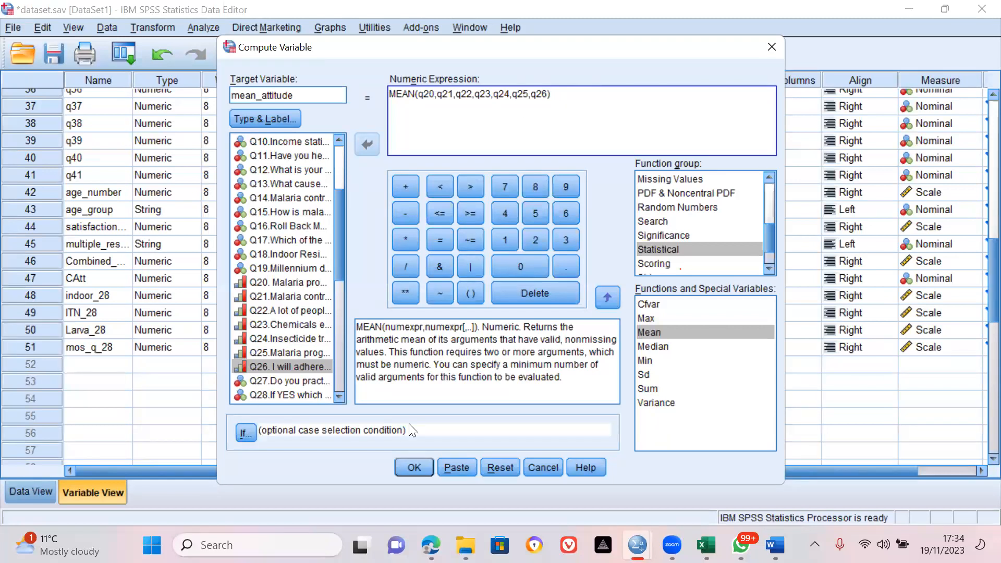
Step: Compute mean_attitude as MEAN(q20,q21,q22,q23,q24,q25,q26) and close the output viewer without saving its contents
key(Return)
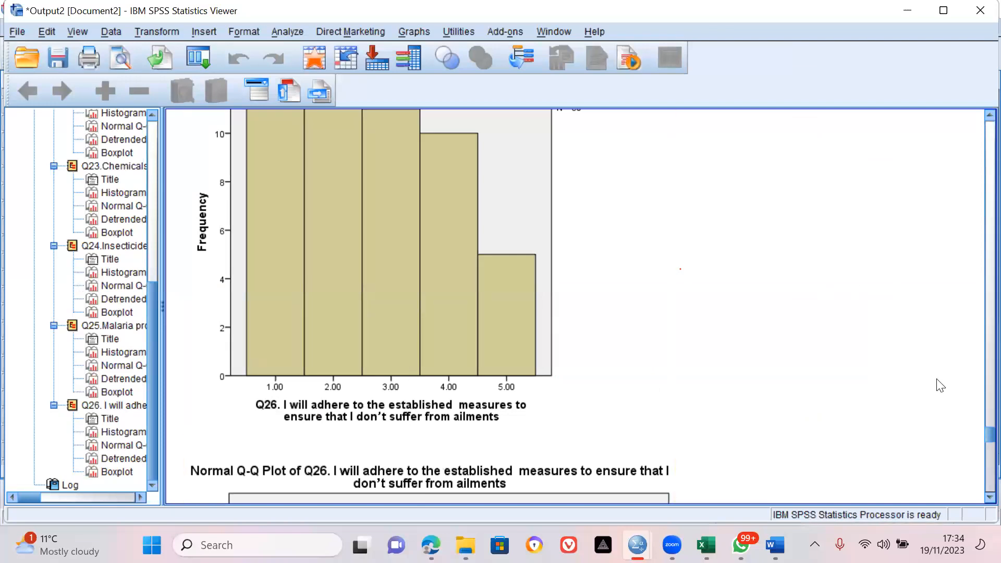
scroll(980, 448, down, 8)
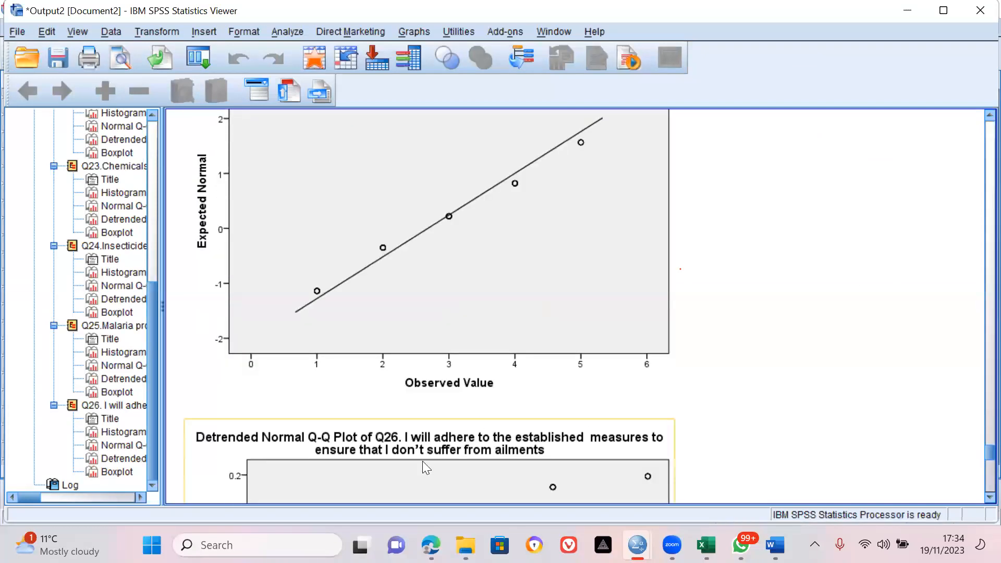
click(980, 11)
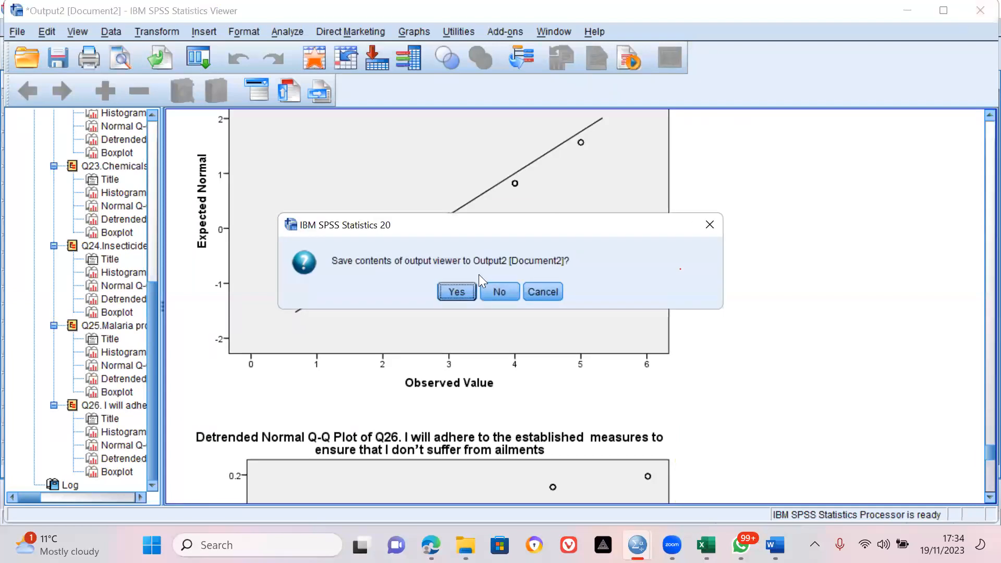
click(498, 290)
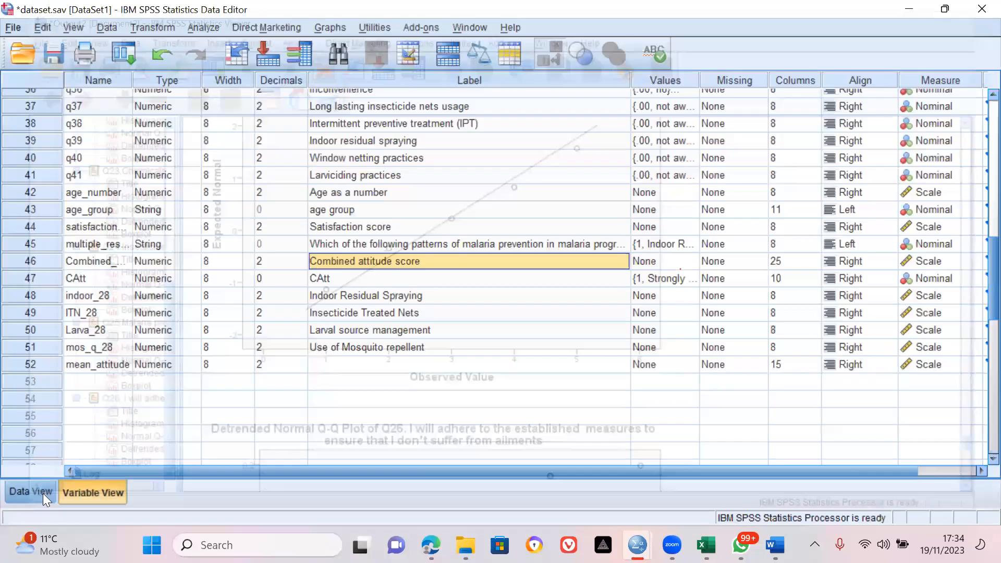
Step: Show the dataset's case values and bring the mean_attitude column into view alongside Combined_attitude_score
click(26, 490)
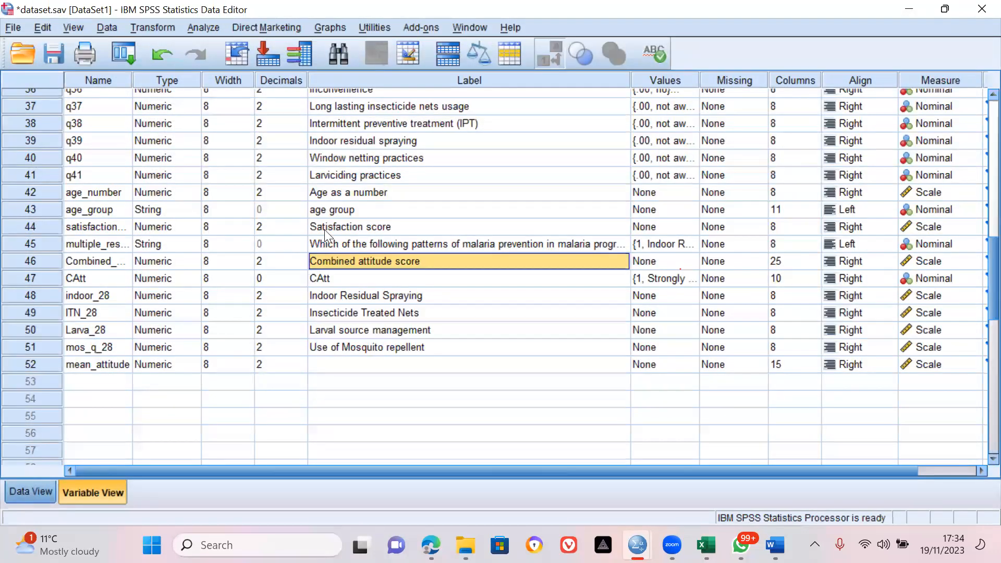
click(491, 104)
key(Right)
key(Right)
key(Right)
key(Right)
key(Right)
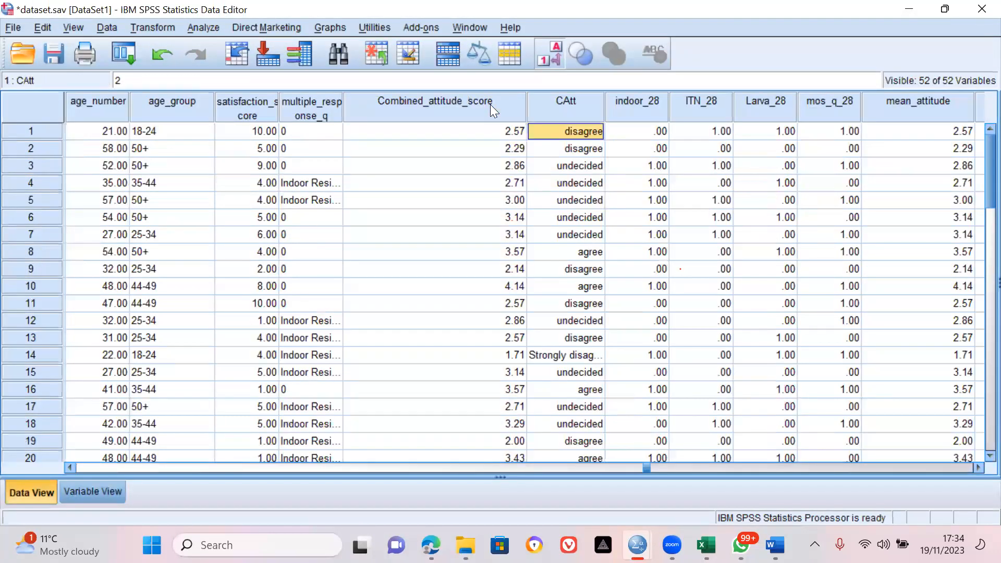
key(Right)
key(Right)
key(Right)
key(Right)
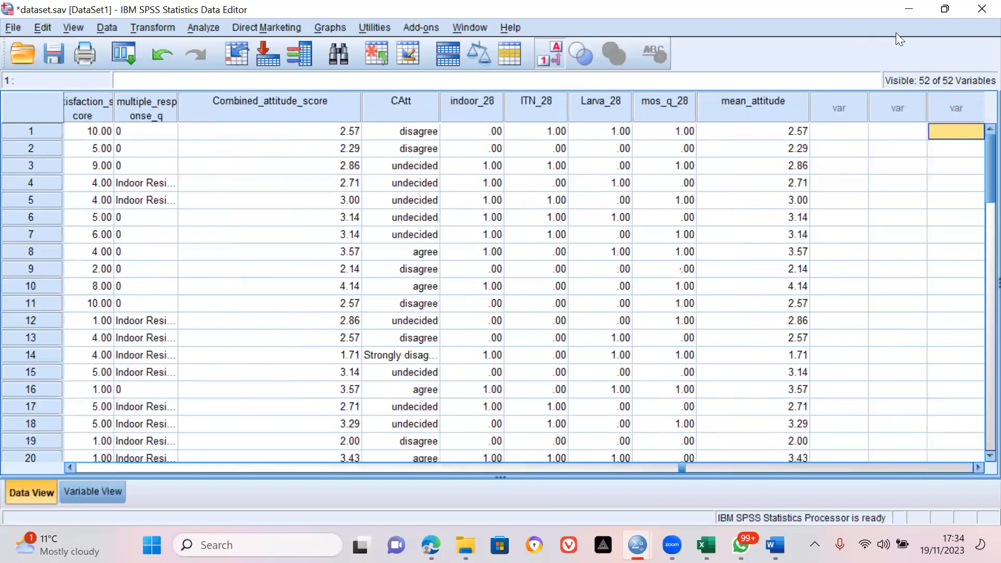
Step: Examine the mean_attitude values case by case through the dataset, comparing them with the Combined_attitude_score column
click(786, 130)
key(Down)
key(Down)
key(Down)
key(Down)
key(Down)
key(Down)
key(Down)
key(Down)
key(Down)
key(Down)
key(Down)
key(Down)
key(Down)
key(Down)
key(Down)
key(Down)
key(Down)
key(Down)
key(Down)
key(Down)
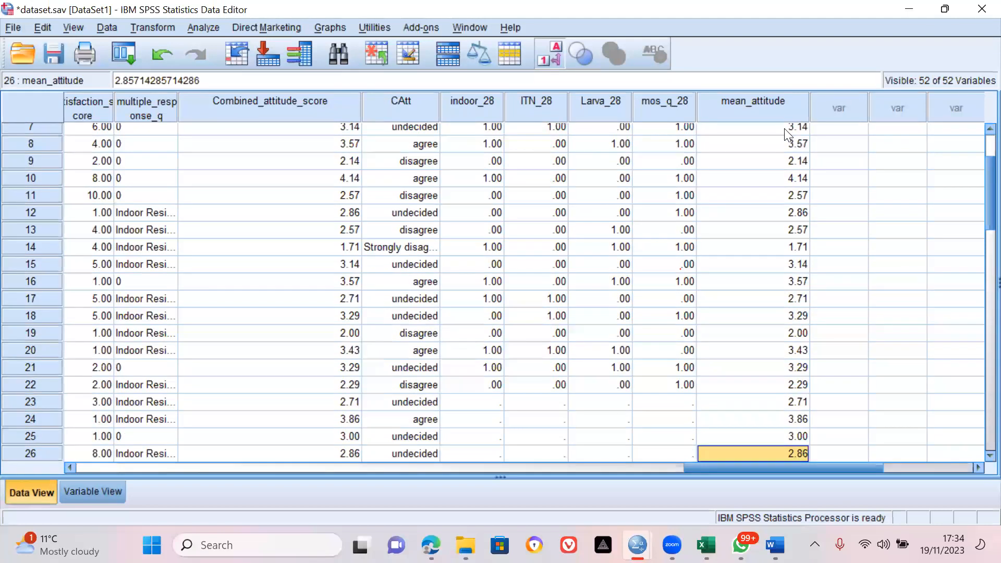
key(Down)
key(Down)
key(Down)
key(Down)
key(Down)
key(Down)
key(Down)
key(Down)
key(Down)
key(Down)
key(Down)
key(Down)
key(Down)
key(Down)
key(Down)
key(Down)
key(Down)
key(Down)
key(Down)
key(Down)
key(Up)
key(Up)
key(Up)
key(Up)
key(Up)
key(Up)
key(Up)
key(Up)
key(Up)
key(Up)
key(Up)
key(Up)
key(Up)
key(Up)
key(Up)
key(Up)
key(Up)
key(Up)
key(Up)
key(Up)
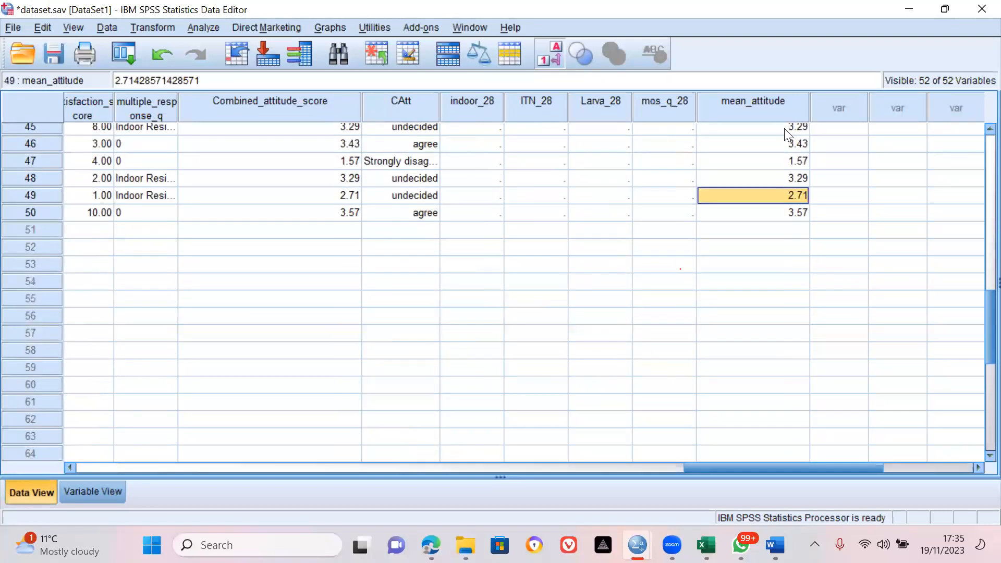
key(Up)
key(Up)
key(Up)
key(Up)
key(Up)
key(Up)
key(Up)
key(Up)
key(Up)
key(Up)
key(Up)
key(Up)
key(Up)
key(Up)
key(Up)
key(Up)
key(Up)
key(Up)
key(Up)
key(Up)
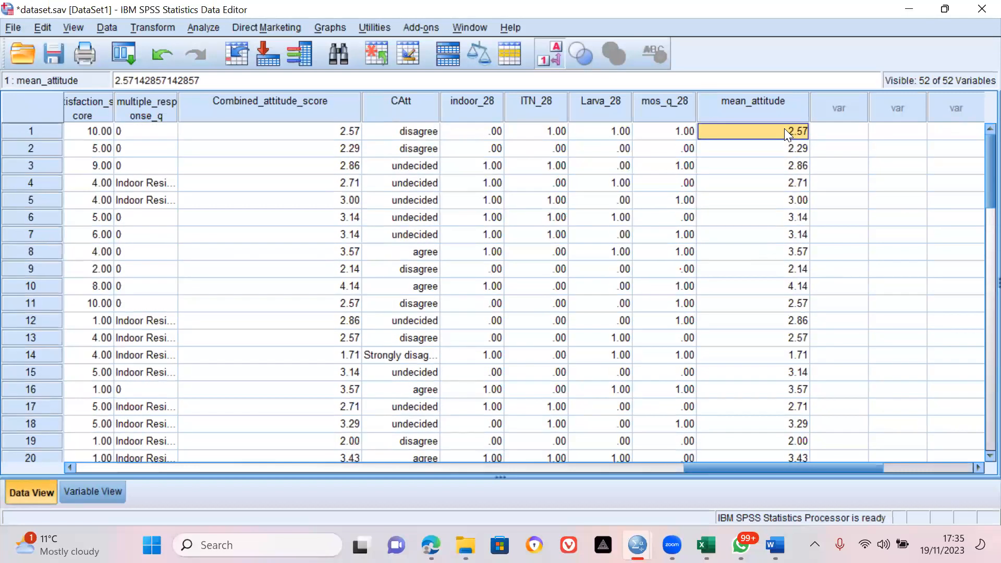
key(Down)
key(Down)
key(Down)
key(Down)
key(Down)
key(Down)
key(Down)
key(Down)
key(Down)
key(Down)
key(Down)
key(Down)
key(Down)
key(Down)
key(Down)
key(Down)
key(Down)
key(Down)
key(Down)
key(Down)
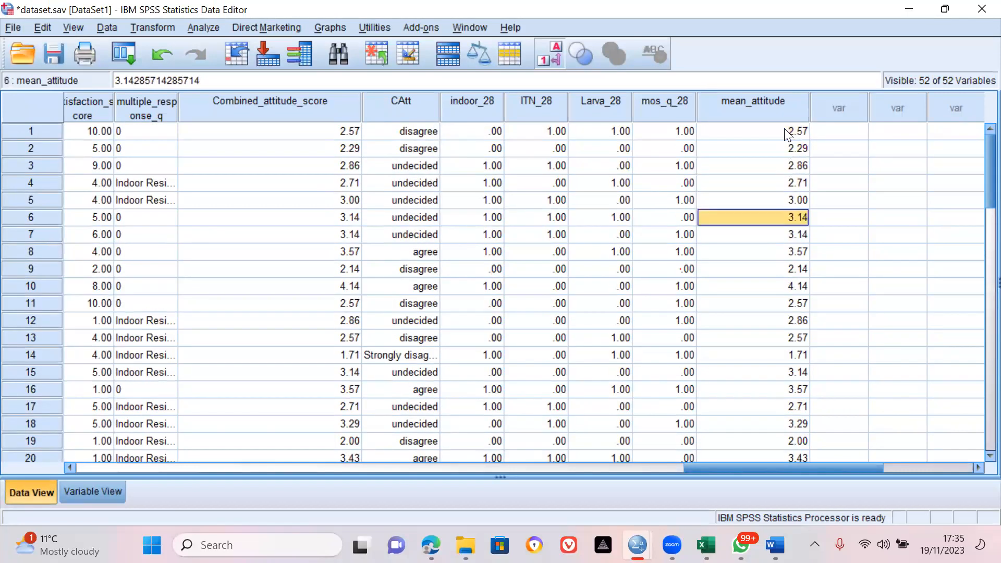
key(Down)
key(Down)
key(Down)
key(Down)
key(Down)
key(Down)
key(Down)
key(Down)
key(Down)
key(Down)
key(Down)
key(Down)
key(Down)
key(Down)
key(Down)
key(Down)
key(Down)
key(Down)
key(Down)
key(Down)
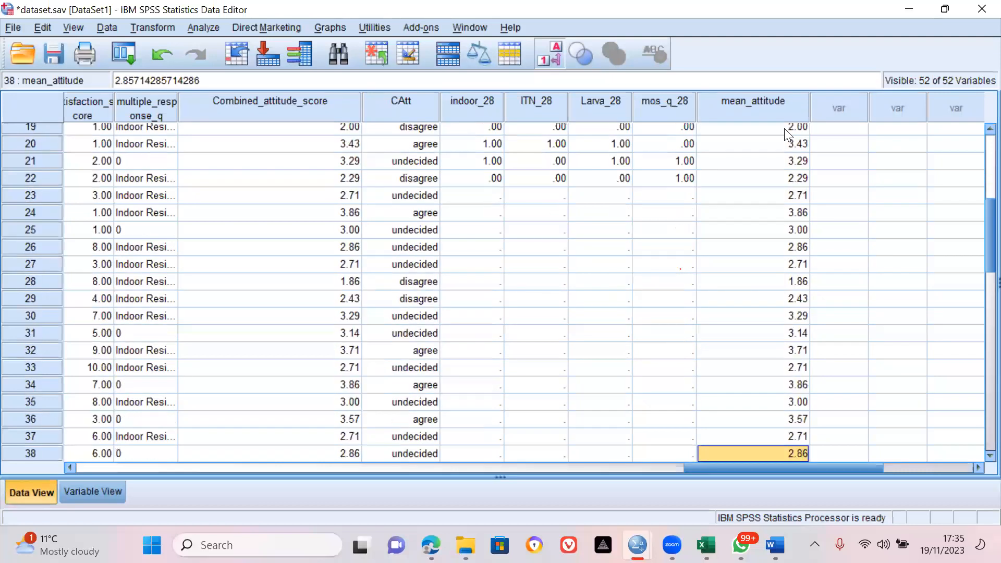
key(Down)
key(Down)
key(Down)
key(Down)
key(Down)
key(Down)
key(Down)
key(Down)
key(Down)
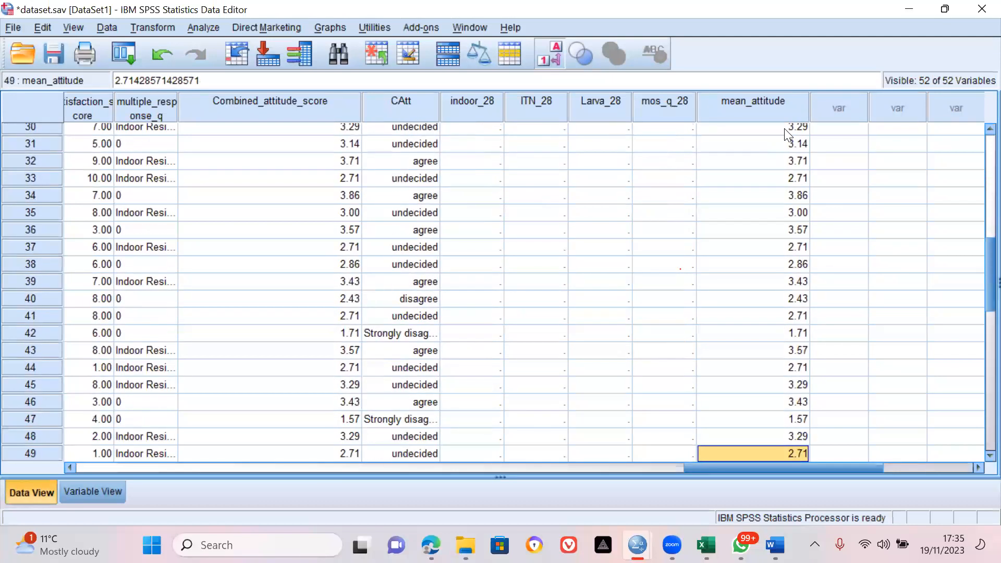
Step: Review the mean_attitude values from case 49 back to the first case against the Combined_attitude_score column
key(Up)
key(Up)
key(Up)
key(Up)
key(Up)
key(Up)
key(Up)
key(Up)
key(Up)
key(Up)
key(Up)
key(Up)
key(Up)
key(Up)
key(Up)
key(Up)
key(Up)
key(Up)
key(Up)
key(Up)
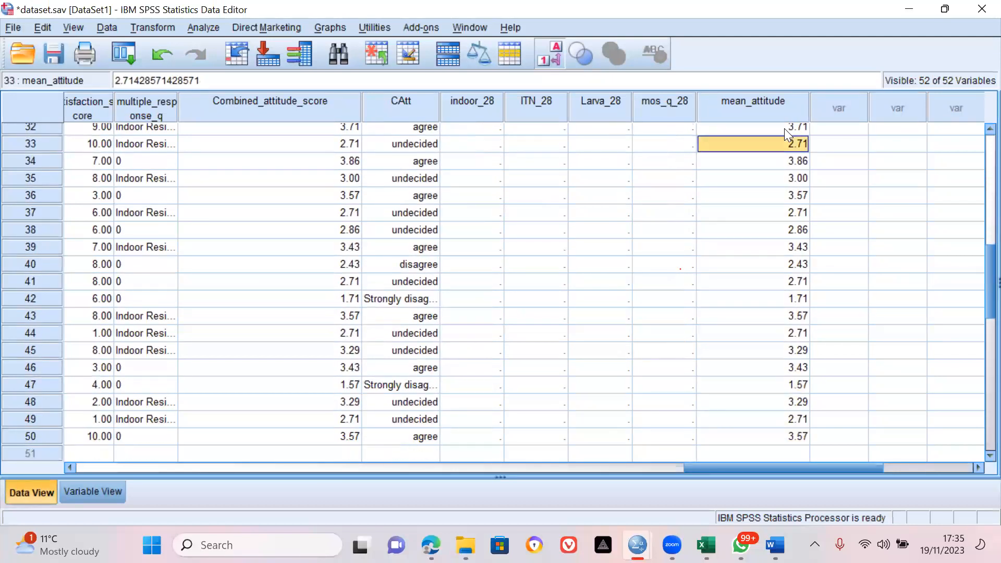
key(Up)
key(Up)
key(Up)
key(Up)
key(Up)
key(Up)
key(Up)
key(Up)
key(Up)
key(Up)
key(Up)
key(Up)
key(Up)
key(Up)
key(Up)
key(Up)
key(Up)
key(Up)
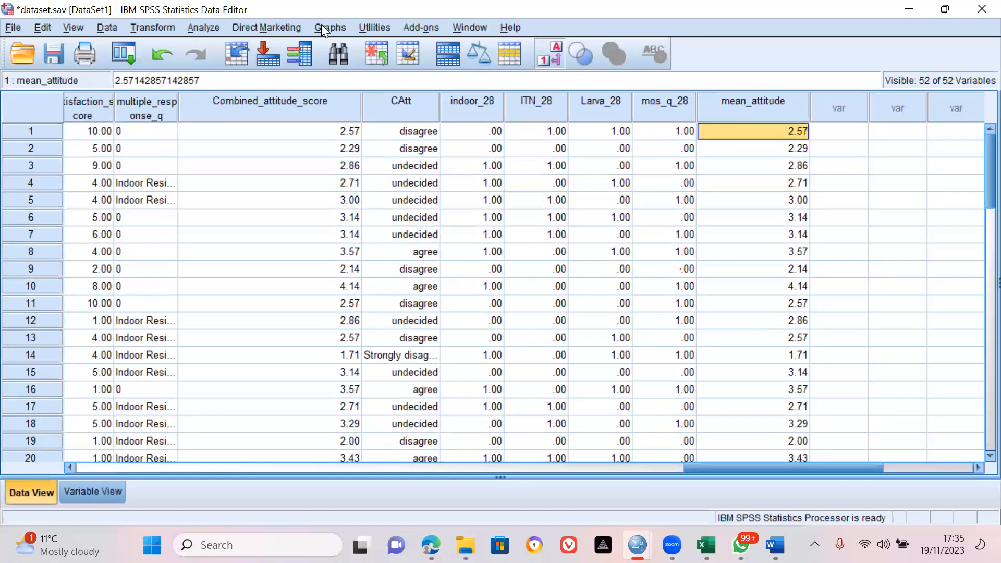
Step: Start another variable computation and name the target variable median_attitude
click(150, 27)
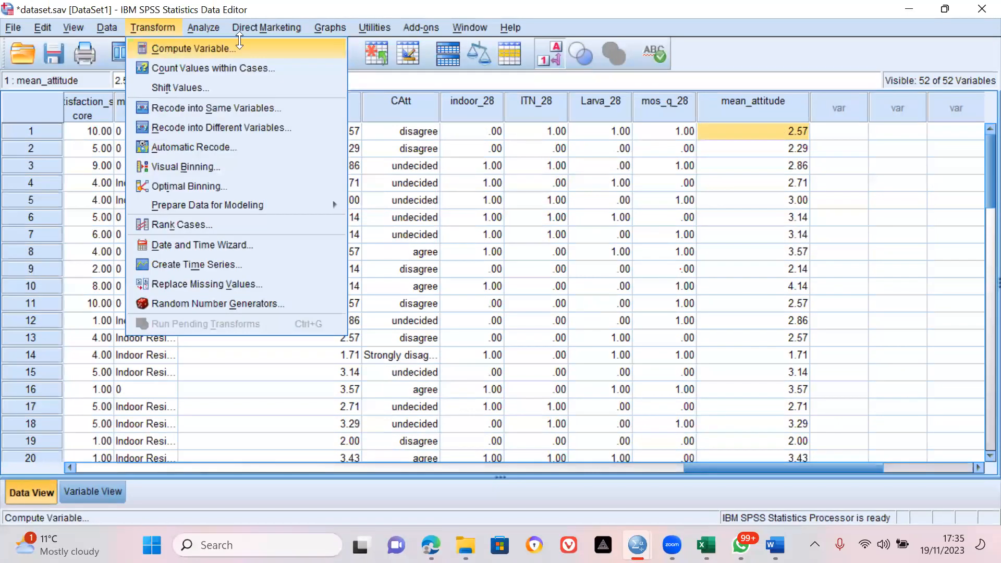
click(156, 47)
click(258, 94)
key(BackSpace)
key(BackSpace)
text(dian_attitude)
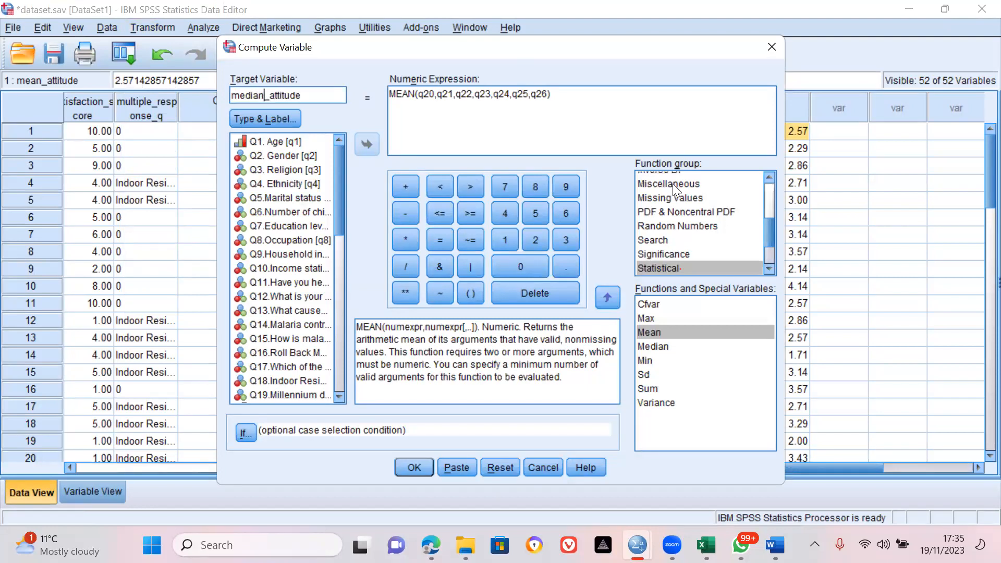
Step: Replace the MEAN function with the statistical Median function so the expression reads Median(q20,q21,q22,q23,q24,q25,q26)
double_click(407, 95)
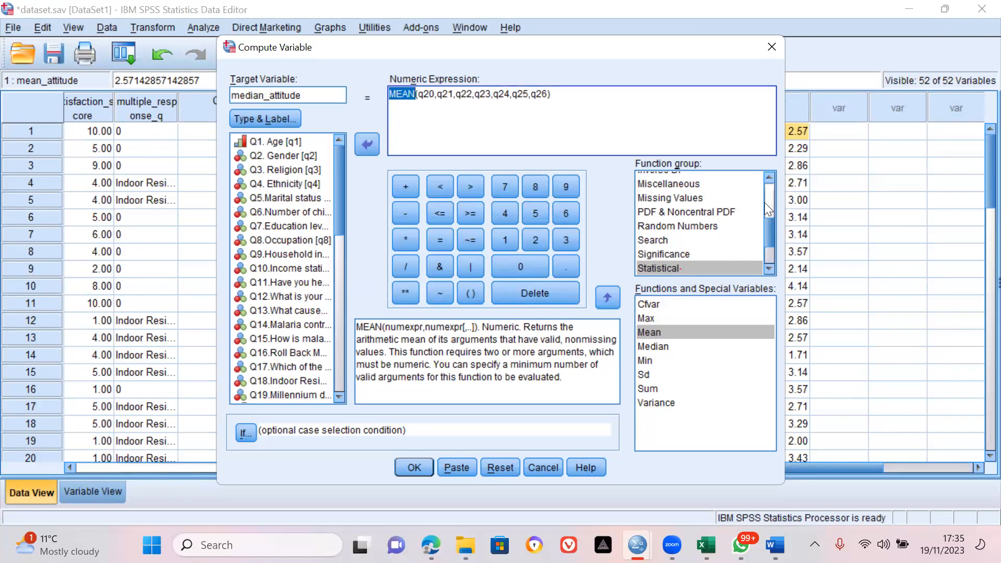
click(770, 268)
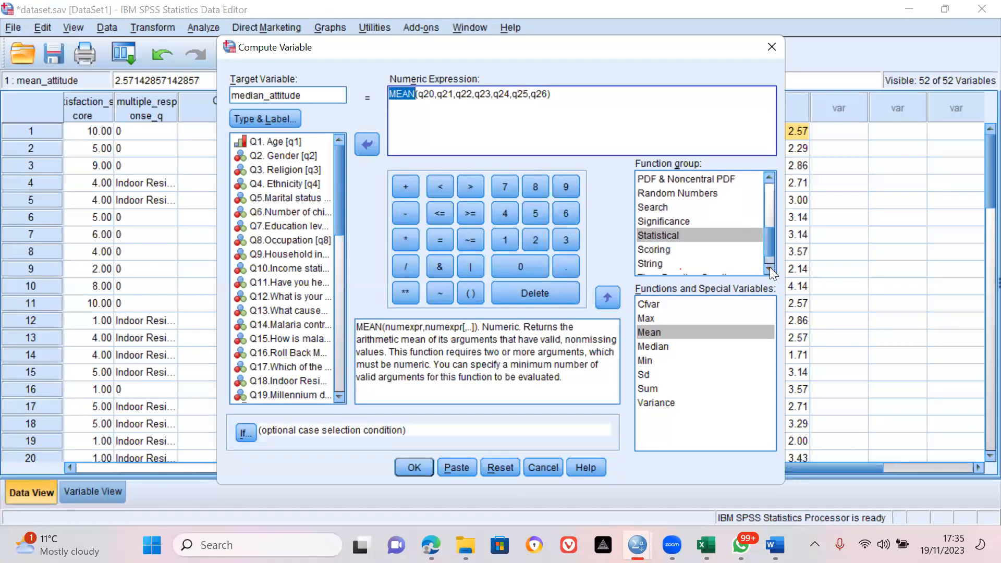
click(769, 268)
click(660, 219)
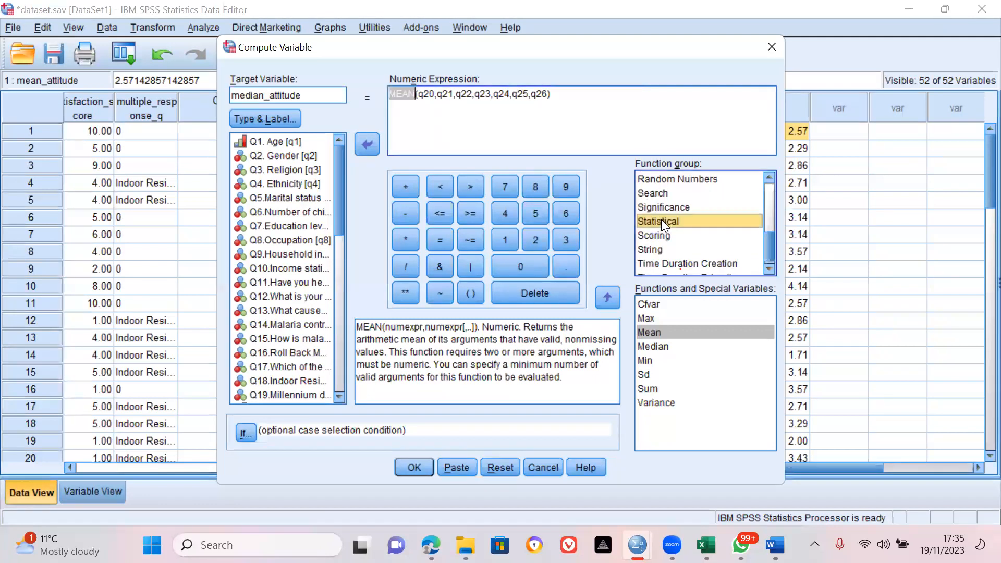
click(661, 348)
double_click(659, 346)
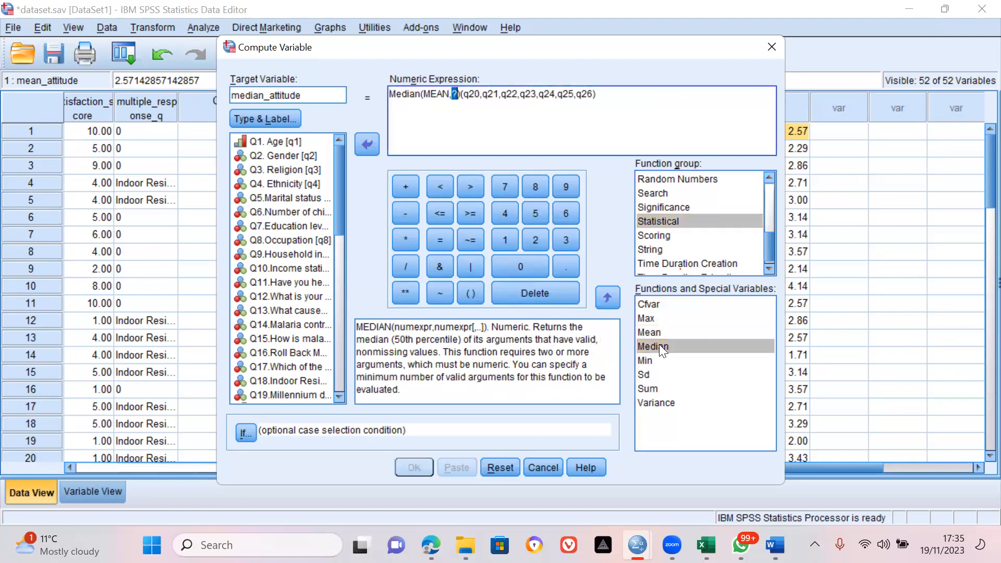
click(461, 95)
key(BackSpace)
key(BackSpace)
key(BackSpace)
key(BackSpace)
key(BackSpace)
key(BackSpace)
key(BackSpace)
key(BackSpace)
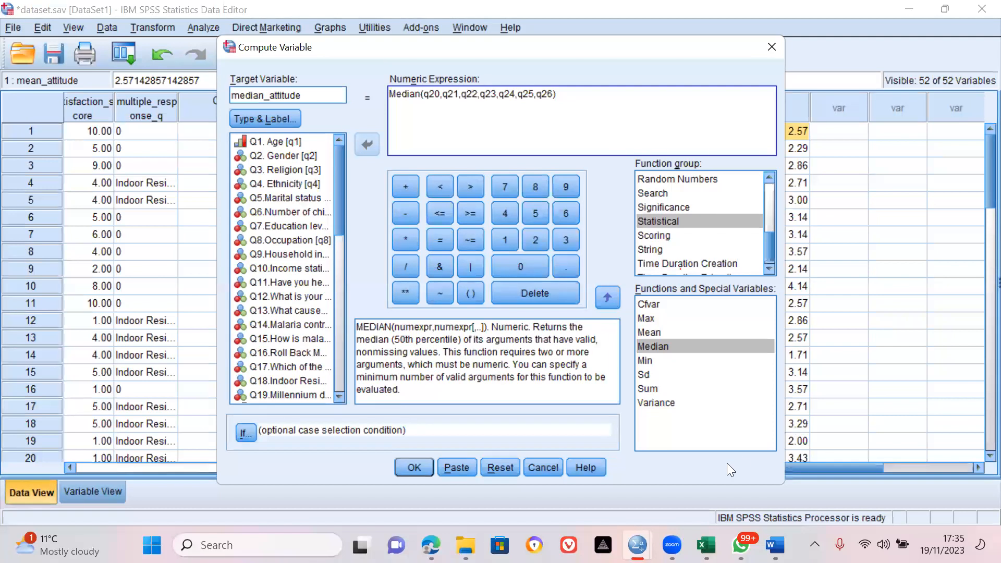
Step: Run the median_attitude computation and close the output viewer without saving its contents
click(434, 461)
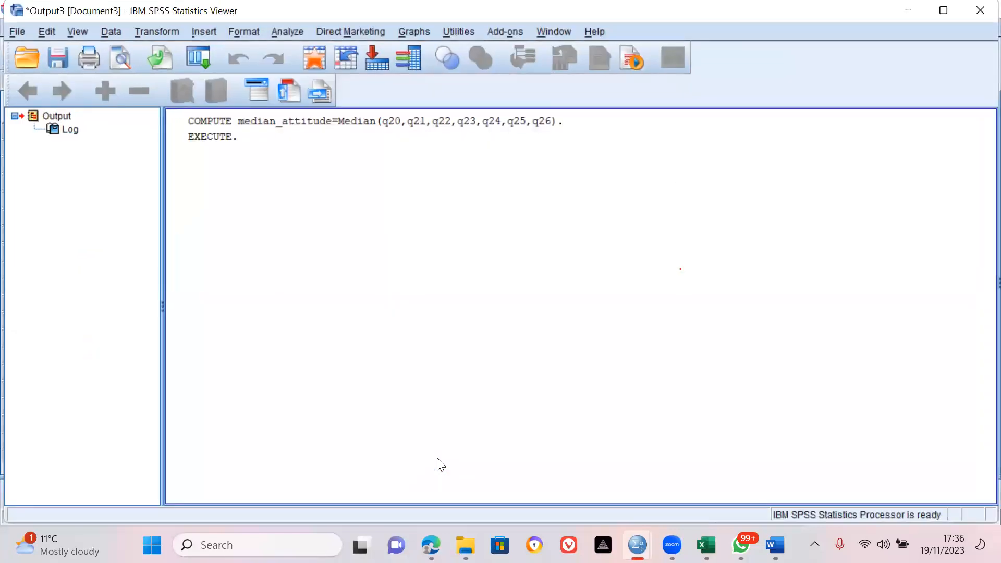
click(979, 12)
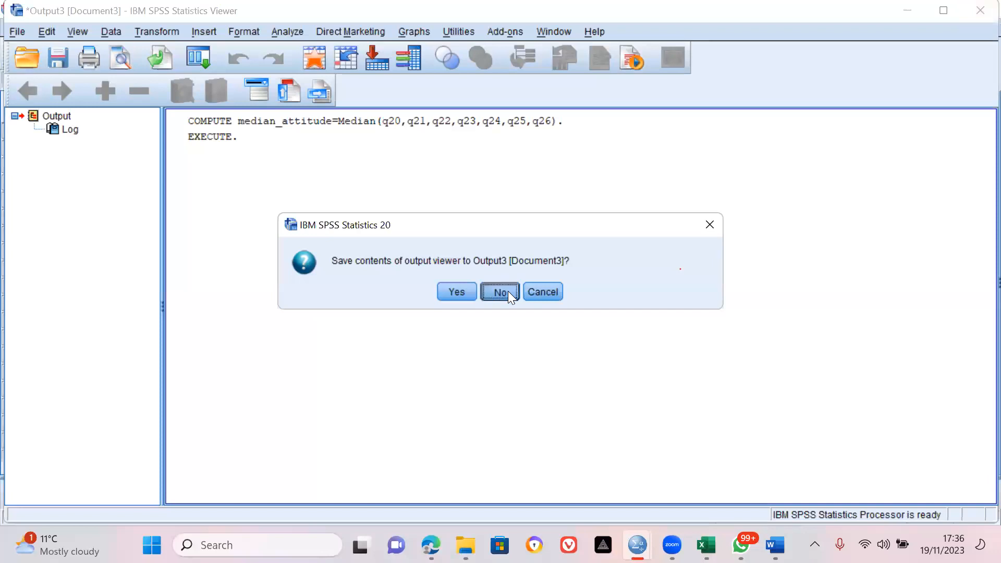
click(508, 292)
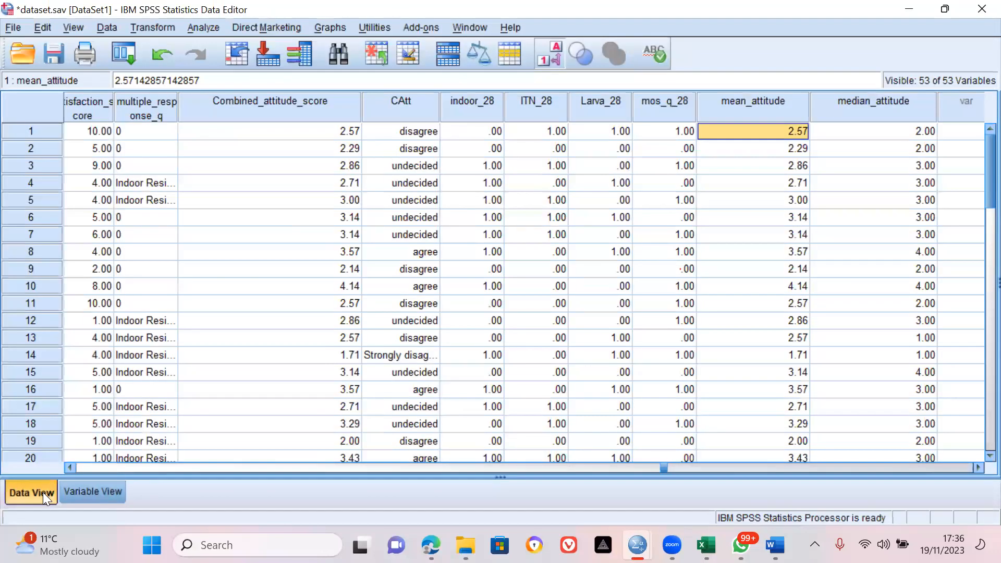
Step: Compare the median_attitude column with the mean_attitude column in the case values
click(899, 105)
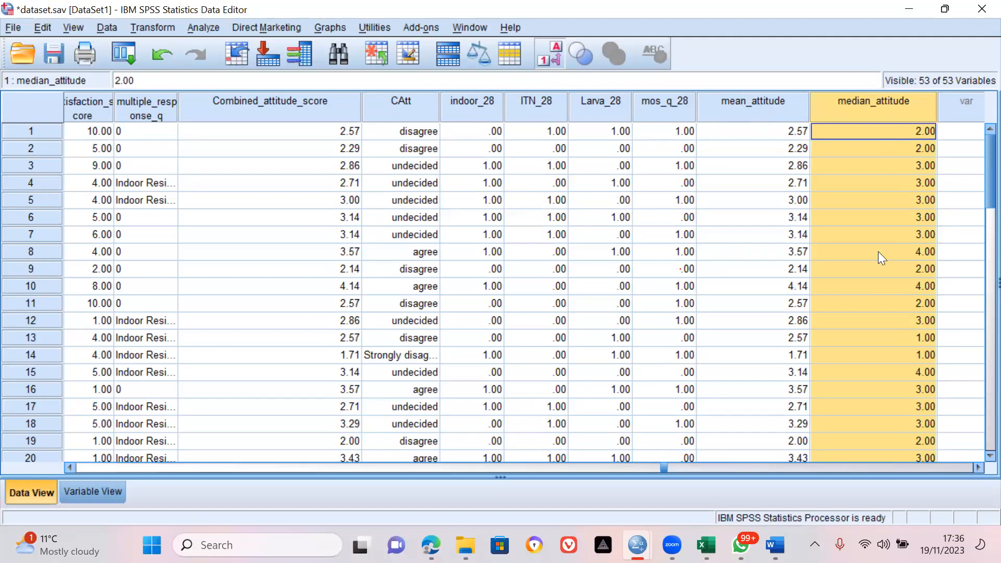
click(769, 102)
click(878, 102)
click(756, 101)
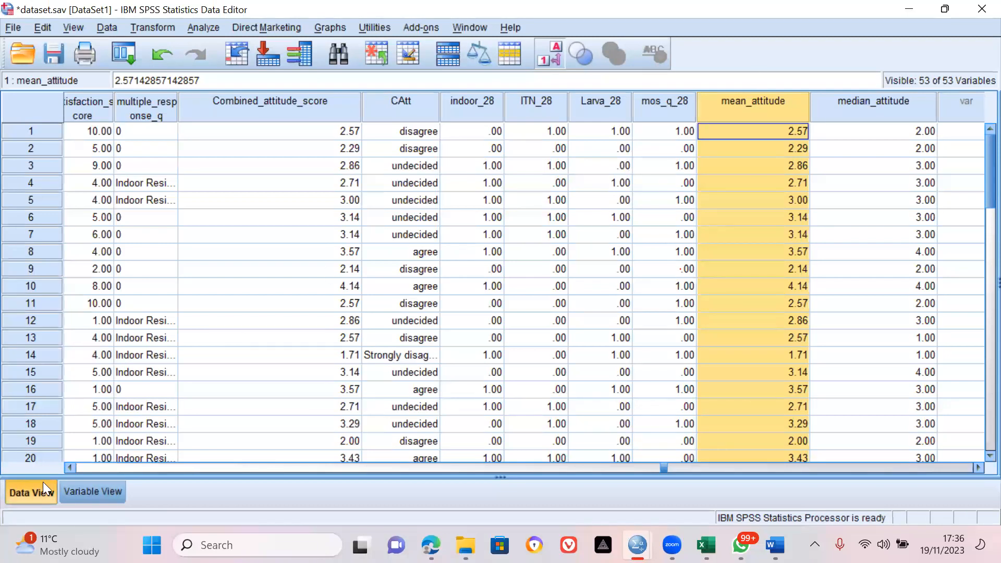
Step: In the variable definitions, label mean_attitude as "Mean attitude" and median_attitude as "Median attitude"
click(87, 493)
click(83, 384)
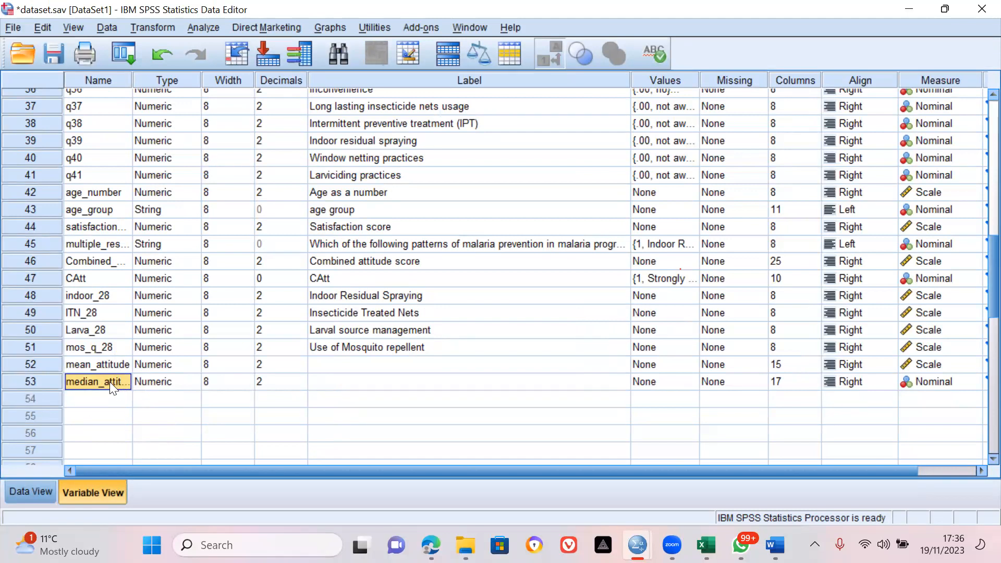
click(106, 365)
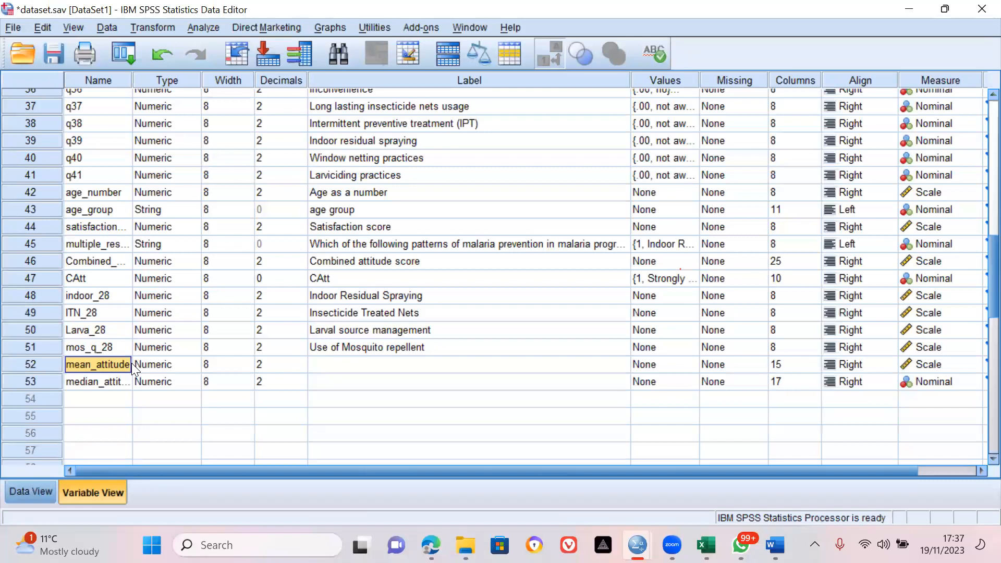
click(368, 363)
click(368, 362)
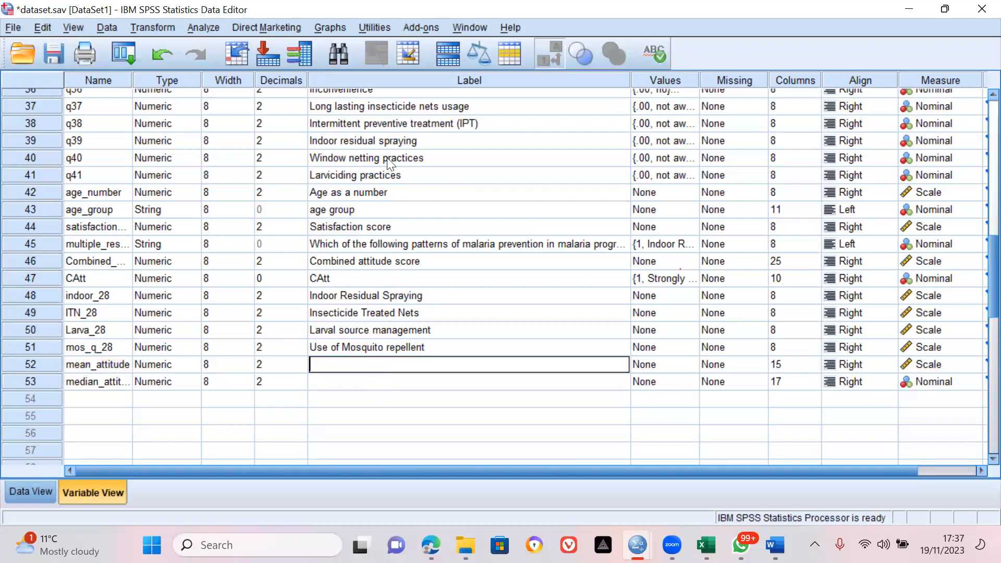
text(Mean attitude)
click(330, 384)
text(Median atti)
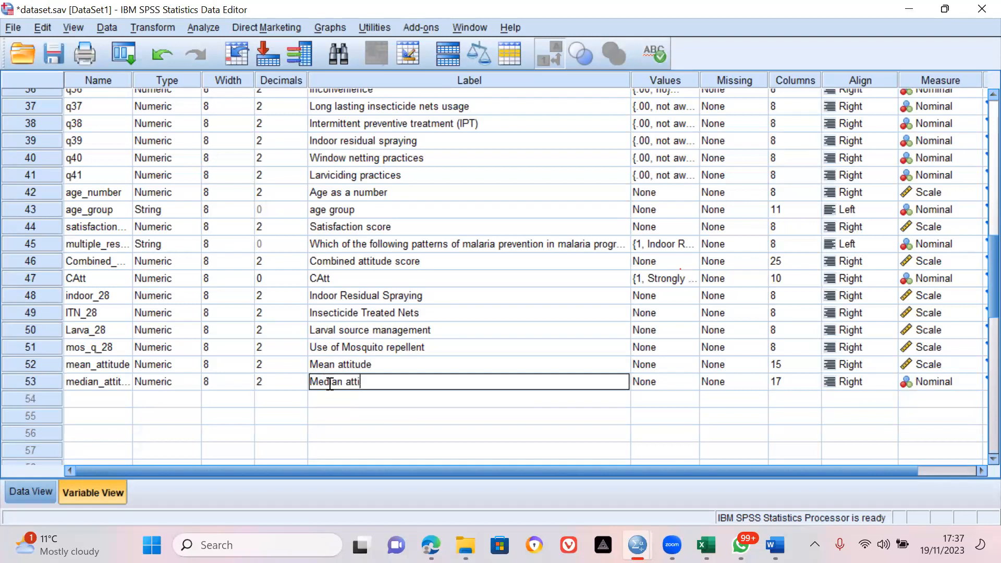
text(tude)
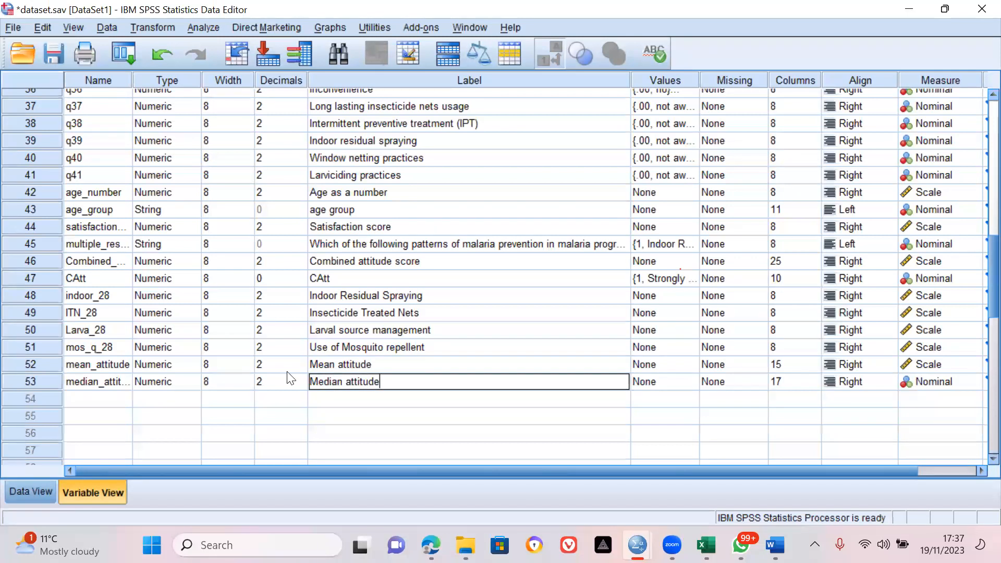
click(286, 367)
click(356, 365)
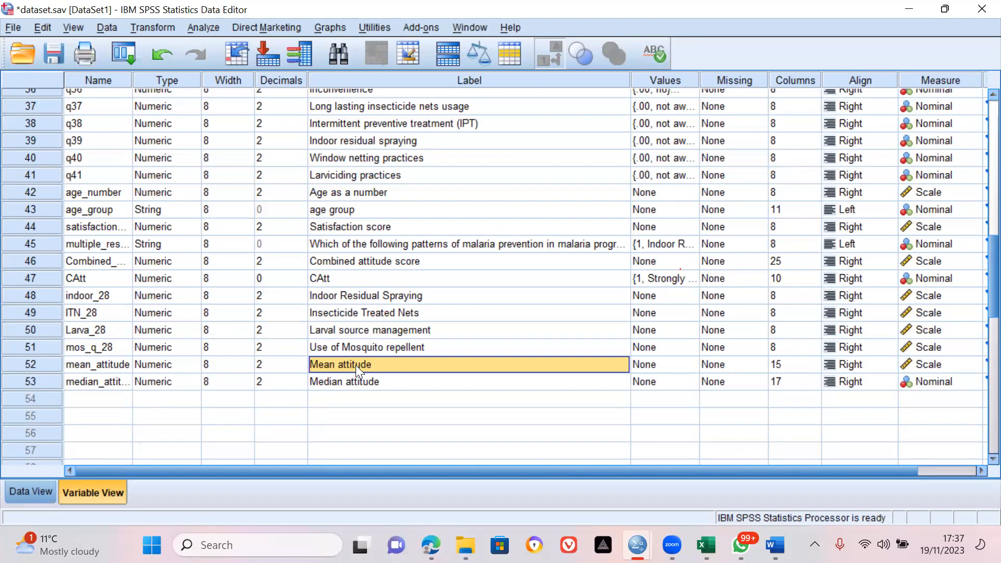
Step: Examine the value labels defined for the Gender variable q2 and leave them as they are
click(370, 212)
key(Up)
key(Up)
key(Up)
key(Up)
key(Up)
key(Up)
key(Up)
key(Up)
key(Up)
key(Up)
key(Up)
key(Up)
key(Up)
key(Up)
key(Up)
key(Up)
key(Up)
key(Up)
key(Up)
key(Up)
key(Up)
key(Up)
key(Up)
key(Up)
key(Up)
key(Up)
key(Up)
key(Up)
key(Up)
key(Up)
key(Up)
key(Up)
key(Up)
key(Up)
key(Up)
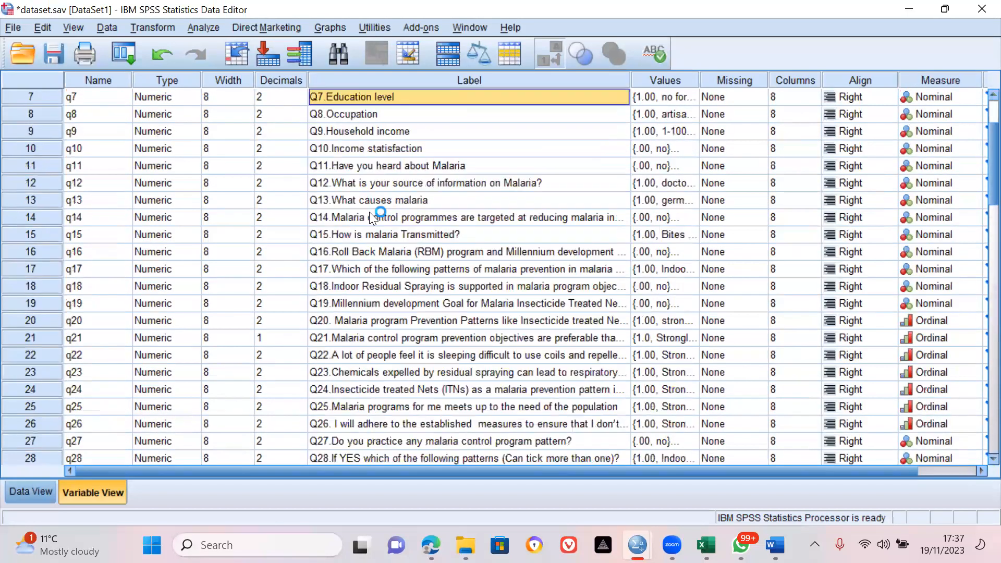
click(690, 114)
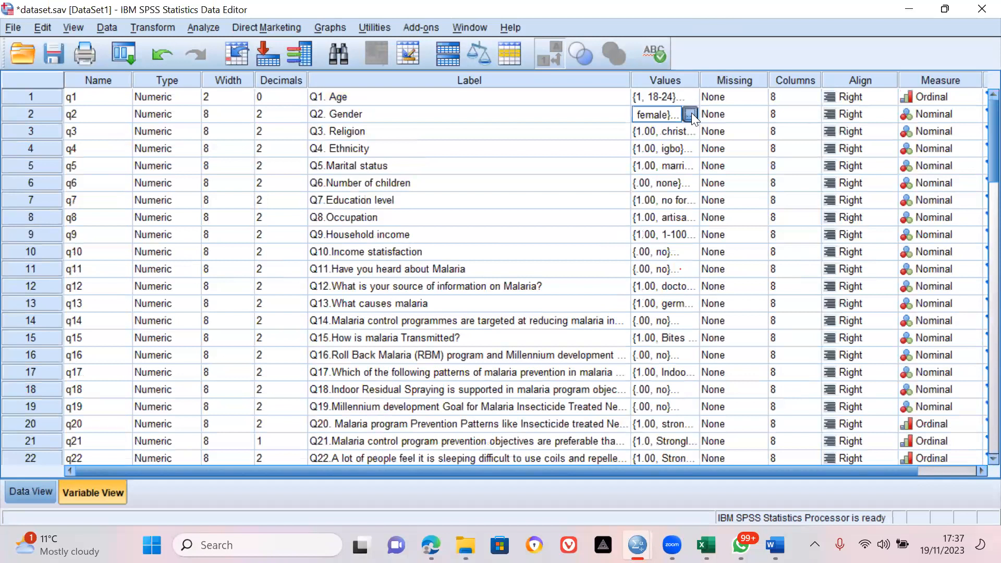
click(692, 113)
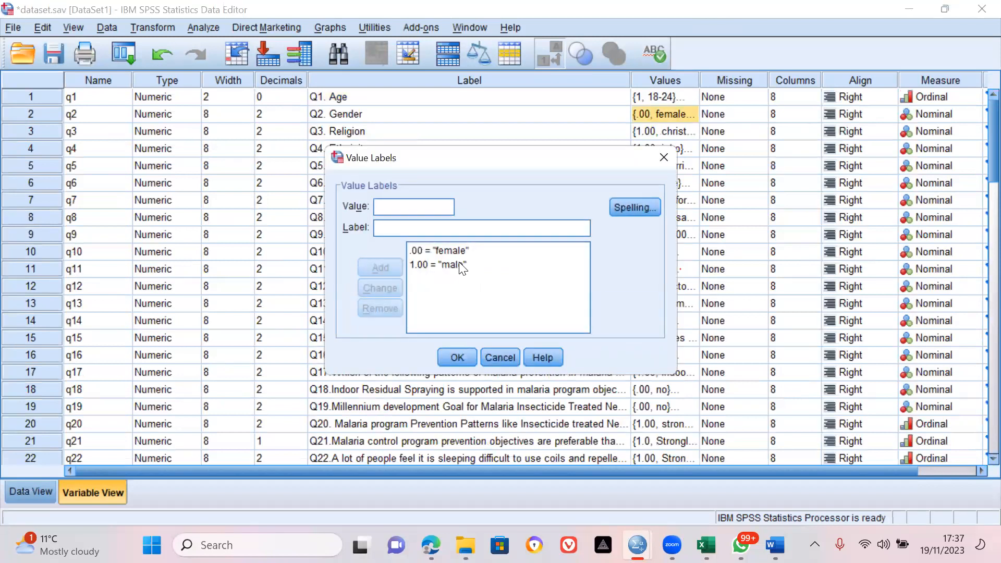
click(505, 357)
Step: Look through the variable definitions down to median_attitude, then return to the dataset's case values
key(Down)
key(Down)
key(Down)
key(Down)
key(Down)
key(Down)
key(Down)
key(Down)
key(Down)
key(Down)
key(Down)
key(Down)
key(Down)
key(Down)
key(Down)
key(Down)
key(Down)
key(Down)
key(Down)
key(Down)
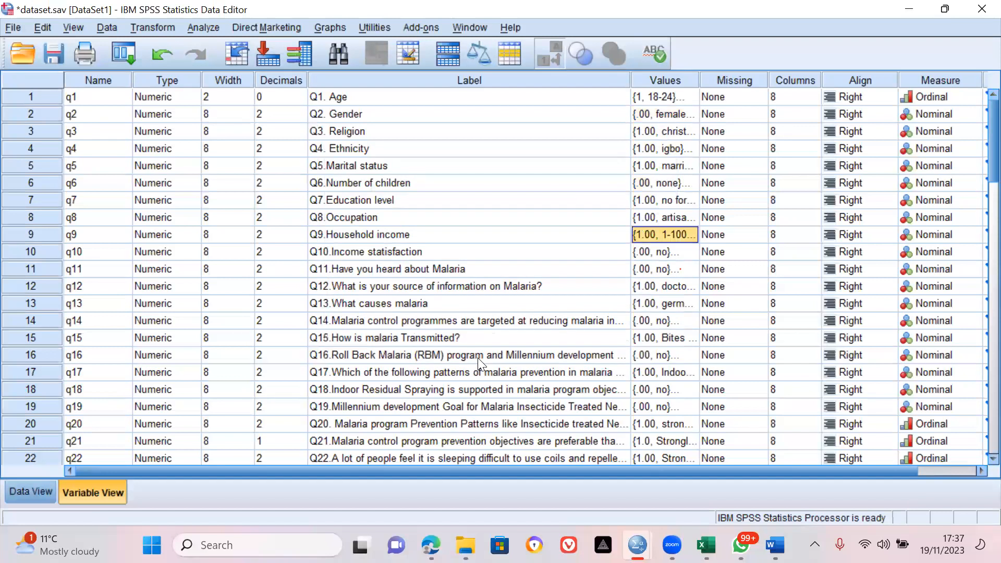
key(Down)
key(Down)
key(Down)
key(Down)
key(Down)
key(Down)
key(Down)
key(Down)
key(Down)
key(Down)
key(Down)
key(Down)
key(Down)
key(Down)
key(Down)
key(Down)
key(Down)
key(Down)
key(Down)
key(Down)
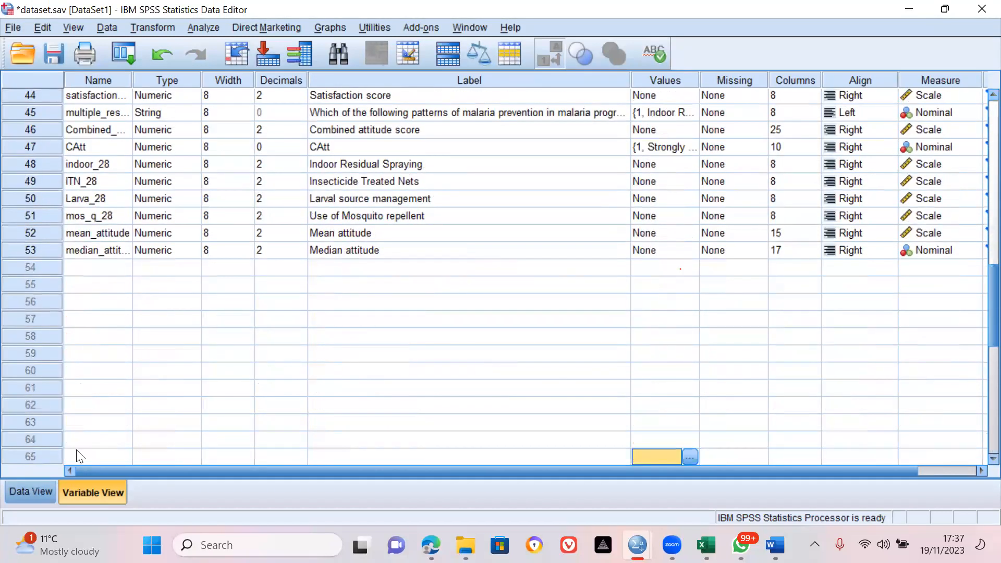
click(37, 490)
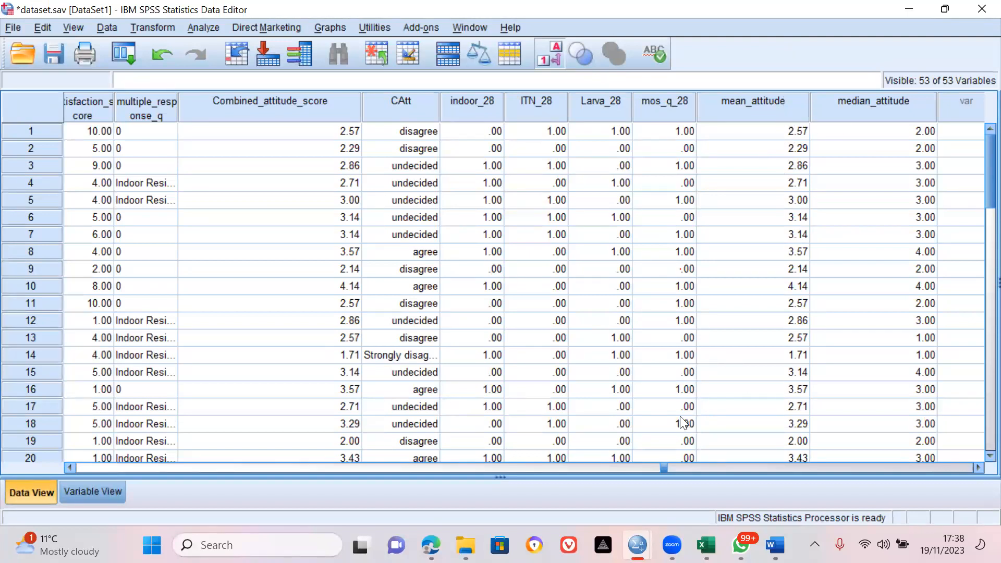
Step: Switch to Word and create a new blank document
click(775, 545)
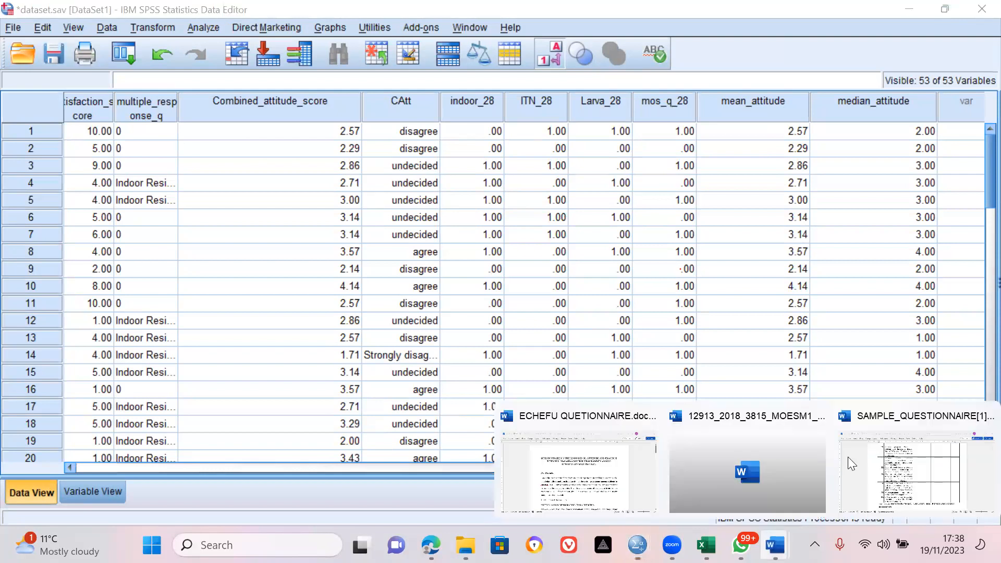
click(746, 459)
key(ctrl+n)
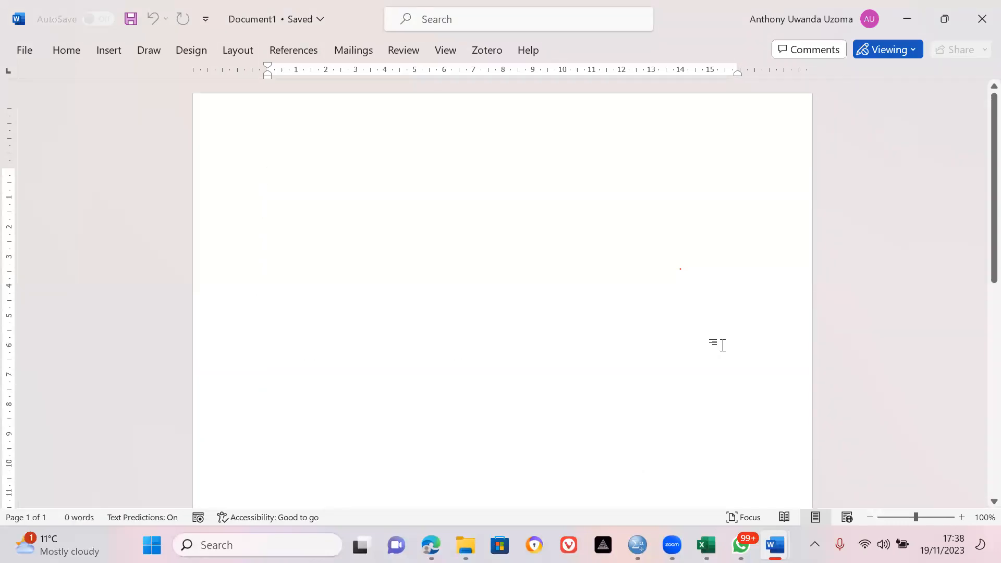
Step: Handwrite the heading "Categorical VS numeric scale" in ink across the upper part of the blank page
mouse_move(302, 190)
mouse_down()
mouse_move(299, 227)
mouse_move(339, 203)
mouse_move(364, 221)
mouse_up()
drag(346, 194, 447, 207)
mouse_move(463, 196)
mouse_down()
mouse_move(468, 206)
mouse_move(496, 204)
mouse_up()
mouse_move(550, 169)
mouse_down()
mouse_move(580, 157)
mouse_move(608, 183)
mouse_move(585, 195)
mouse_up()
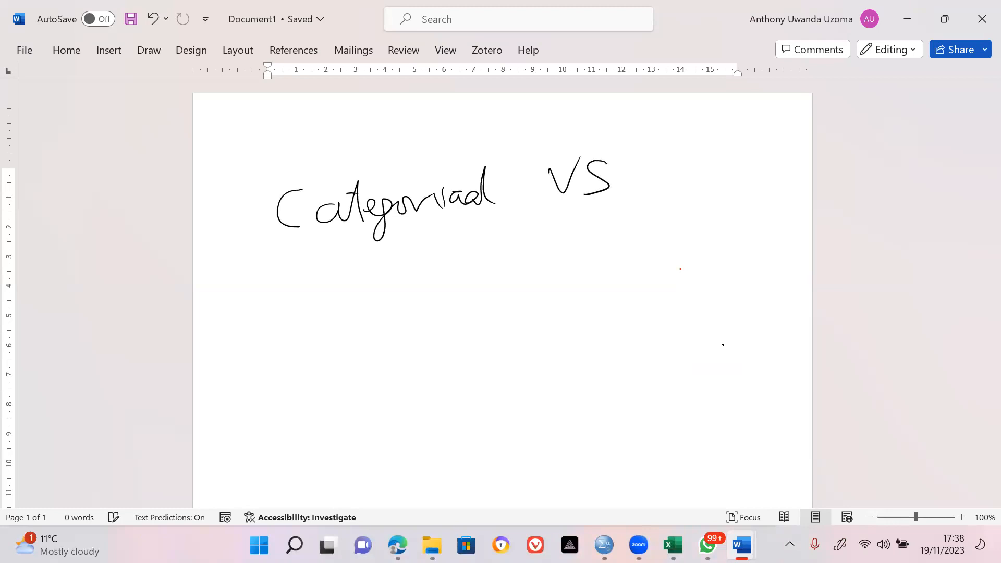
mouse_move(652, 184)
mouse_down()
mouse_move(664, 159)
mouse_move(669, 184)
mouse_move(747, 152)
mouse_move(793, 162)
mouse_up()
click(701, 165)
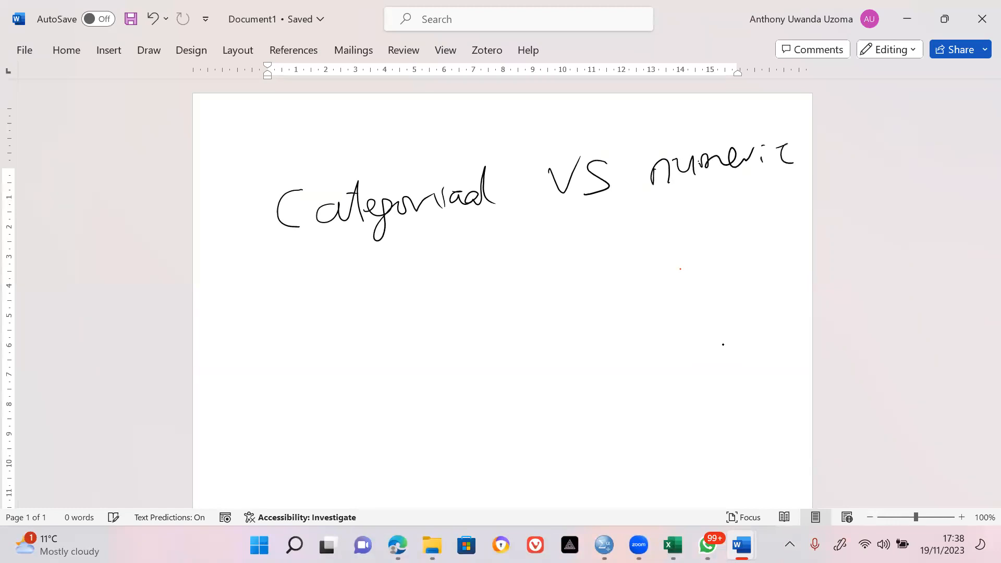
drag(704, 180, 767, 194)
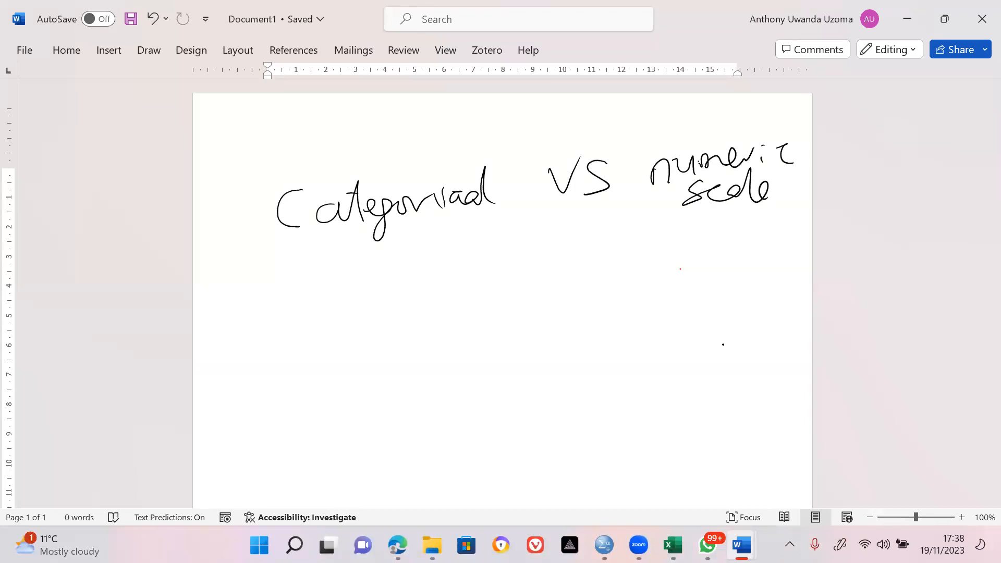
Step: Draw a double-line downward arrow beneath "VS" and handwrite "(m/F)" under "Categorical"
mouse_move(570, 203)
mouse_down()
mouse_move(571, 296)
mouse_move(587, 226)
mouse_move(581, 294)
mouse_up()
drag(608, 265, 600, 289)
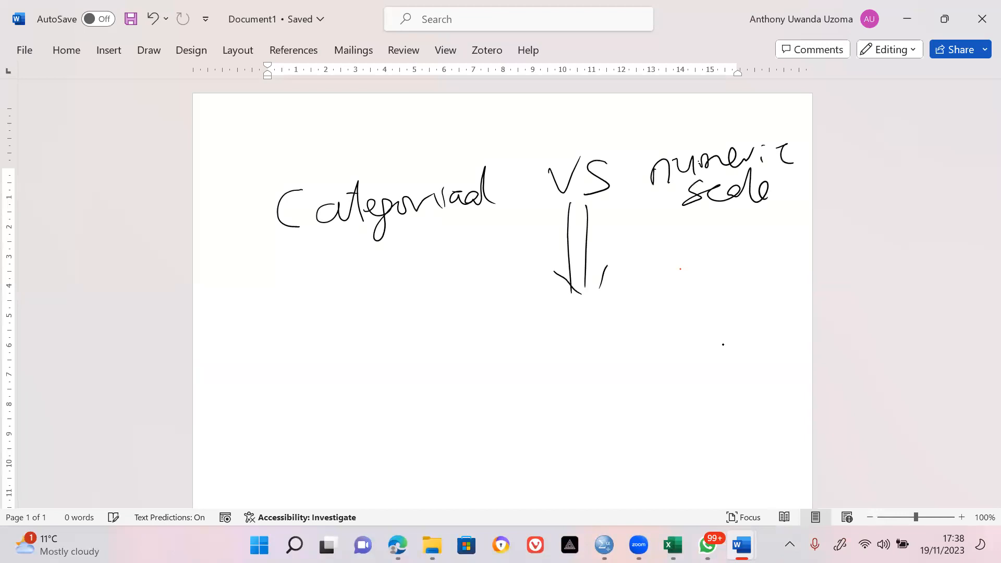
mouse_move(335, 239)
mouse_down()
mouse_move(329, 279)
mouse_move(374, 256)
mouse_move(388, 262)
mouse_up()
mouse_move(401, 229)
mouse_down()
mouse_move(393, 267)
mouse_move(403, 277)
mouse_move(433, 224)
mouse_up()
drag(438, 235, 432, 277)
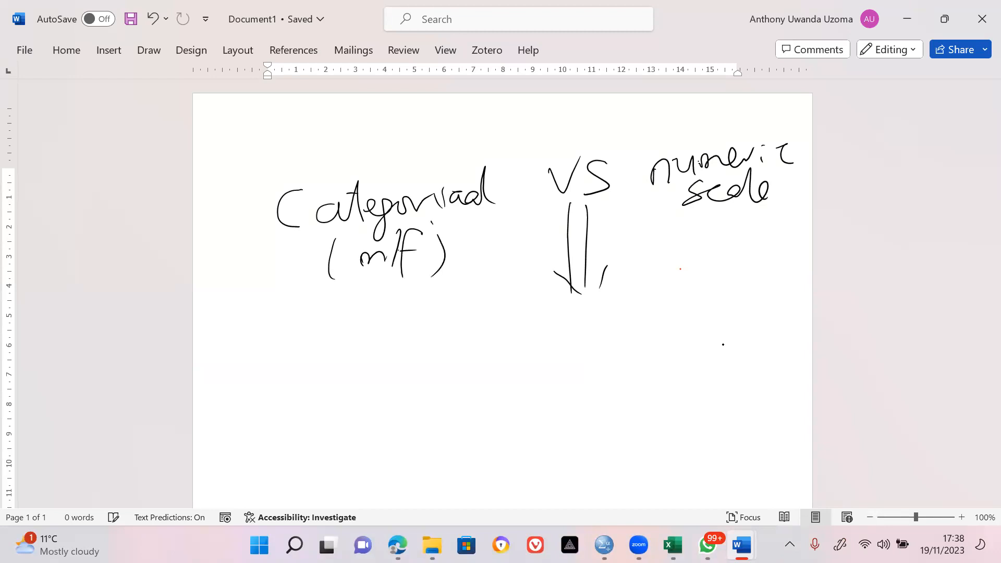
drag(432, 221, 437, 235)
drag(602, 278, 576, 300)
mouse_move(553, 267)
mouse_down()
mouse_move(566, 288)
mouse_move(590, 294)
mouse_up()
Step: Handwrite "one sample T-test" below the downward arrow
mouse_move(433, 315)
mouse_down()
mouse_move(449, 337)
mouse_move(483, 337)
mouse_move(528, 316)
mouse_move(537, 334)
mouse_move(585, 334)
mouse_move(596, 319)
mouse_move(625, 336)
mouse_up()
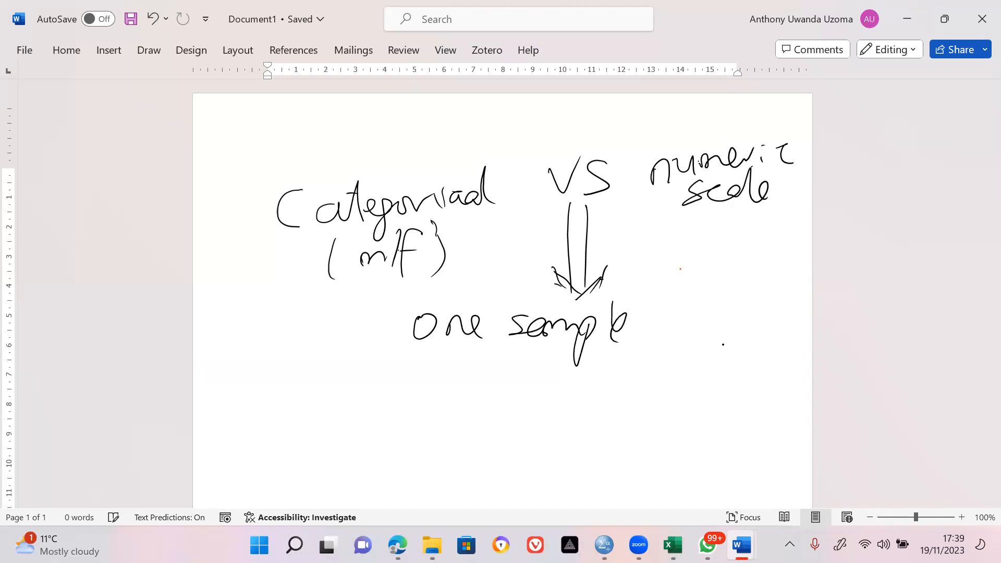
mouse_move(662, 305)
mouse_down()
mouse_move(680, 339)
mouse_move(714, 322)
mouse_move(729, 338)
mouse_up()
mouse_move(723, 321)
mouse_down()
mouse_move(779, 312)
mouse_move(792, 345)
mouse_move(797, 307)
mouse_up()
drag(784, 328, 799, 327)
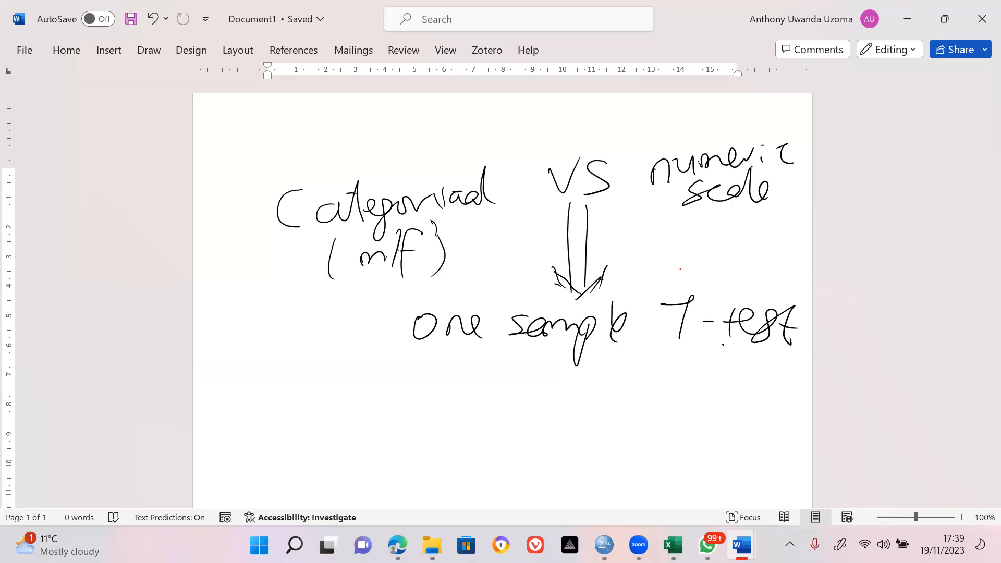
Step: Underline the handwritten "m/F" and double-underline "scale"
drag(365, 269, 419, 268)
drag(684, 206, 793, 200)
drag(693, 209, 792, 202)
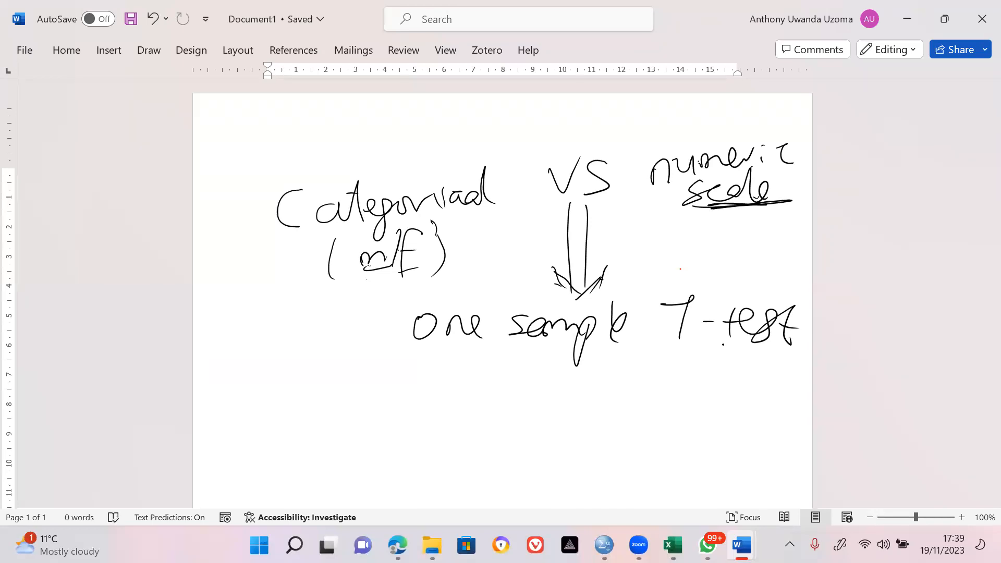
Step: Look at the mean_attitude column in the SPSS dataset.sav and return to the handwritten notes in Word's Document1
mouse_move(604, 545)
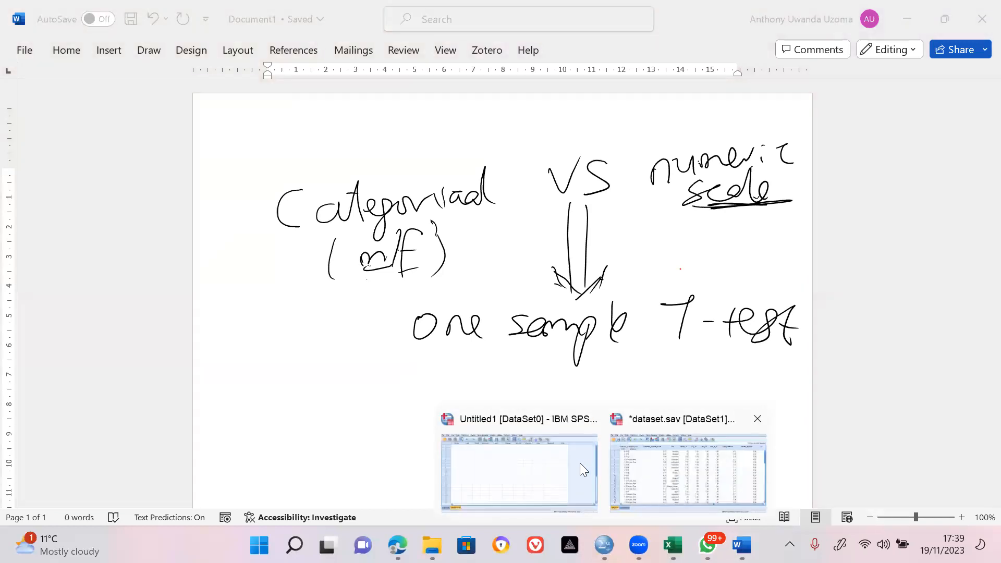
click(687, 472)
click(769, 103)
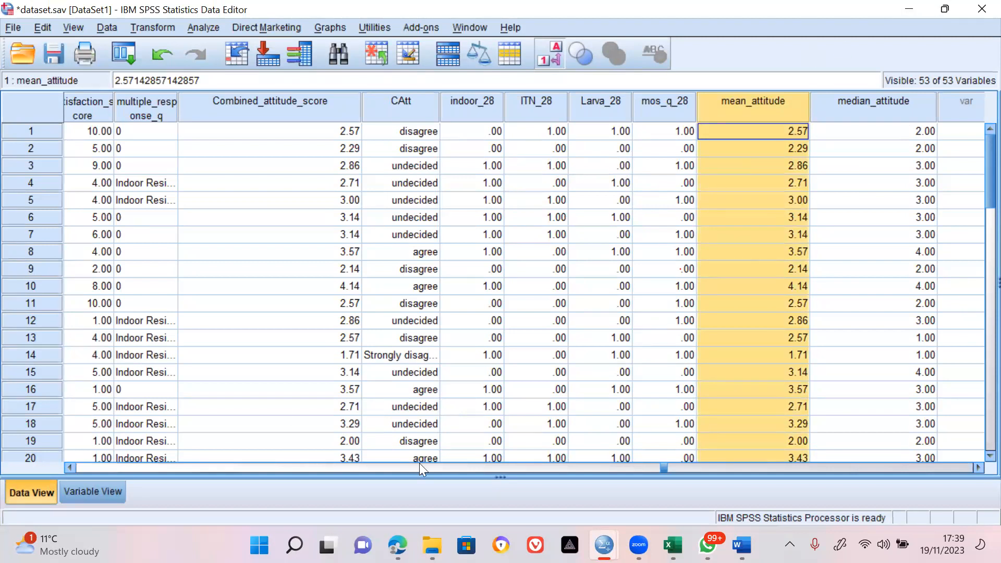
mouse_move(742, 545)
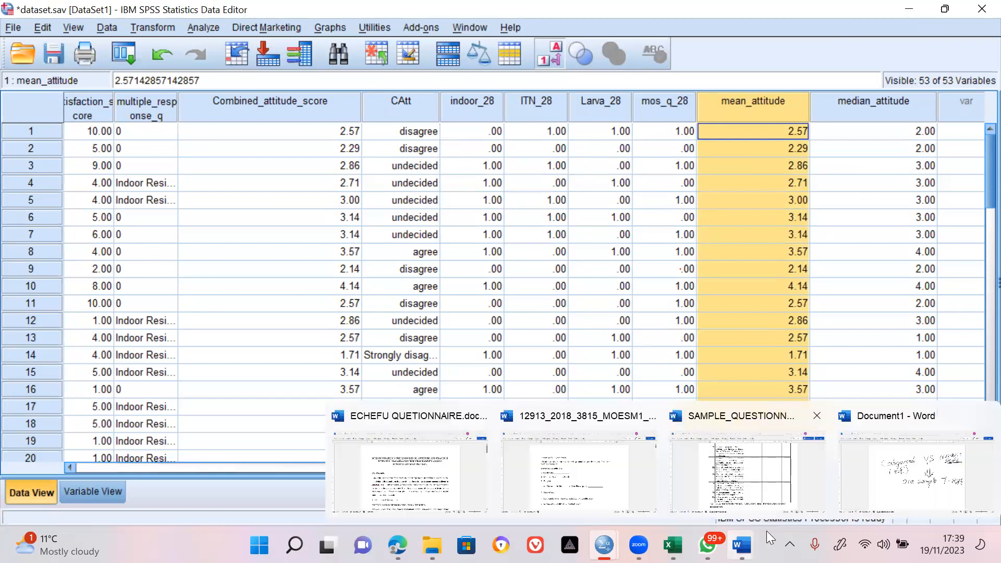
click(917, 470)
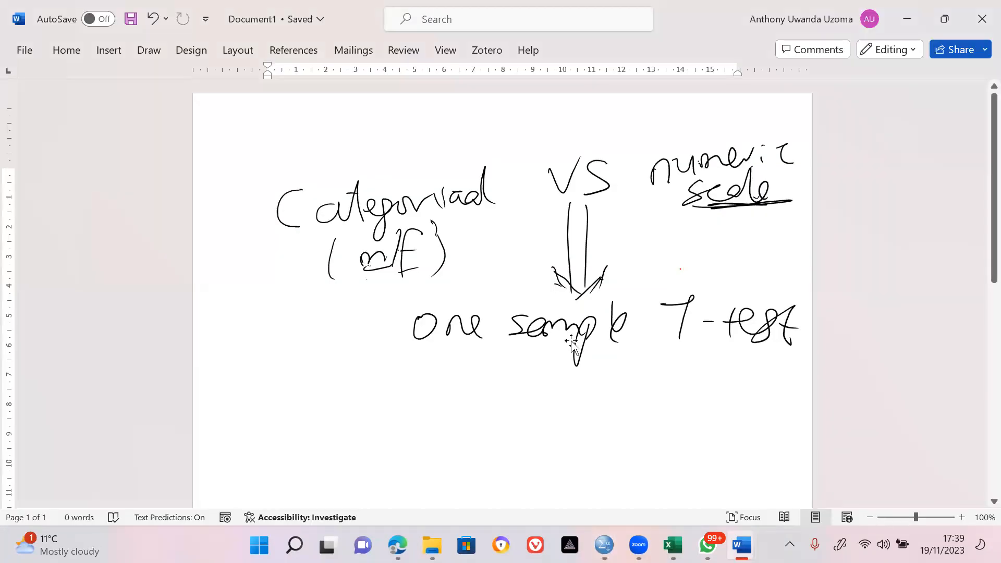
click(572, 342)
click(473, 344)
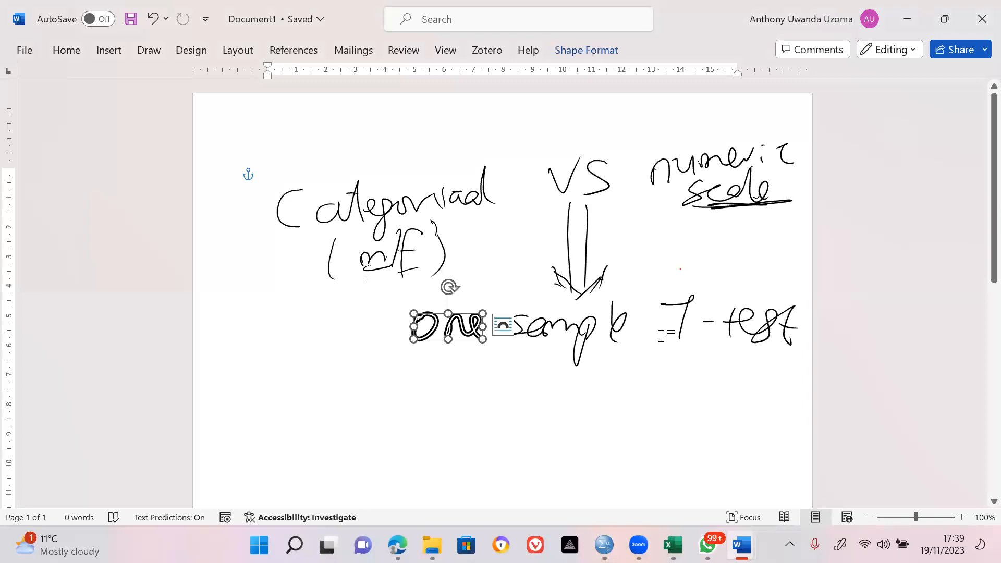
click(678, 346)
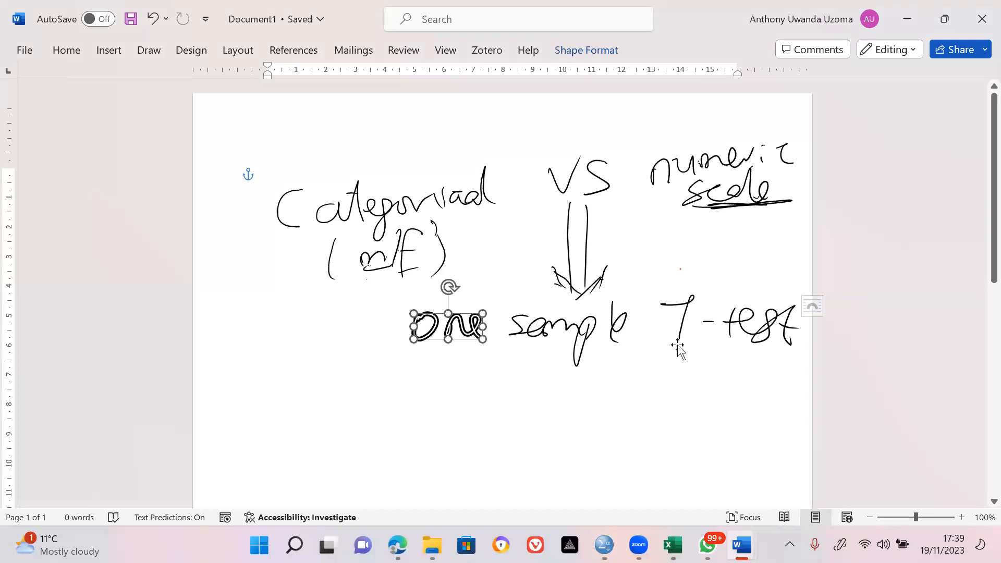
click(595, 354)
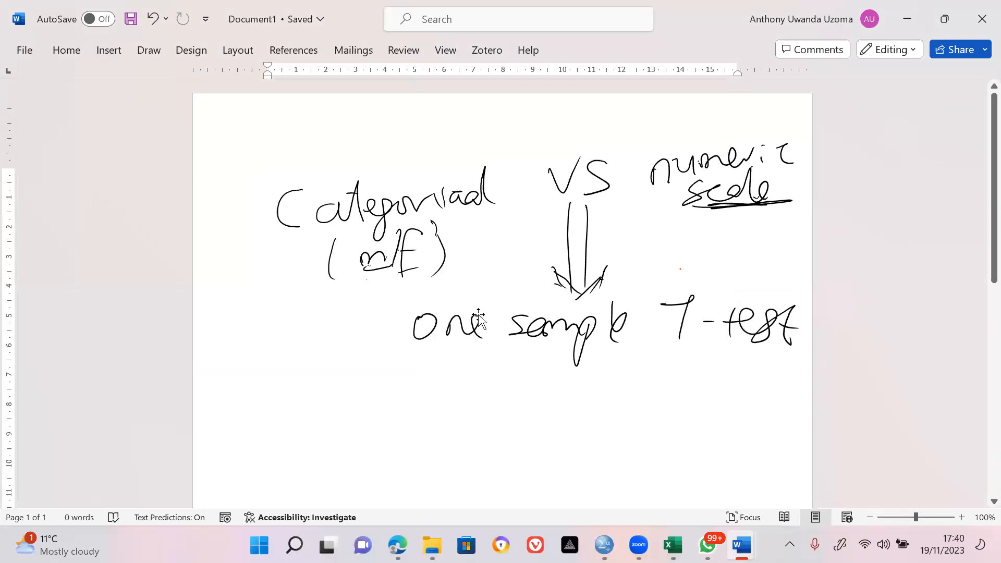
click(468, 318)
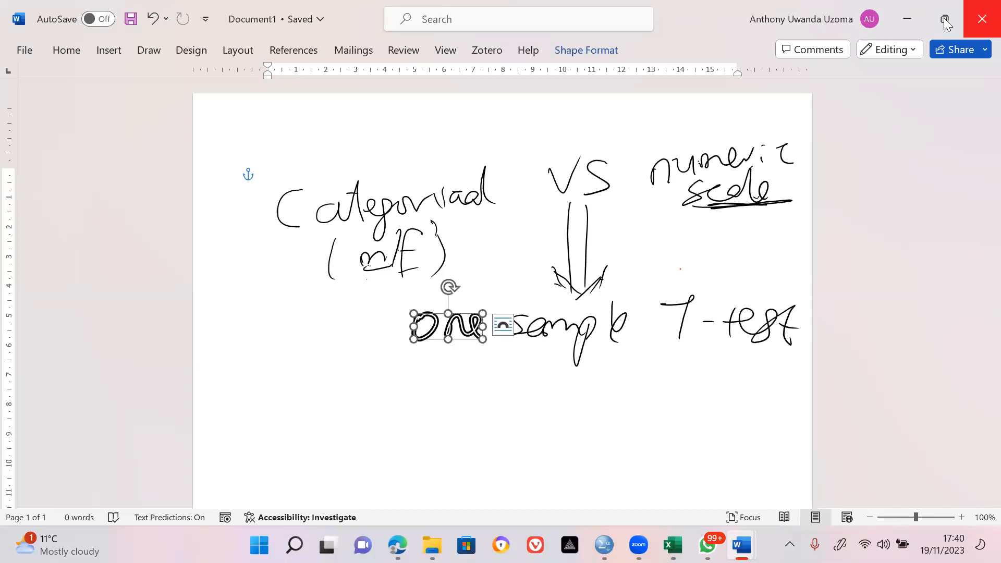
Step: Switch to the SPSS dataset and examine the available Descriptive Statistics and Compare Means procedures
click(911, 12)
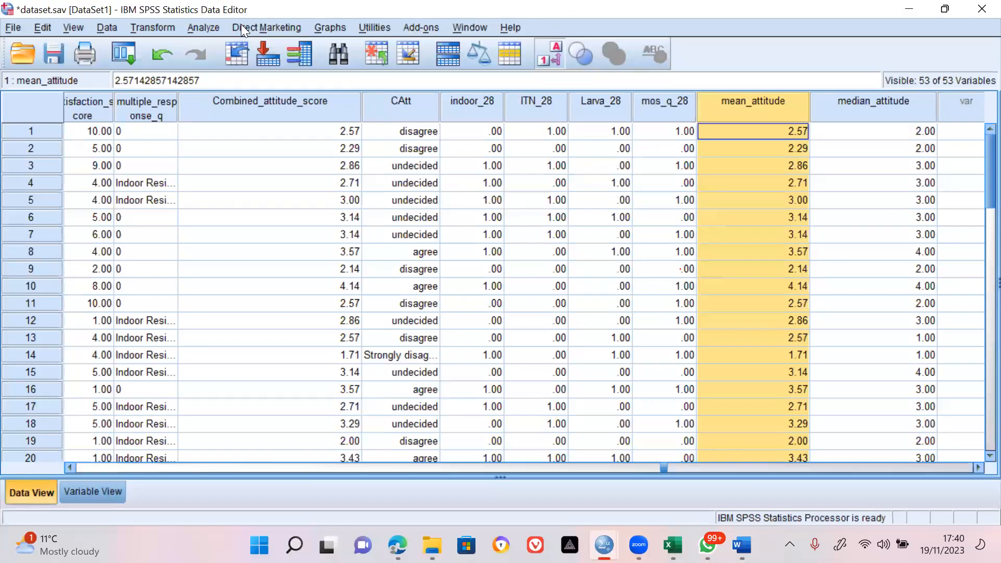
click(213, 27)
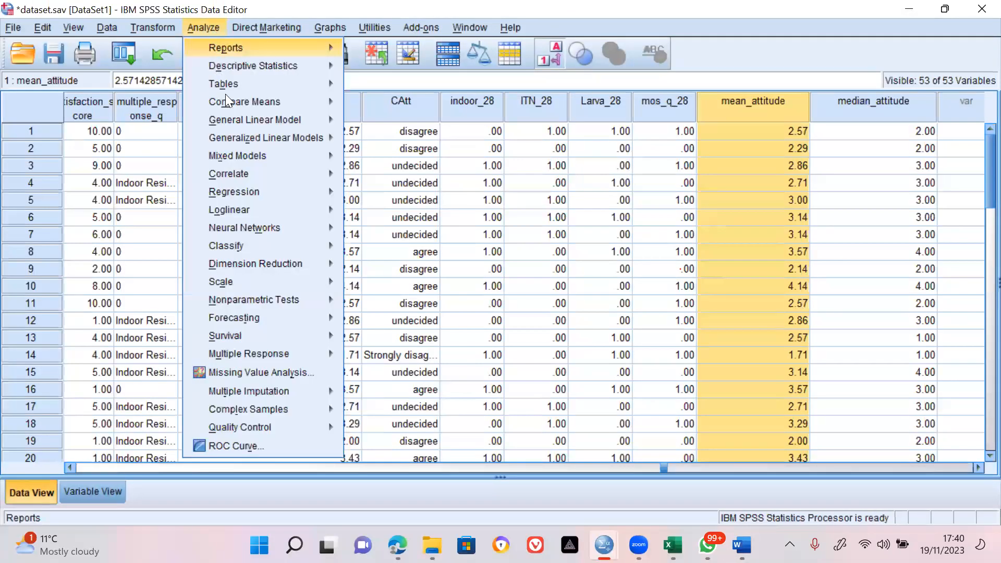
mouse_move(254, 100)
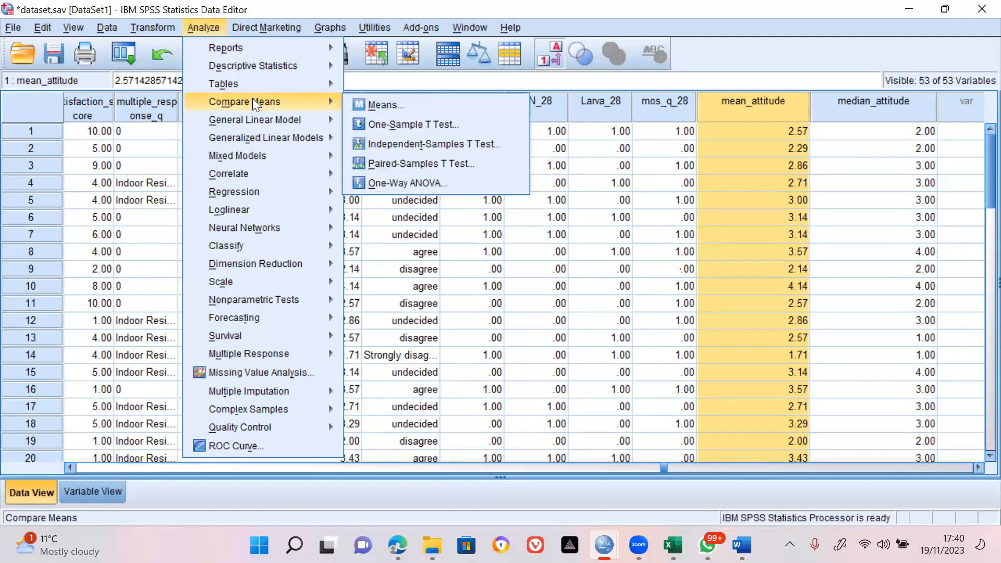
mouse_move(286, 65)
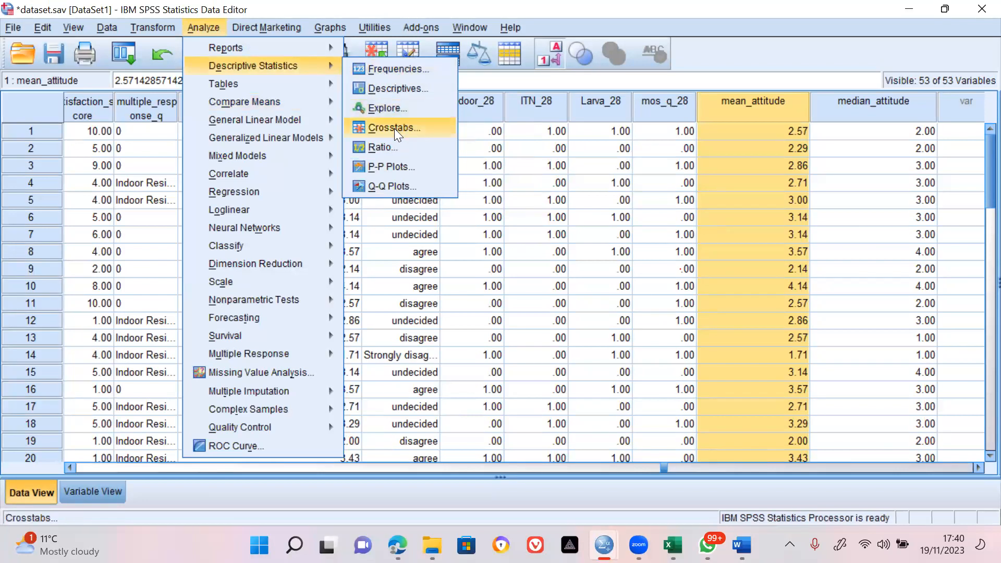
mouse_move(253, 20)
mouse_move(194, 33)
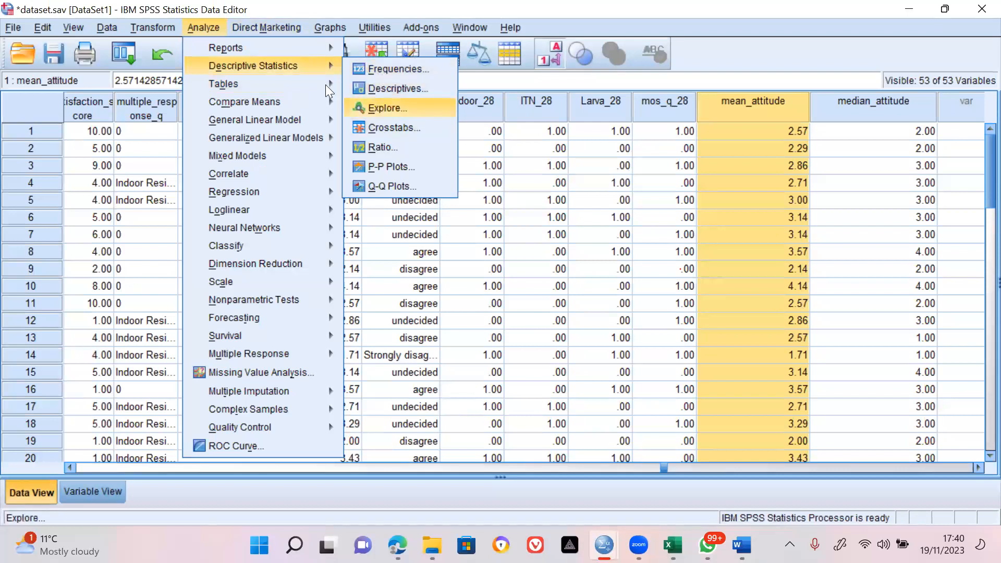
mouse_move(305, 99)
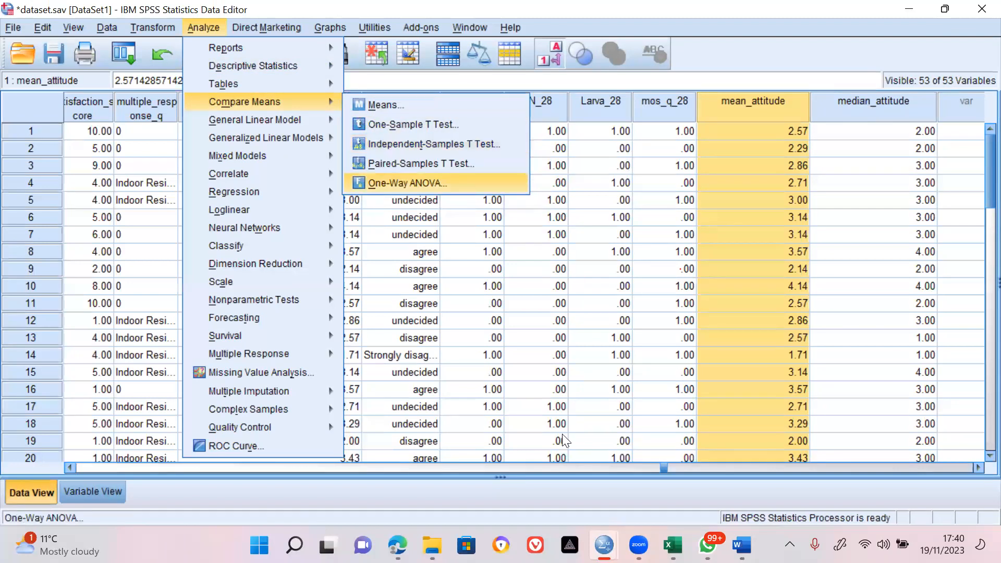
Step: Back in Word's Document1, replace the handwritten "one" before "sample T-test" with "Two" and underline "m" and "F" again
mouse_move(741, 545)
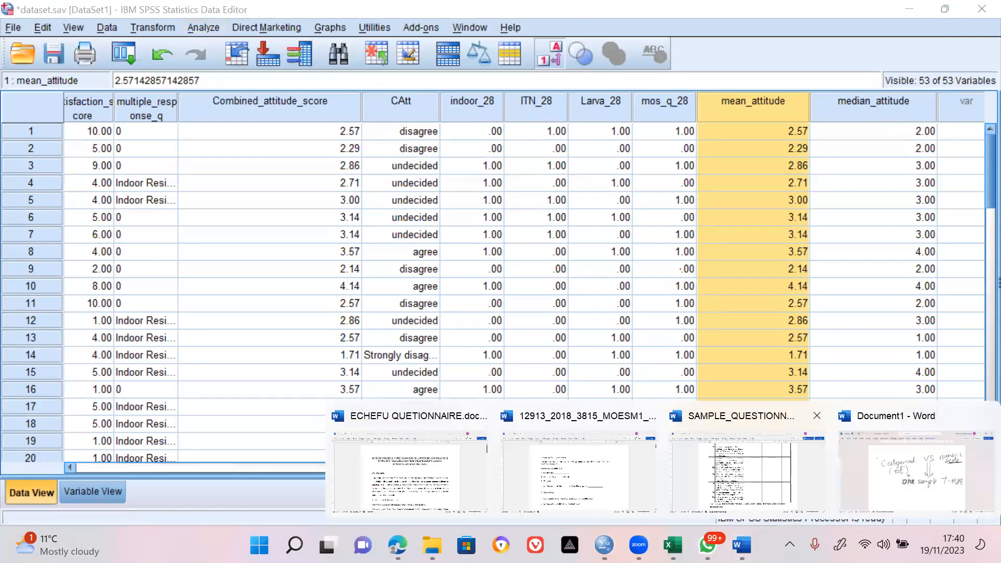
click(889, 459)
click(889, 459)
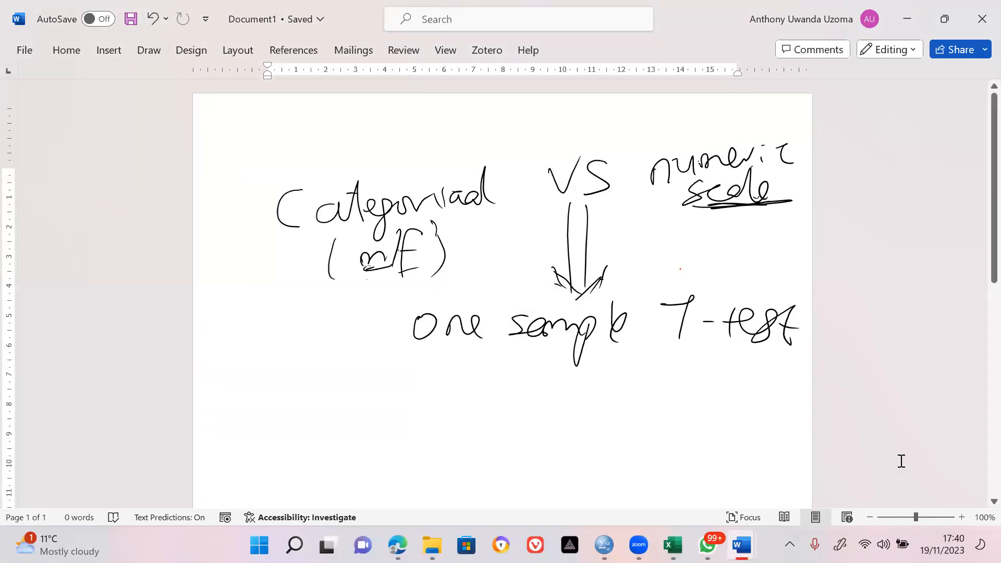
click(461, 326)
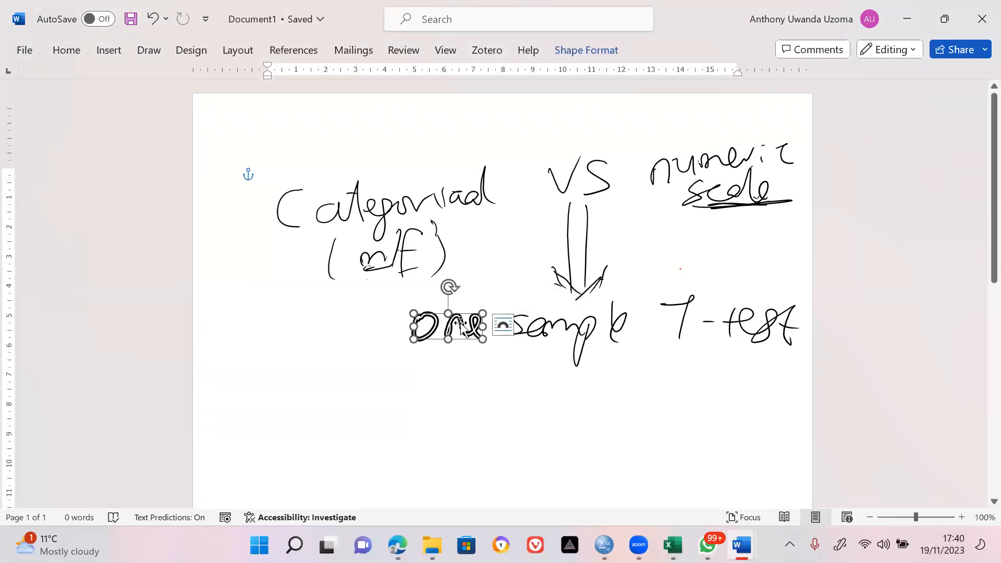
key(Delete)
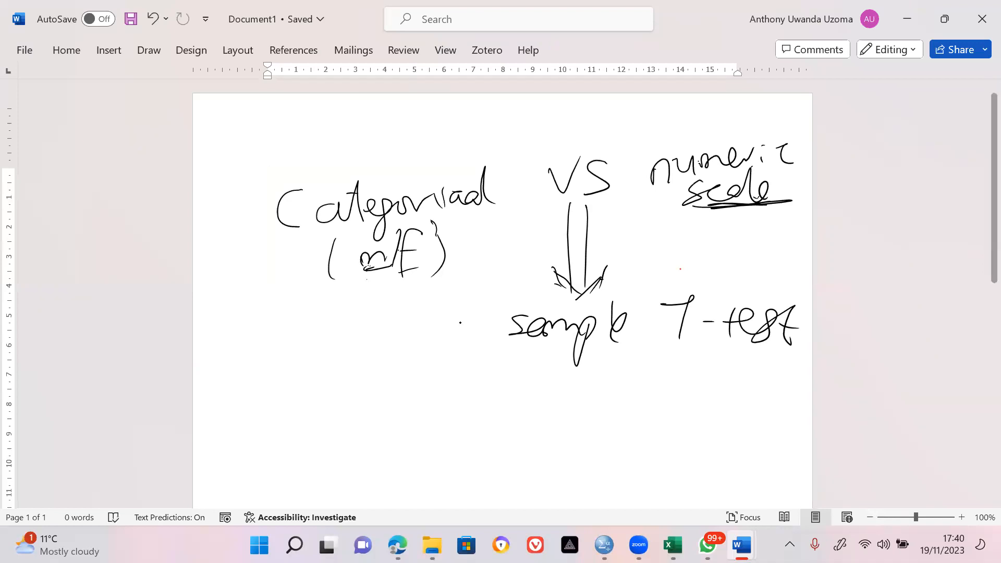
mouse_move(393, 309)
mouse_down()
mouse_move(434, 295)
mouse_move(422, 336)
mouse_up()
mouse_move(434, 317)
mouse_down()
mouse_move(443, 333)
mouse_move(464, 316)
mouse_move(479, 321)
mouse_up()
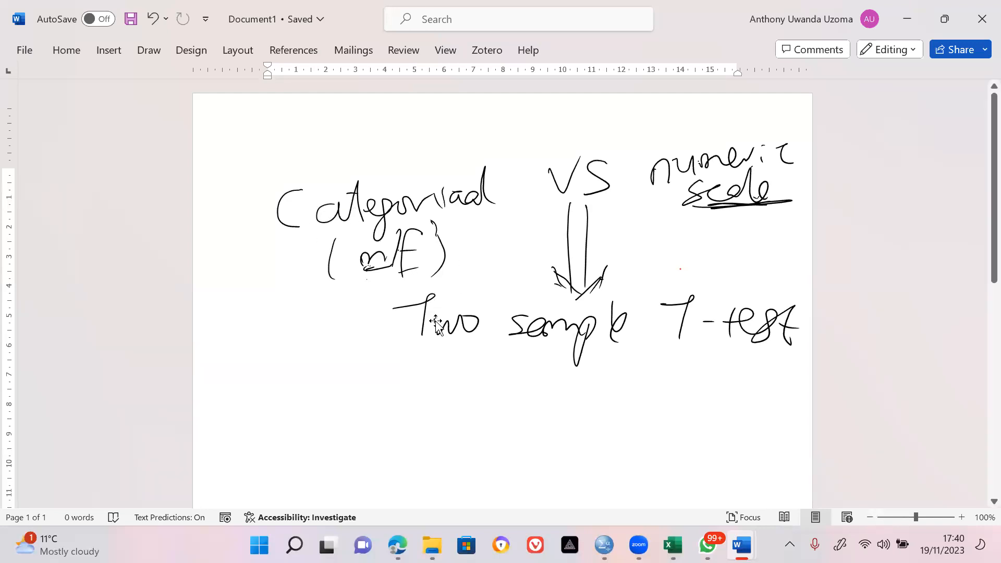
drag(349, 285, 420, 279)
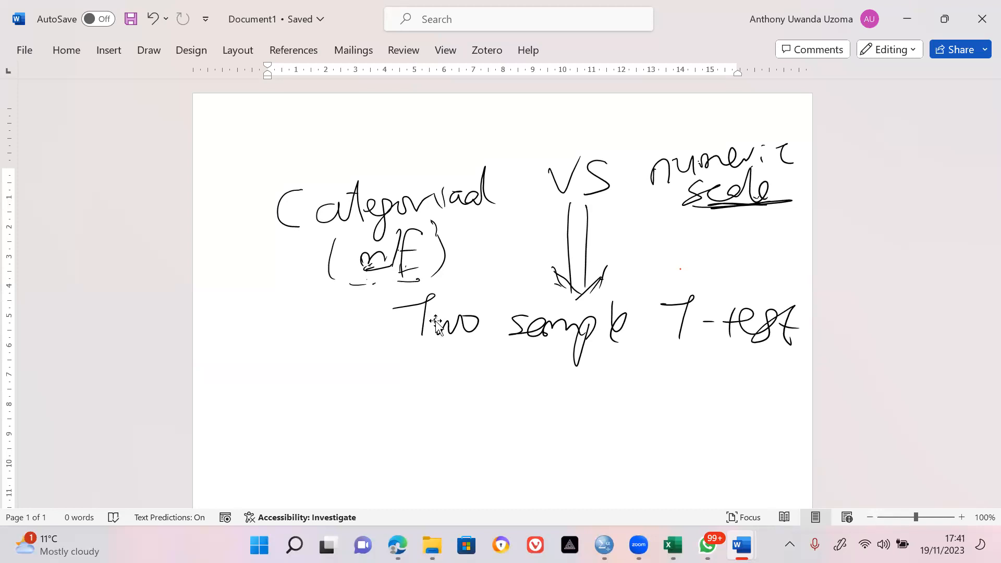
Step: In the empty area below the T-test notes, handwrite "One sample measured twice" on three lines
scroll(436, 321, down, 3)
scroll(436, 321, up, 1)
scroll(436, 322, down, 2)
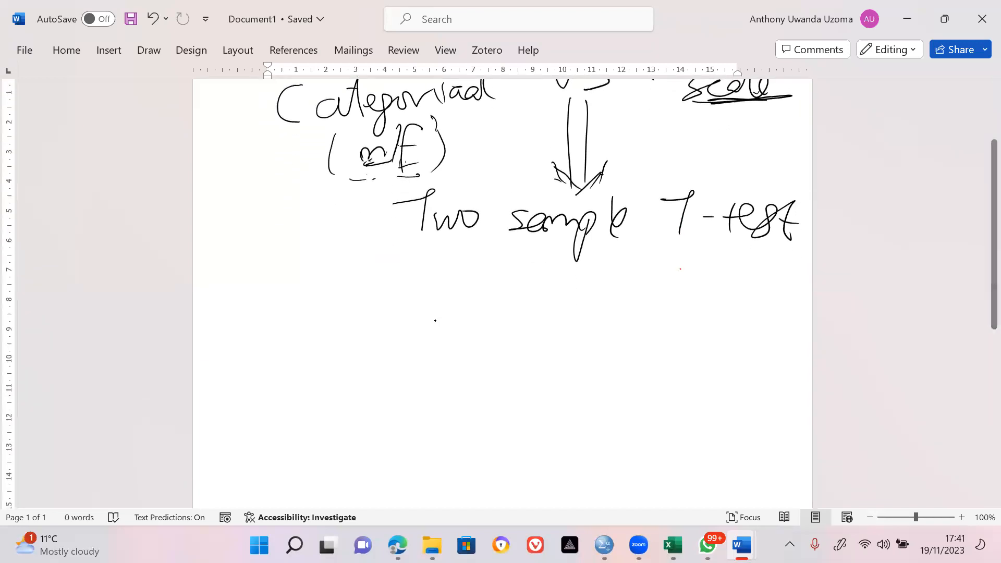
scroll(436, 321, down, 7)
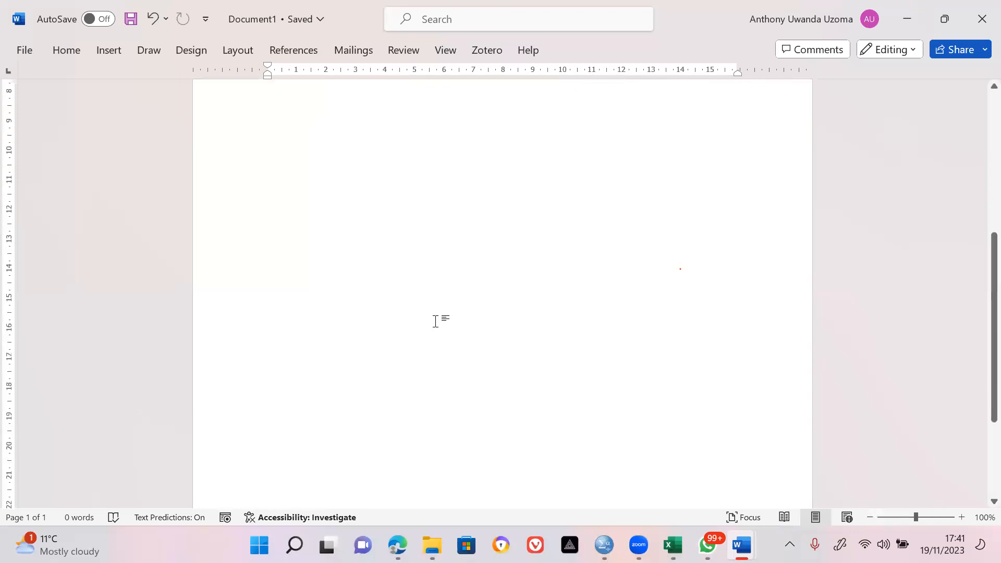
drag(267, 194, 271, 195)
mouse_move(296, 230)
mouse_down()
mouse_move(301, 211)
mouse_move(338, 236)
mouse_up()
mouse_move(373, 197)
mouse_down()
mouse_move(361, 222)
mouse_move(458, 192)
mouse_move(481, 226)
mouse_up()
mouse_move(280, 249)
mouse_down()
mouse_move(300, 264)
mouse_move(369, 245)
mouse_move(380, 253)
mouse_move(410, 245)
mouse_move(408, 236)
mouse_up()
mouse_move(288, 270)
mouse_down()
mouse_move(295, 304)
mouse_move(331, 279)
mouse_move(365, 276)
mouse_move(398, 300)
mouse_up()
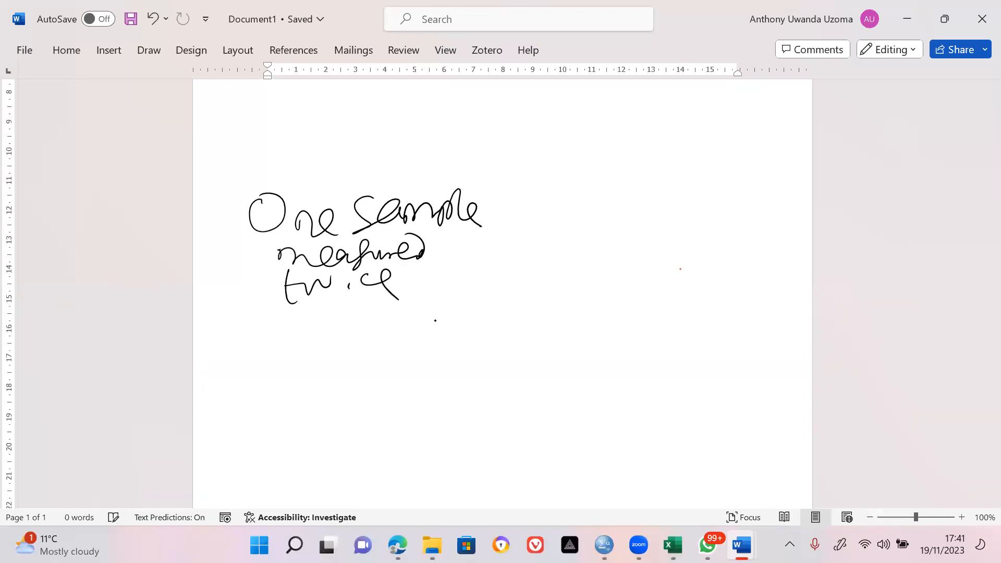
Step: Handwrite "VS numerical scale" beside the "One sample measured twice" note
mouse_move(536, 230)
mouse_down()
mouse_move(556, 251)
mouse_move(570, 224)
mouse_move(598, 231)
mouse_move(579, 273)
mouse_up()
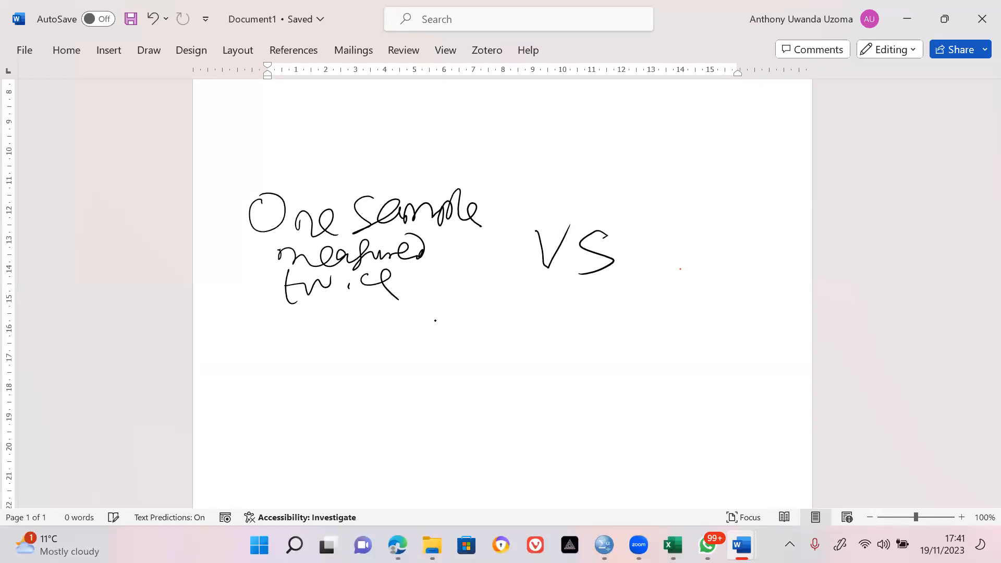
mouse_move(673, 228)
mouse_down()
mouse_move(705, 245)
mouse_move(813, 219)
mouse_up()
drag(753, 201, 754, 205)
mouse_move(699, 270)
mouse_down()
mouse_move(683, 293)
mouse_move(791, 289)
mouse_up()
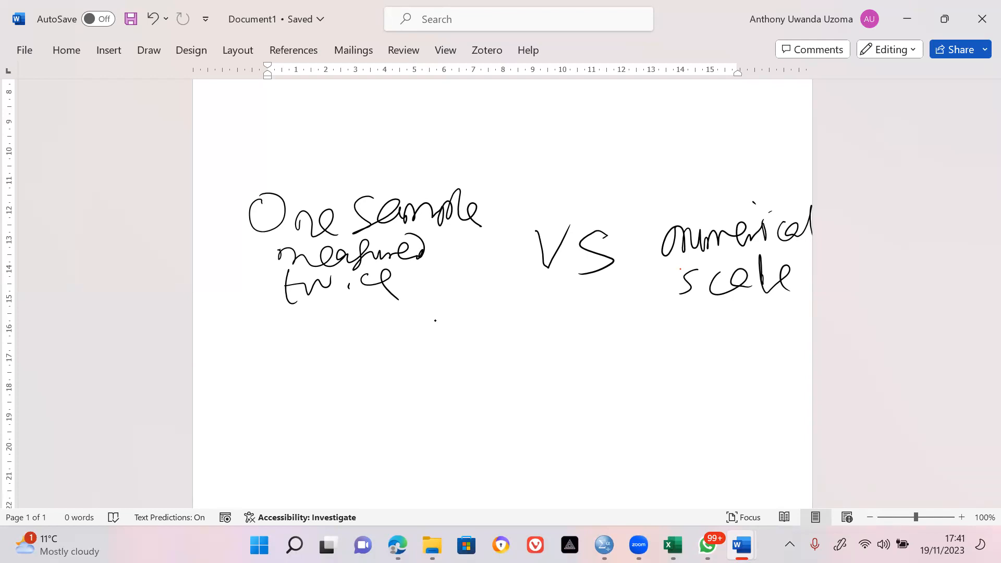
Step: Handwrite the example "Women" with "FBS" beneath it, under "One sample measured twice"
mouse_move(282, 323)
mouse_down()
mouse_move(283, 340)
mouse_move(294, 318)
mouse_move(284, 326)
mouse_move(327, 312)
mouse_move(337, 328)
mouse_move(424, 331)
mouse_up()
mouse_move(311, 345)
mouse_down()
mouse_move(310, 367)
mouse_move(334, 344)
mouse_move(347, 363)
mouse_move(332, 353)
mouse_up()
drag(364, 343, 353, 363)
Step: Handwrite "B4" and "After" side by side beneath "FBS", separated by a long vertical line
click(313, 380)
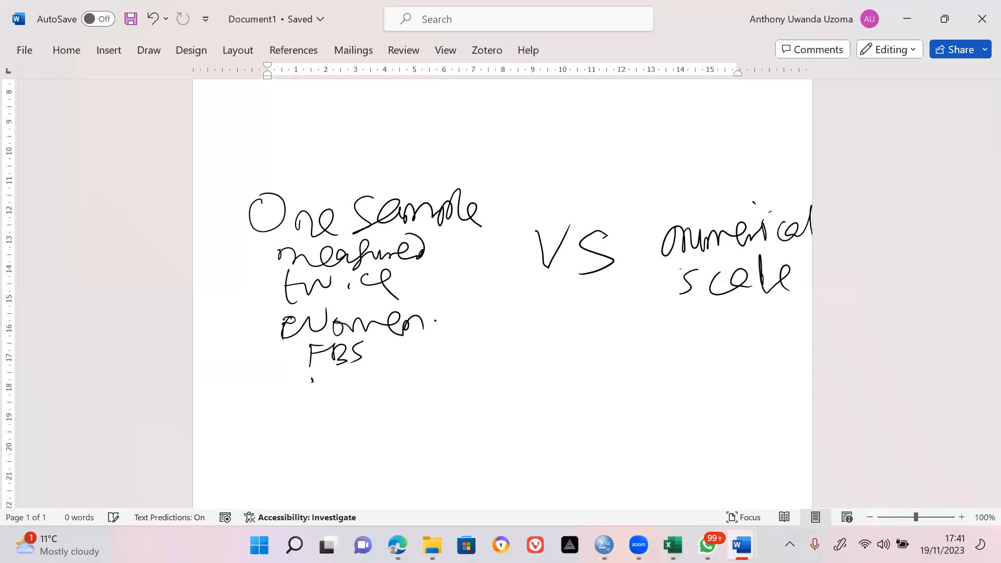
drag(392, 374, 385, 466)
drag(312, 376, 313, 406)
drag(312, 373, 314, 409)
drag(339, 383, 365, 395)
drag(355, 388, 354, 410)
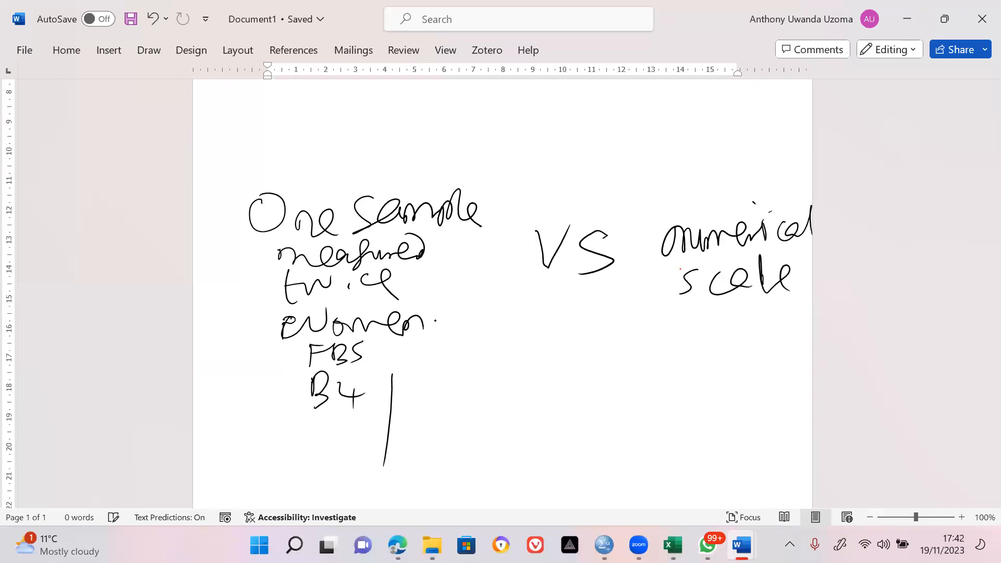
mouse_move(424, 367)
mouse_down()
mouse_move(439, 399)
mouse_move(460, 400)
mouse_move(474, 382)
mouse_up()
mouse_move(479, 386)
mouse_down()
mouse_move(505, 394)
mouse_move(522, 373)
mouse_up()
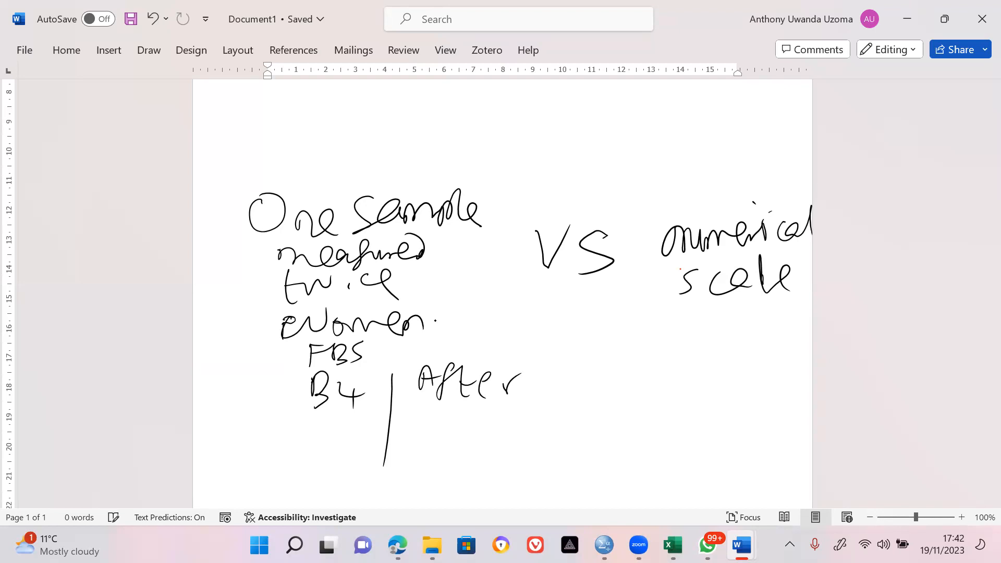
Step: Add a column of small marks beneath "B4" and underline "After"
drag(341, 412, 342, 417)
drag(451, 410, 499, 414)
click(436, 320)
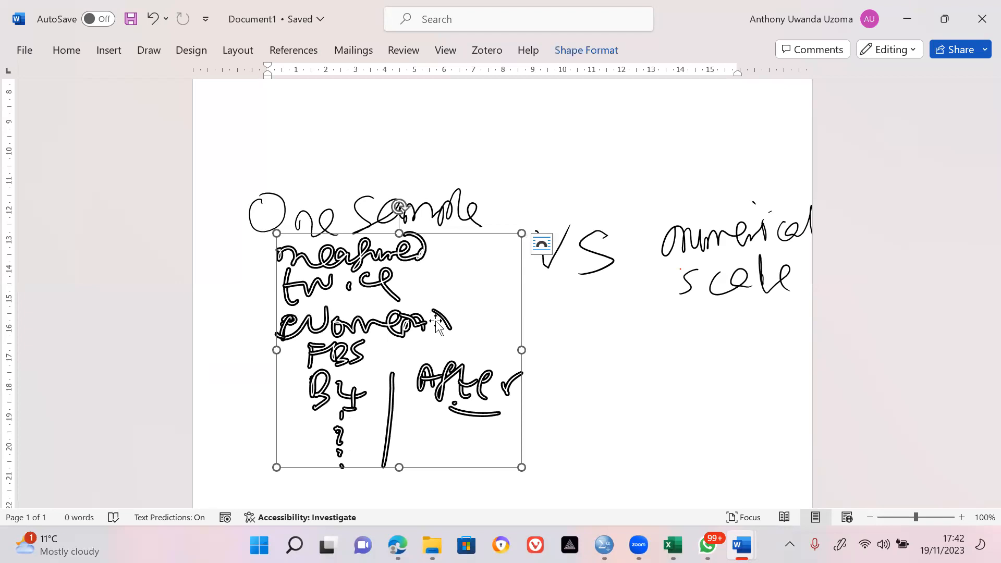
click(603, 310)
Step: Handwrite "weight" beneath "numerical scale" and underline it
scroll(610, 297, down, 10)
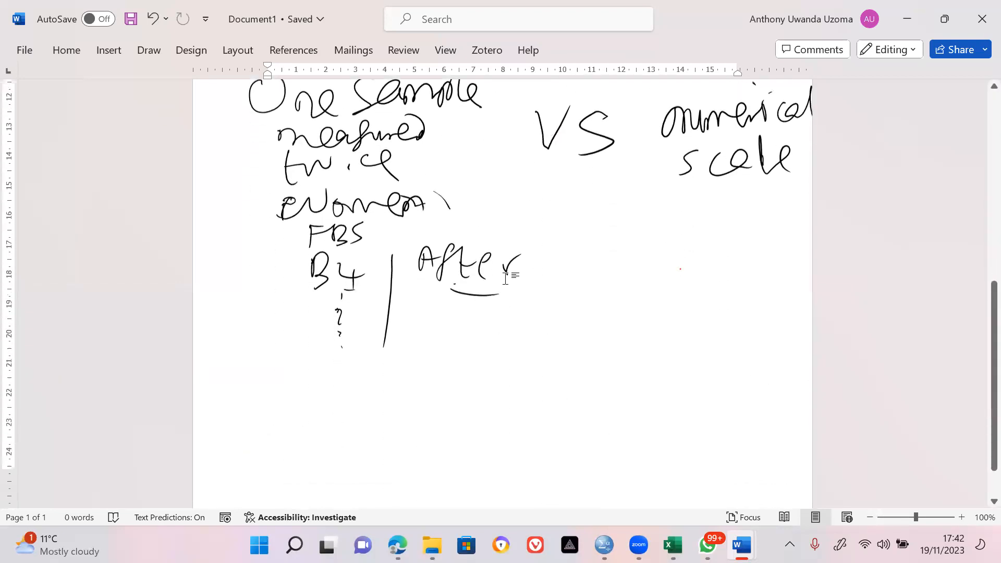
scroll(571, 232, up, 2)
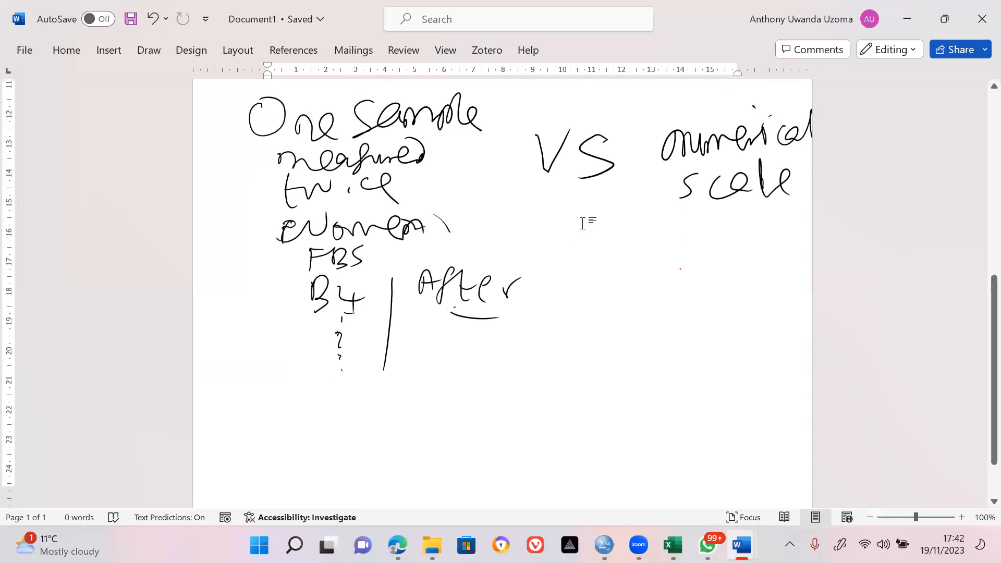
click(726, 171)
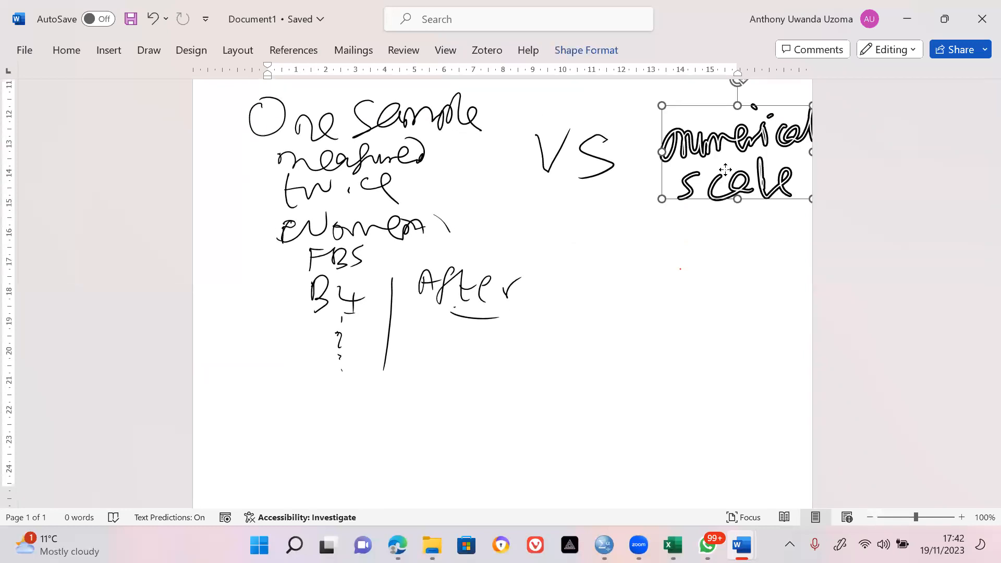
right_click(735, 130)
key(Escape)
drag(694, 232, 723, 230)
drag(732, 233, 809, 225)
drag(717, 249, 786, 240)
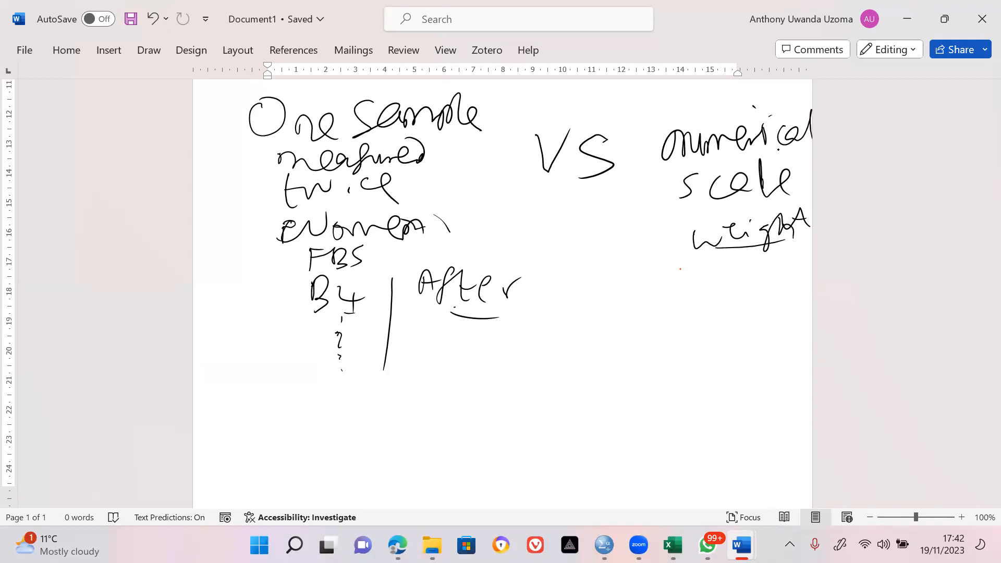
Step: Draw a rough box around the "B4" and "After" columns, add an arrow from it towards "weight", and underline "weight" again
drag(304, 273, 294, 386)
mouse_move(525, 252)
mouse_down()
mouse_move(496, 416)
mouse_move(338, 422)
mouse_up()
drag(320, 268, 500, 259)
drag(603, 277, 610, 279)
mouse_move(553, 302)
mouse_down()
mouse_move(681, 272)
mouse_move(636, 254)
mouse_move(654, 308)
mouse_up()
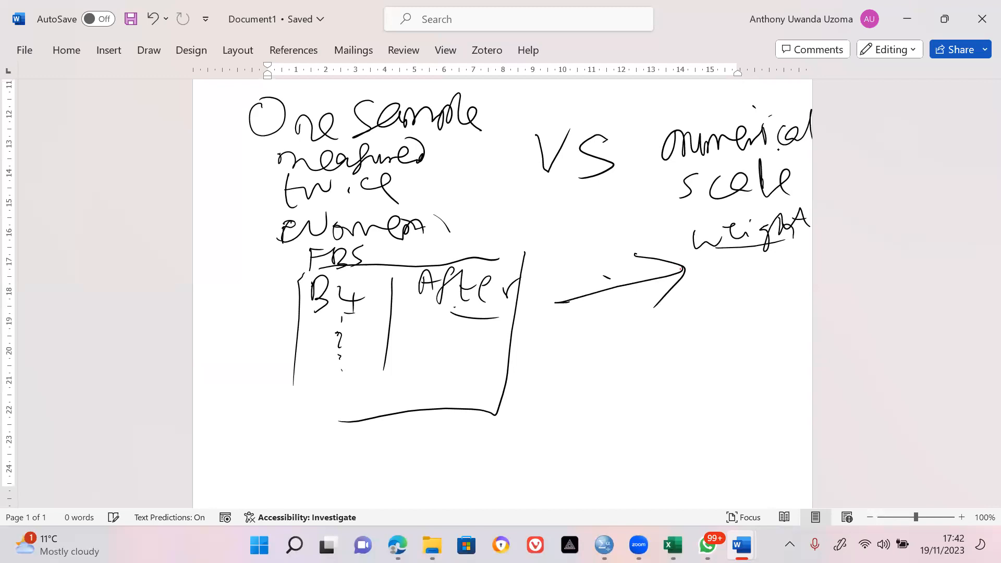
drag(733, 265, 803, 248)
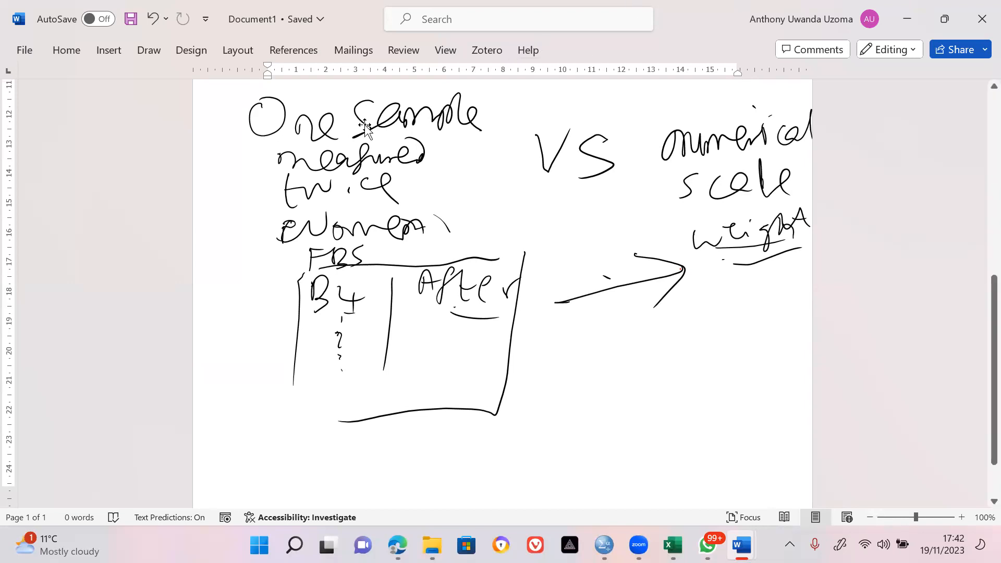
Step: Delete the handwritten "One sample" above "measured twice" and handwrite "Dependent sample" in its place
click(305, 135)
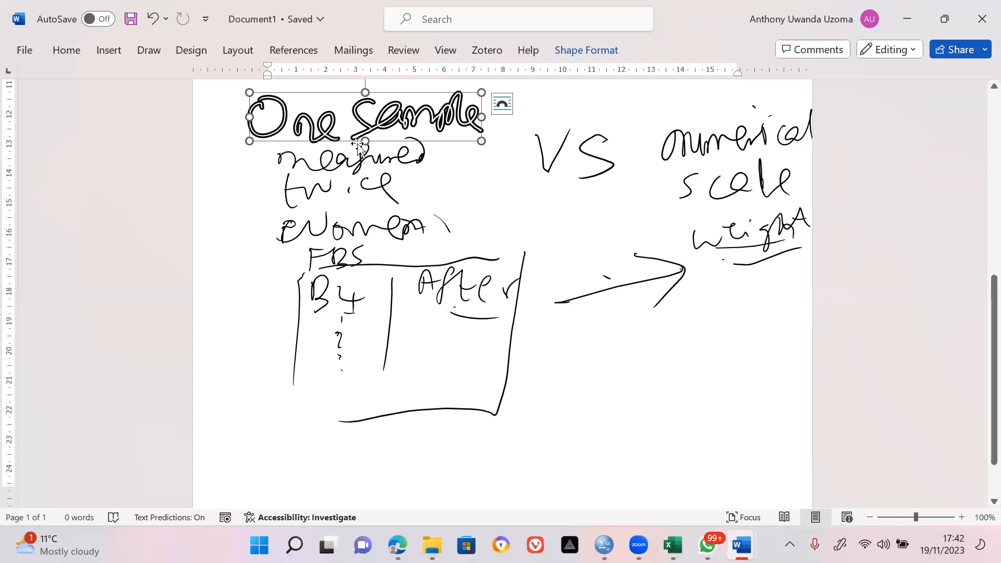
key(Delete)
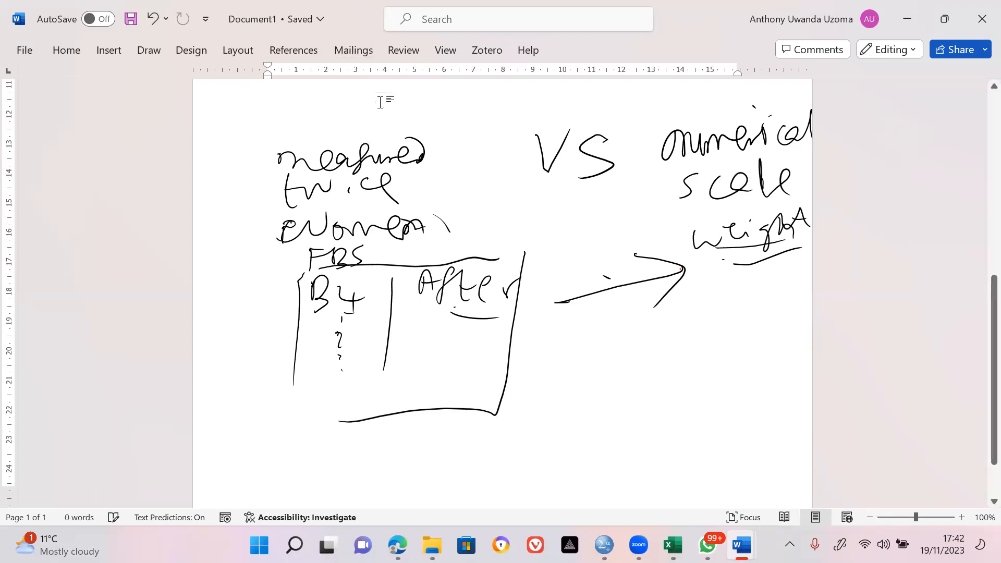
click(381, 102)
drag(246, 105, 242, 136)
mouse_move(243, 106)
mouse_down()
mouse_move(256, 125)
mouse_move(233, 137)
mouse_up()
mouse_move(256, 122)
mouse_down()
mouse_move(355, 130)
mouse_move(396, 121)
mouse_move(399, 103)
mouse_move(417, 120)
mouse_move(472, 131)
mouse_move(481, 105)
mouse_up()
mouse_move(494, 86)
mouse_down()
mouse_move(514, 102)
mouse_move(514, 120)
mouse_up()
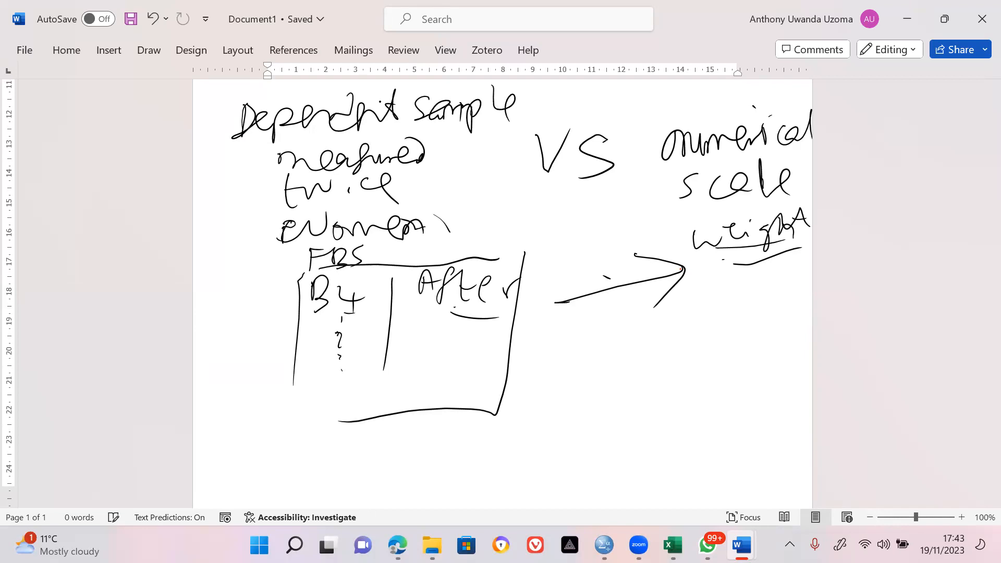
Step: In the notes at the start of the page, handwrite "Independent" before "Two sample T-test"
scroll(381, 104, up, 10)
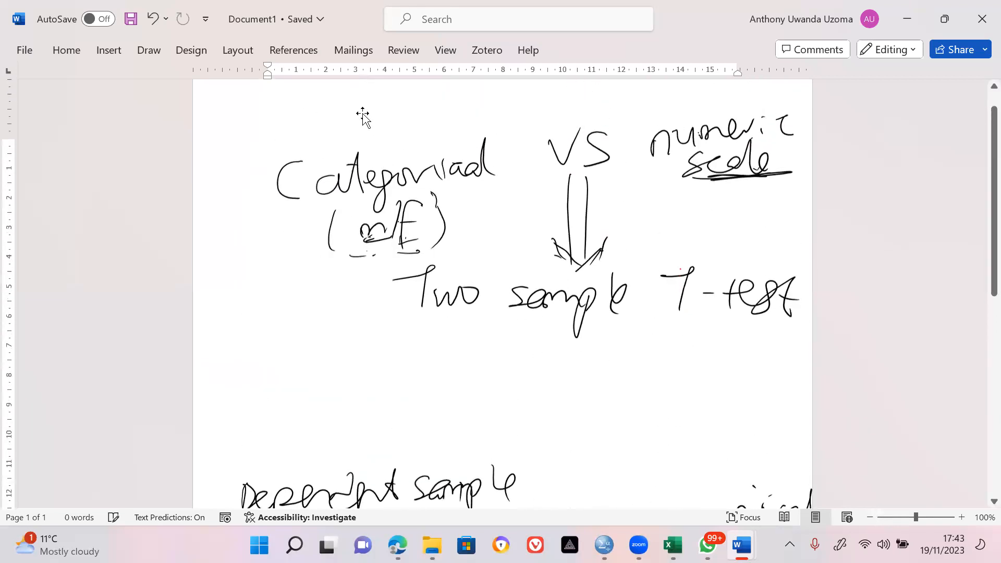
click(387, 176)
click(380, 288)
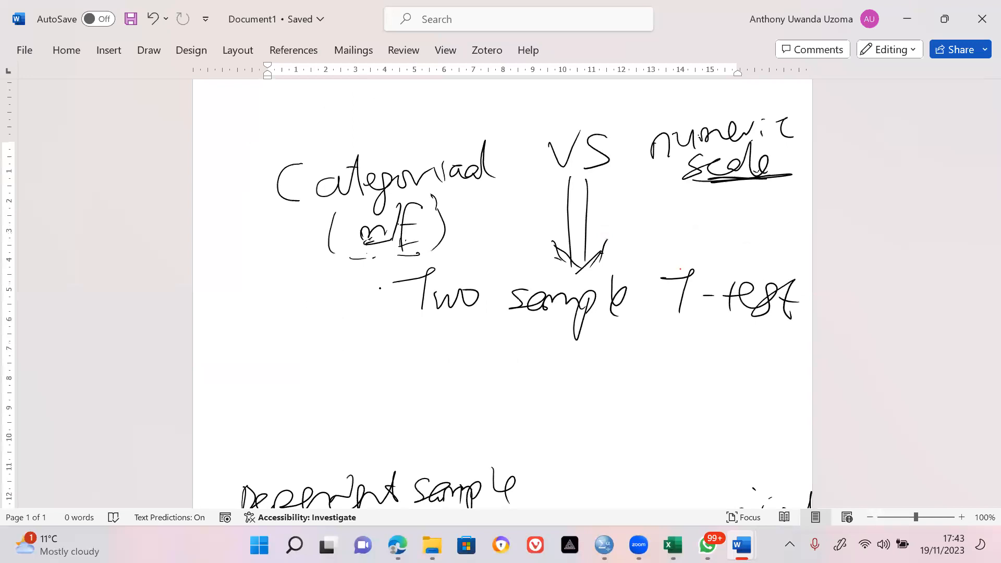
mouse_move(255, 260)
mouse_down()
mouse_move(247, 309)
mouse_move(280, 302)
mouse_up()
mouse_move(304, 269)
mouse_down()
mouse_move(297, 298)
mouse_move(313, 320)
mouse_up()
mouse_move(314, 290)
mouse_down()
mouse_move(320, 304)
mouse_move(378, 313)
mouse_move(405, 301)
mouse_up()
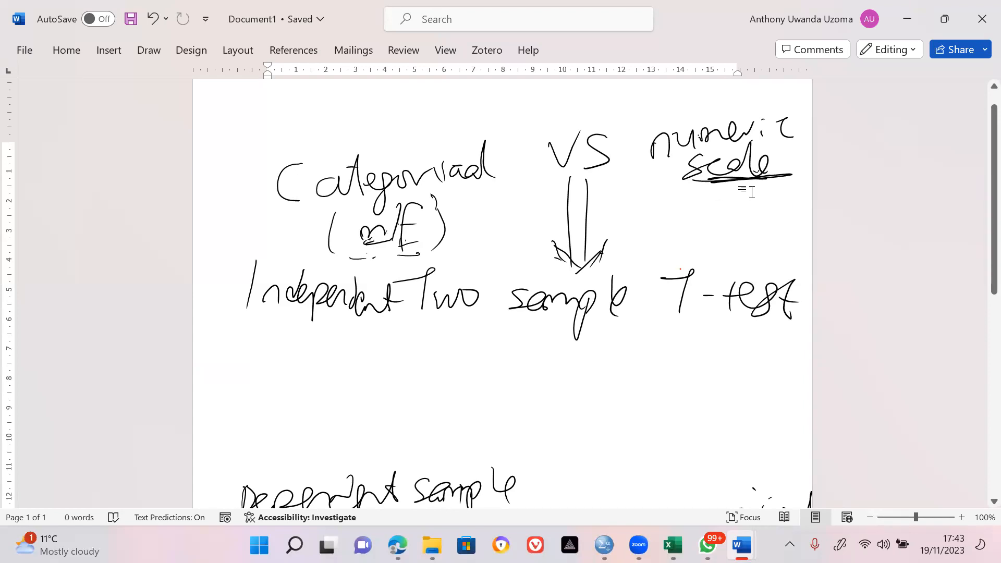
click(743, 157)
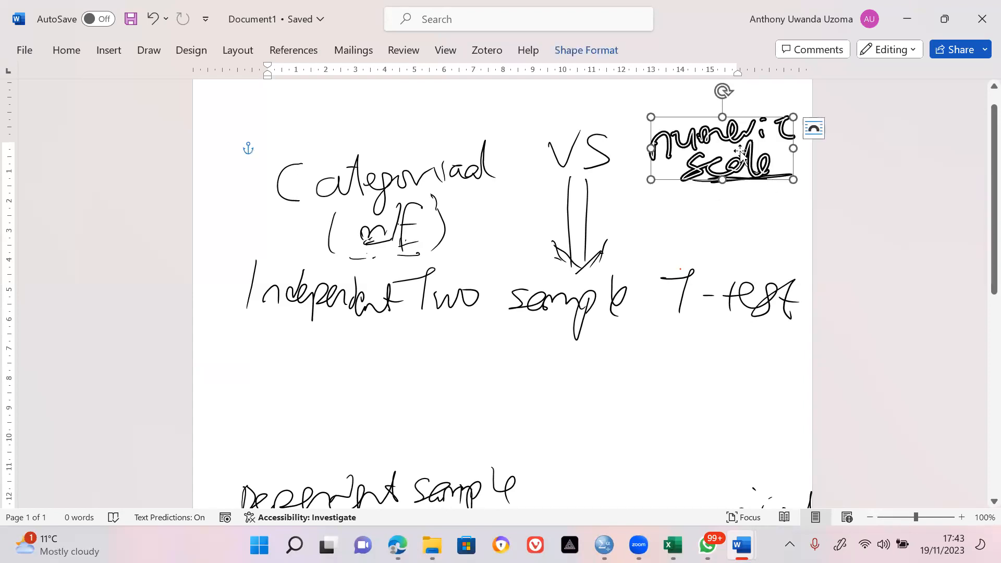
click(741, 353)
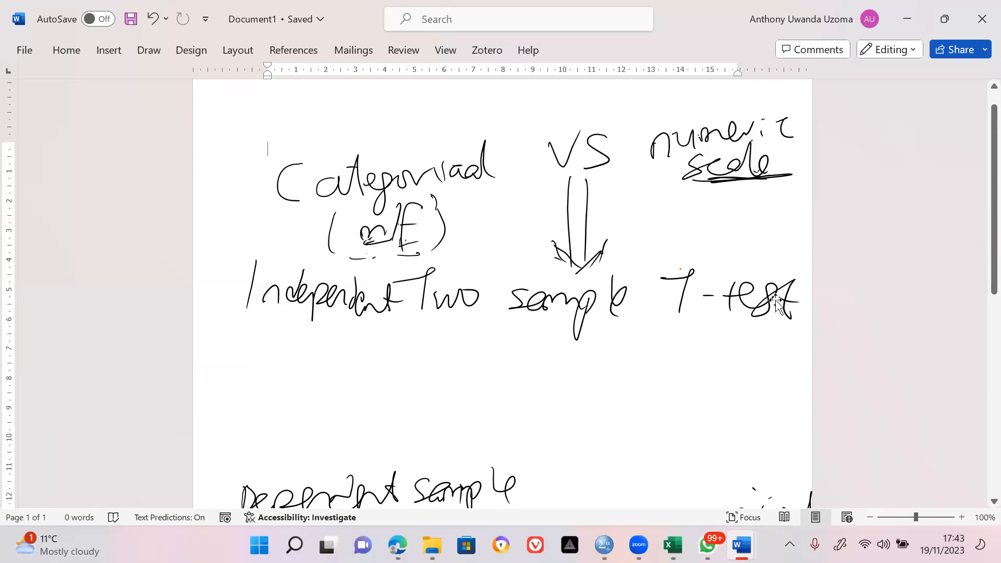
Step: Underline "Dependent" in the second note and handwrite "two" above the word "sample"
scroll(776, 303, down, 7)
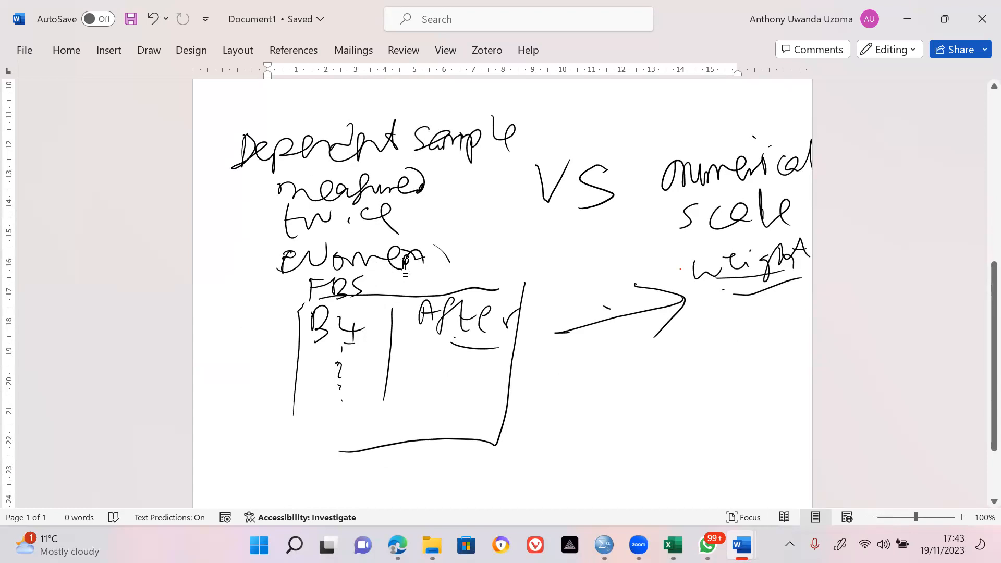
drag(272, 171, 386, 158)
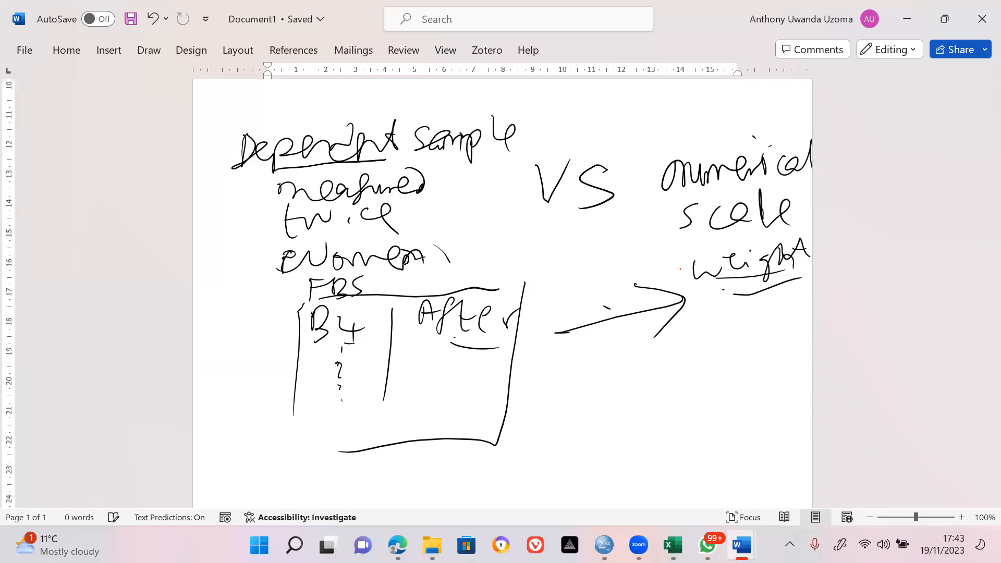
drag(394, 112, 416, 104)
mouse_move(411, 104)
mouse_down()
mouse_move(422, 112)
mouse_move(428, 102)
mouse_up()
mouse_move(449, 97)
mouse_down()
mouse_move(439, 104)
mouse_move(450, 96)
mouse_up()
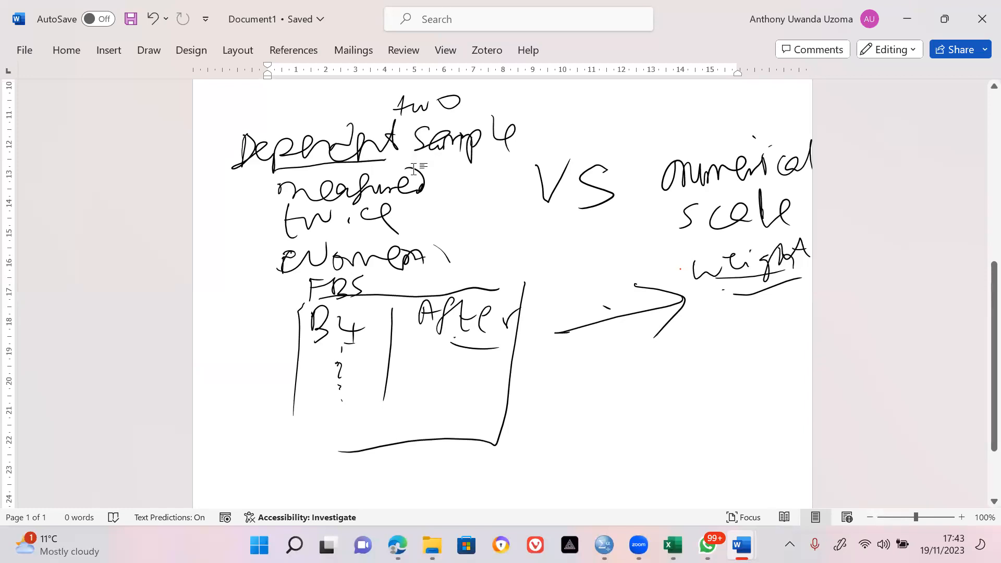
Step: Review the dependent two-sample note, its numerical scale part and the weight example
click(719, 171)
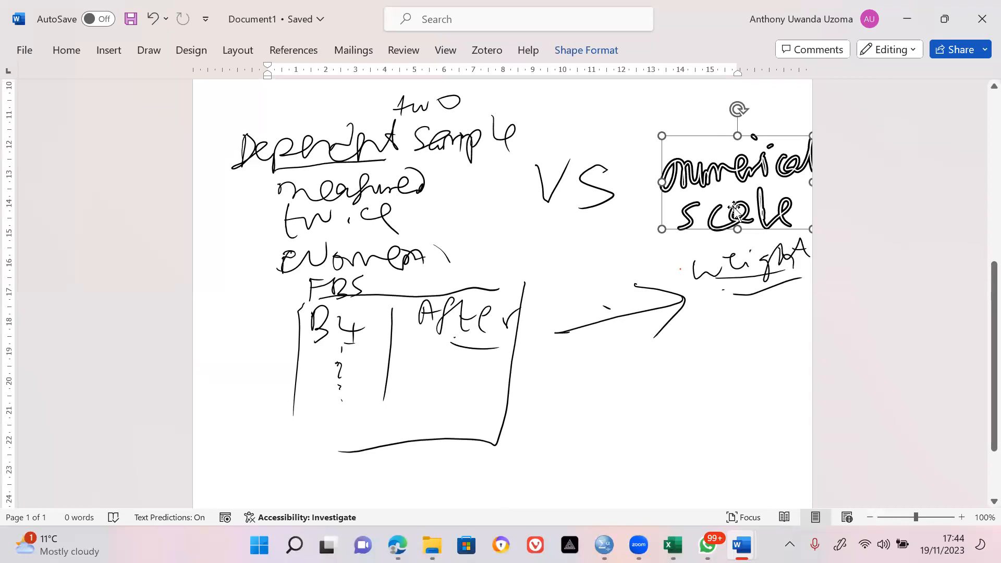
click(766, 279)
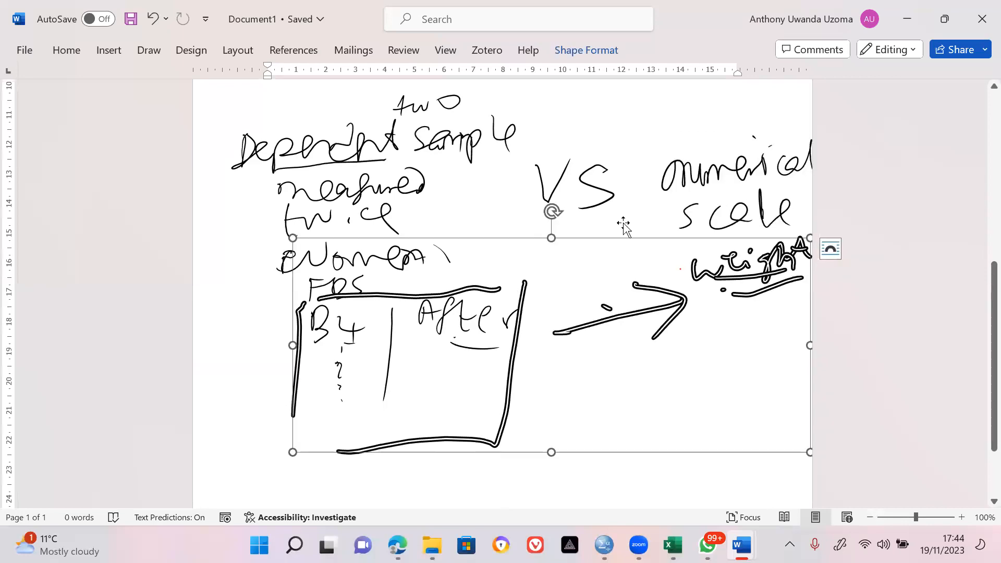
click(448, 230)
scroll(448, 231, down, 6)
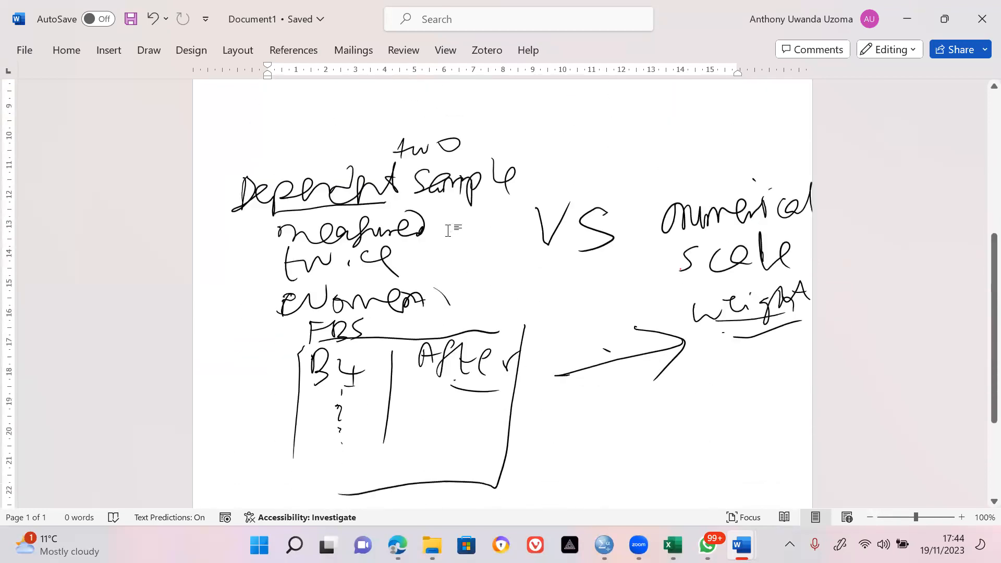
scroll(448, 230, down, 4)
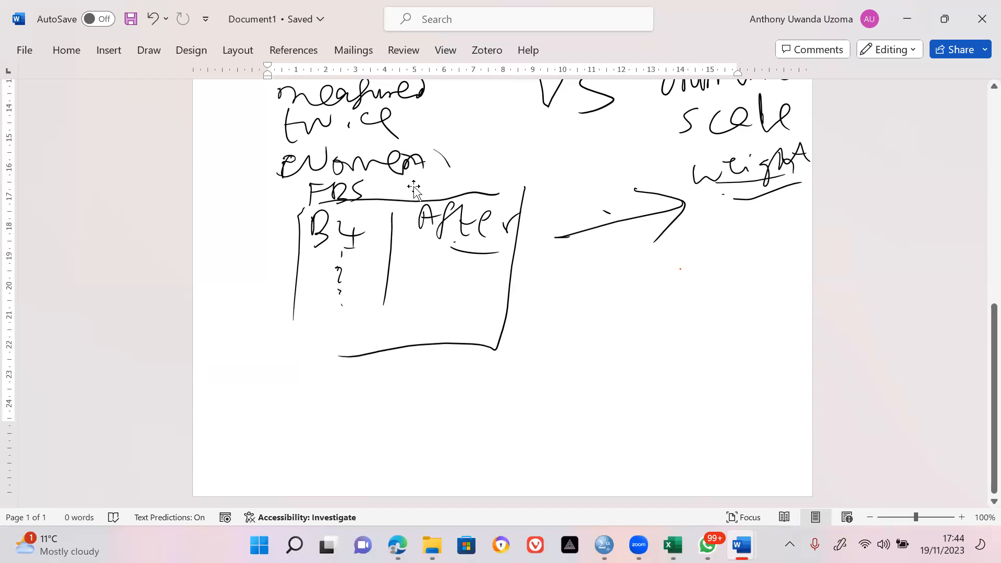
scroll(414, 190, up, 3)
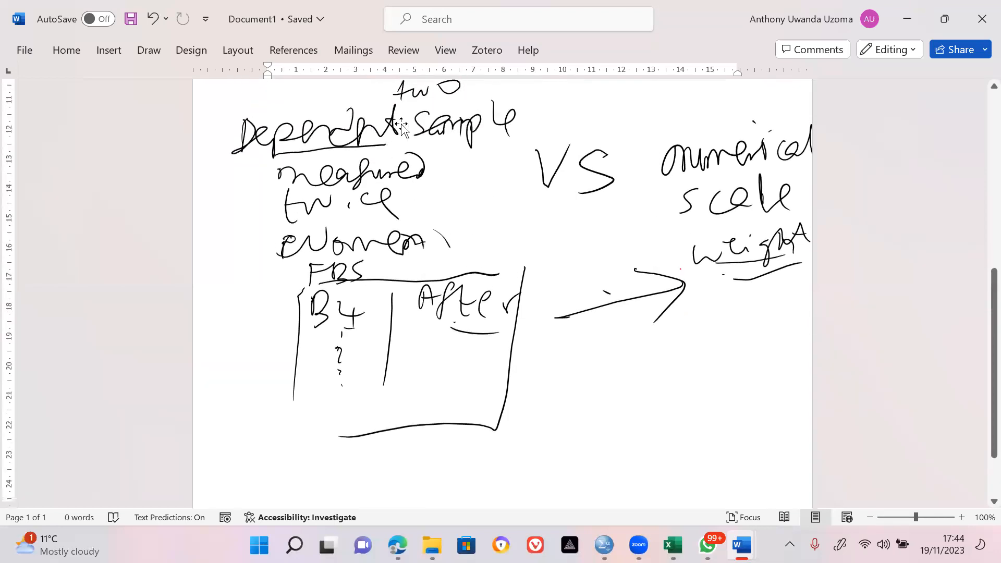
scroll(642, 269, down, 3)
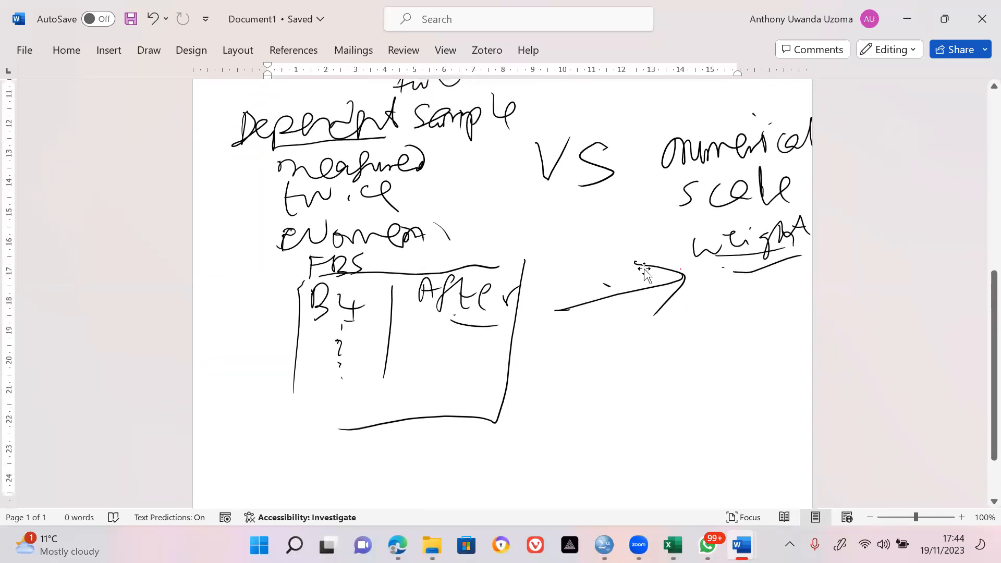
Step: Handwrite "One sample test" in the empty area below the B4/After box
scroll(643, 269, down, 1)
scroll(643, 270, up, 1)
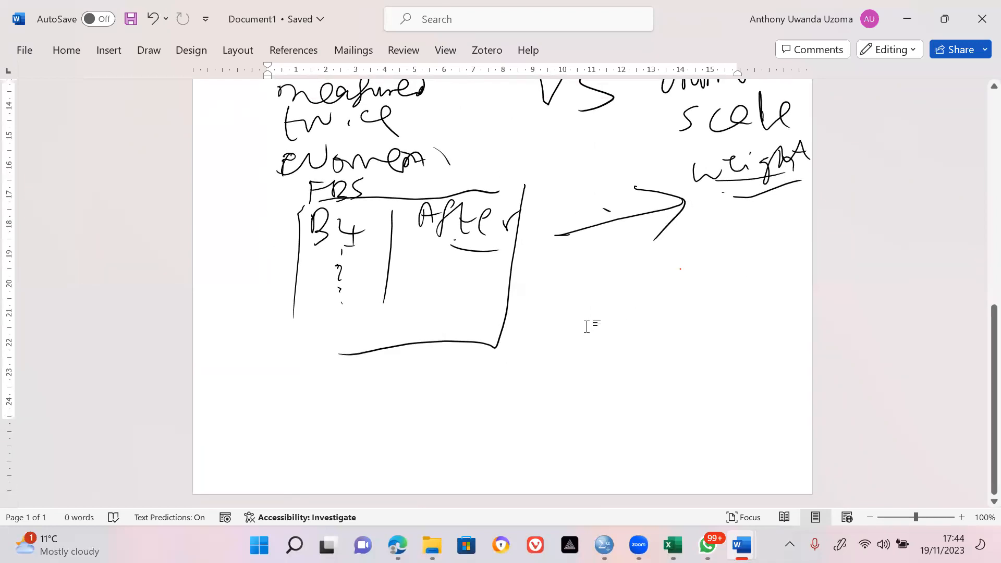
scroll(587, 327, down, 1)
scroll(586, 326, up, 1)
mouse_move(259, 396)
mouse_down()
mouse_move(251, 387)
mouse_move(289, 418)
mouse_up()
mouse_move(300, 398)
mouse_down()
mouse_move(301, 409)
mouse_move(372, 402)
mouse_move(401, 412)
mouse_move(416, 372)
mouse_move(433, 402)
mouse_up()
mouse_move(473, 372)
mouse_down()
mouse_move(498, 384)
mouse_move(541, 376)
mouse_up()
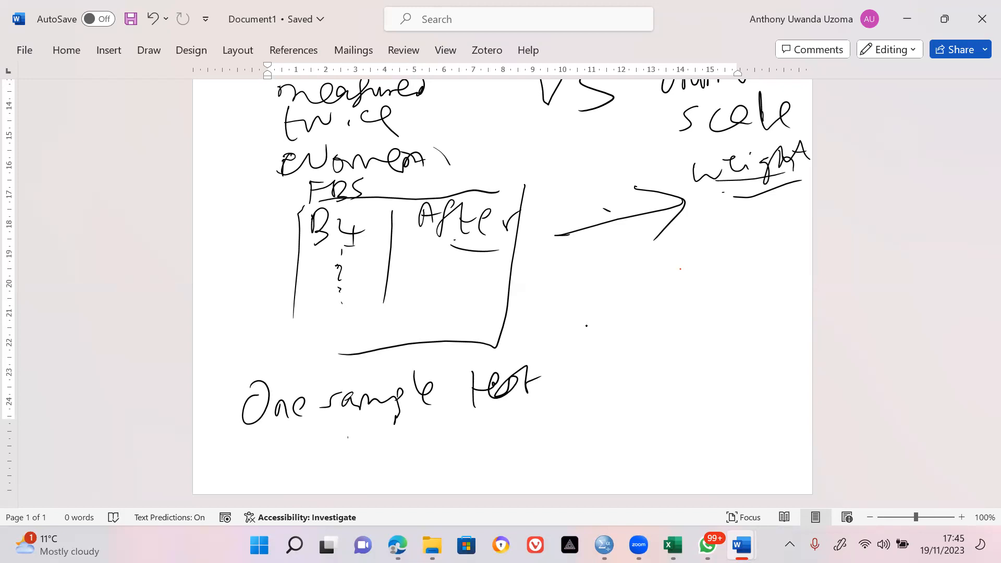
Step: Below "One sample test", handwrite the comparison "average in sample – VS reference pop 90kg"
drag(348, 437, 420, 429)
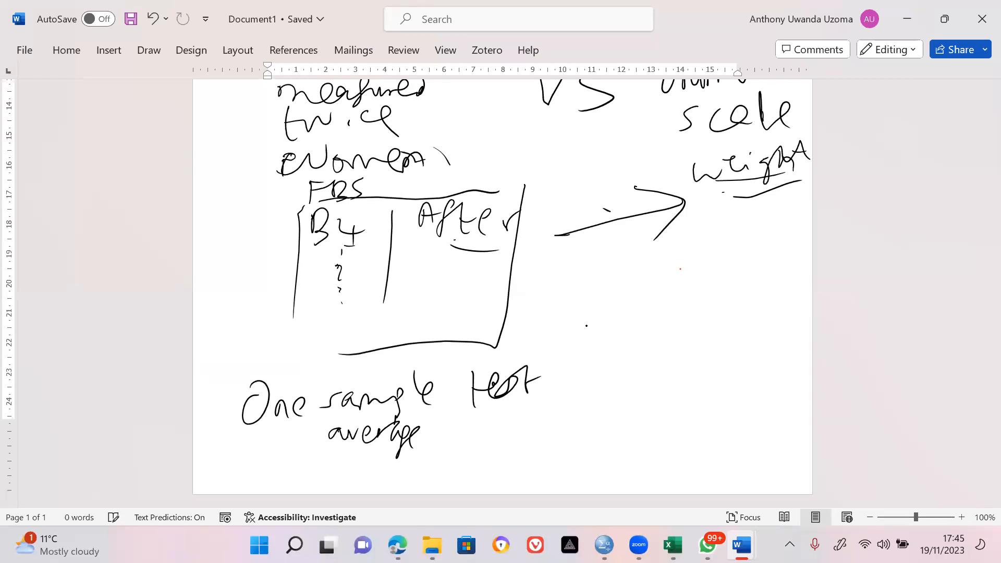
mouse_move(495, 429)
mouse_down()
mouse_move(519, 432)
mouse_move(523, 448)
mouse_move(544, 423)
mouse_move(622, 398)
mouse_up()
drag(634, 399, 644, 398)
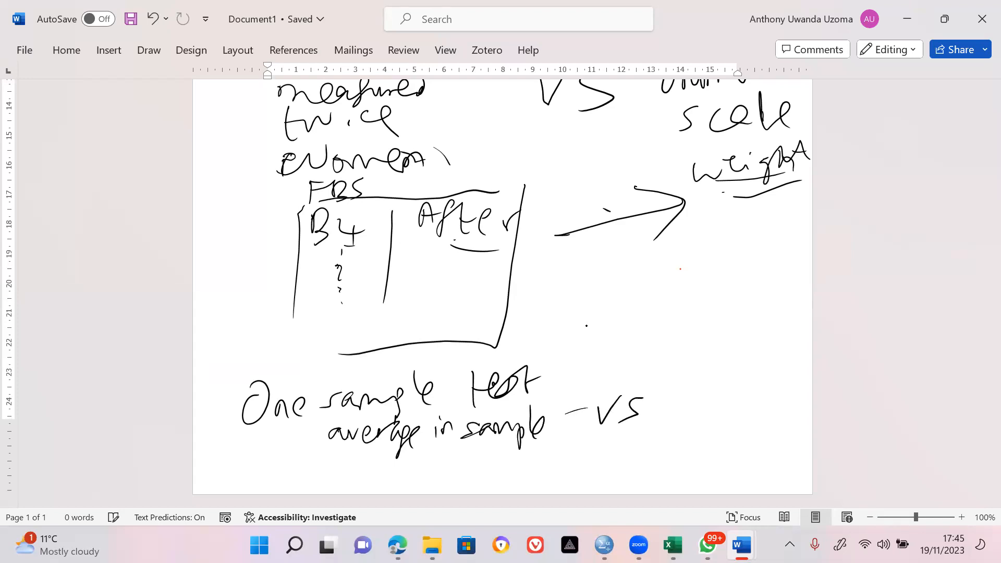
mouse_move(705, 383)
mouse_down()
mouse_move(734, 375)
mouse_move(743, 386)
mouse_move(756, 372)
mouse_move(769, 386)
mouse_move(792, 368)
mouse_up()
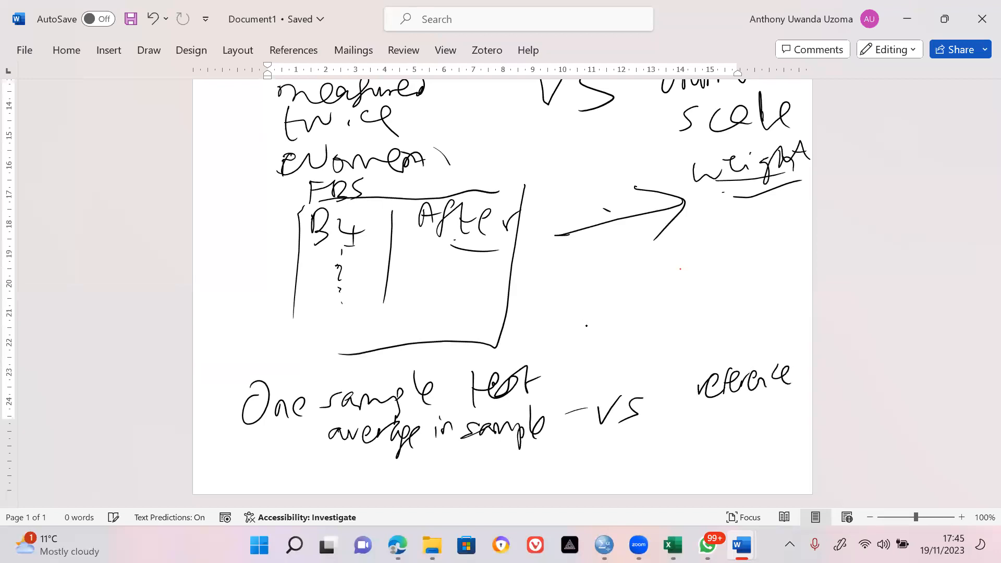
mouse_move(689, 382)
mouse_down()
mouse_move(711, 370)
mouse_move(732, 406)
mouse_move(753, 400)
mouse_up()
drag(773, 403, 769, 434)
drag(786, 405, 792, 405)
mouse_move(795, 403)
mouse_down()
mouse_move(797, 427)
mouse_move(807, 422)
mouse_up()
drag(811, 417, 808, 431)
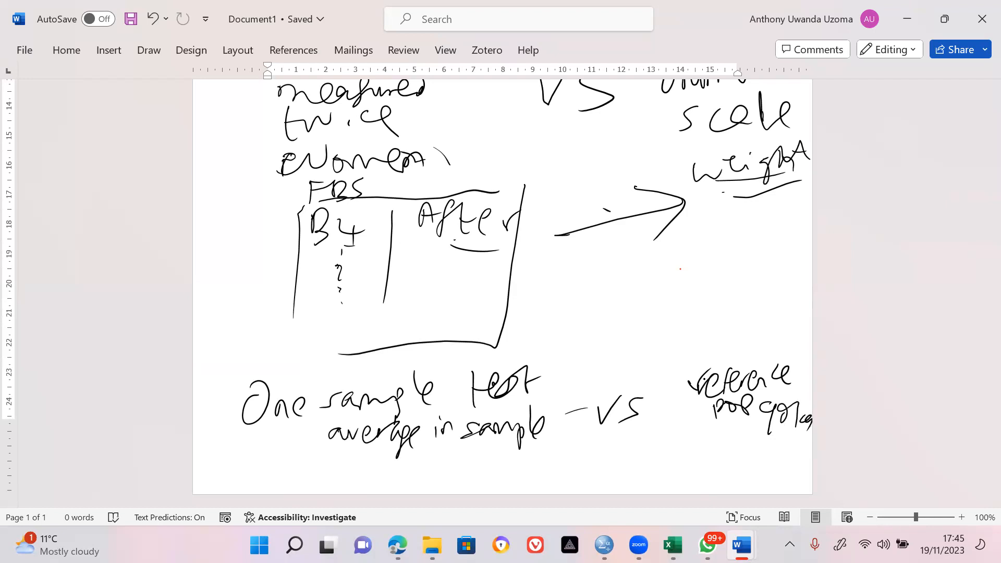
Step: Circle "average in sample" and mark the reference population value, and switch to the dataset in SPSS
mouse_move(342, 444)
mouse_down()
mouse_move(403, 455)
mouse_move(525, 443)
mouse_move(453, 399)
mouse_move(341, 427)
mouse_up()
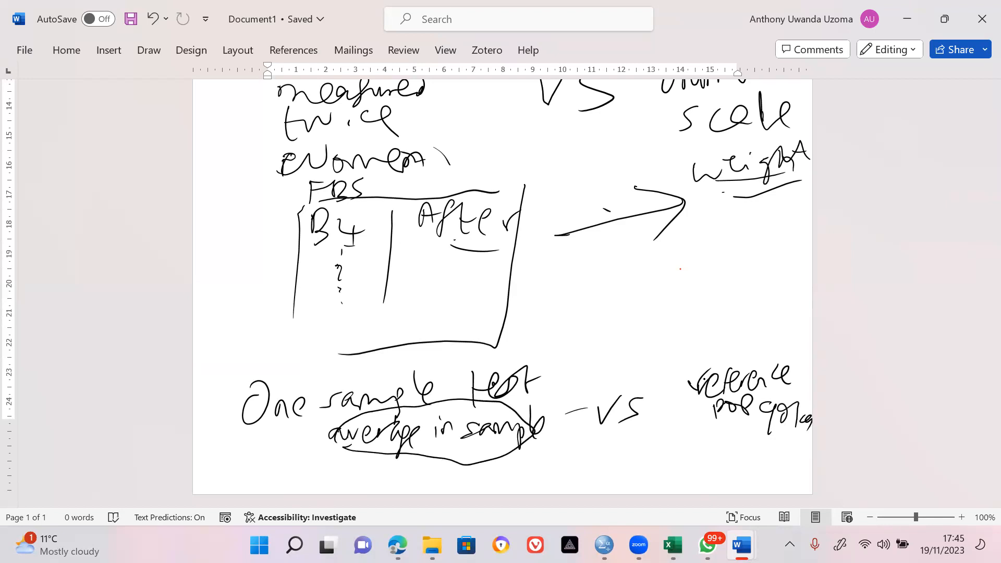
click(701, 419)
mouse_move(699, 423)
mouse_down()
mouse_move(812, 436)
mouse_move(775, 397)
mouse_up()
click(906, 20)
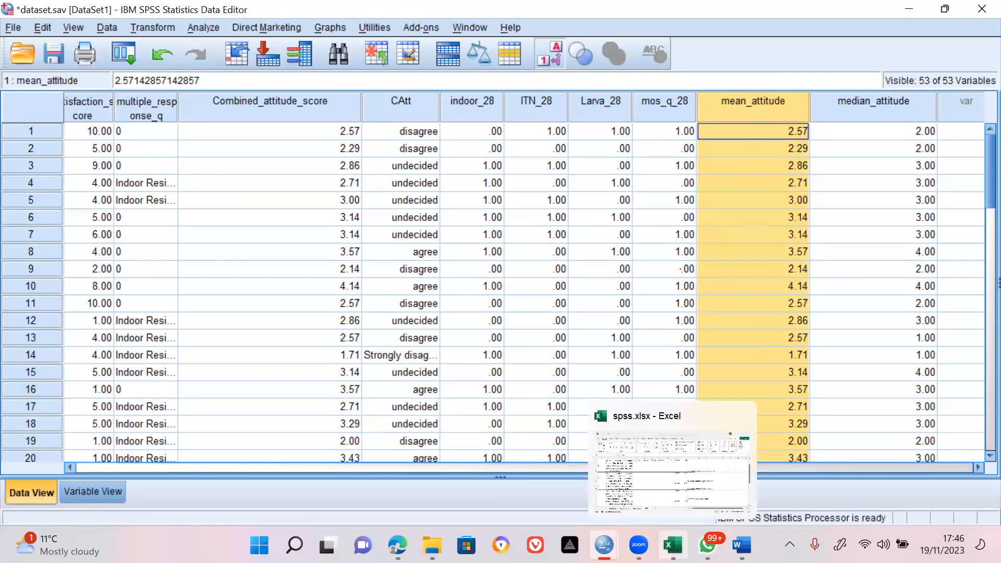
Step: Switch to the handwritten Word notes and review the categorical versus numeric scale rule for the independent two-sample T-test
click(741, 545)
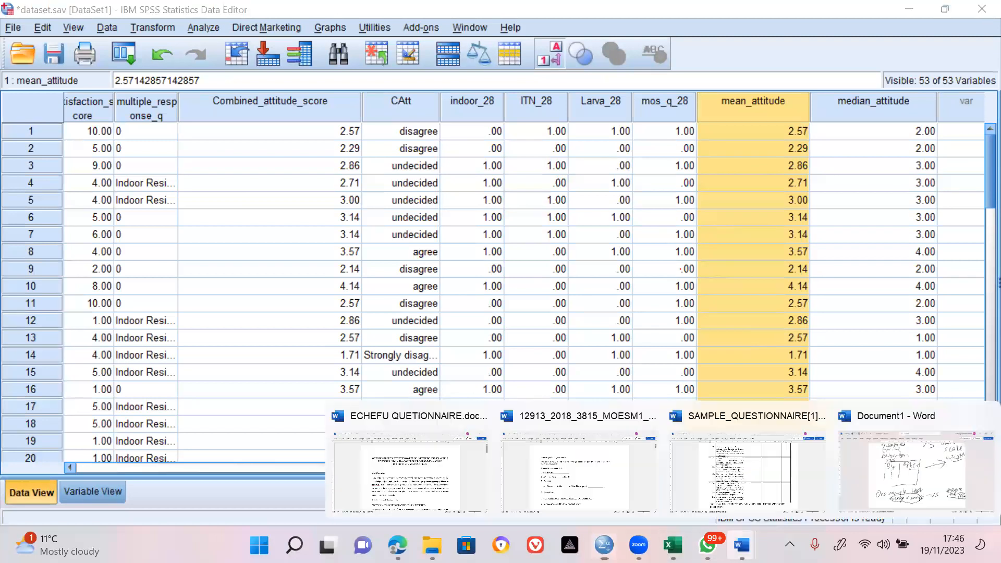
click(913, 450)
scroll(914, 451, up, 10)
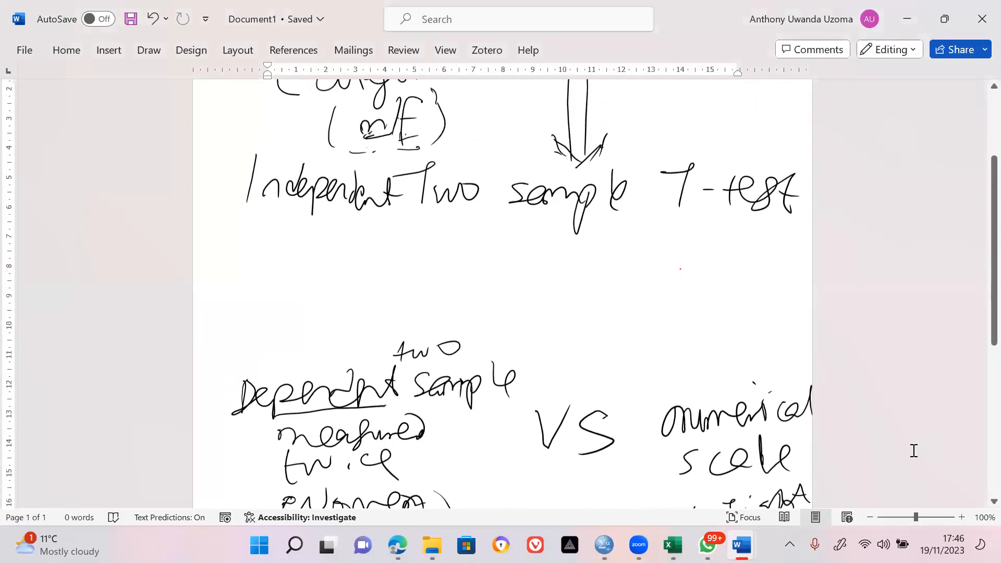
scroll(493, 201, up, 1)
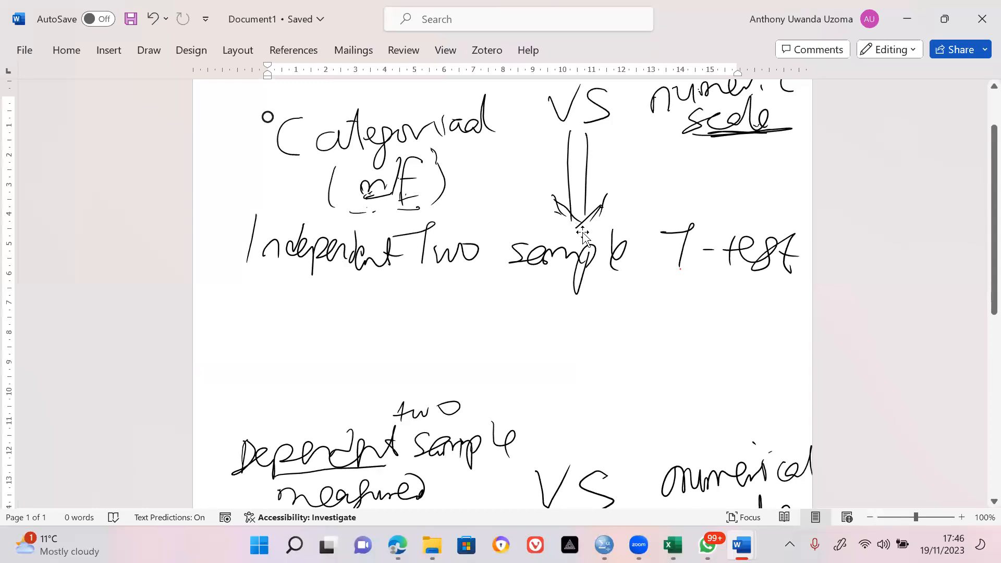
scroll(719, 246, up, 1)
click(720, 136)
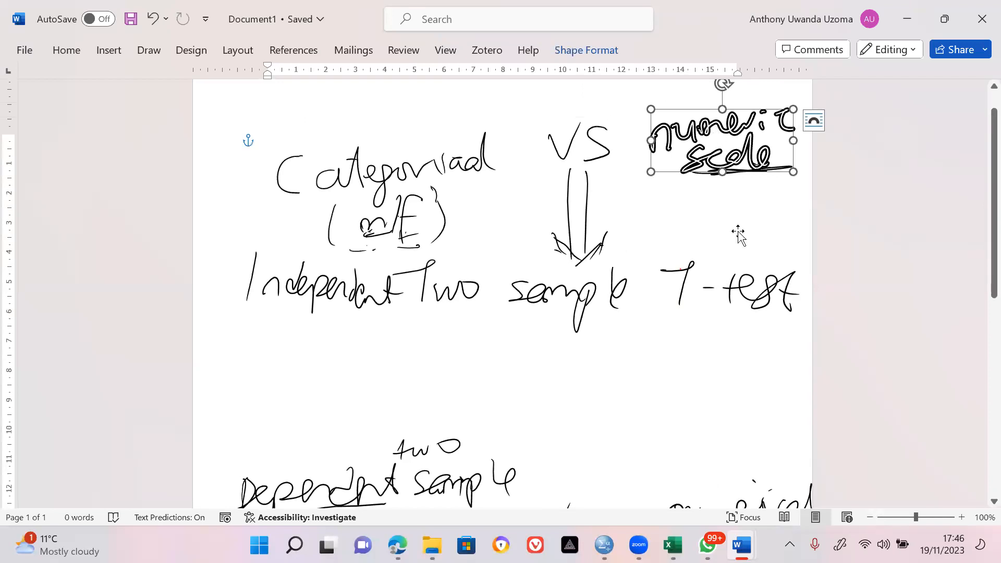
click(736, 230)
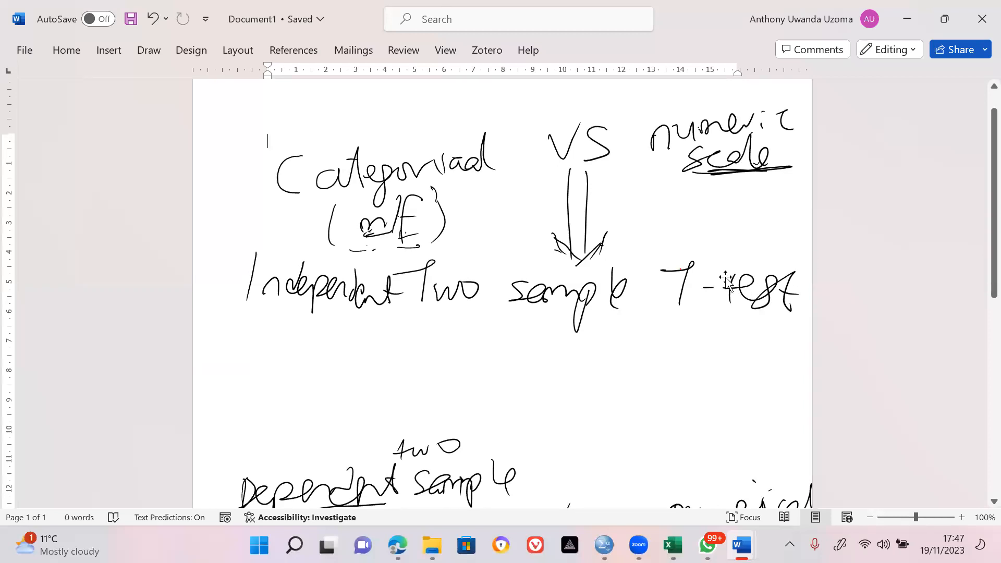
Step: Back in SPSS, open the Independent-Samples T Test and replace Satisfaction score with Mean attitude as the test variable
click(914, 16)
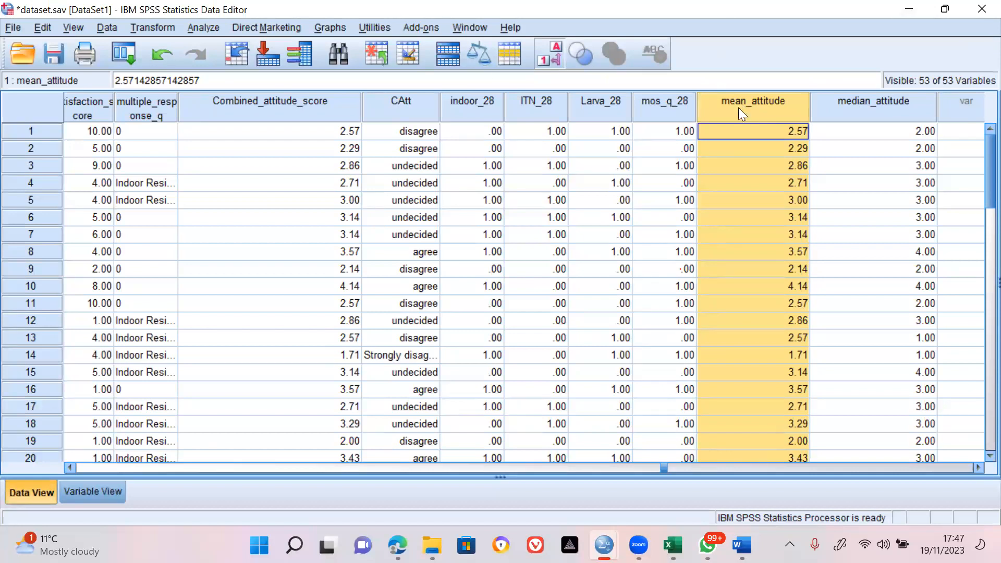
click(205, 23)
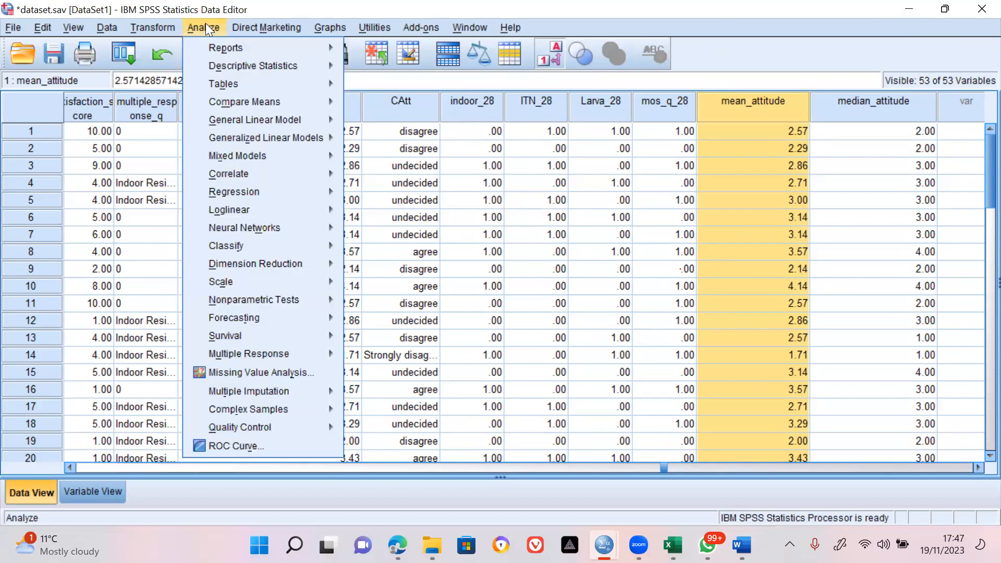
mouse_move(239, 100)
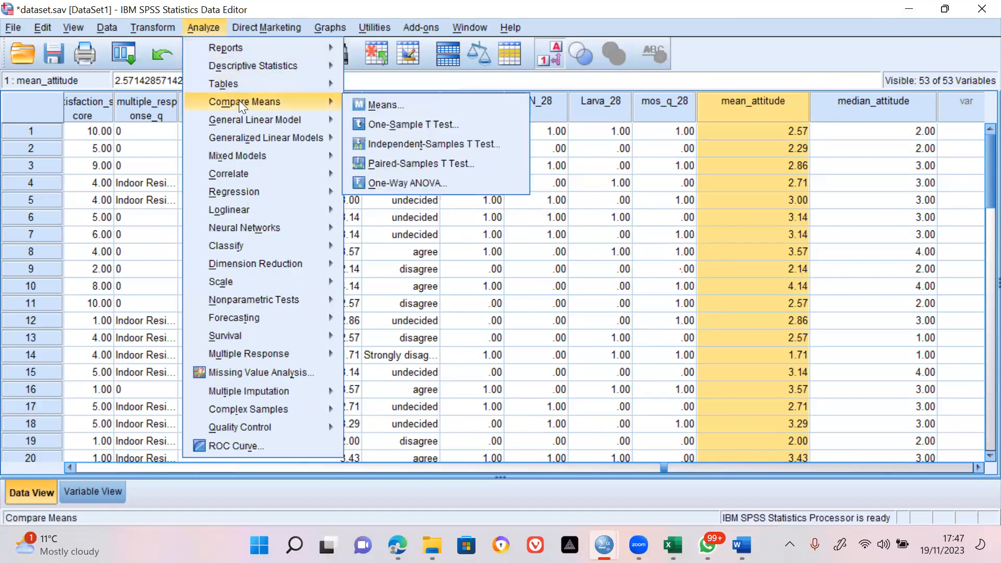
click(373, 146)
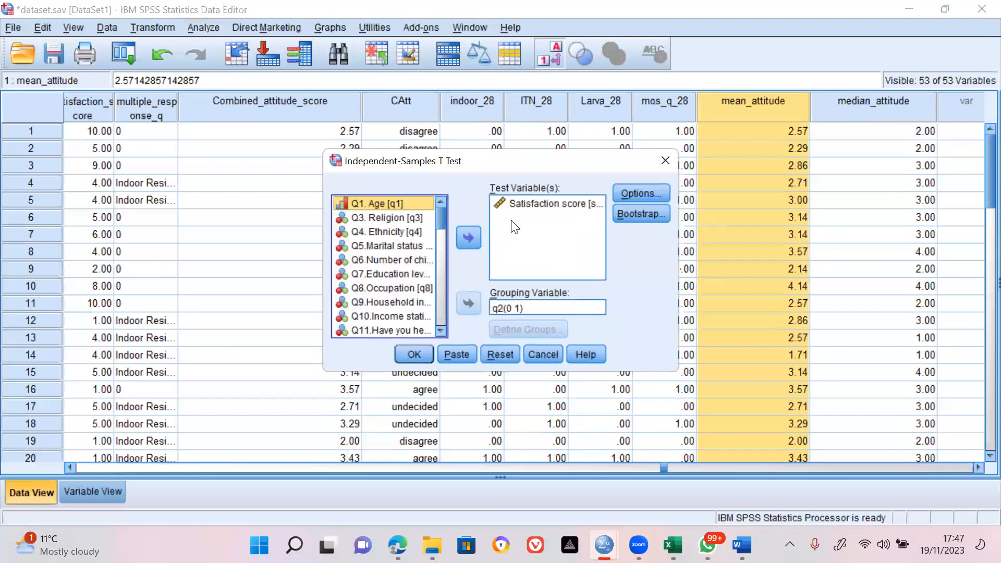
click(531, 206)
click(468, 239)
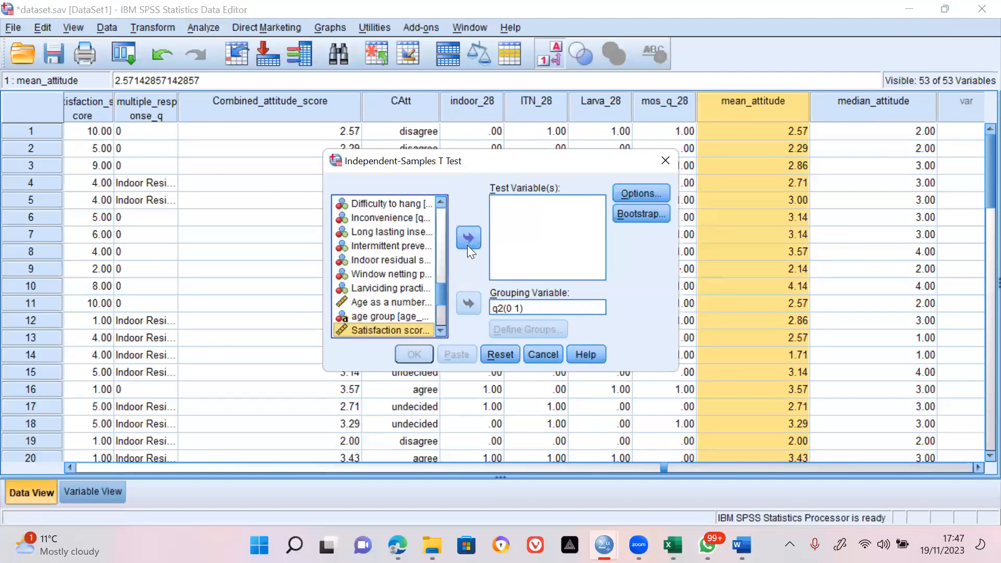
drag(443, 289, 441, 329)
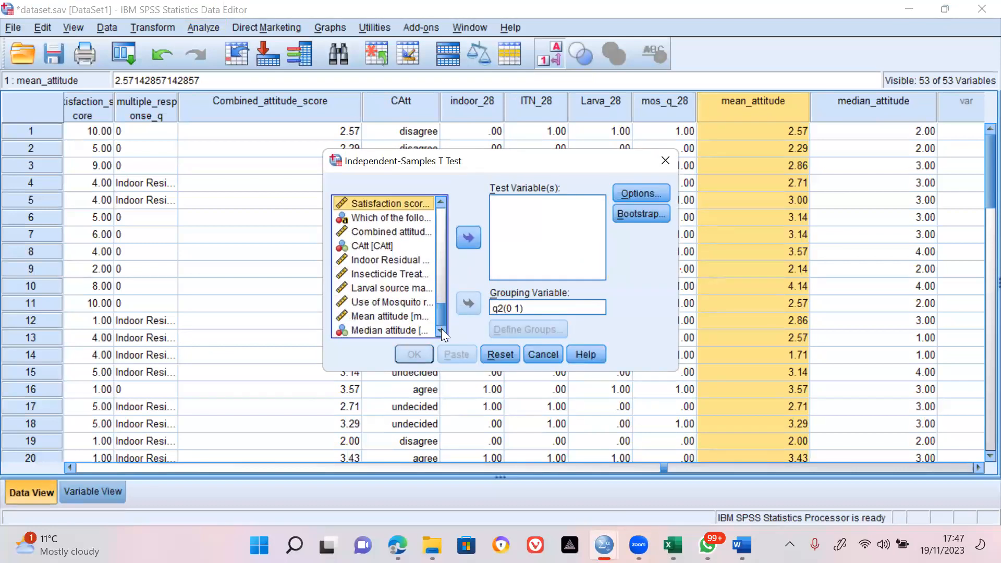
click(386, 317)
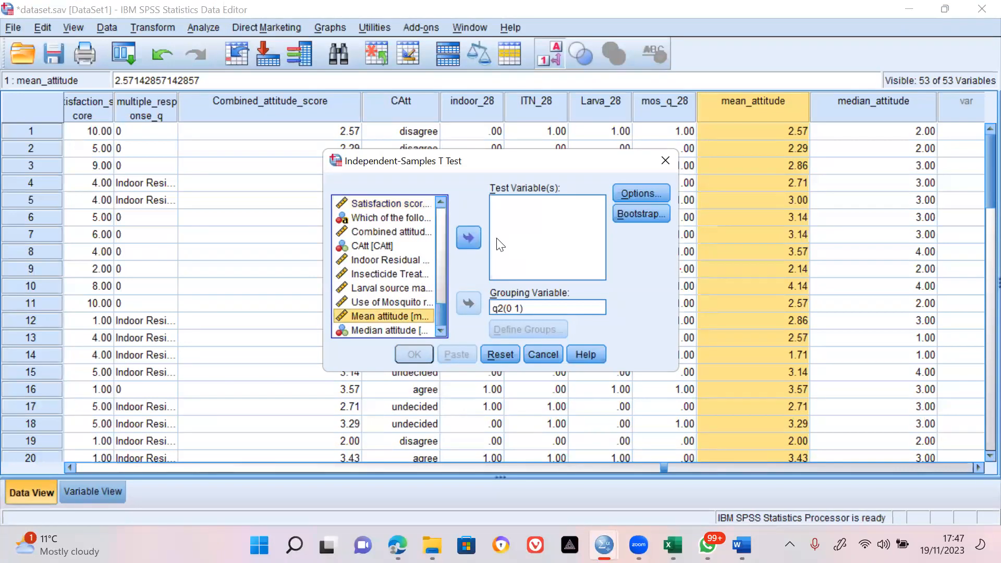
click(469, 239)
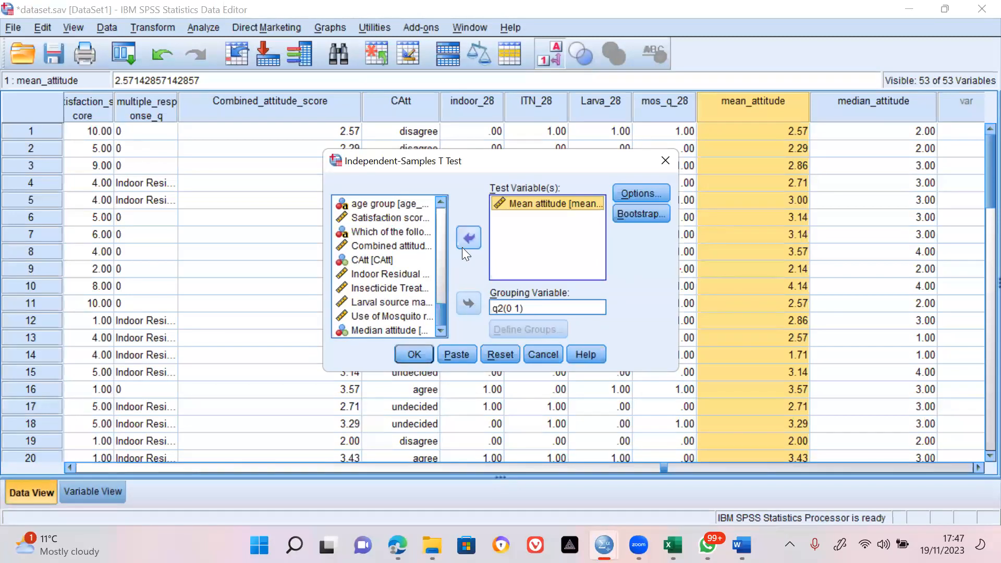
Step: Reassign Q2. Gender as the grouping variable, with group 1 defined as 0 and group 2 as 1
click(498, 308)
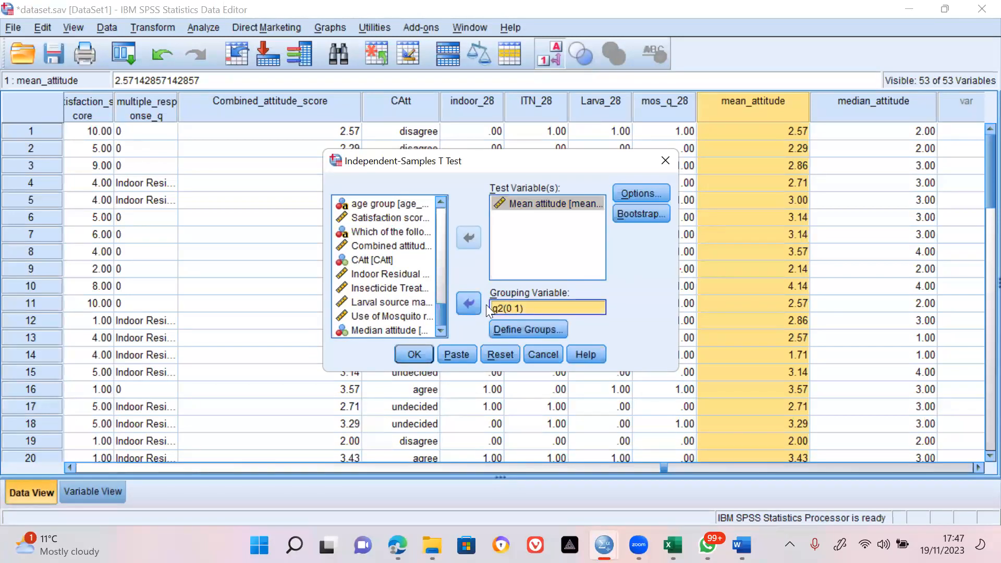
click(469, 304)
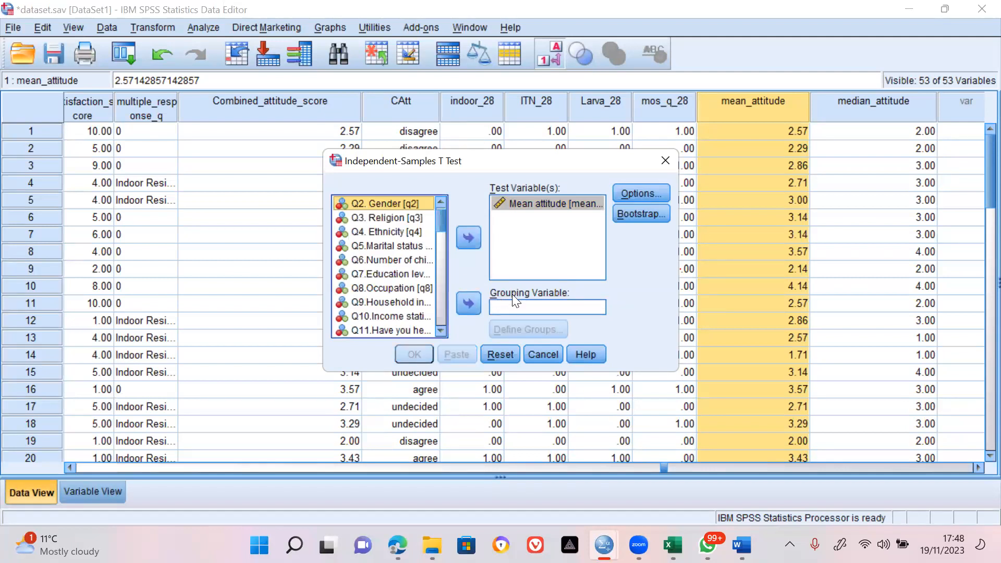
click(368, 203)
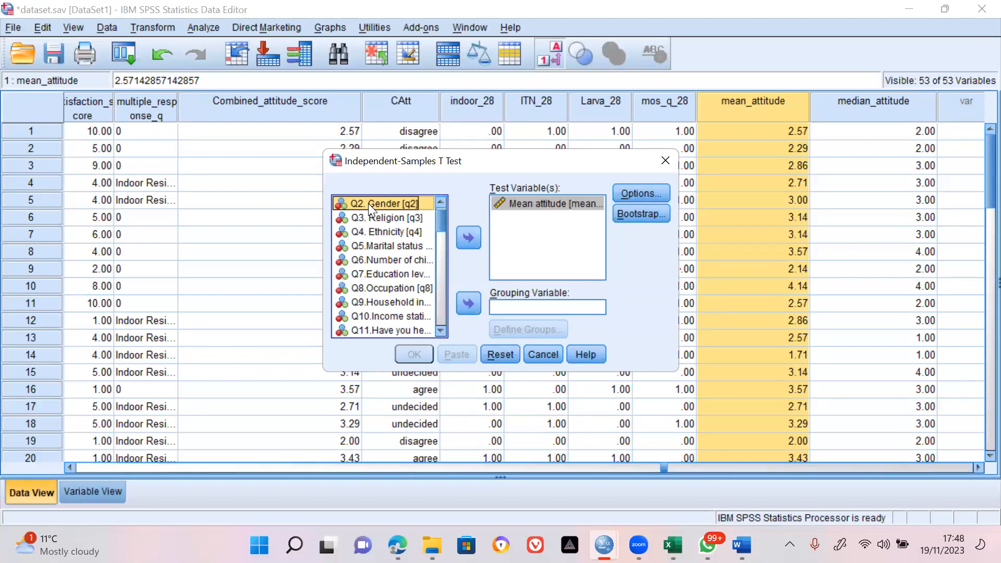
click(468, 305)
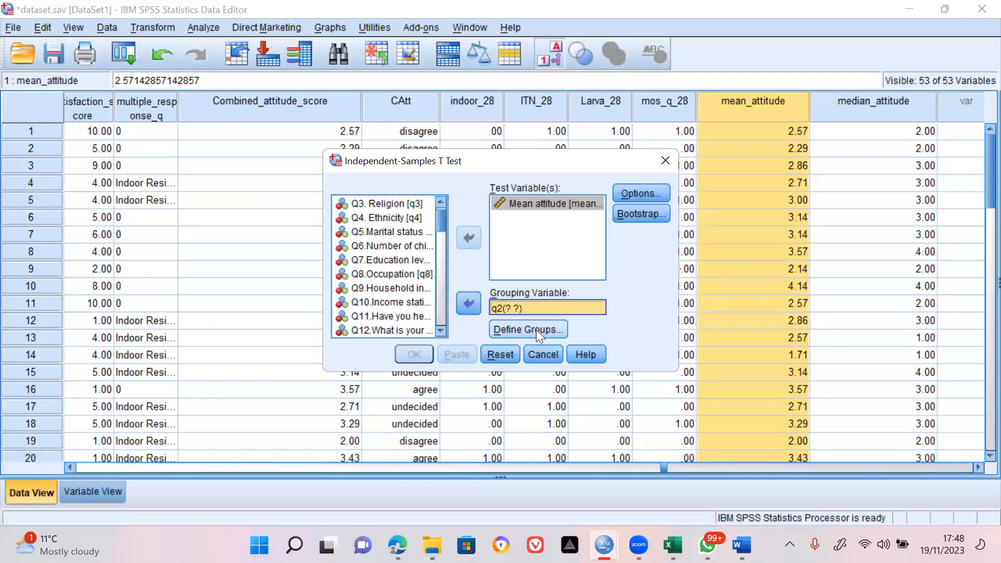
click(517, 333)
click(506, 245)
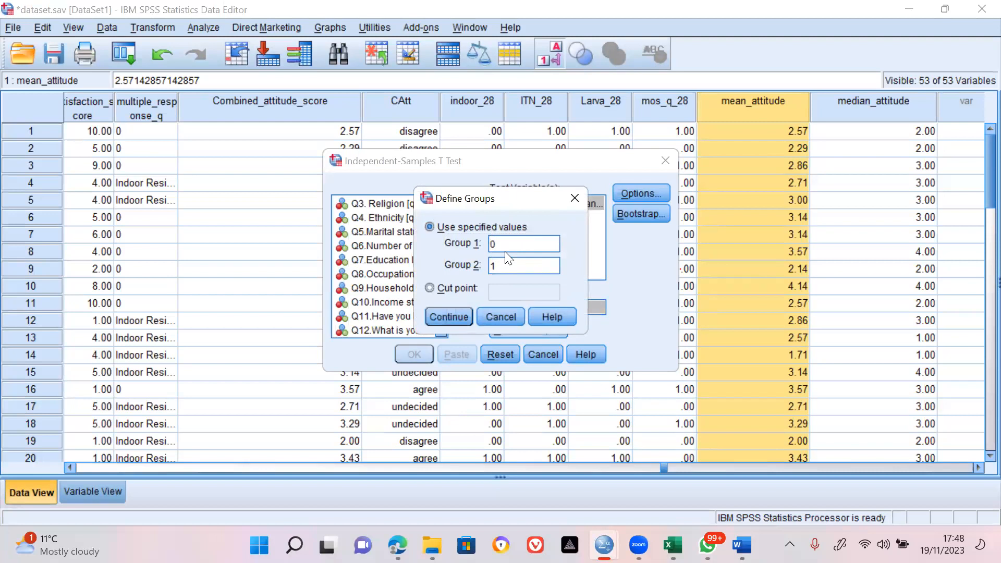
click(505, 265)
click(440, 317)
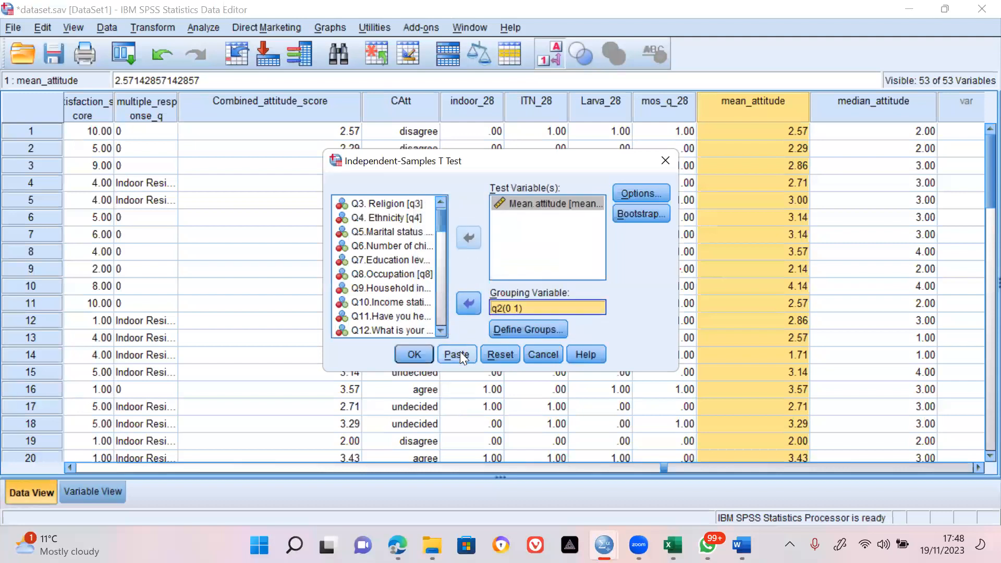
Step: Check the 95% confidence interval option and run the independent-samples T test
click(643, 193)
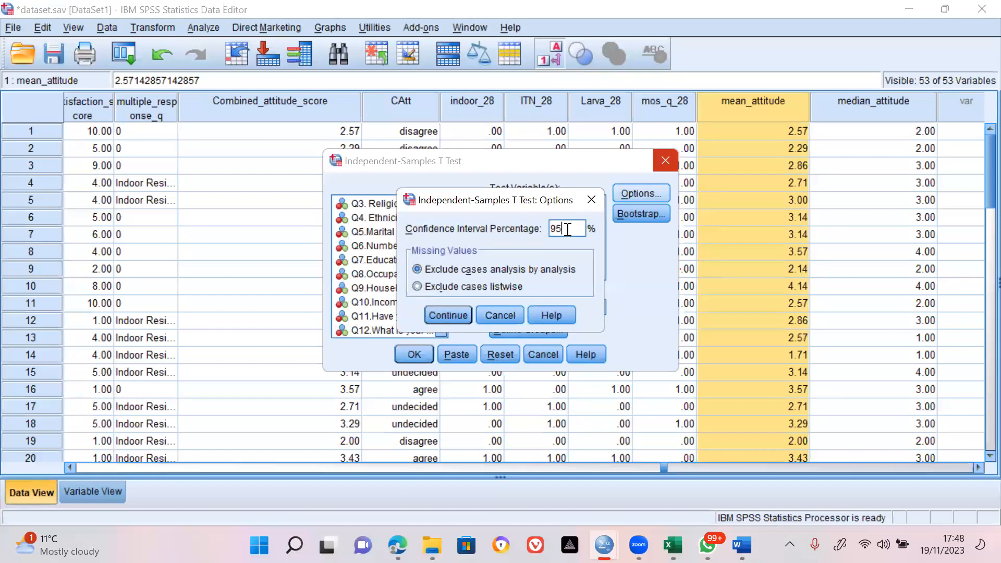
click(436, 314)
click(415, 355)
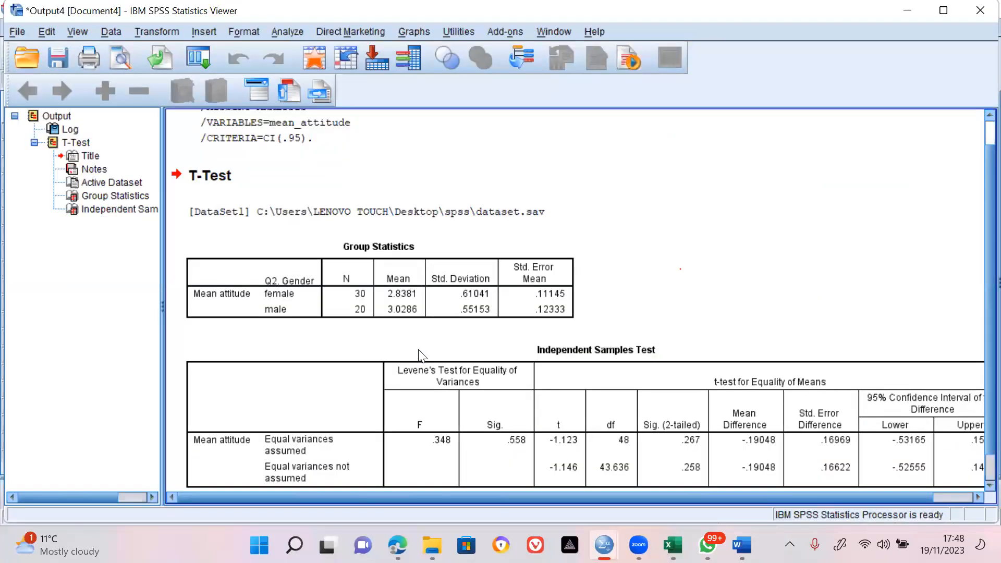
Step: Examine the Group Statistics and Independent Samples Test tables for mean attitude by gender
click(420, 356)
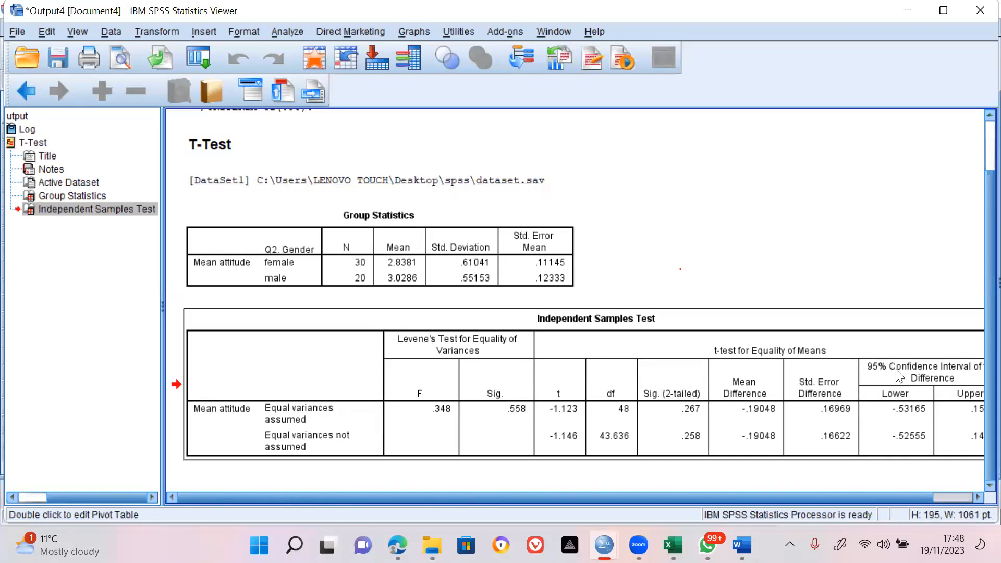
click(878, 435)
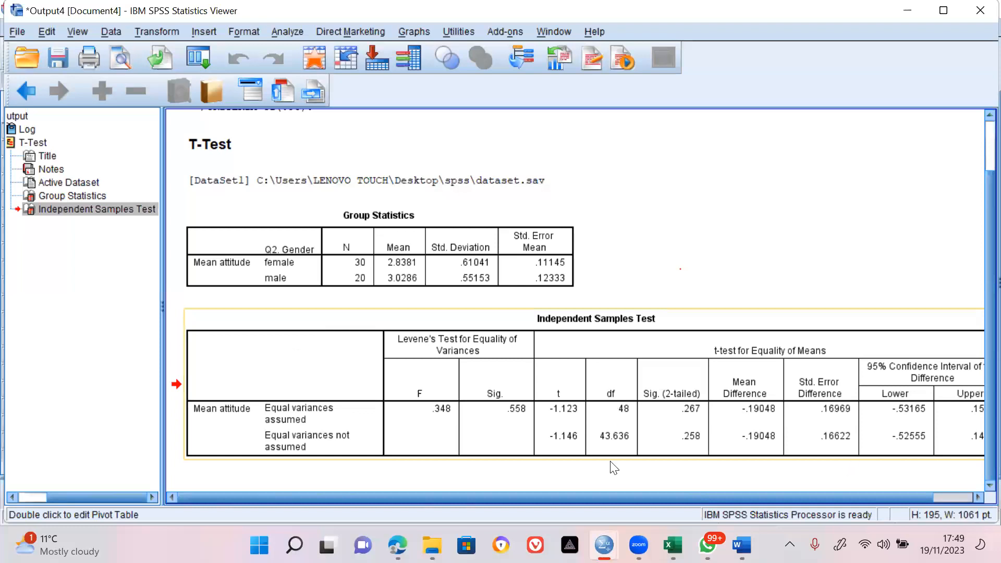
click(405, 262)
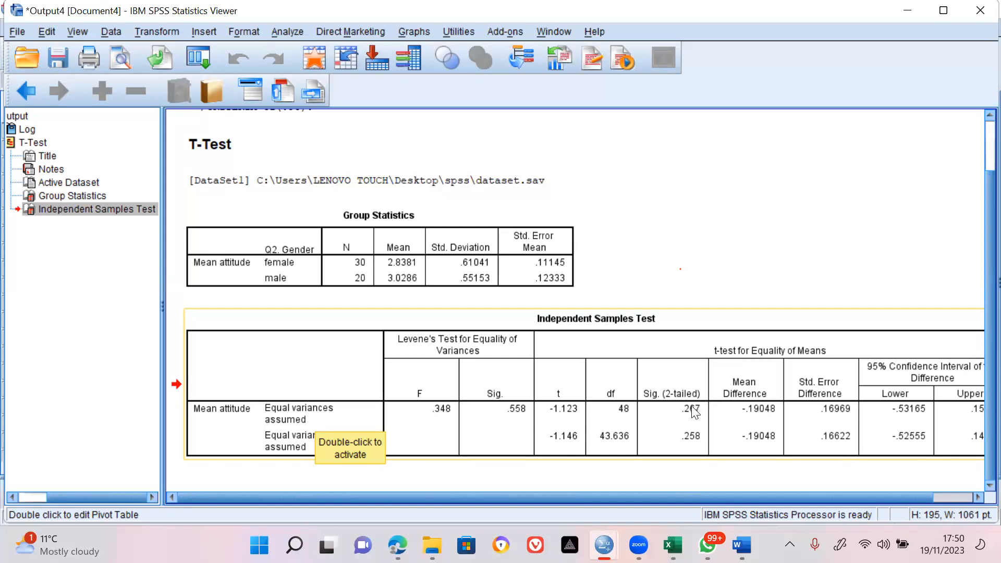
Step: Switch to the handwritten notes in Word and create a new blank document
mouse_move(742, 545)
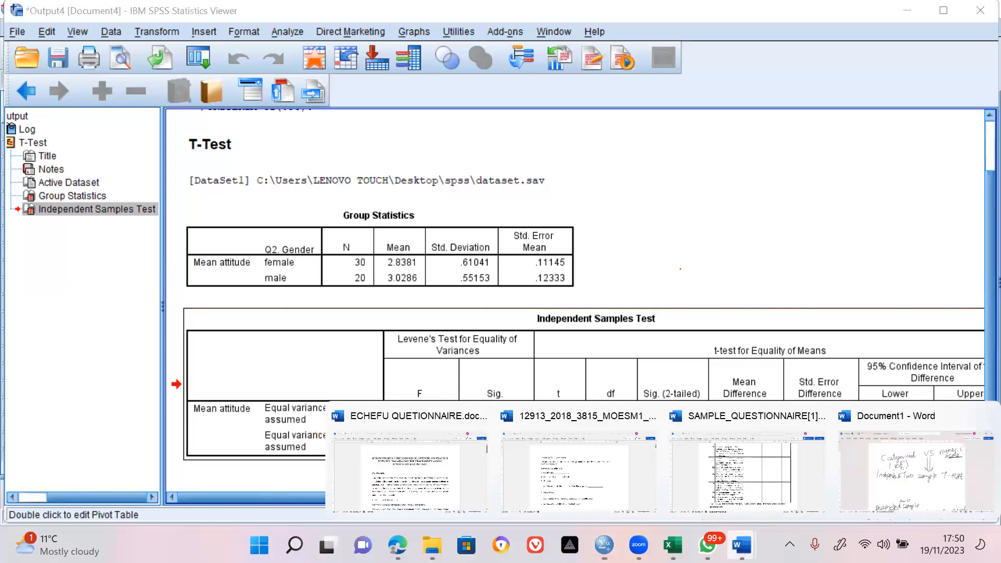
click(742, 545)
click(908, 460)
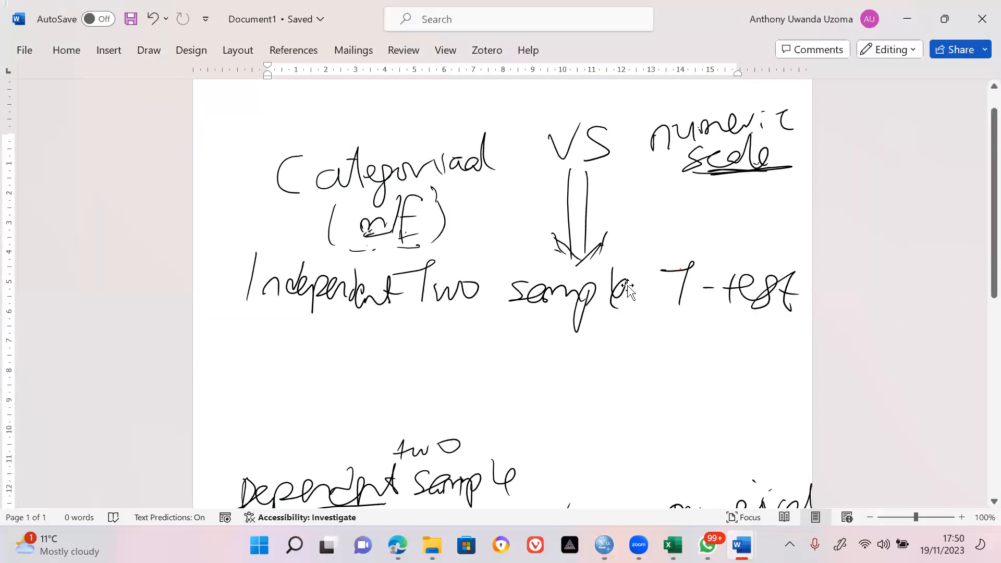
key(ctrl+n)
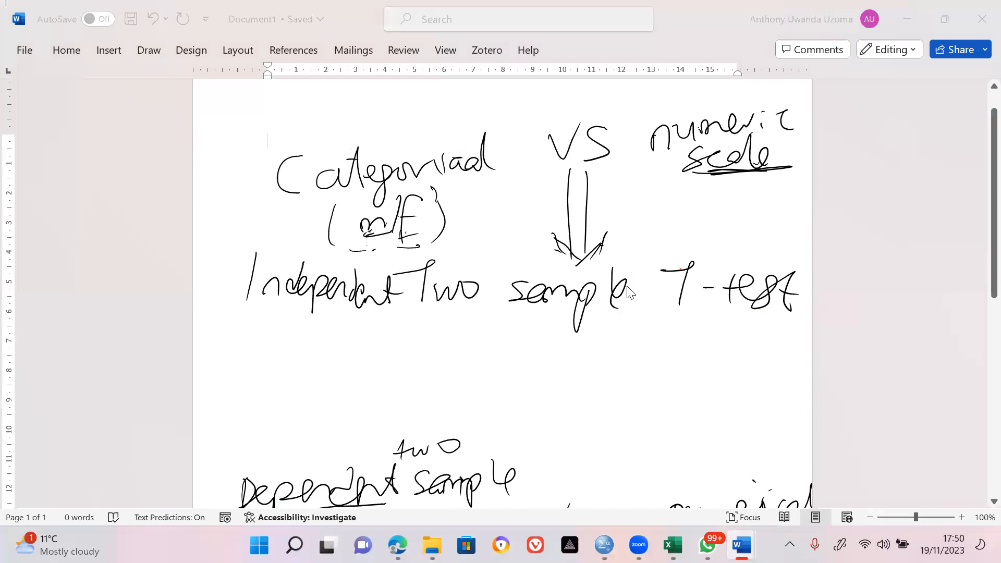
Step: Handwrite "P < 0.05 (sig)" with a tick mark across the upper part of the blank page
drag(307, 224, 306, 245)
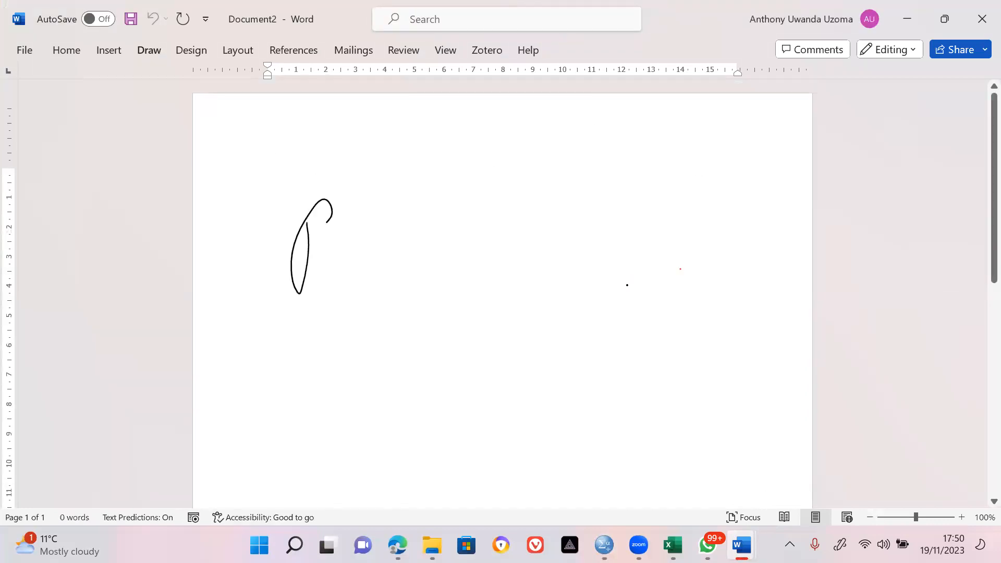
drag(464, 219, 458, 283)
mouse_move(546, 221)
mouse_down()
mouse_move(523, 245)
mouse_move(539, 223)
mouse_up()
click(570, 232)
drag(600, 213, 599, 209)
mouse_move(657, 195)
mouse_down()
mouse_move(625, 205)
mouse_move(616, 245)
mouse_up()
mouse_move(691, 176)
mouse_down()
mouse_move(673, 253)
mouse_move(681, 269)
mouse_up()
drag(710, 197, 694, 224)
mouse_move(717, 198)
mouse_down()
mouse_move(715, 217)
mouse_move(729, 228)
mouse_up()
mouse_move(741, 176)
mouse_down()
mouse_move(765, 206)
mouse_move(754, 254)
mouse_up()
mouse_move(778, 190)
mouse_down()
mouse_move(785, 199)
mouse_move(813, 173)
mouse_up()
Step: Handwrite "P > 0.05 (Not sig)" with an X mark below the first line
mouse_move(298, 359)
mouse_down()
mouse_move(295, 410)
mouse_move(296, 371)
mouse_up()
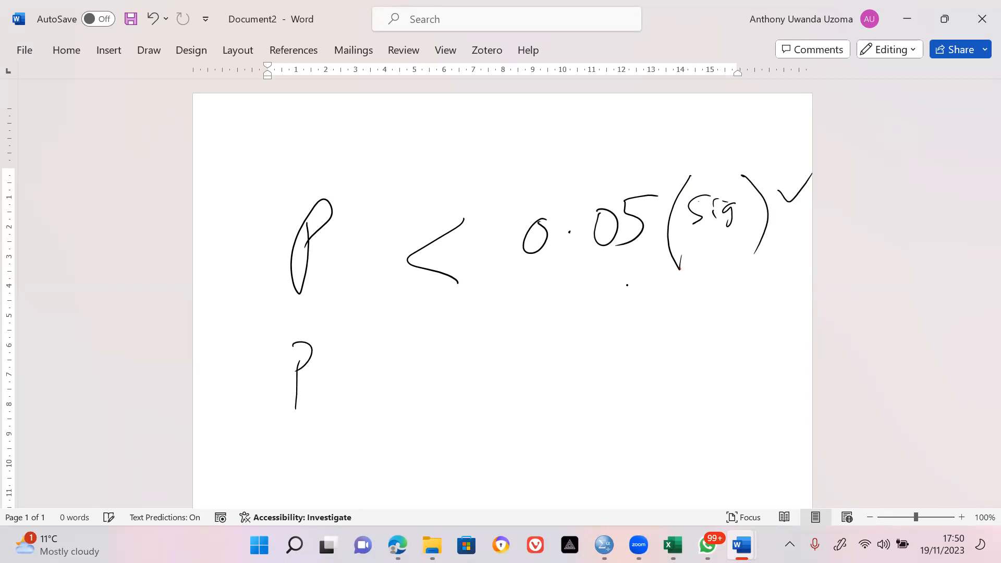
drag(334, 331, 363, 407)
mouse_move(444, 344)
mouse_down()
mouse_move(446, 360)
mouse_move(455, 346)
mouse_move(516, 345)
mouse_move(492, 370)
mouse_up()
click(462, 348)
mouse_move(593, 316)
mouse_down()
mouse_move(578, 334)
mouse_move(593, 405)
mouse_up()
mouse_move(585, 360)
mouse_down()
mouse_move(608, 319)
mouse_move(626, 357)
mouse_up()
mouse_move(652, 318)
mouse_down()
mouse_move(651, 358)
mouse_move(667, 337)
mouse_move(694, 350)
mouse_up()
drag(754, 334, 736, 367)
drag(755, 307, 751, 360)
mouse_move(806, 315)
mouse_down()
mouse_move(786, 344)
mouse_move(808, 343)
mouse_up()
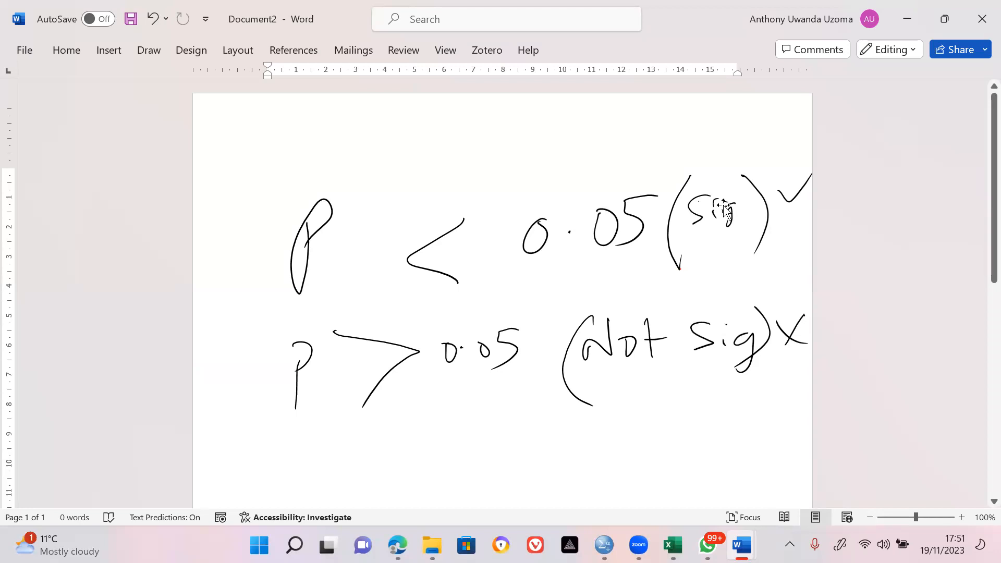
Step: Draw an arrow upward from the 0.05 in the significant rule and handwrite "reject NULL" above it
mouse_move(551, 210)
mouse_down()
mouse_move(578, 163)
mouse_move(589, 175)
mouse_up()
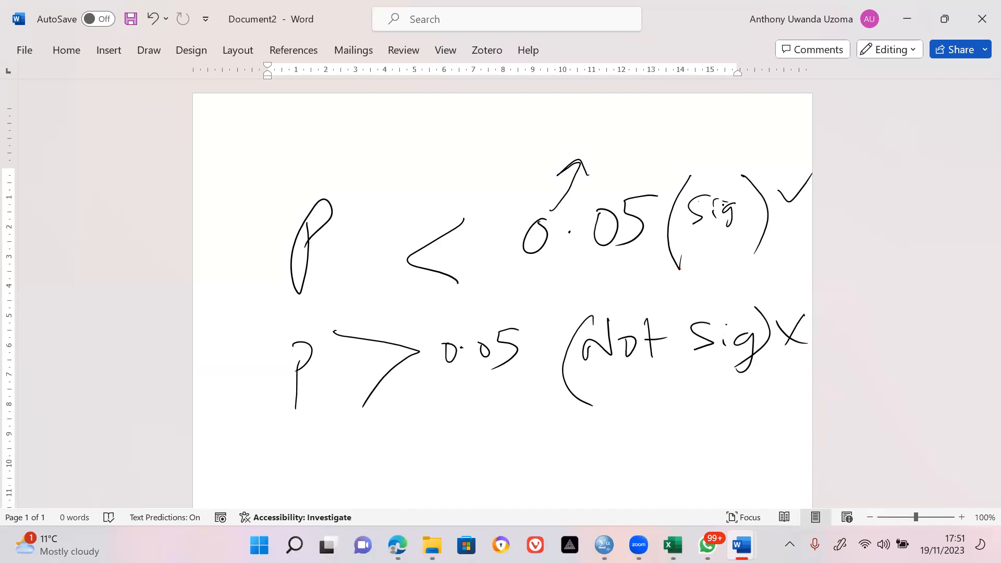
mouse_move(570, 134)
mouse_down()
mouse_move(603, 135)
mouse_move(621, 148)
mouse_up()
mouse_move(636, 137)
mouse_down()
mouse_move(644, 126)
mouse_move(635, 150)
mouse_up()
mouse_move(628, 147)
mouse_down()
mouse_move(694, 115)
mouse_move(714, 139)
mouse_move(736, 119)
mouse_up()
mouse_move(738, 119)
mouse_down()
mouse_move(751, 137)
mouse_move(774, 134)
mouse_up()
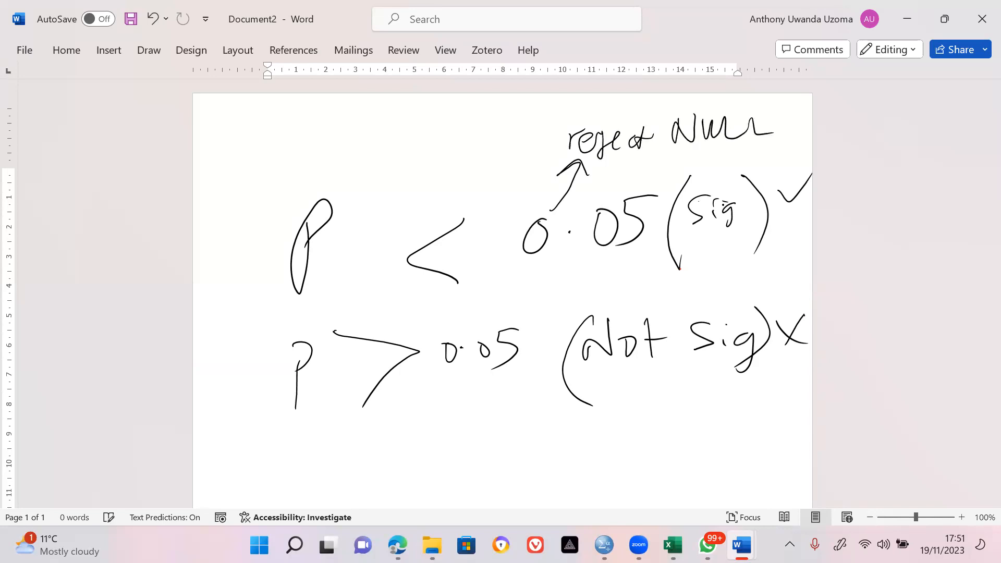
Step: Underline 0.05 in the not-significant rule, handwrite "accept NULL" beneath it and circle "accept"
drag(402, 390, 527, 371)
mouse_move(480, 405)
mouse_down()
mouse_move(480, 421)
mouse_move(530, 414)
mouse_up()
mouse_move(529, 406)
mouse_down()
mouse_move(527, 420)
mouse_move(557, 421)
mouse_up()
drag(546, 411, 563, 414)
mouse_move(485, 395)
mouse_down()
mouse_move(463, 407)
mouse_move(503, 394)
mouse_up()
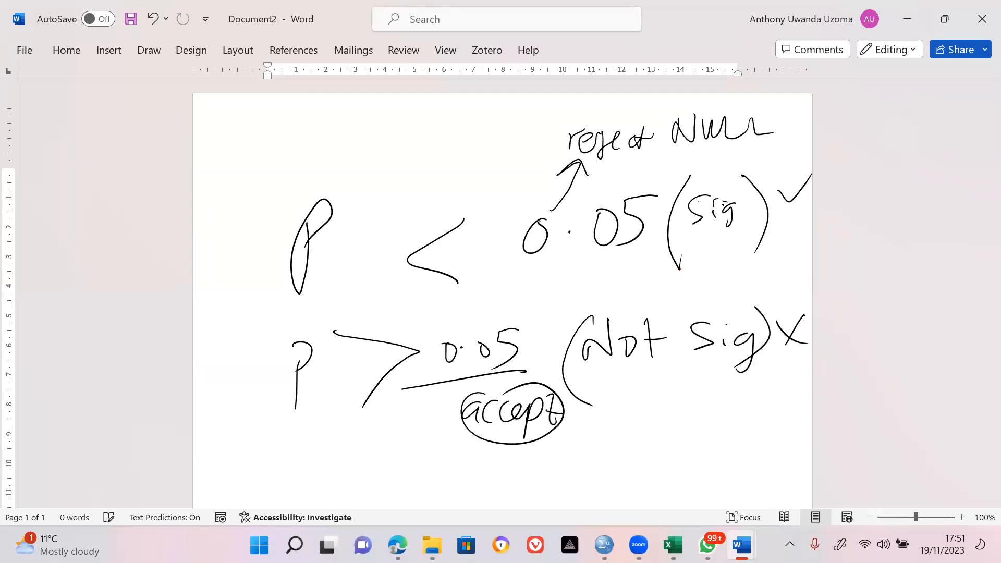
mouse_move(582, 428)
mouse_down()
mouse_move(600, 380)
mouse_move(626, 399)
mouse_move(636, 424)
mouse_up()
drag(645, 384, 650, 420)
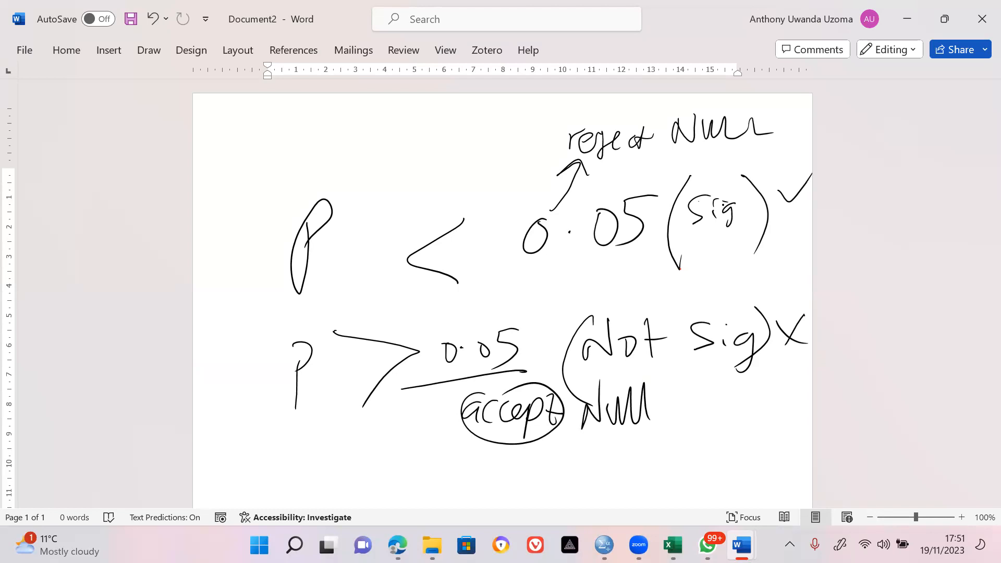
Step: Handwrite "fail to reject NULL" directly below "accept NULL"
drag(562, 436, 548, 461)
drag(544, 450, 619, 452)
click(583, 436)
drag(609, 446, 632, 440)
mouse_move(632, 436)
mouse_down()
mouse_move(657, 453)
mouse_move(670, 437)
mouse_up()
mouse_move(671, 446)
mouse_down()
mouse_move(688, 464)
mouse_move(705, 447)
mouse_up()
click(689, 433)
drag(716, 435, 713, 447)
mouse_move(725, 419)
mouse_down()
mouse_move(722, 447)
mouse_move(727, 430)
mouse_move(734, 436)
mouse_up()
mouse_move(755, 421)
mouse_down()
mouse_move(757, 443)
mouse_move(769, 417)
mouse_move(789, 435)
mouse_up()
drag(789, 435, 813, 426)
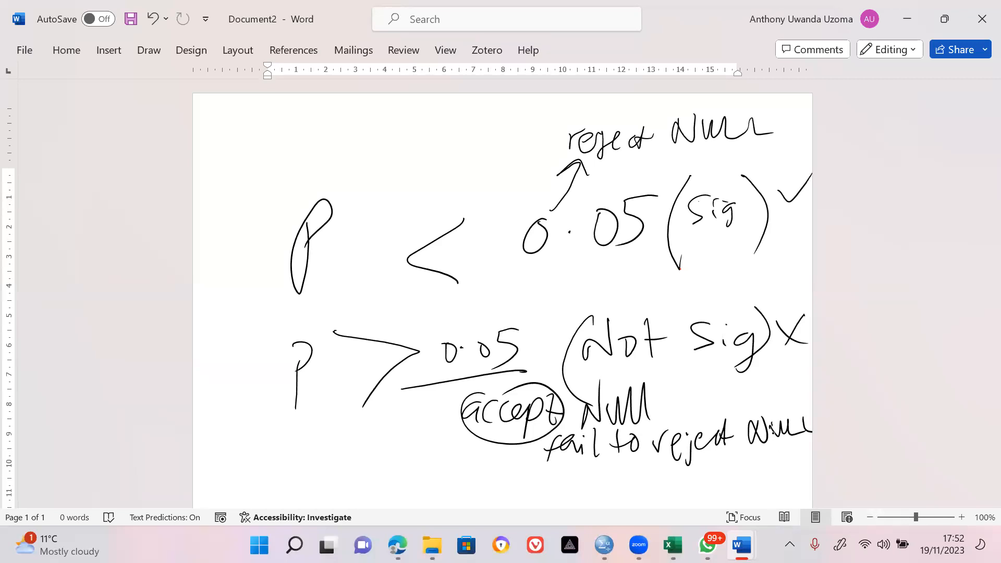
Step: Draw a box around the handwritten "P < 0.05 (sig)" rule and its "reject NULL" note
drag(576, 252, 553, 253)
mouse_move(283, 305)
mouse_down()
mouse_move(751, 255)
mouse_move(788, 223)
mouse_up()
drag(267, 196, 263, 301)
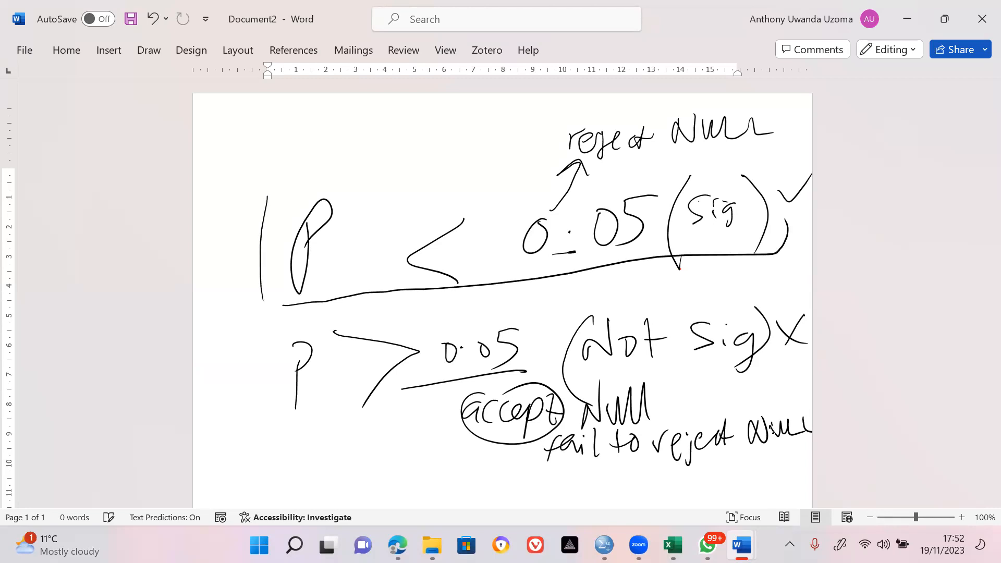
mouse_move(271, 189)
mouse_down()
mouse_move(389, 154)
mouse_move(766, 102)
mouse_move(787, 136)
mouse_move(790, 250)
mouse_up()
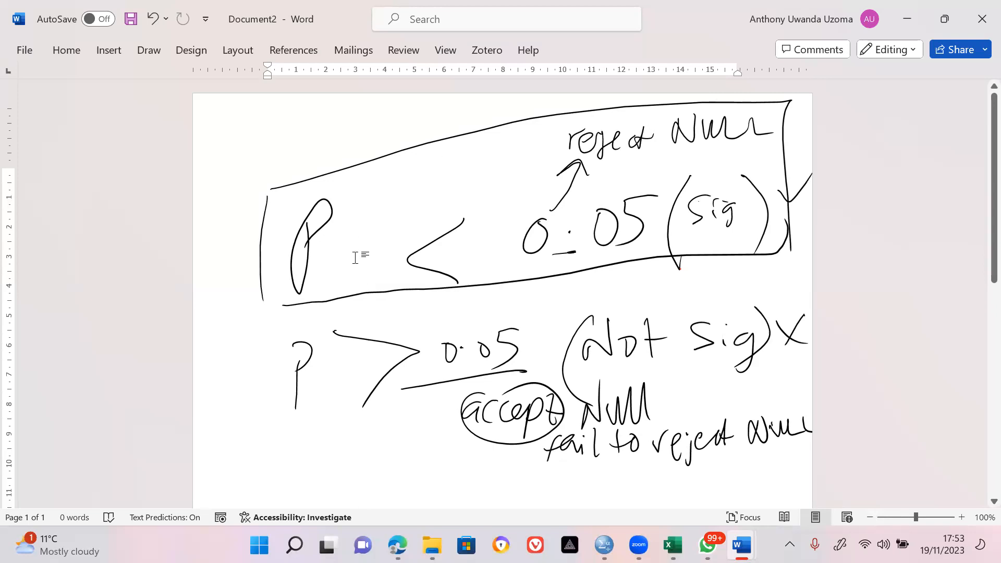
Step: Switch to the SPSS output and examine the Levene's test Sig. and Sig. (2-tailed) values in the Independent Samples Test table
click(907, 18)
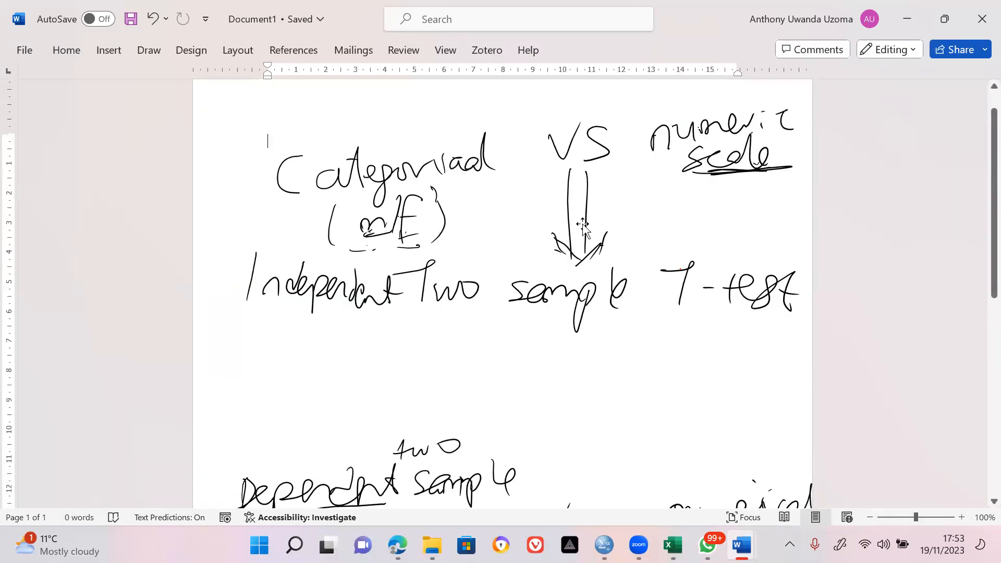
click(913, 11)
click(679, 404)
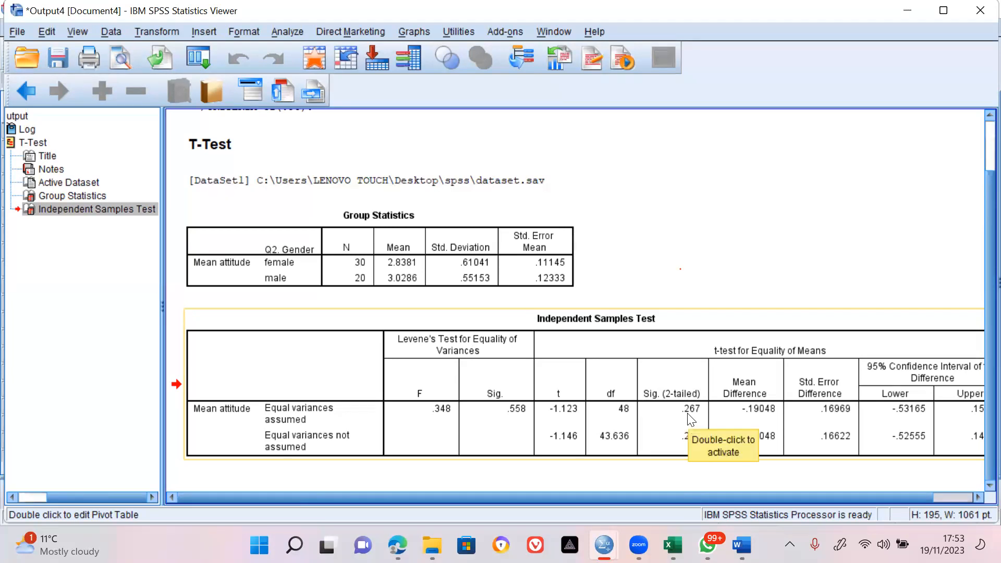
click(696, 255)
click(744, 339)
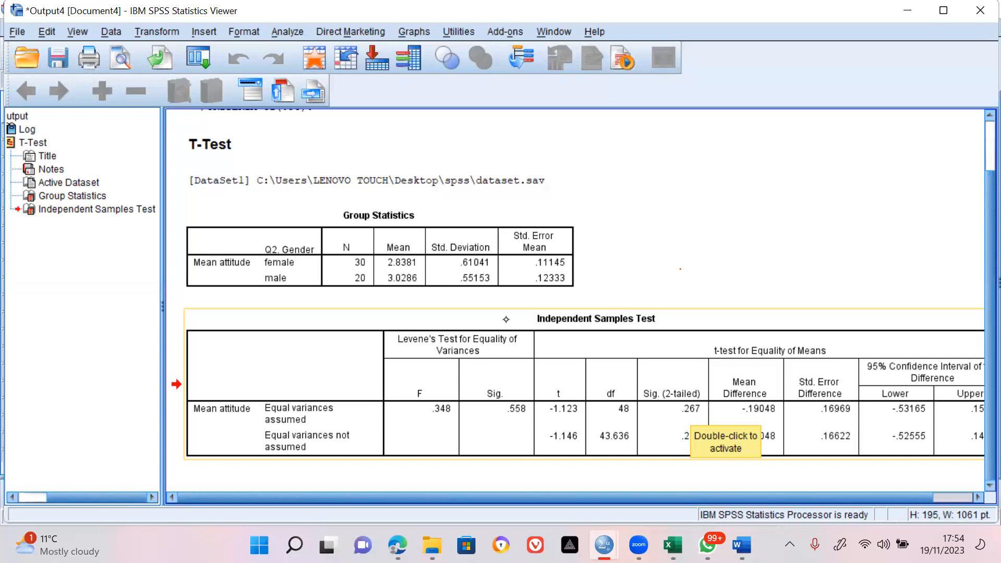
click(528, 411)
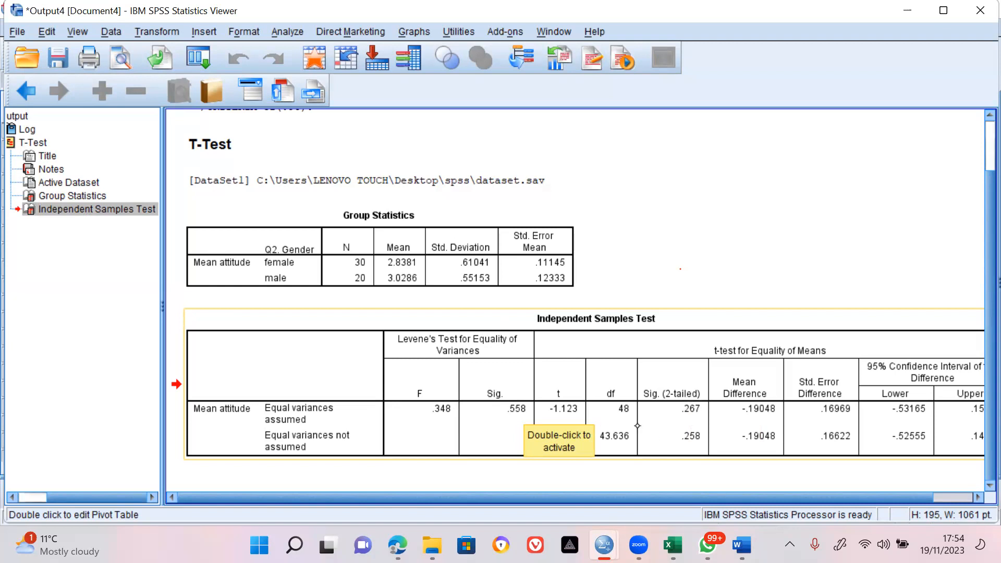
Step: Switch to Word, create a new blank document and handwrite the heading "T. test" at the top of the page
mouse_move(730, 532)
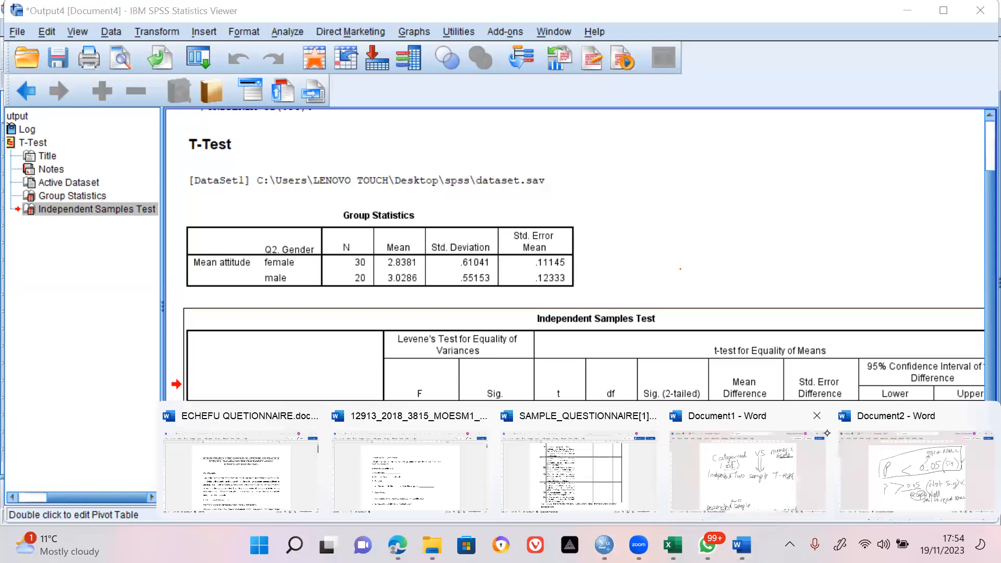
click(860, 448)
key(ctrl+n)
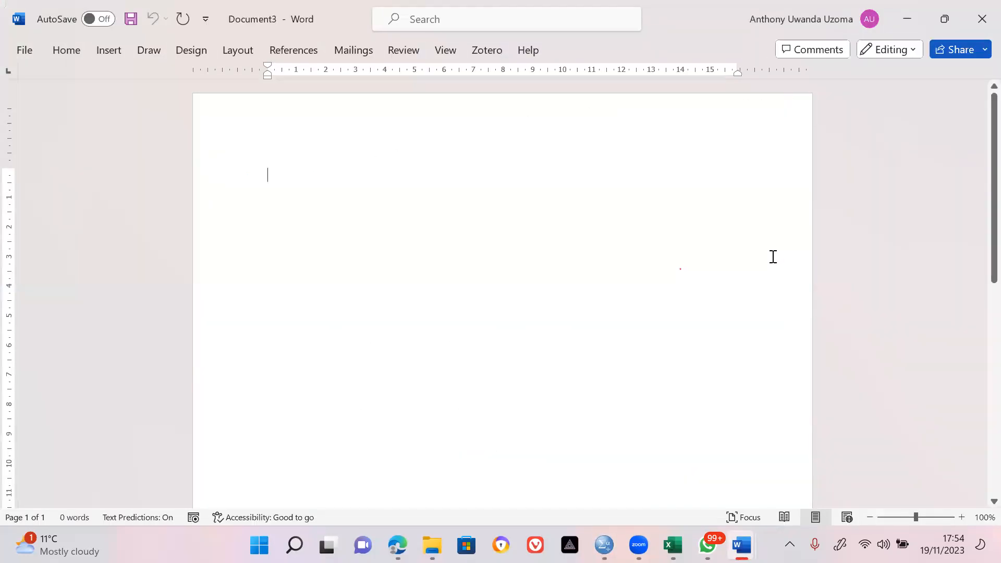
drag(308, 141, 337, 180)
click(358, 163)
mouse_move(395, 128)
mouse_down()
mouse_move(395, 171)
mouse_move(442, 165)
mouse_move(452, 145)
mouse_move(480, 145)
mouse_up()
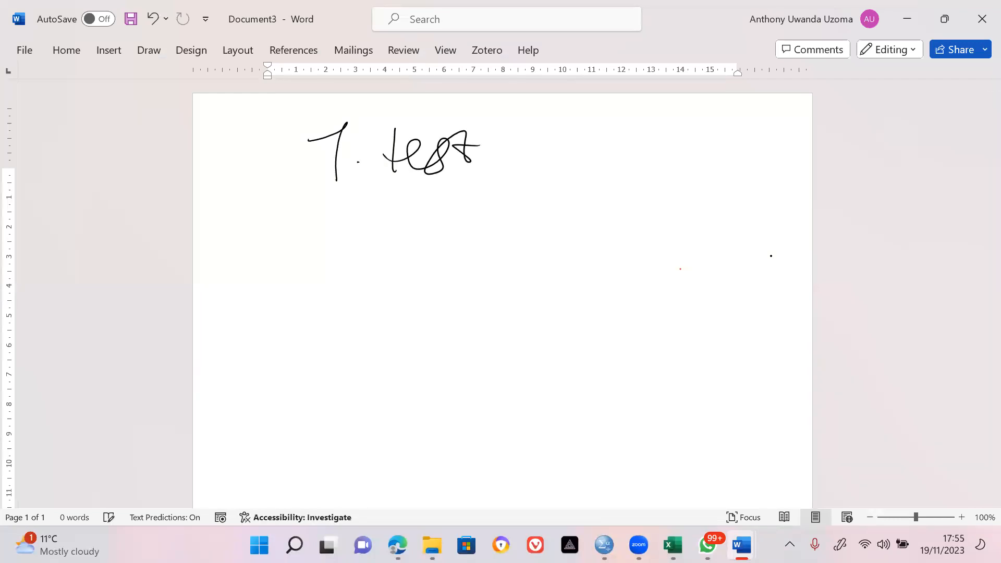
Step: Handwrite "First", an arrow and "Levene's test" below the heading
drag(283, 204, 276, 256)
drag(277, 201, 302, 197)
mouse_move(276, 230)
mouse_down()
mouse_move(303, 226)
mouse_move(304, 242)
mouse_move(358, 209)
mouse_move(355, 238)
mouse_up()
mouse_move(351, 231)
mouse_down()
mouse_move(459, 217)
mouse_move(429, 253)
mouse_up()
mouse_move(490, 177)
mouse_down()
mouse_move(527, 207)
mouse_move(523, 237)
mouse_up()
mouse_move(526, 212)
mouse_down()
mouse_move(545, 207)
mouse_move(566, 238)
mouse_move(613, 237)
mouse_up()
drag(628, 193, 635, 227)
drag(694, 179, 691, 226)
drag(686, 207, 750, 177)
drag(737, 194, 755, 192)
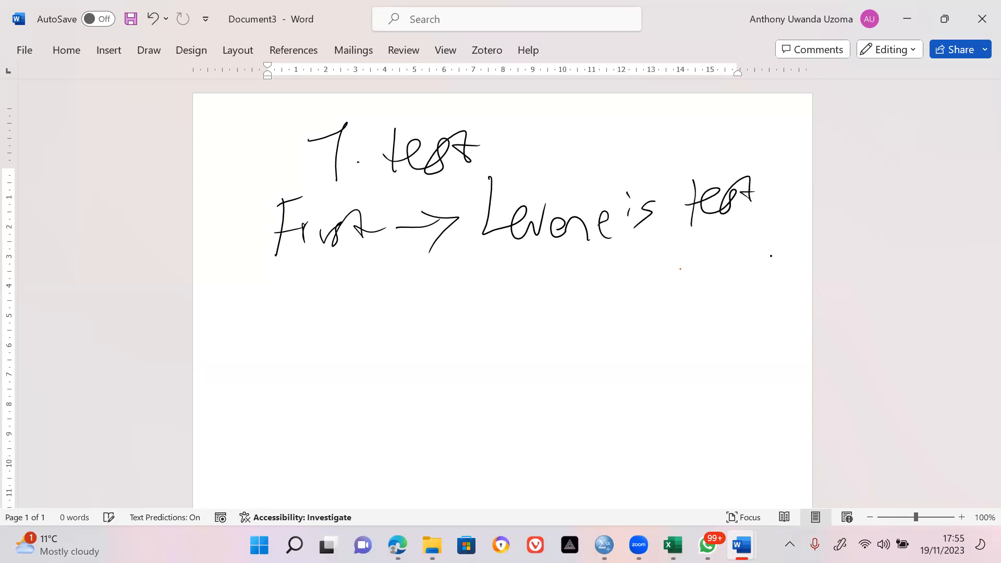
Step: Draw a downward arrow from "Levene's test" and handwrite "above 0.05" beneath it
mouse_move(543, 255)
mouse_down()
mouse_move(554, 283)
mouse_move(570, 283)
mouse_up()
drag(537, 284, 563, 328)
mouse_move(573, 304)
mouse_down()
mouse_move(580, 326)
mouse_move(651, 313)
mouse_move(647, 334)
mouse_up()
click(704, 315)
mouse_move(682, 302)
mouse_down()
mouse_move(722, 324)
mouse_move(744, 313)
mouse_up()
mouse_move(743, 297)
mouse_down()
mouse_move(763, 297)
mouse_move(742, 324)
mouse_move(719, 324)
mouse_up()
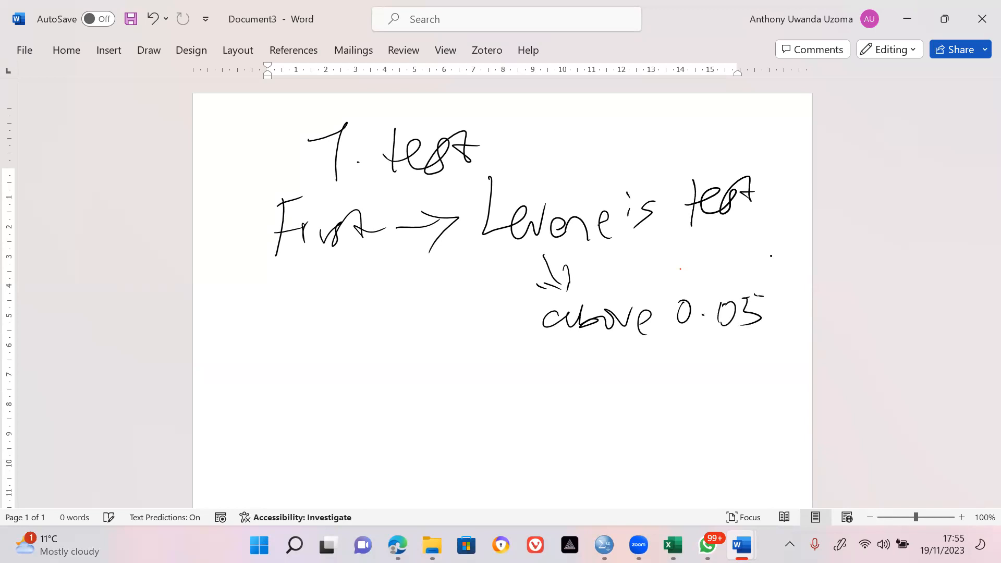
Step: Draw an arrow from "above 0.05" and handwrite "p-value first row" below it
drag(597, 330, 634, 360)
mouse_move(633, 345)
mouse_down()
mouse_move(640, 402)
mouse_move(650, 379)
mouse_move(657, 393)
mouse_move(675, 381)
mouse_up()
mouse_move(681, 379)
mouse_down()
mouse_move(689, 371)
mouse_move(674, 385)
mouse_up()
mouse_move(700, 357)
mouse_down()
mouse_move(700, 386)
mouse_move(706, 371)
mouse_move(773, 366)
mouse_up()
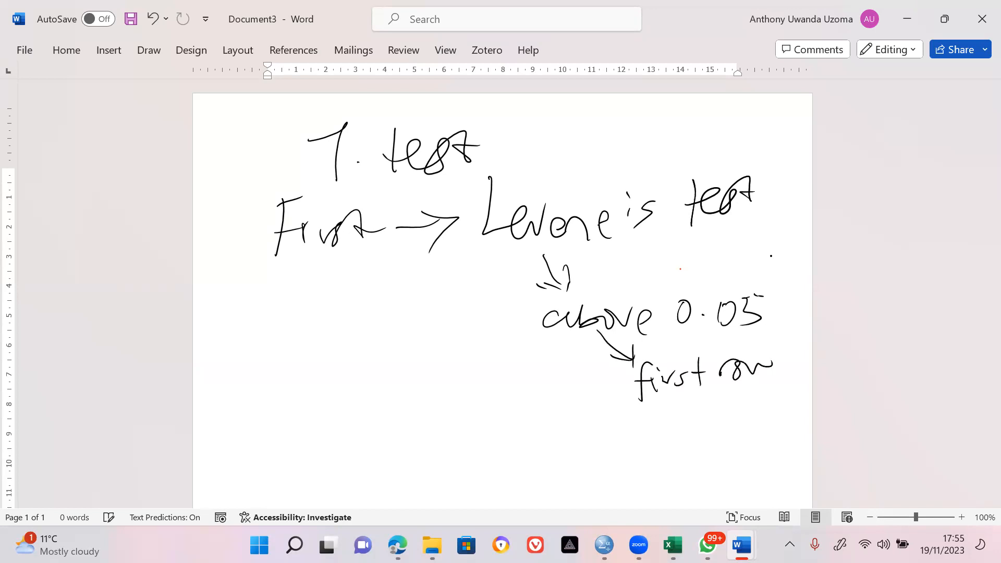
drag(536, 396, 547, 395)
mouse_move(576, 400)
mouse_down()
mouse_move(605, 387)
mouse_move(632, 393)
mouse_up()
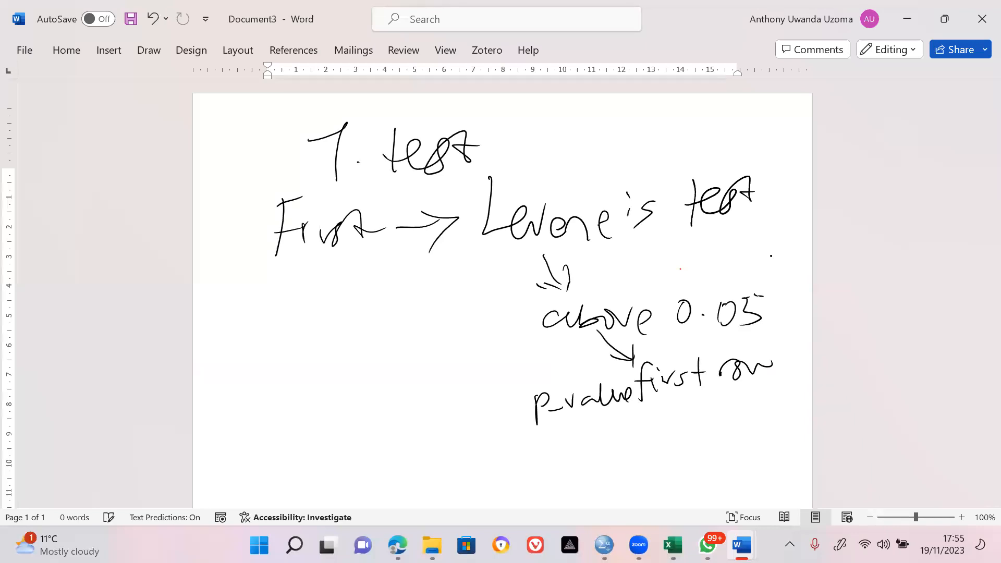
Step: Handwrite "Levenes test below 0.05" as a second case beneath the first-row note
scroll(772, 256, down, 3)
mouse_move(290, 328)
mouse_down()
mouse_move(307, 366)
mouse_move(330, 355)
mouse_move(437, 354)
mouse_up()
drag(437, 356, 459, 368)
mouse_move(471, 338)
mouse_down()
mouse_move(472, 371)
mouse_move(478, 353)
mouse_move(514, 368)
mouse_move(552, 360)
mouse_move(574, 333)
mouse_up()
mouse_move(574, 334)
mouse_down()
mouse_move(584, 360)
mouse_move(646, 338)
mouse_up()
drag(710, 329, 672, 366)
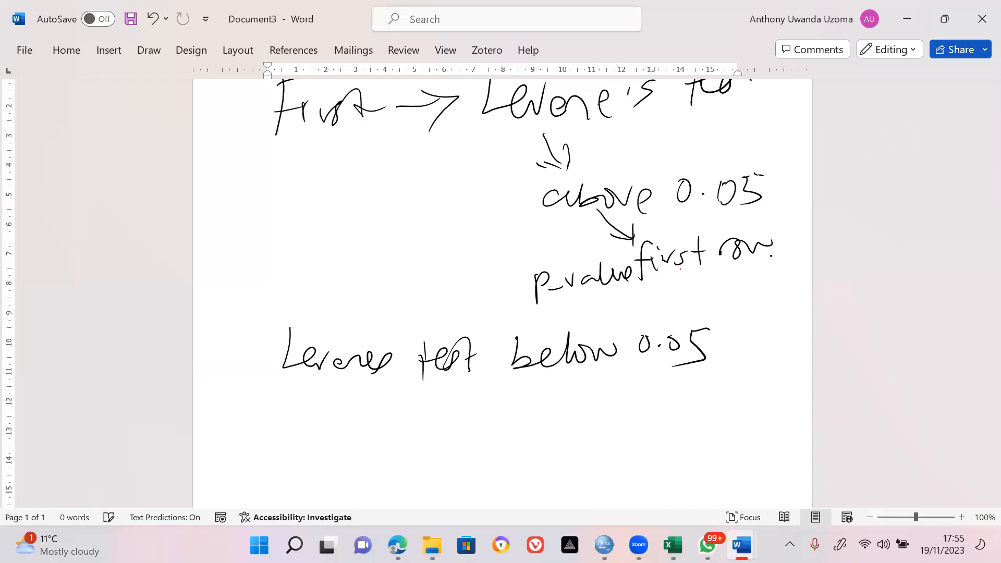
Step: Draw an arrow from "below 0.05" and handwrite "P-value of 2nd row" beneath it
mouse_move(537, 372)
mouse_down()
mouse_move(583, 389)
mouse_move(589, 409)
mouse_up()
scroll(771, 257, down, 3)
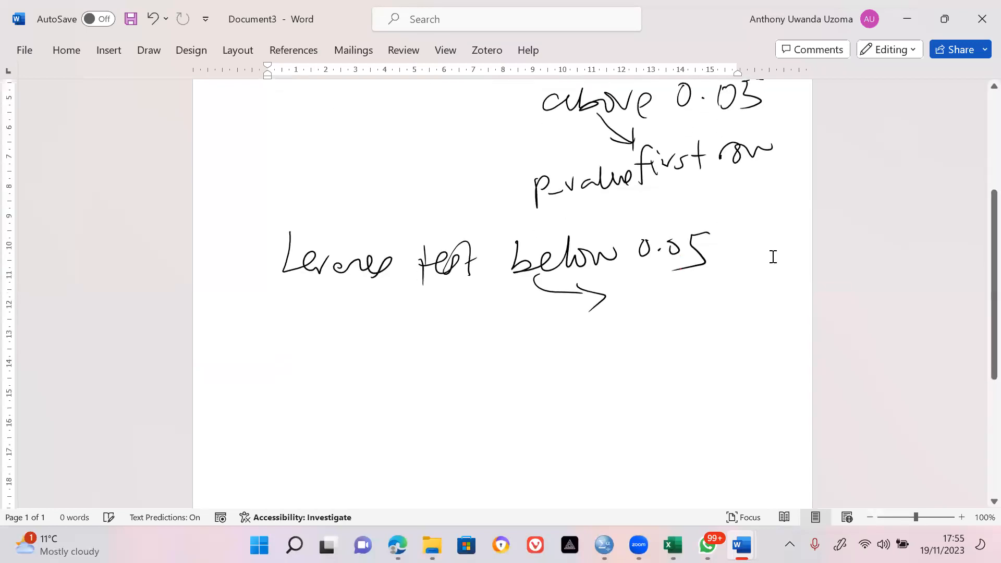
mouse_move(535, 345)
mouse_down()
mouse_move(542, 336)
mouse_move(546, 349)
mouse_move(607, 347)
mouse_move(628, 332)
mouse_move(642, 347)
mouse_move(652, 330)
mouse_move(678, 322)
mouse_up()
click(559, 354)
mouse_move(694, 344)
mouse_down()
mouse_move(702, 309)
mouse_move(702, 325)
mouse_move(743, 329)
mouse_move(776, 312)
mouse_up()
mouse_move(556, 392)
mouse_down()
mouse_move(559, 373)
mouse_move(578, 369)
mouse_up()
mouse_move(587, 369)
mouse_down()
mouse_move(584, 393)
mouse_move(590, 370)
mouse_up()
mouse_move(614, 371)
mouse_down()
mouse_move(631, 381)
mouse_move(650, 365)
mouse_up()
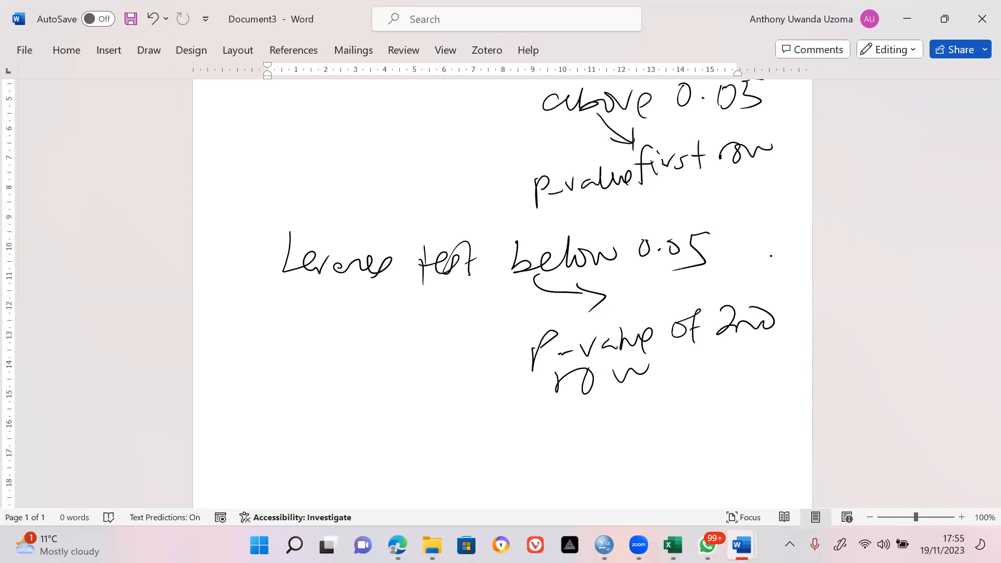
Step: Review the Levene's test notes, then switch to the SPSS output and examine the Independent Samples Test table through its confidence interval columns
scroll(877, 174, up, 3)
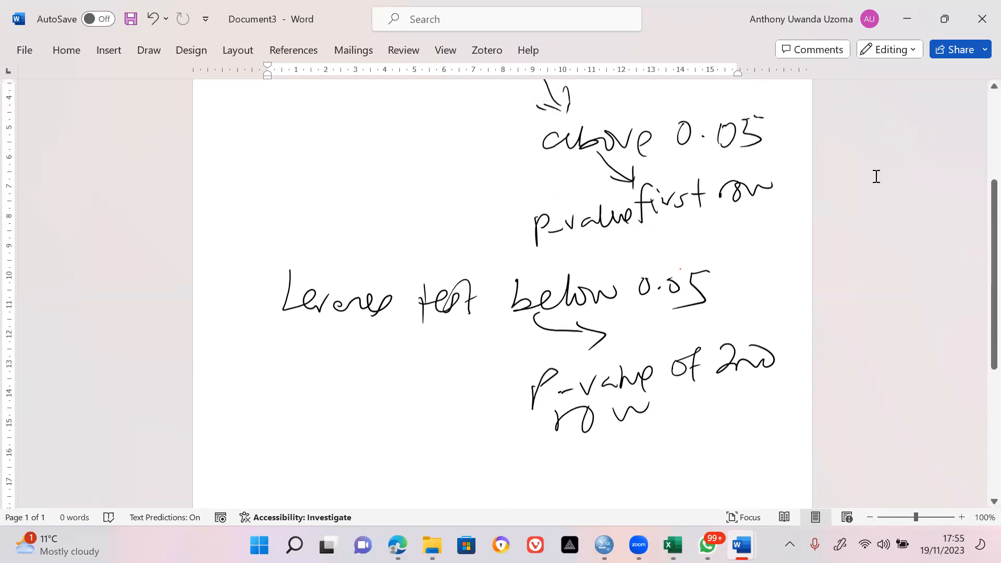
scroll(687, 157, up, 1)
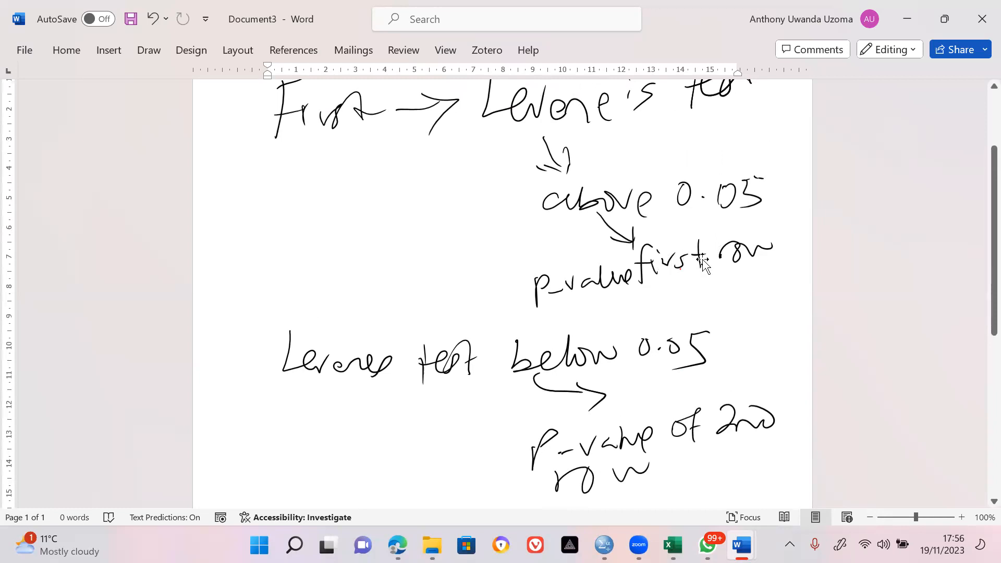
scroll(732, 223, down, 1)
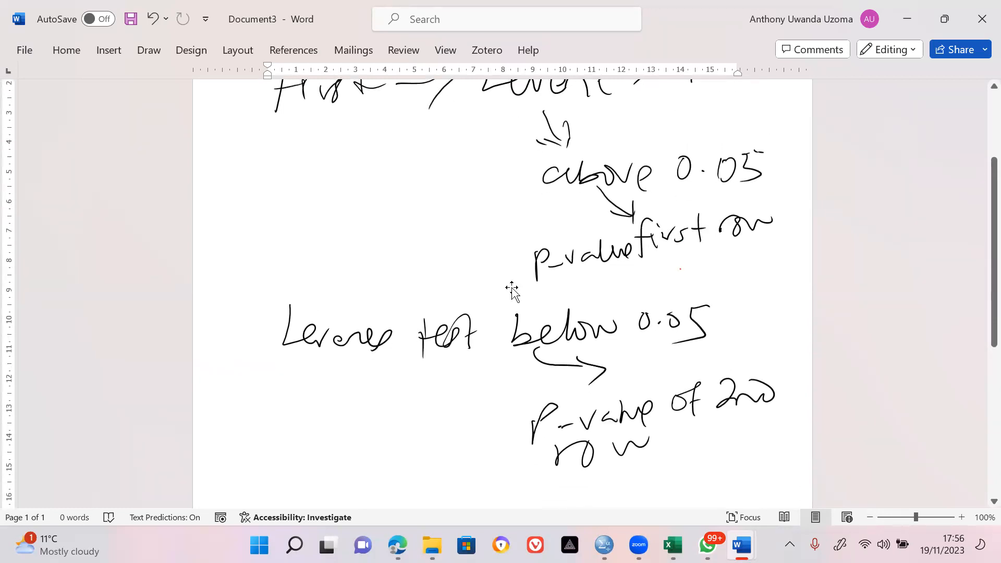
scroll(541, 326, down, 2)
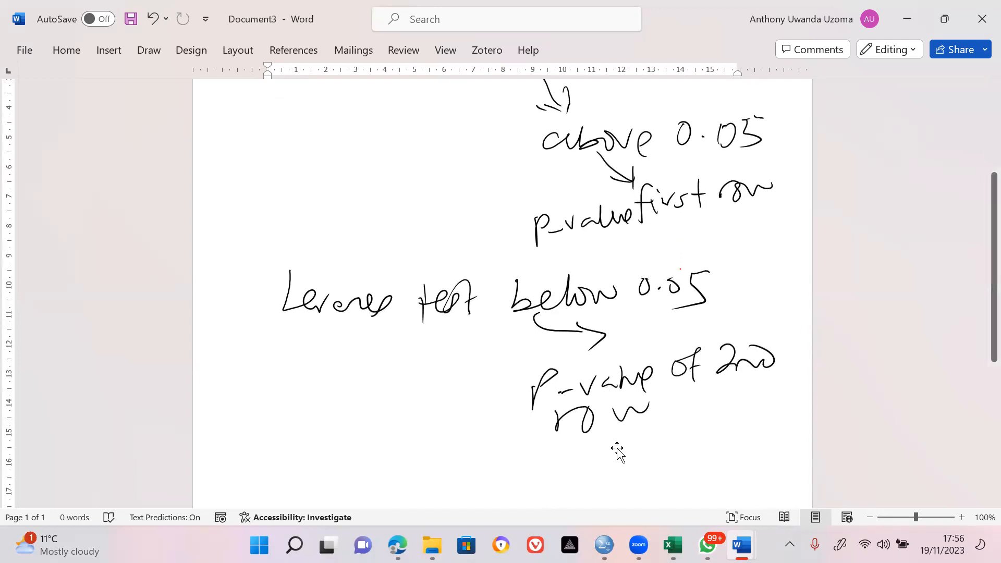
mouse_move(708, 545)
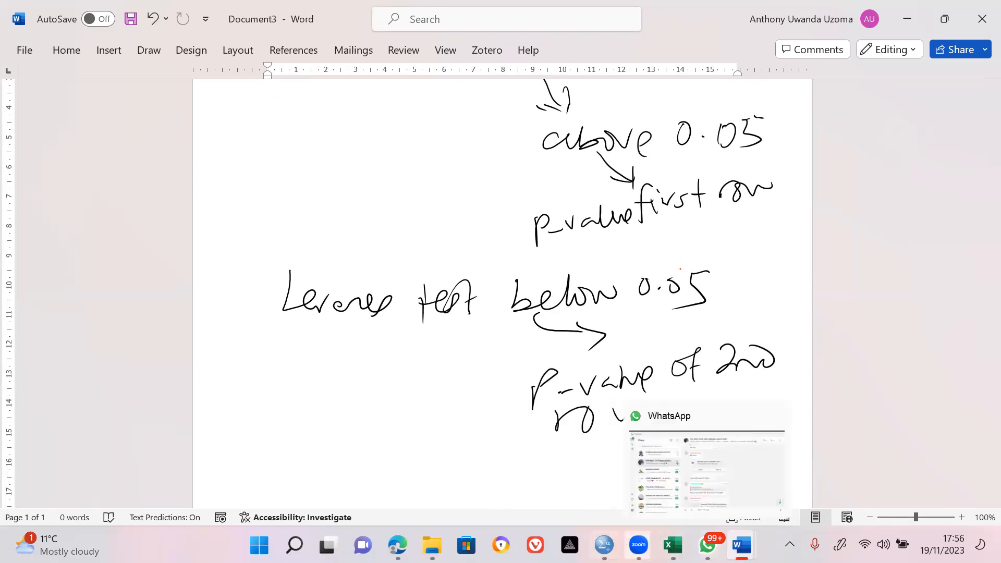
click(605, 543)
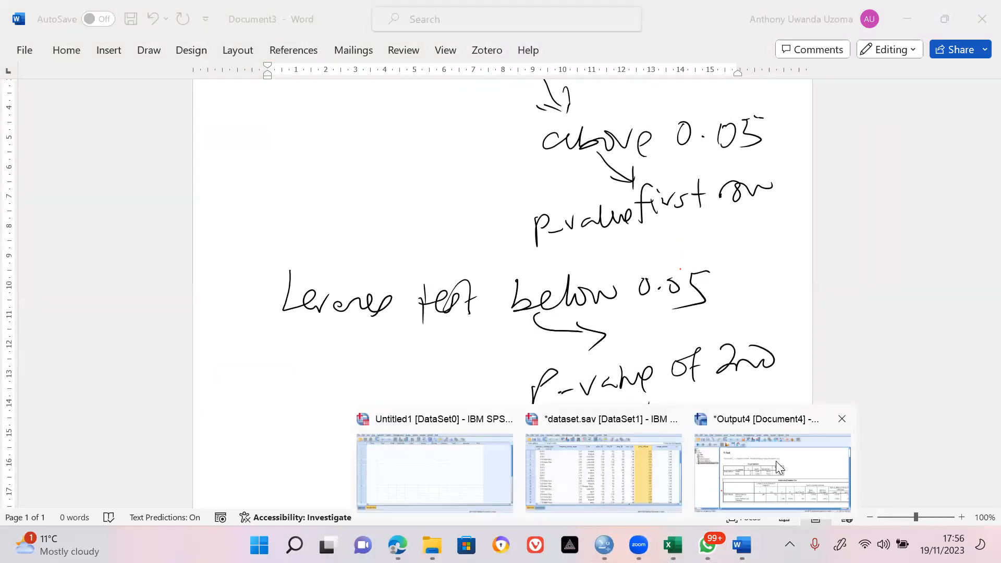
click(776, 461)
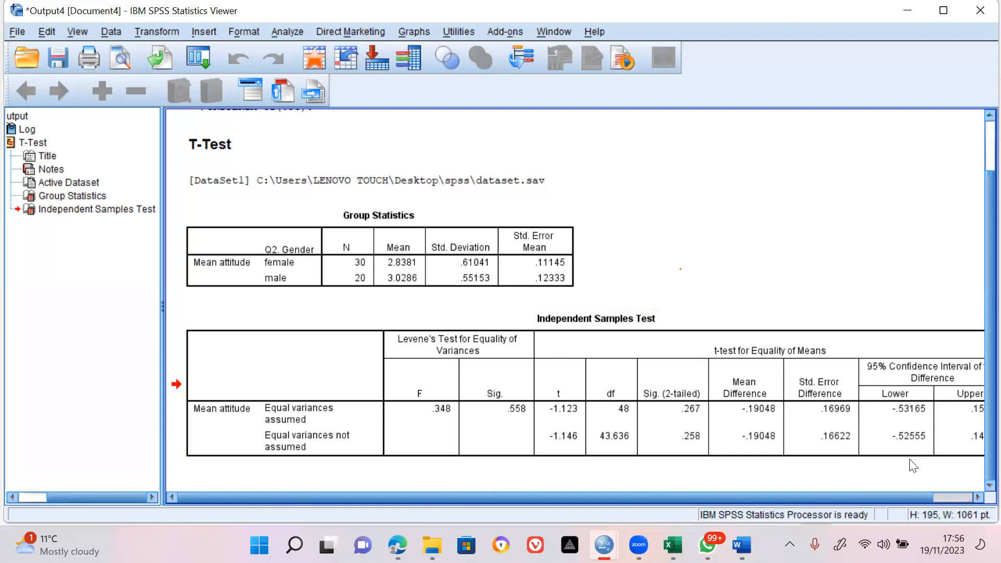
click(968, 460)
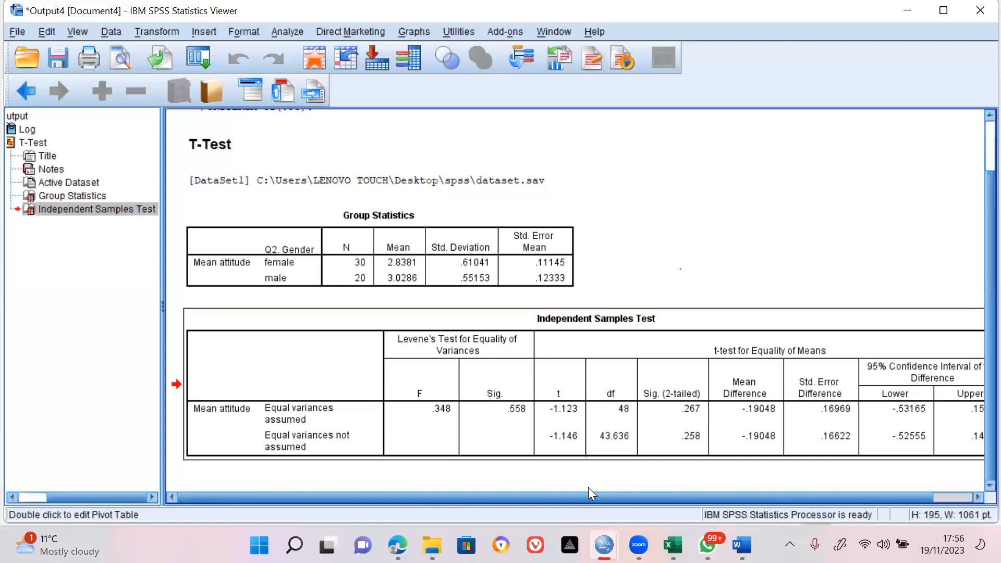
click(648, 497)
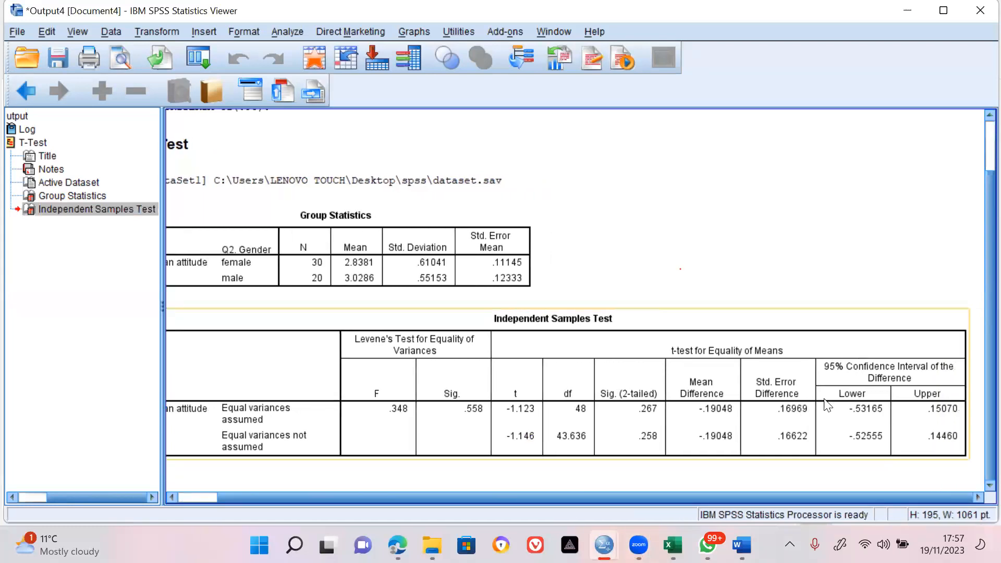
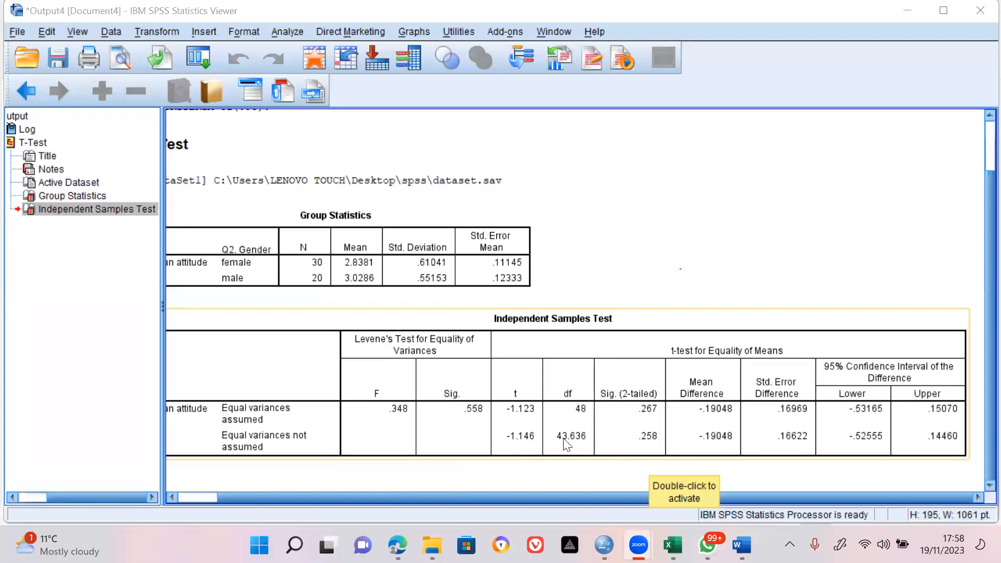
click(632, 430)
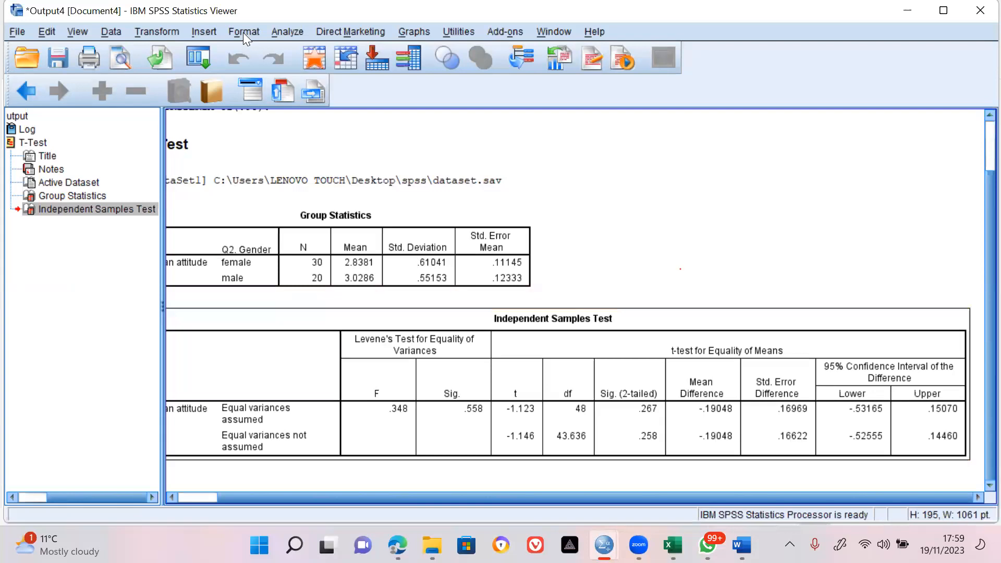
click(283, 31)
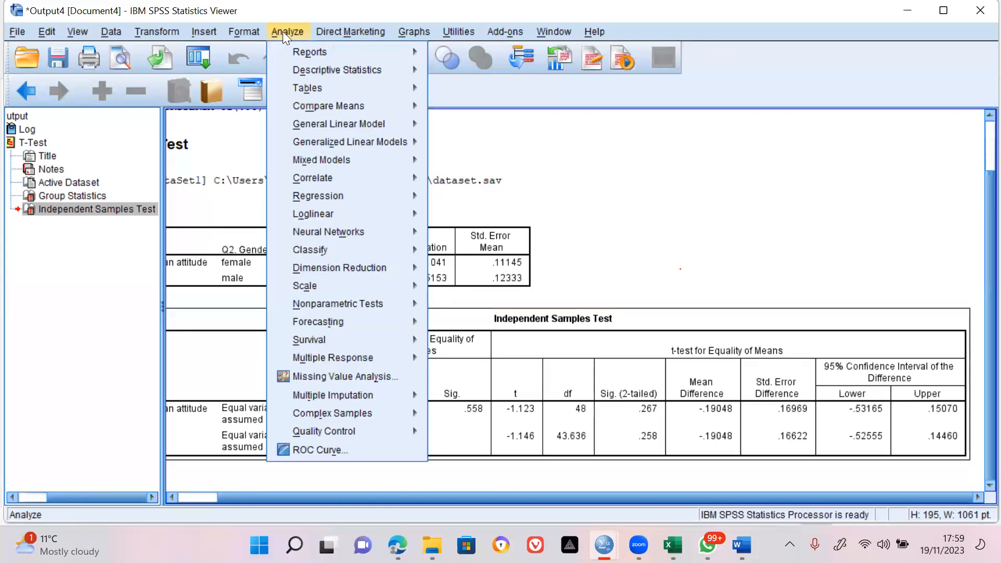
key(Right)
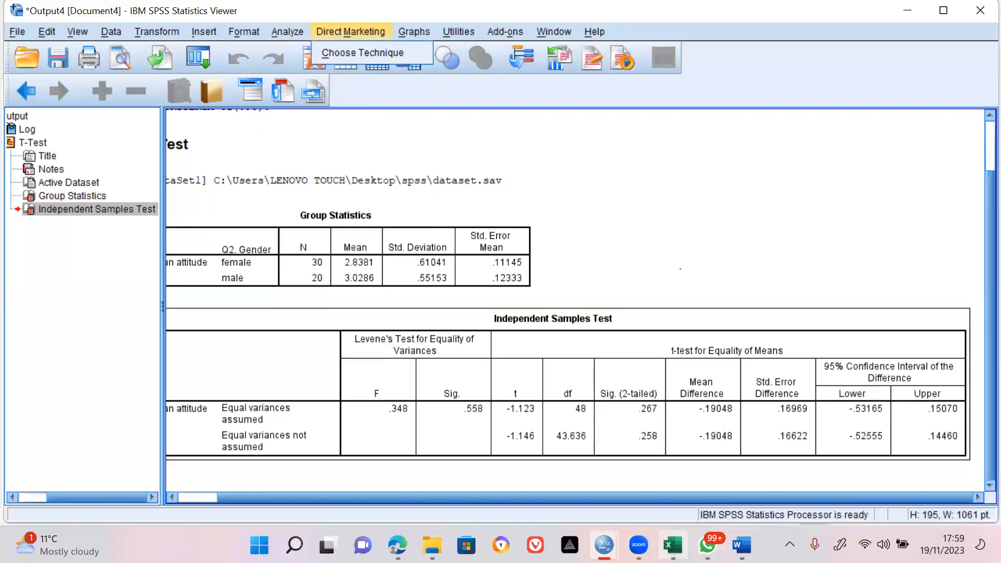
Step: Switch to the spss.xlsx workbook in Excel and add a new blank worksheet after the likert sheet
click(673, 545)
click(537, 326)
key(Right)
key(Right)
key(Right)
key(Down)
key(Down)
key(Down)
key(Down)
key(Down)
key(Down)
key(Down)
key(Down)
key(Down)
key(Down)
key(Down)
key(Down)
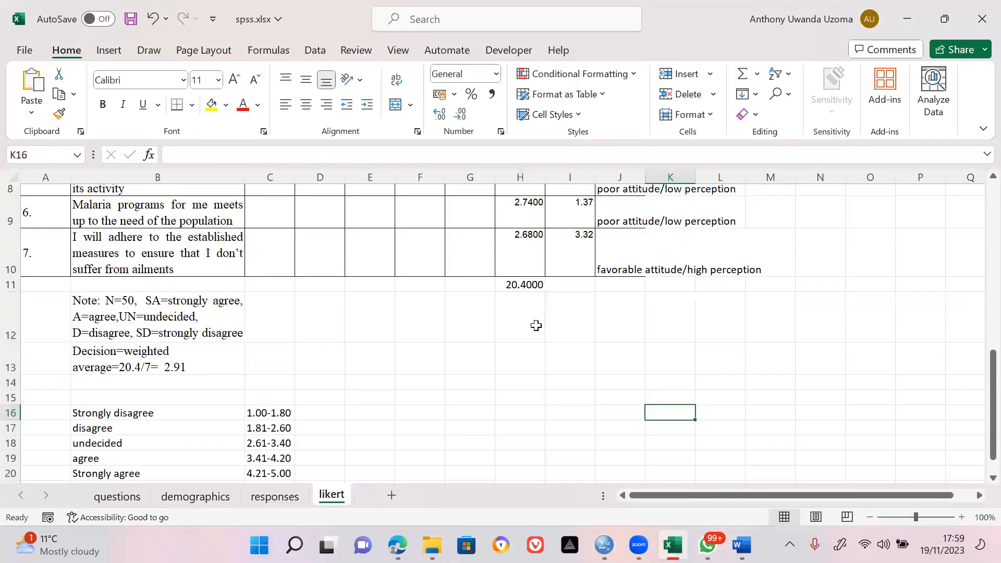
key(Left)
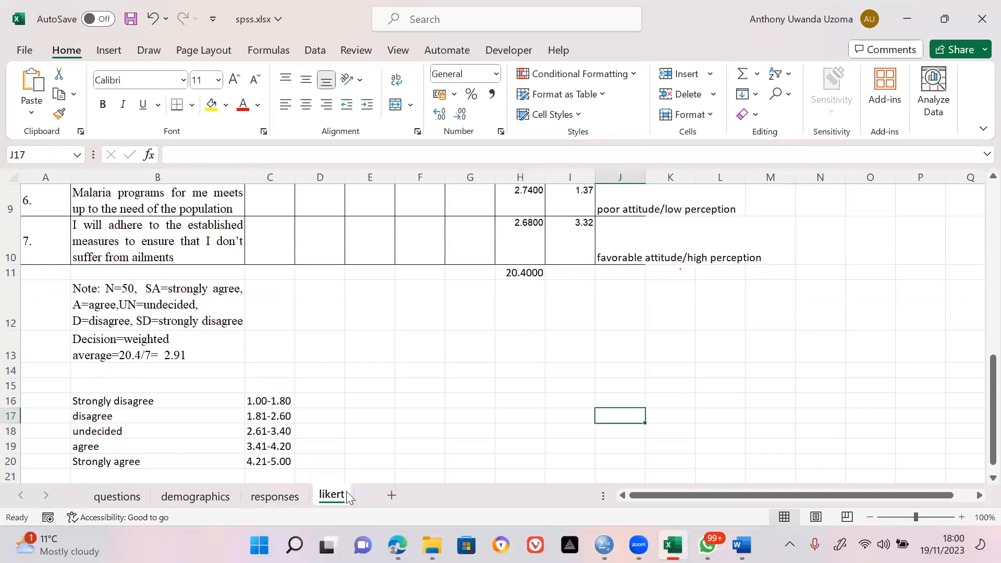
click(392, 499)
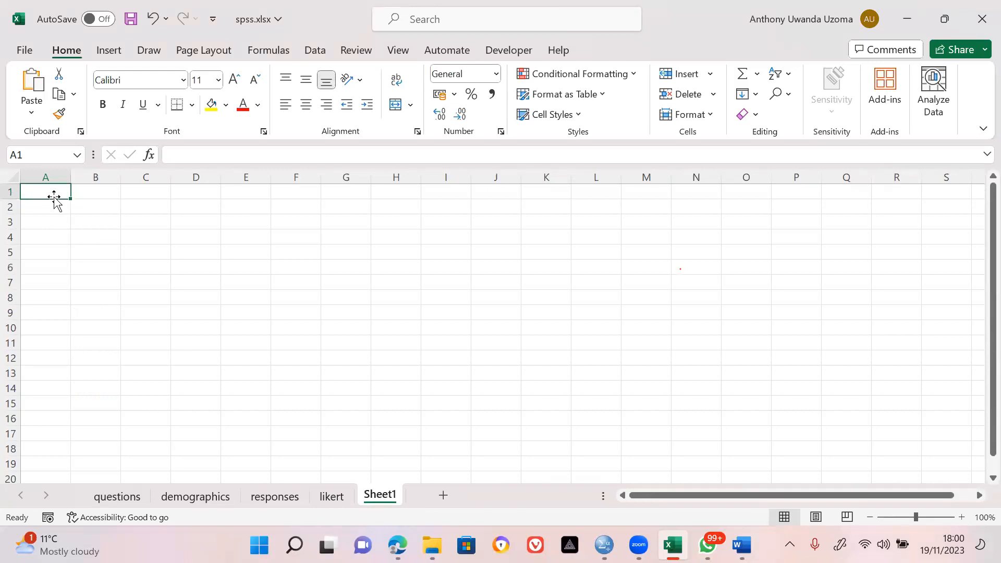
Step: Enter the column headers FBS1 in A1 and FBS2 in B1 of the new worksheet
text(FB)
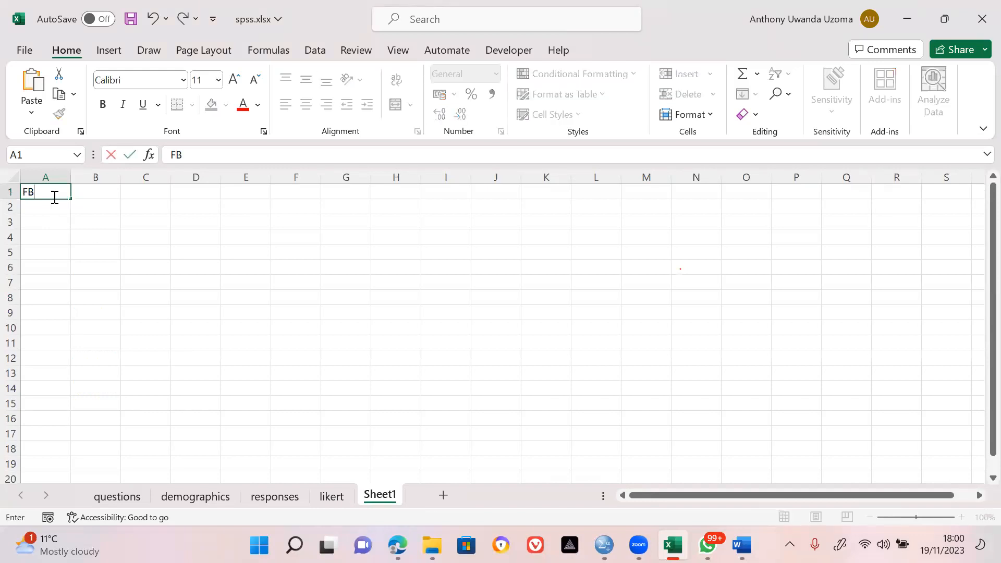
text(S1)
key(Return)
click(54, 197)
key(Right)
text(F)
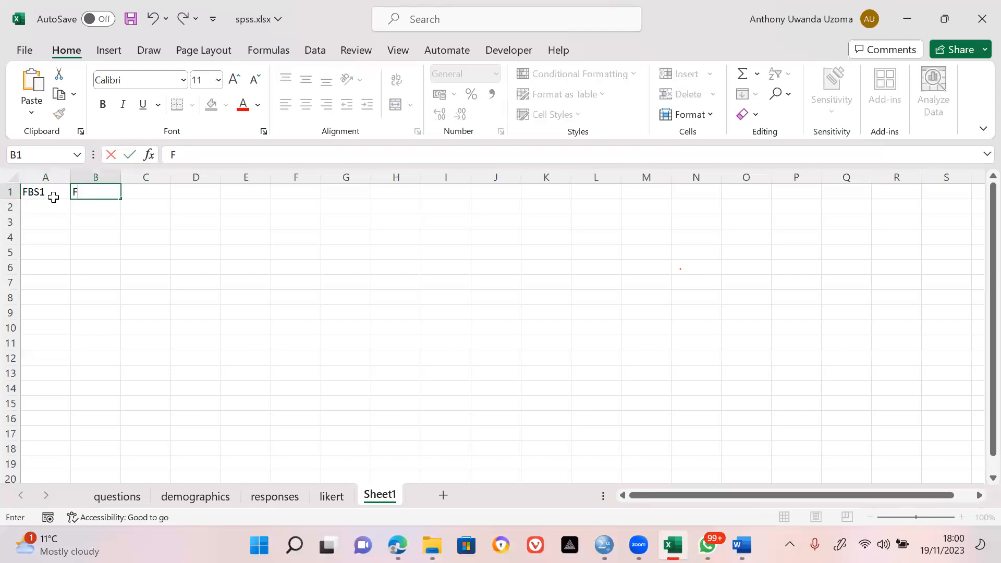
text(BS2)
key(Tab)
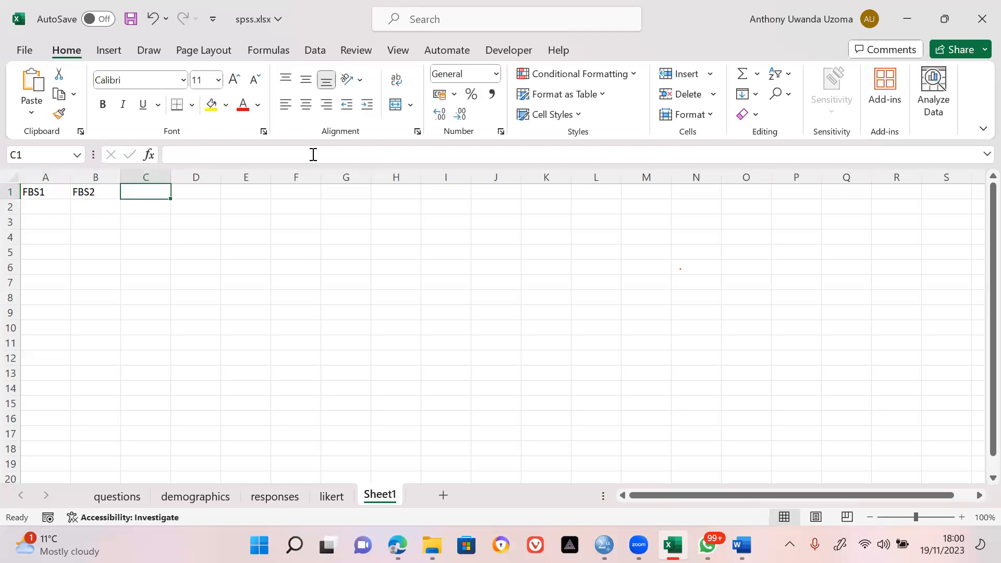
Step: Enter the column header Weight in C1
click(145, 184)
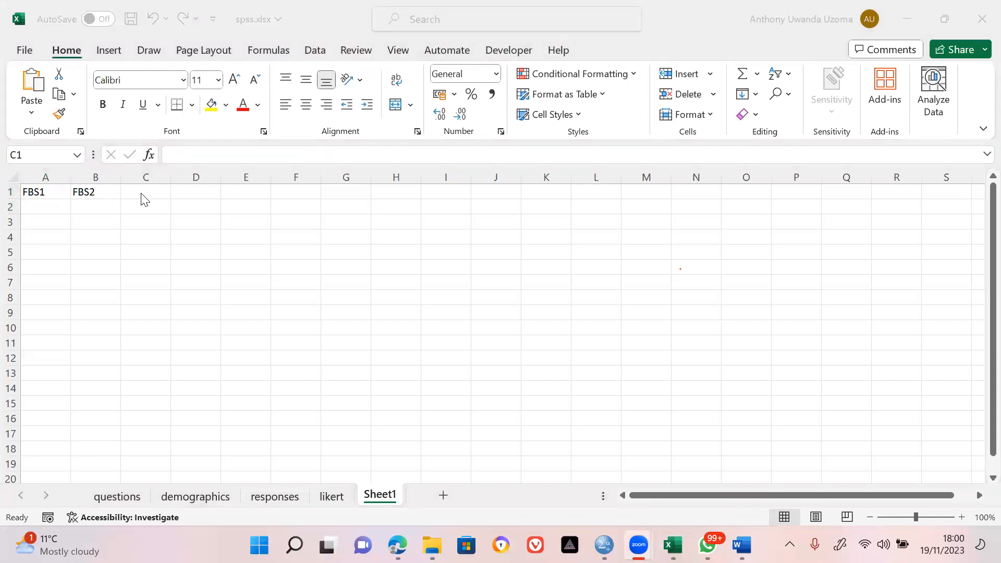
click(141, 194)
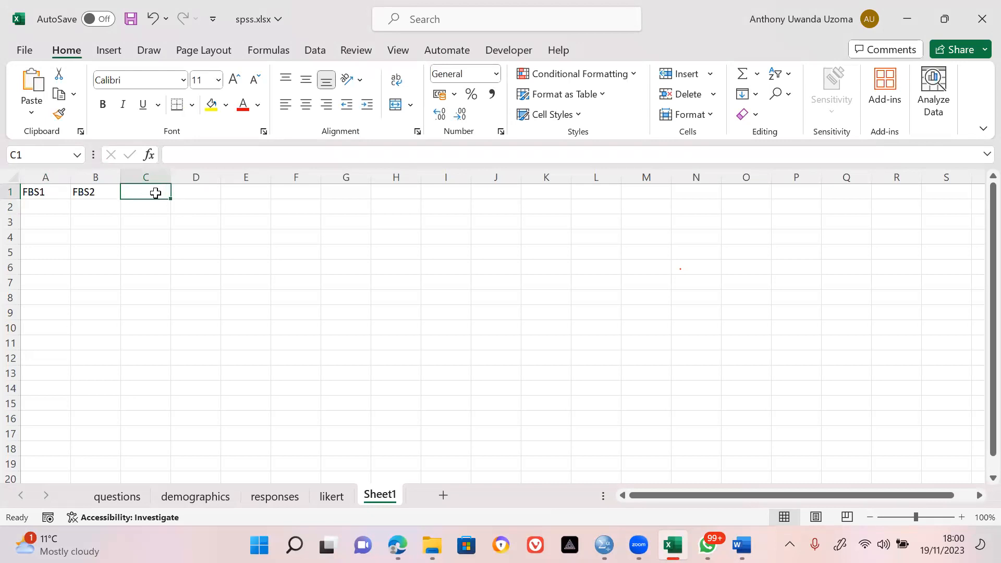
text(Weight)
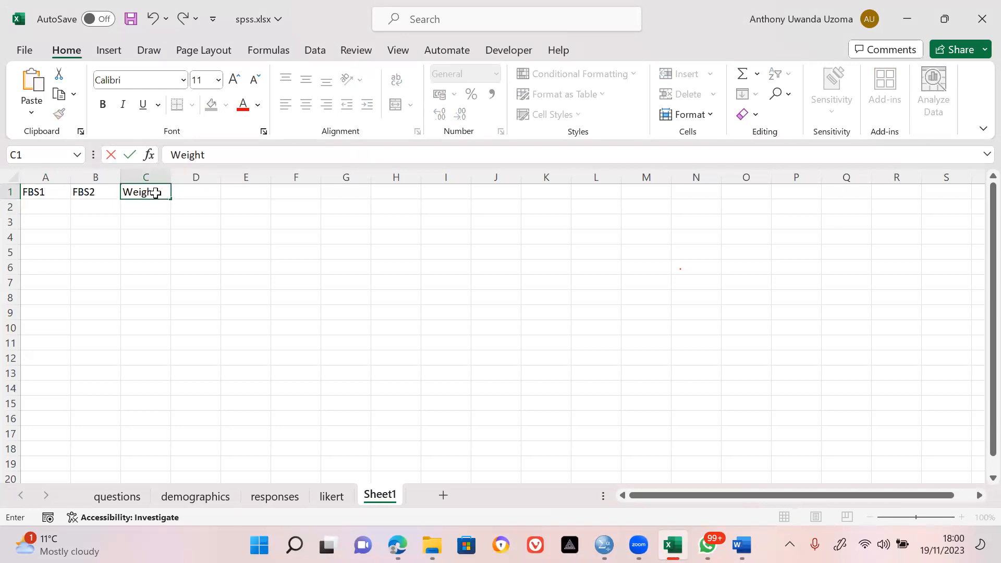
key(Return)
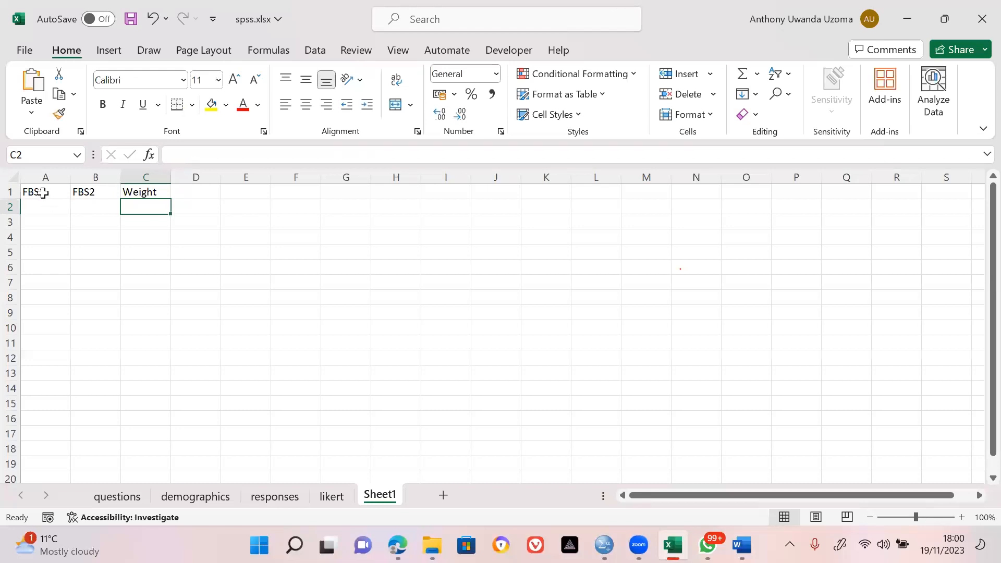
Step: Enter the formula =RANDBETWEEN(50,140) in A2 to generate a random FBS value
click(48, 211)
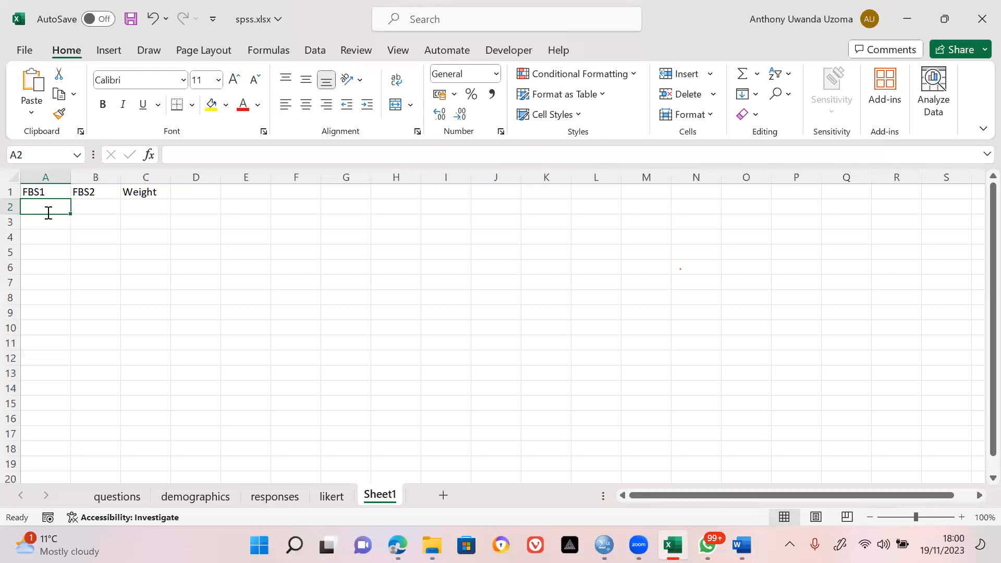
text(()
key(BackSpace)
text(-)
key(BackSpace)
text(=randbe)
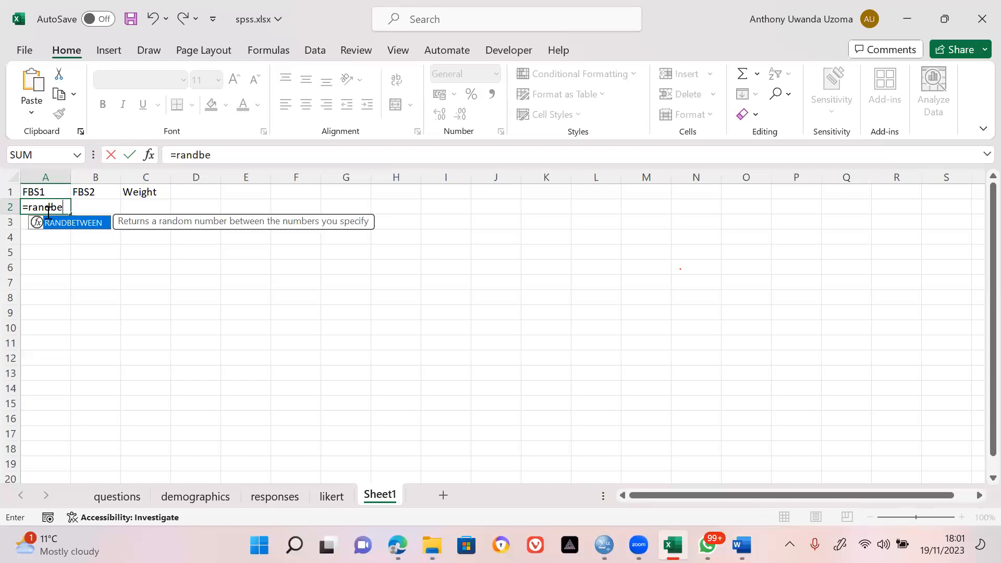
key(Tab)
text(()
key(BackSpace)
text(0.00)
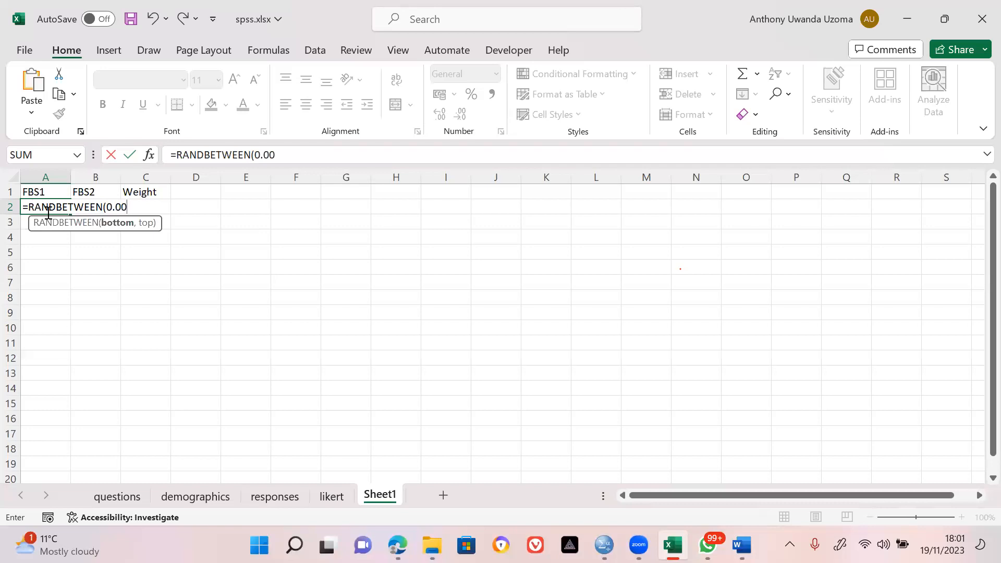
key(BackSpace)
key(BackSpace)
key(BackSpace)
key(BackSpace)
text(50,)
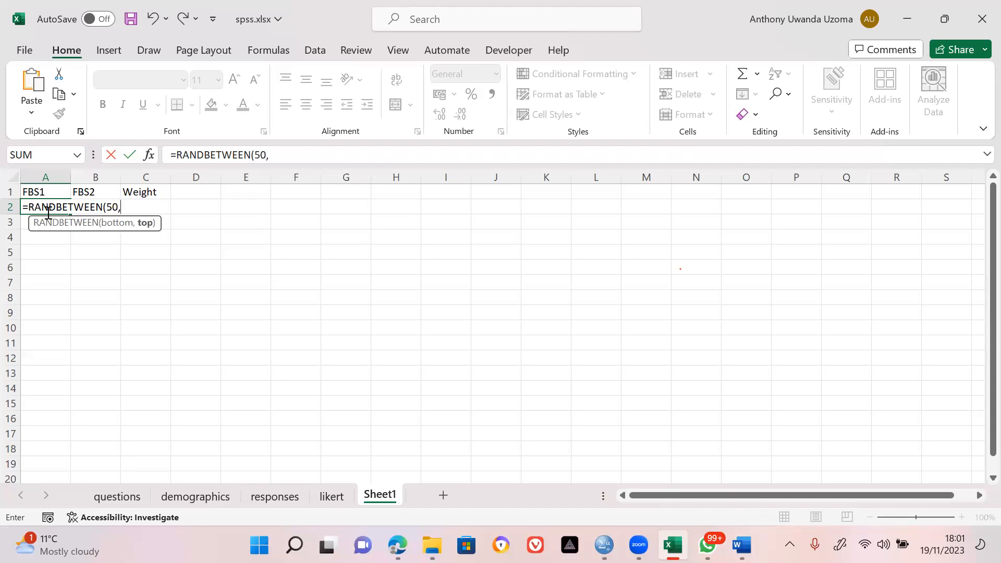
text(1)
key(BackSpace)
text(140))
key(Return)
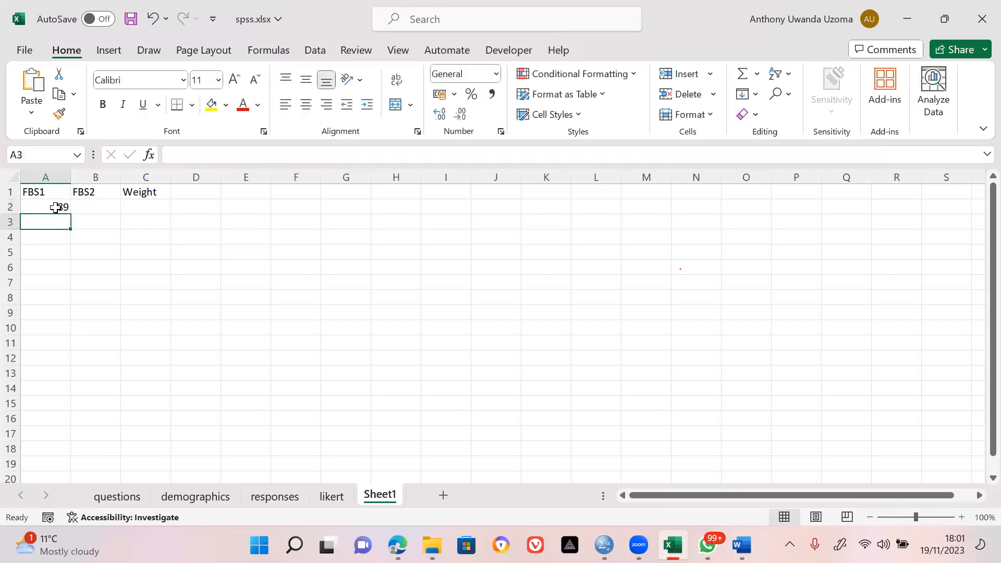
Step: Fill the random-number formula from A2 down to row 20 and across into column B
click(55, 208)
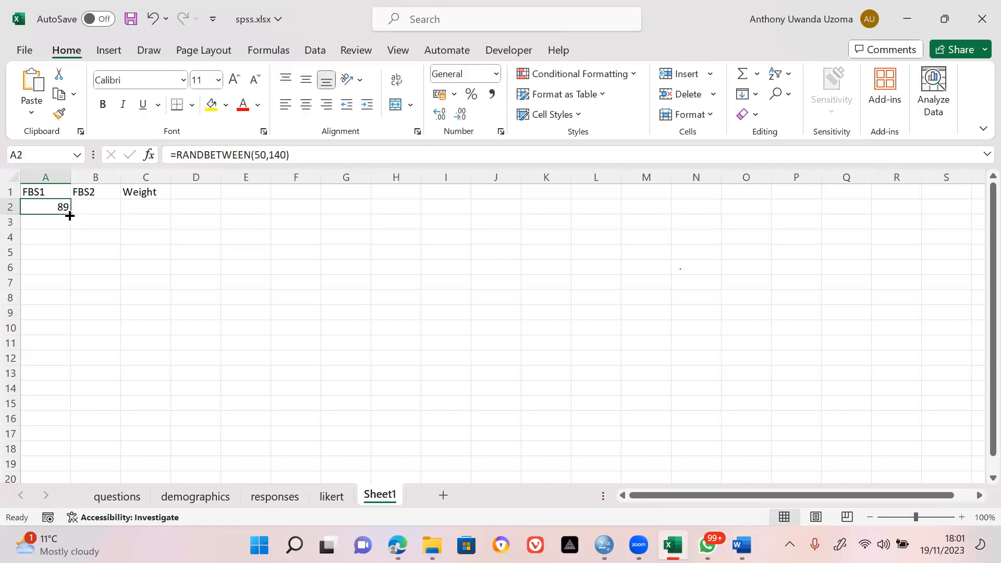
drag(70, 214, 107, 438)
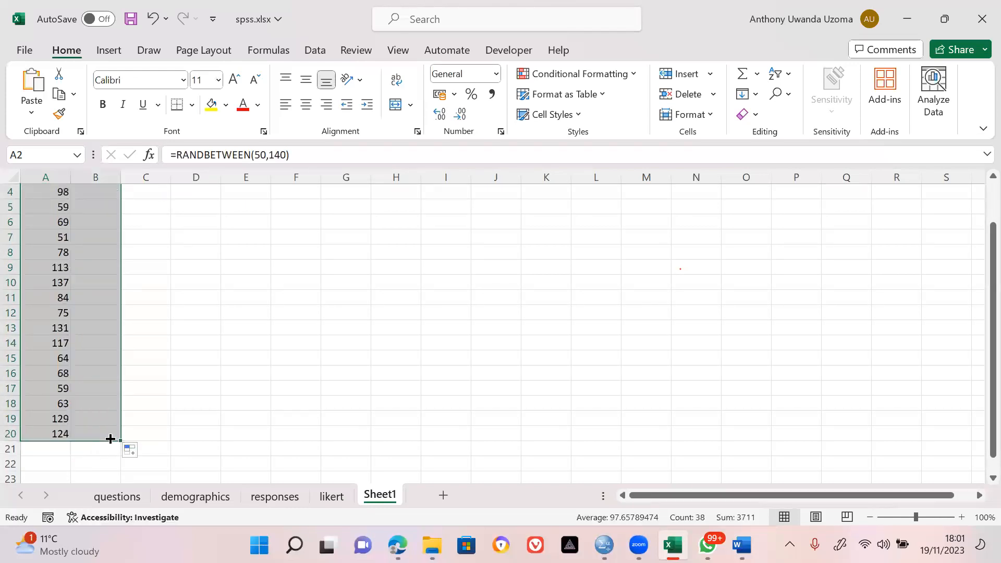
key(ctrl+Home)
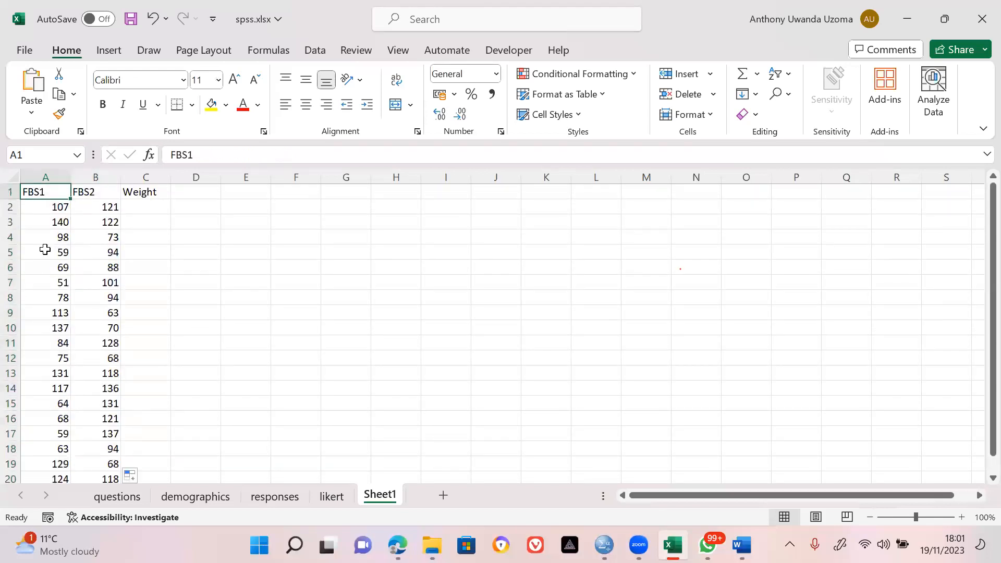
Step: Rename the header in A1 to FBS(before) and widen column A to fit it
double_click(58, 191)
key(BackSpace)
text((before))
key(Return)
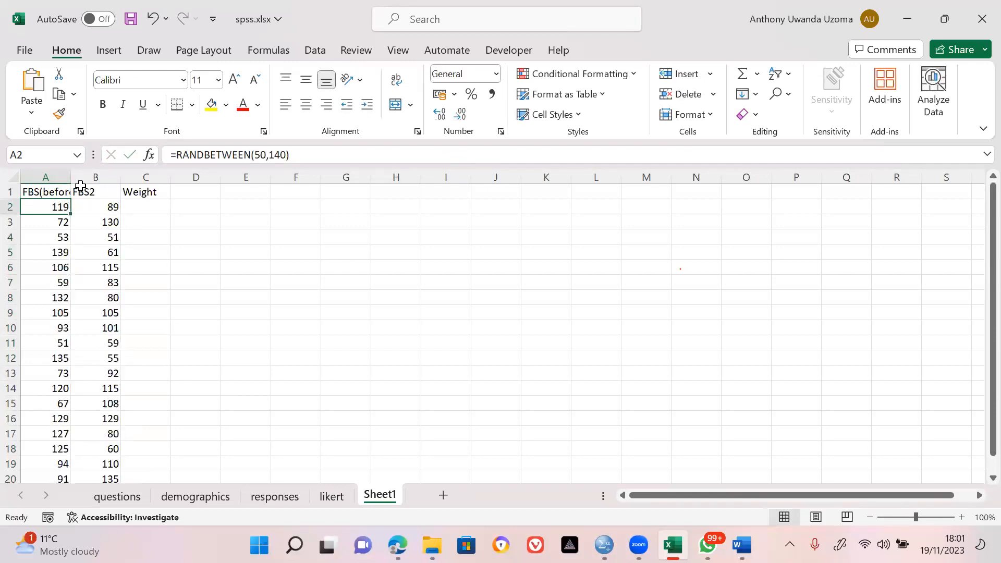
double_click(71, 178)
Step: Rename the header in B1 to FBS(after)
double_click(112, 193)
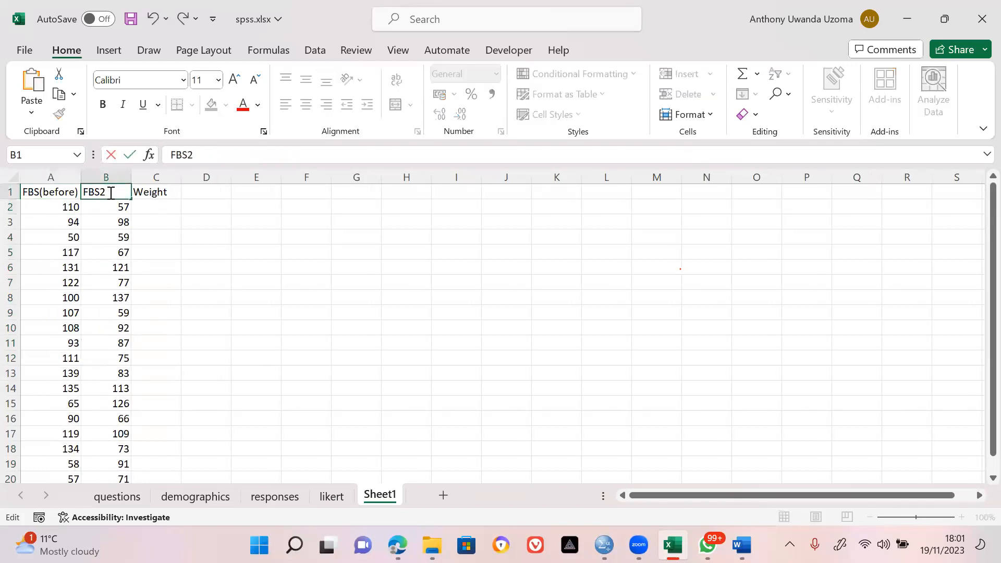
key(BackSpace)
text((after)
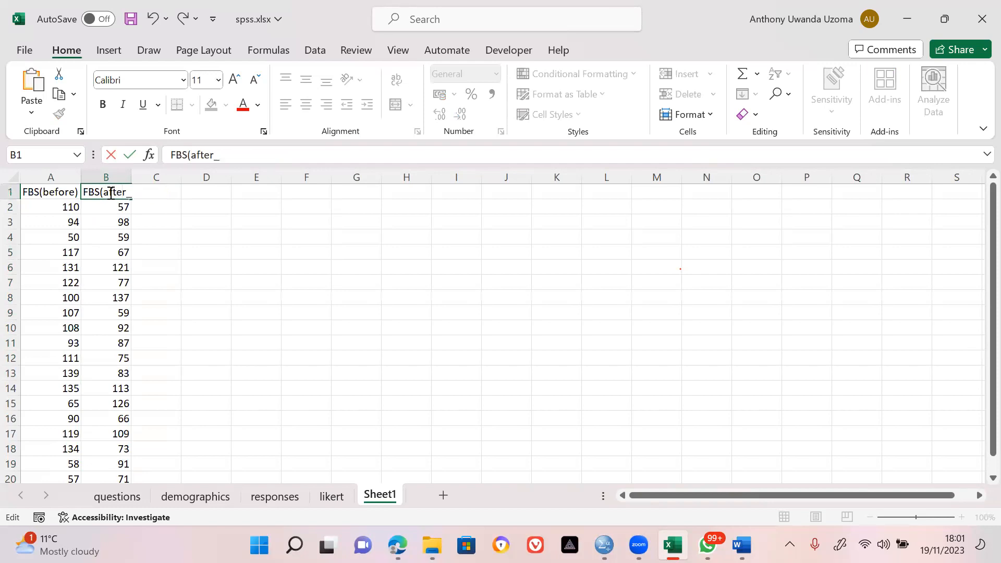
text( ))
key(Return)
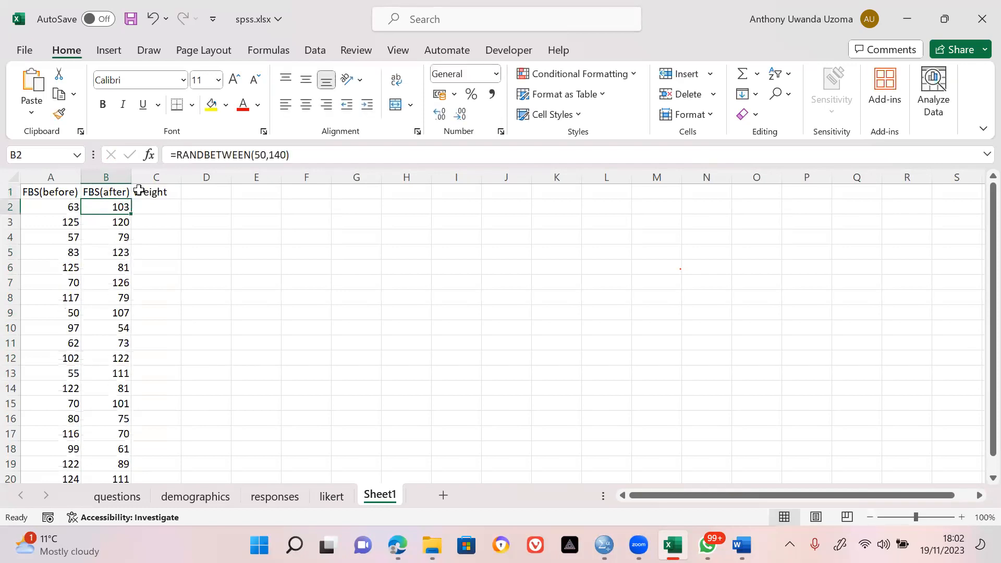
Step: Enter the formula -RANDBETWEEN(50,90) in C2 beneath the Weight header
click(159, 194)
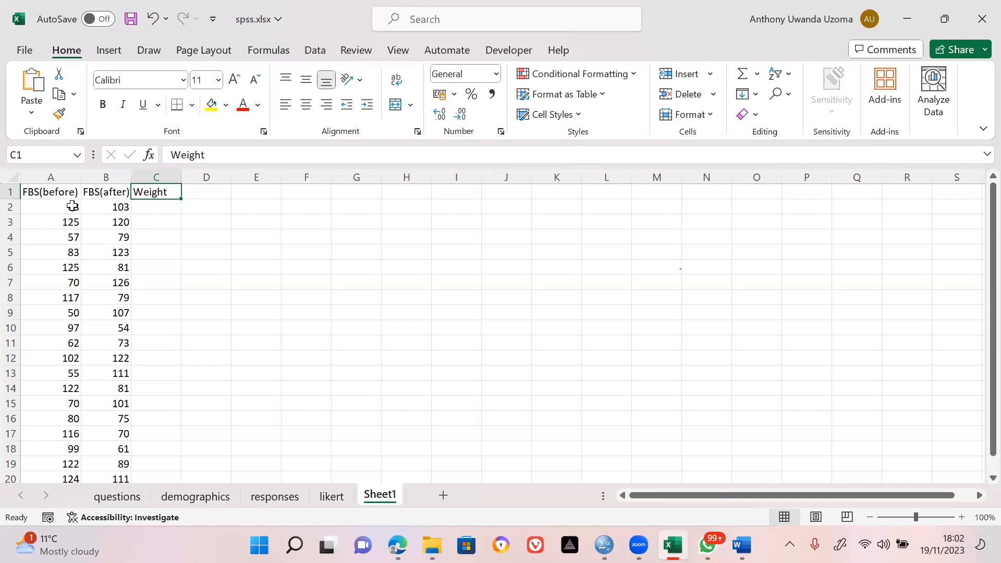
click(168, 207)
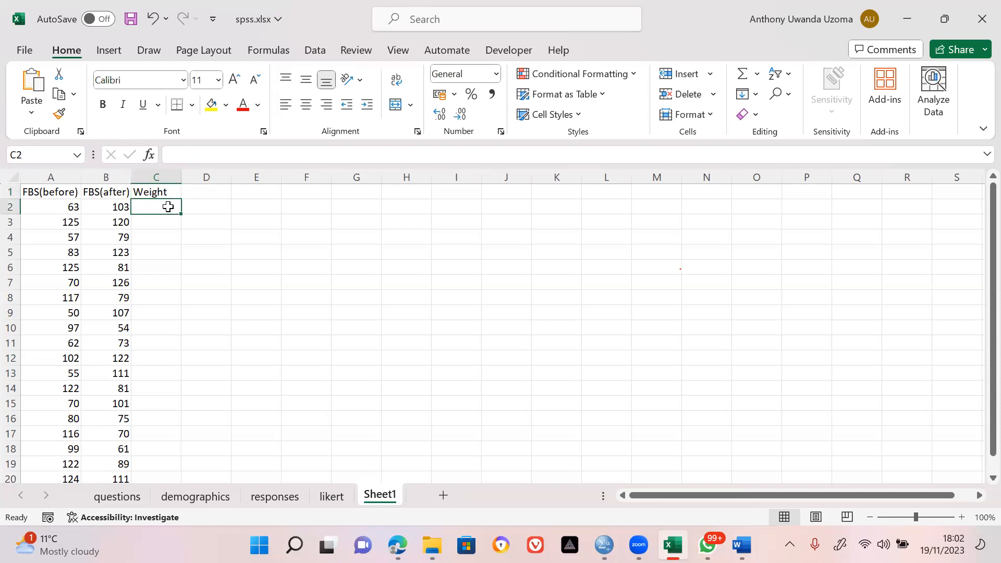
text(5)
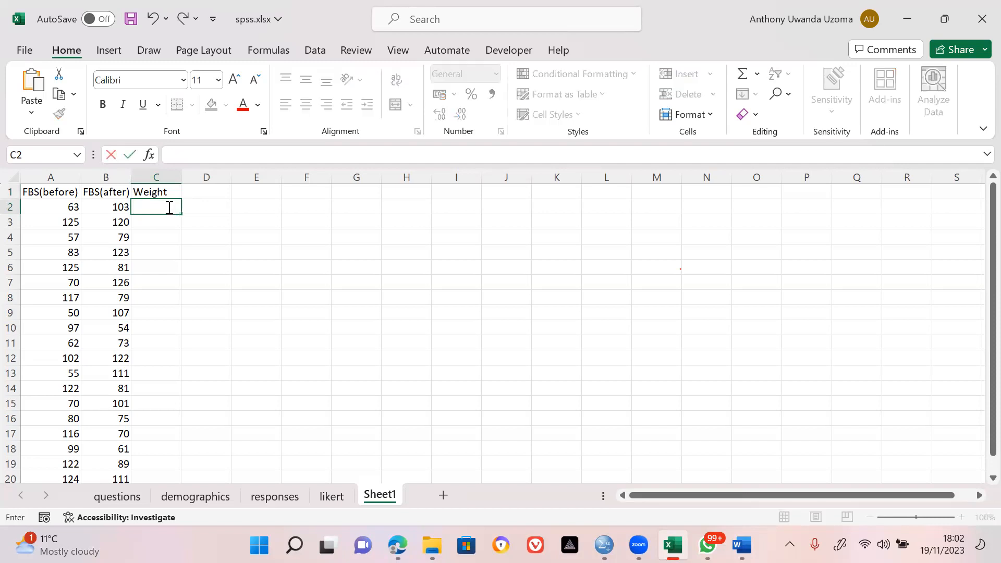
key(BackSpace)
text(-RANDBET)
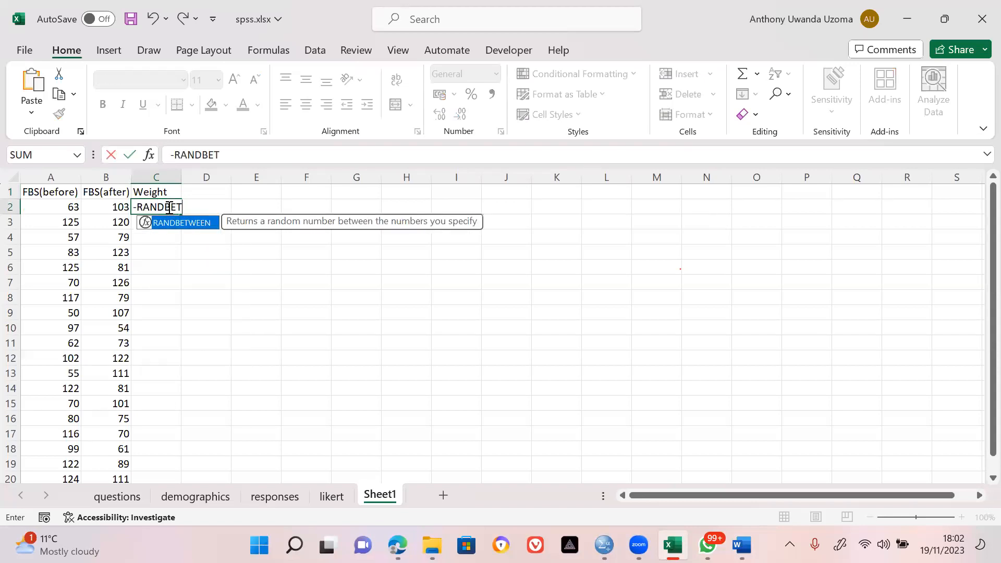
key(Tab)
text(50,90)
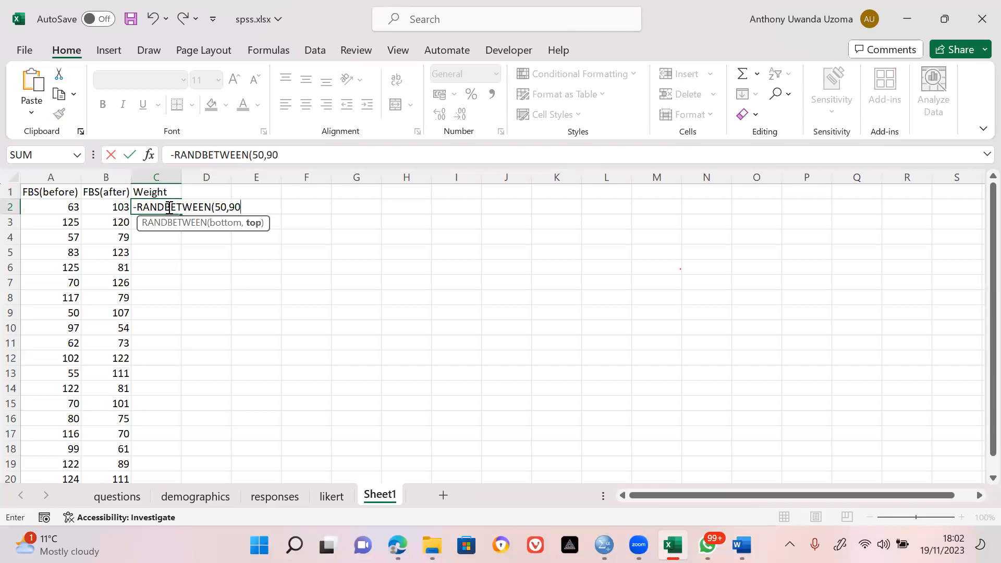
text())
key(Return)
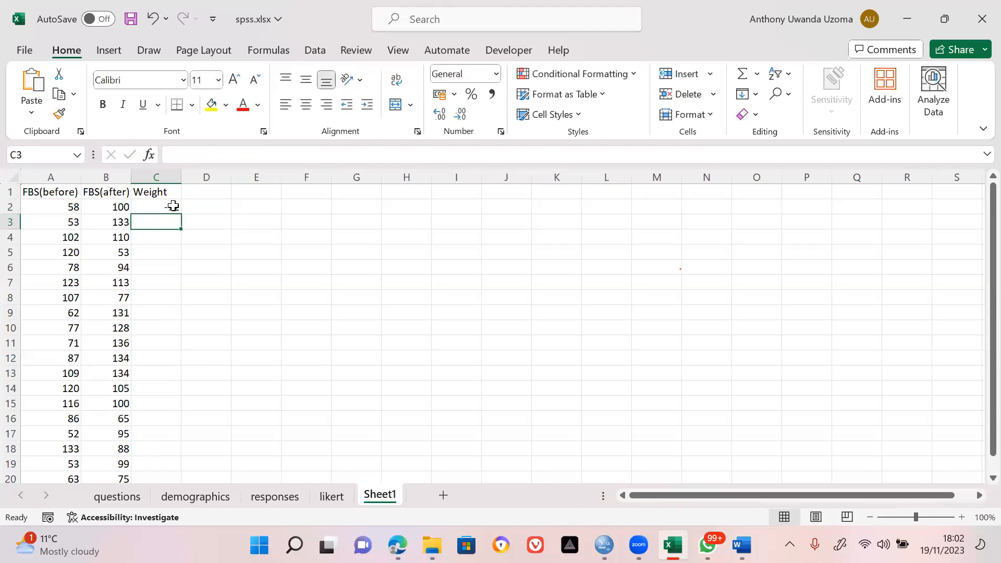
Step: Remove the minus sign from the formula in C2 so it reads =RANDBETWEEN(50,90)
click(174, 206)
double_click(173, 207)
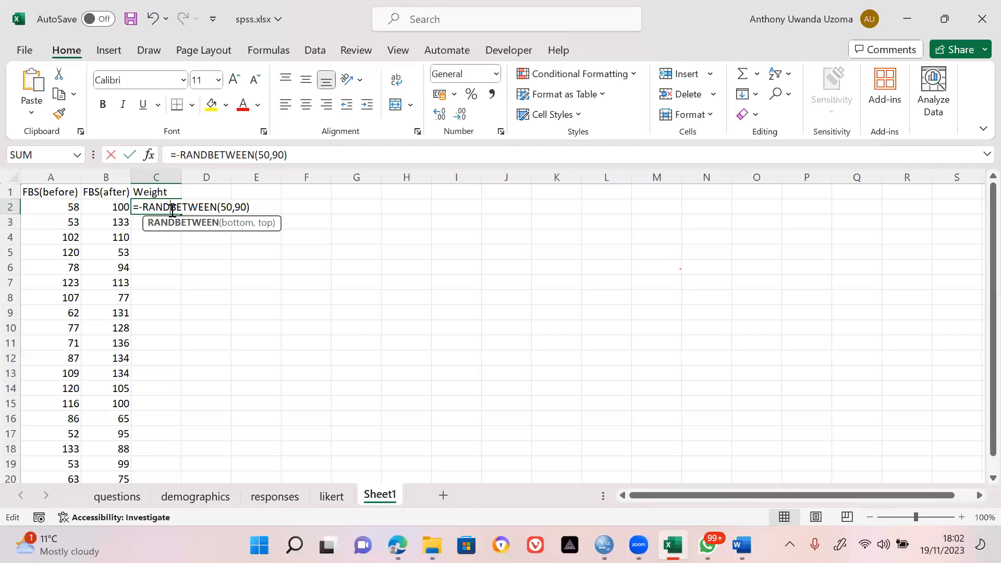
click(144, 209)
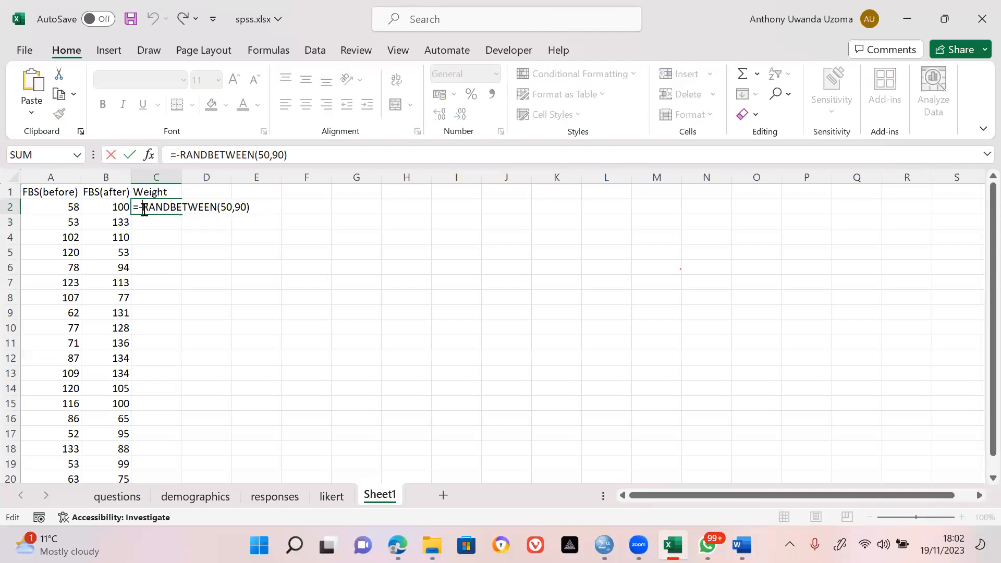
key(BackSpace)
key(Return)
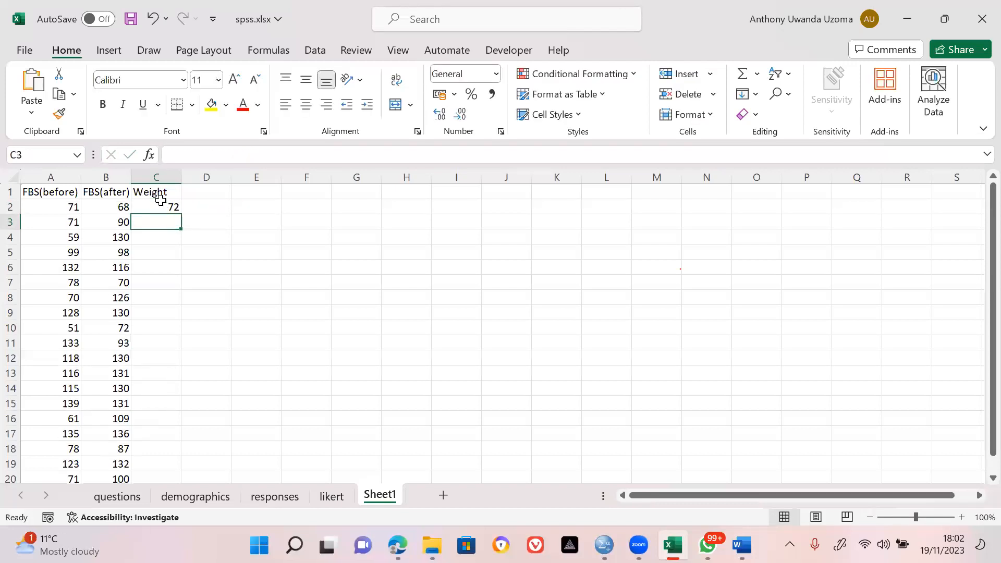
Step: Fill the Weight formula from C2 down through C20
click(180, 208)
drag(180, 214, 181, 457)
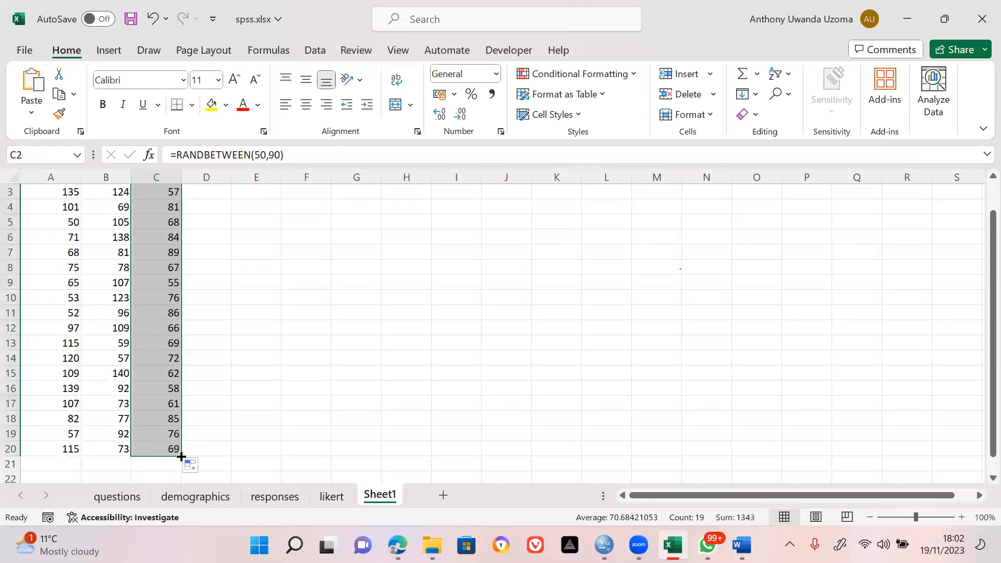
key(Up)
key(Down)
key(Up)
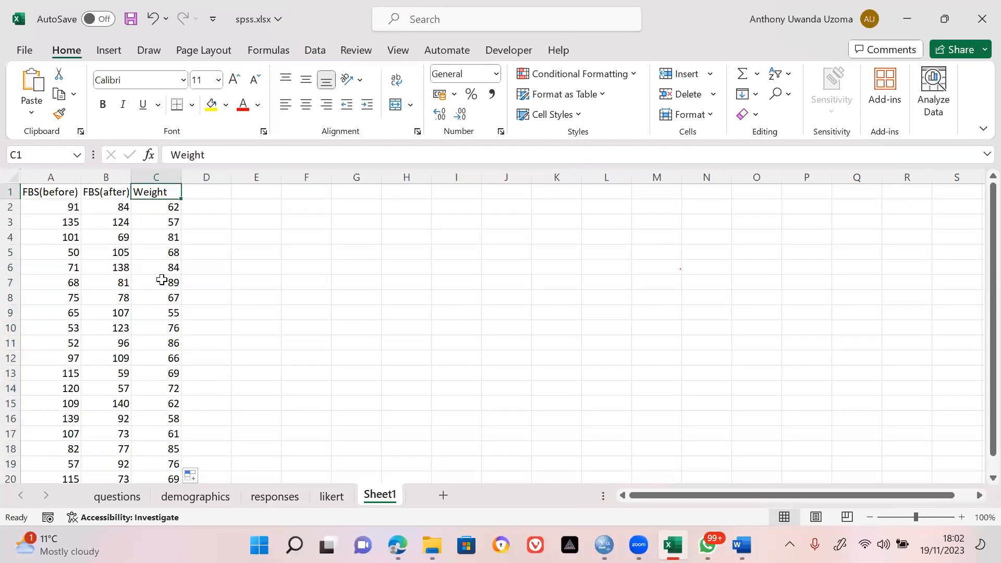
Step: Replace the header in C1 with GENDER
double_click(163, 194)
double_click(156, 196)
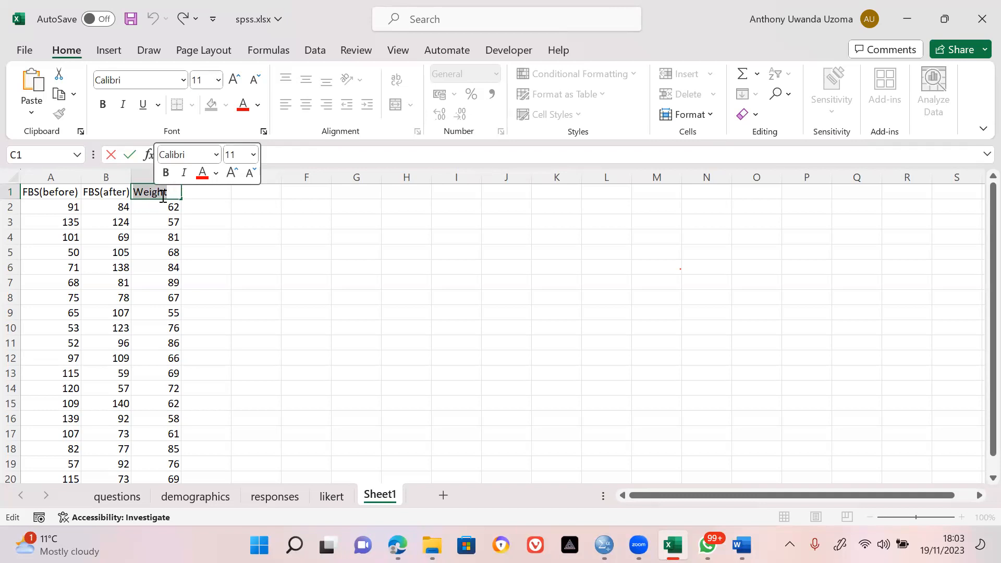
text(GENDER)
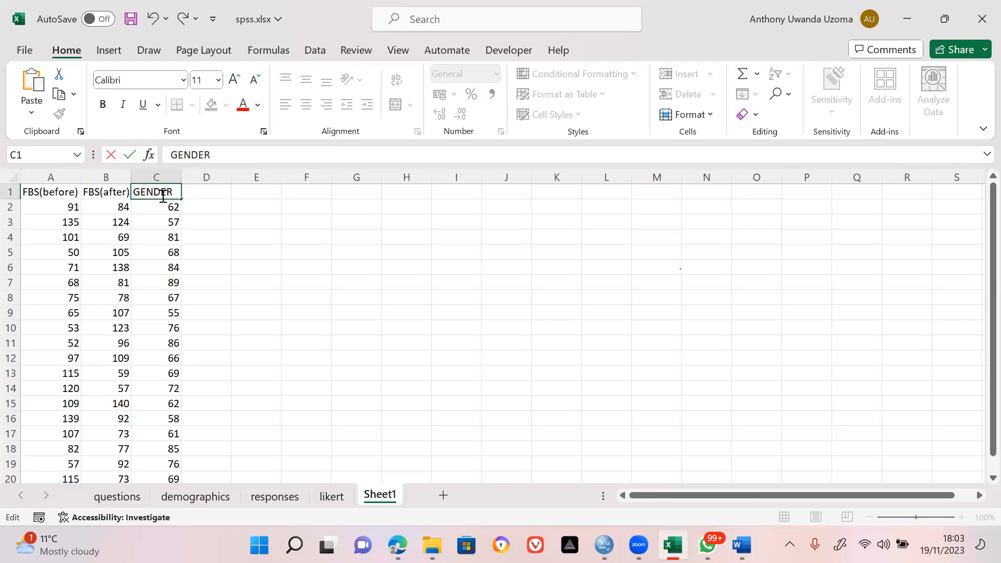
key(Return)
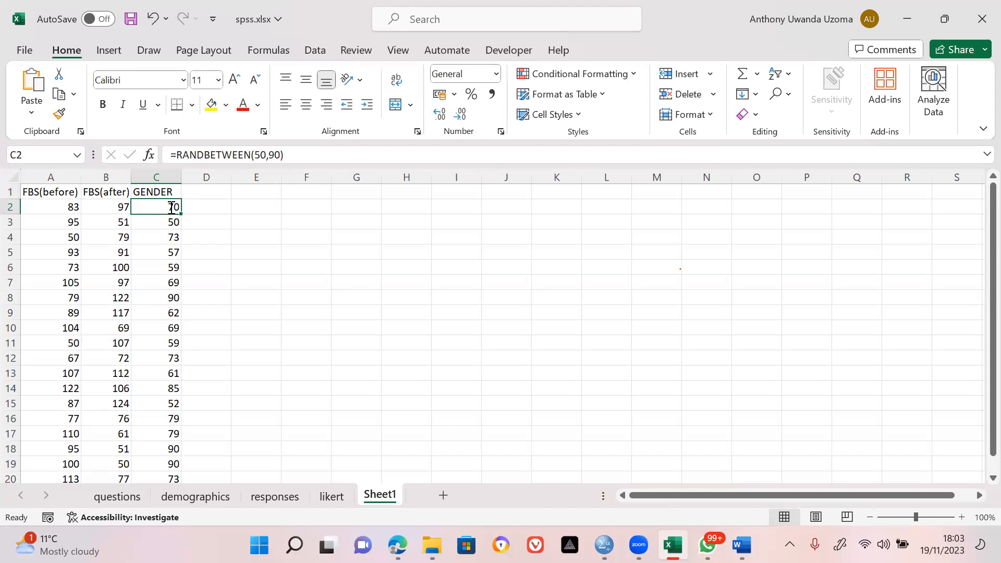
Step: Replace the formula in C2 with =RANDBETWEEN(0,1) to generate random gender codes
text(M)
key(BackSpace)
text(0)
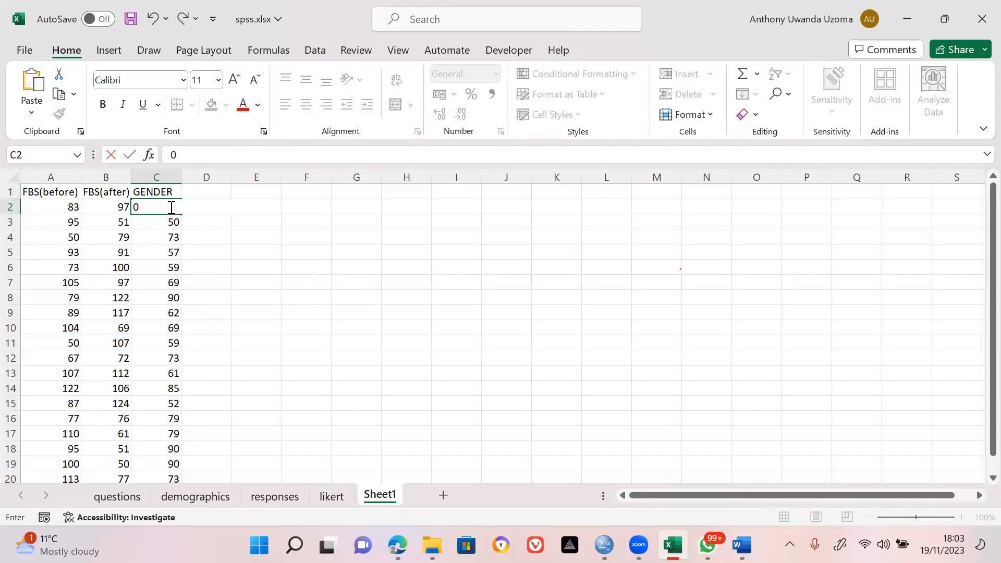
key(BackSpace)
text(()
key(BackSpace)
text(=)
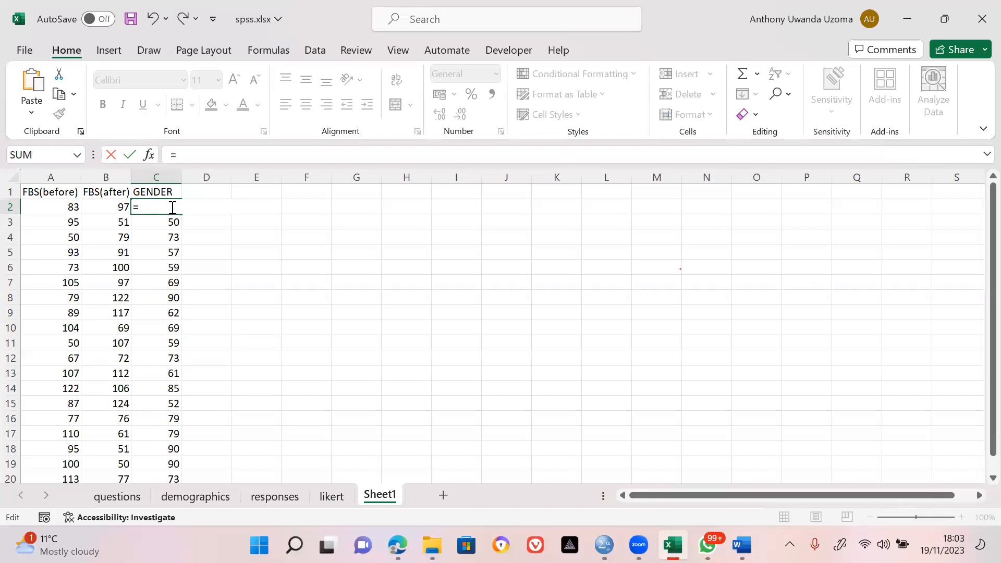
text(RANT)
key(BackSpace)
text(D)
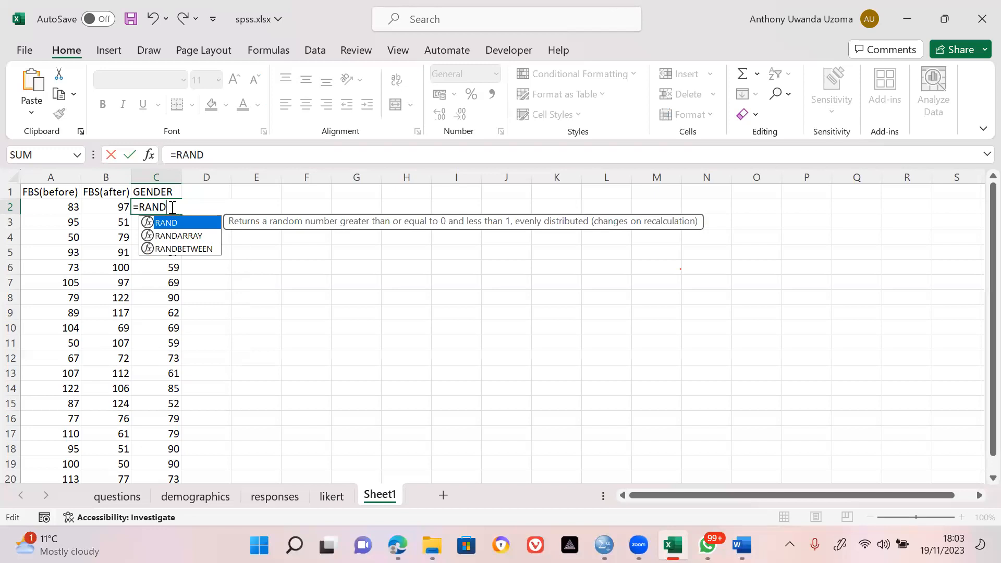
key(Down)
key(Down)
key(Tab)
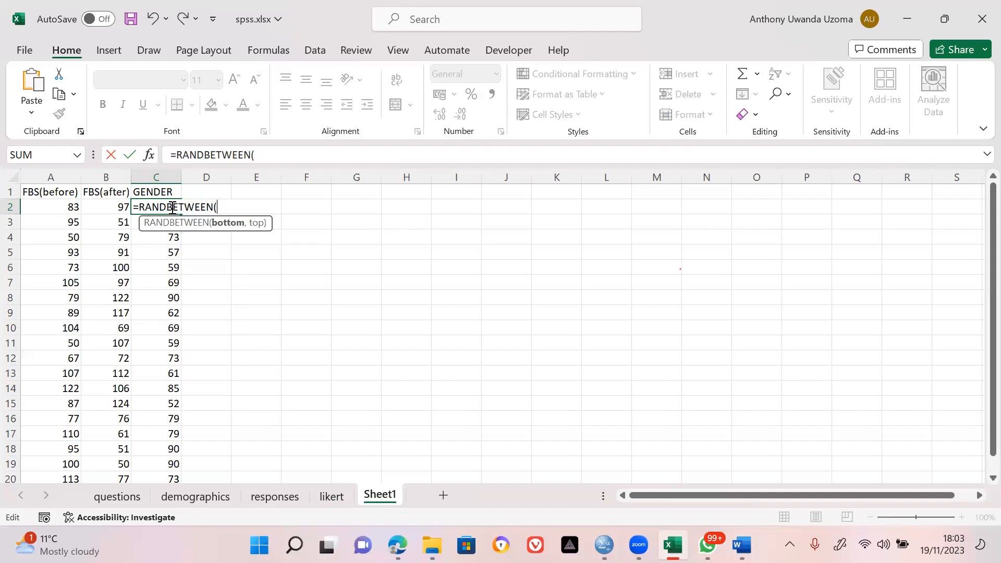
text(0,1))
key(Return)
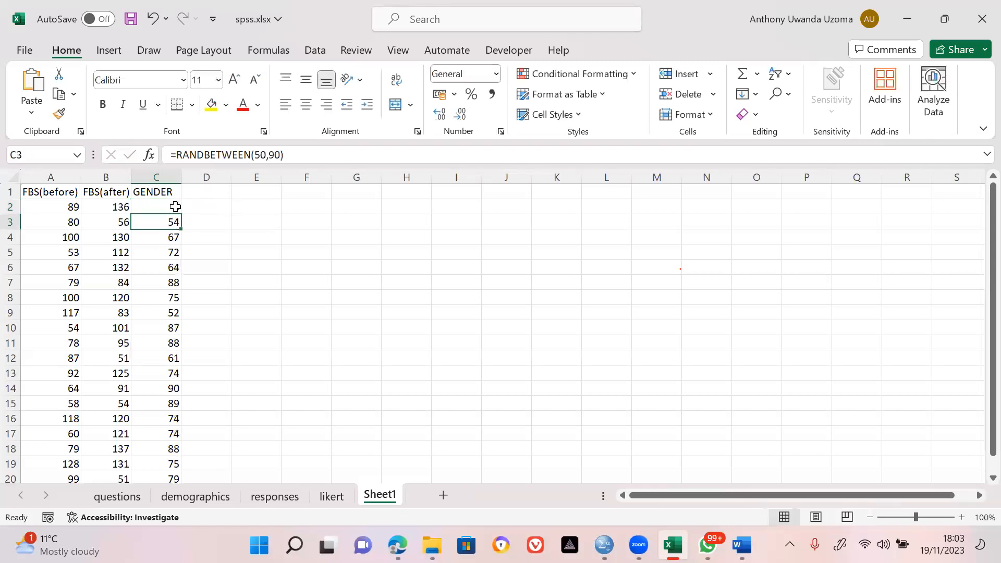
Step: Fill the gender formula from C2 down through C20
click(172, 207)
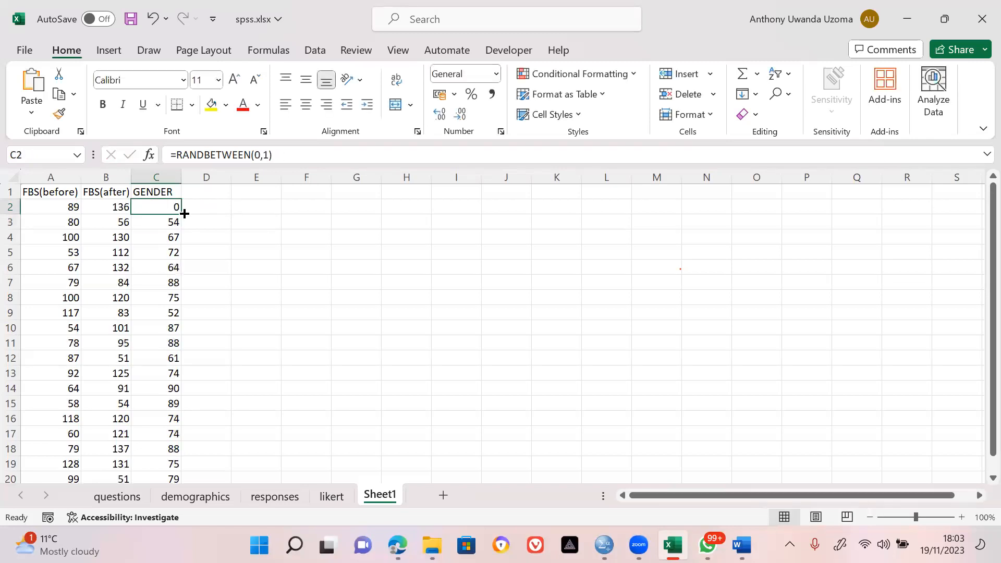
mouse_move(180, 213)
mouse_down()
mouse_move(190, 500)
mouse_move(184, 456)
mouse_up()
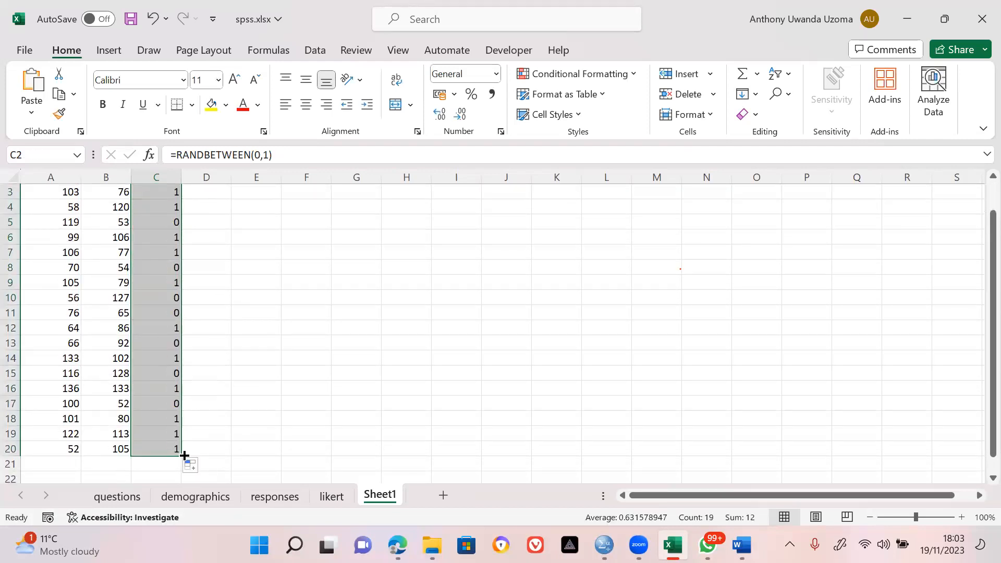
key(Up)
key(Down)
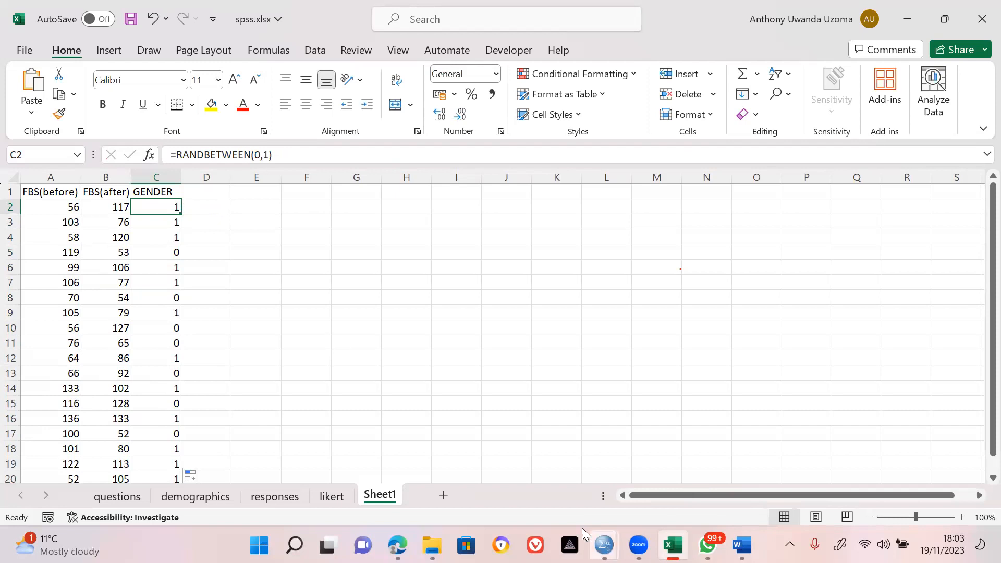
Step: Highlight the header cells A1:C1 and the first data row A2:C2 for review
click(47, 194)
key(shift+Right)
key(shift+Right)
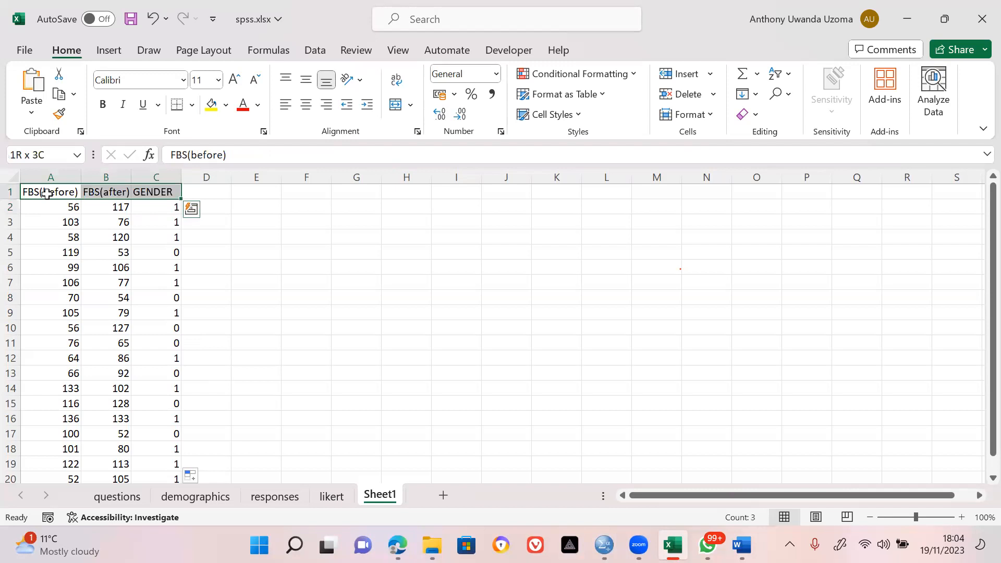
key(Down)
key(shift+Right)
key(shift+Right)
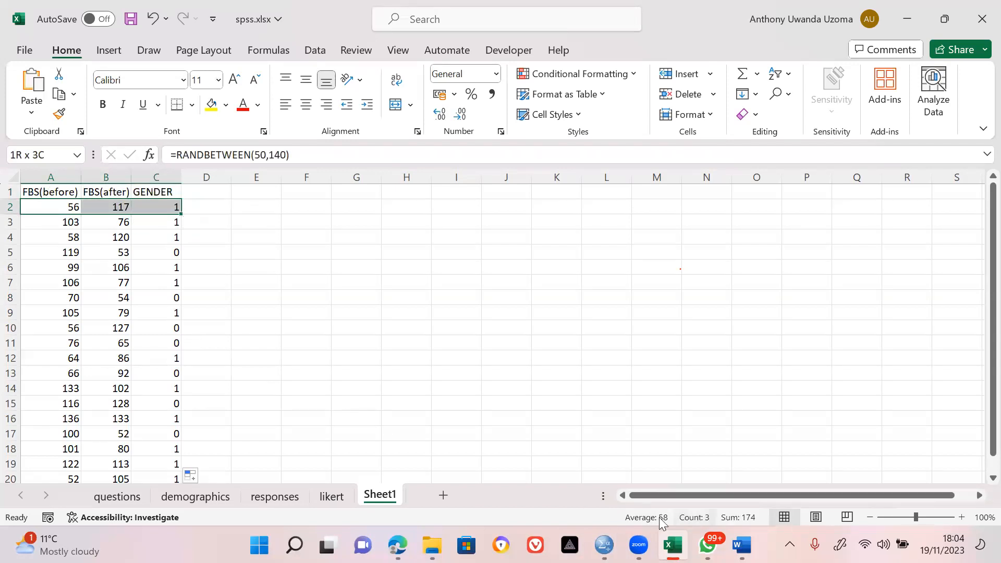
Step: Switch to dataset.sav in SPSS and add a variable named fbsb4 in row 54 of the variable definitions
click(605, 545)
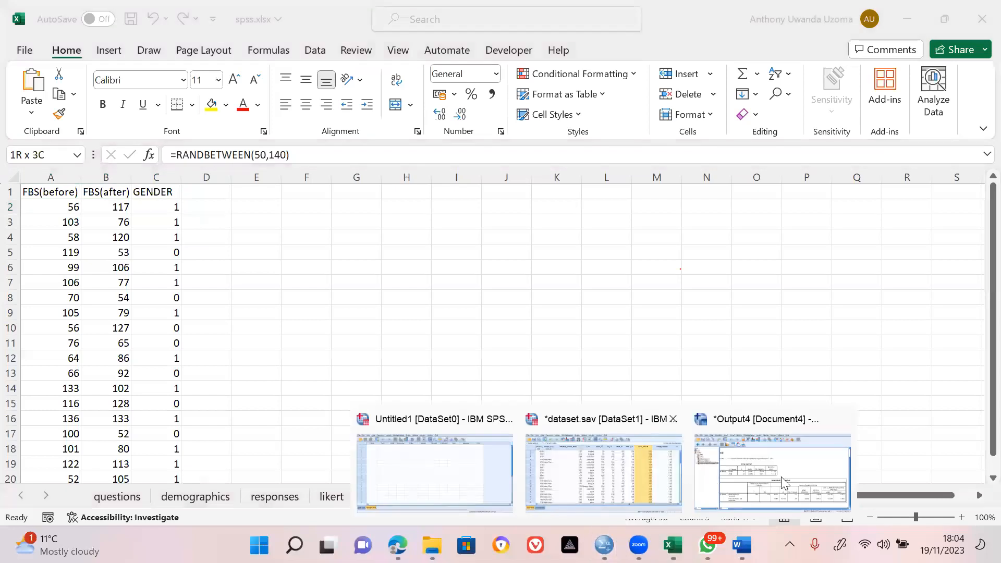
click(579, 472)
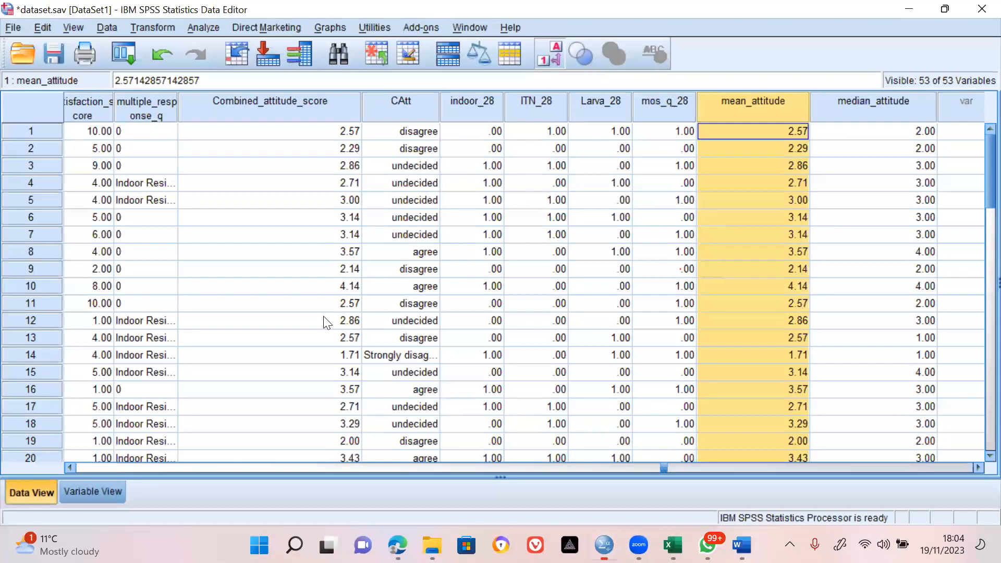
click(143, 394)
click(95, 492)
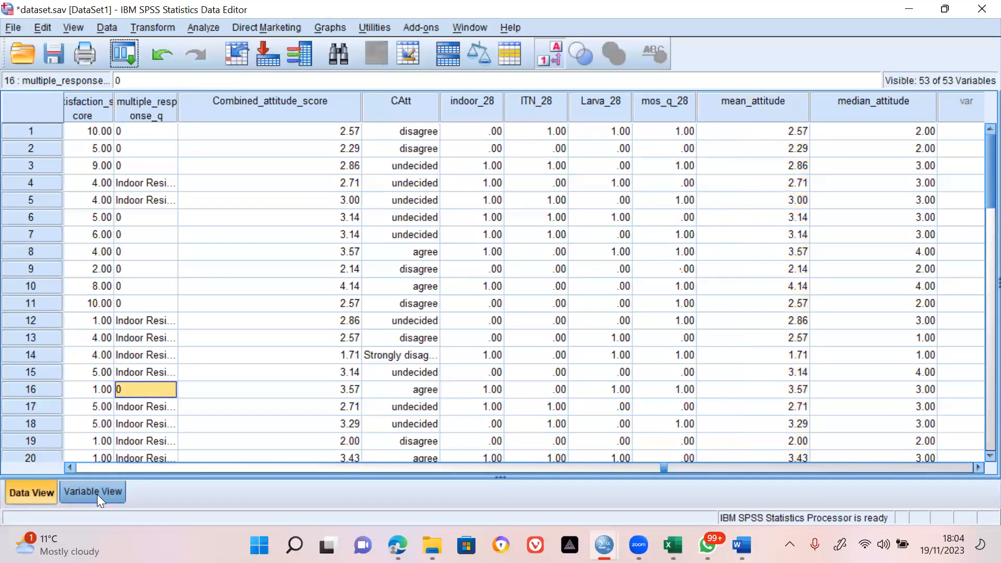
click(103, 267)
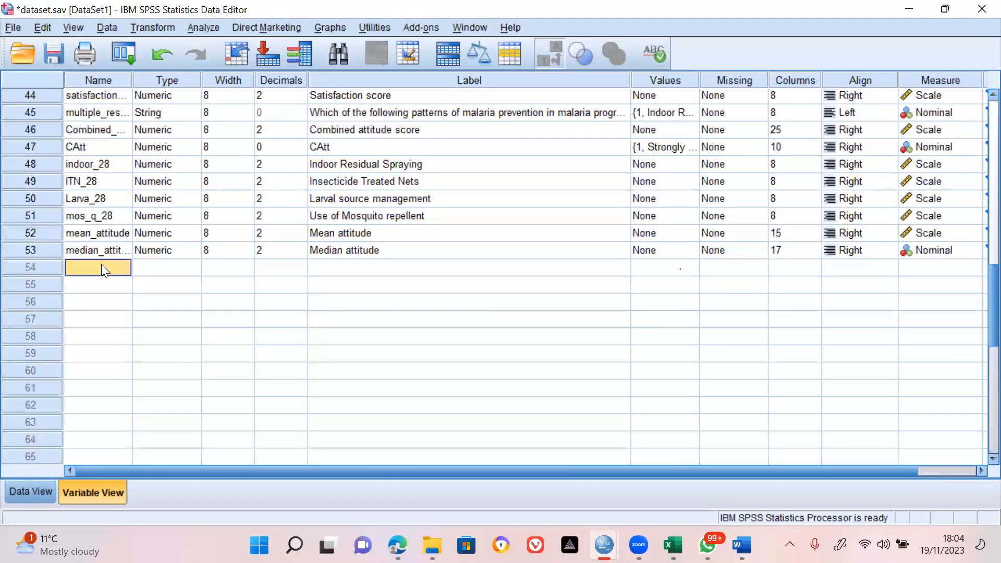
double_click(101, 264)
key(Tab)
Step: Add a variable named fbsafter in row 55
click(97, 289)
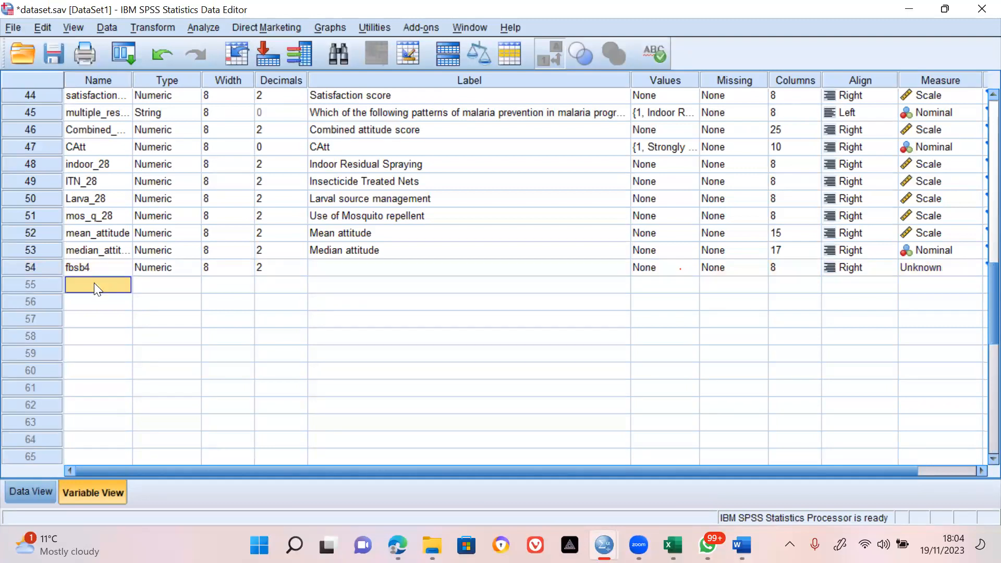
text(f)
click(155, 286)
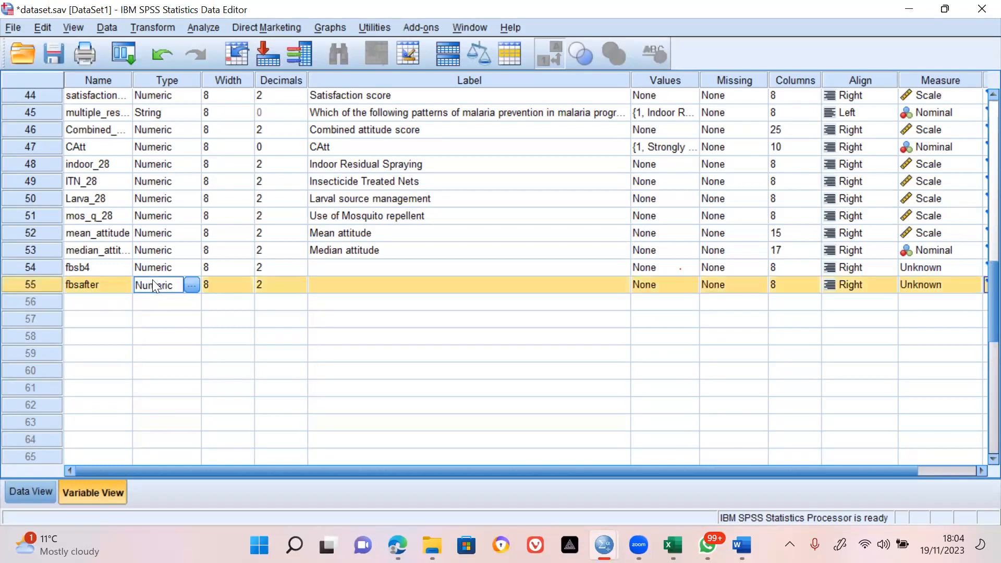
Step: Label the fbsb4 variable FBSb4 and the fbsafter variable FBSafter
click(349, 262)
text(FBS)
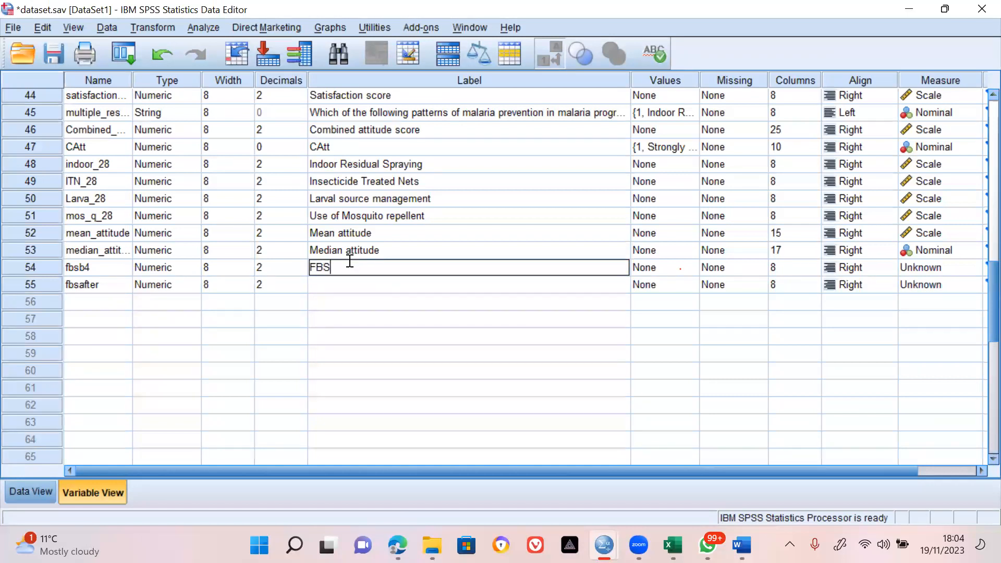
text(b4)
click(411, 286)
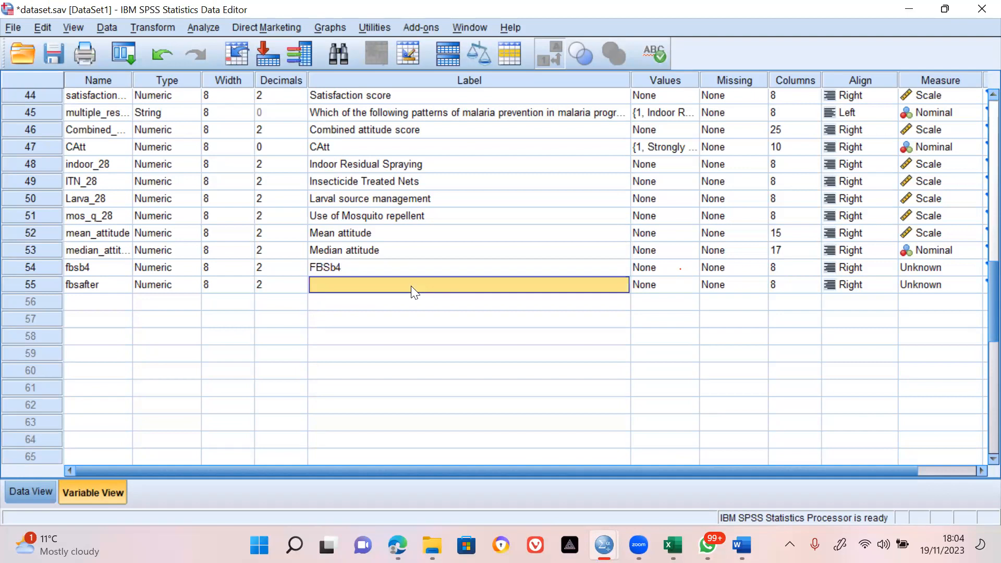
text(FBS)
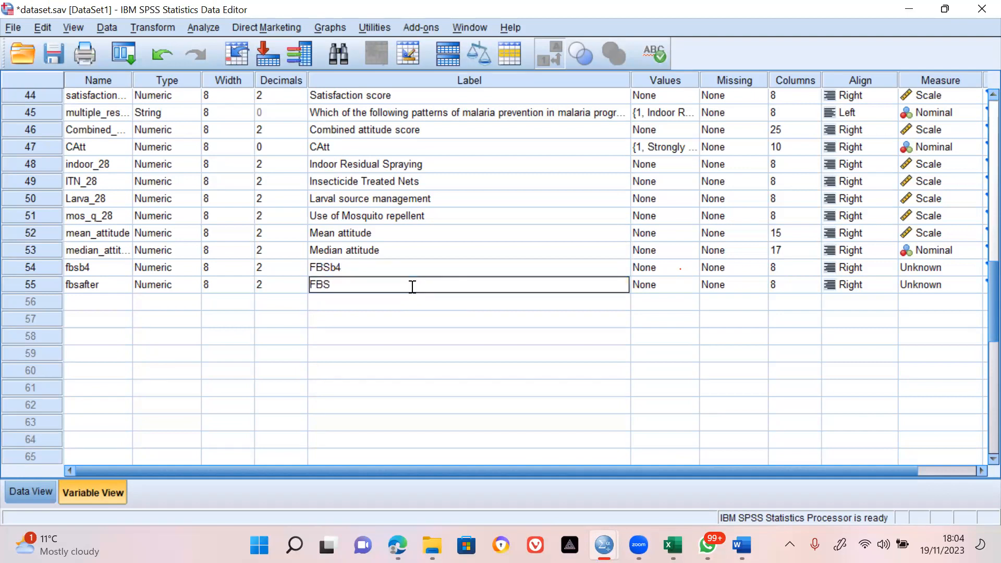
click(592, 317)
Step: Look through the existing variable definitions above the two new FBS variables
key(Up)
key(Up)
key(Up)
key(Up)
key(Up)
key(Up)
key(Up)
key(Up)
key(Up)
key(Up)
key(Up)
key(Up)
key(Up)
key(Up)
key(Up)
key(Up)
key(Up)
key(Up)
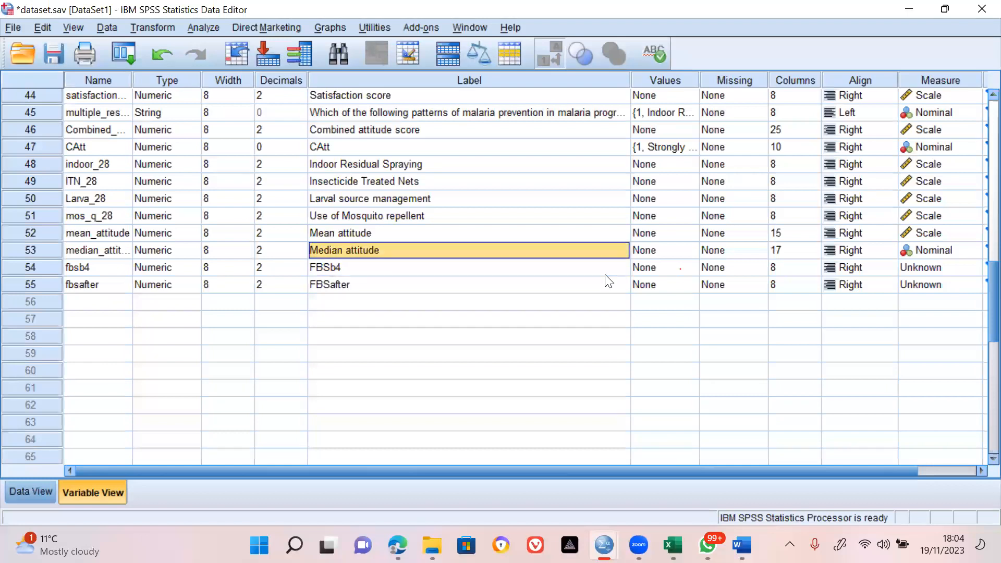
key(Up)
key(Down)
key(Down)
key(Down)
key(Down)
key(Down)
key(Down)
key(Down)
key(Down)
key(Down)
key(Down)
key(Down)
key(Down)
key(Down)
key(Down)
key(Down)
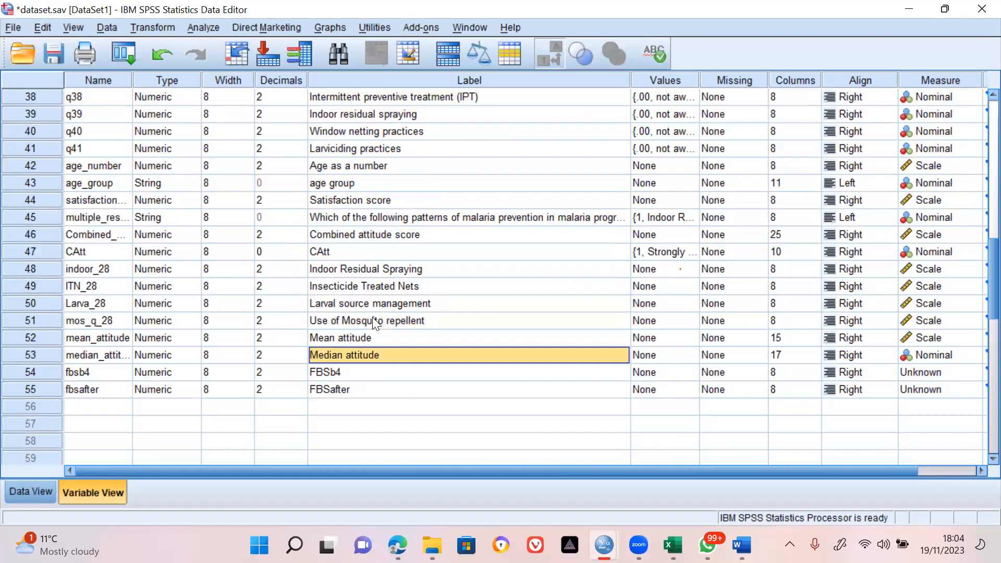
Step: Show the case data and select the first case of the fbsb4 variable
click(33, 490)
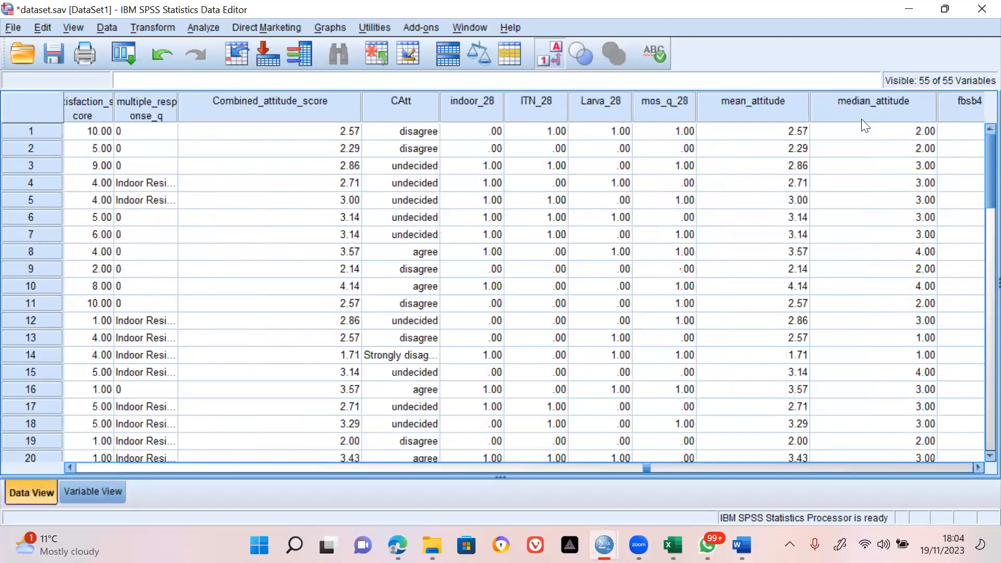
click(861, 119)
key(Right)
key(Right)
key(Right)
key(Right)
key(Right)
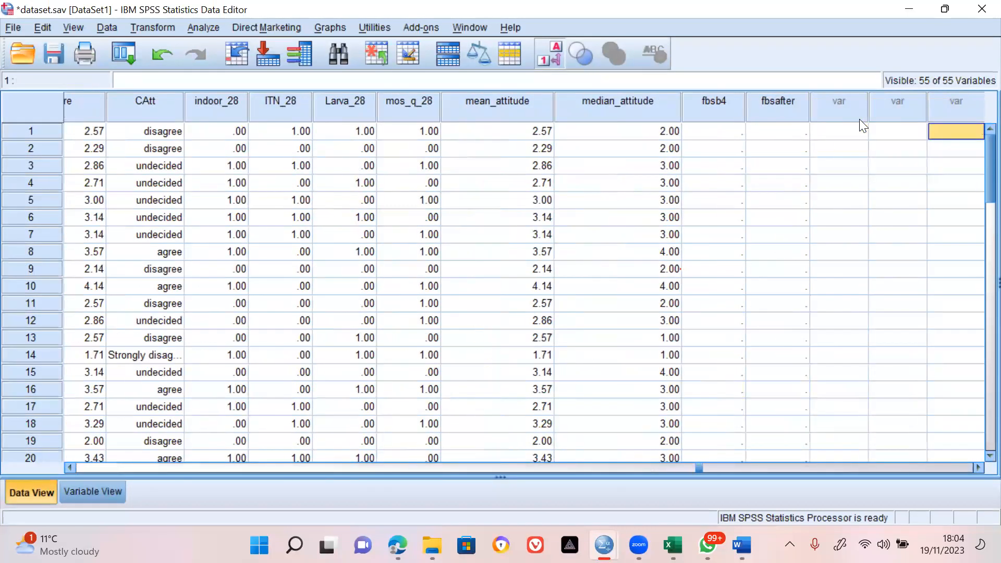
key(Left)
key(Left)
key(Left)
key(Left)
key(Right)
key(Left)
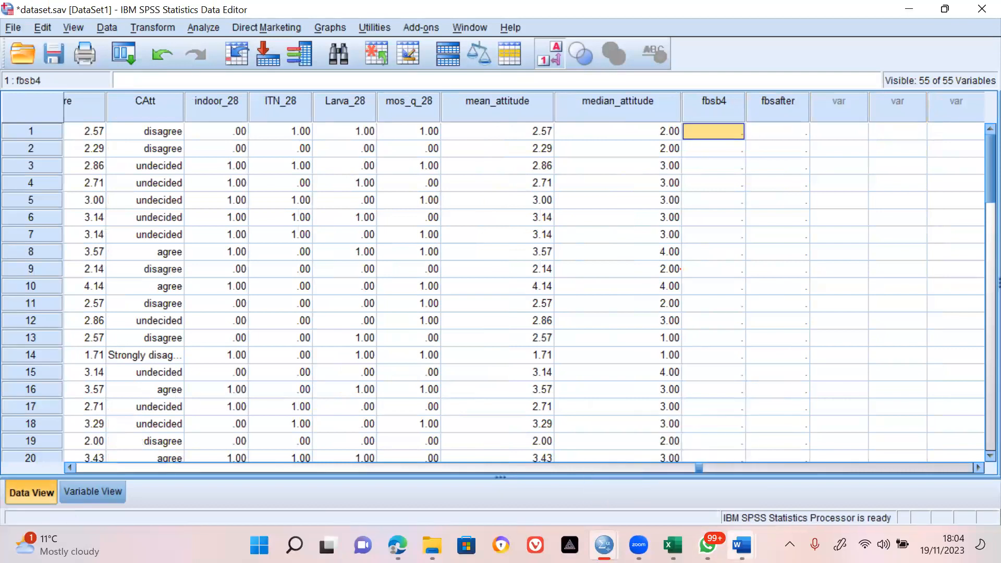
Step: Switch to the Excel sheet and fill the FBS(before) and FBS(after) formulas from row 20 down through row 51
mouse_move(742, 545)
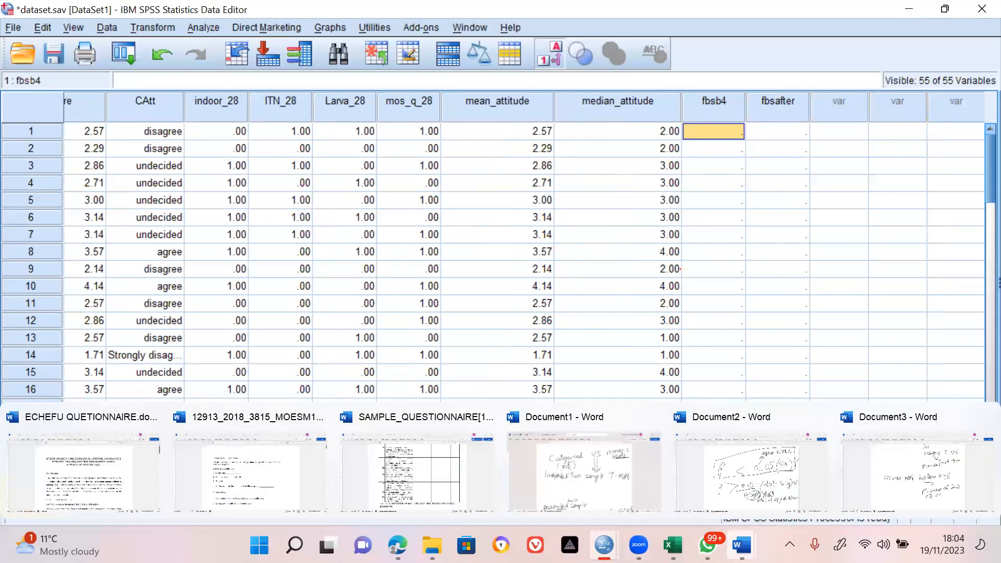
click(673, 545)
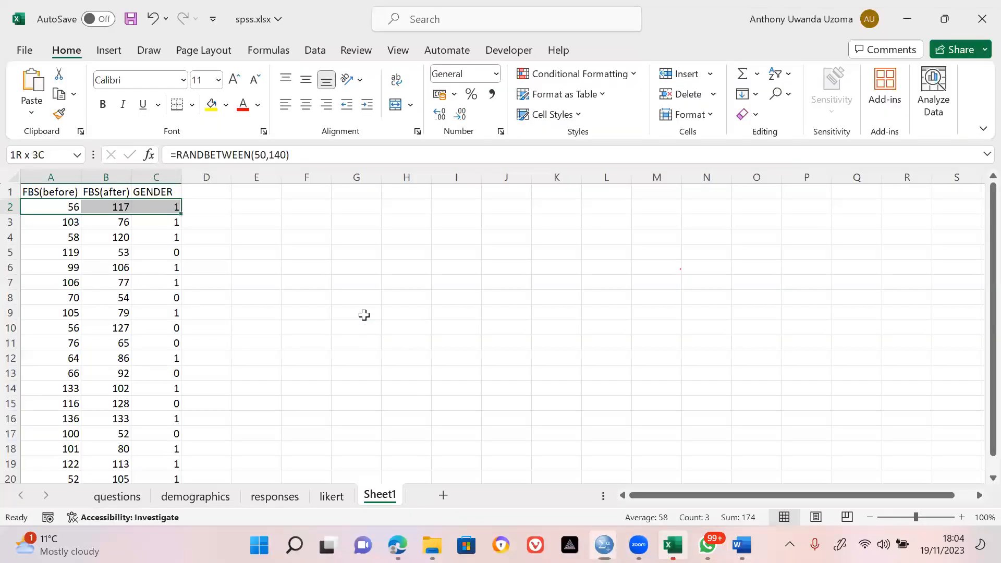
click(33, 310)
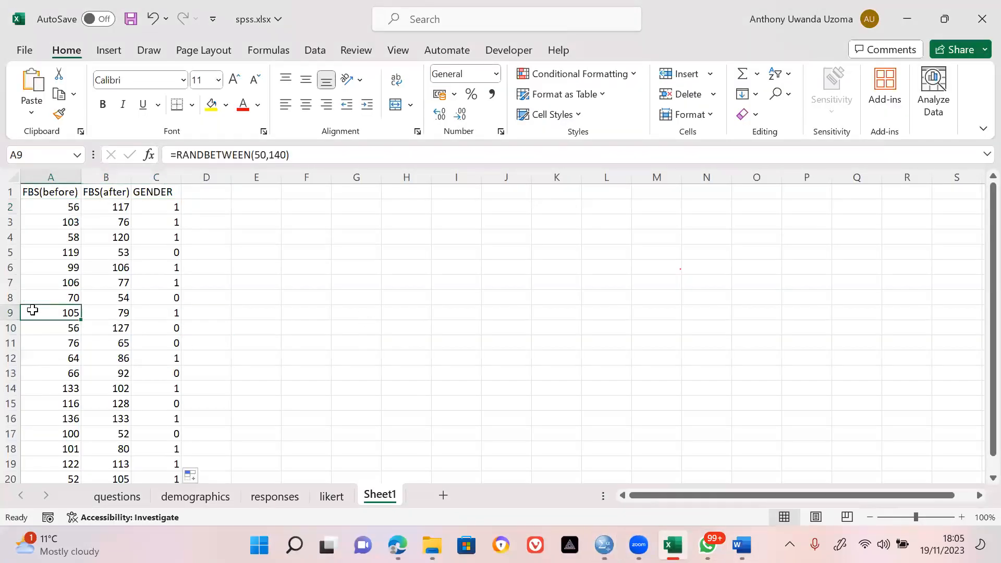
key(Right)
key(Down)
key(Down)
key(Down)
key(Left)
key(Down)
key(Down)
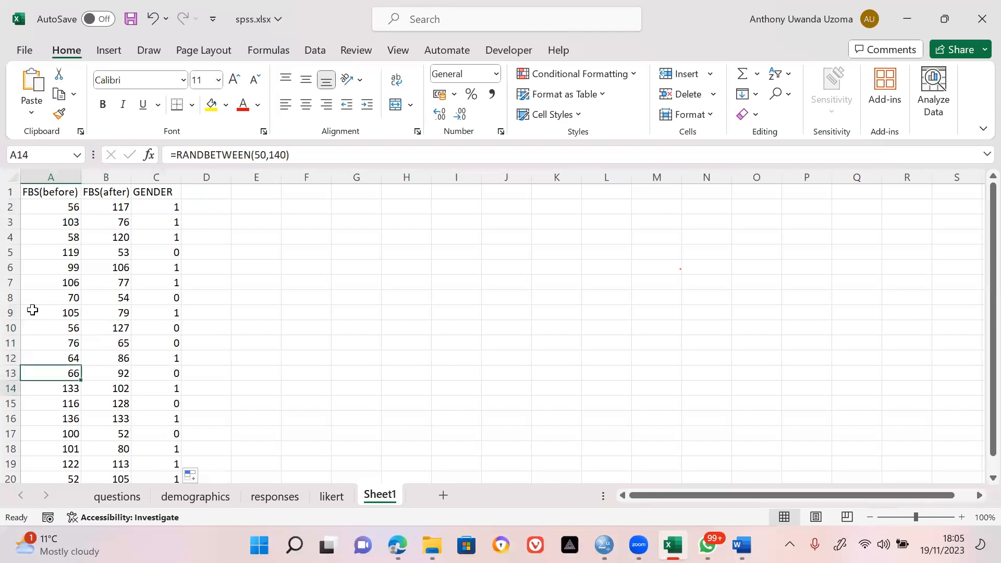
key(Down)
key(Down)
key(Down)
key(Down)
key(Down)
key(Down)
key(Down)
key(Down)
key(Down)
key(Down)
key(Down)
key(Down)
key(Down)
key(Down)
key(Down)
key(Down)
key(Down)
key(Down)
key(Down)
click(57, 243)
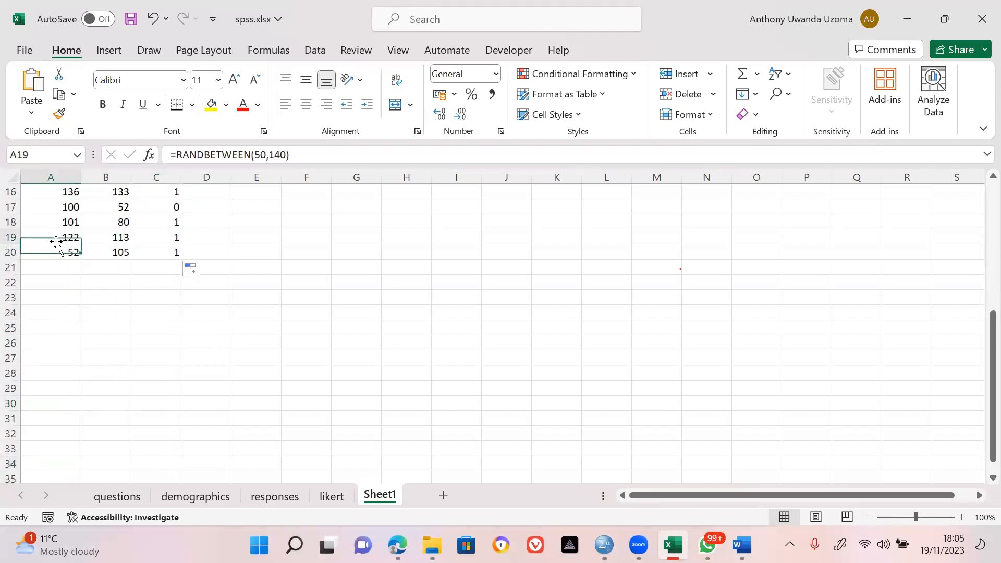
drag(61, 249, 74, 461)
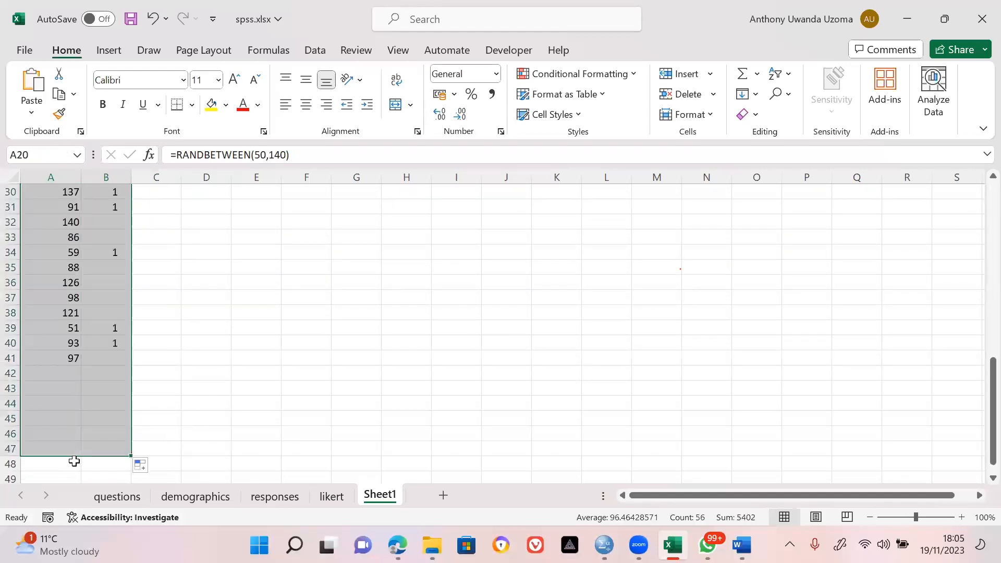
scroll(75, 461, down, 3)
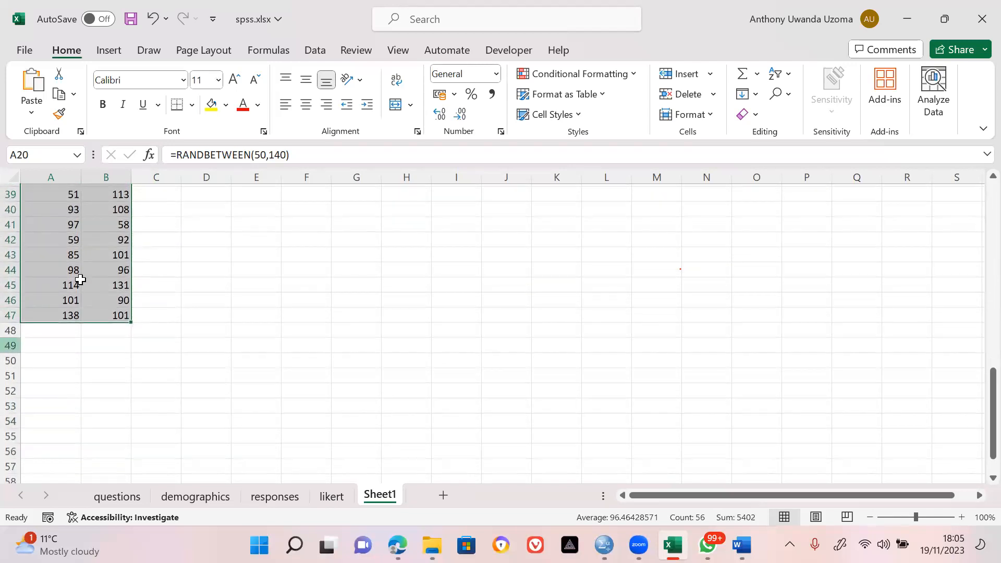
drag(131, 324, 129, 380)
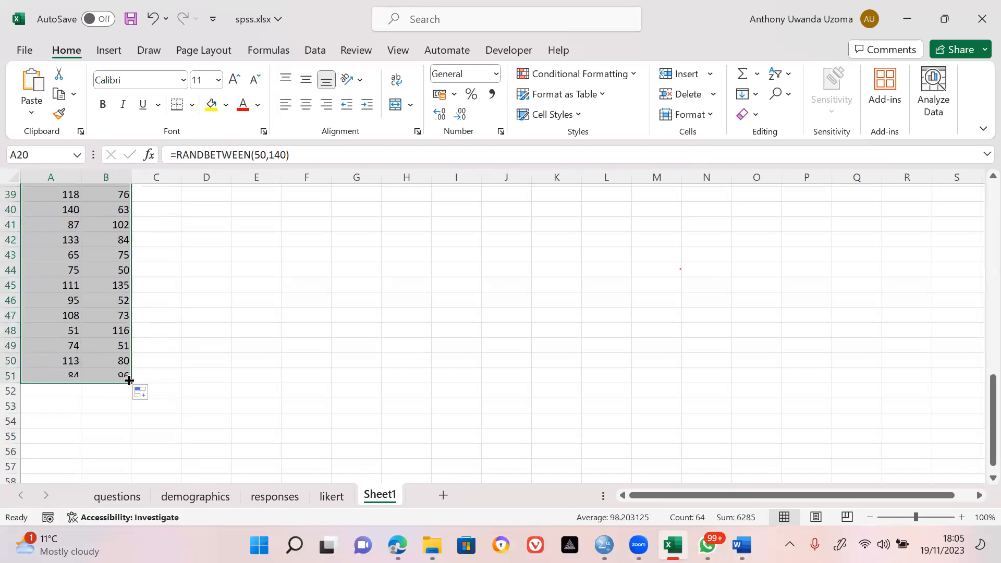
Step: Copy the FBS(before) and FBS(after) values in A2:B51
scroll(129, 381, up, 13)
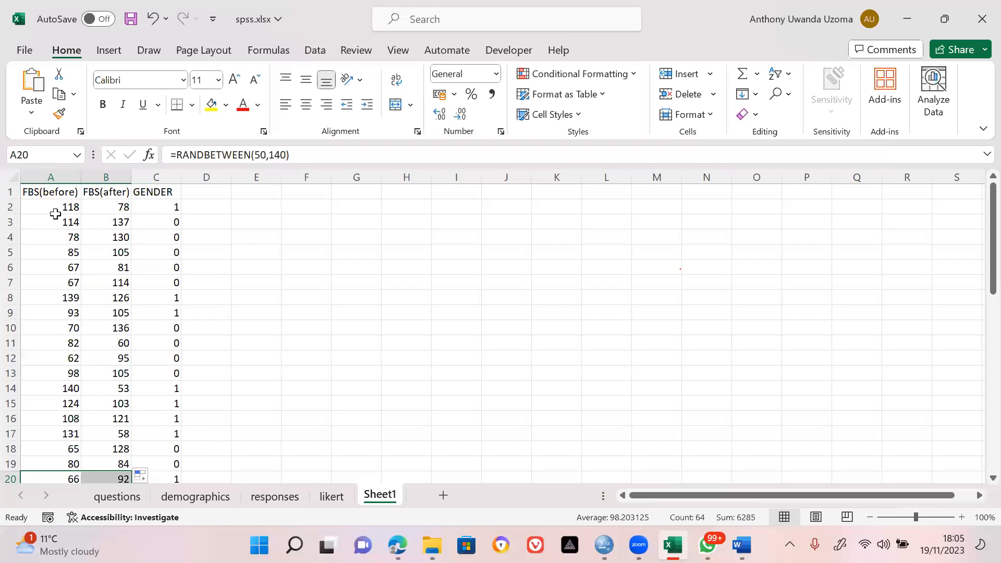
shift+click(55, 215)
click(55, 207)
key(shift+Right)
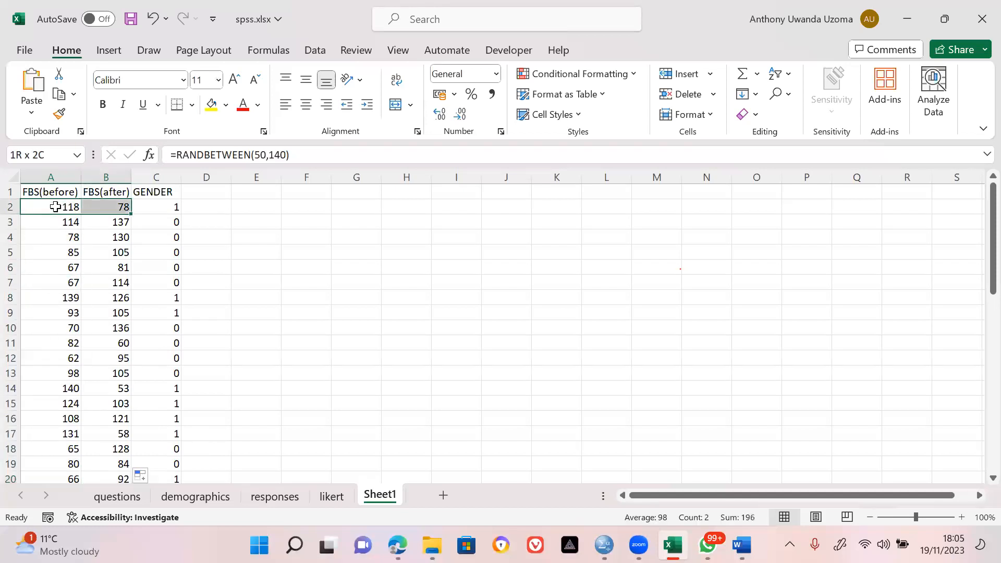
key(ctrl+shift+Down)
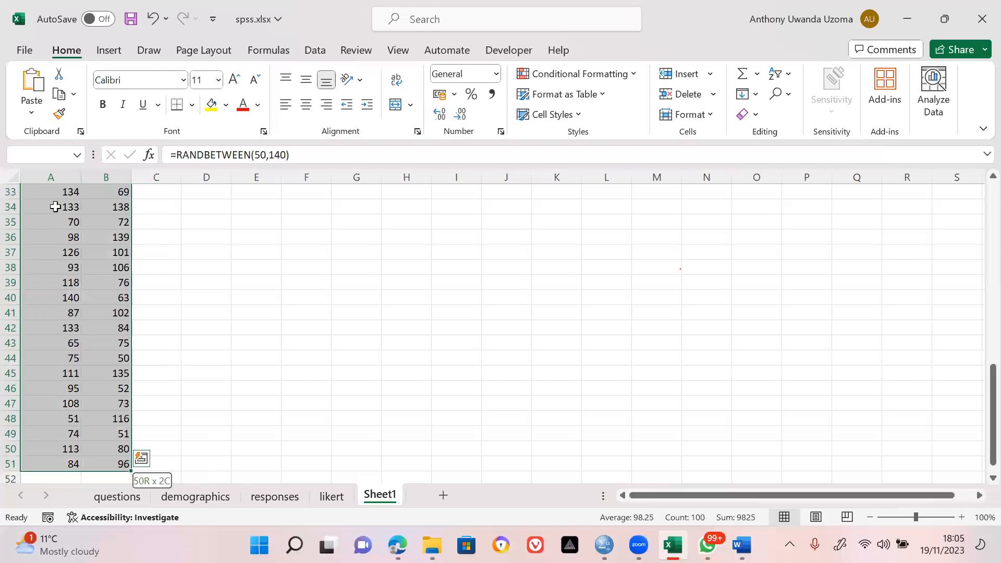
key(ctrl+c)
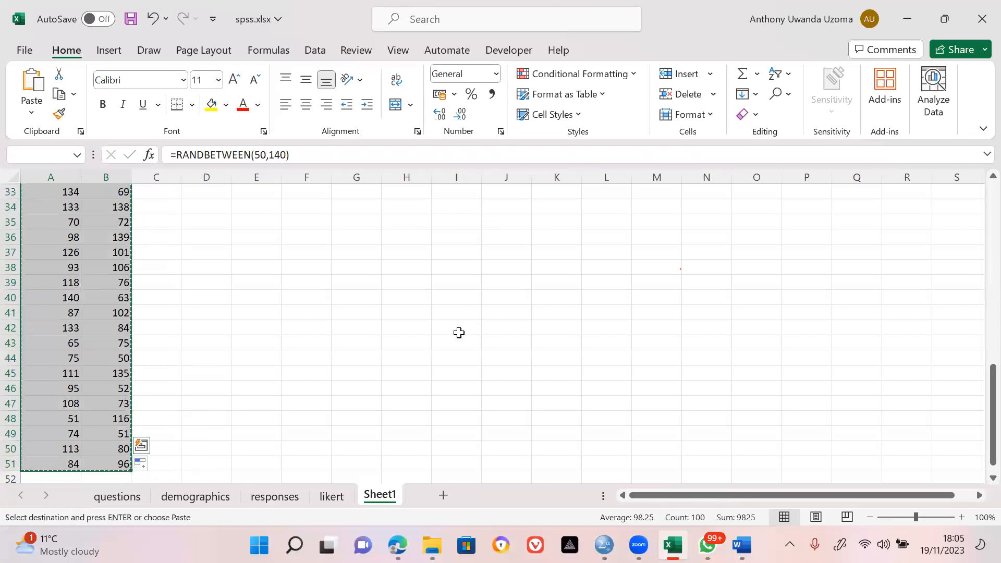
Step: Switch to dataset.sav in SPSS and paste the copied values into fbsb4 and fbsafter, starting at the first case
click(605, 545)
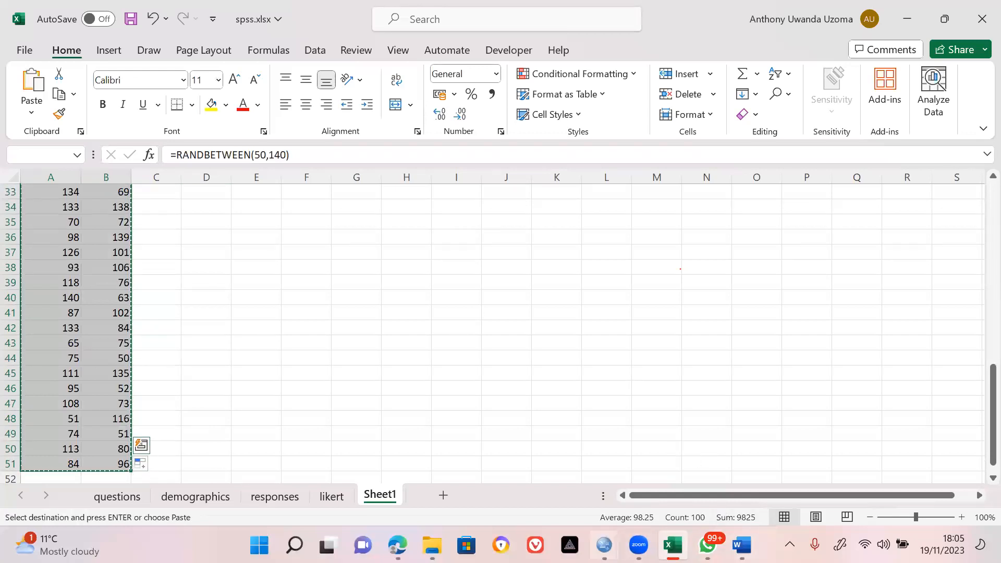
click(458, 487)
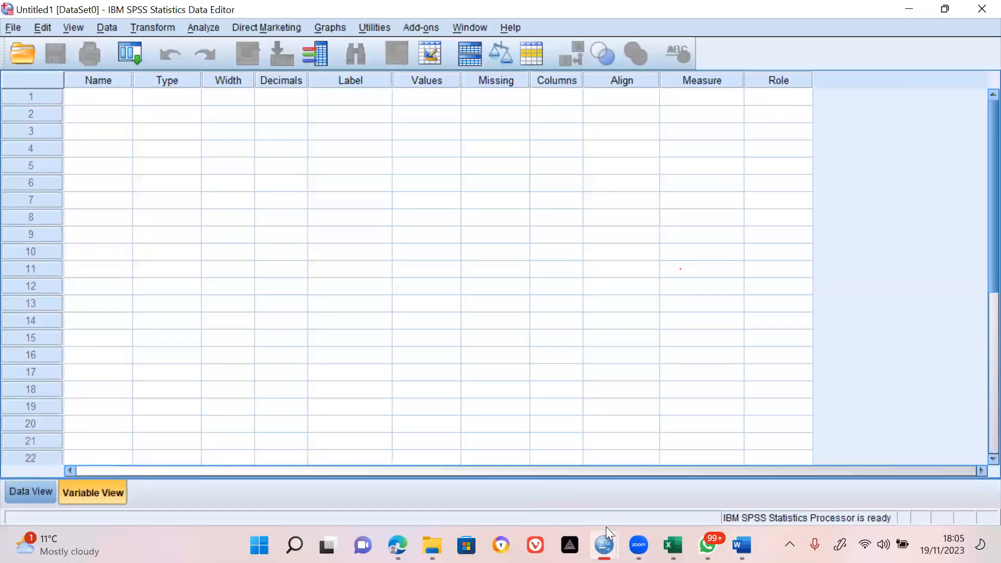
mouse_move(606, 527)
click(630, 473)
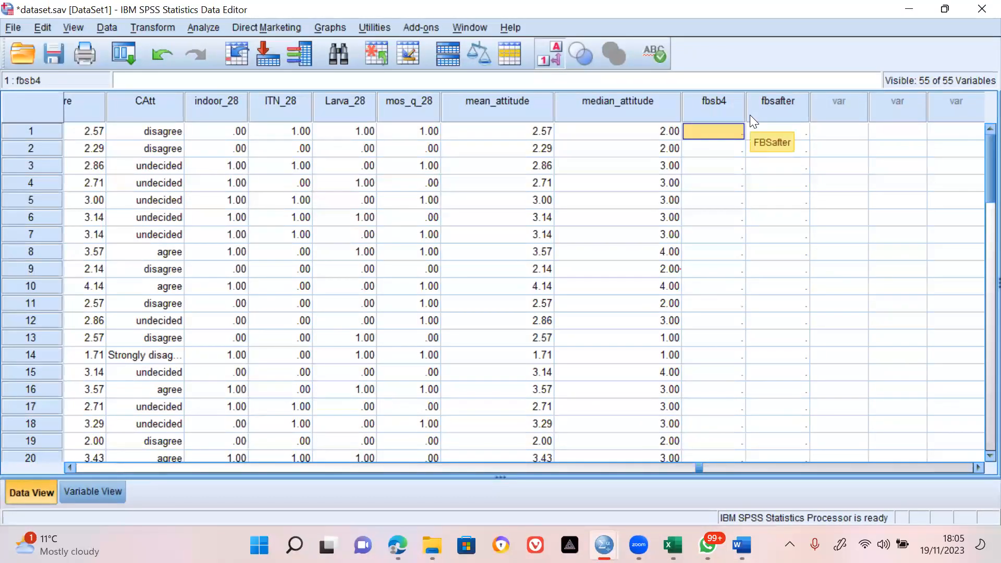
key(ctrl+v)
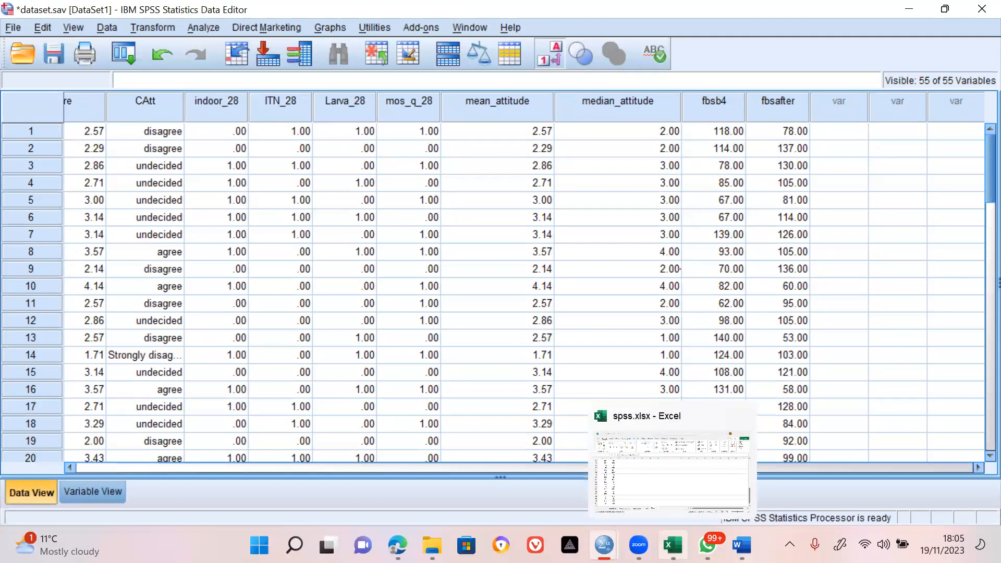
Step: Check the Excel sheet briefly, return to dataset.sav in SPSS and open the Paired-Samples T Test
click(673, 544)
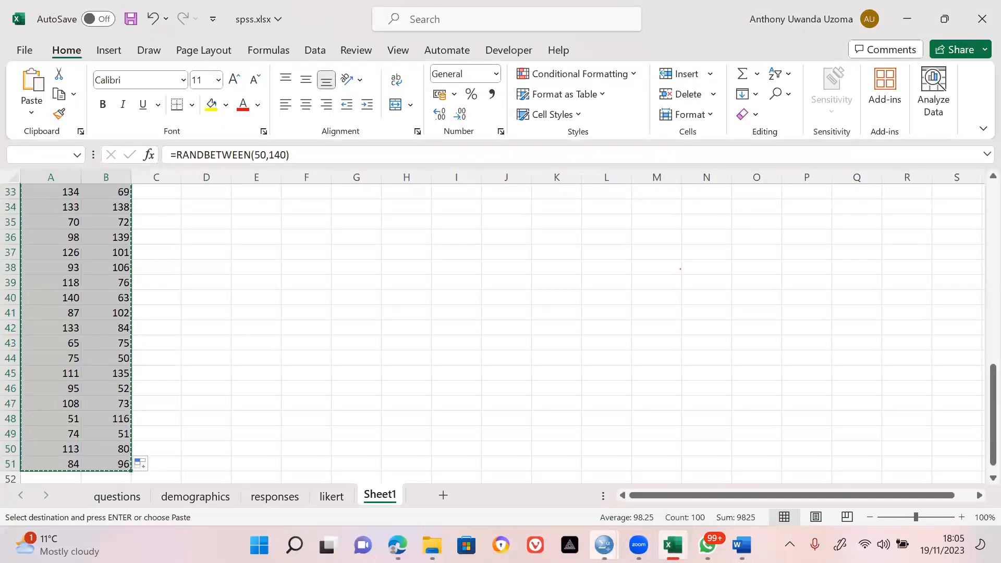
mouse_move(604, 545)
click(642, 473)
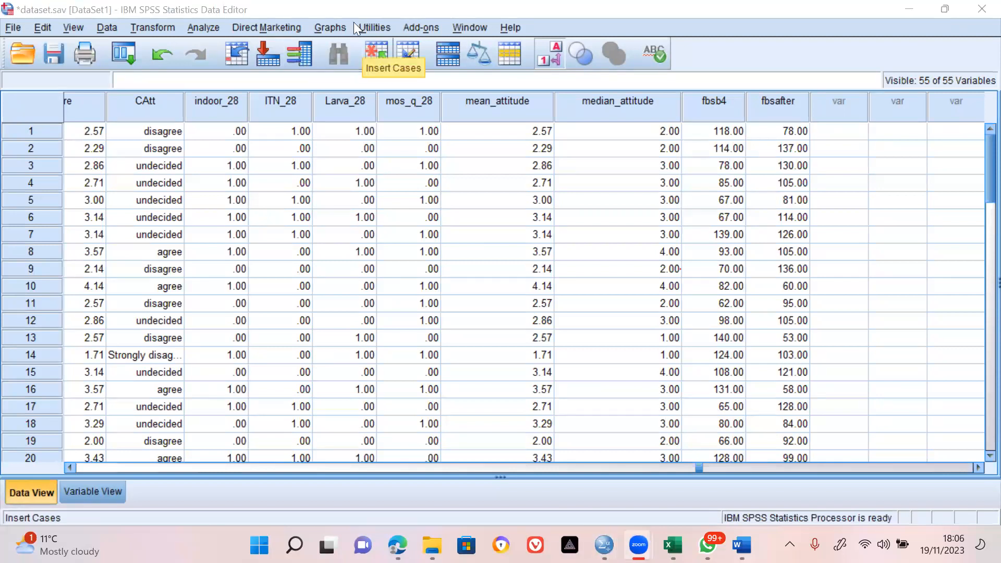
click(204, 29)
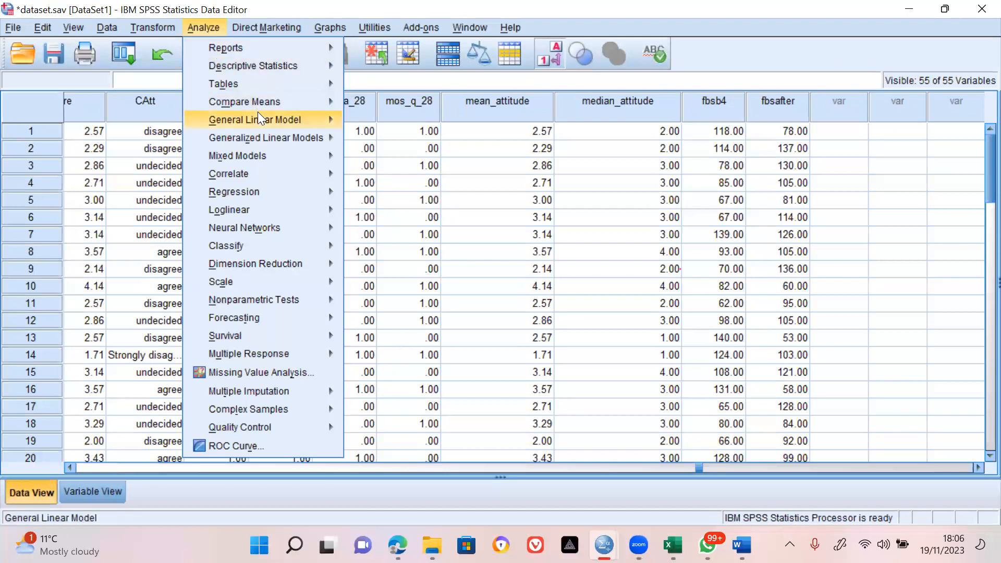
mouse_move(265, 102)
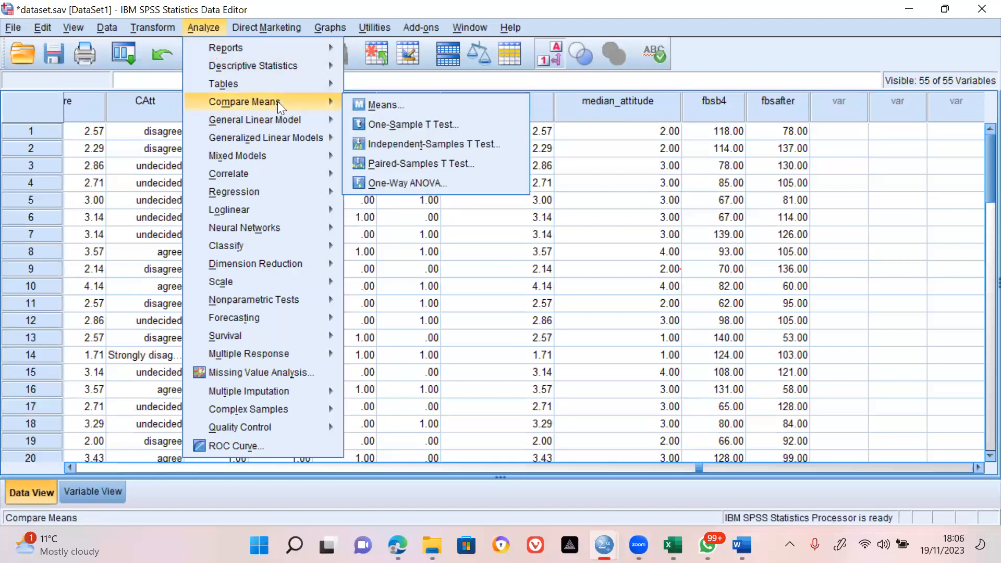
mouse_move(329, 118)
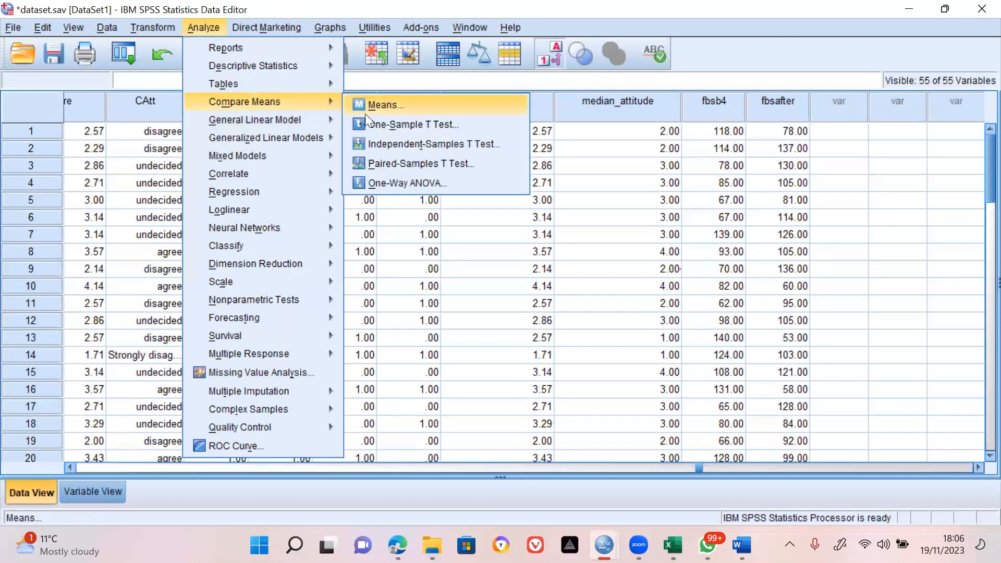
click(386, 164)
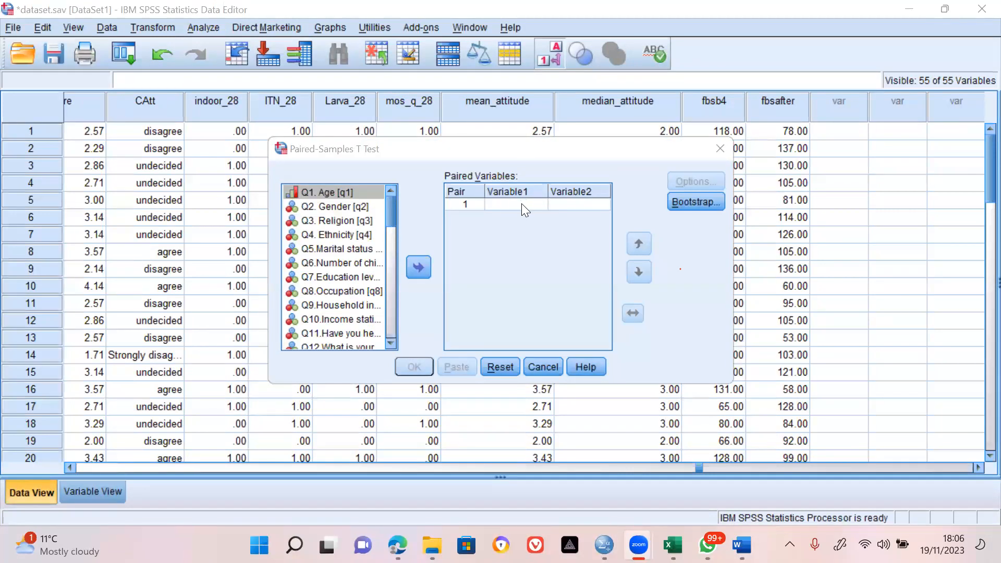
Step: Pair FBSb4 as Variable1 with FBSafter as Variable2 in the first pair of the paired-samples test
drag(392, 208, 393, 342)
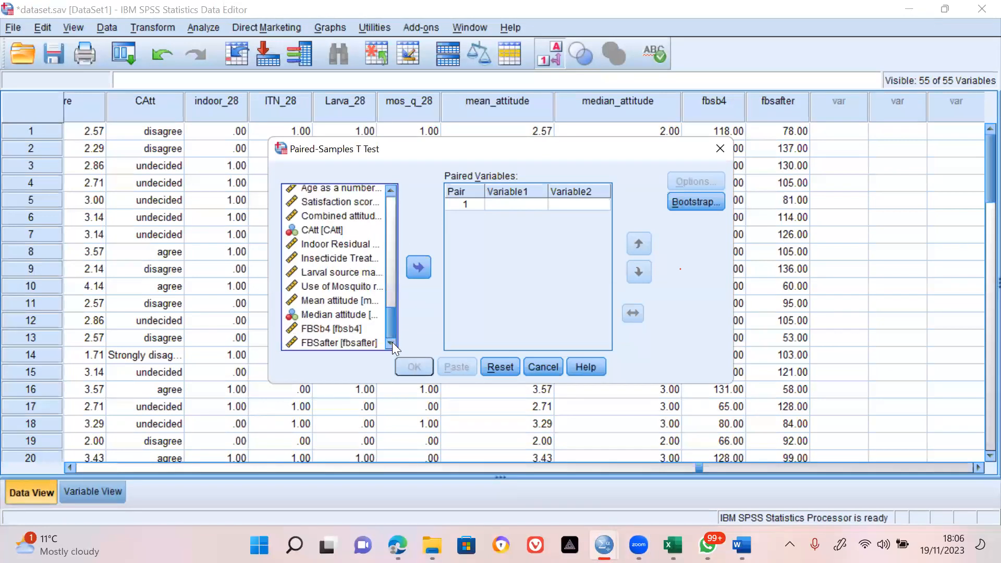
click(345, 329)
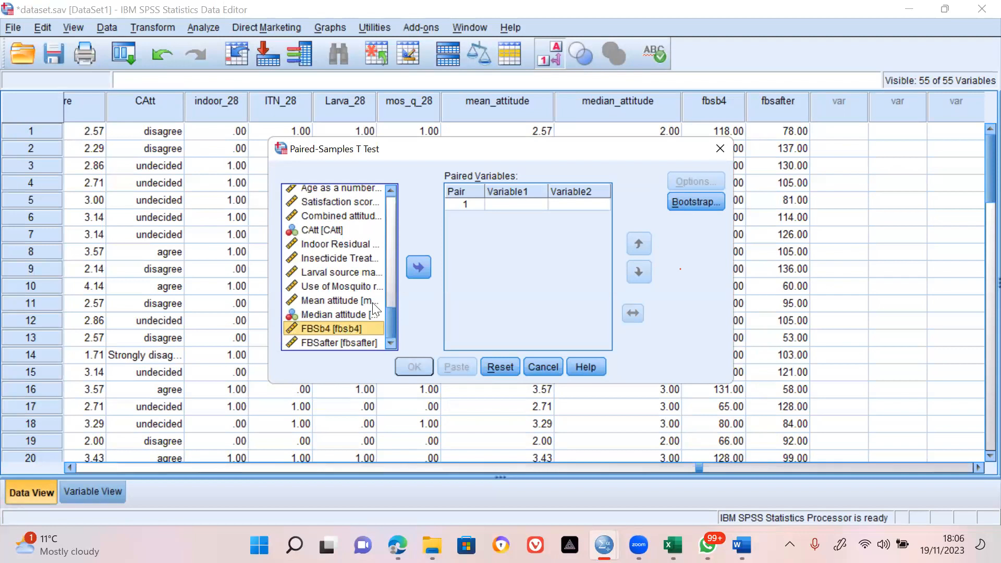
click(423, 266)
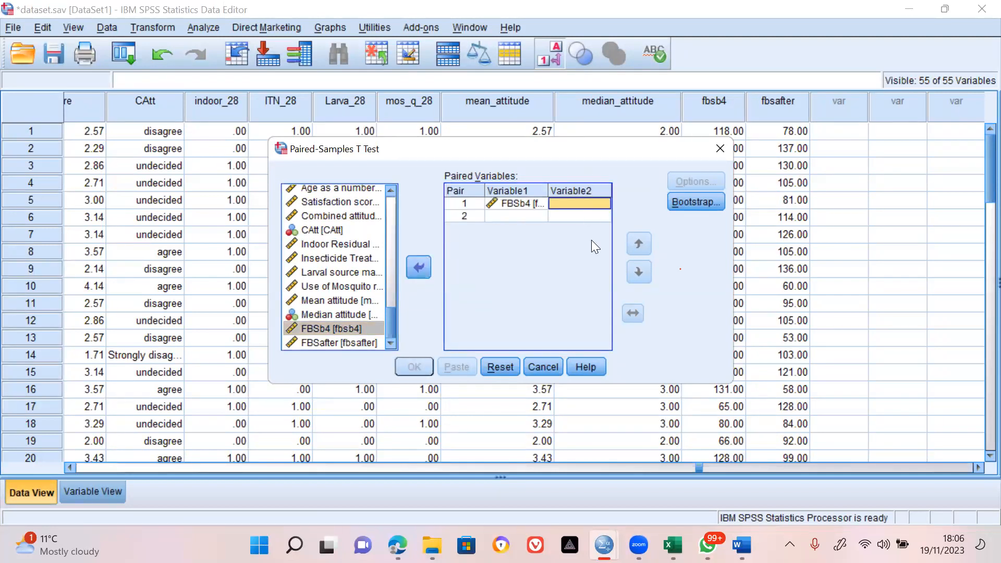
click(340, 342)
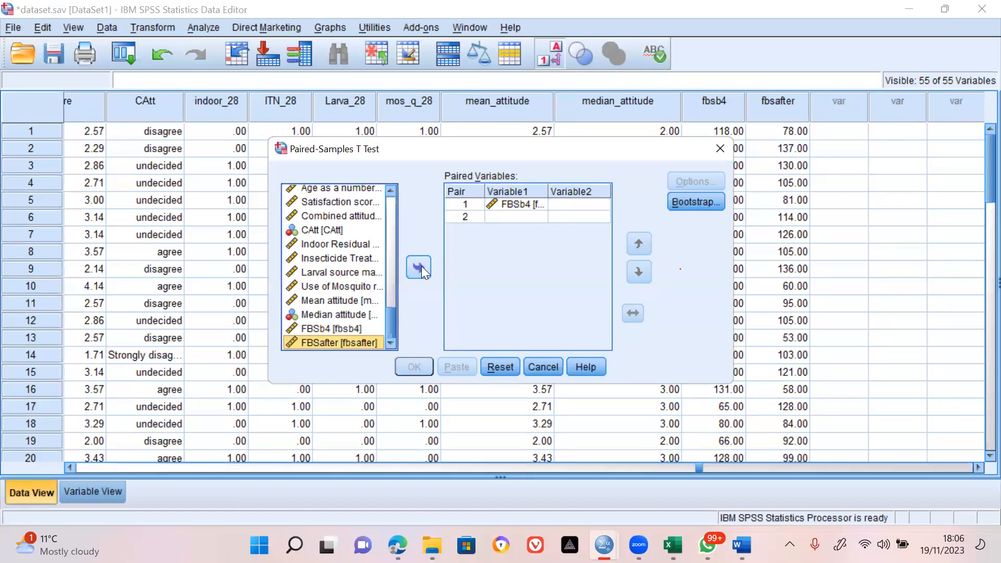
click(422, 266)
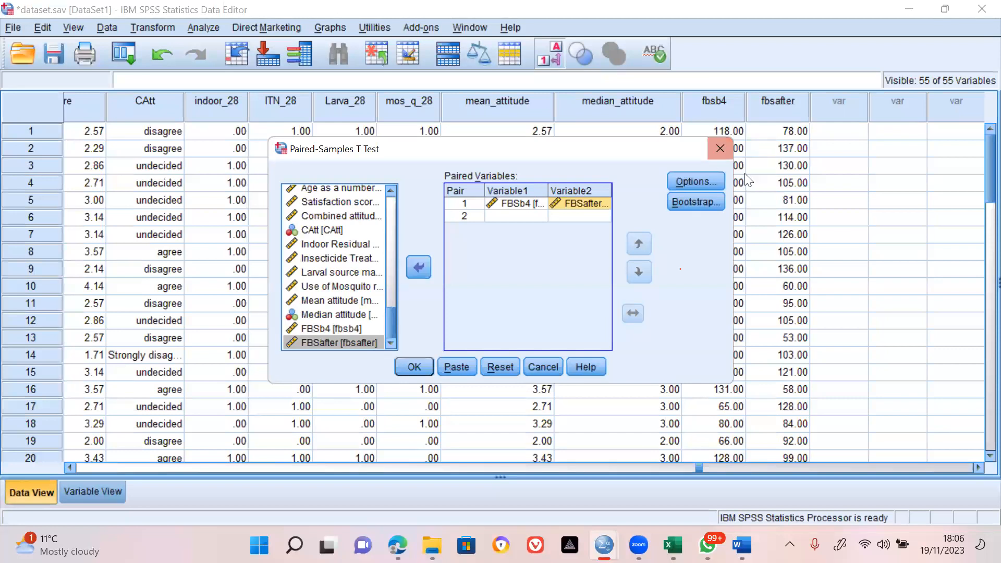
Step: Keep the 95% confidence interval and analysis-by-analysis case exclusion in the test options, and run the paired-samples T test
click(710, 180)
click(566, 229)
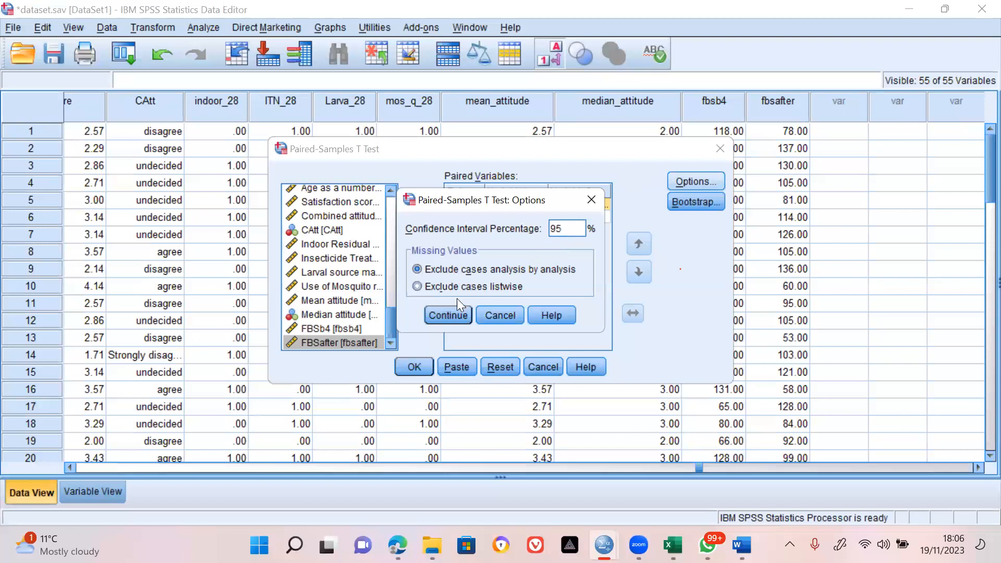
click(454, 314)
click(424, 367)
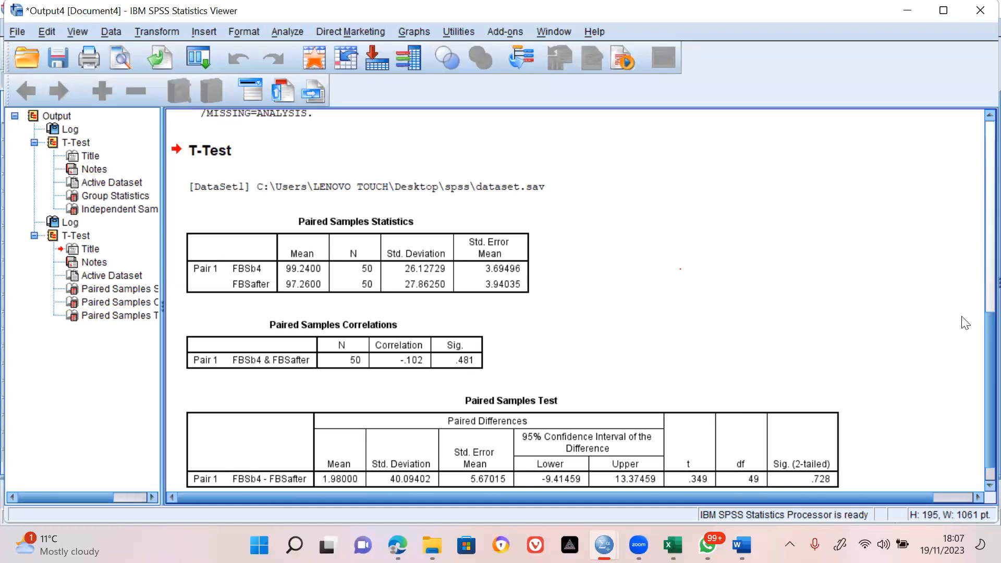
Step: Examine the paired-samples statistics, correlations and test tables, comparing them with the earlier independent-samples output
scroll(980, 355, down, 1)
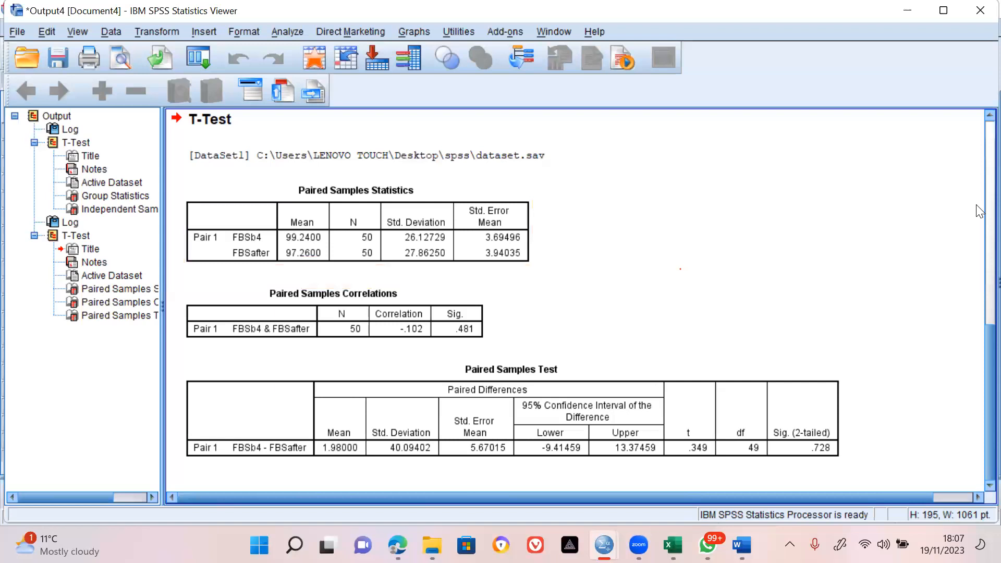
scroll(980, 225, up, 5)
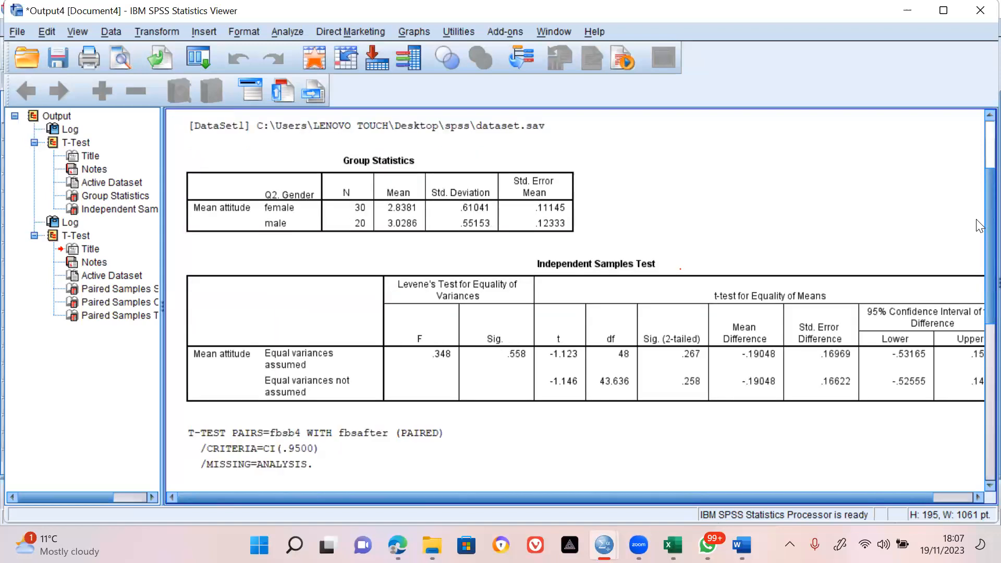
scroll(979, 229, down, 5)
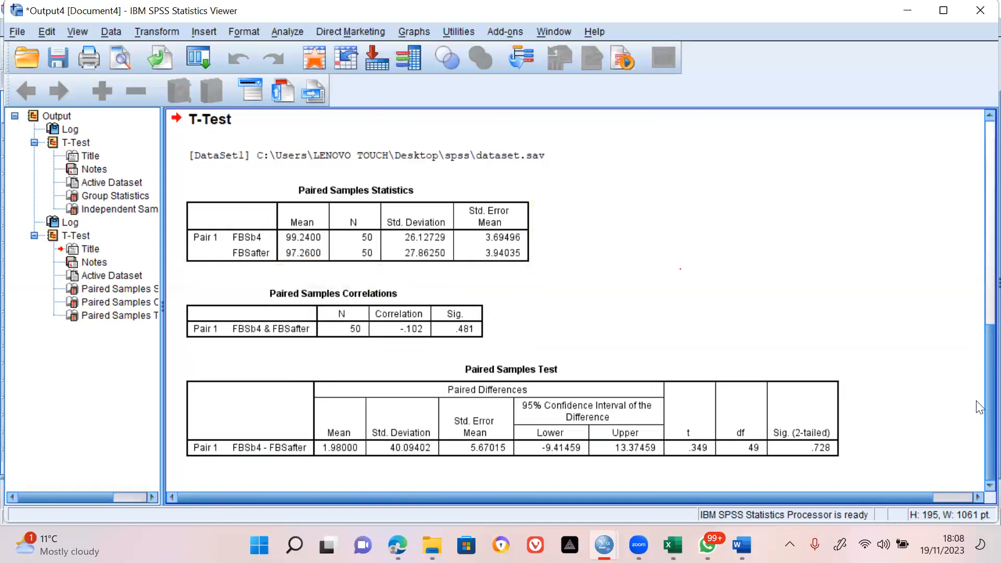
click(476, 415)
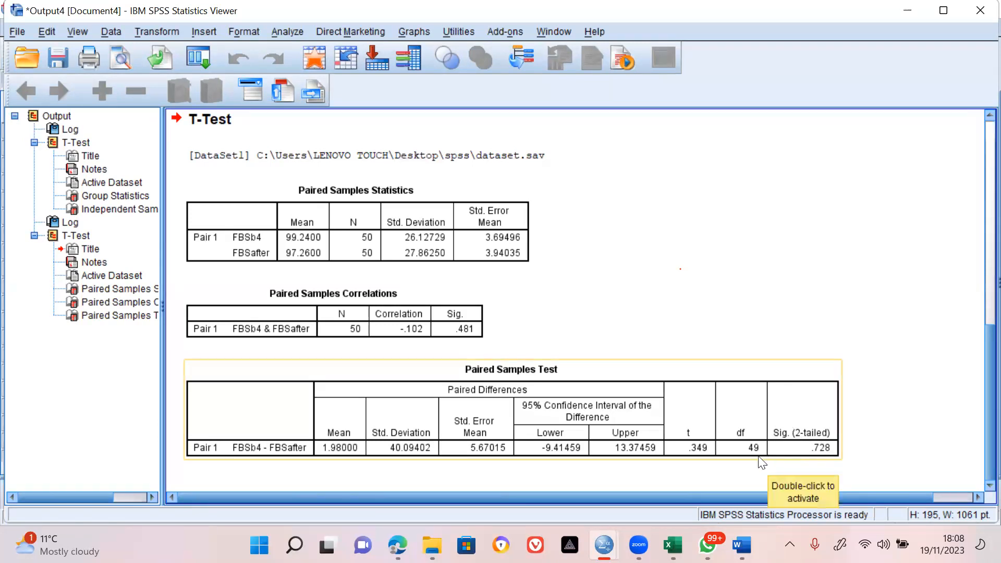
Step: Switch to Document2 in Word to review the handwritten p-value decision rules, and return to the SPSS paired-samples output
click(738, 533)
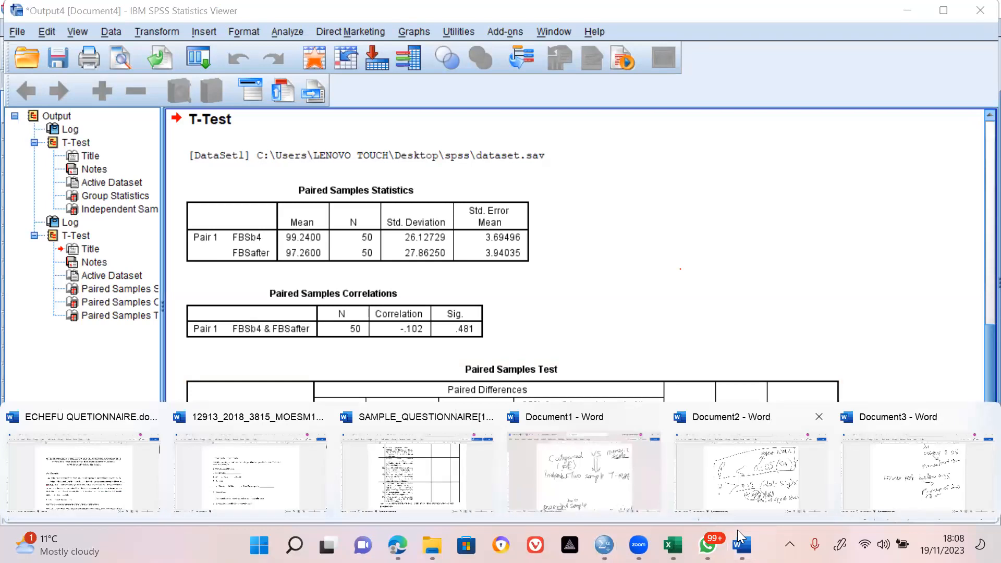
click(751, 470)
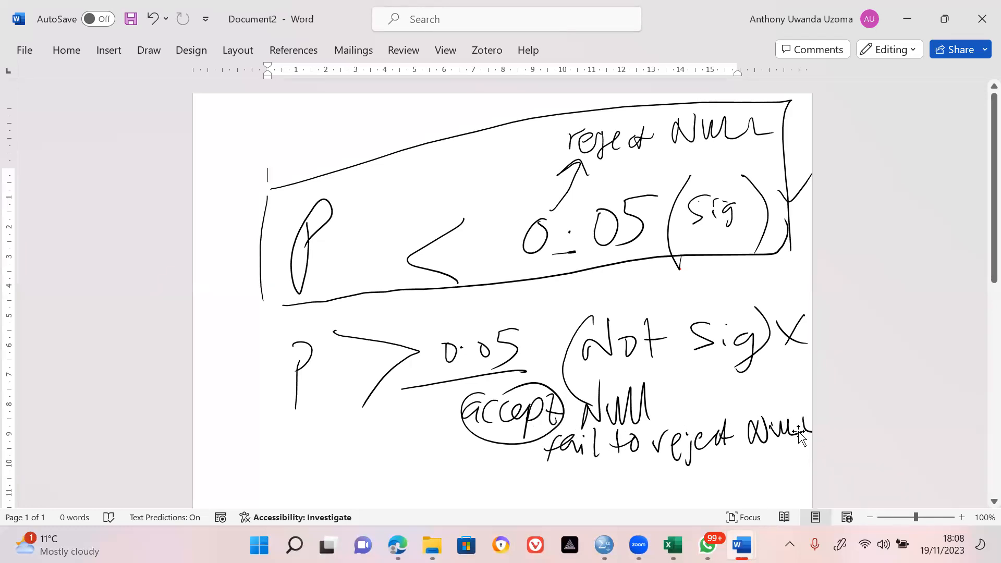
click(910, 16)
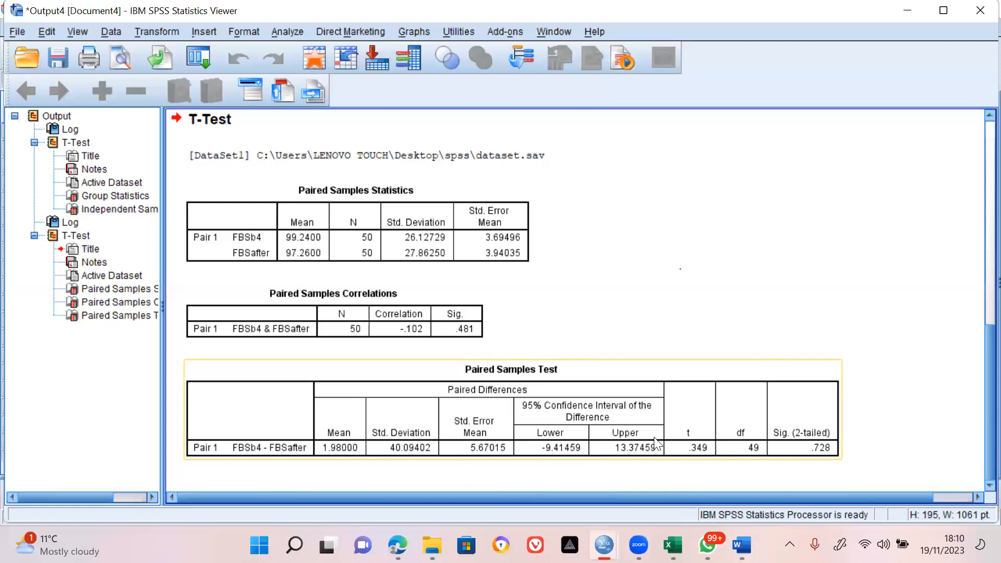
Step: Switch to the spss.xlsx workbook in Excel and go to the GENDER heading in cell C1 of Sheet1
click(741, 545)
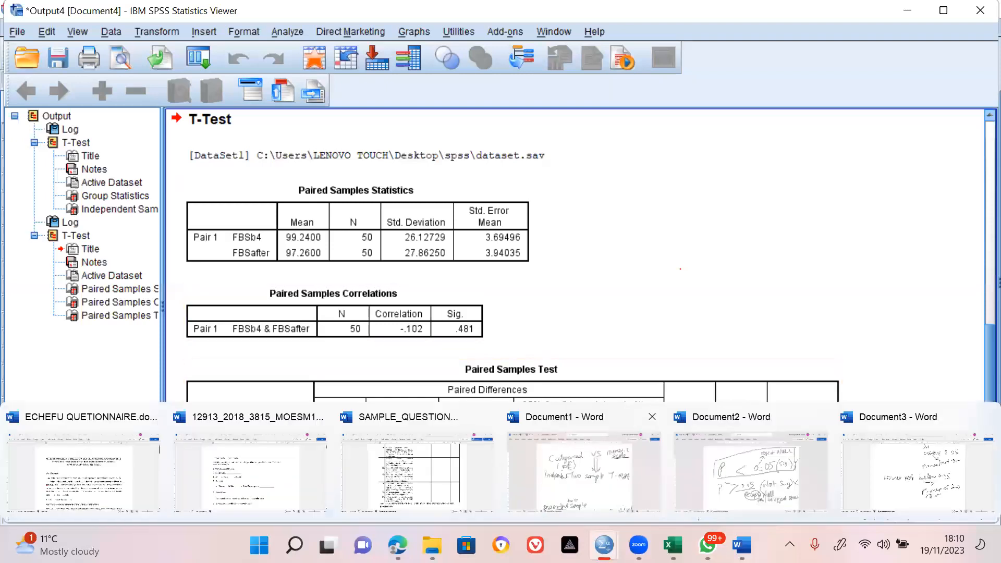
click(674, 545)
click(154, 274)
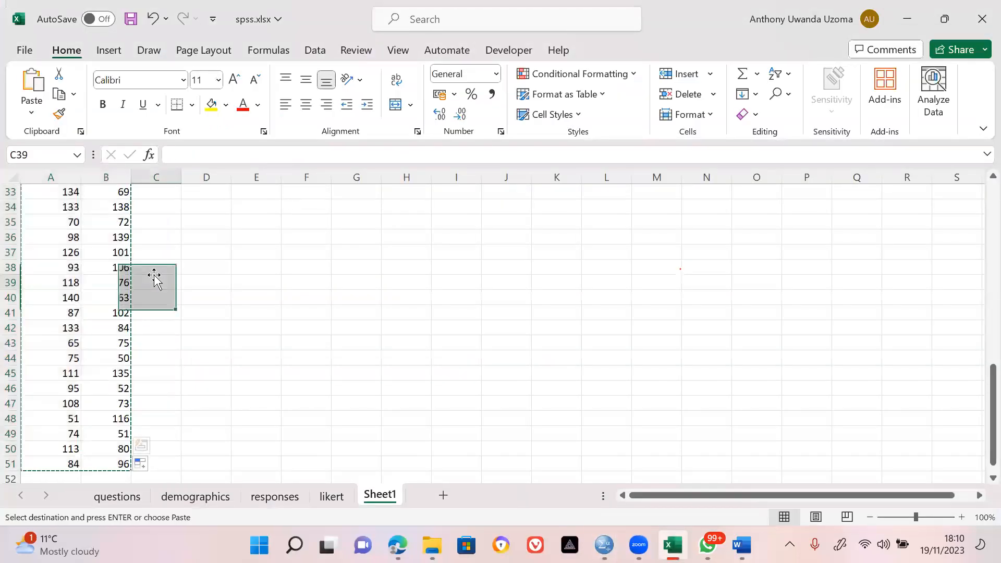
key(ctrl+Up)
key(Up)
key(Up)
key(Up)
key(Up)
key(Up)
key(Up)
key(Up)
key(Up)
key(Up)
key(Up)
key(Up)
key(Up)
key(Up)
key(Up)
key(Up)
key(Up)
key(Up)
key(Up)
key(Up)
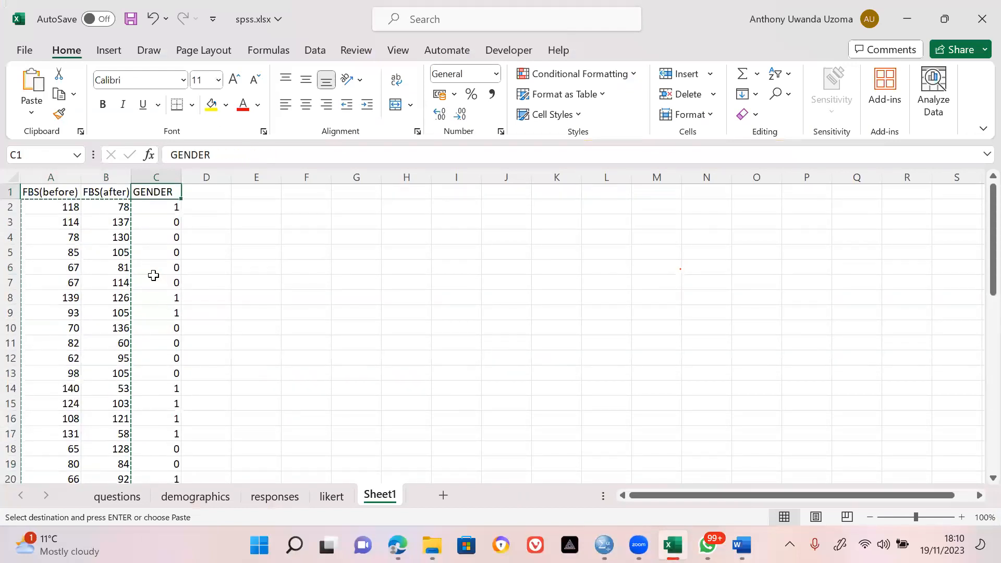
Step: Examine the GENDER, FBS(before) and FBS(after) columns on Sheet1 one by one
key(Left)
key(Left)
key(Right)
key(Right)
key(Left)
key(Right)
click(159, 174)
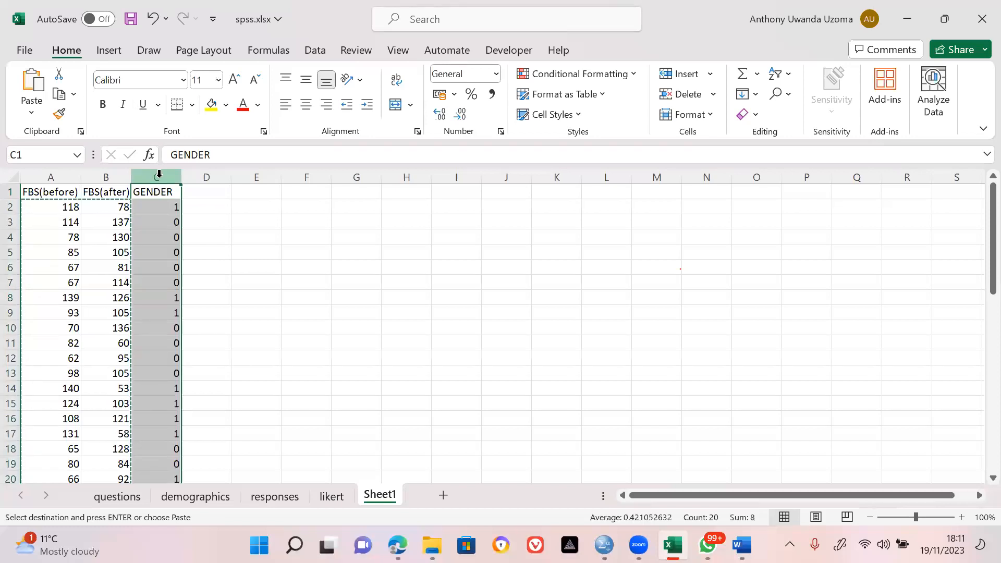
click(50, 176)
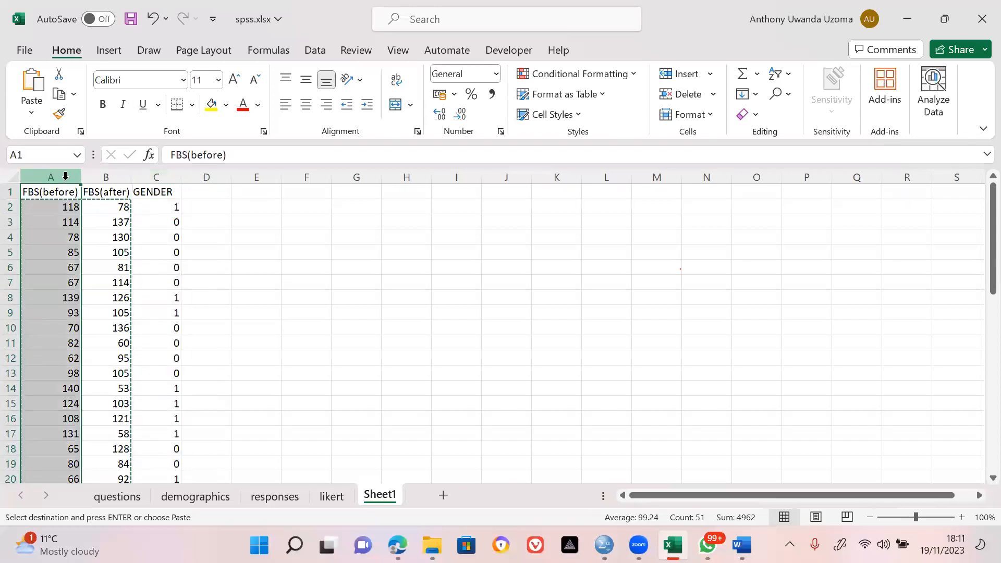
click(104, 177)
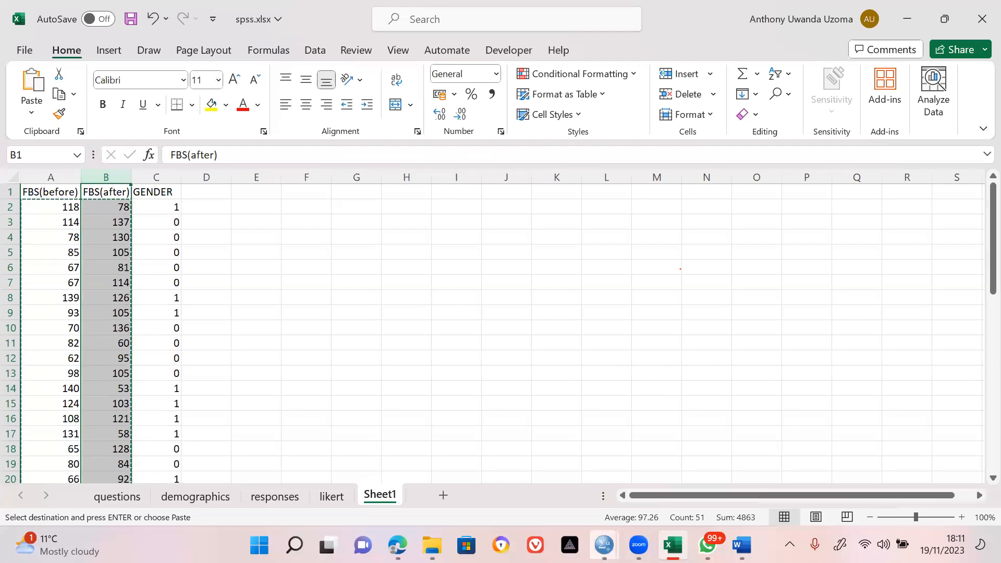
Step: Review the paired samples t-test output in SPSS and return to the FBS columns in the Excel workbook
mouse_move(604, 545)
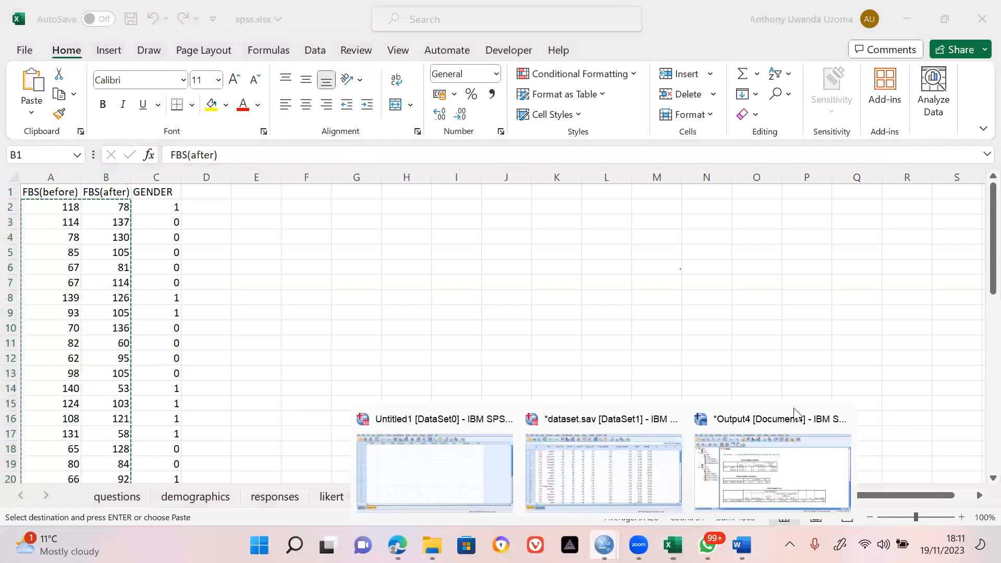
click(729, 458)
click(473, 221)
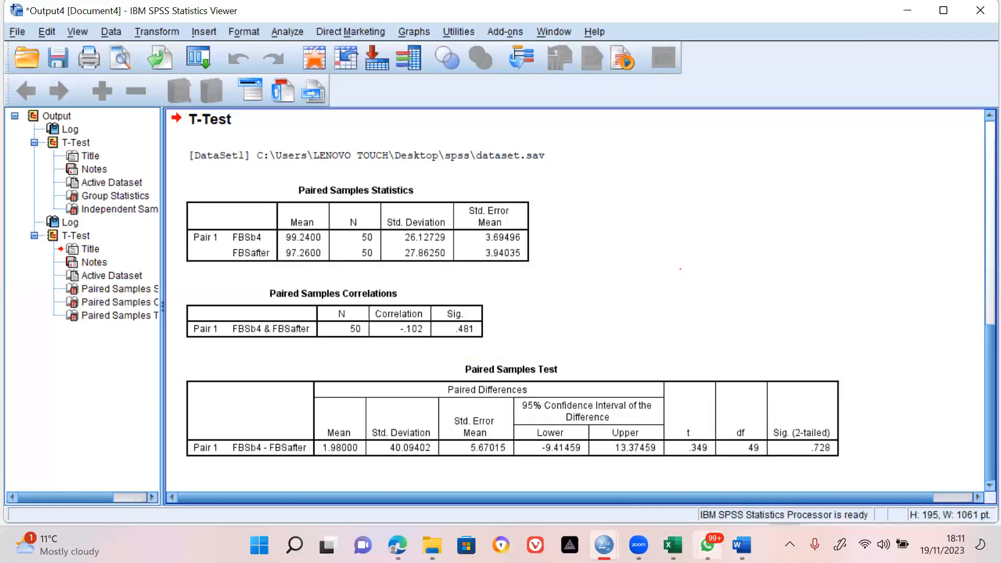
click(708, 545)
click(708, 545)
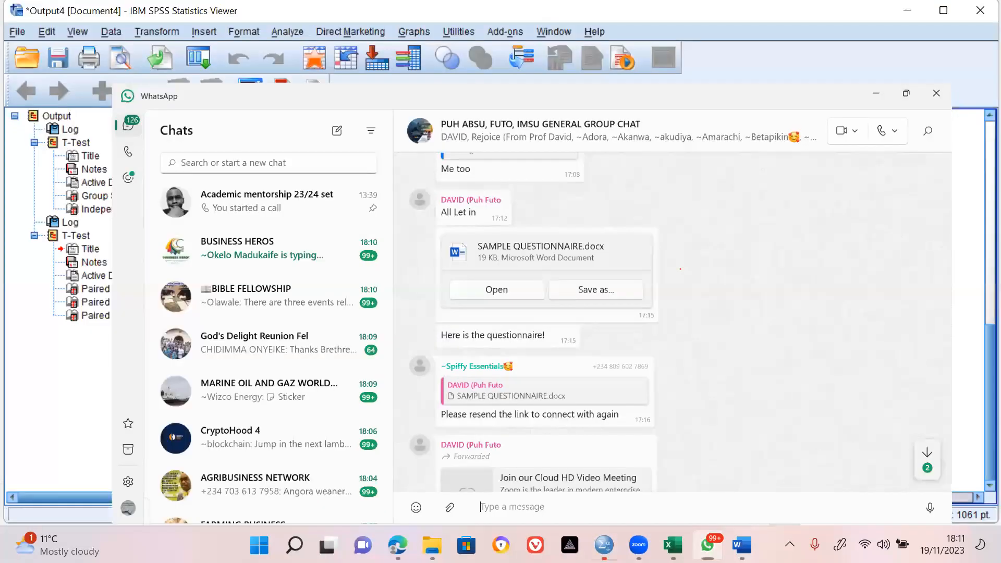
click(673, 545)
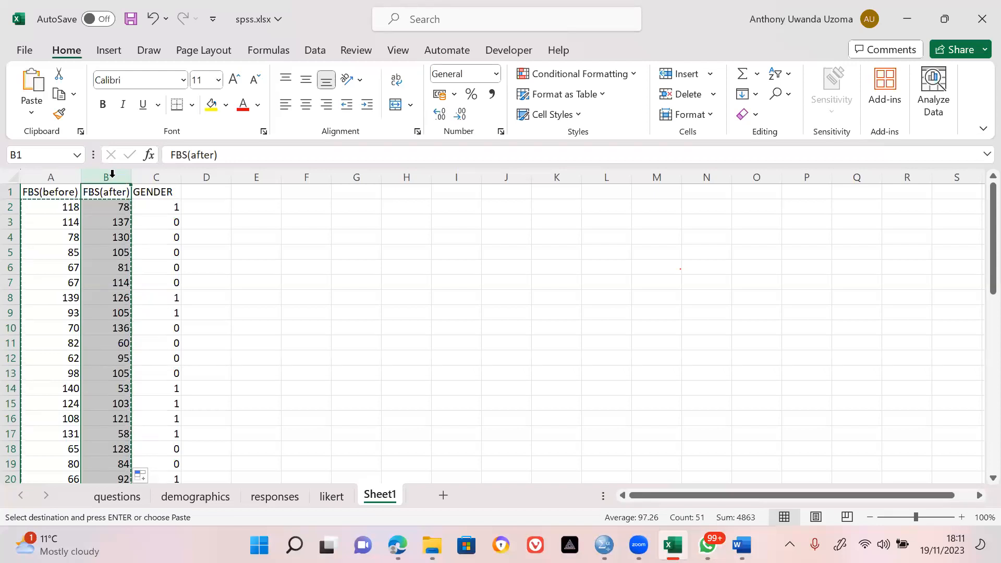
shift+click(57, 174)
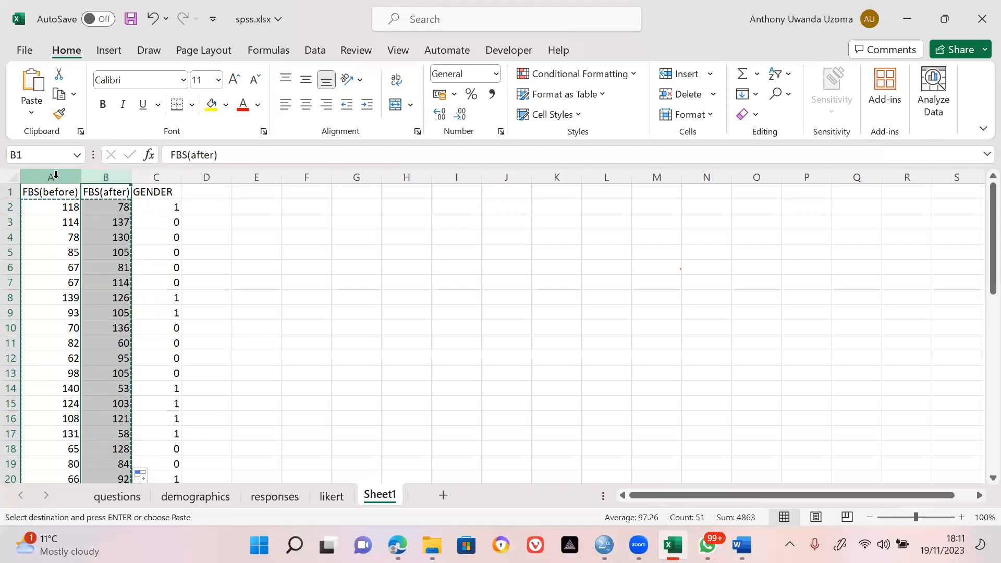
click(52, 175)
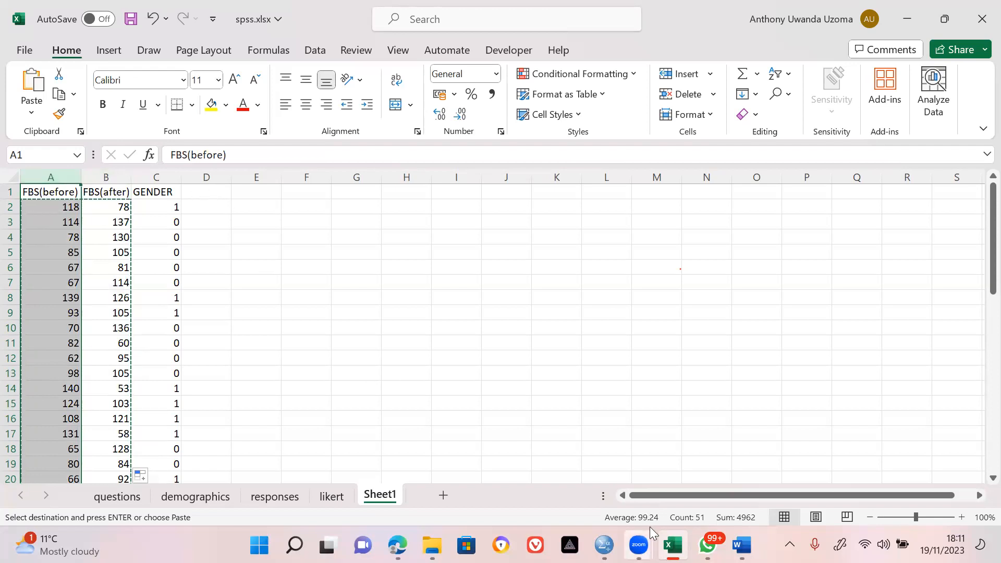
Step: Switch to the dataset.sav data in SPSS and copy the whole satisfaction_score column
mouse_move(604, 545)
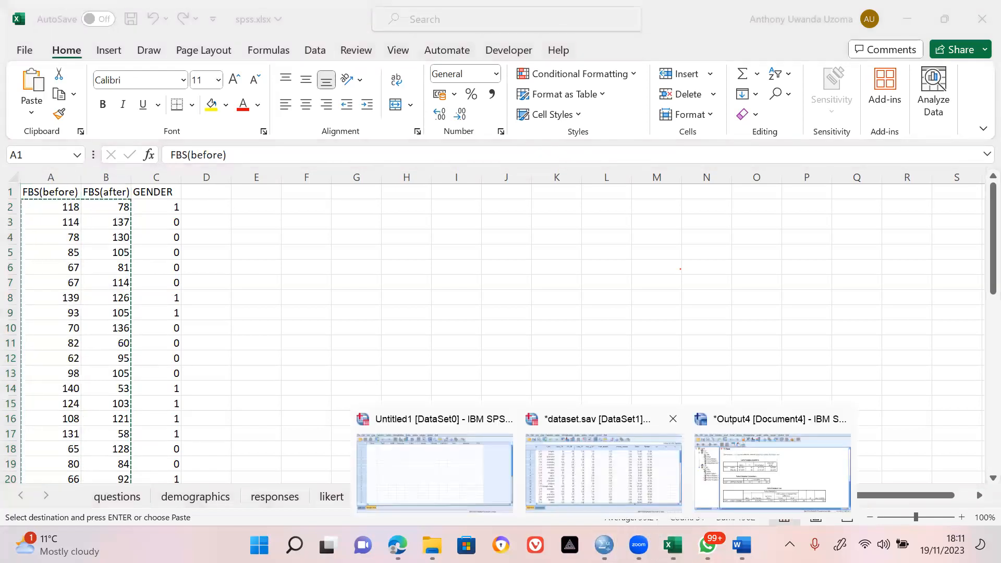
click(603, 467)
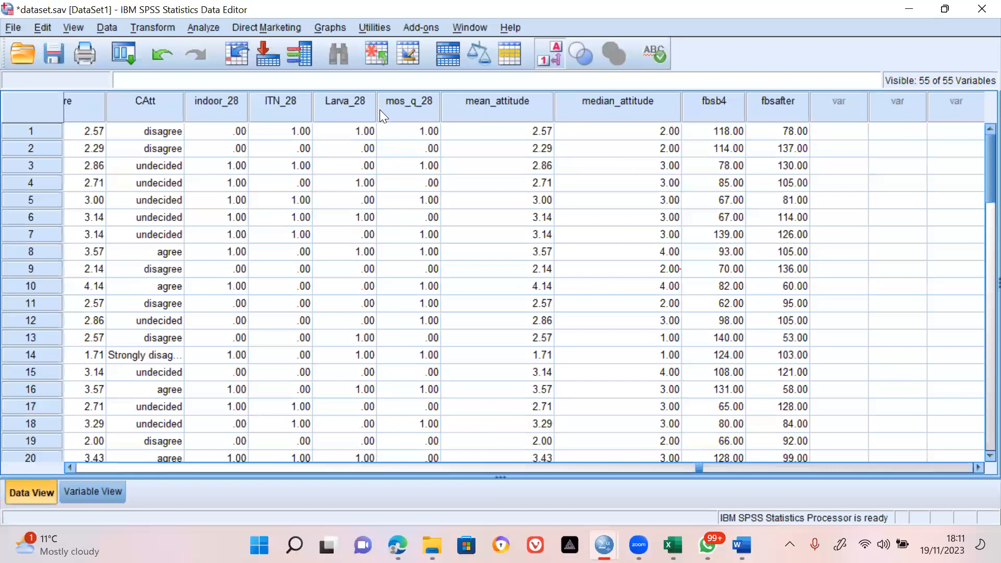
click(213, 104)
key(Left)
key(Left)
key(Left)
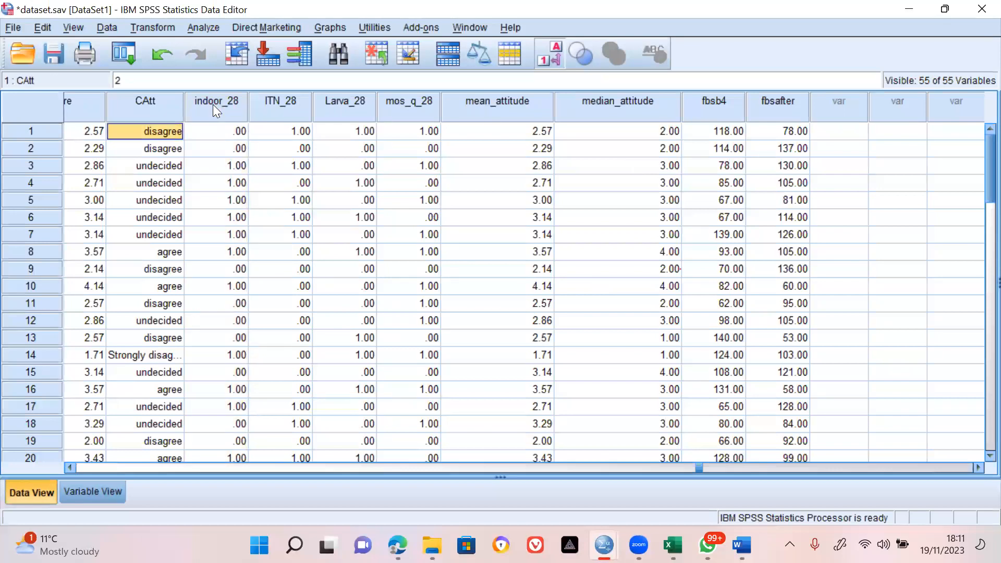
key(Left)
key(Left)
key(Left)
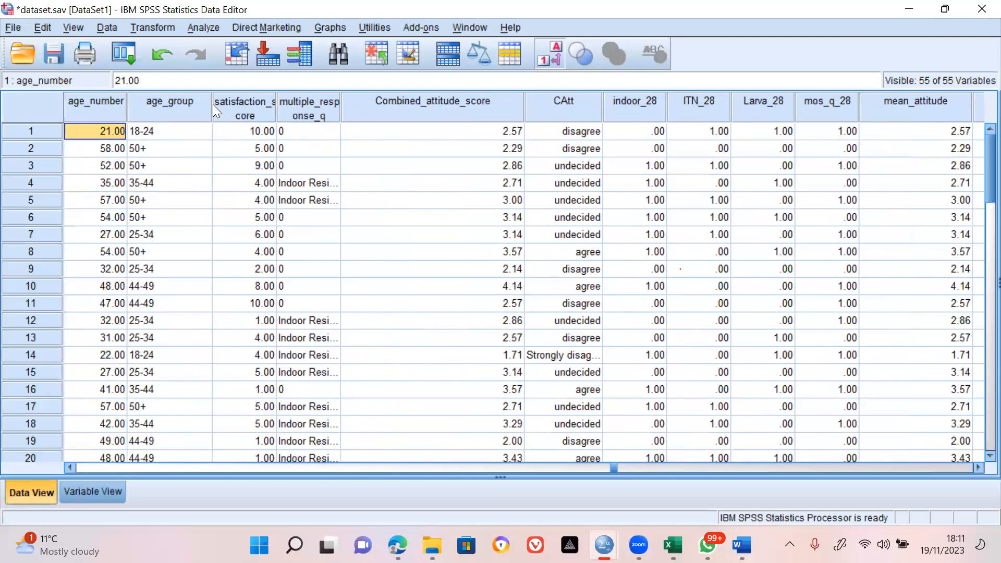
click(239, 102)
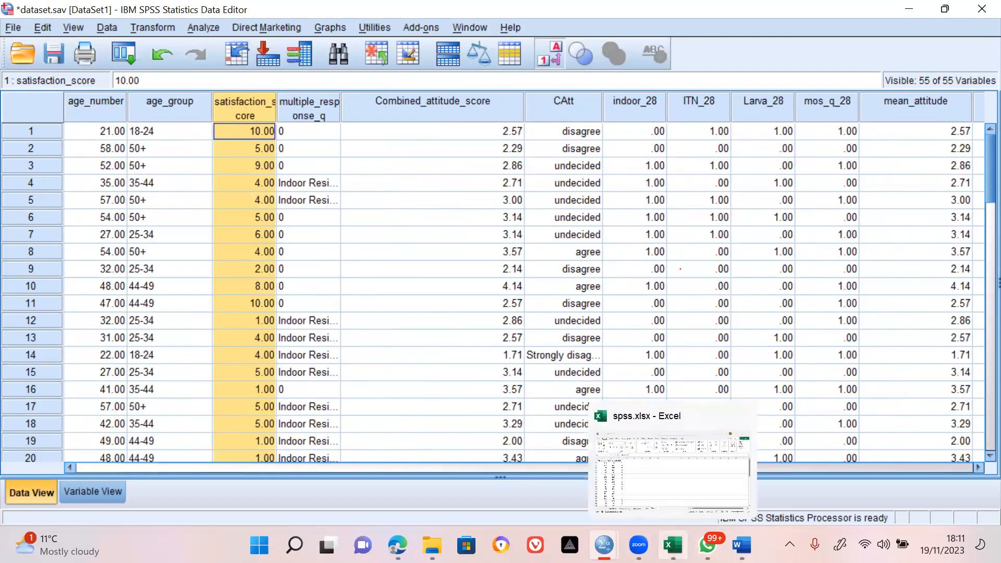
Step: Switch to spss.xlsx in Excel and paste the copied satisfaction scores into column D of Sheet1
click(672, 545)
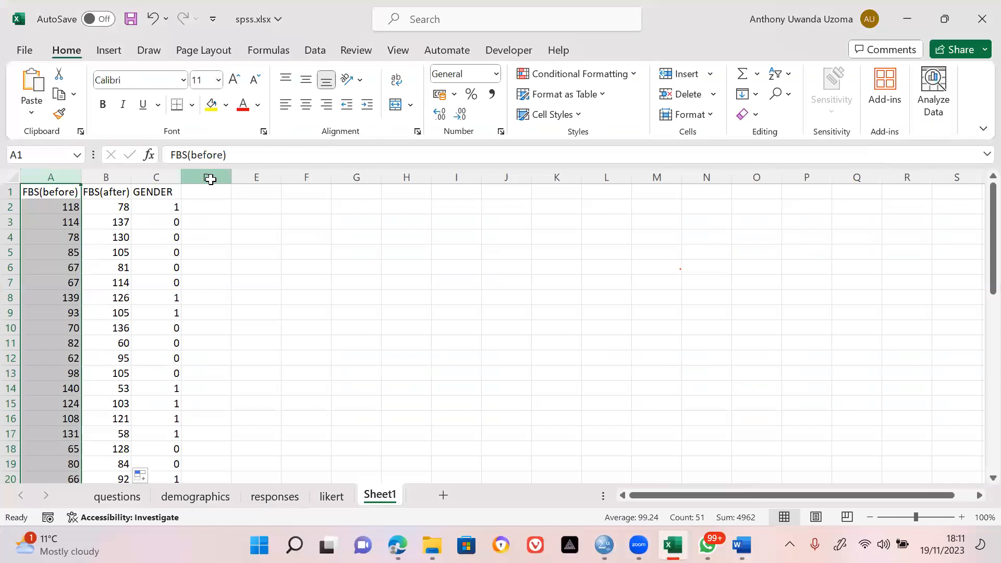
click(208, 177)
key(ctrl+v)
click(488, 312)
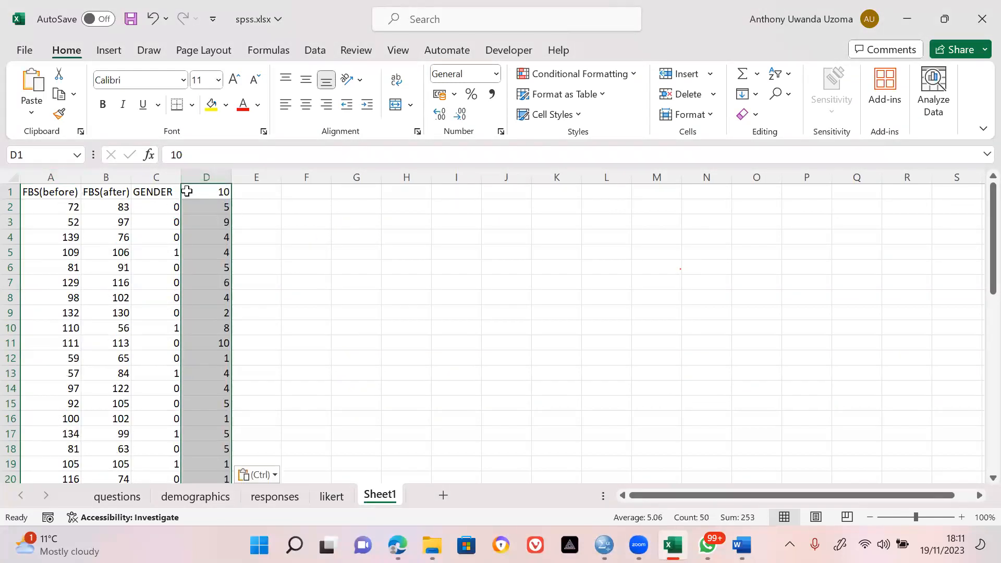
Step: Clear the contents of columns A to C and insert a blank row above the satisfaction scores
drag(69, 179, 160, 176)
key(Delete)
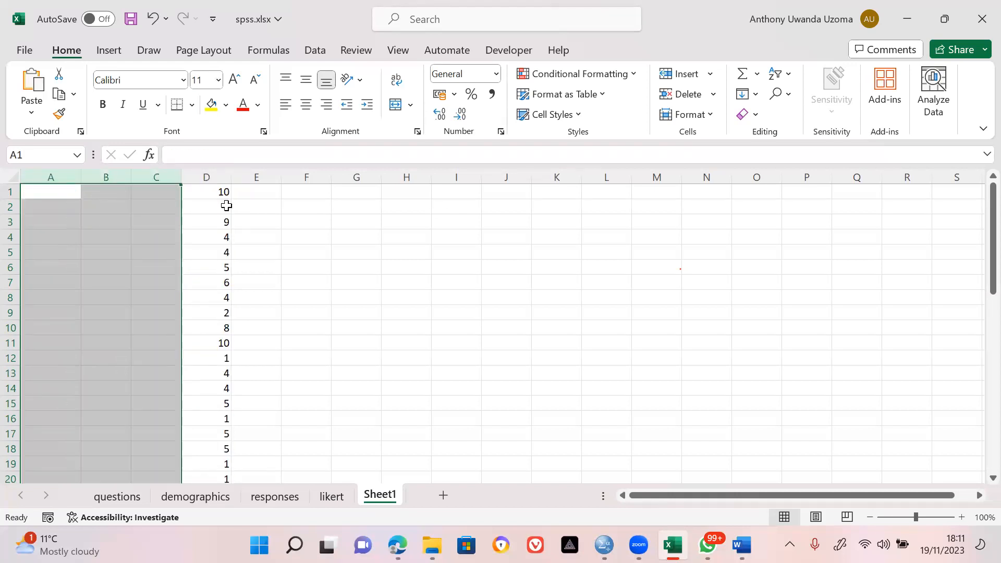
click(11, 192)
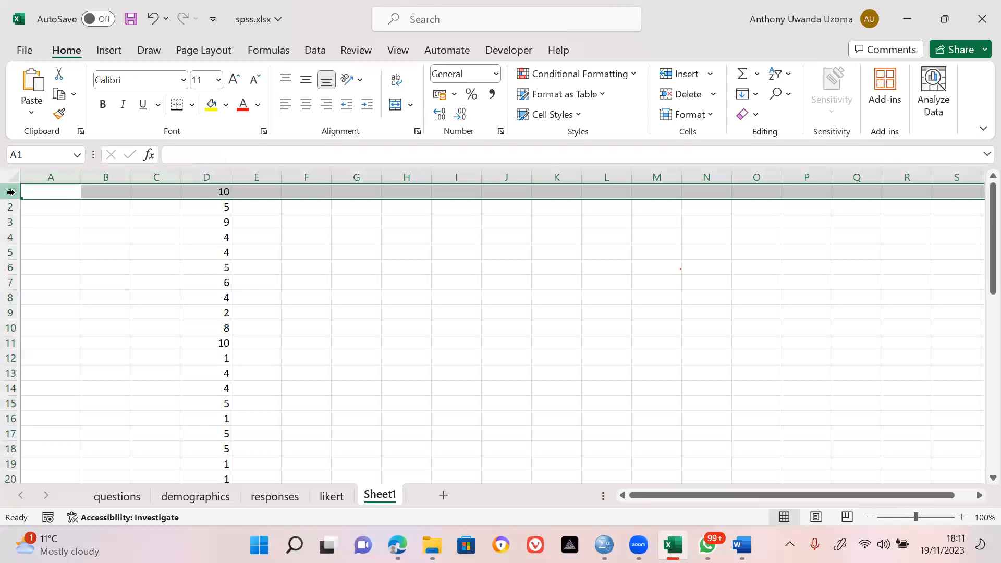
key(ctrl+shift+equal)
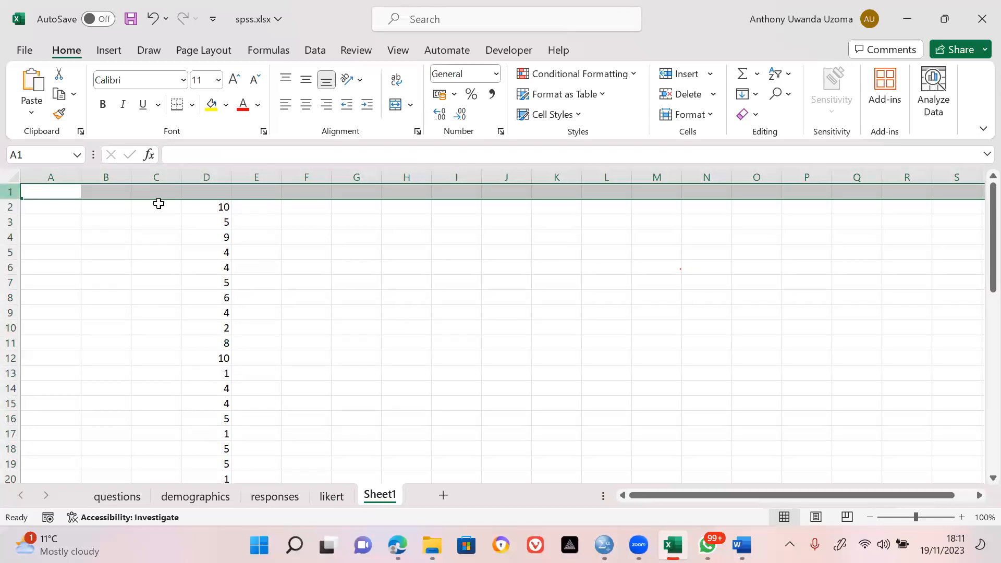
Step: Enter the heading "Satisfaction" in cell D1 and widen column D
click(206, 191)
text(Sat)
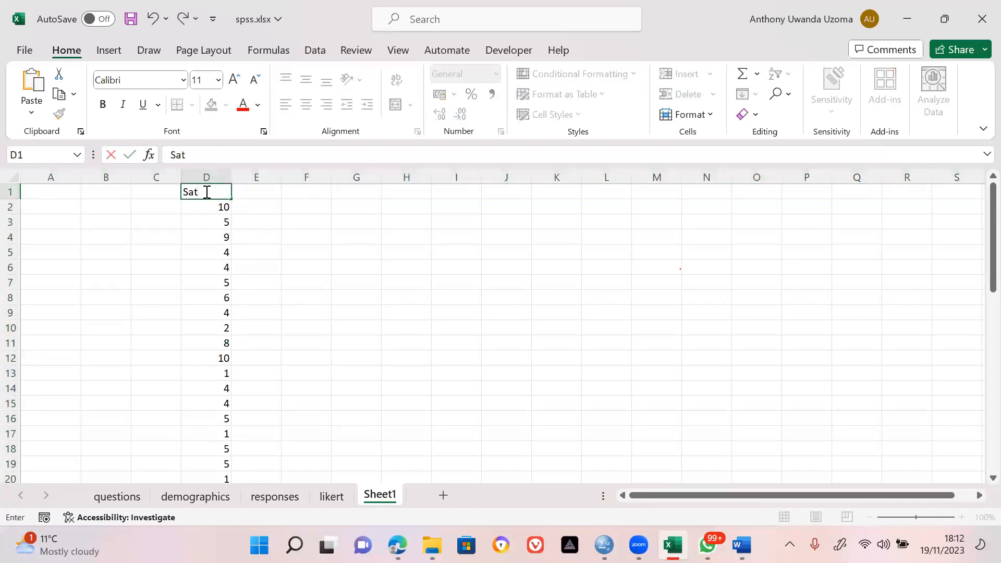
text(isfaction)
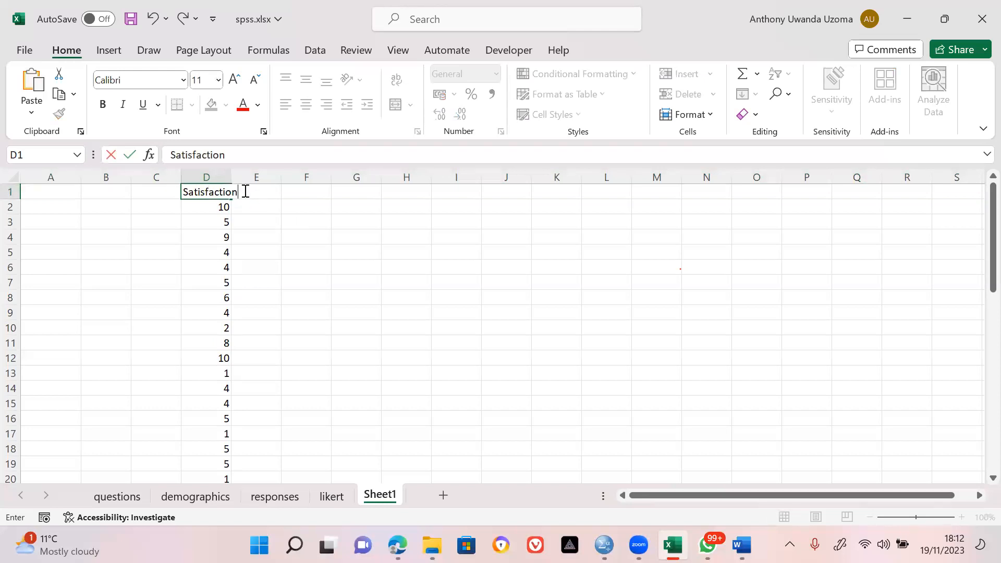
click(266, 262)
drag(229, 180, 274, 177)
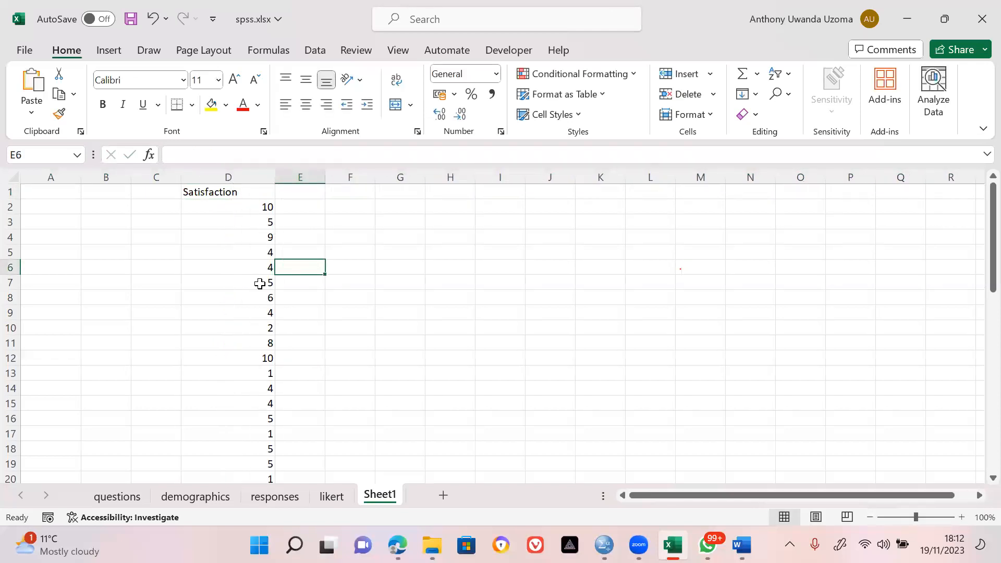
key(Down)
key(Up)
key(Up)
key(Up)
key(Up)
key(Up)
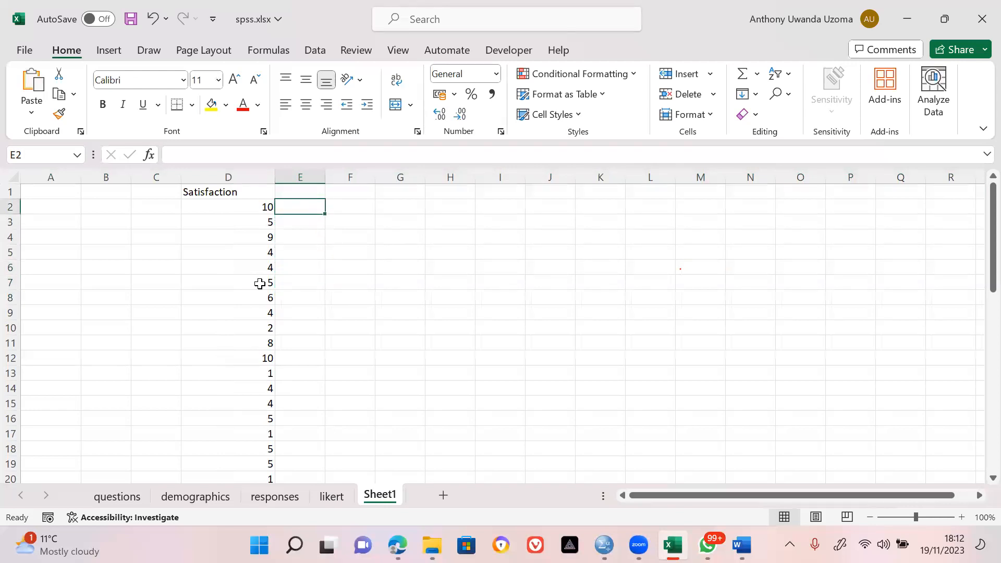
key(Left)
key(shift+Down)
key(shift+Down)
key(shift+Down)
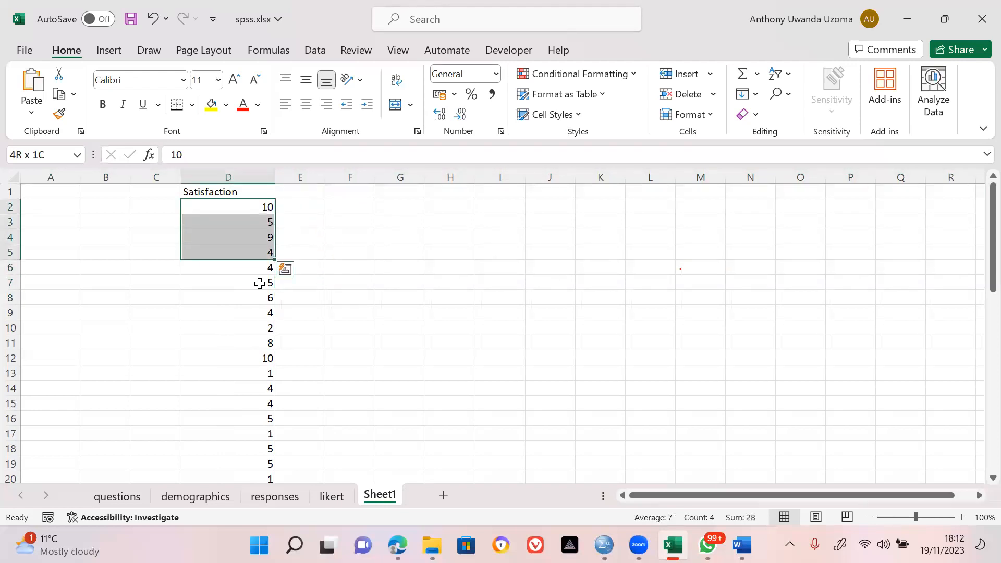
key(ctrl+q)
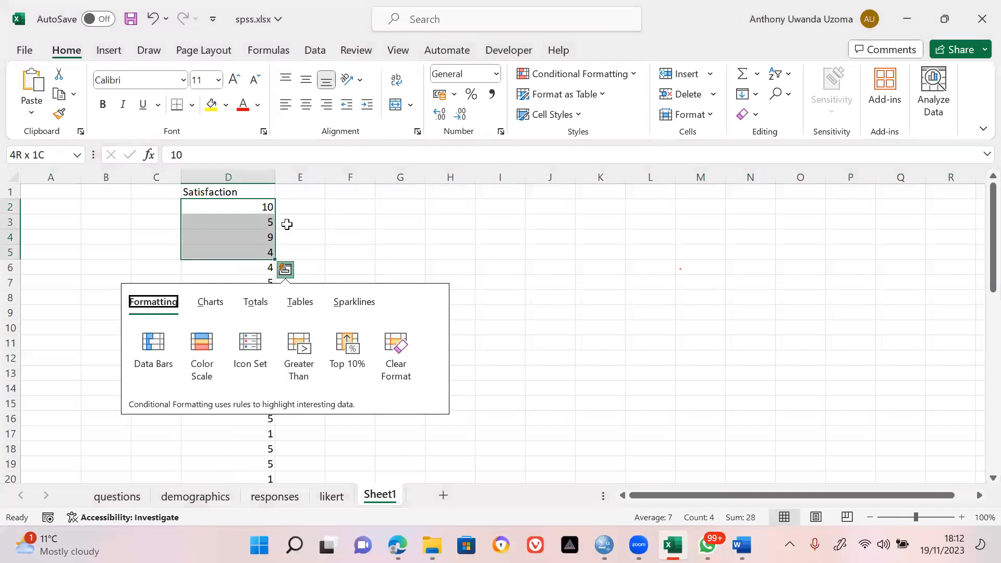
Step: Copy the satisfaction scores in cells D2 to D51, without the heading
click(197, 218)
key(Up)
key(shift+Down)
key(shift+Down)
key(shift+Down)
key(shift+Down)
key(shift+Down)
key(shift+Down)
key(shift+Down)
key(shift+Down)
key(shift+Down)
key(shift+Down)
key(shift+Down)
key(shift+Down)
key(shift+Down)
key(shift+Down)
key(shift+Down)
key(shift+Down)
key(shift+Down)
key(shift+Down)
key(shift+Down)
key(shift+Down)
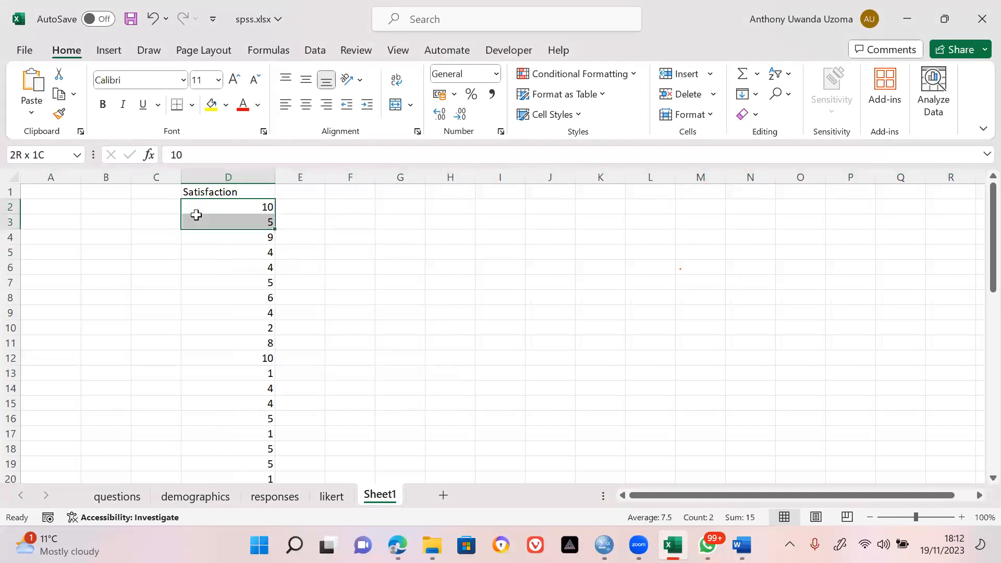
key(shift+Down)
key(shift+Down)
key(shift+Down)
key(shift+Down)
key(shift+Down)
key(shift+Down)
key(shift+Down)
key(shift+Down)
key(shift+Down)
key(shift+Down)
key(shift+Down)
key(shift+Down)
key(shift+Down)
key(shift+Down)
key(shift+Down)
key(shift+Down)
key(shift+Down)
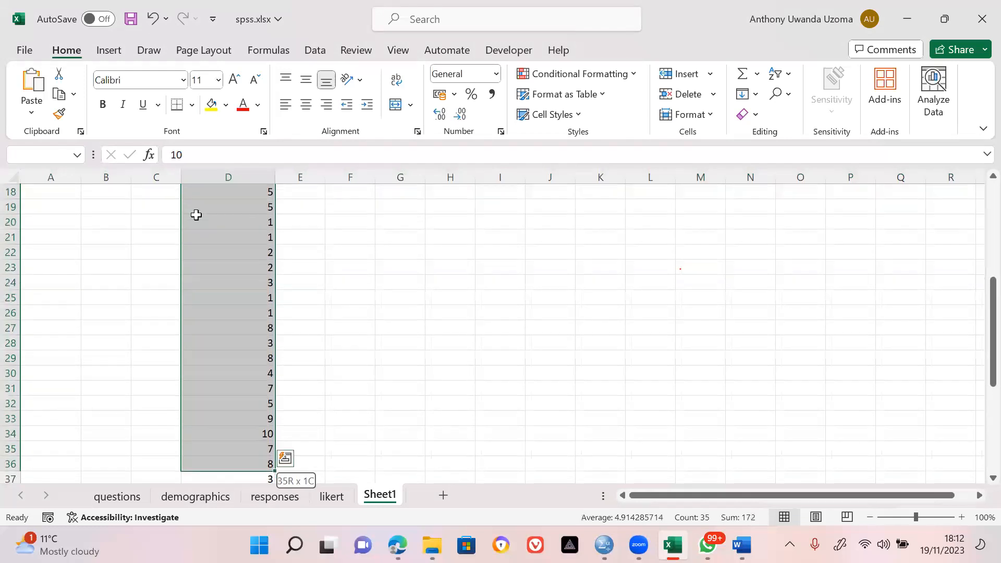
key(shift+Down)
key(shift+Down)
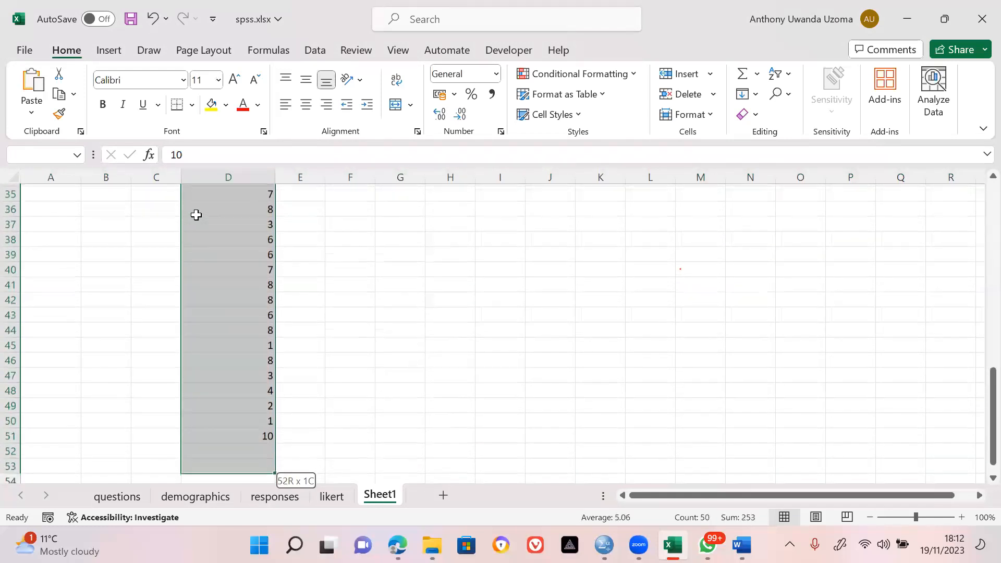
key(shift+Up)
key(shift+Up)
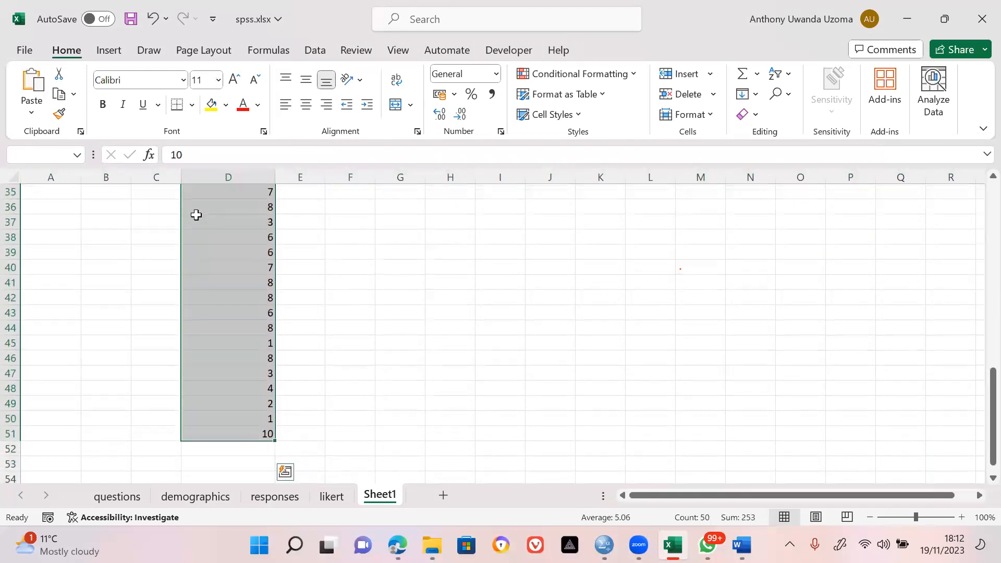
key(ctrl+c)
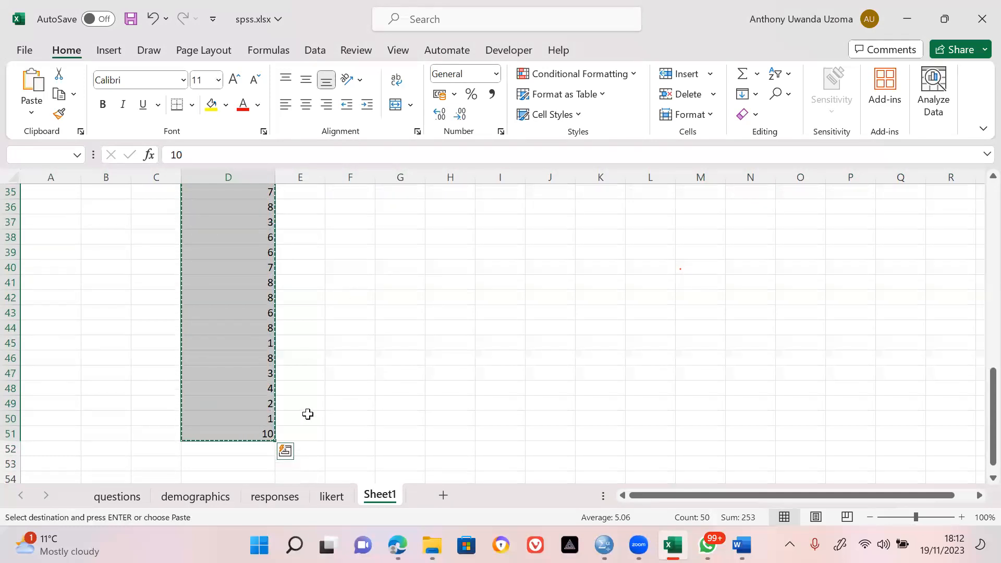
Step: Switch to dataset.sav in SPSS and add a numeric variable named satisfaction1 below fbsafter in the variable list
click(604, 545)
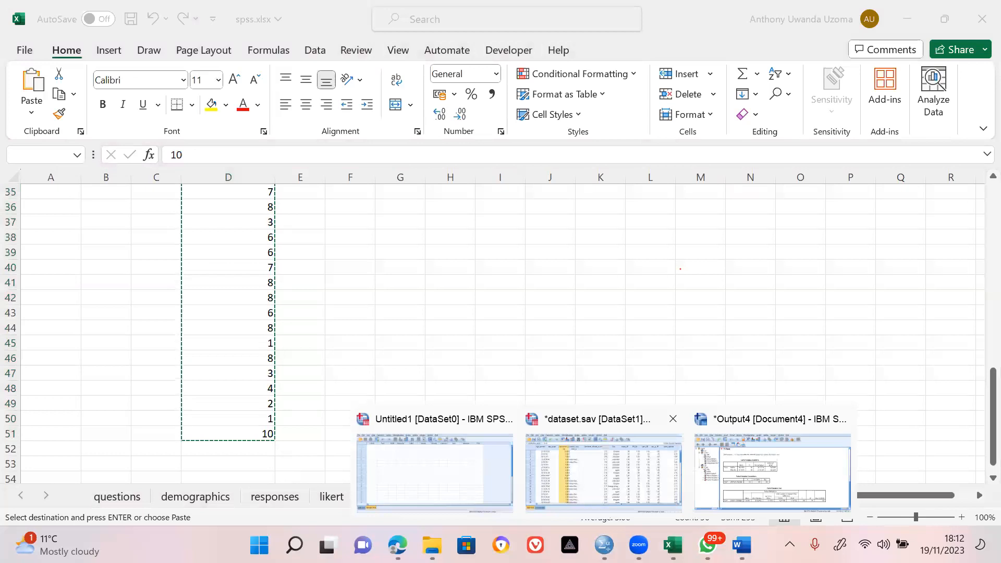
click(604, 472)
click(161, 320)
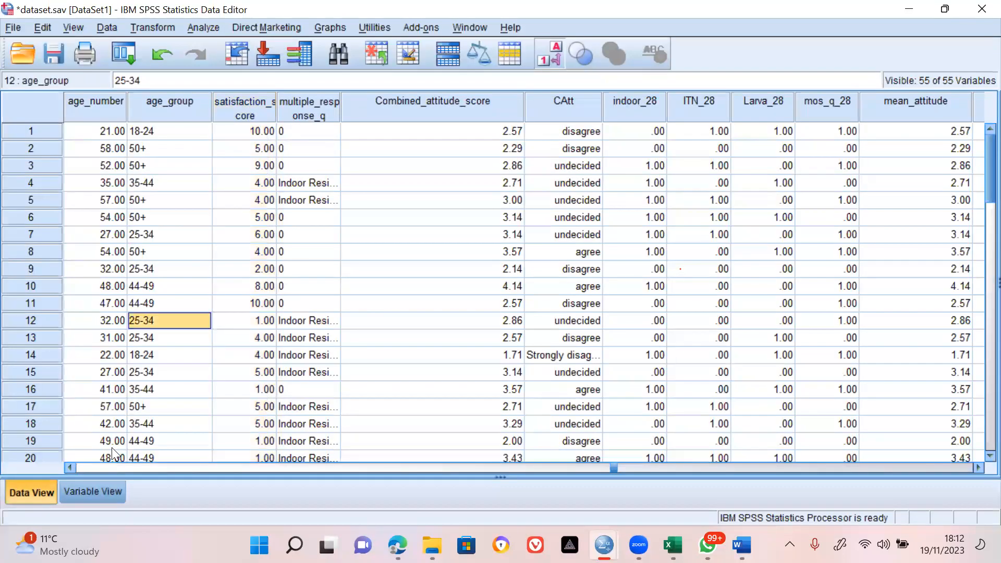
click(71, 493)
click(89, 407)
text(satisf)
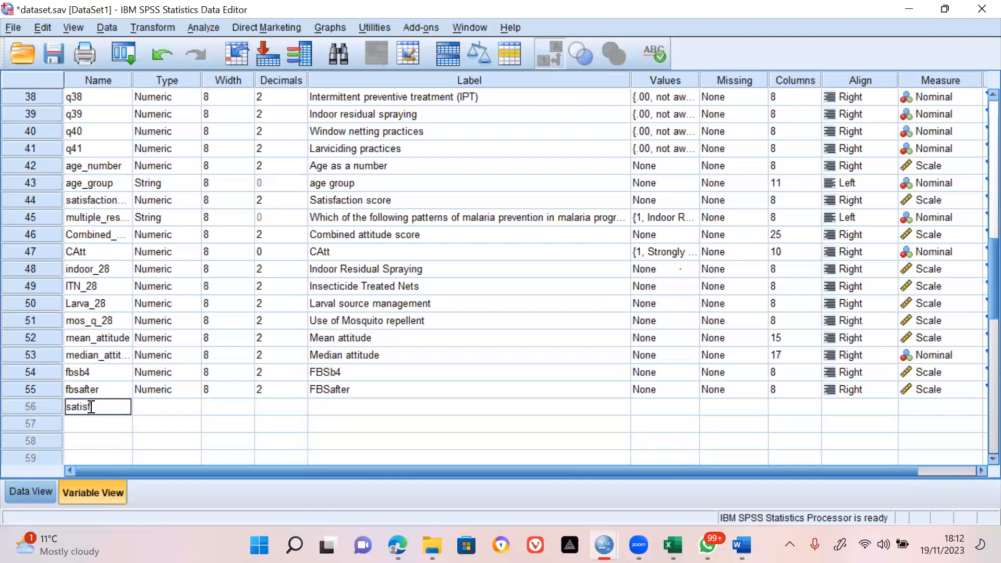
text(action1)
click(161, 424)
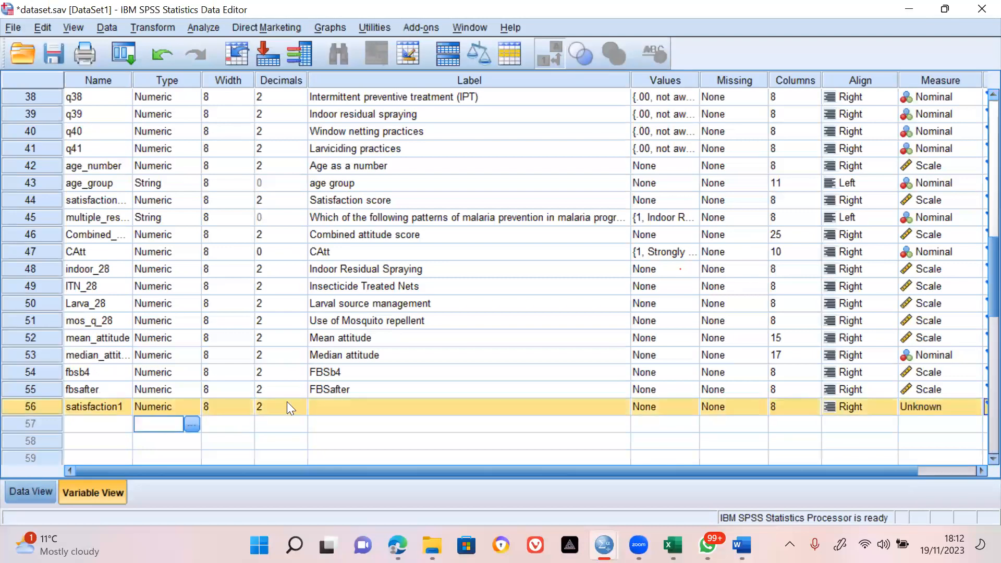
Step: Label the satisfaction1 variable "How satisfied are you about our services?"
click(335, 406)
text(Satisfac)
key(BackSpace)
key(BackSpace)
key(BackSpace)
key(BackSpace)
key(BackSpace)
key(BackSpace)
key(BackSpace)
key(BackSpace)
text(How )
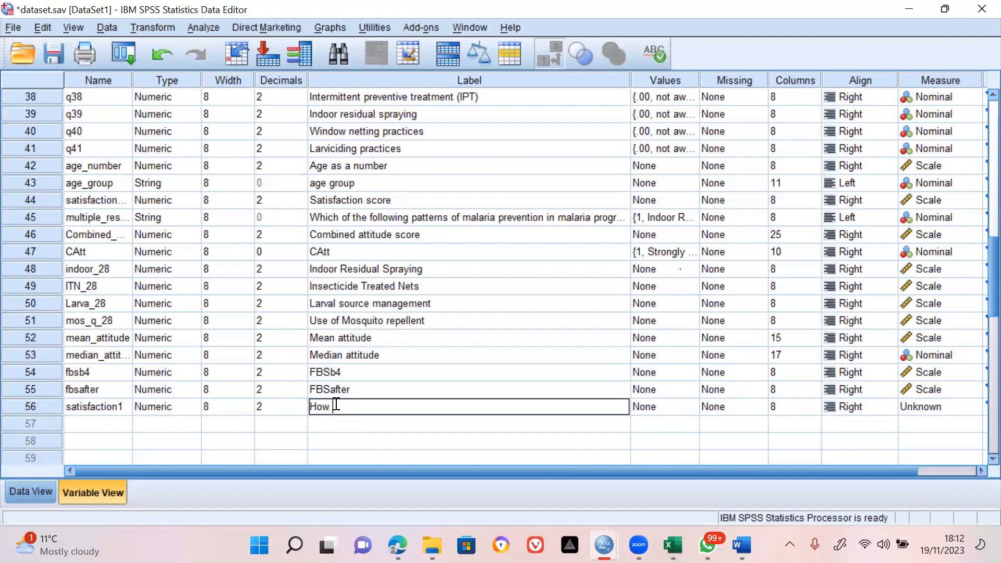
text(satisfied are you)
text( o)
key(BackSpace)
text(about asp)
key(BackSpace)
key(BackSpace)
key(BackSpace)
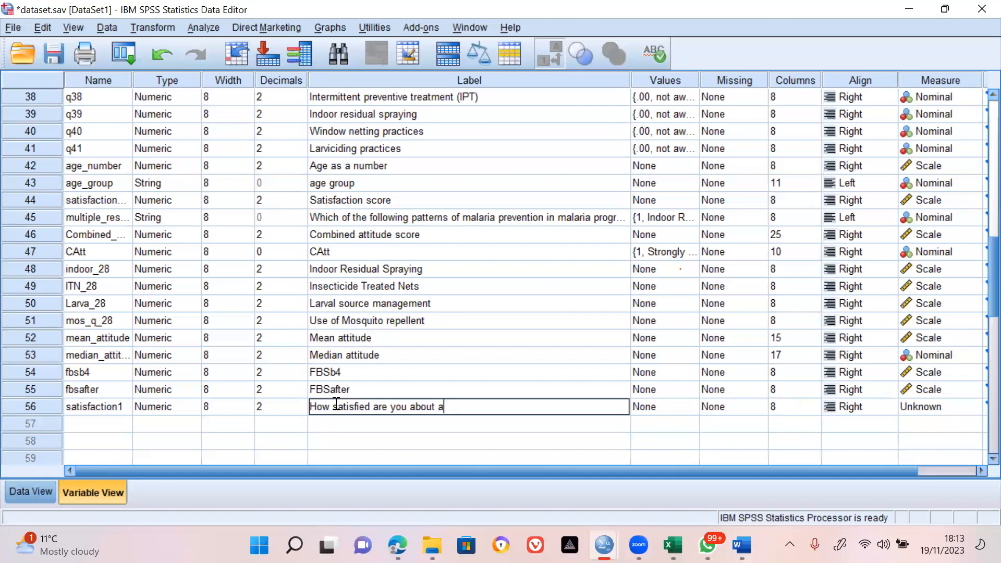
text(our services?)
Step: Set the measurement level of satisfaction1 to Scale
click(671, 411)
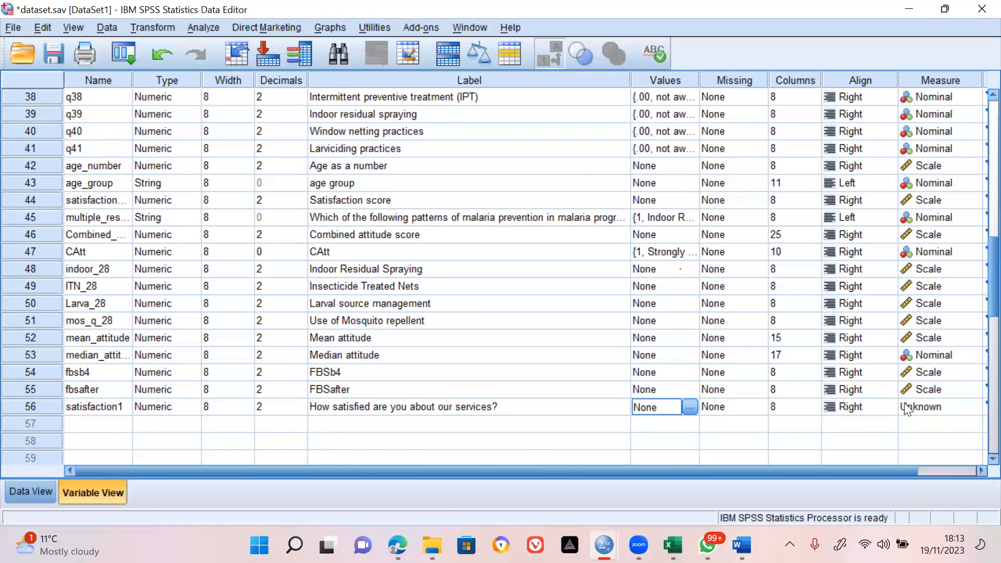
click(957, 406)
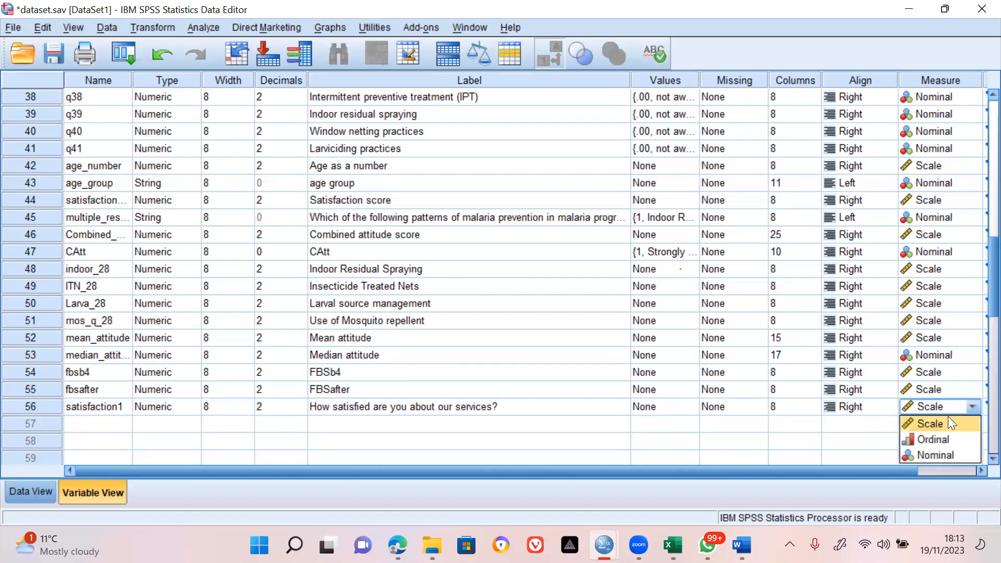
click(947, 426)
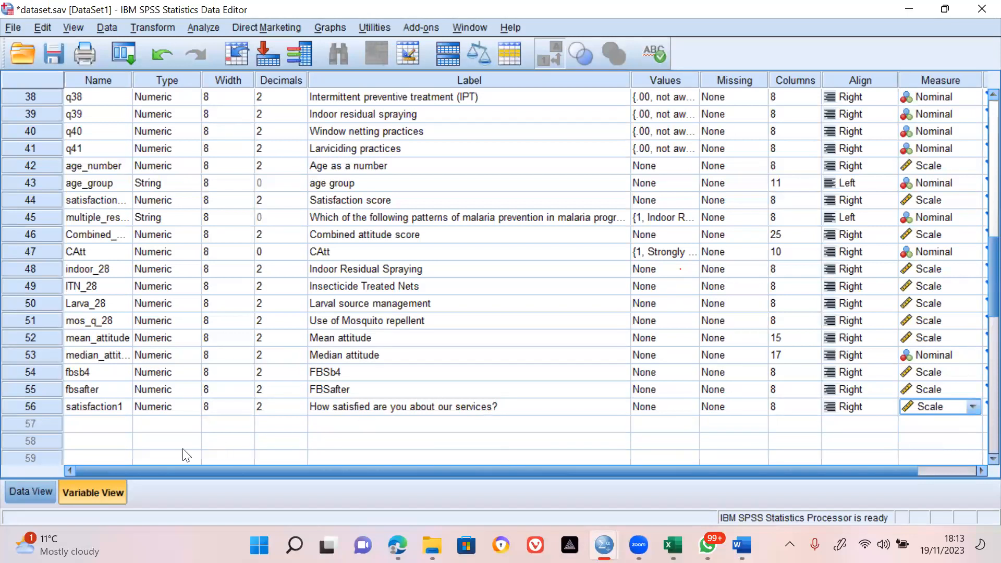
Step: Paste the satisfaction scores copied from Excel into the satisfaction1 column of the dataset, starting at case 1
click(34, 491)
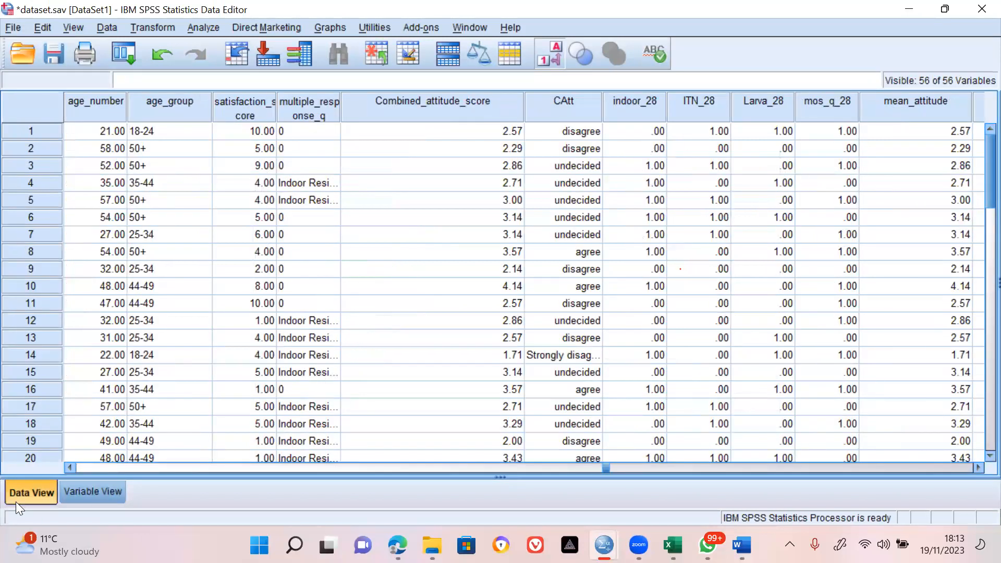
click(82, 493)
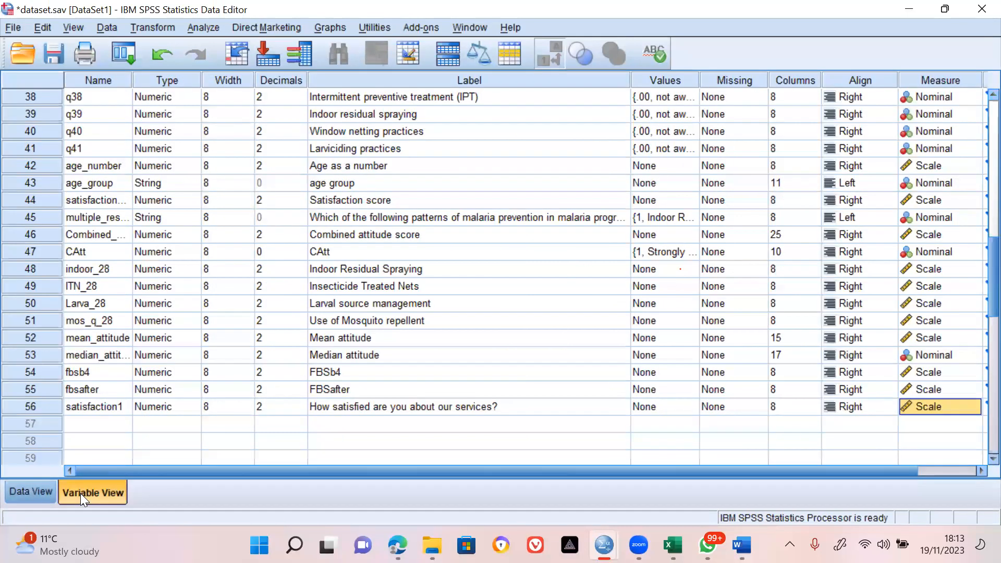
click(38, 489)
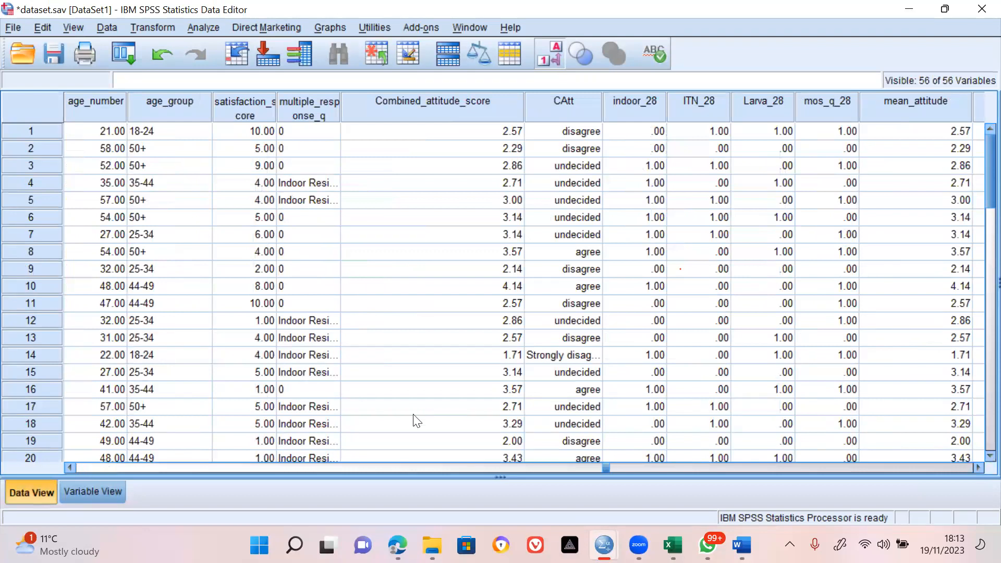
click(319, 465)
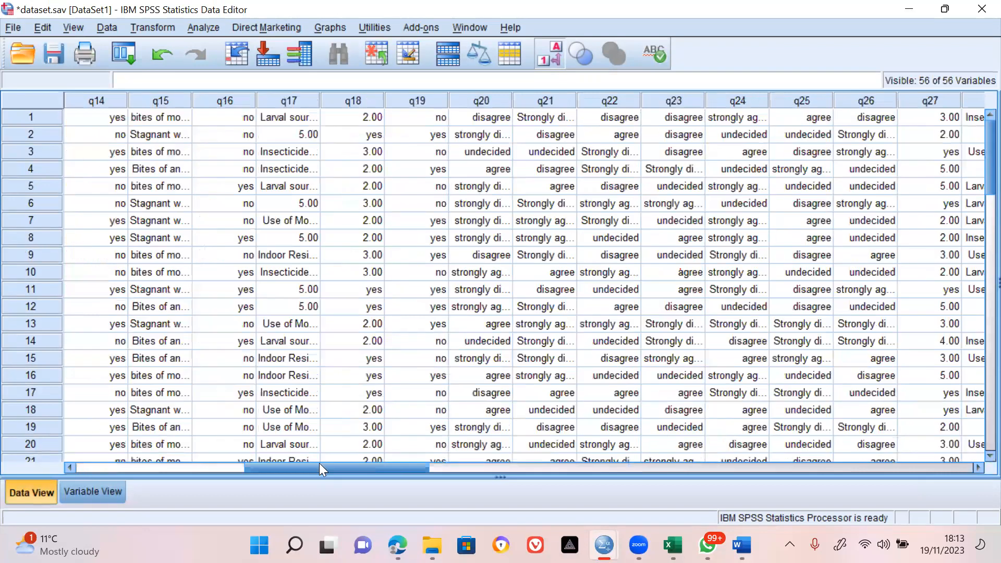
click(932, 467)
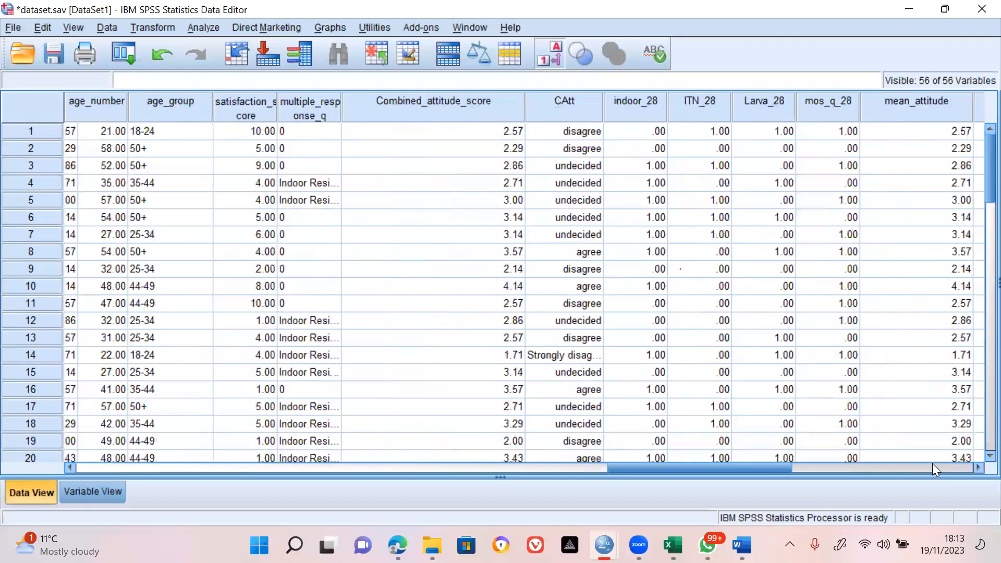
click(932, 467)
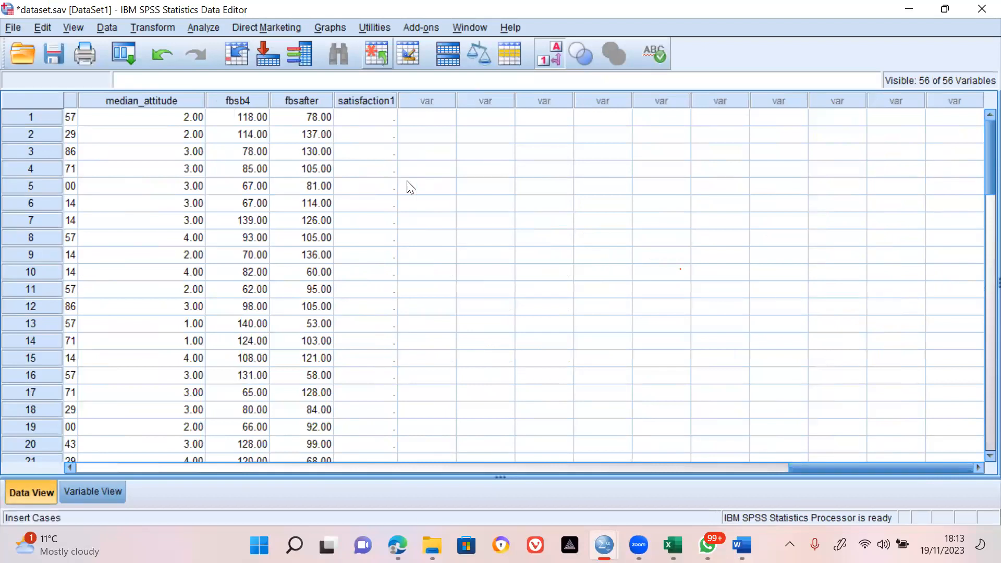
mouse_move(741, 545)
click(673, 545)
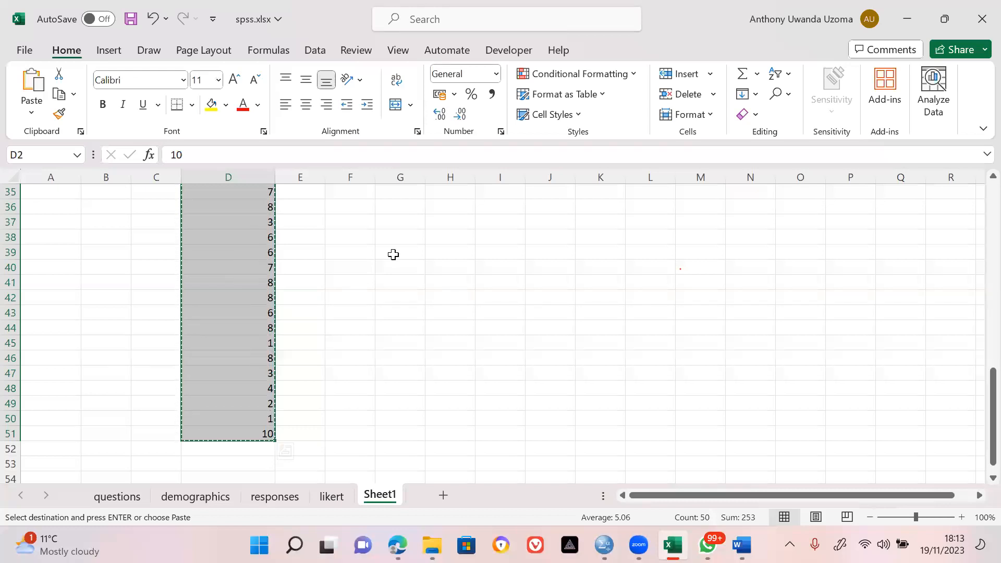
scroll(393, 254, up, 11)
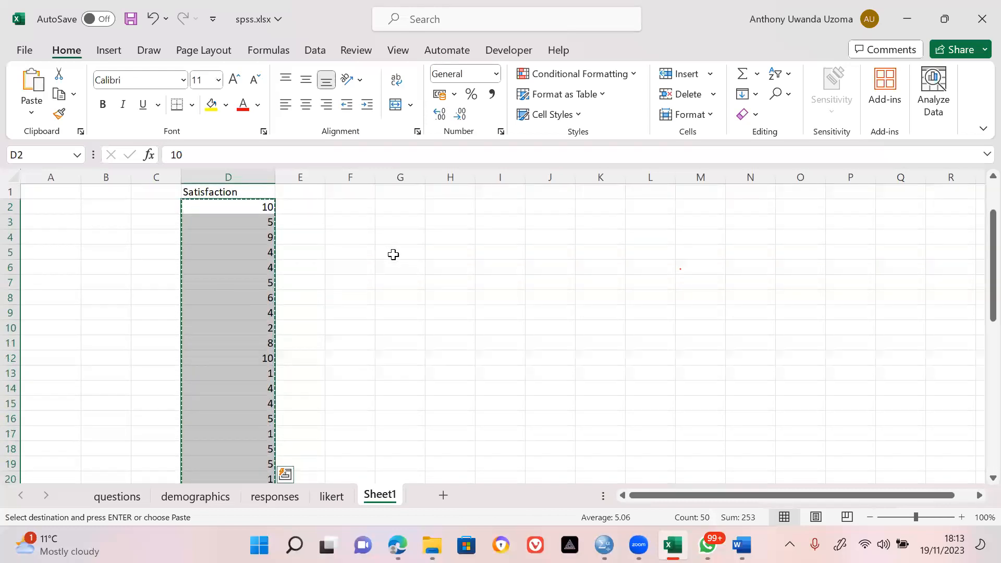
key(alt+Tab)
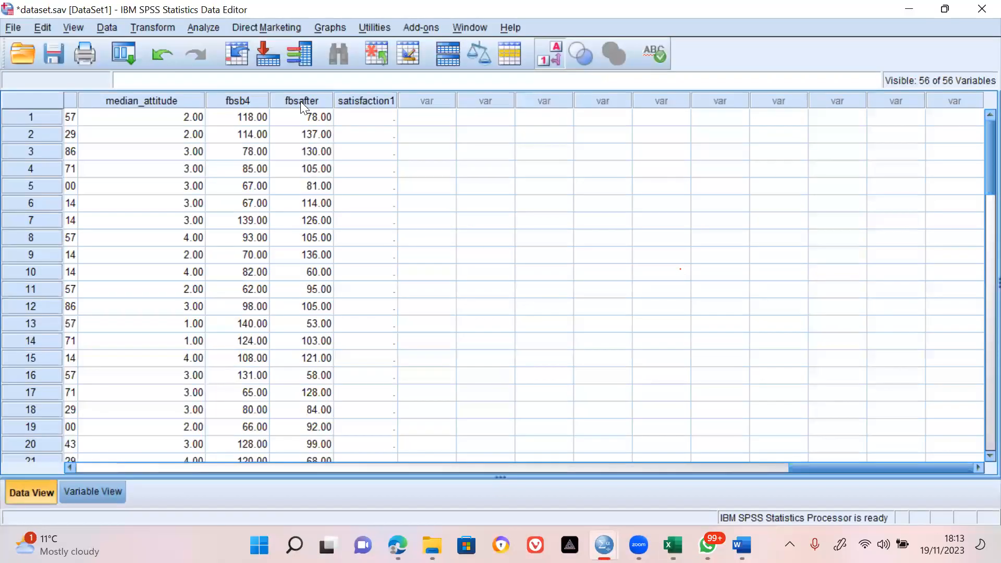
click(363, 113)
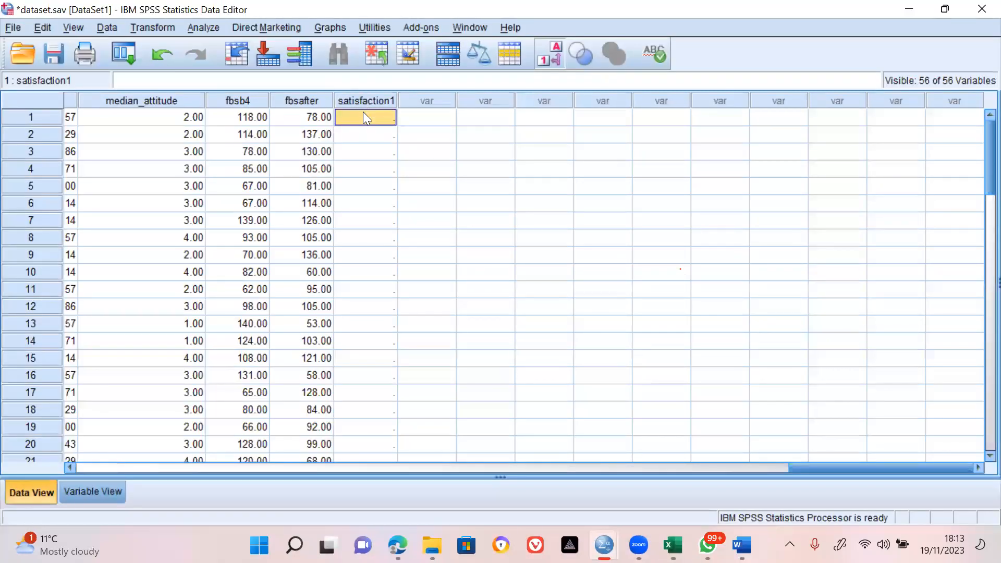
key(ctrl+v)
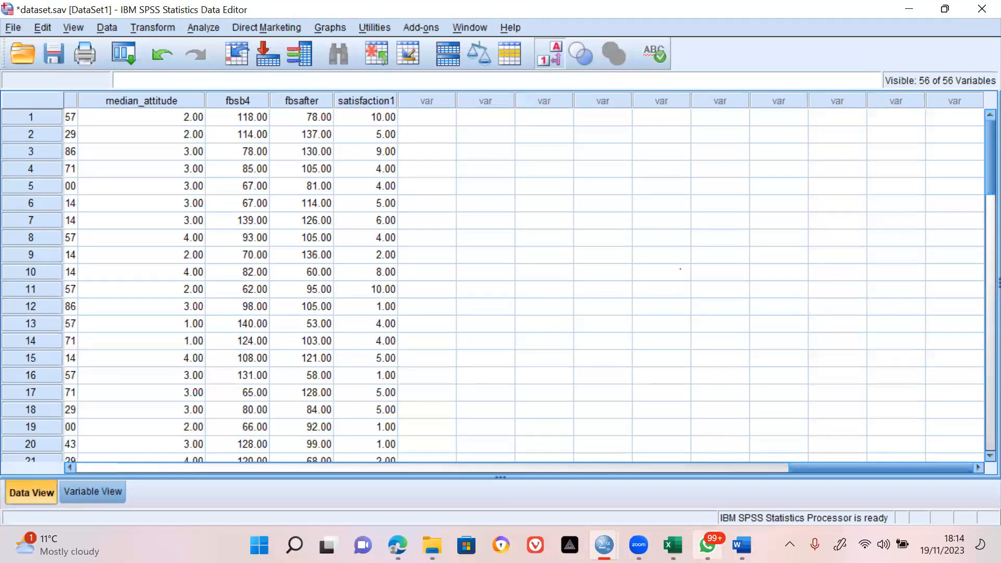
Step: Review the handwritten one sample test notes in Word's Document1 and return to the SPSS dataset
mouse_move(742, 545)
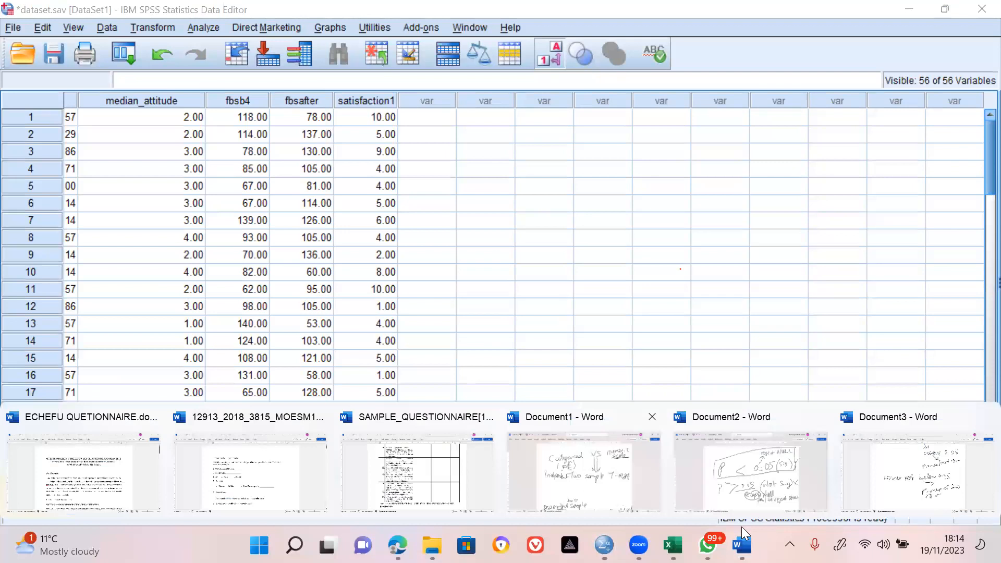
click(584, 470)
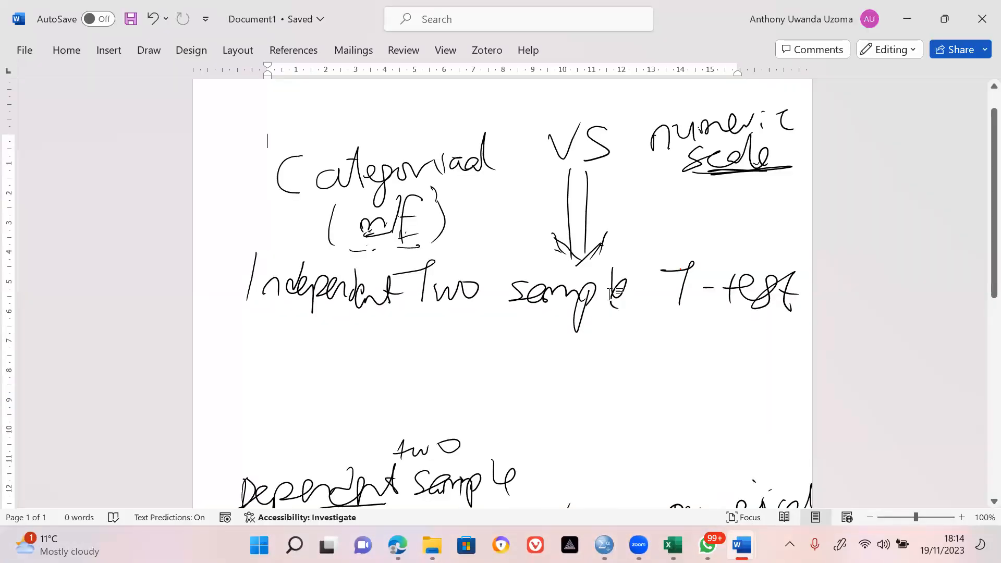
scroll(610, 295, down, 10)
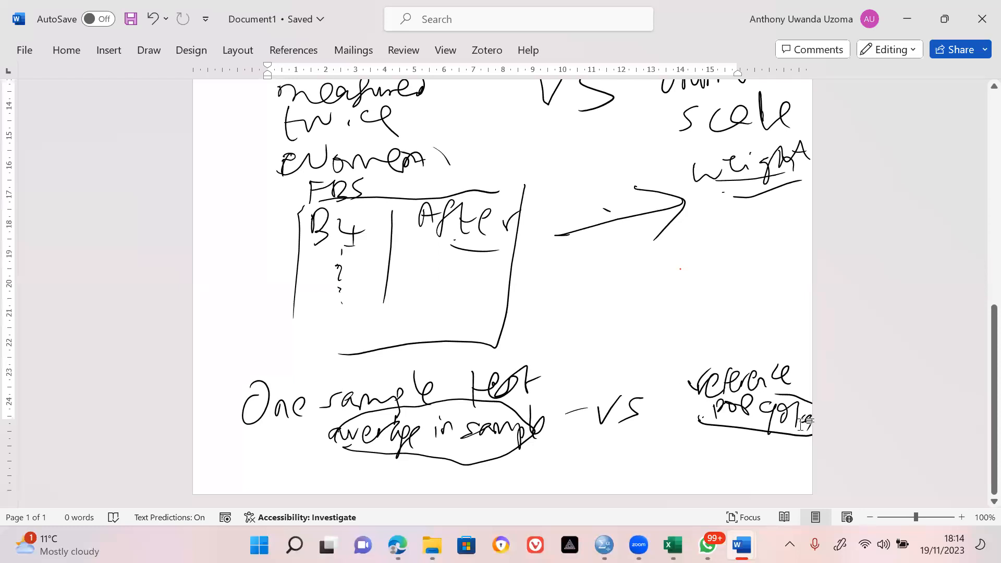
click(908, 18)
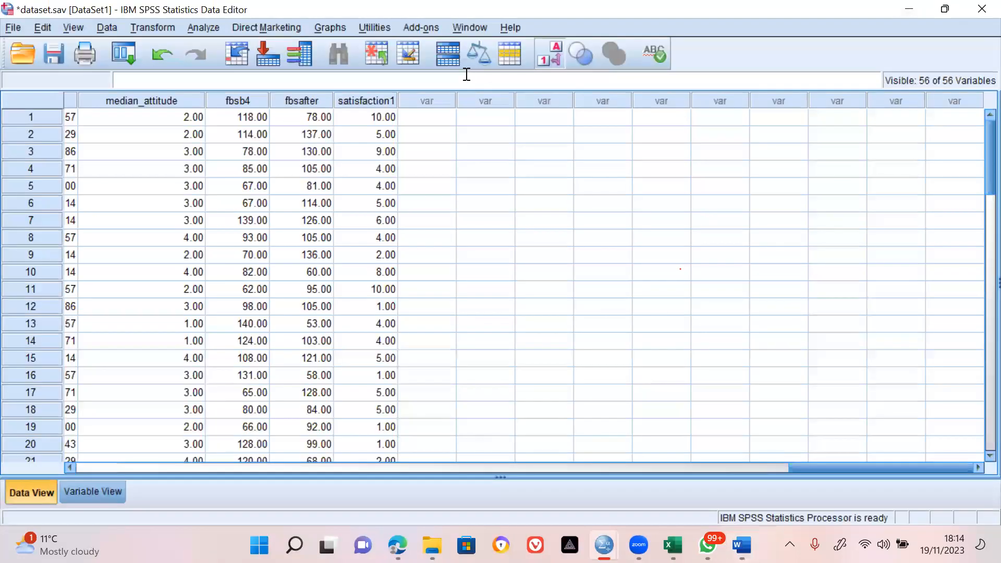
Step: Start a One-Sample T Test and replace Satisfaction score with "How satisfied are you about our services?" as the test variable
click(368, 100)
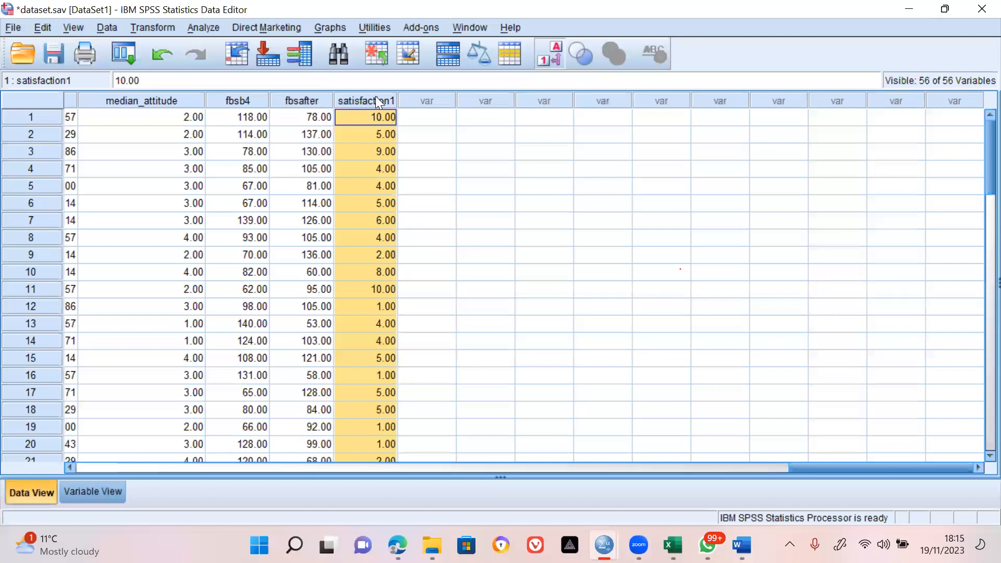
click(204, 26)
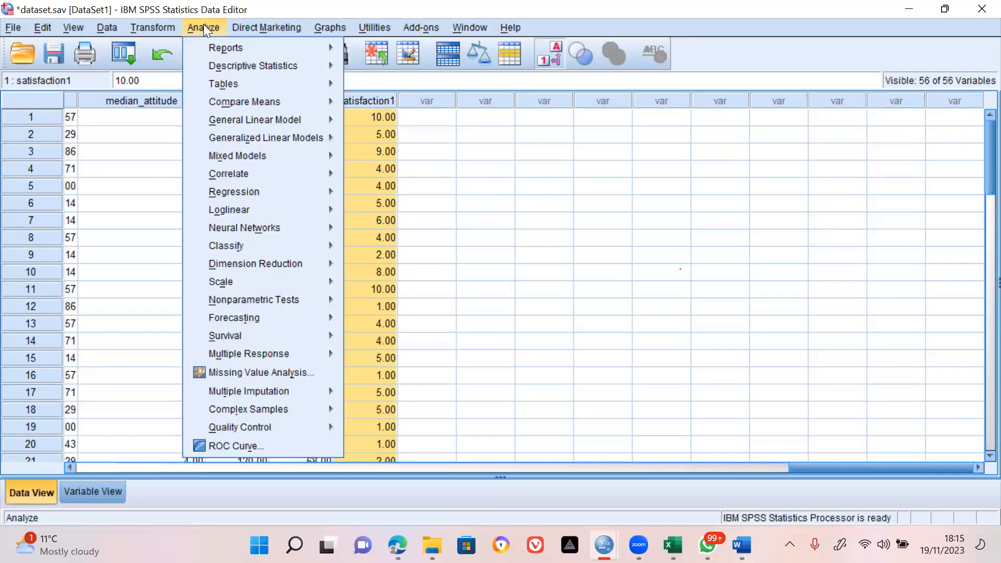
mouse_move(244, 107)
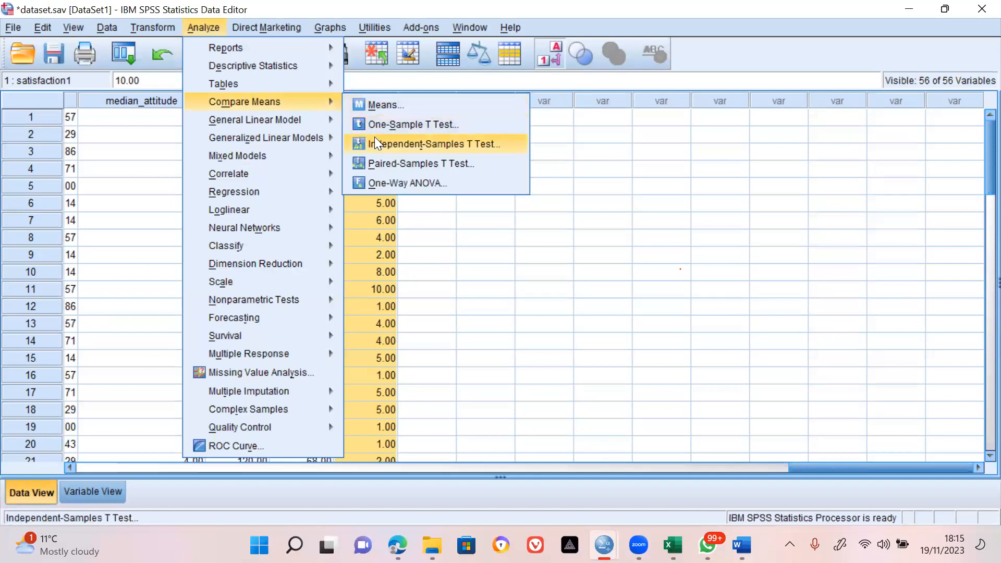
click(405, 124)
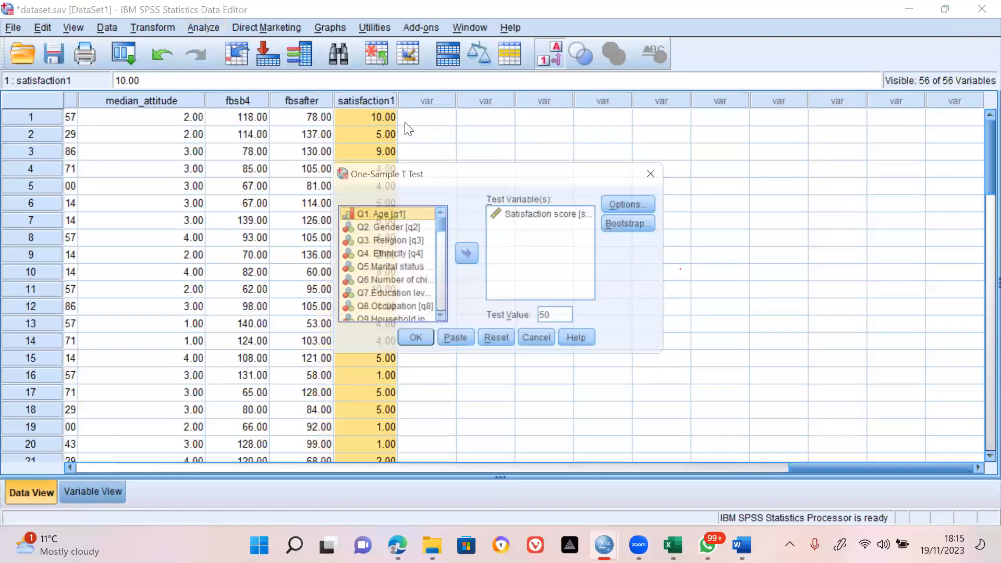
click(552, 215)
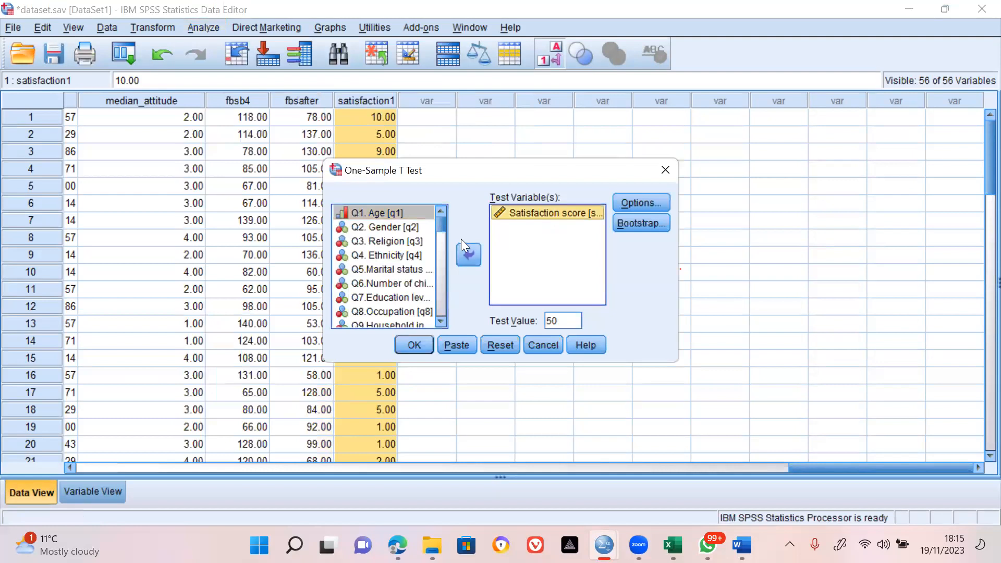
click(467, 255)
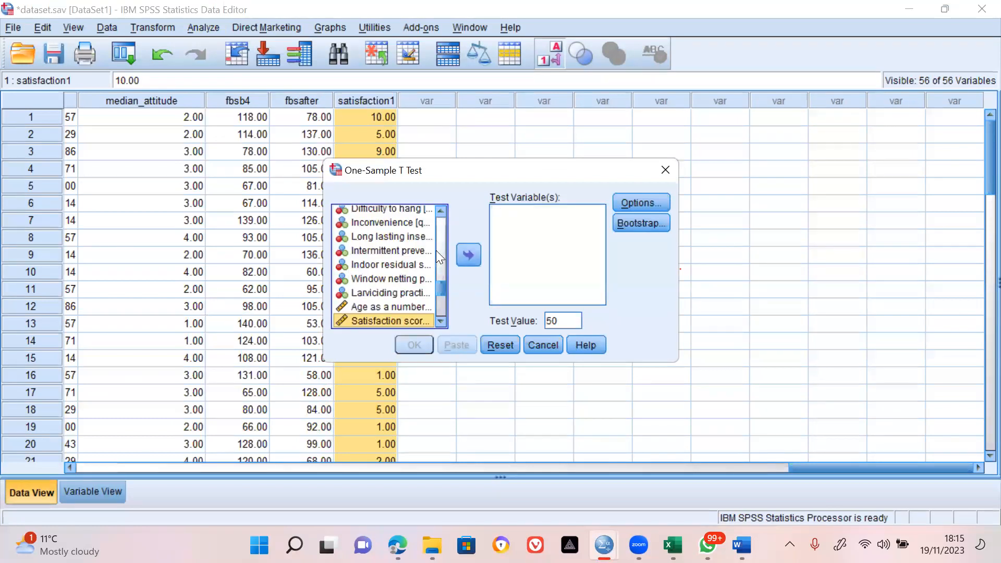
drag(441, 285, 442, 320)
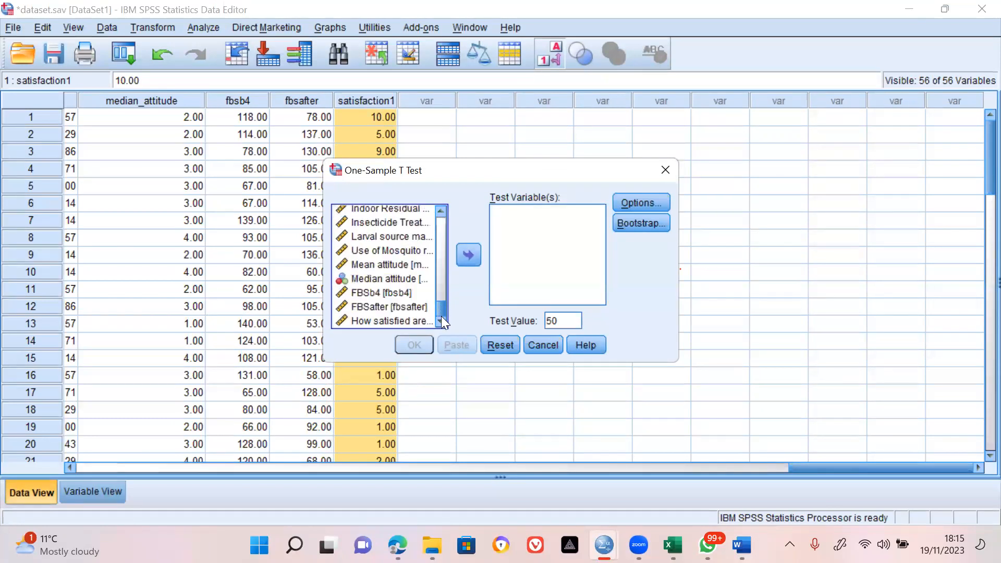
click(367, 322)
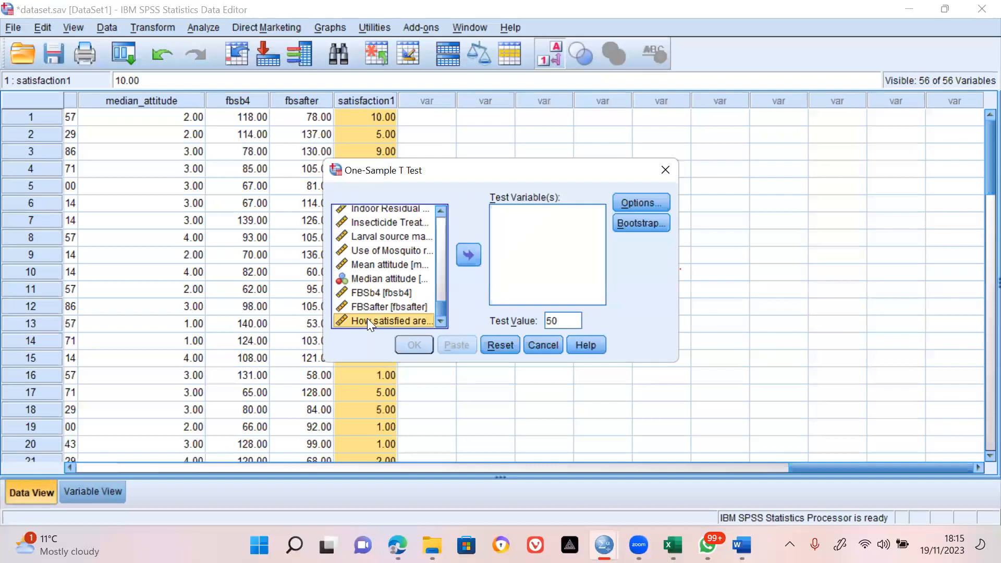
click(469, 254)
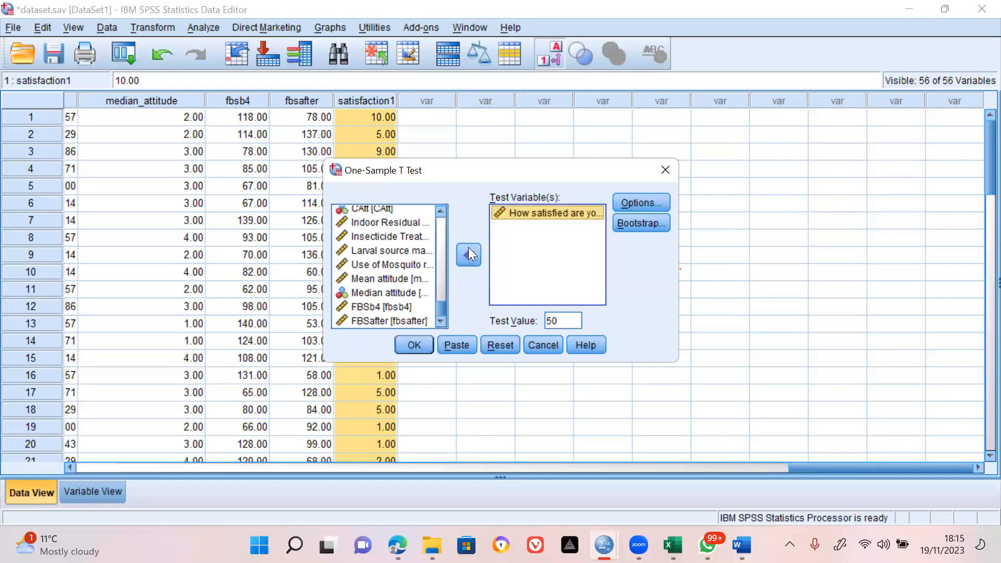
Step: Keep the 95% confidence interval and run the One-Sample T Test on the satisfaction variable with a test value of 50
click(643, 201)
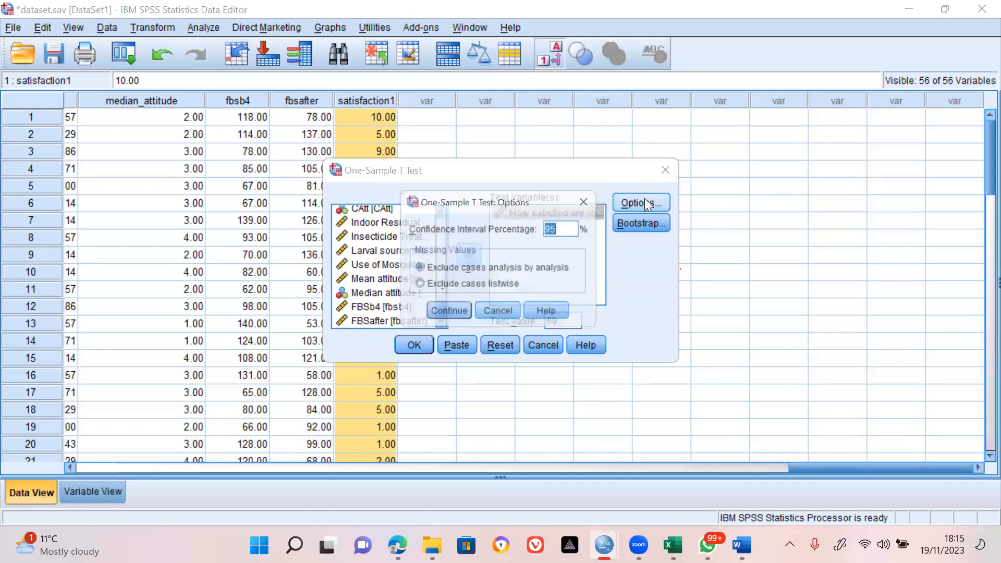
click(571, 229)
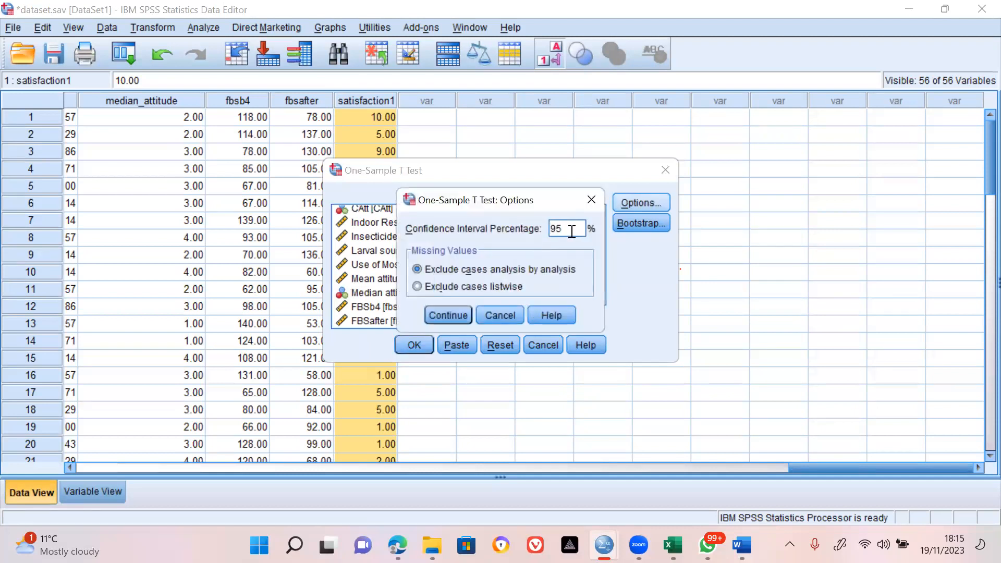
click(451, 316)
click(414, 345)
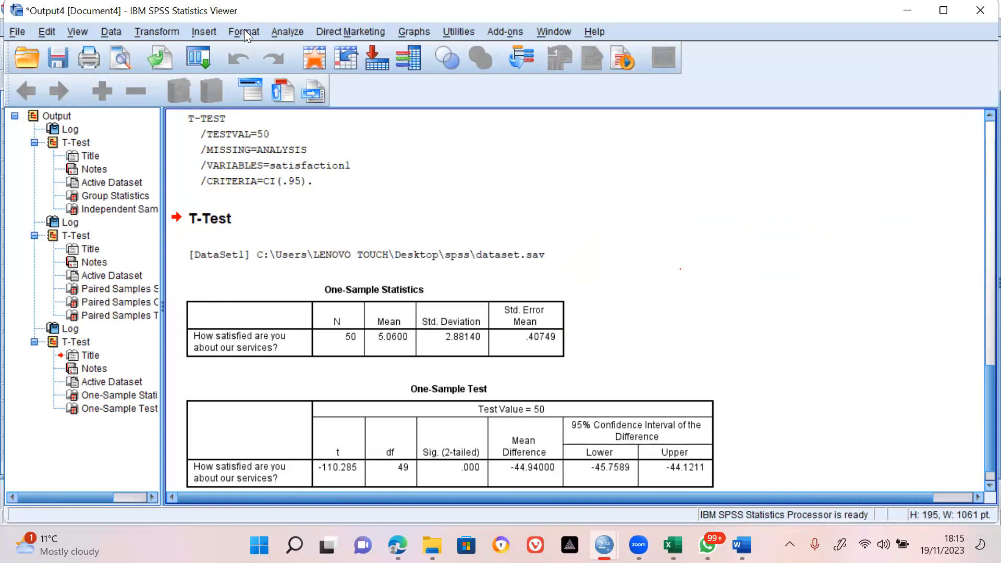
Step: Rerun the One-Sample T Test on "How satisfied are you about our services?" with a test value of 7 and a 95% confidence interval
click(288, 32)
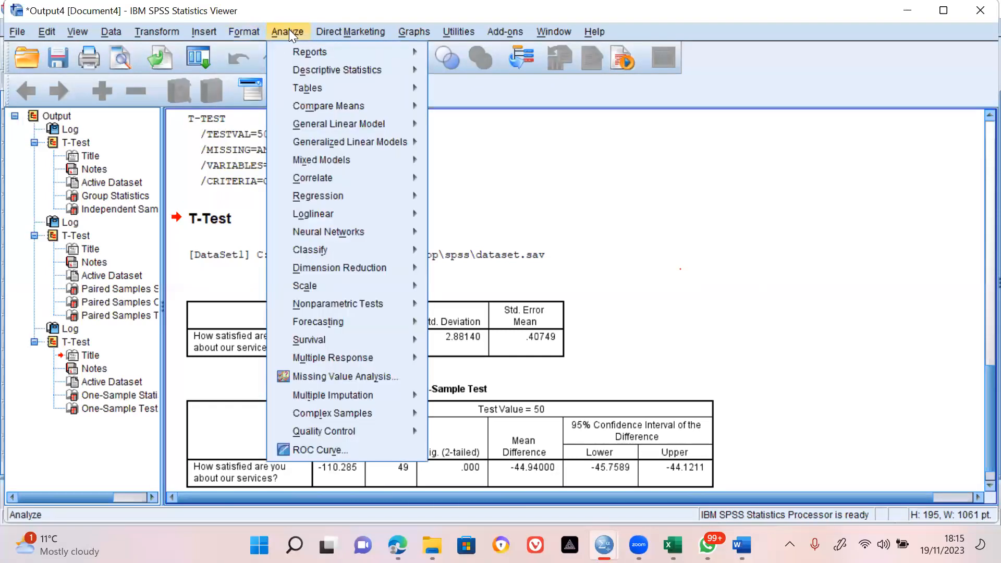
mouse_move(365, 106)
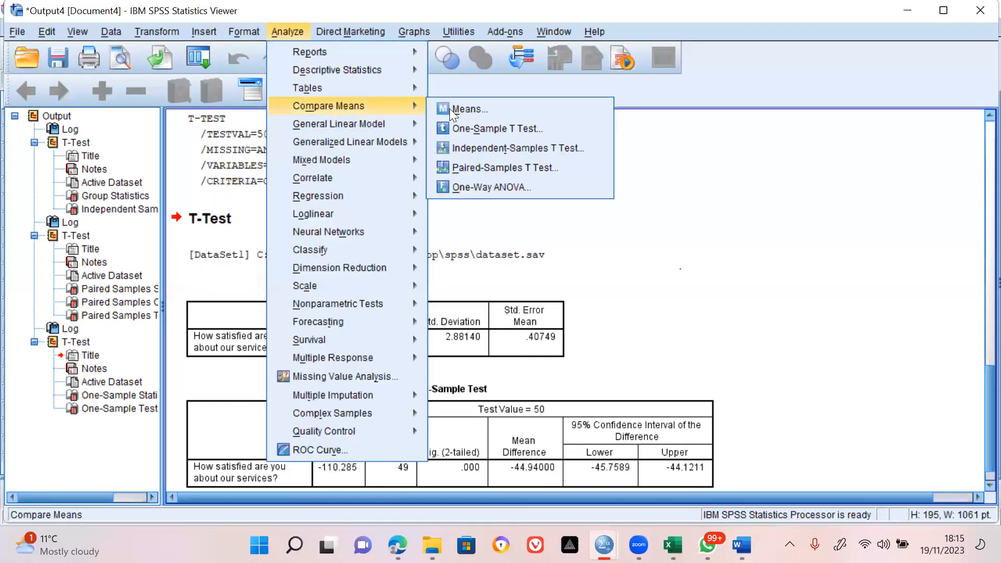
click(470, 127)
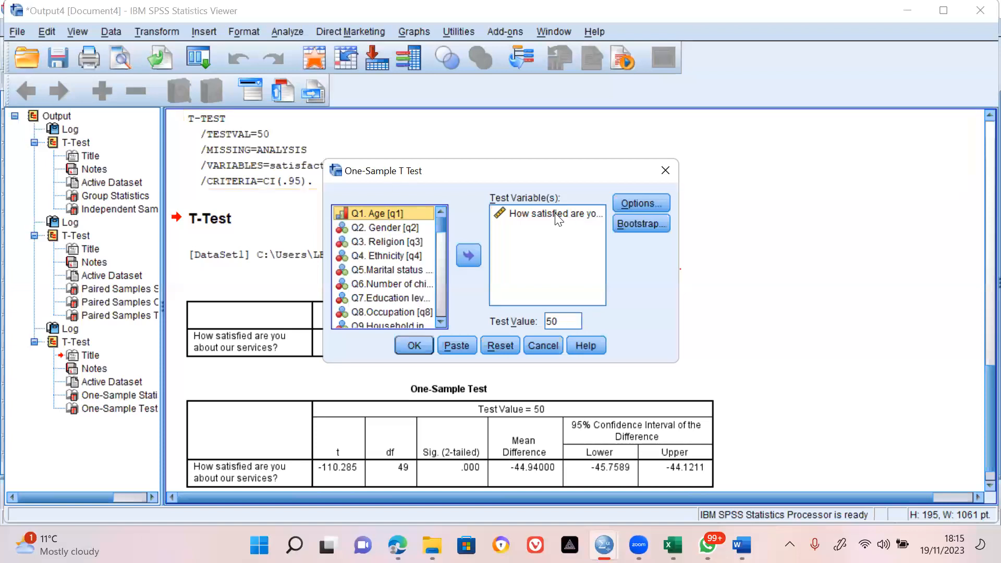
click(584, 213)
click(622, 206)
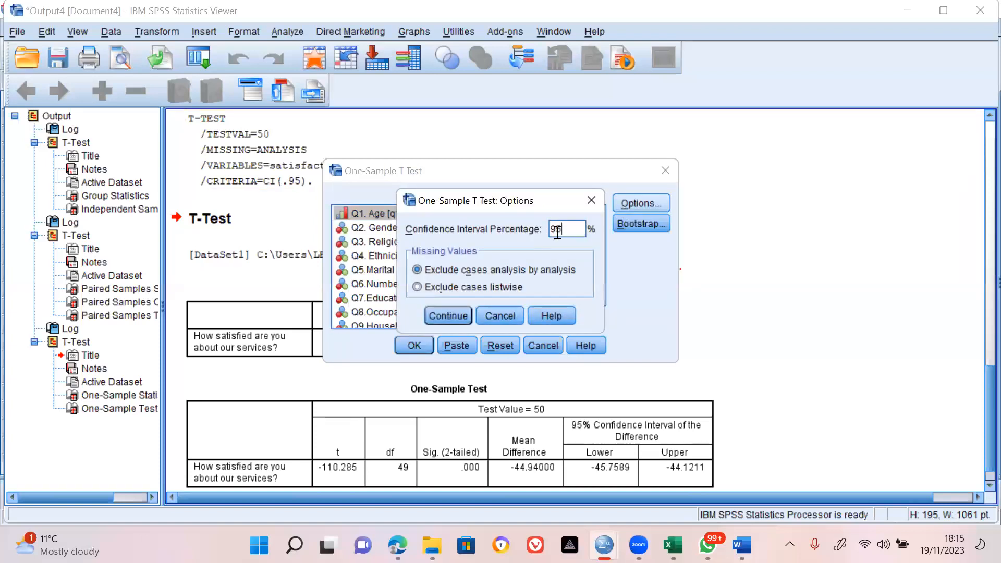
click(450, 316)
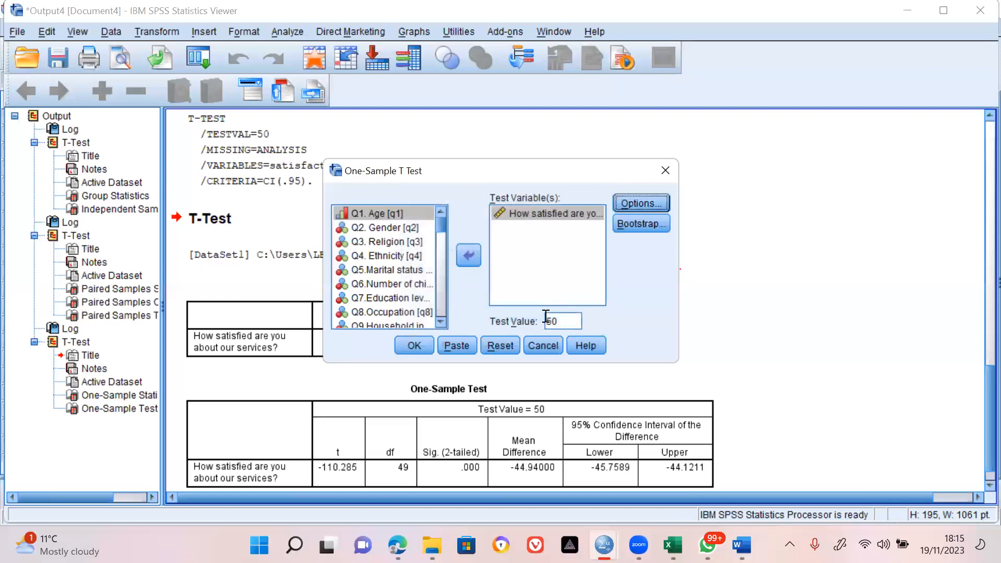
double_click(560, 324)
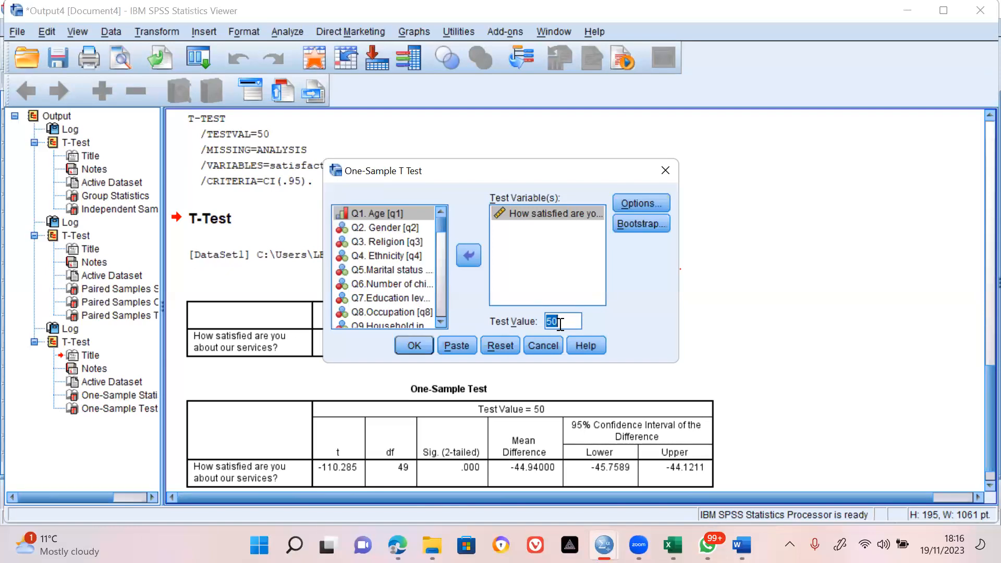
text(70)
key(BackSpace)
click(407, 345)
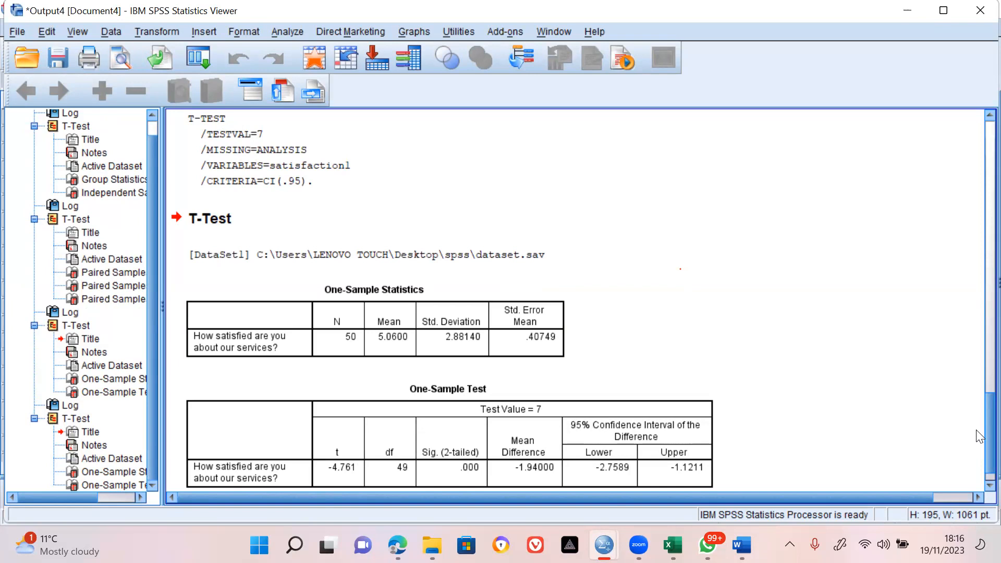
Step: Examine the mean, significance and mean difference in the latest One-Sample Statistics and One-Sample Test tables
click(427, 348)
scroll(979, 415, down, 1)
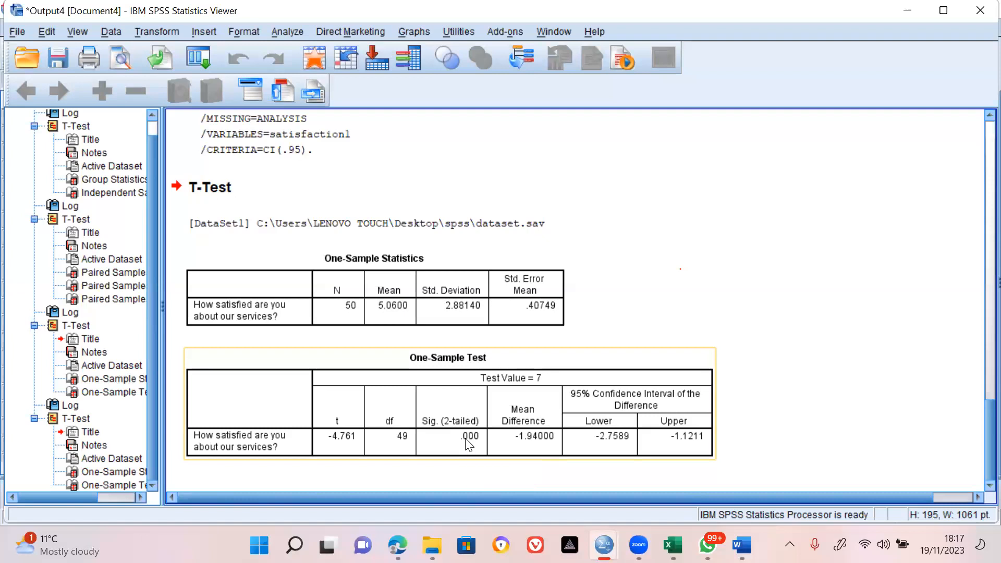
click(375, 322)
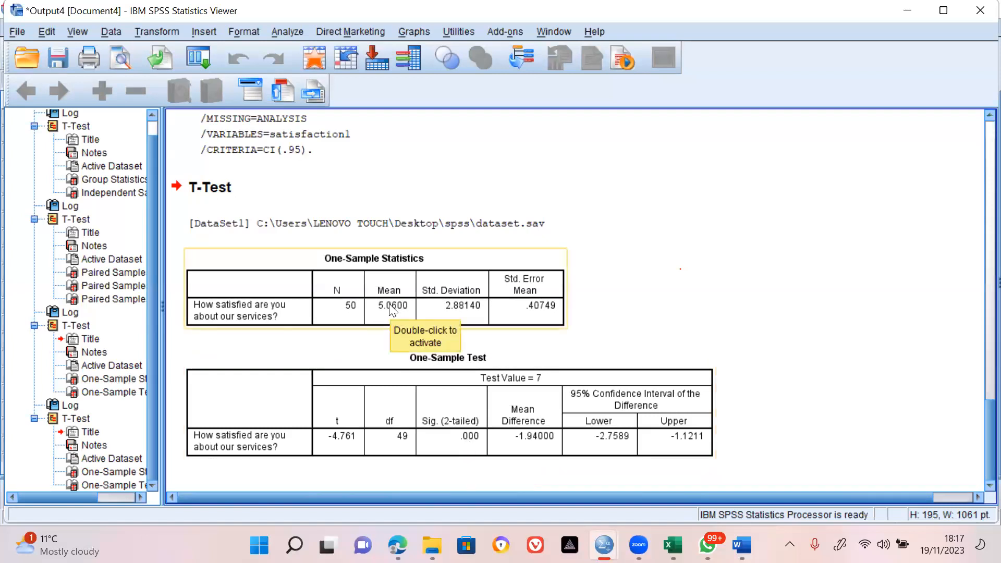
click(420, 352)
click(390, 309)
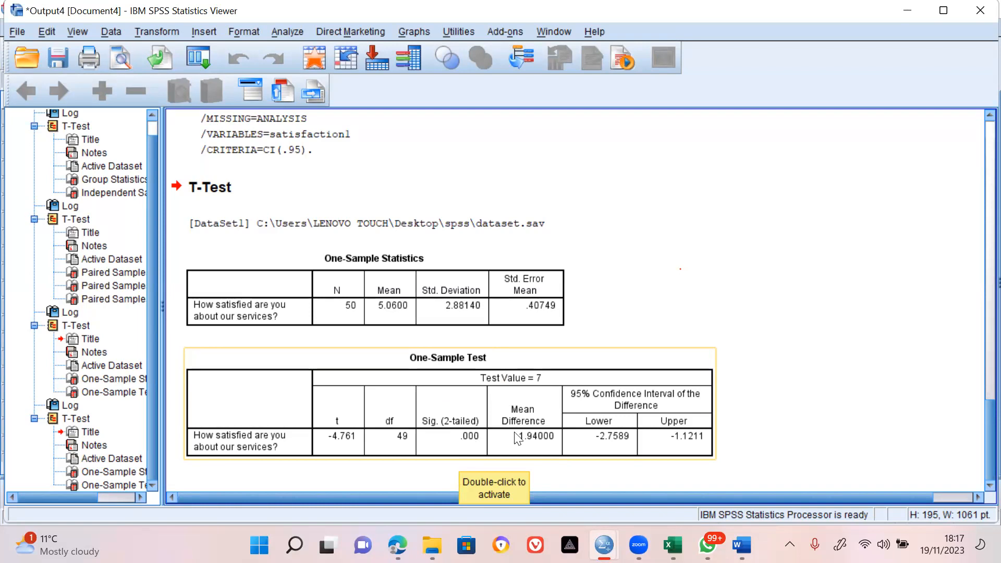
Step: Review the handwritten p-value decision notes in Word's Document2 and return to the SPSS output
click(741, 545)
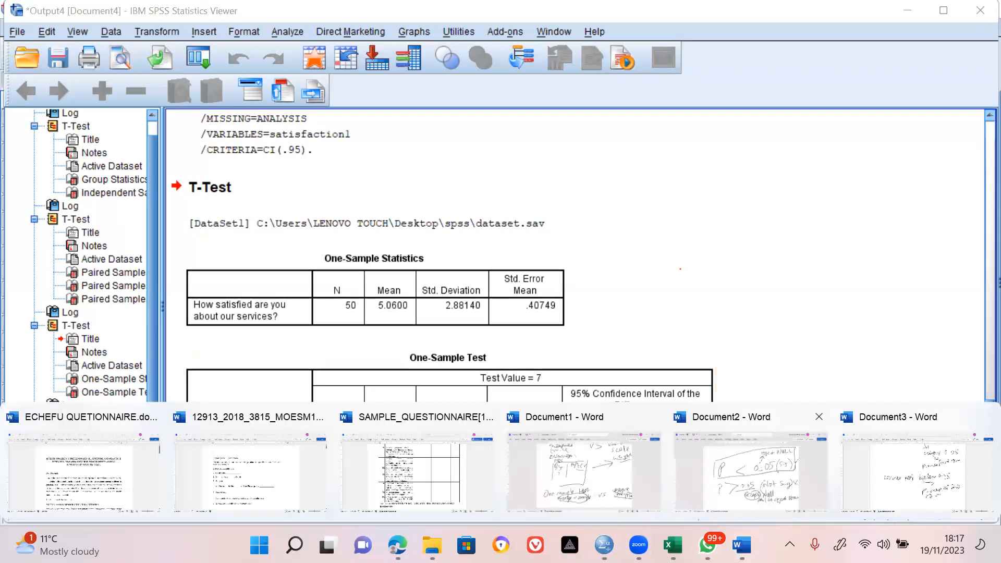
click(752, 469)
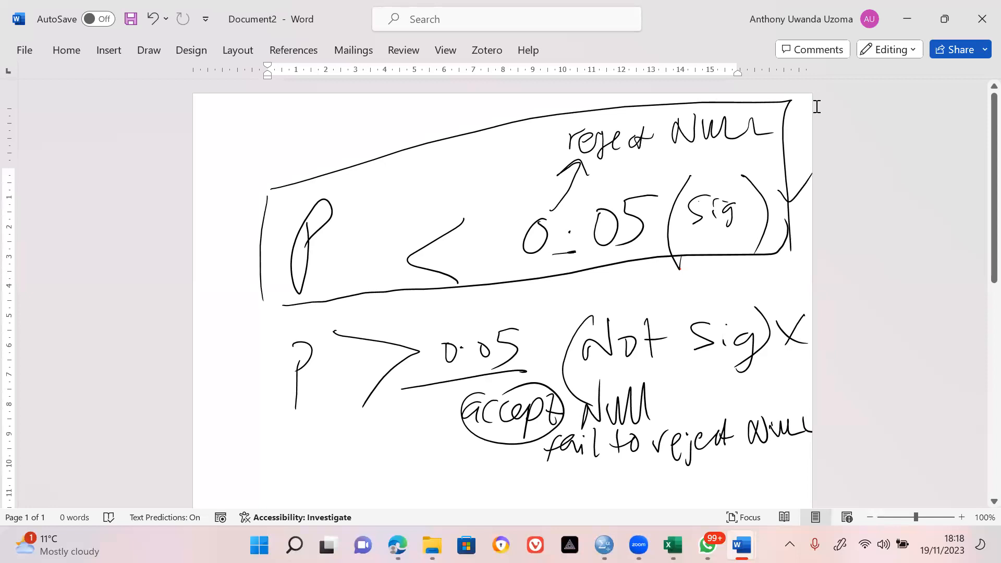
click(908, 8)
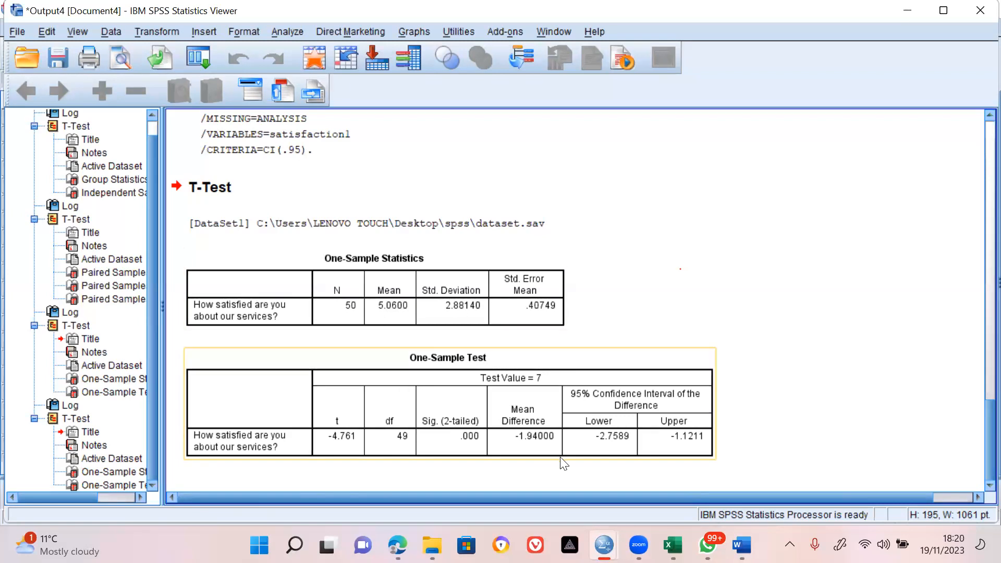
Step: Switch to Word, create a new blank document and enter "Gender vs" as its first line
mouse_move(624, 531)
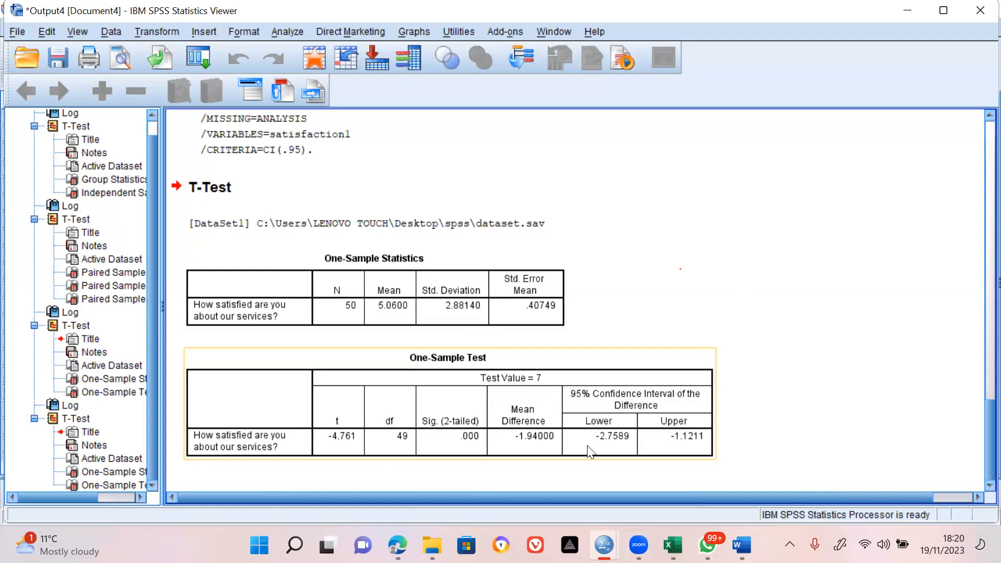
mouse_move(605, 545)
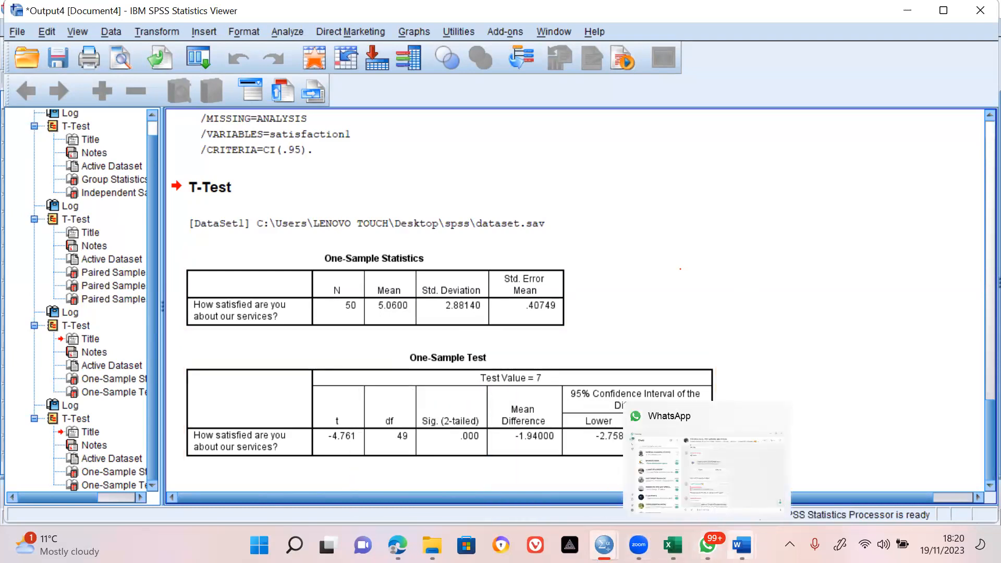
mouse_move(741, 545)
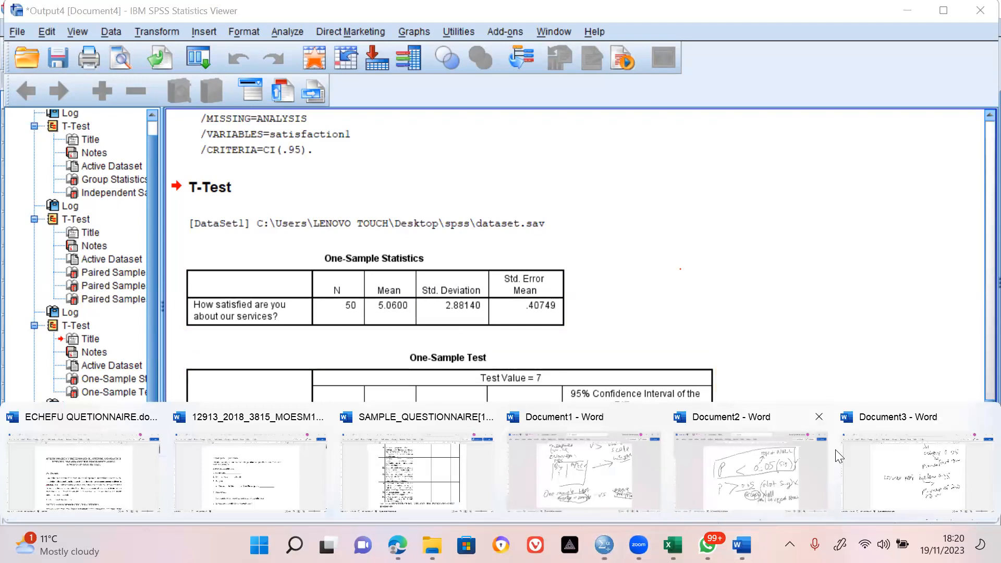
click(836, 449)
key(ctrl+n)
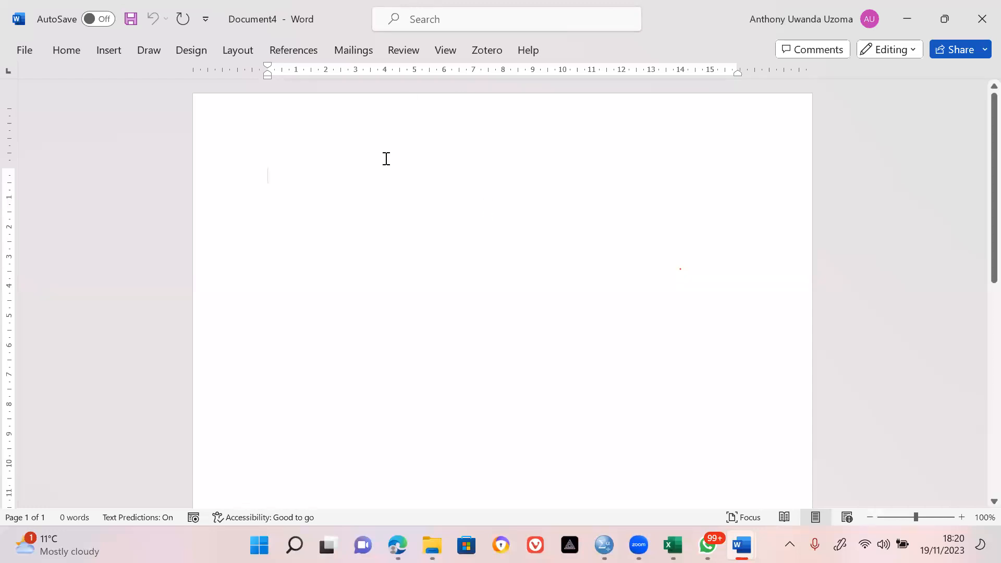
text(a)
key(BackSpace)
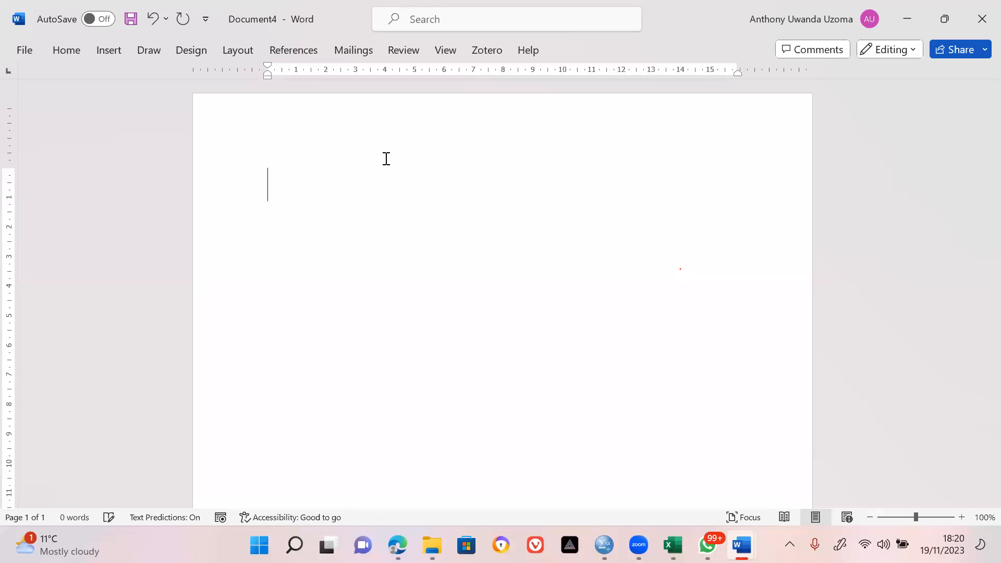
text(gender vs)
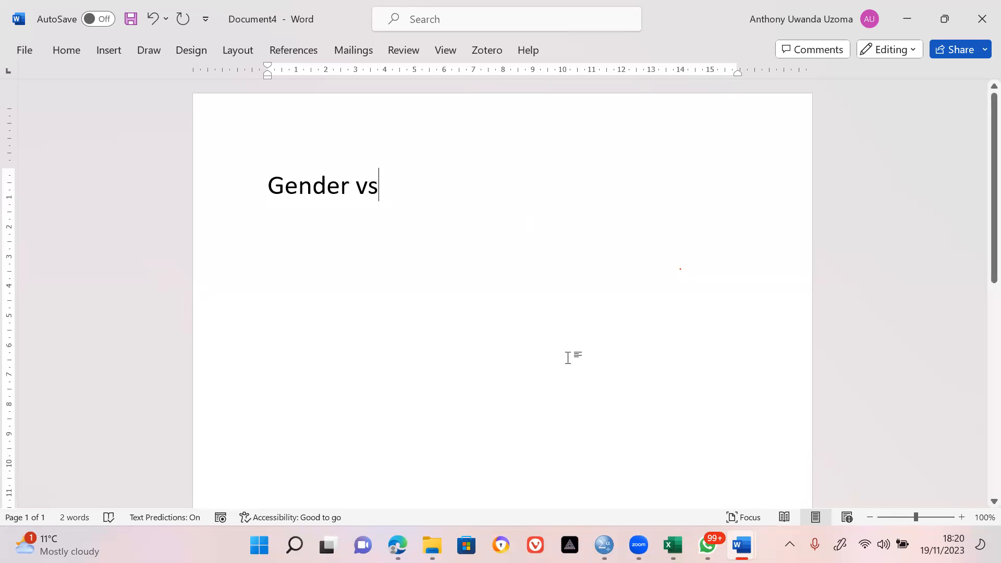
Step: Switch to the SPSS dataset's variable definitions and look through the labels from Use of Mosquito repellent back to Q1. Age
click(604, 531)
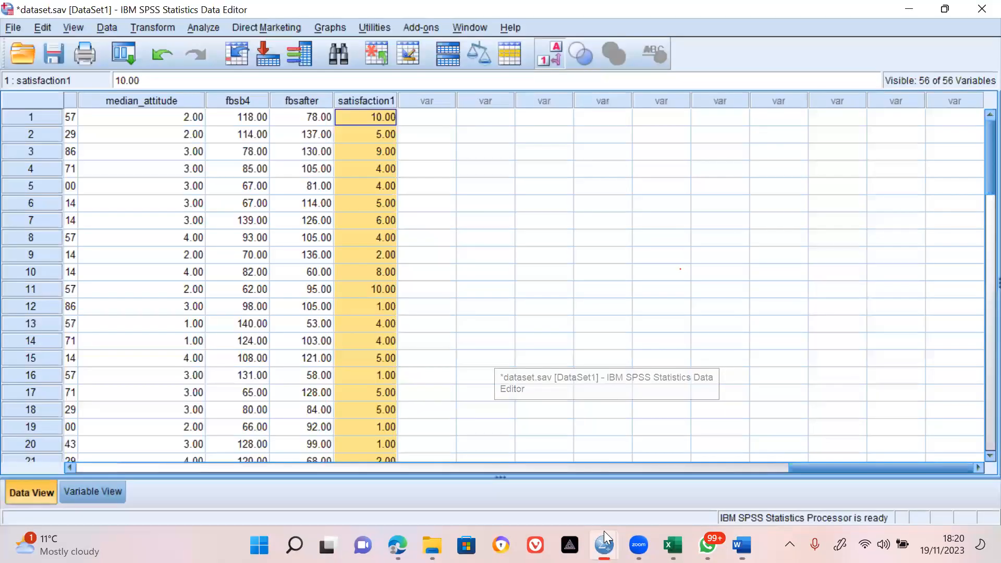
click(84, 493)
click(397, 329)
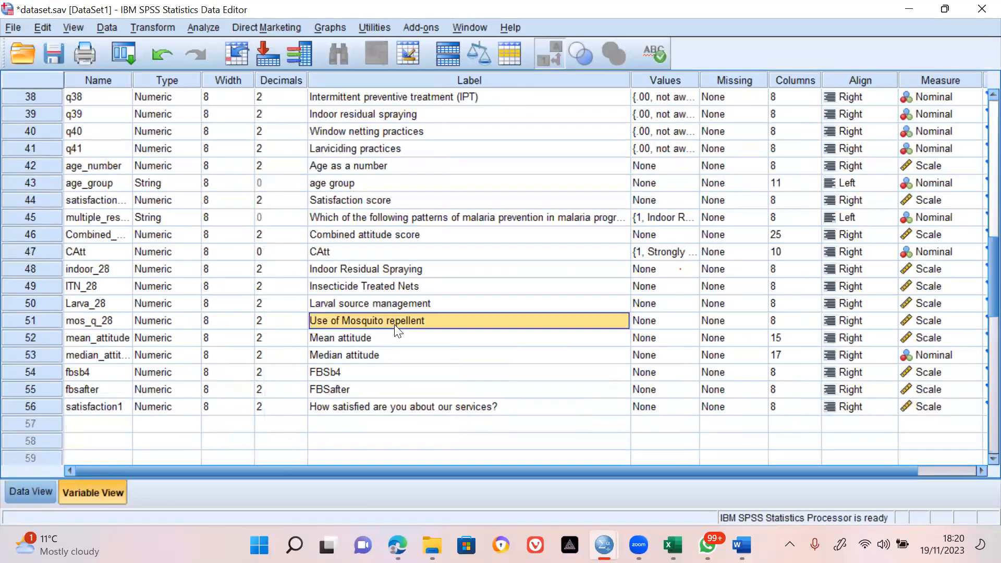
key(Up)
key(Up)
key(Up)
key(Up)
key(Up)
key(Up)
key(Up)
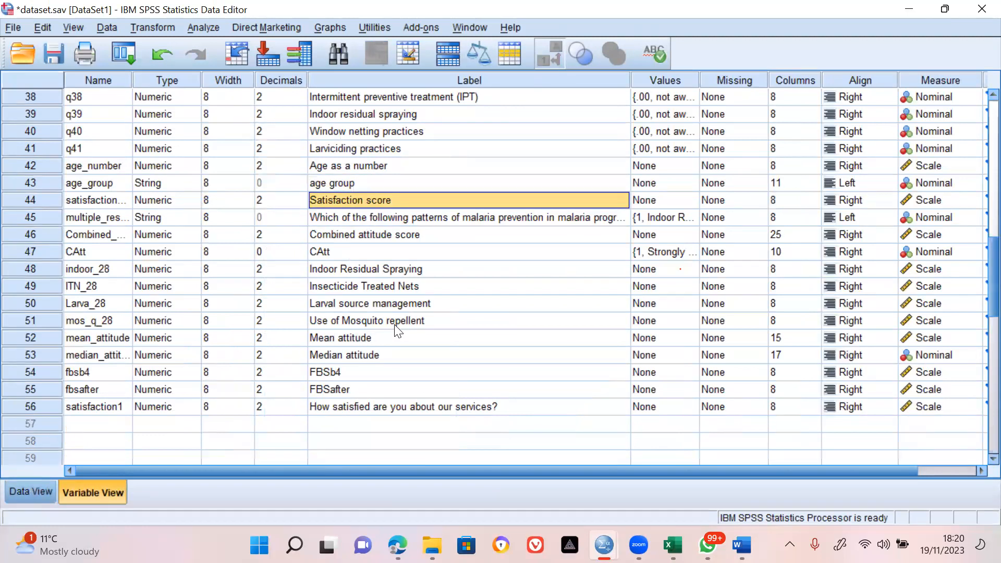
key(Up)
key(Up)
key(Up)
key(Up)
key(Up)
key(Up)
key(Up)
key(Up)
key(Up)
key(Up)
key(Up)
key(Up)
key(Up)
key(Up)
key(Up)
key(Up)
key(Up)
key(Up)
key(Up)
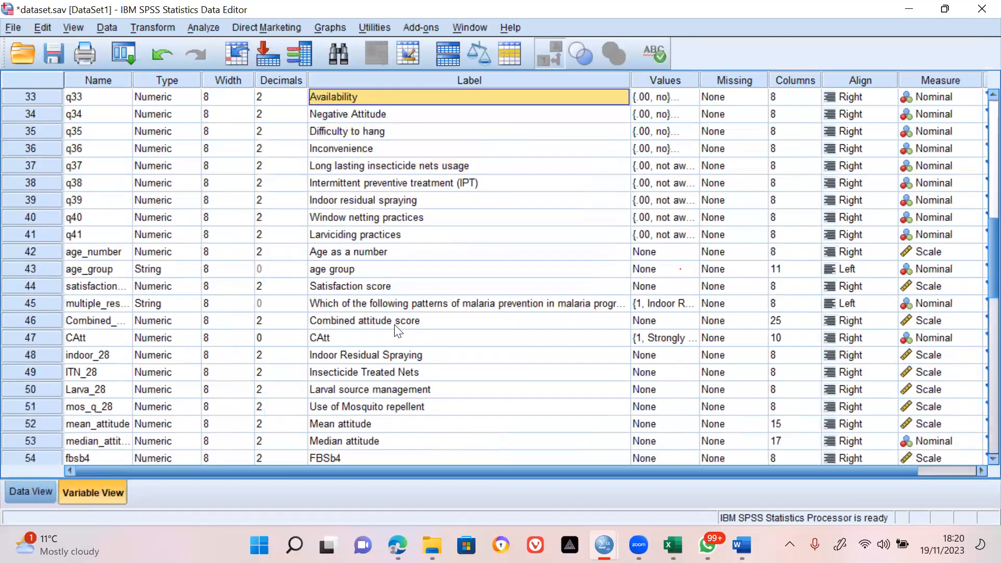
key(Up)
key(Up)
key(Up)
key(Up)
key(Up)
key(Up)
key(Up)
key(Up)
key(Up)
key(Up)
key(Up)
key(Up)
key(Up)
key(Up)
key(Up)
key(Up)
key(Up)
key(Up)
key(Up)
key(Up)
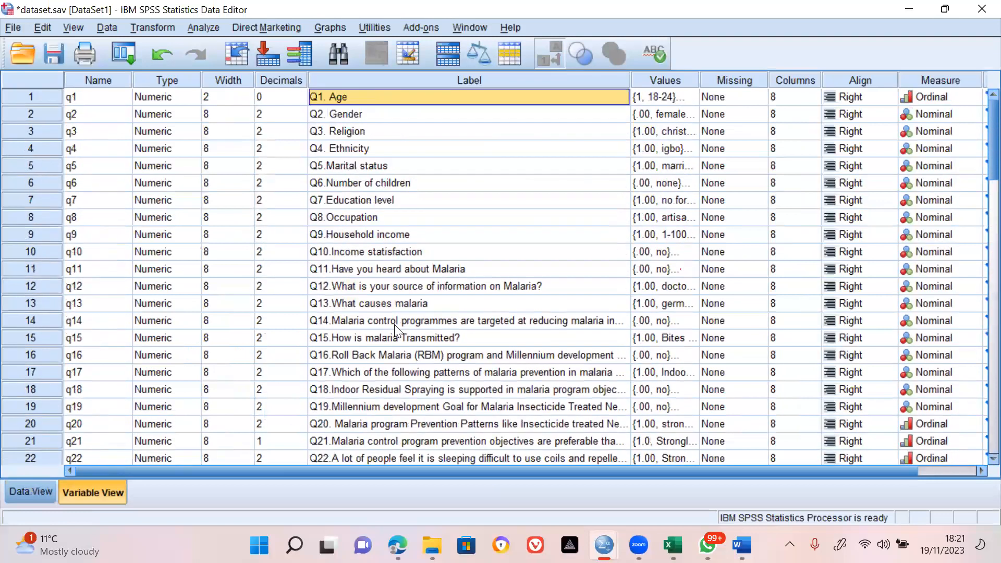
Step: Look through the variable labels from Q1. Age past the demographic and malaria questions to the end of the list
key(Down)
key(Down)
key(Down)
key(Down)
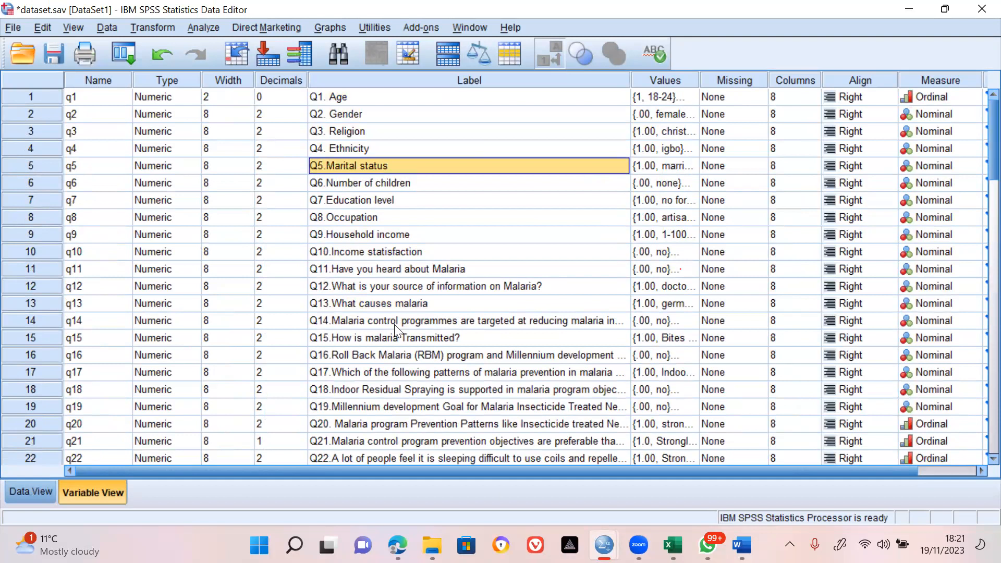
key(Down)
key(Down)
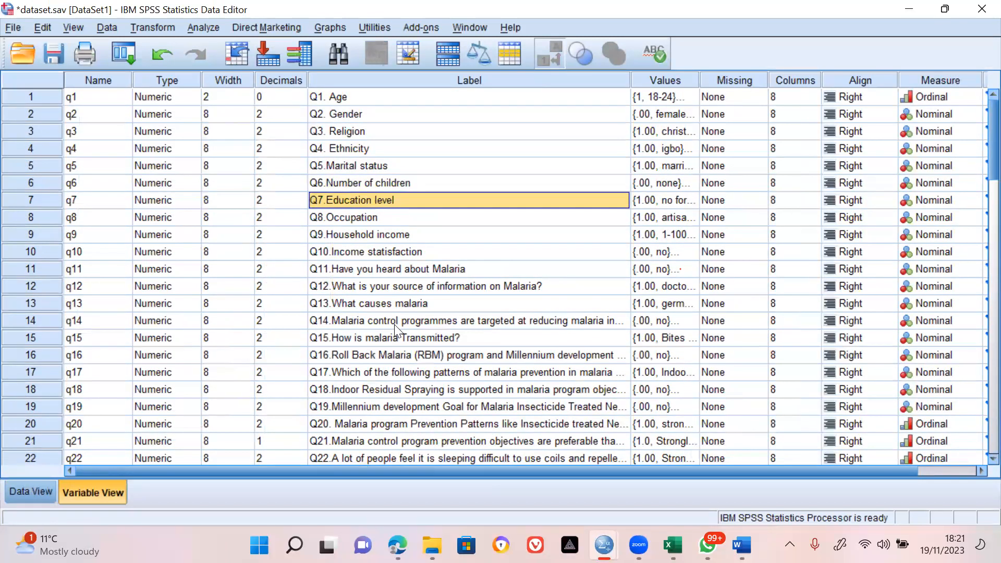
key(Down)
key(Down)
key(Down)
key(Down)
key(Down)
key(Down)
key(Down)
key(Down)
key(Down)
key(Down)
key(Down)
key(Down)
key(Down)
key(Down)
key(Down)
key(Down)
key(Down)
key(Down)
key(Down)
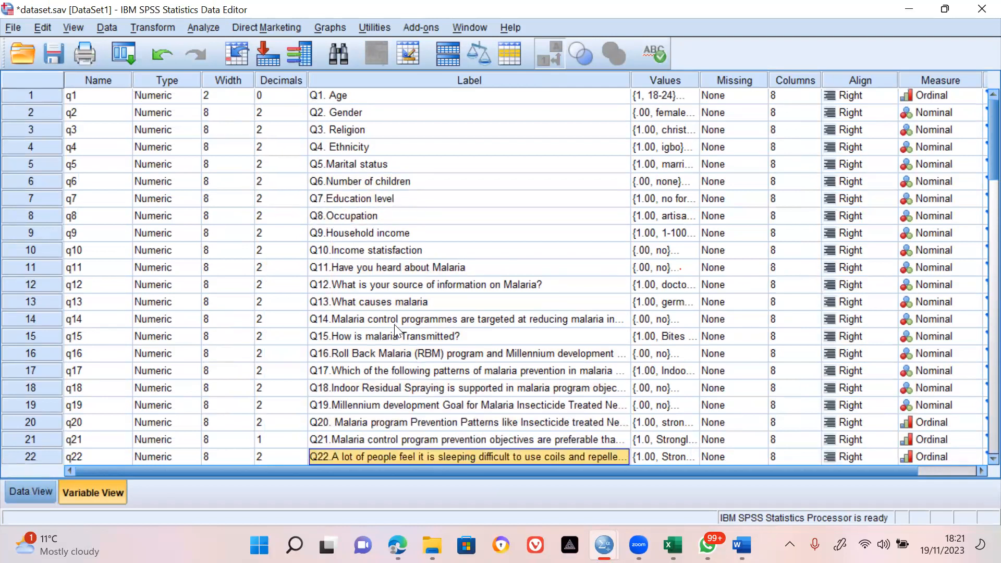
key(Down)
key(Down)
key(Down)
key(Down)
key(Down)
key(Down)
key(Down)
key(Down)
key(Down)
key(Down)
key(Down)
key(Down)
key(Down)
key(Down)
key(Down)
key(Down)
key(Down)
key(Down)
key(Down)
key(Down)
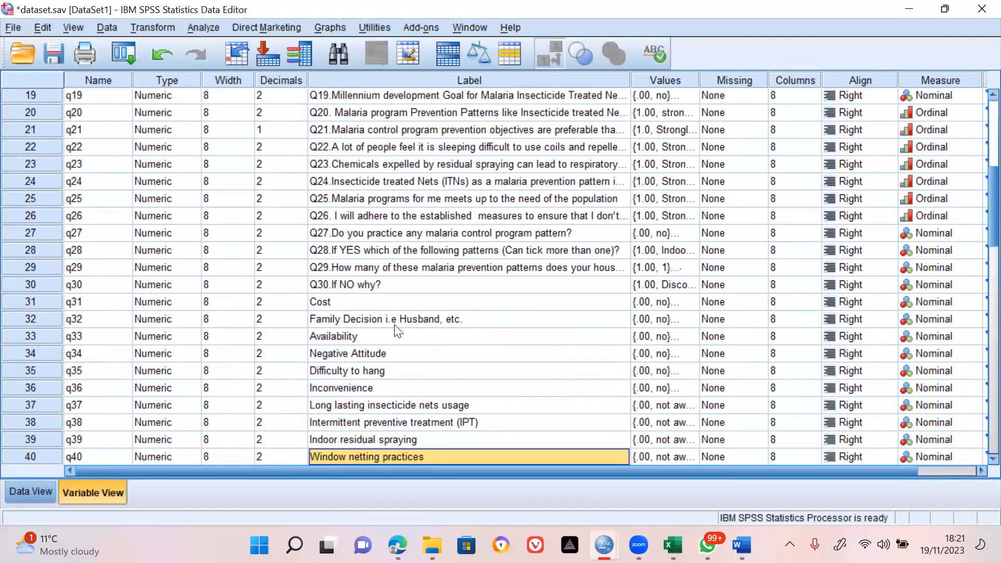
key(Up)
key(Up)
key(Up)
key(Up)
key(Up)
key(Up)
key(Up)
key(Up)
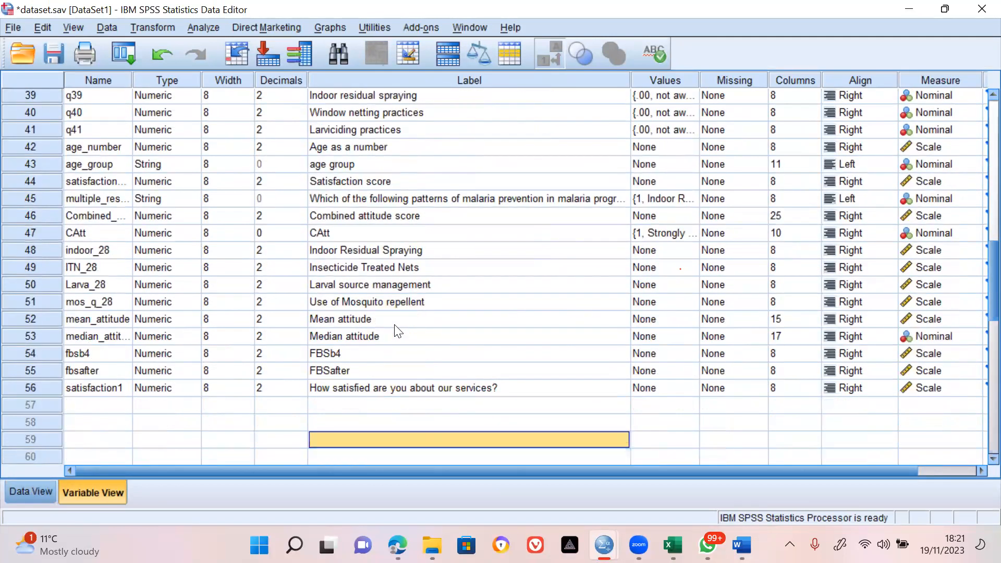
Step: Review the variable labels from the end of the list back to Q27 on practising a malaria control program pattern
key(Down)
key(Up)
key(Up)
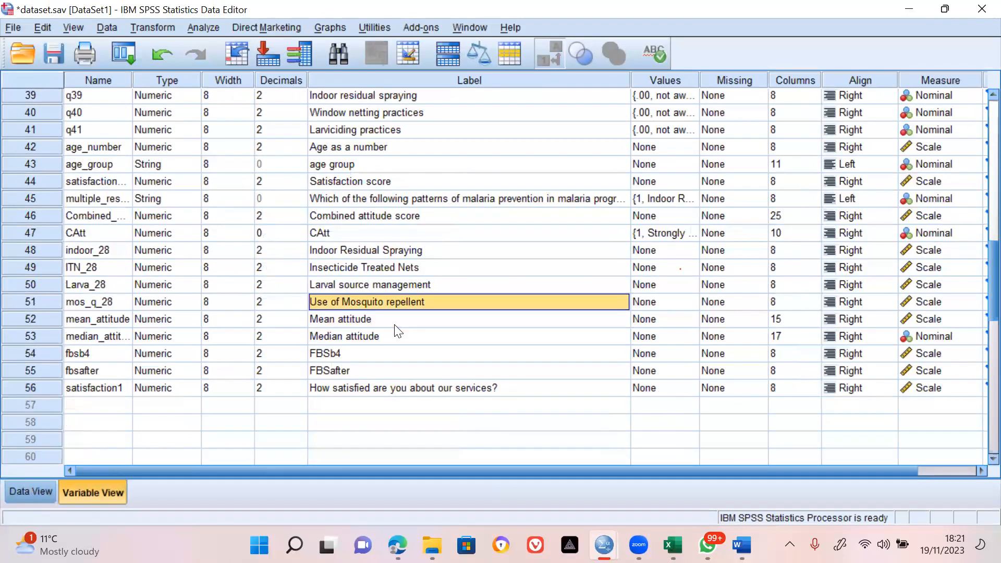
key(Up)
key(Up)
key(Up)
key(Up)
key(Up)
key(Up)
key(Up)
key(Up)
key(Down)
key(Up)
key(Up)
key(Up)
key(Up)
key(Up)
key(Up)
key(Up)
key(Up)
key(Up)
key(Up)
key(Up)
key(Up)
key(Up)
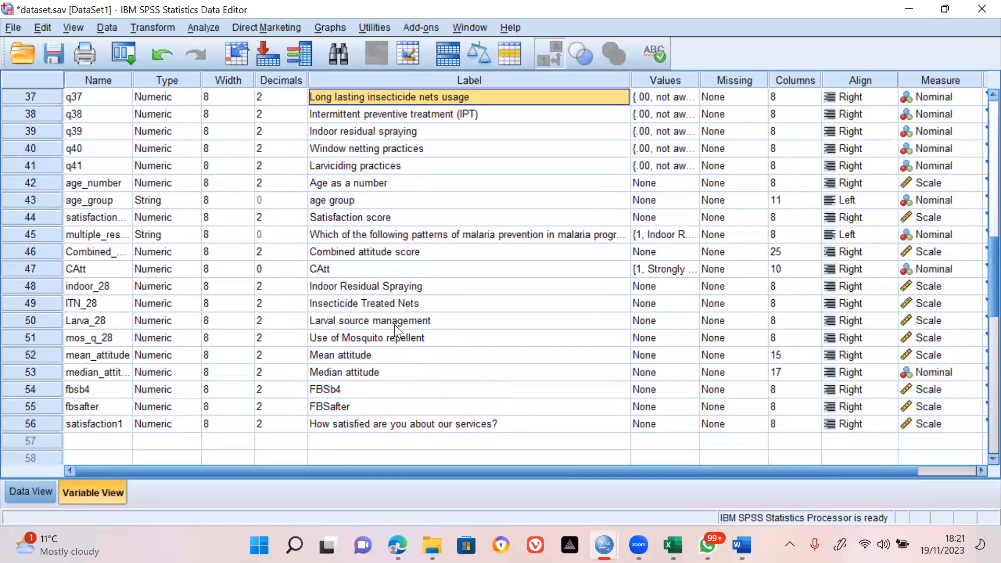
key(Up)
key(Up)
key(Up)
key(Up)
key(Up)
key(Up)
key(Up)
key(Up)
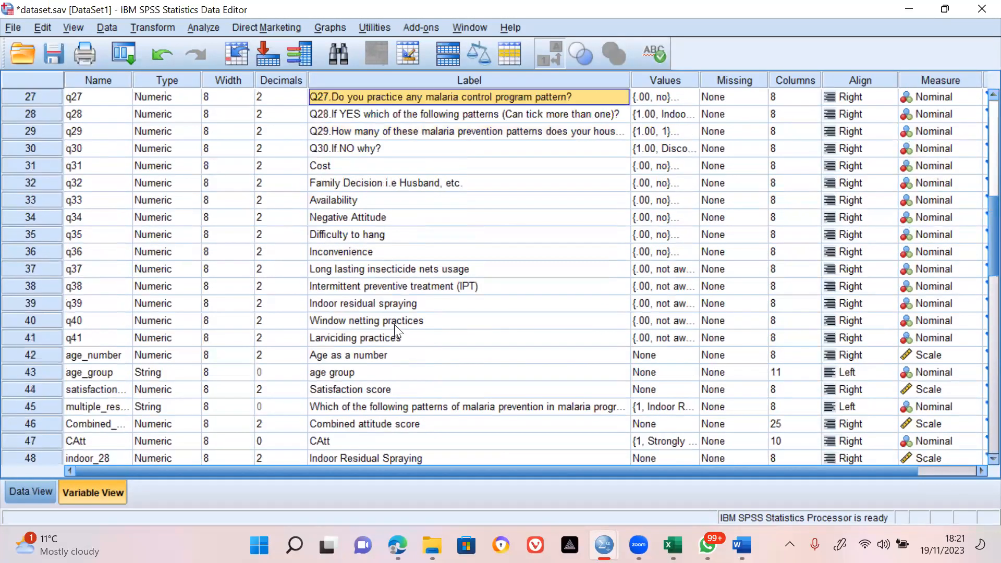
Step: Look through the variable labels from Q27 on malaria control practice to Negative Attitude, and back up to Q12 on malaria information sources
key(Down)
key(Down)
key(Down)
key(Down)
key(Down)
key(Down)
key(Down)
key(Down)
key(Down)
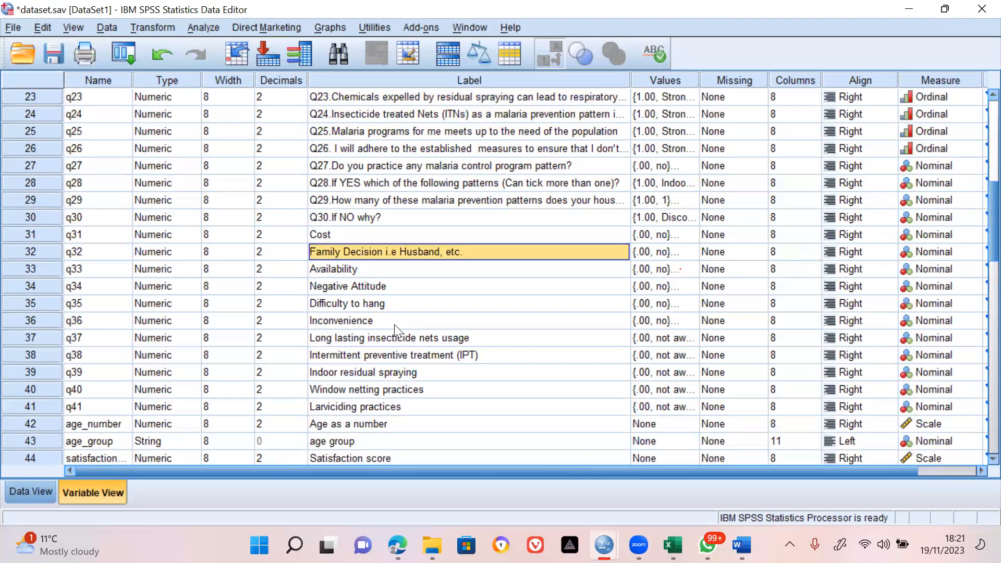
key(Down)
key(Down)
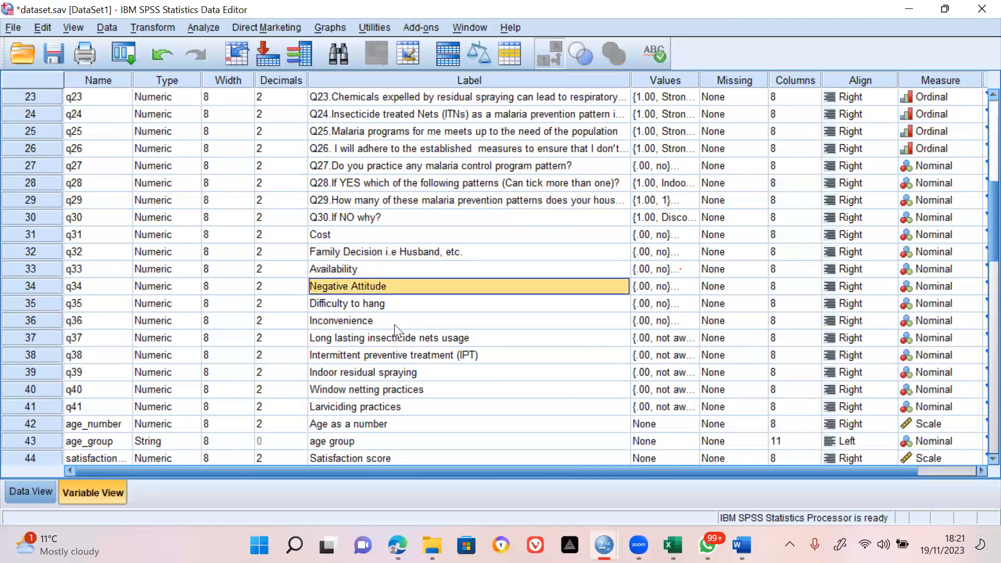
key(Up)
key(Up)
key(Up)
key(Up)
key(Up)
key(Up)
key(Up)
key(Up)
key(Up)
key(Up)
key(Up)
key(Up)
key(Up)
key(Up)
key(Up)
key(Up)
key(Up)
key(Up)
key(Up)
key(Up)
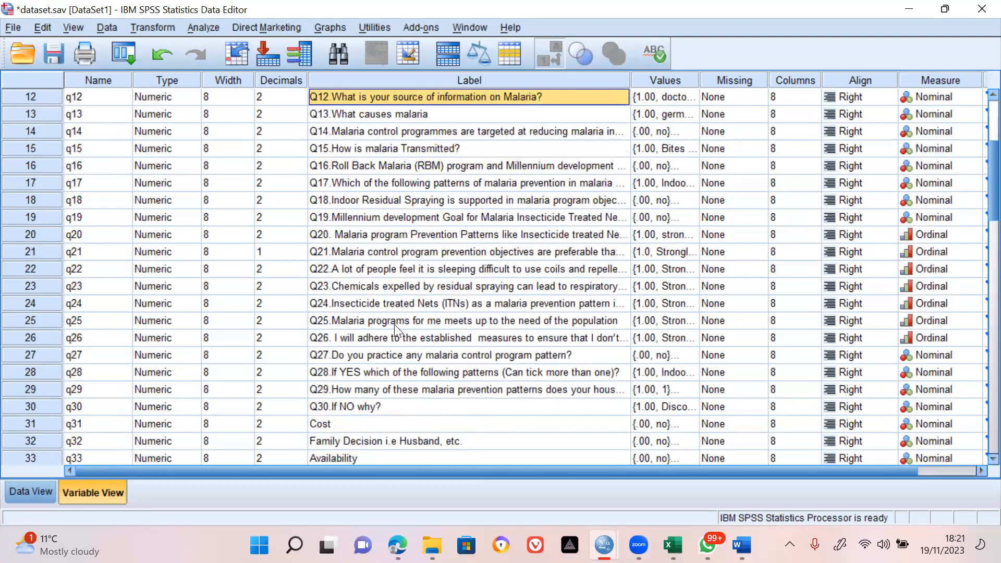
Step: Review the labels of the malaria knowledge questions from Q12 onward and return to Q2. Gender among the demographic variables
key(Down)
key(Down)
key(Down)
key(Down)
key(Down)
key(Down)
key(Down)
key(Down)
key(Down)
key(Down)
key(Up)
key(Up)
key(Up)
key(Up)
key(Up)
key(Up)
key(Up)
key(Up)
key(Up)
key(Up)
key(Up)
key(Up)
key(Up)
key(Up)
key(Up)
key(Up)
key(Up)
key(Up)
key(Up)
key(Up)
key(Up)
key(Down)
key(Down)
key(Down)
key(Down)
key(Down)
key(Down)
key(Down)
key(Down)
key(Down)
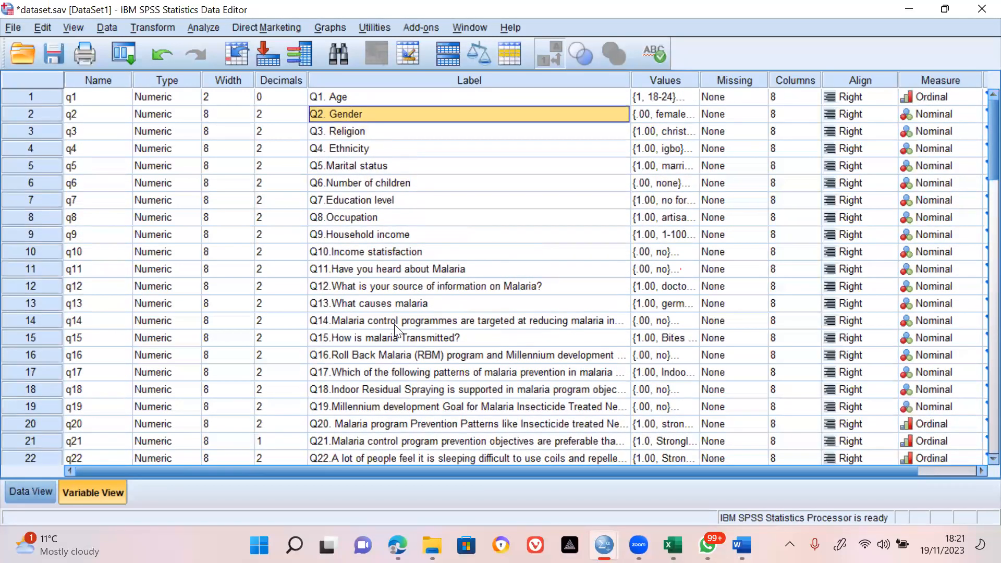
Step: Read down the variable labels from Q2. Gender to How satisfied are you about our services? at the end of the list
key(Down)
key(Down)
key(Down)
key(Down)
key(Down)
key(Down)
key(Down)
key(Down)
key(Down)
key(Down)
key(Down)
key(Down)
key(Down)
key(Down)
key(Down)
key(Down)
key(Down)
key(Down)
key(Down)
key(Down)
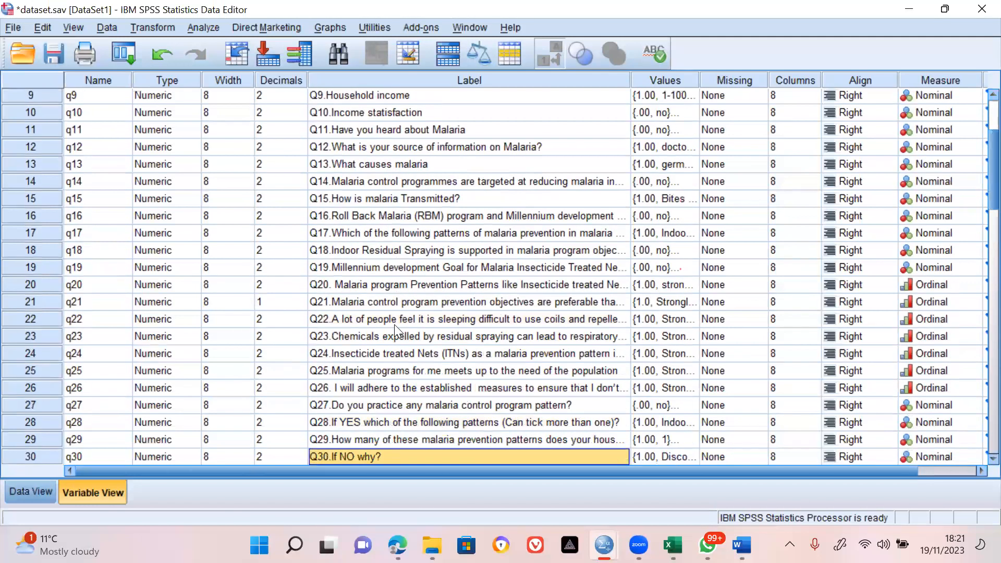
key(Down)
key(Down)
key(Down)
key(Down)
key(Down)
key(Down)
key(Down)
key(Down)
key(Down)
key(Down)
key(Down)
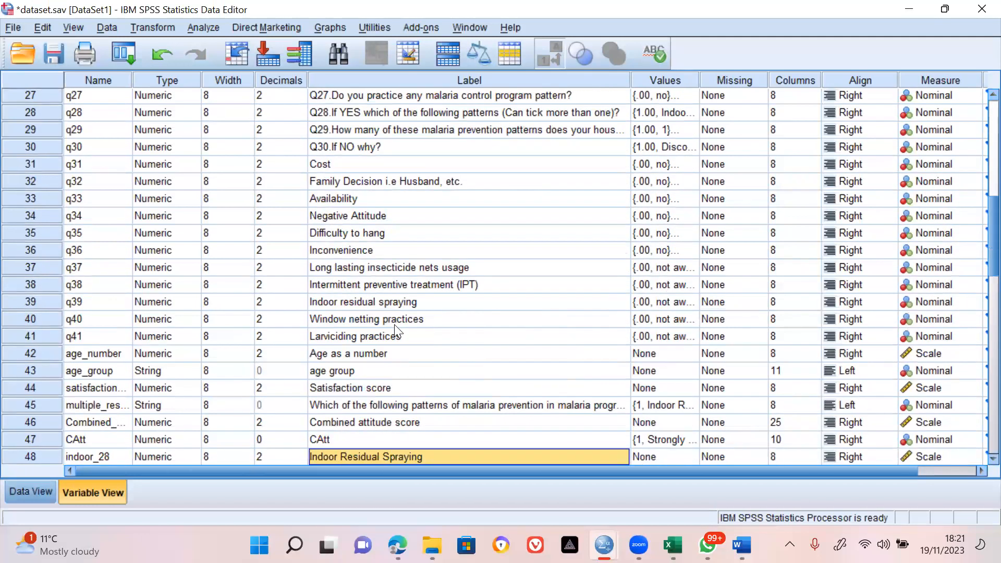
key(Down)
key(Down)
key(Down)
key(Down)
key(Down)
key(Down)
key(Down)
key(Down)
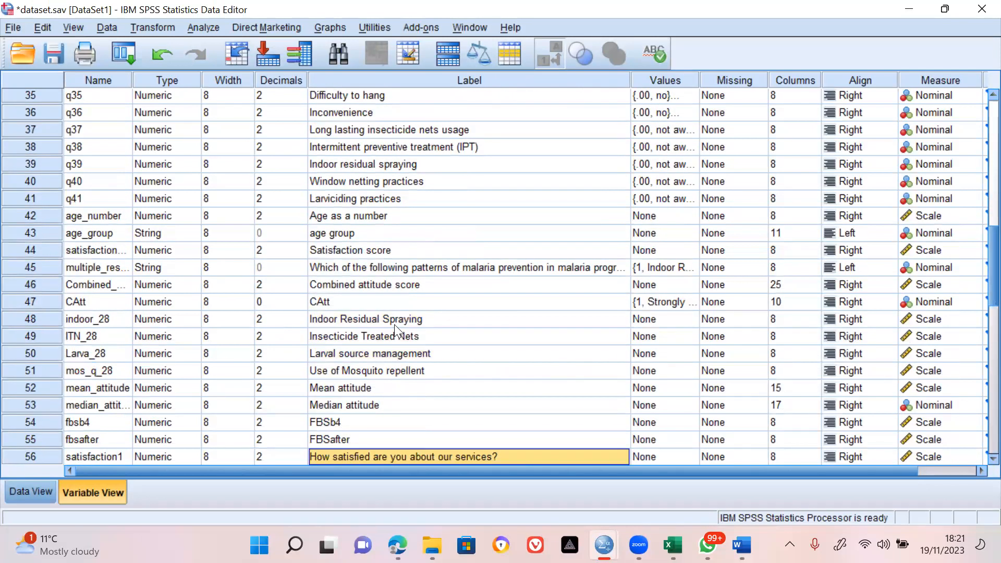
key(Down)
key(Down)
key(Down)
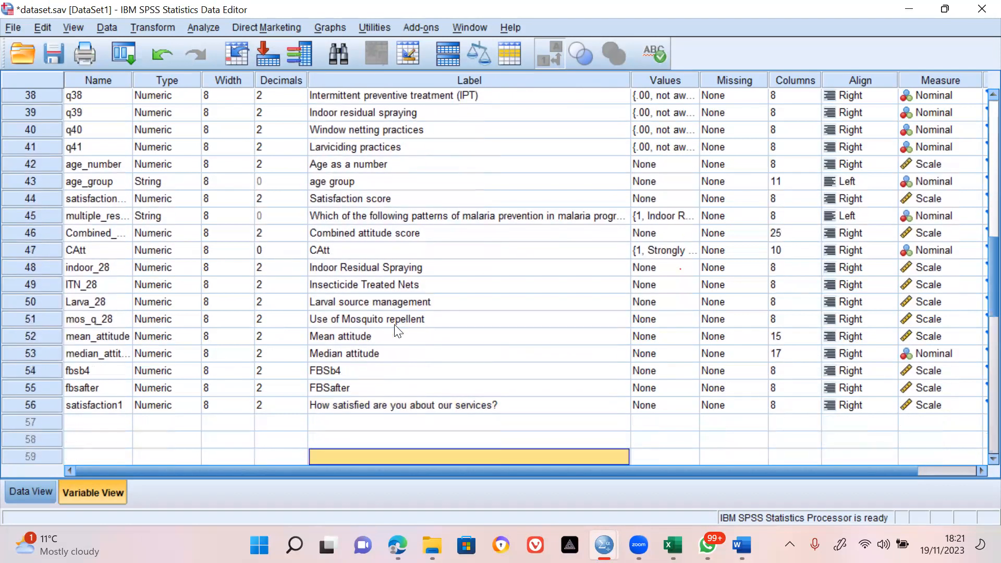
Step: Go back through the labels from the end of the variable list to Q22 on coils and repellents, examining the attitude questions
key(Up)
key(Up)
key(Up)
key(Up)
key(Up)
key(Up)
key(Up)
key(Up)
key(Up)
key(Up)
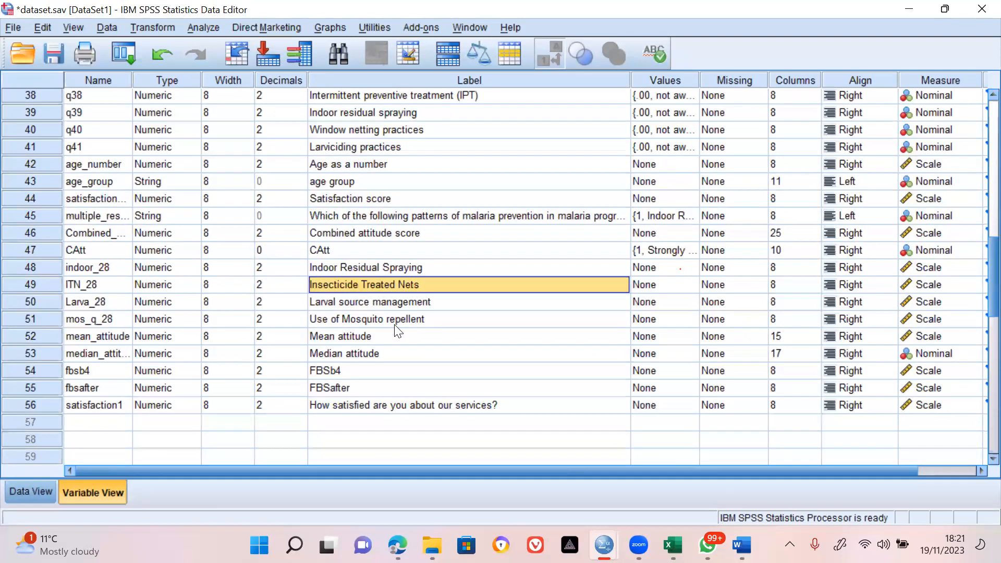
key(Up)
key(Up)
key(Up)
key(Up)
key(Up)
key(Up)
key(Up)
key(Up)
key(Up)
key(Up)
key(Up)
key(Up)
key(Up)
key(Up)
key(Up)
key(Up)
key(Up)
key(Up)
key(Up)
key(Up)
key(Up)
key(Up)
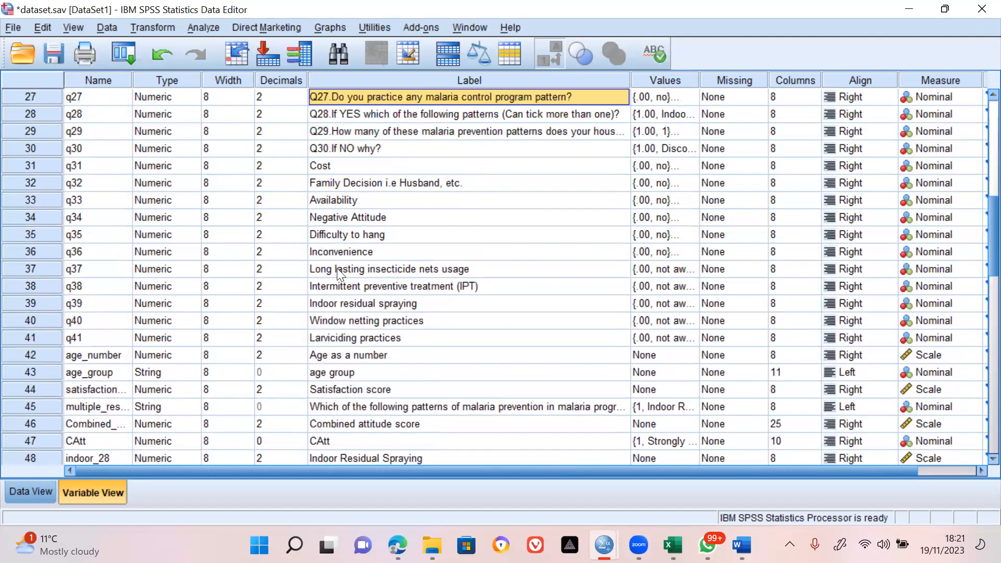
key(Up)
key(Up)
key(Up)
key(Up)
key(Up)
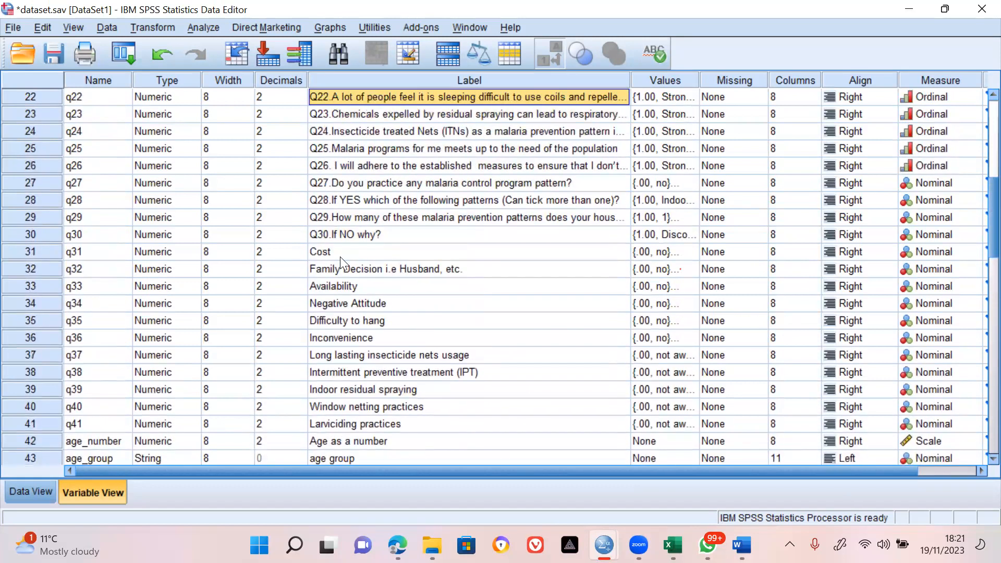
Step: Switch to the SAMPLE_QUESTIONNAIRE document in Word and highlight the first line of the agree/disagree instruction above items 20 to 26
click(742, 545)
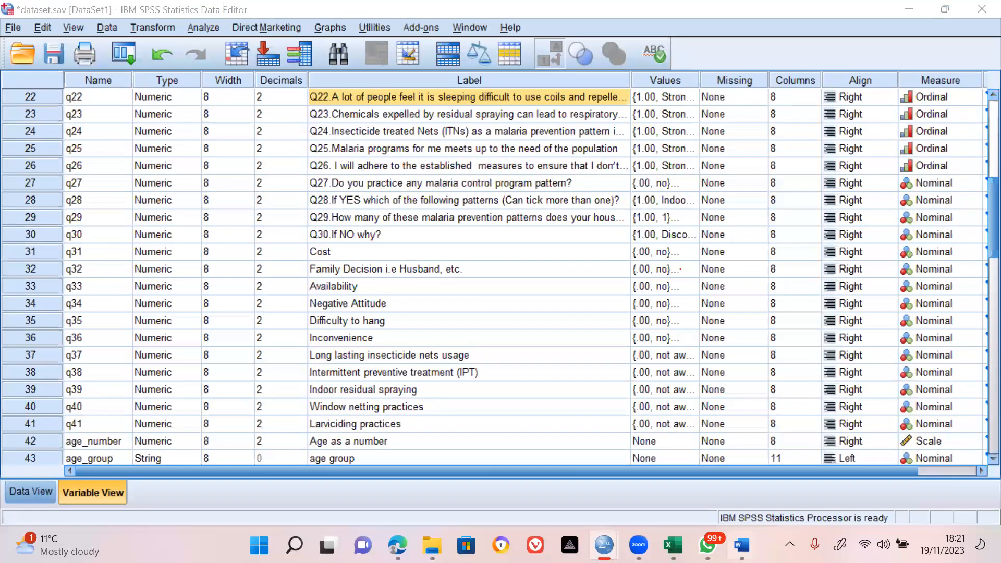
key(Left)
key(Left)
key(Left)
key(Left)
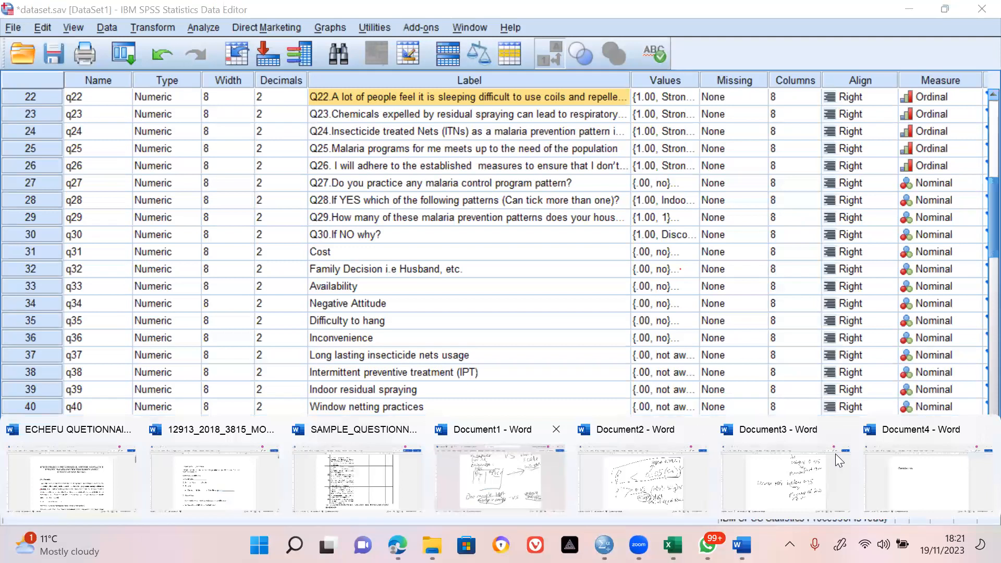
key(Return)
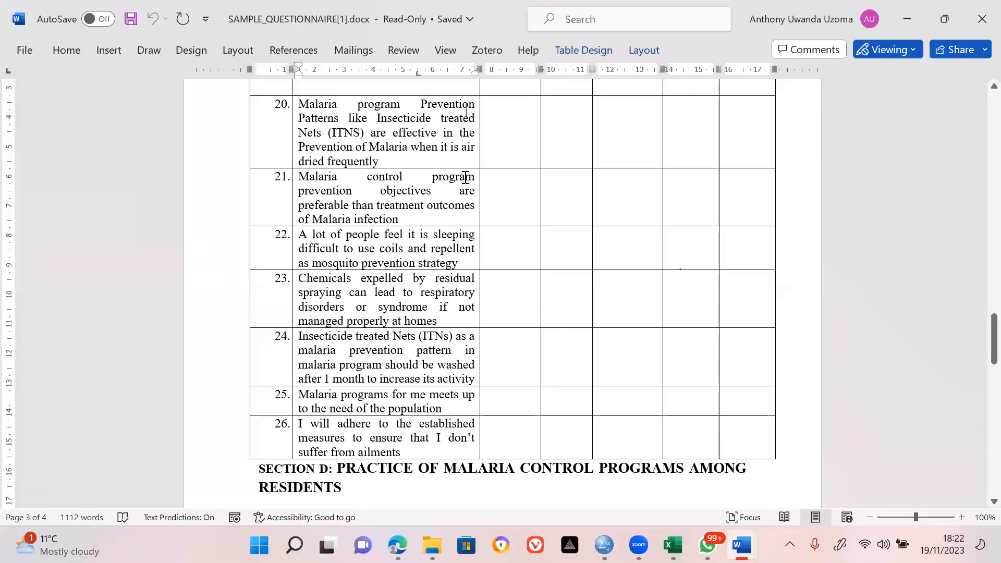
scroll(466, 178, up, 8)
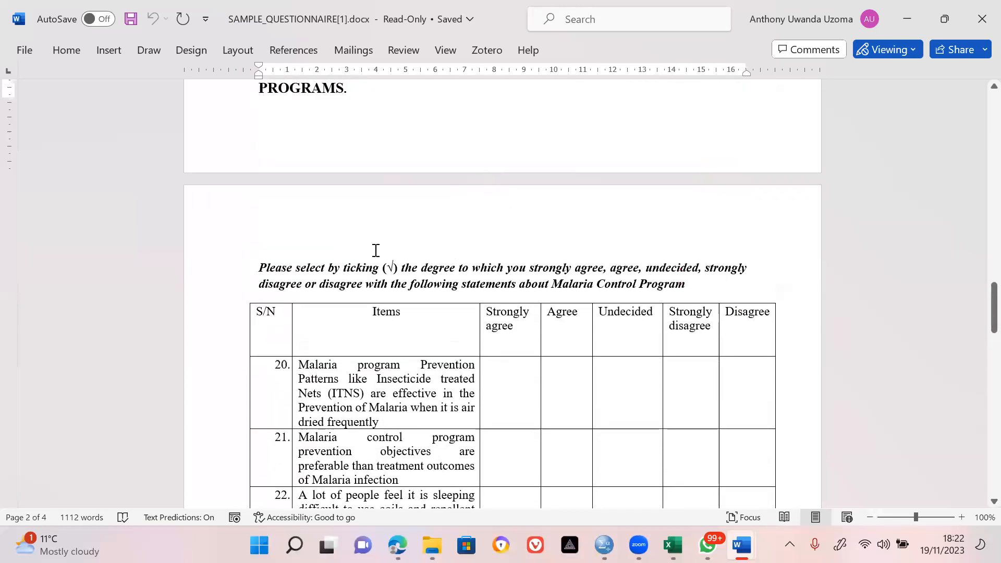
click(250, 272)
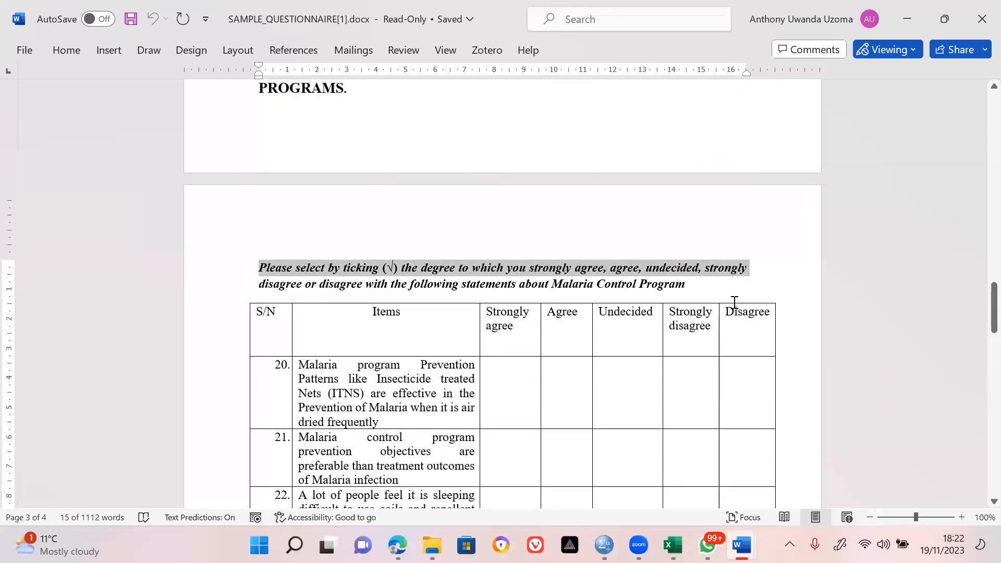
click(700, 289)
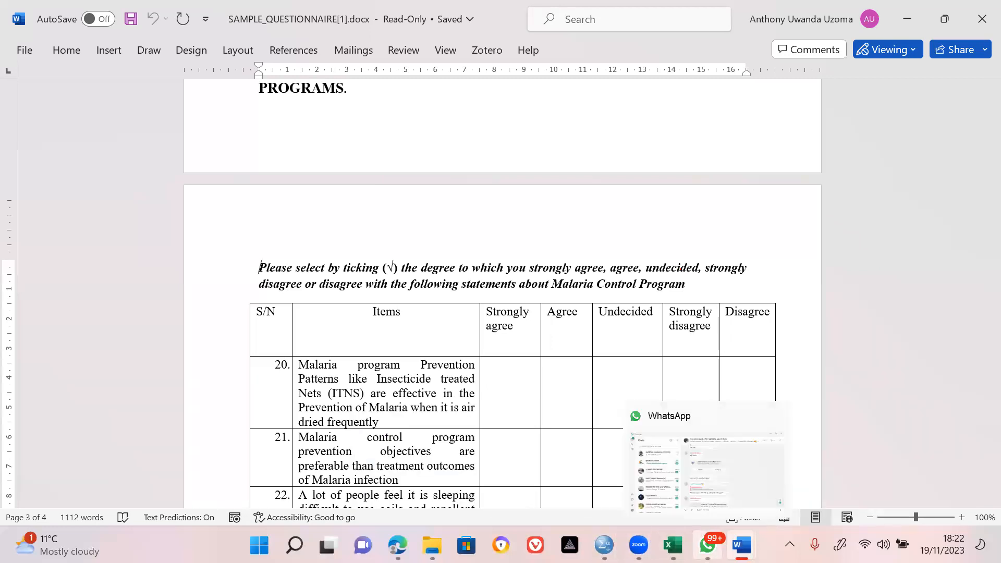
Step: Switch to Document4 in Word and replace the Gender vs line with Education level vs attitude
click(742, 545)
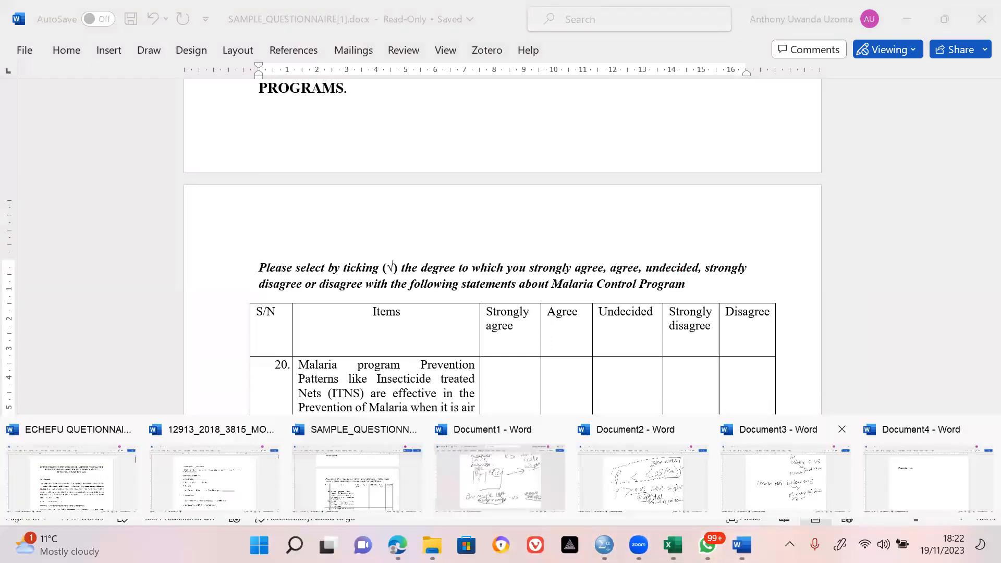
click(929, 477)
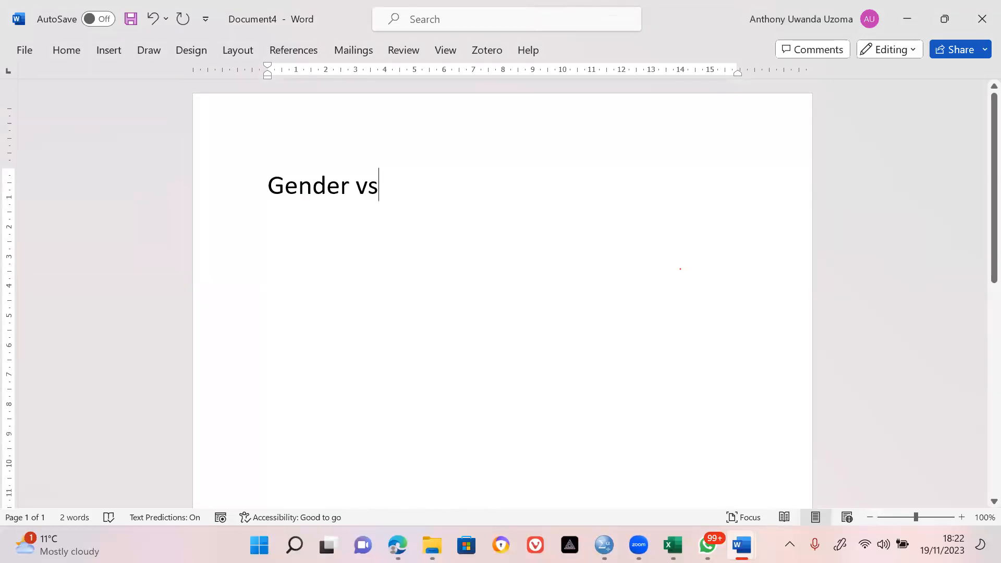
key(BackSpace)
key(BackSpace)
key(BackSpace)
key(BackSpace)
key(BackSpace)
key(BackSpace)
key(BackSpace)
key(BackSpace)
key(BackSpace)
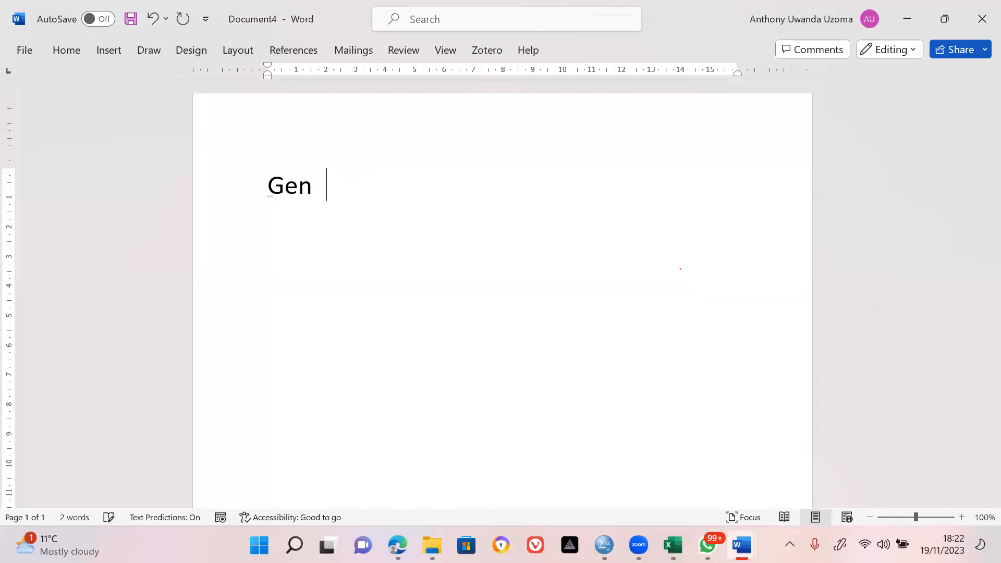
text(educat)
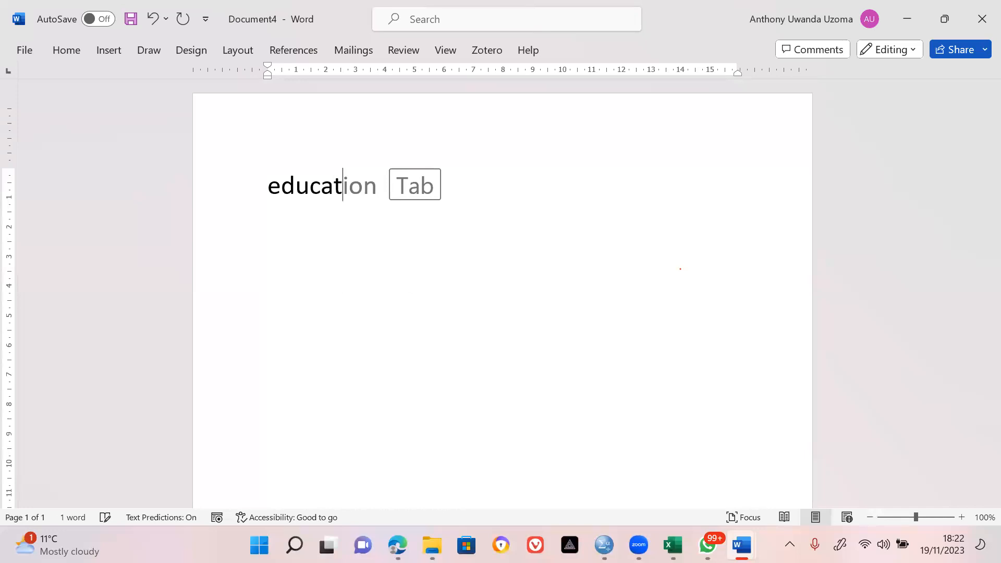
text(ion leve)
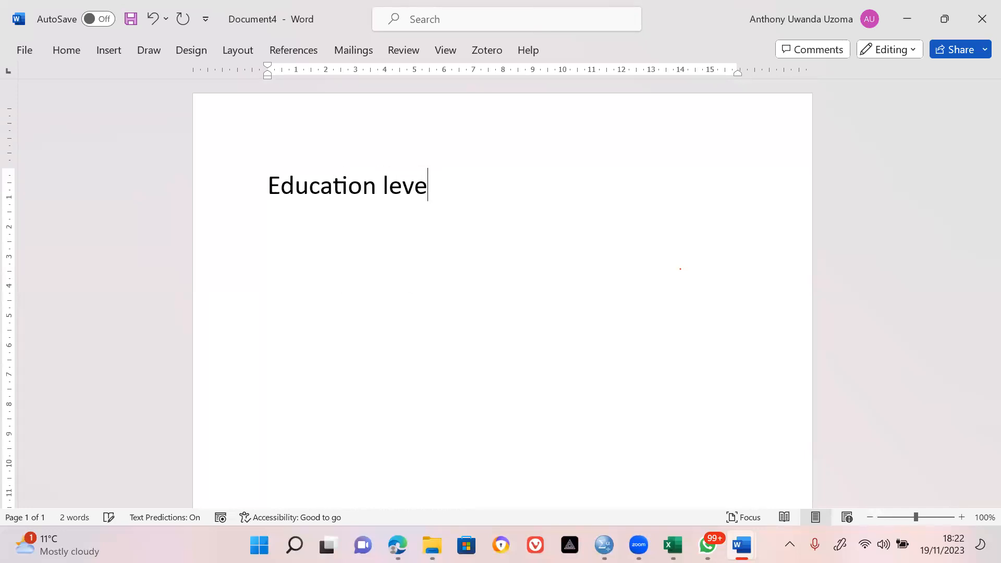
text(l vs attitu)
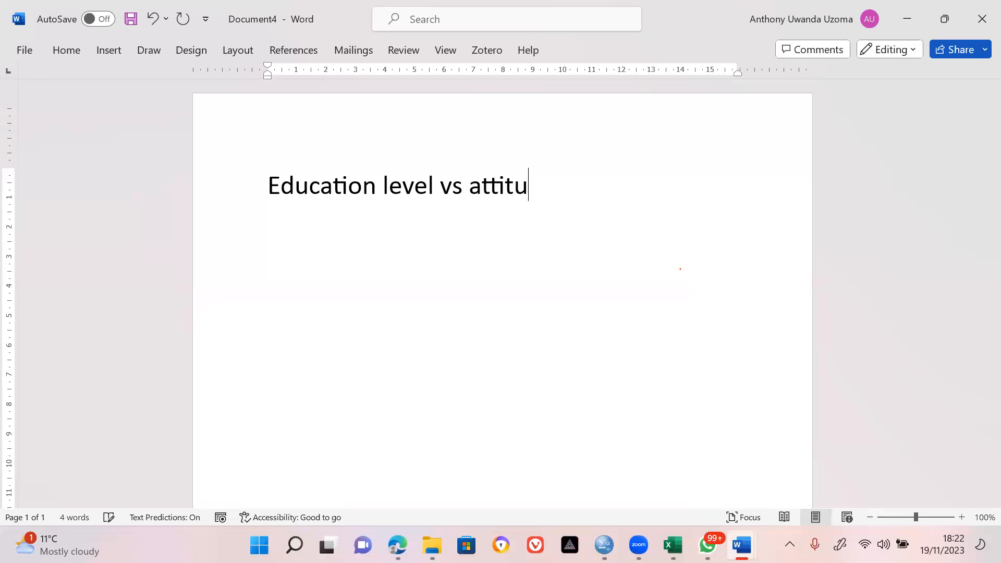
text(de score)
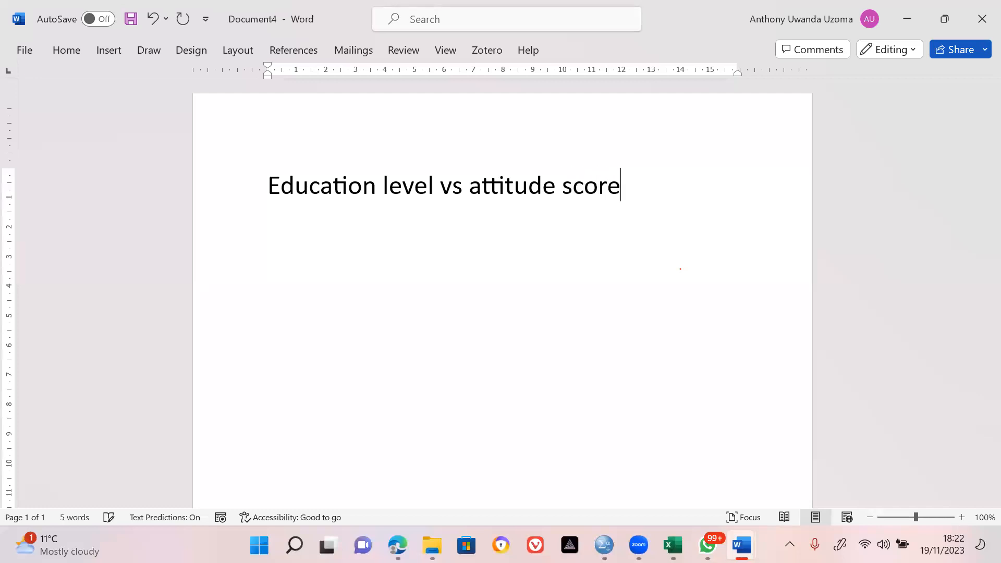
key(BackSpace)
key(BackSpace)
key(BackSpace)
key(BackSpace)
key(BackSpace)
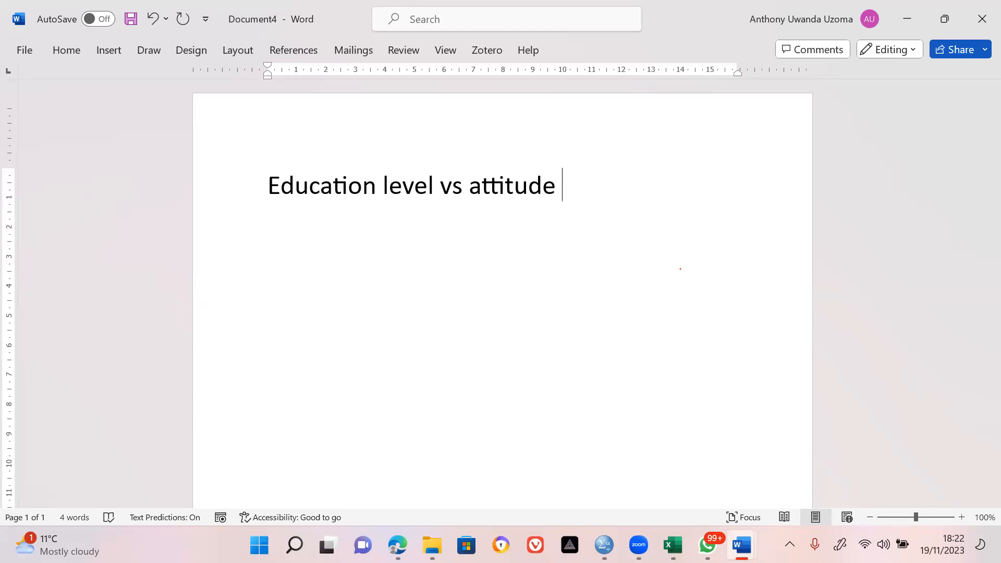
Step: Highlight Education level and attitude in turn to point out the two variables being compared
double_click(265, 174)
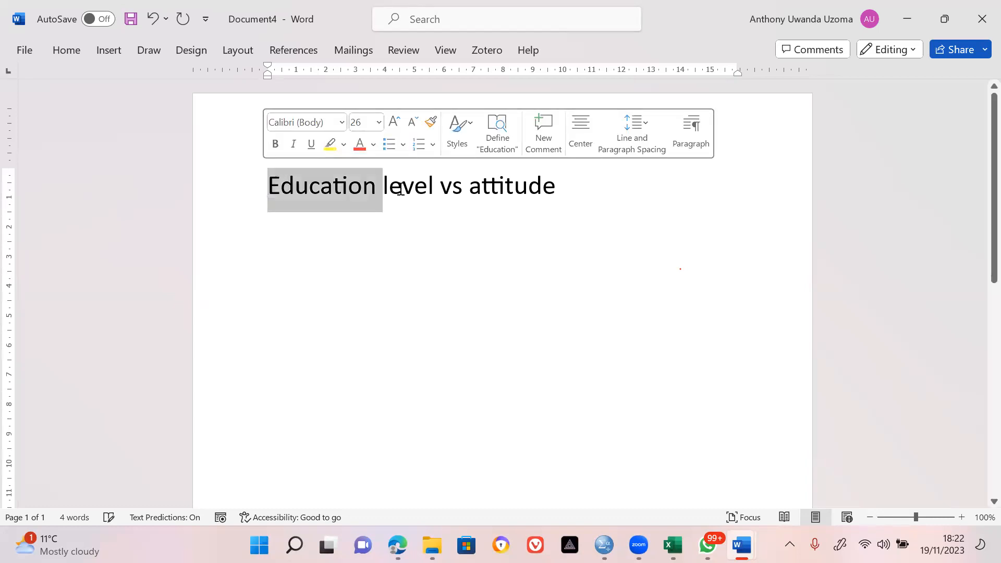
shift+click(438, 191)
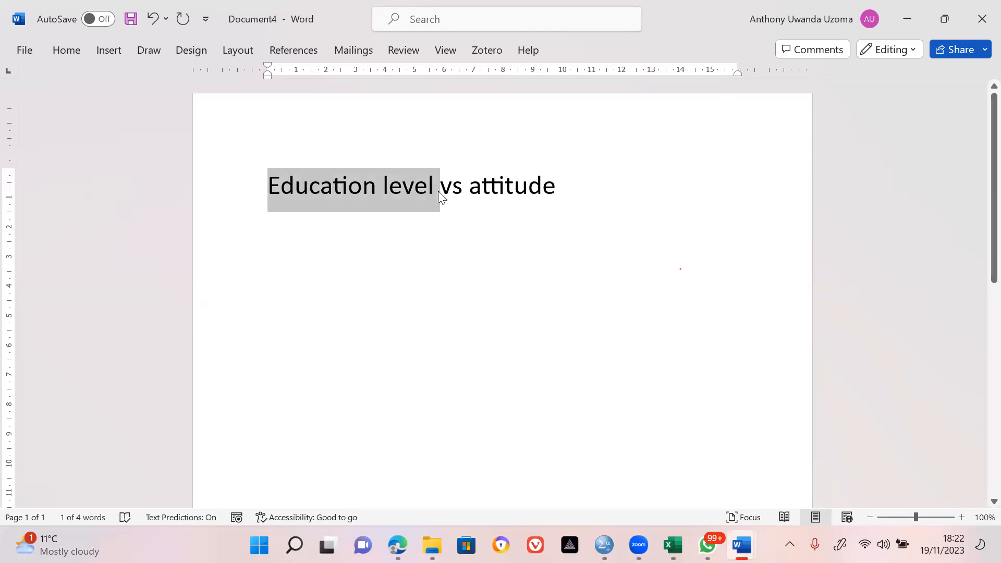
click(490, 185)
drag(490, 185, 592, 187)
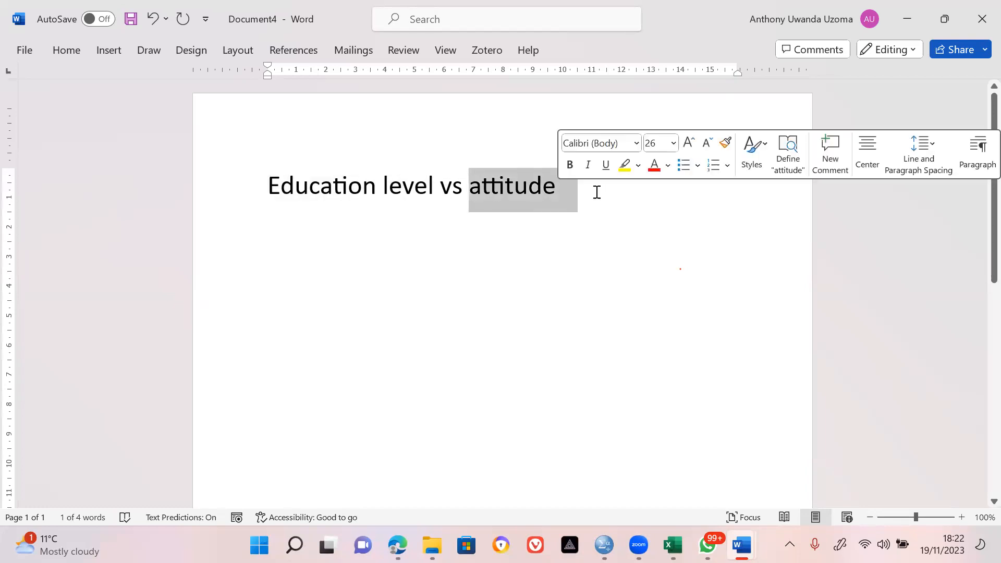
click(598, 192)
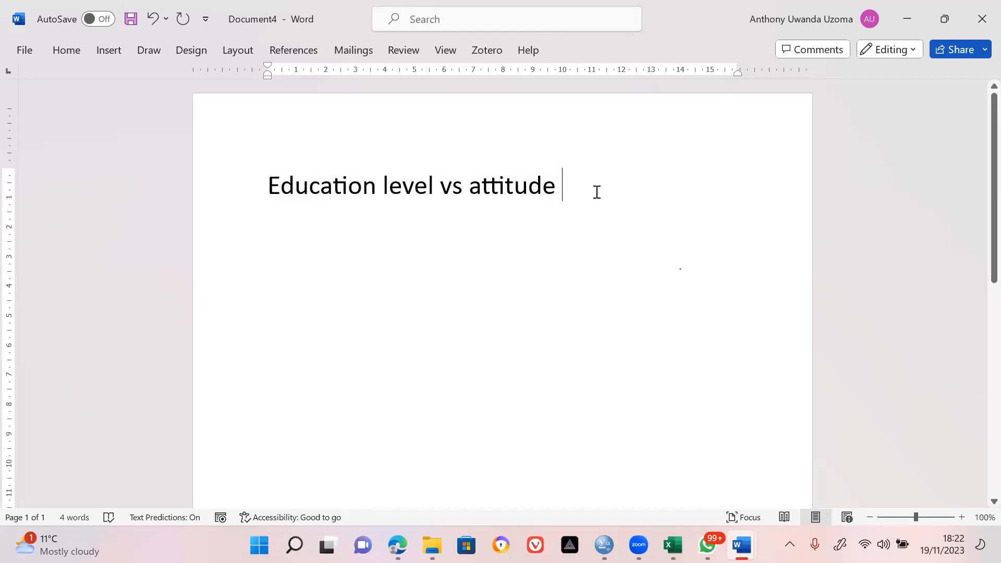
Step: Extend the line with "to malaria programs" after the word attitude
text(to malair)
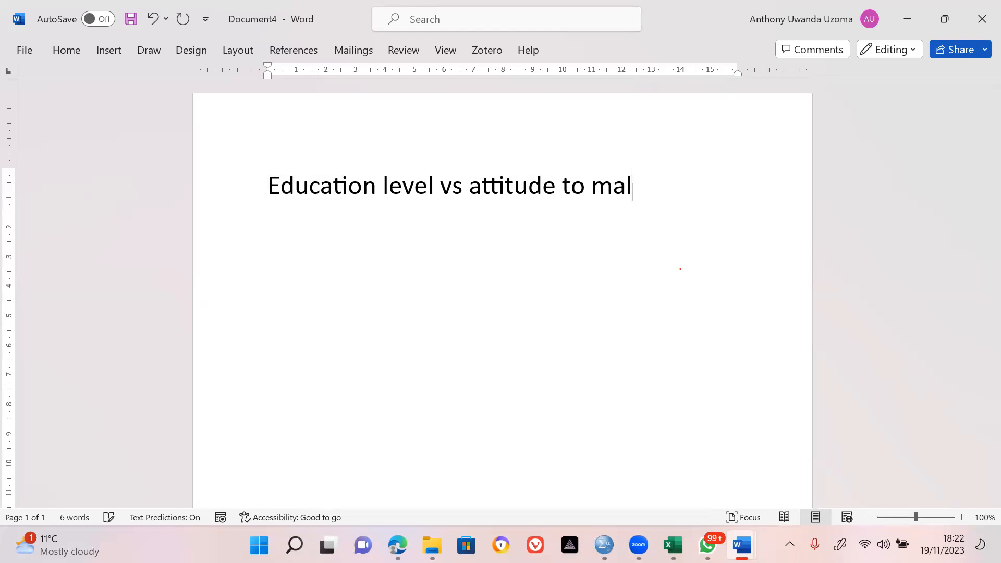
key(BackSpace)
text(aira)
key(BackSpace)
key(BackSpace)
key(BackSpace)
text(ria programs)
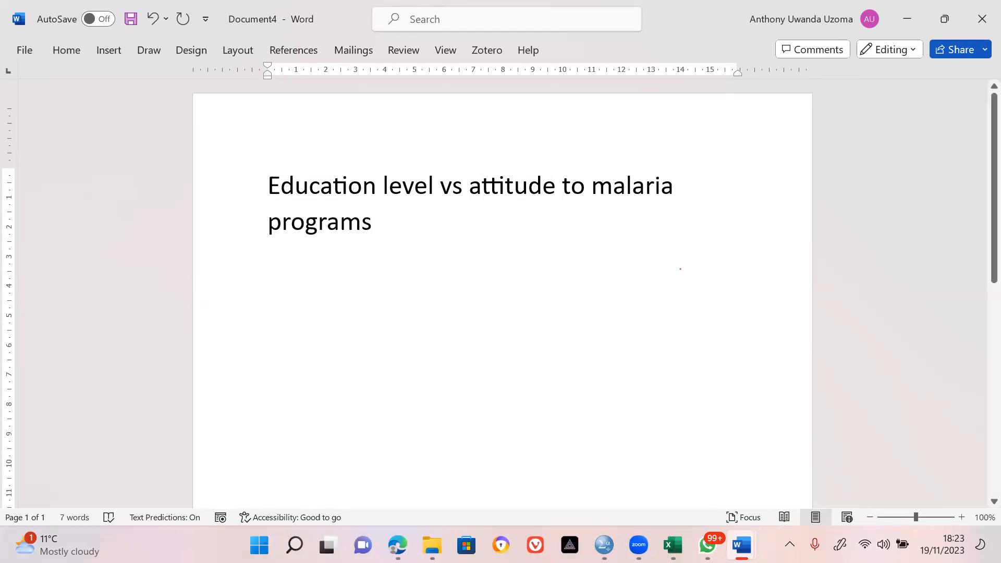
Step: Switch to the SPSS dataset's case data and locate the mean_attitude and median_attitude variables
click(604, 545)
click(604, 464)
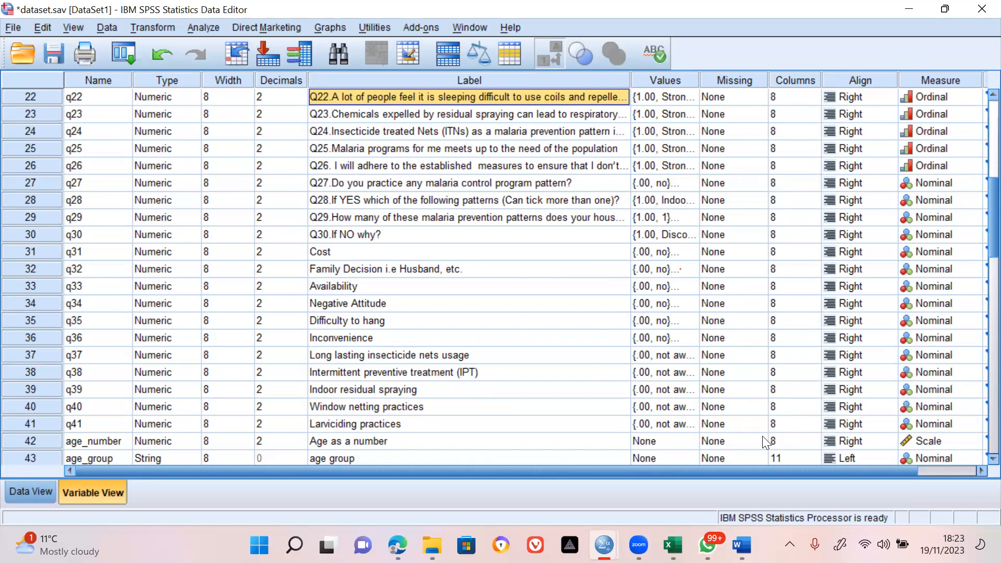
scroll(765, 442, right, 2)
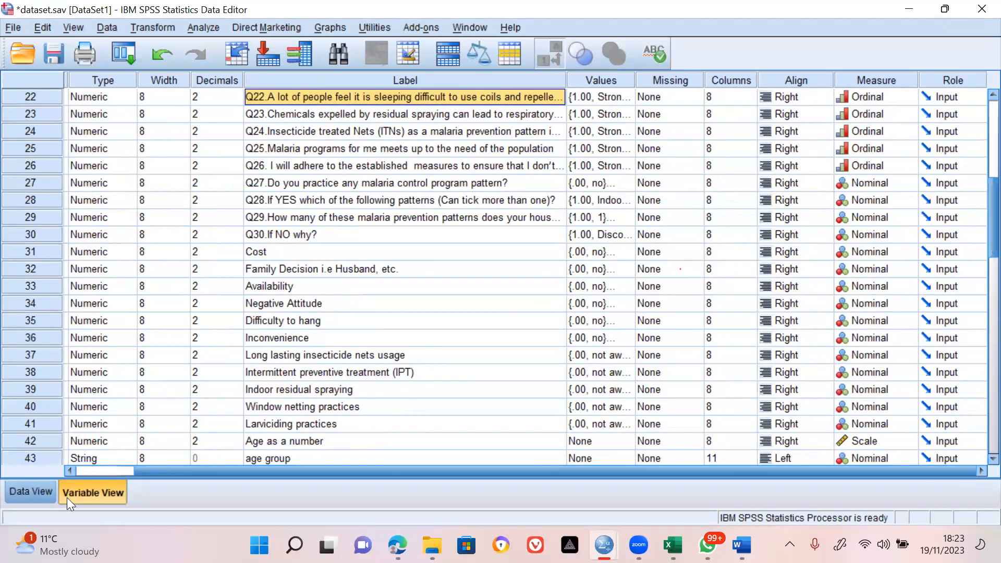
click(47, 492)
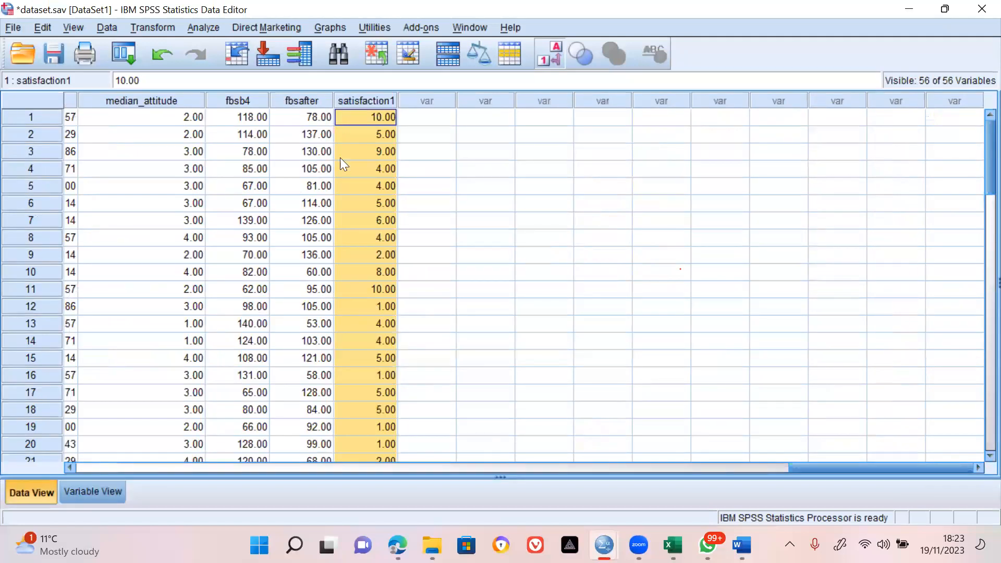
click(178, 100)
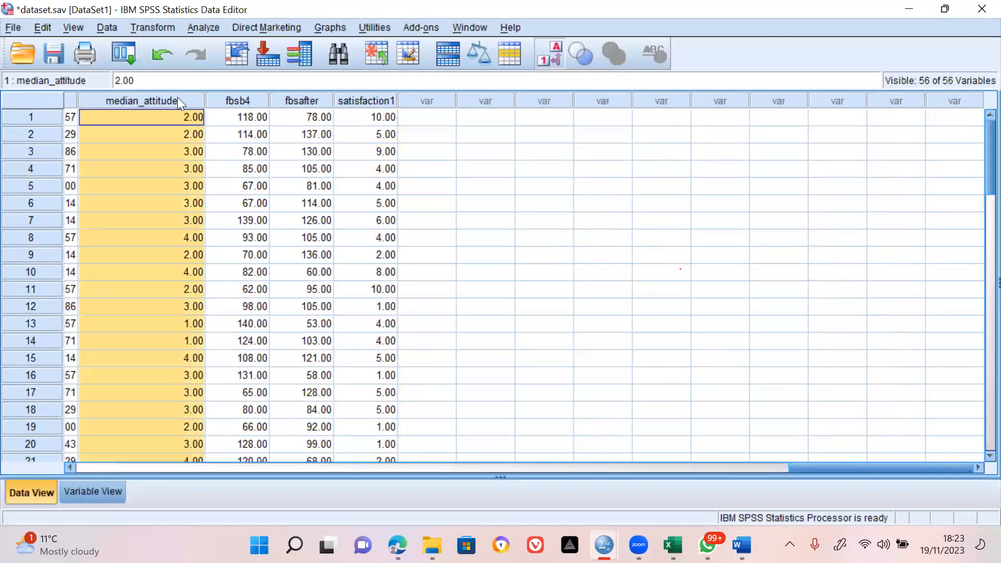
key(Left)
key(Right)
key(Left)
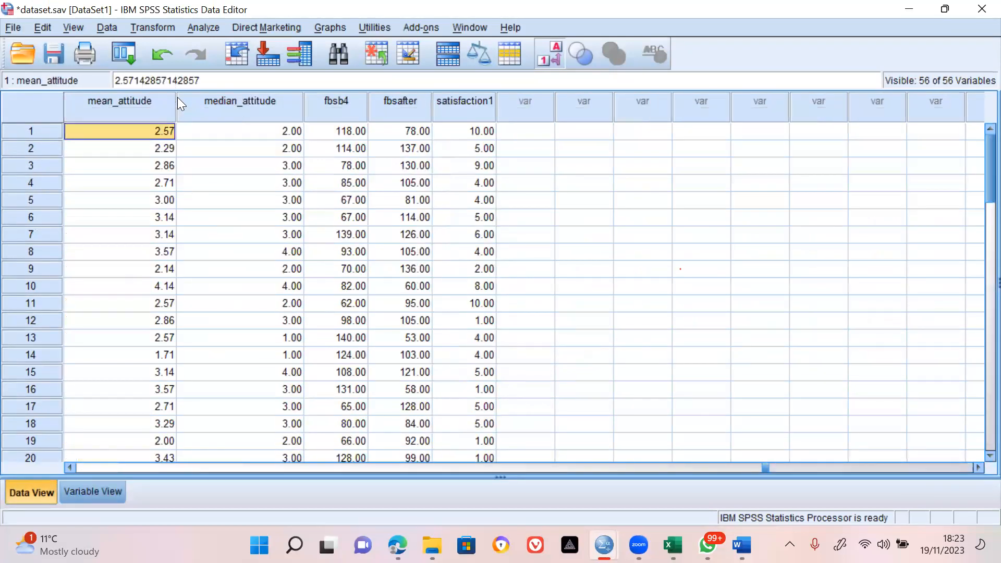
key(Left)
key(Right)
key(Right)
key(Down)
key(Up)
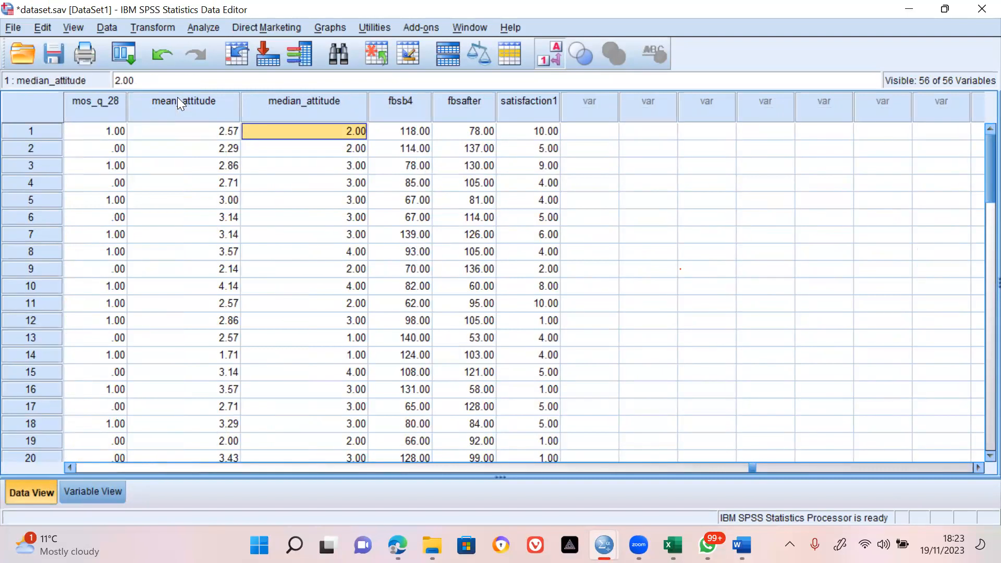
Step: Read down the mean_attitude values to case 26 and back to case 1, then select the whole variable
key(Left)
key(Down)
key(Down)
key(Down)
key(Down)
key(Down)
key(Down)
key(Down)
key(Down)
key(Down)
key(Down)
key(Down)
key(Down)
key(Down)
key(Down)
key(Down)
key(Down)
key(Down)
key(Down)
key(Down)
key(Down)
key(Down)
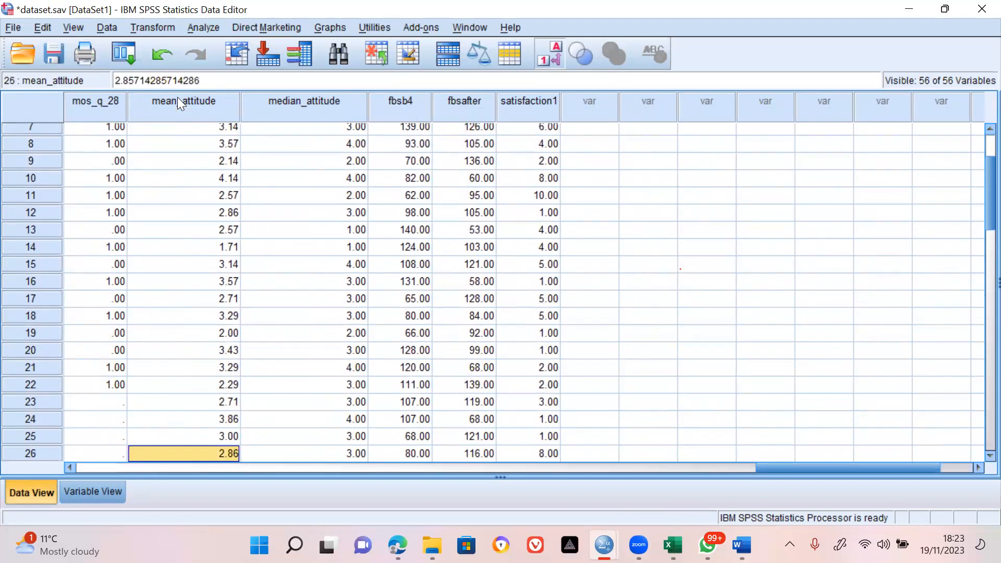
key(Up)
key(Up)
key(Up)
key(Up)
key(Up)
key(Up)
key(Up)
key(Up)
key(Up)
key(Up)
key(Up)
key(Up)
key(Up)
key(Up)
key(Up)
key(Up)
key(Up)
key(Up)
key(Up)
key(Up)
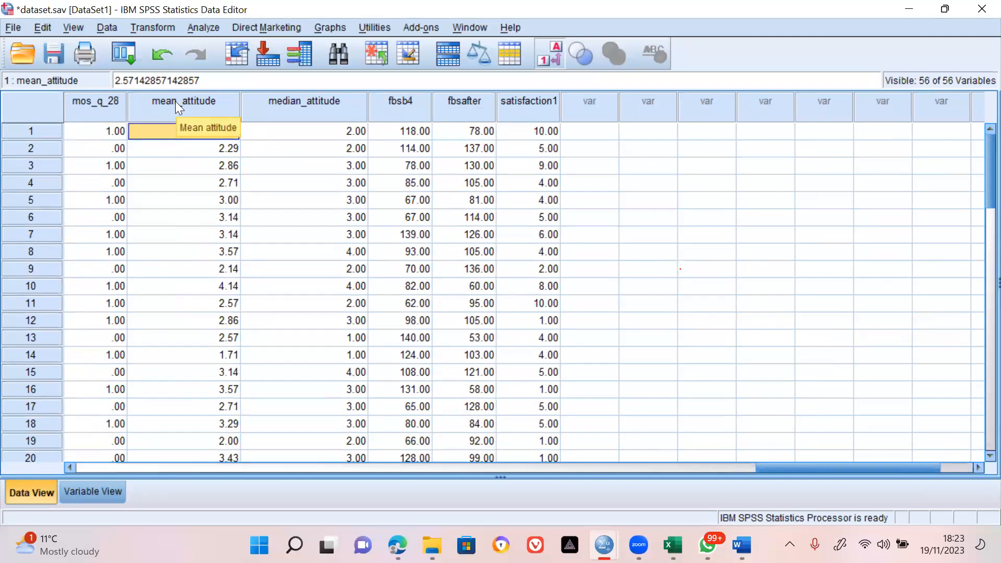
click(175, 101)
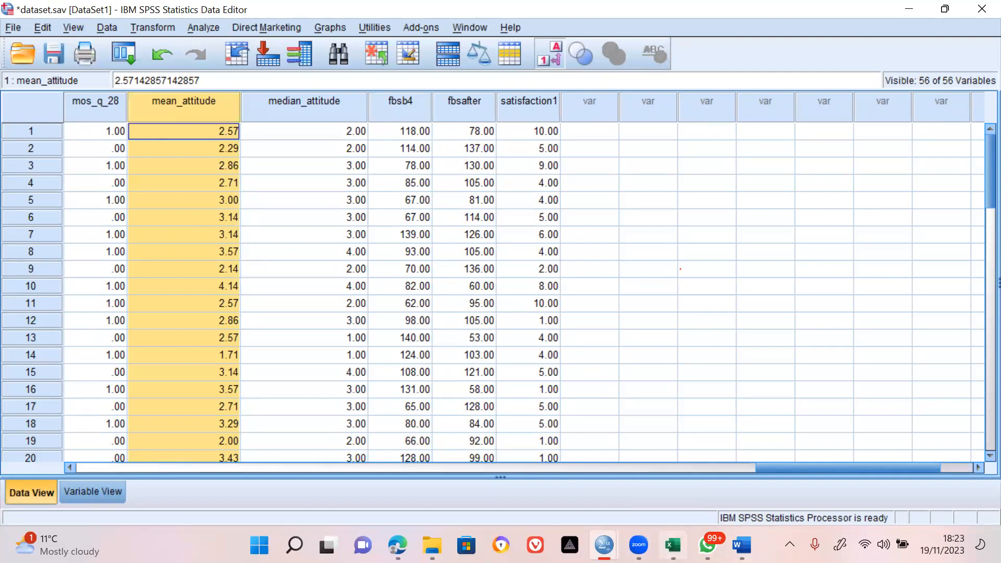
Step: Switch to the likert sheet of spss.xlsx in Excel and examine the weighted average decision note below the table
click(673, 545)
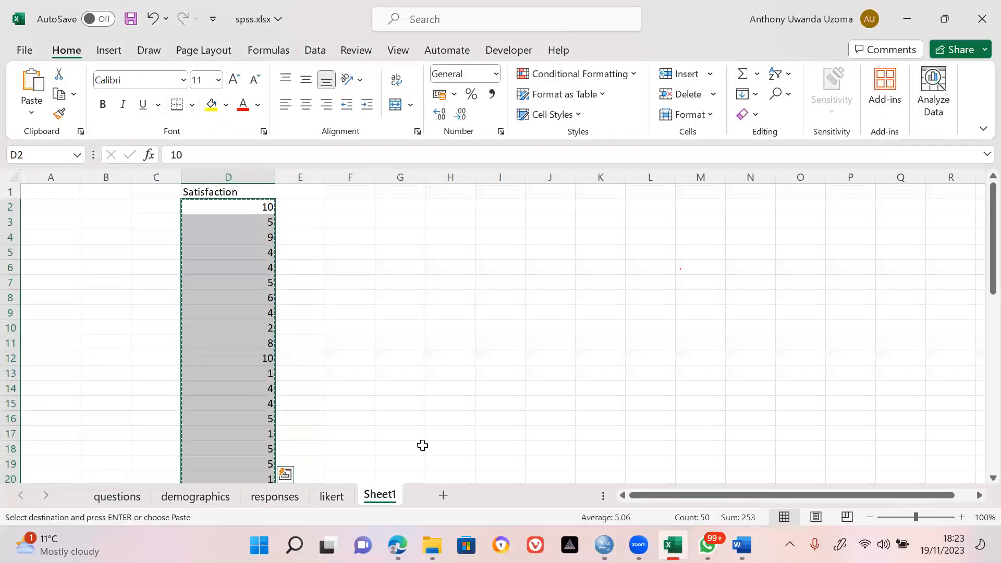
click(605, 545)
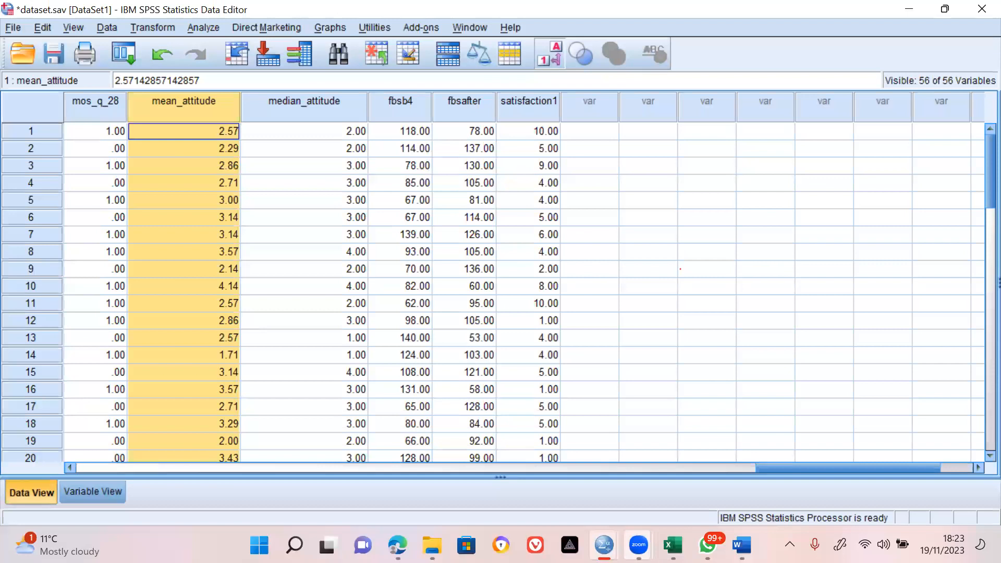
mouse_move(638, 545)
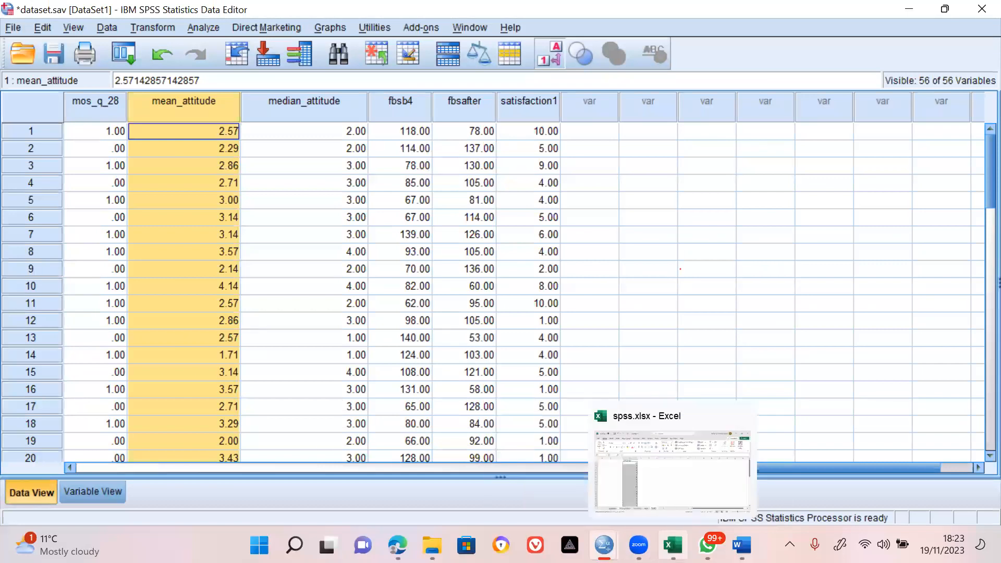
click(673, 545)
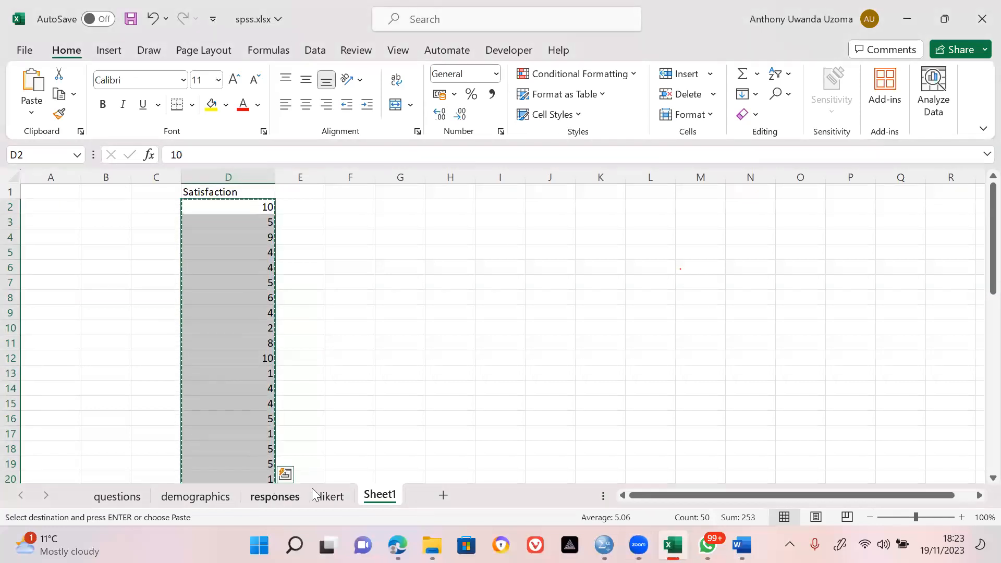
click(345, 495)
click(207, 377)
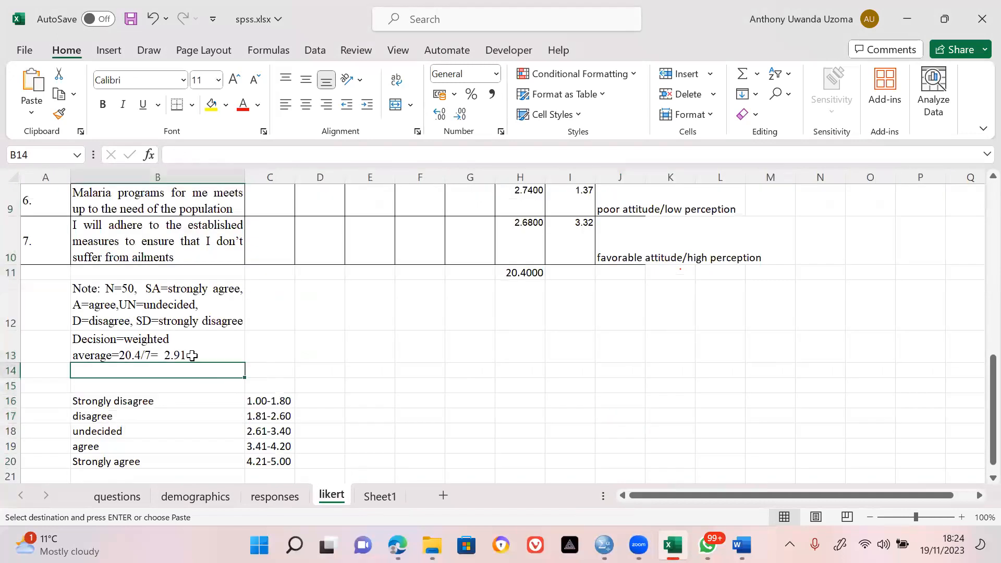
click(192, 356)
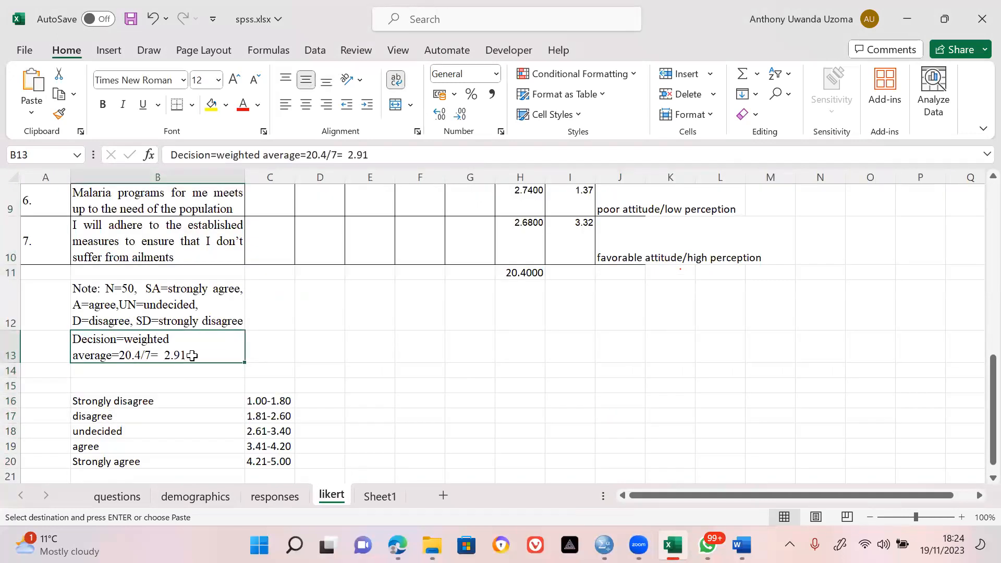
scroll(192, 355, up, 3)
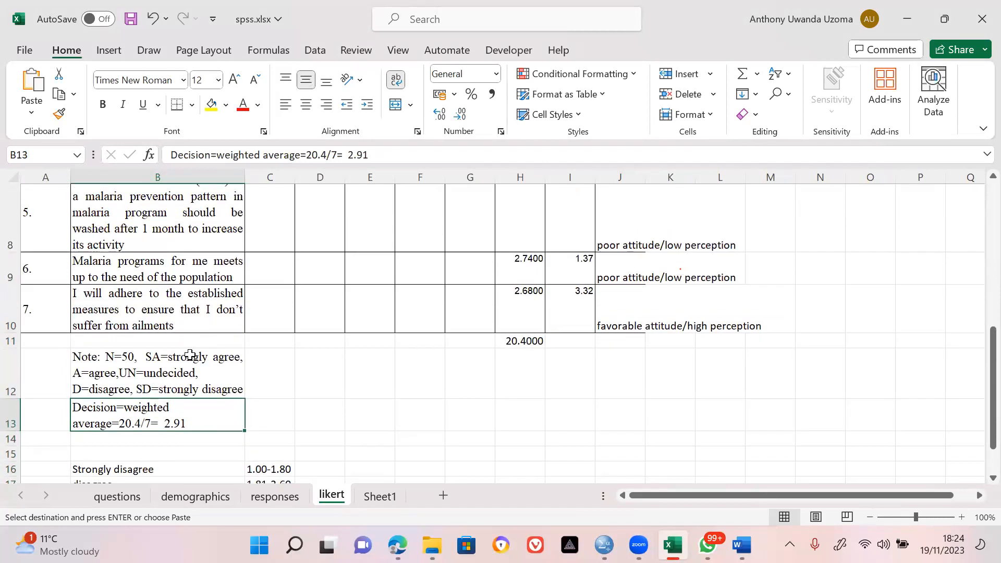
click(190, 424)
key(Up)
key(Up)
key(Up)
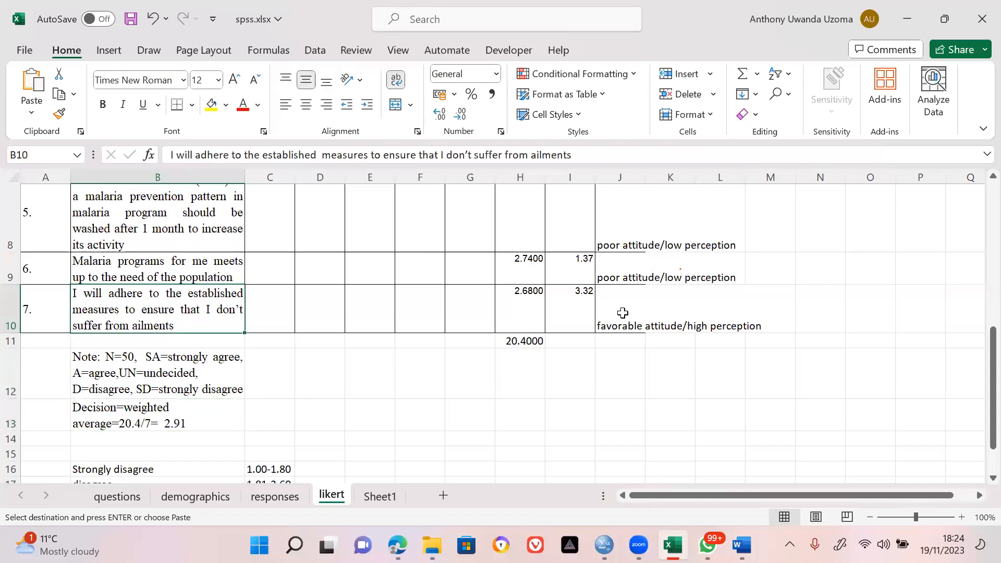
Step: Review the Decision column of the likert table, comparing the attitude and perception ratings of items 1 to 7
click(635, 259)
key(Up)
key(Up)
key(Up)
key(Up)
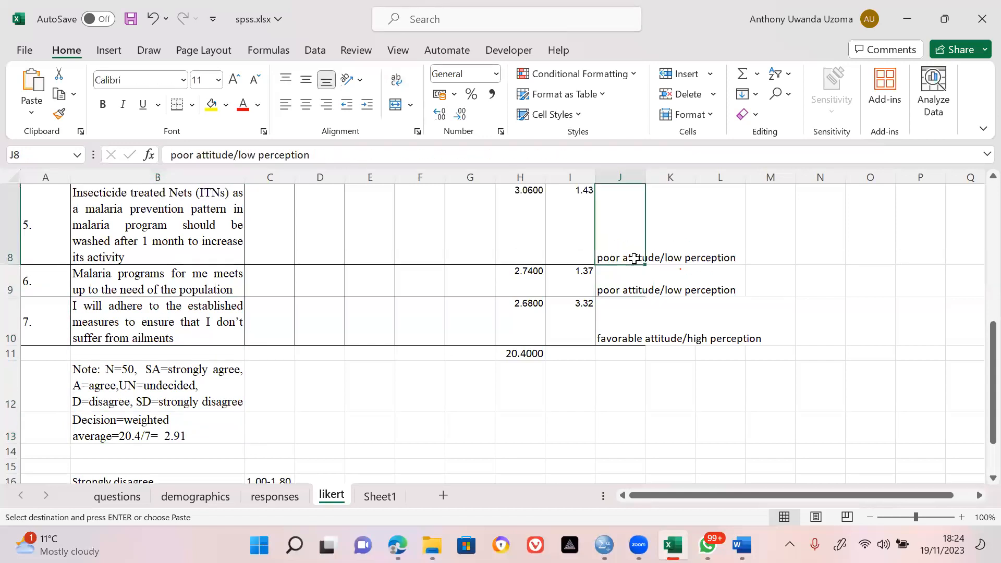
key(Up)
key(Up)
key(Up)
key(Up)
key(Down)
key(Down)
key(Down)
key(Down)
key(Down)
key(Down)
key(Down)
key(Down)
key(Down)
key(Down)
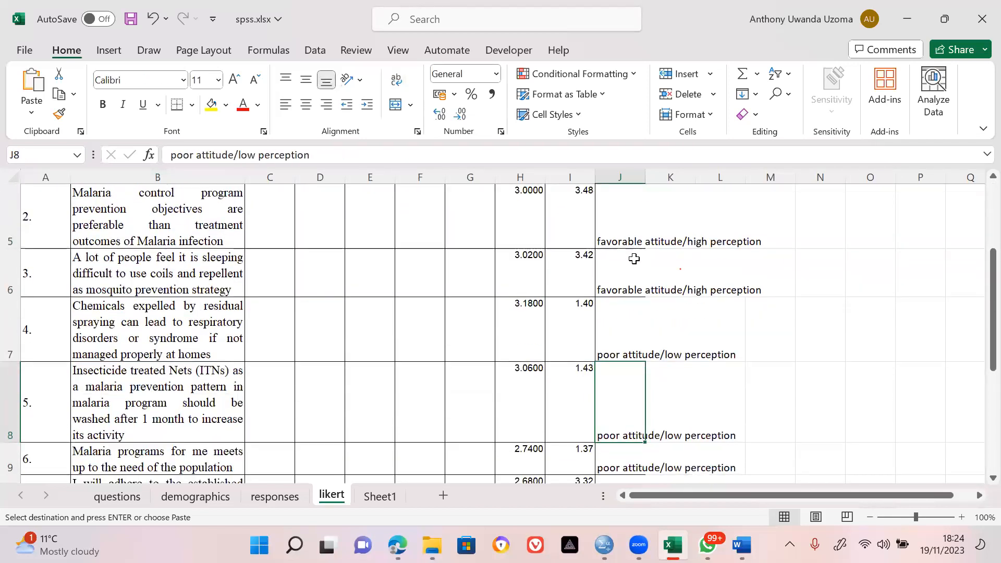
key(Down)
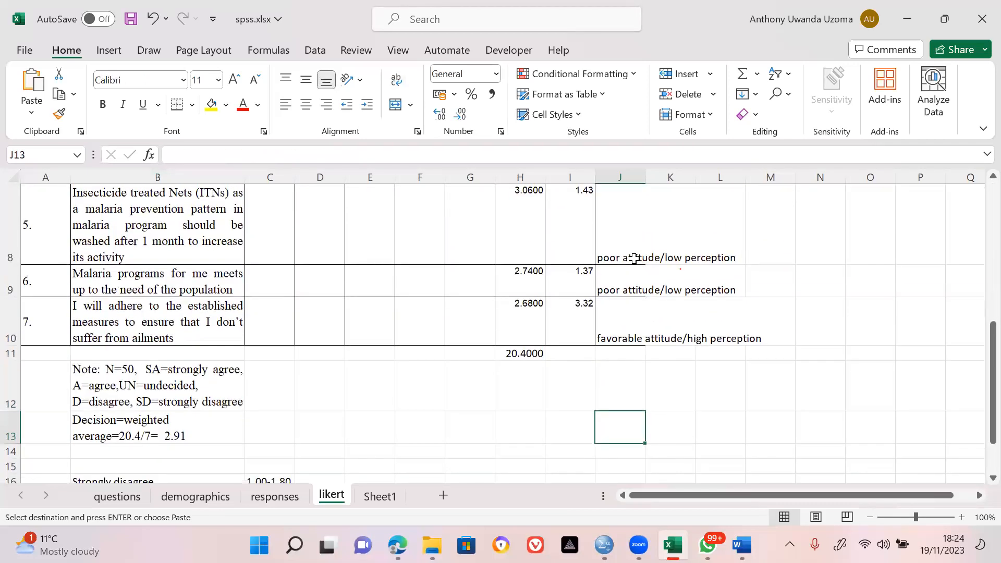
key(Up)
key(Up)
key(Up)
key(Up)
key(Up)
key(Up)
key(Up)
key(Up)
key(Up)
key(Up)
key(Up)
key(Down)
key(Down)
key(Down)
key(Down)
key(Down)
key(Down)
key(Down)
key(Down)
key(Down)
key(Down)
key(Down)
key(Down)
key(Down)
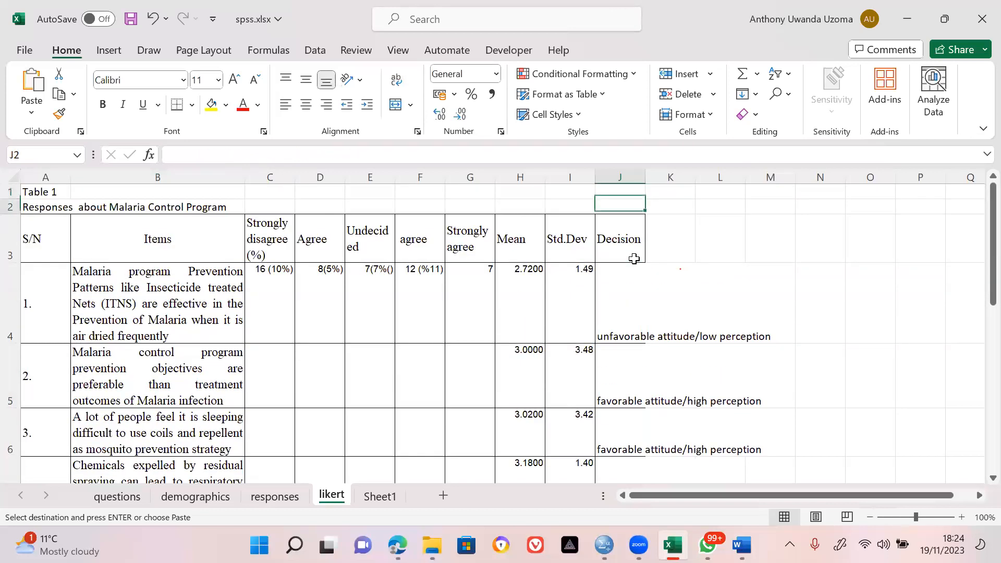
Step: Check the weighted average note and the scale ranges below the likert table, then switch to the dataset.sav window in SPSS
key(Down)
key(Down)
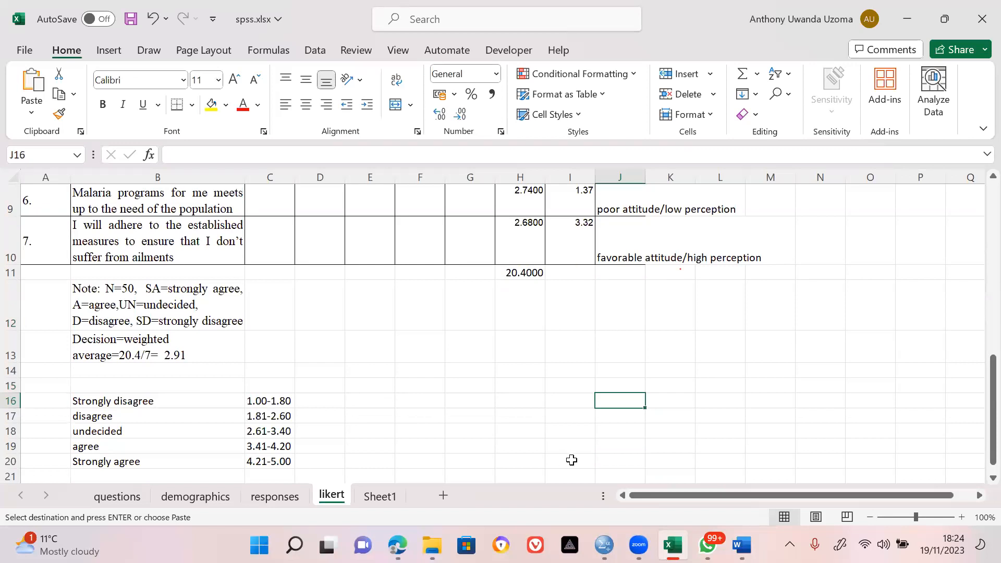
mouse_move(604, 545)
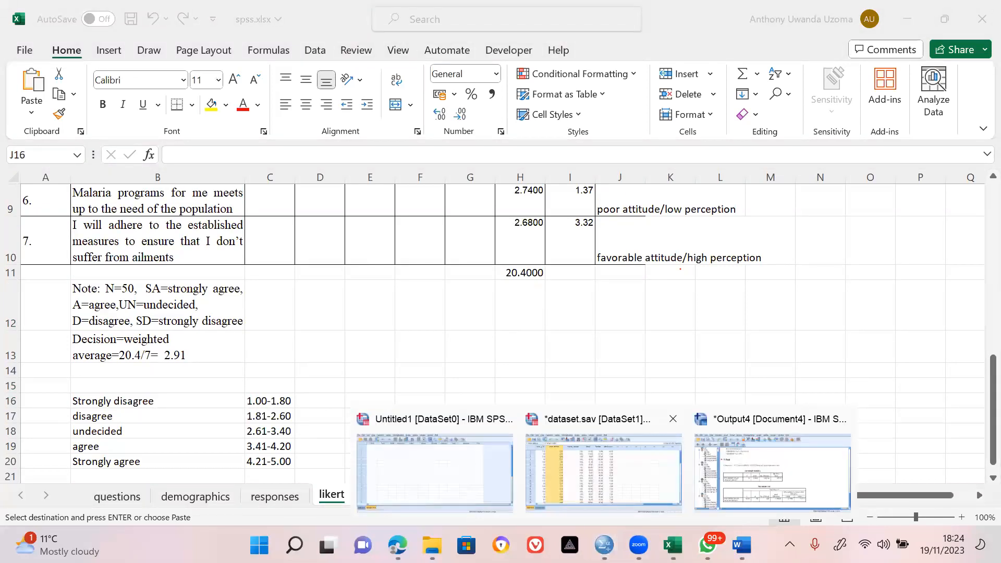
click(603, 472)
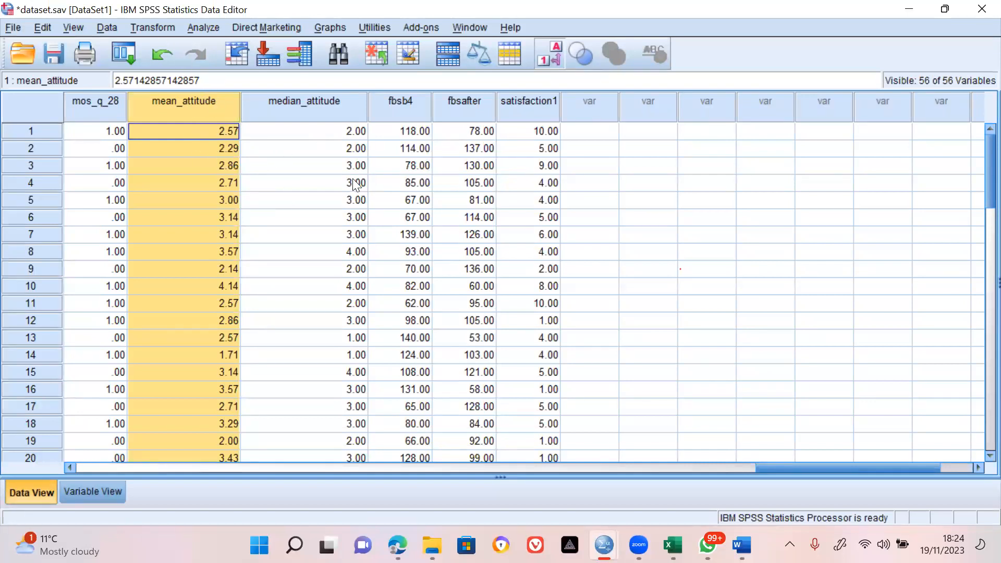
click(164, 28)
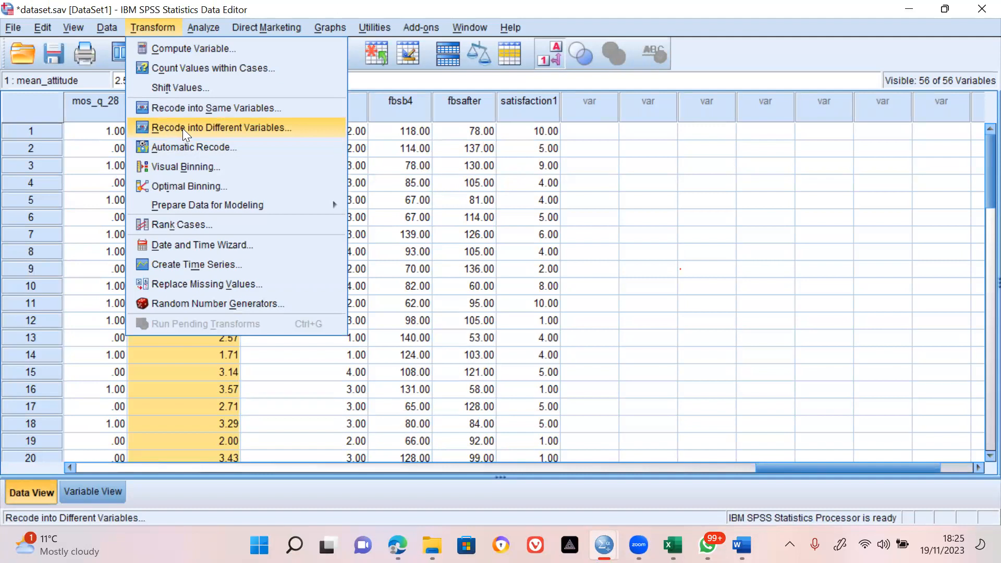
click(386, 181)
click(214, 100)
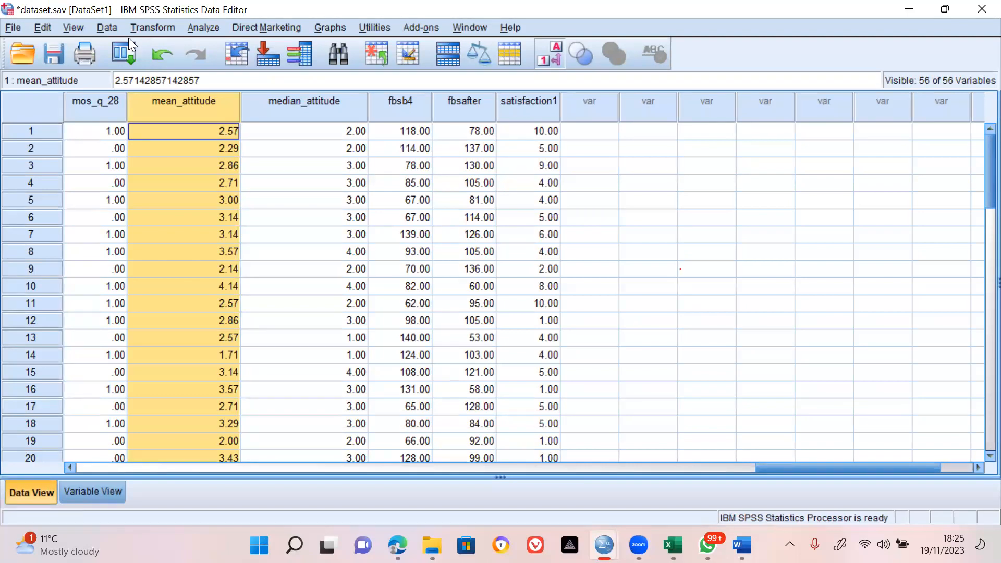
click(116, 29)
click(146, 29)
click(146, 29)
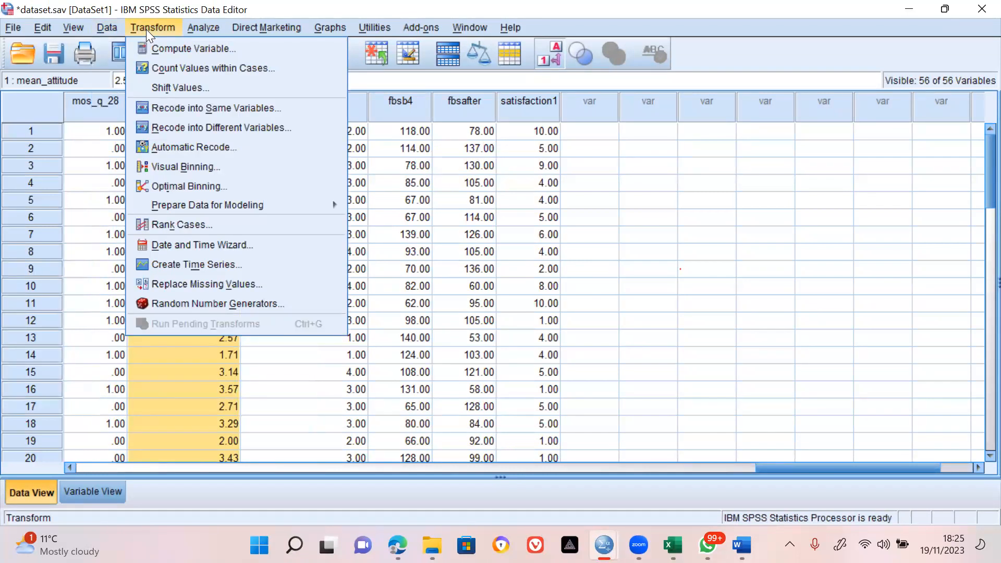
click(146, 30)
Step: Start a Recode into Different Variables with Mean attitude as the input variable
click(146, 29)
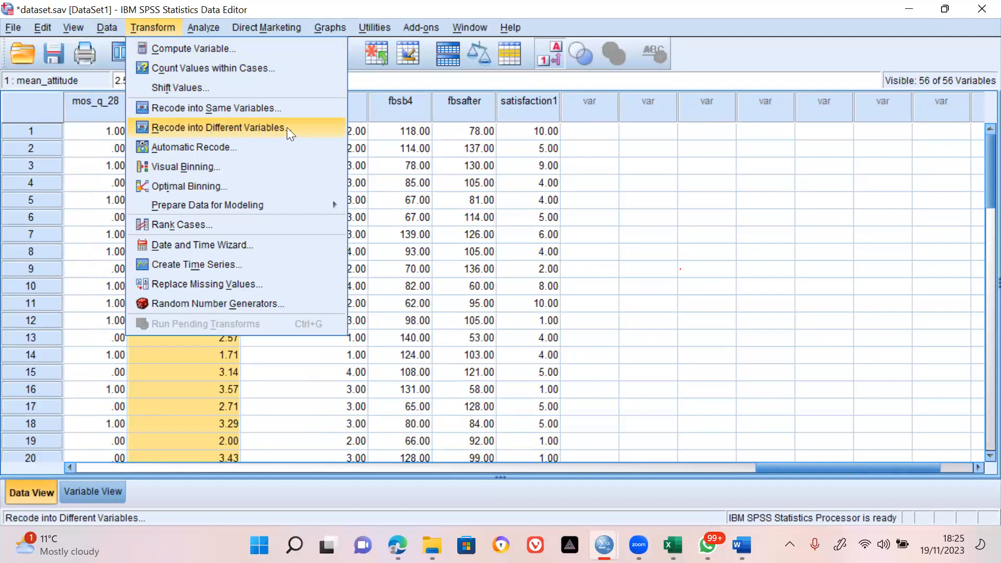
click(254, 127)
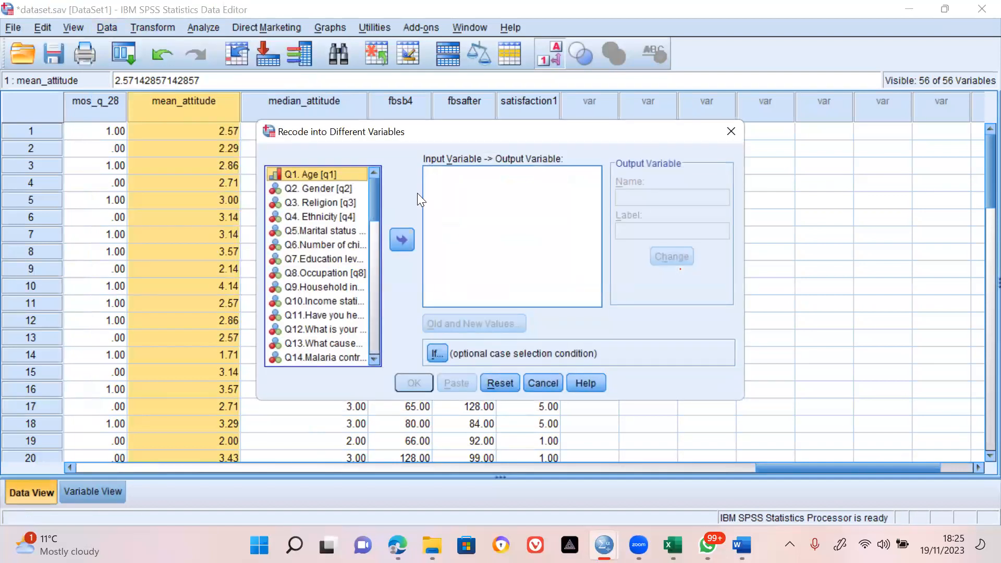
drag(373, 195, 374, 340)
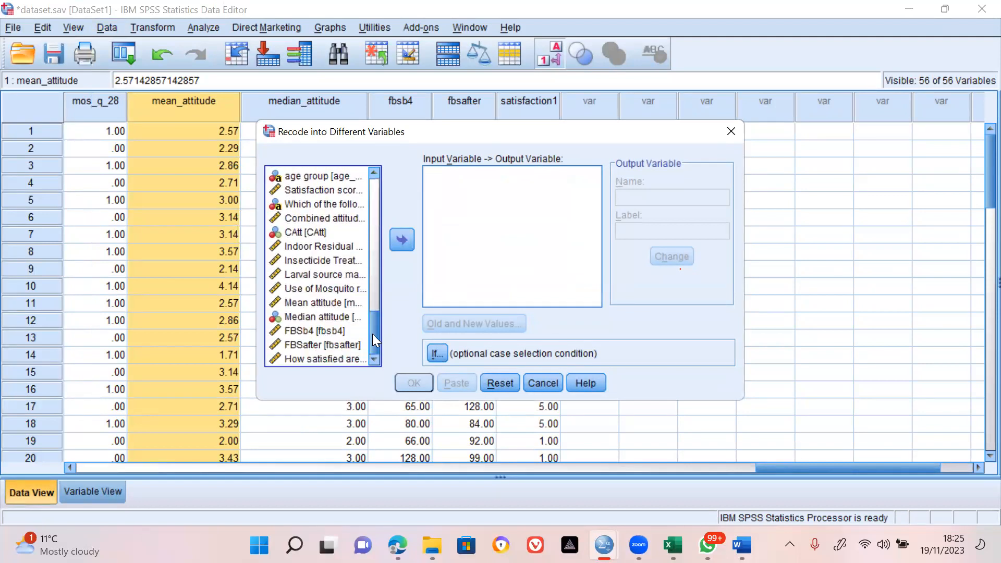
click(322, 302)
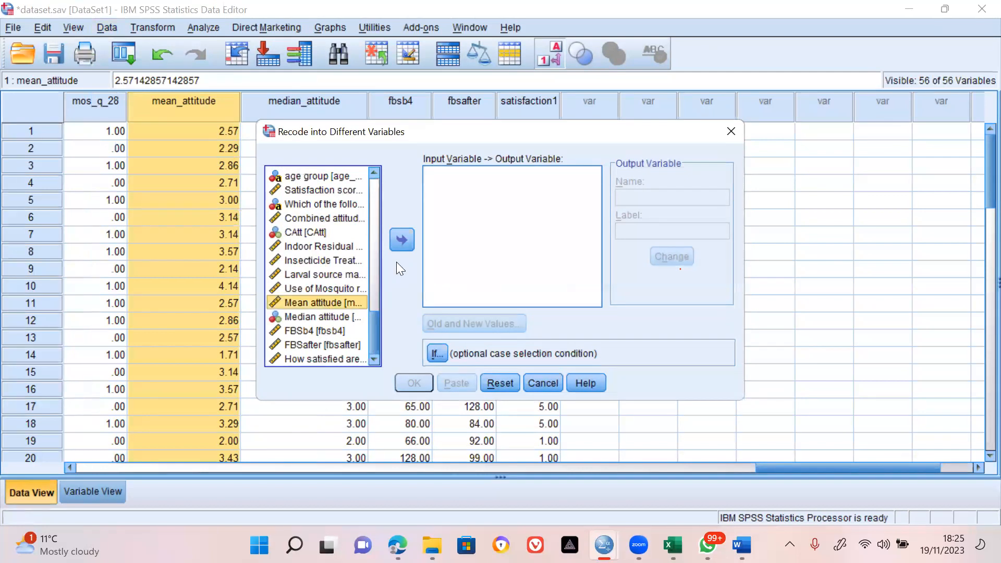
click(402, 240)
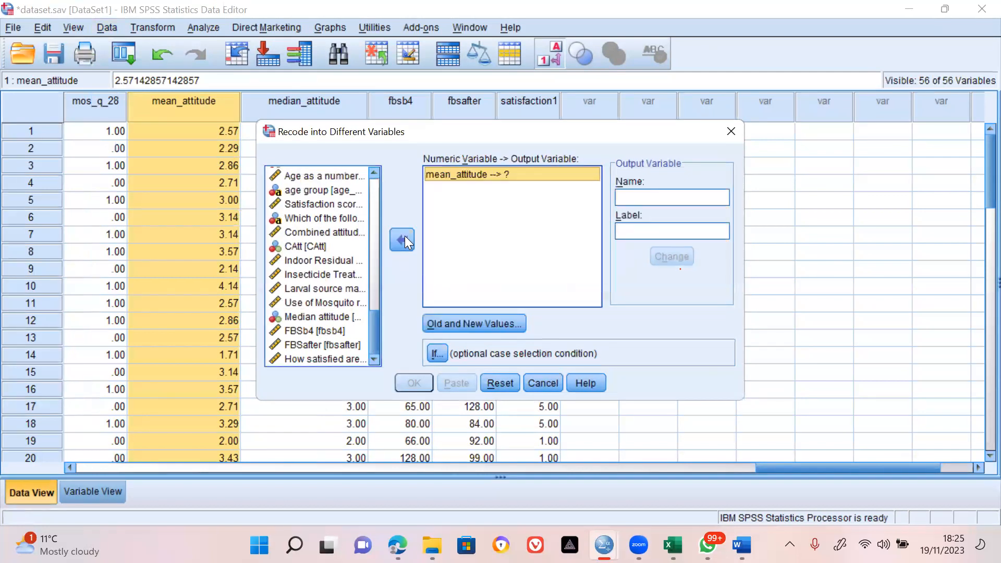
Step: Name the output variable att_category, label it "Attitude category" and assign it to mean_attitude
click(645, 199)
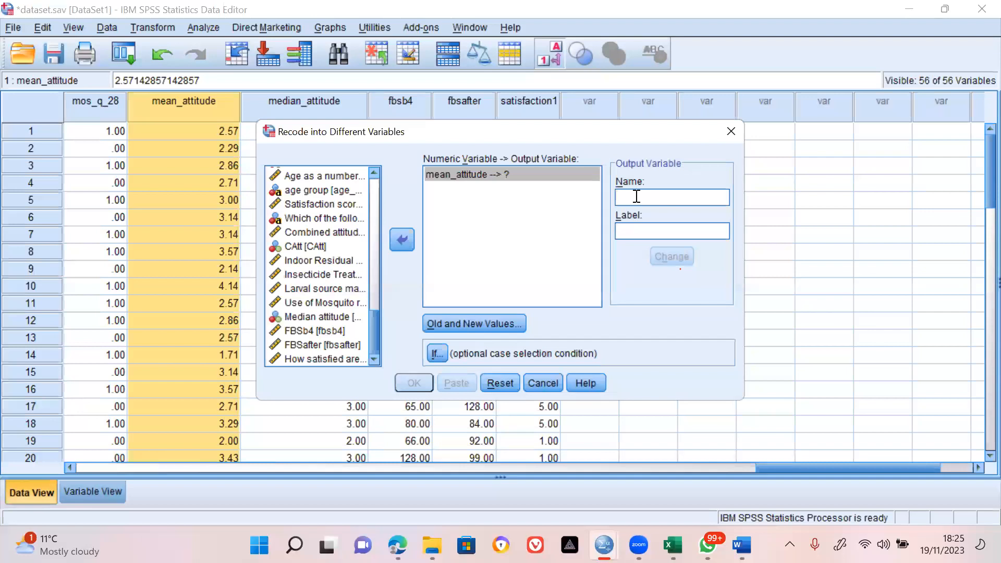
text(ati)
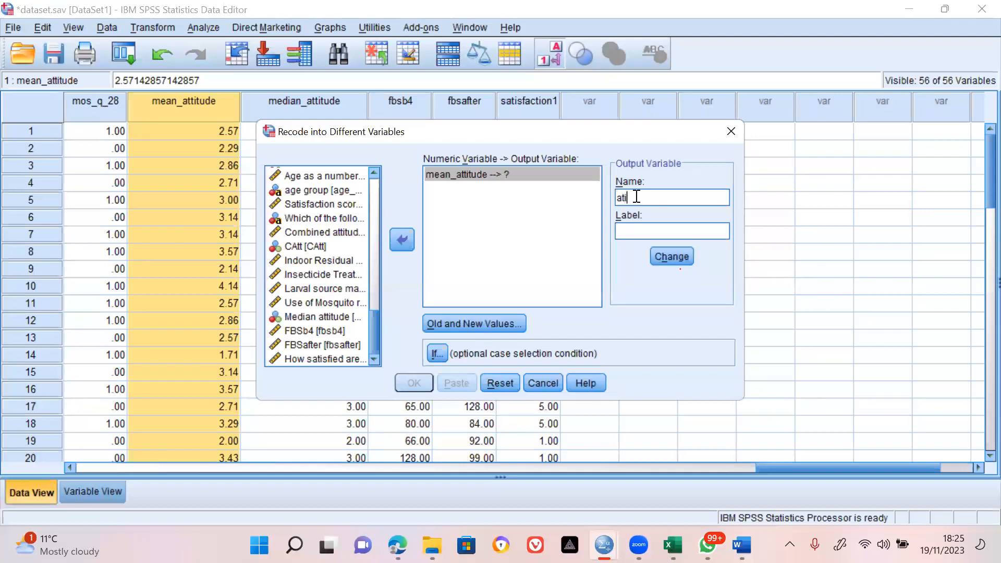
text(t_category)
double_click(649, 197)
click(634, 235)
text(Attitude categorey)
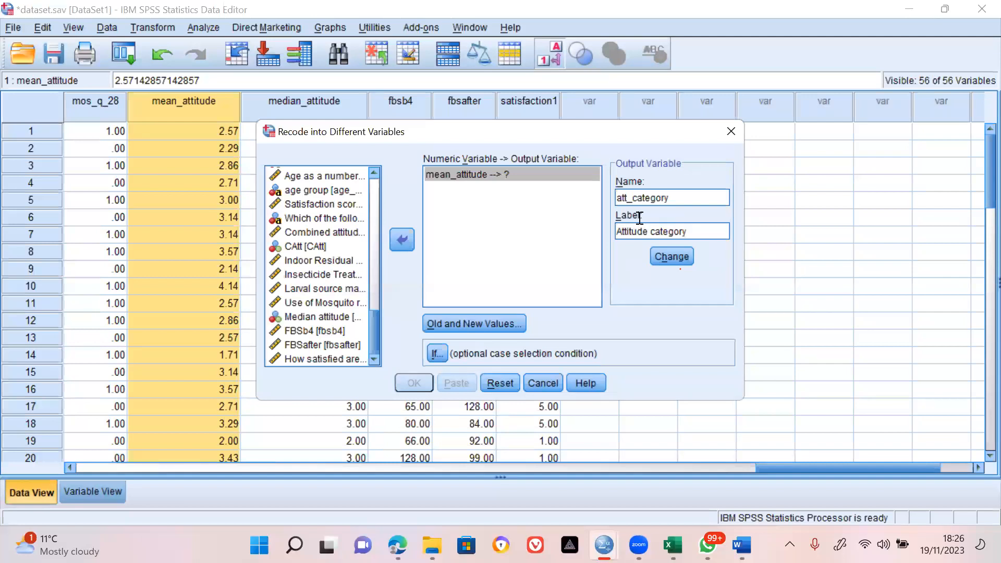
click(671, 258)
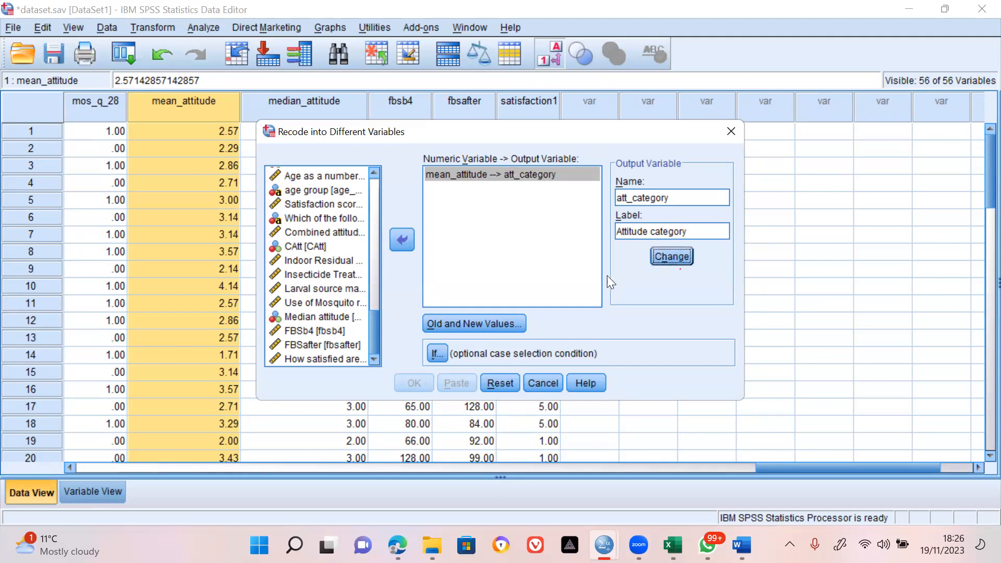
Step: Begin defining the old and new values with an old value range of 0 through 2.90
click(489, 324)
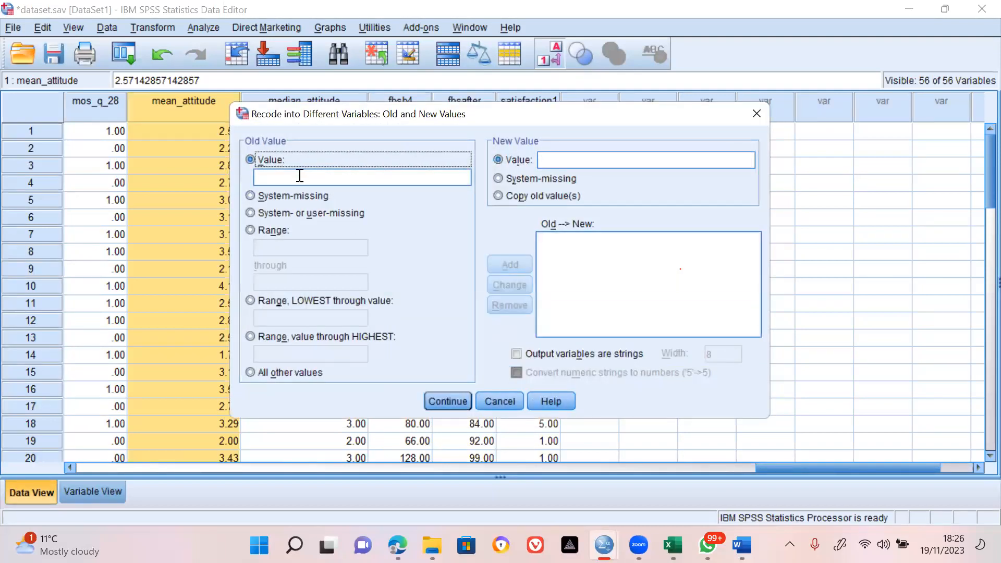
click(250, 230)
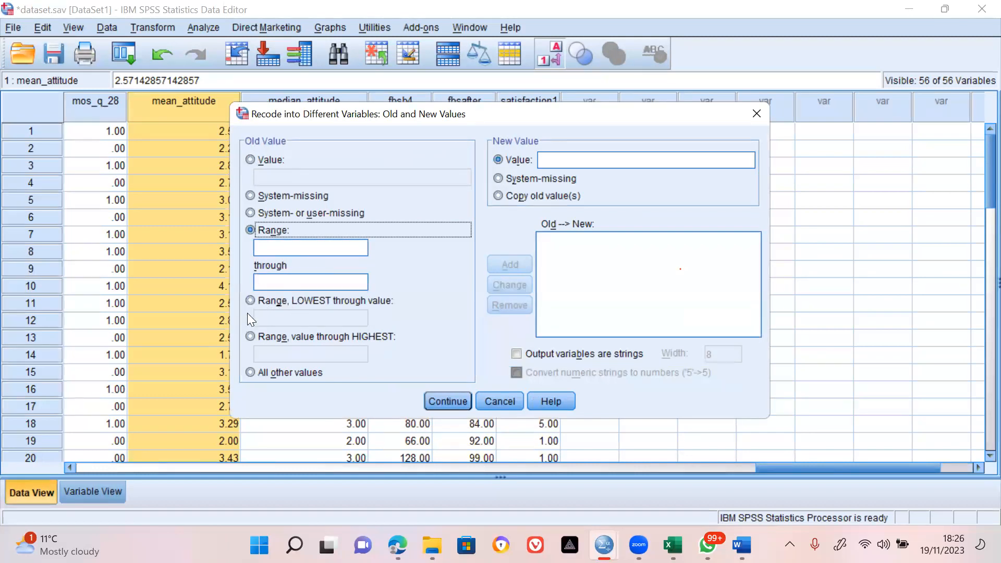
click(265, 252)
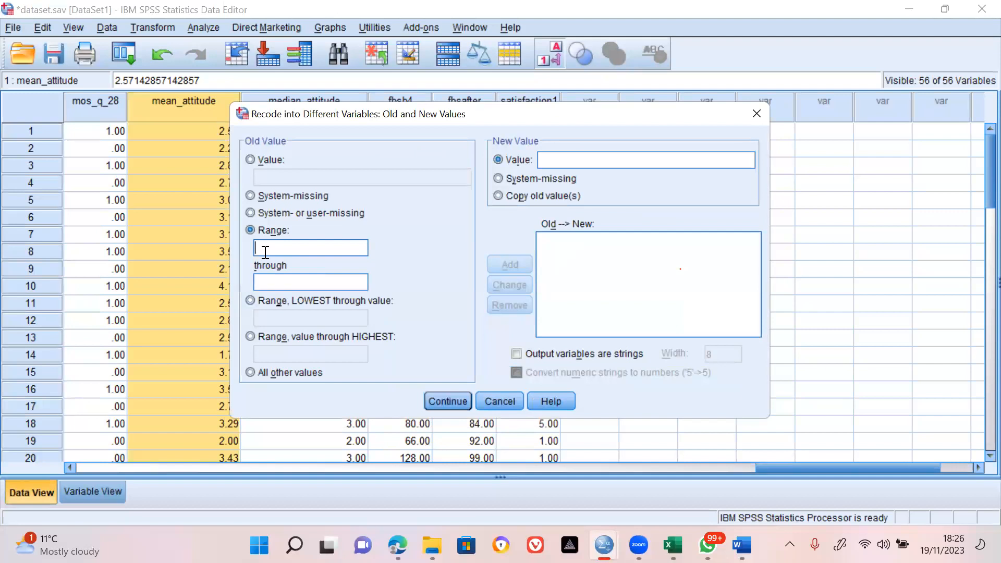
text(0)
click(279, 279)
text(2.90)
click(558, 166)
click(517, 354)
click(590, 162)
text(lo)
key(BackSpace)
key(BackSpace)
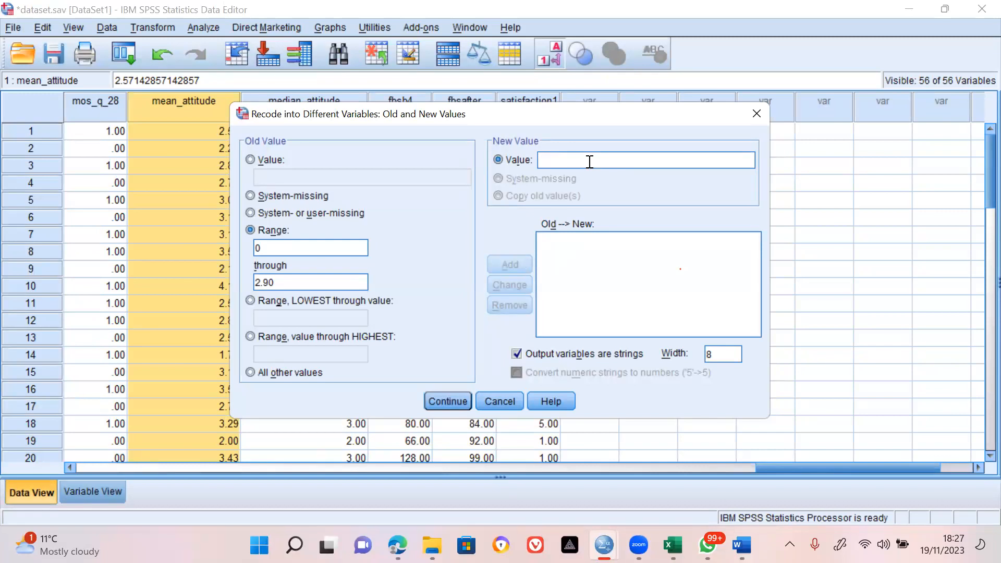
text(unfavorable attid)
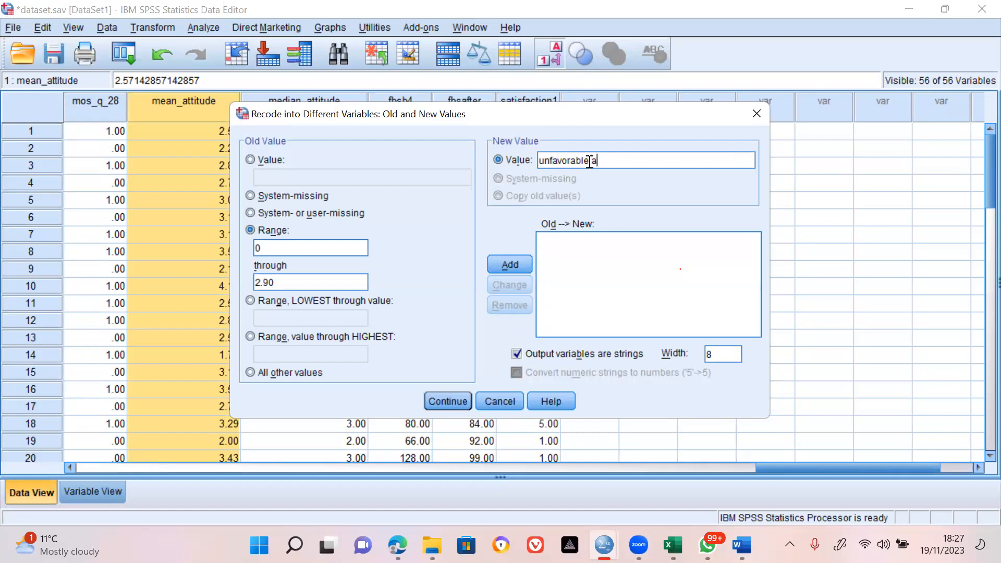
key(BackSpace)
key(BackSpace)
text(itude)
click(516, 353)
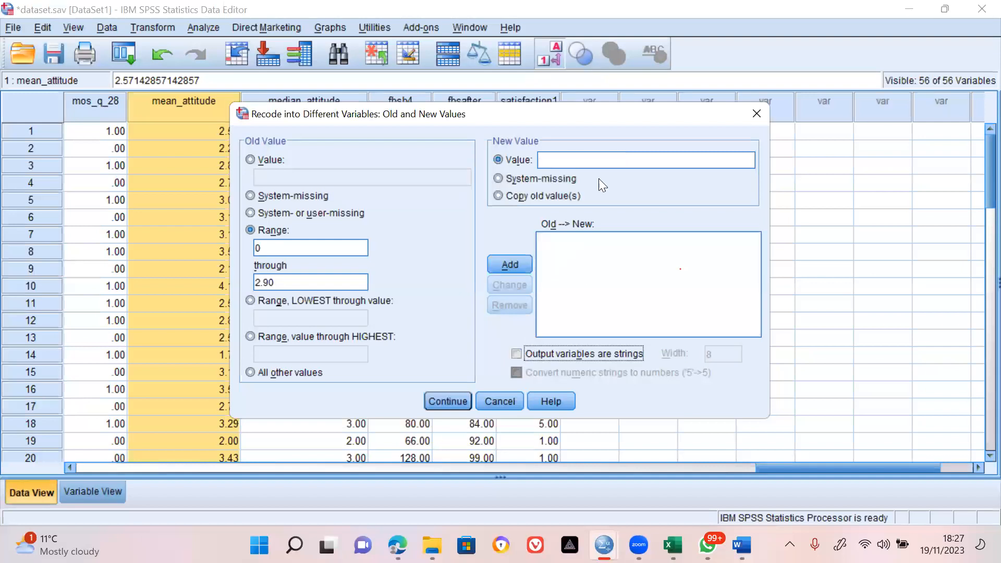
click(569, 161)
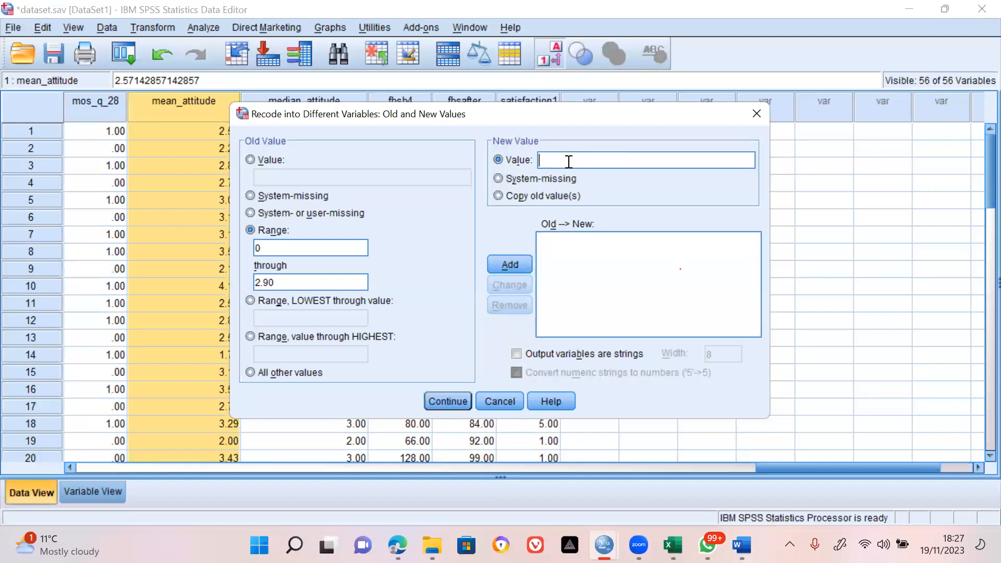
Step: Make the output variables strings and add the recode of range 0 through 2.90 to "unfavorable attitude"
click(517, 353)
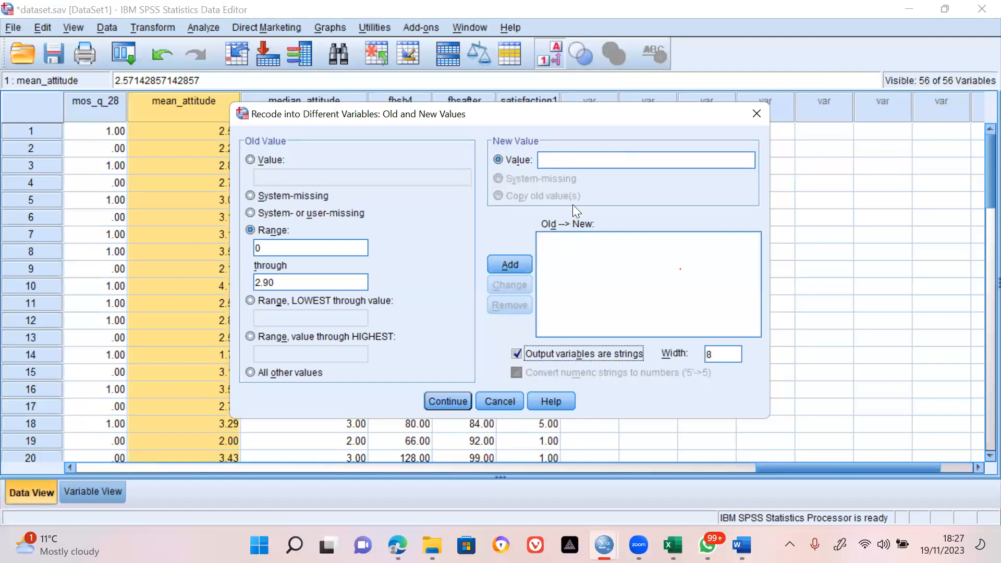
text(unfa)
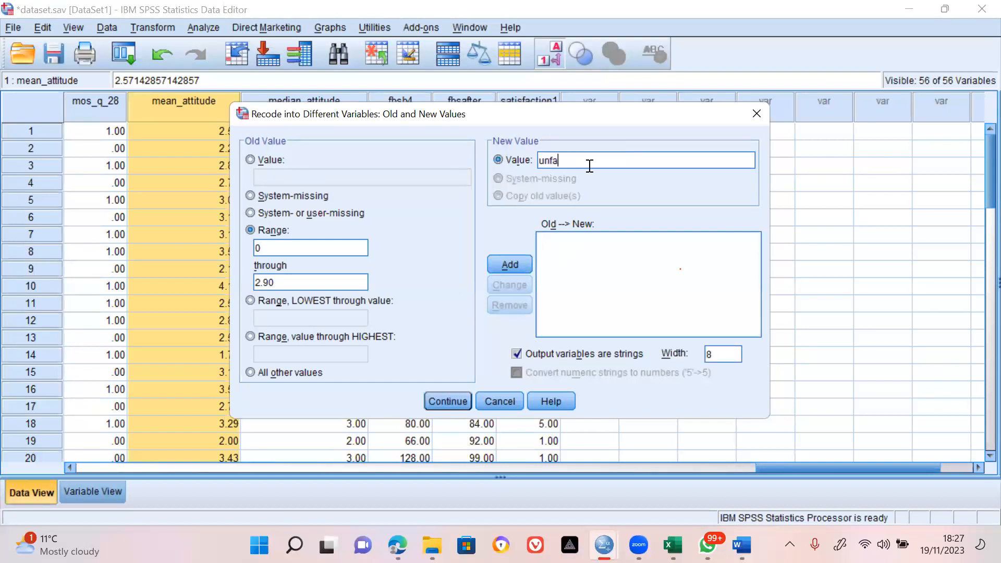
text(vorable attitude)
click(527, 265)
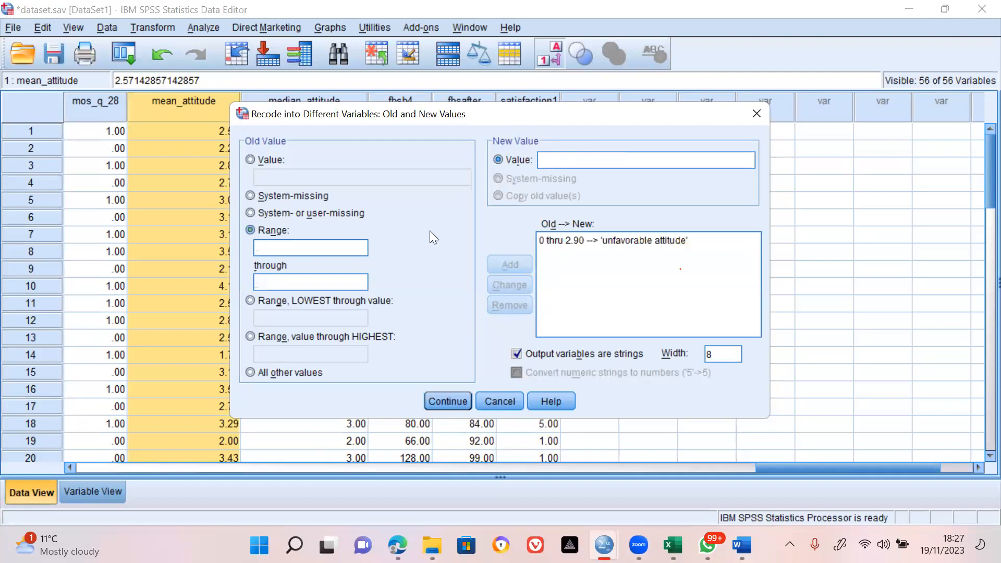
Step: Add a second recode rule turning the range 2.91 through 5.0 into "favorable attitude"
click(310, 250)
text(2.91)
click(289, 285)
text(5.0)
click(590, 163)
text(favorable attitude)
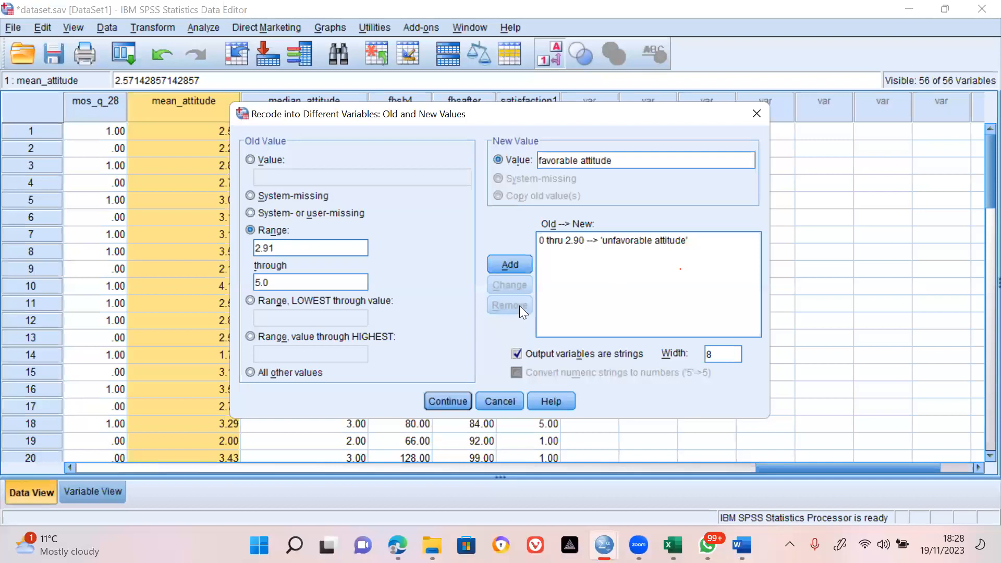
click(503, 266)
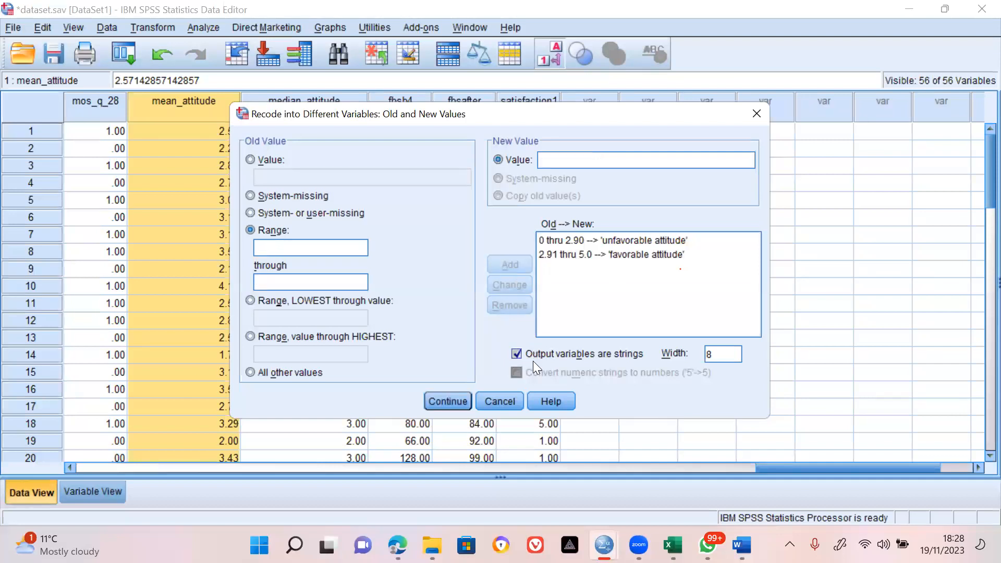
Step: Accept the recode rules, run the recode, and close the output viewer to return to the dataset
click(462, 400)
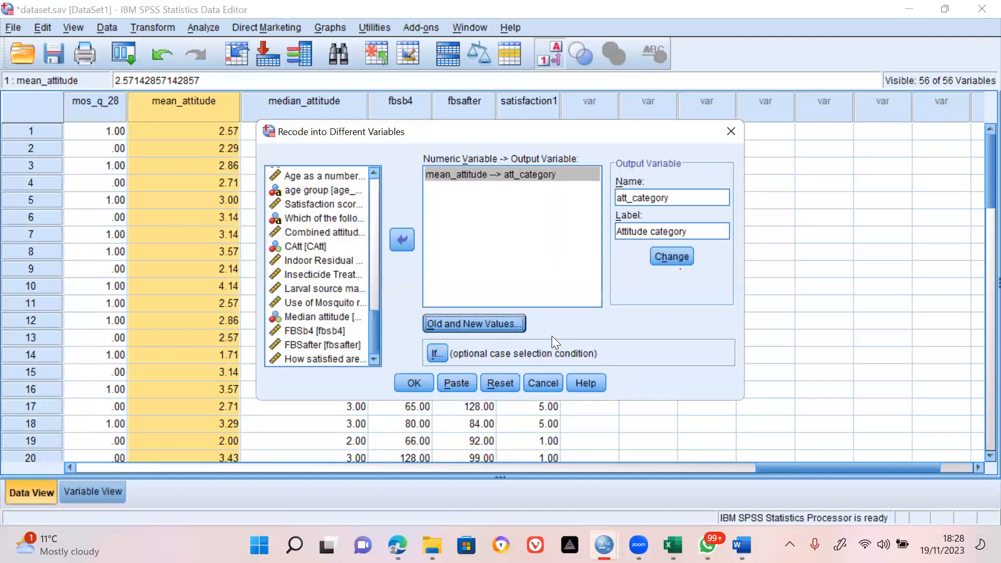
click(419, 381)
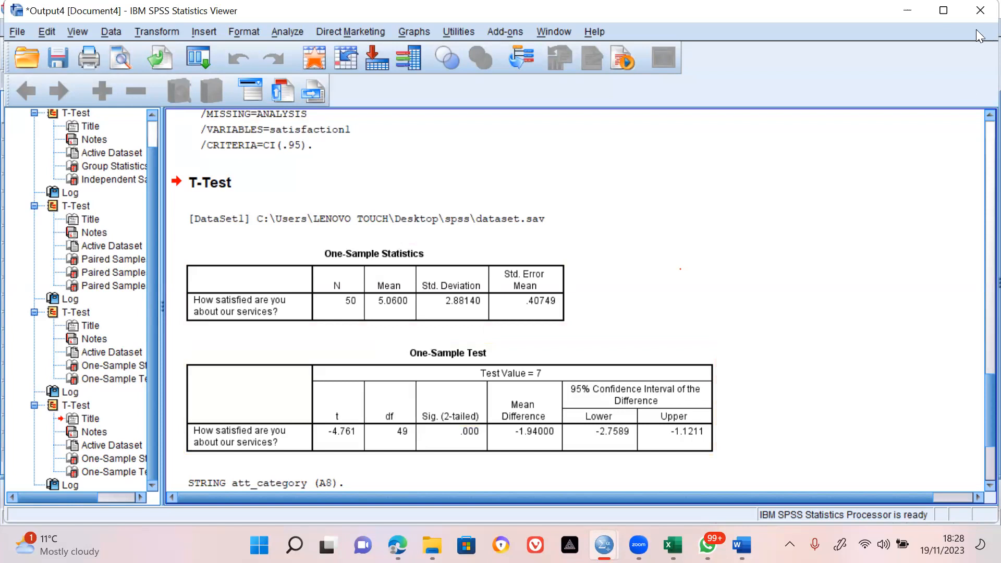
click(981, 11)
click(500, 294)
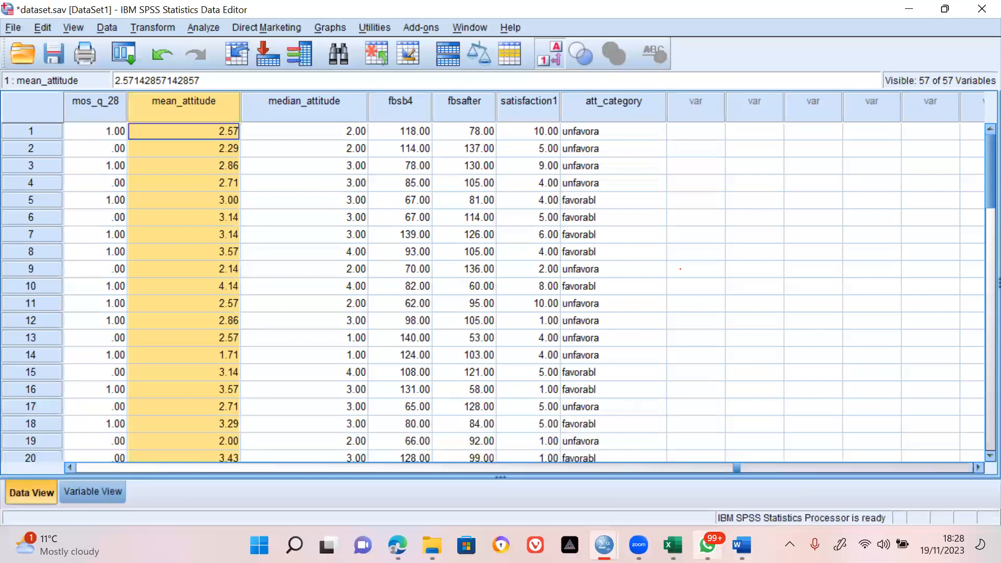
Step: Switch to Document4 in Word and read the education level versus attitude to malaria programs example
click(742, 545)
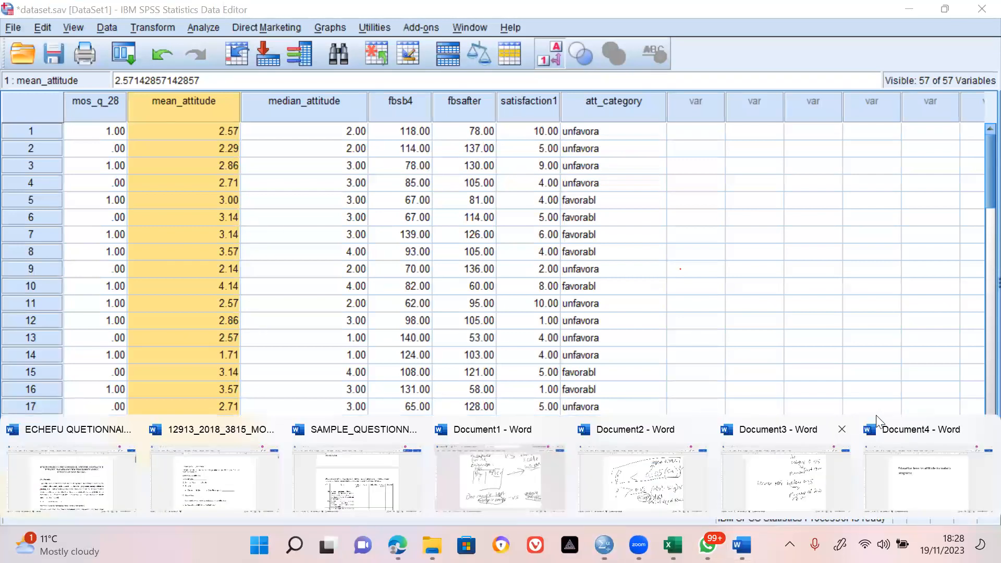
click(894, 446)
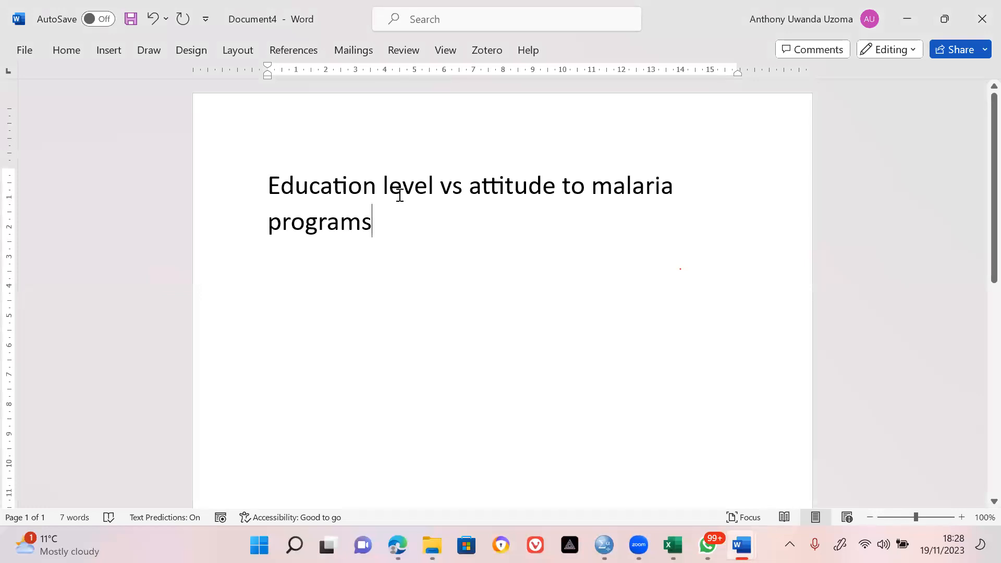
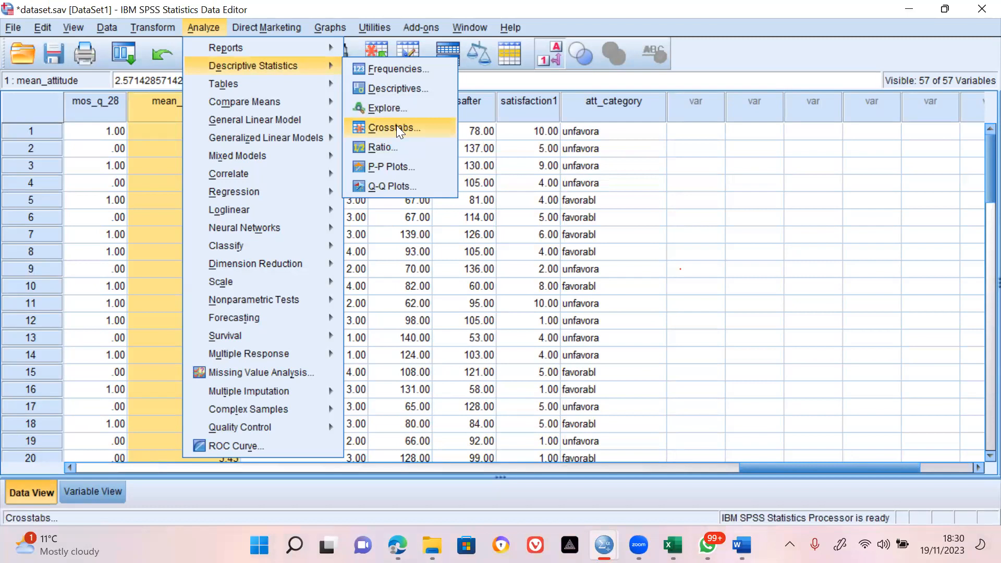
Step: Set up a crosstab with Attitude category as the row variable and Q7 Education level as the column variable
click(397, 127)
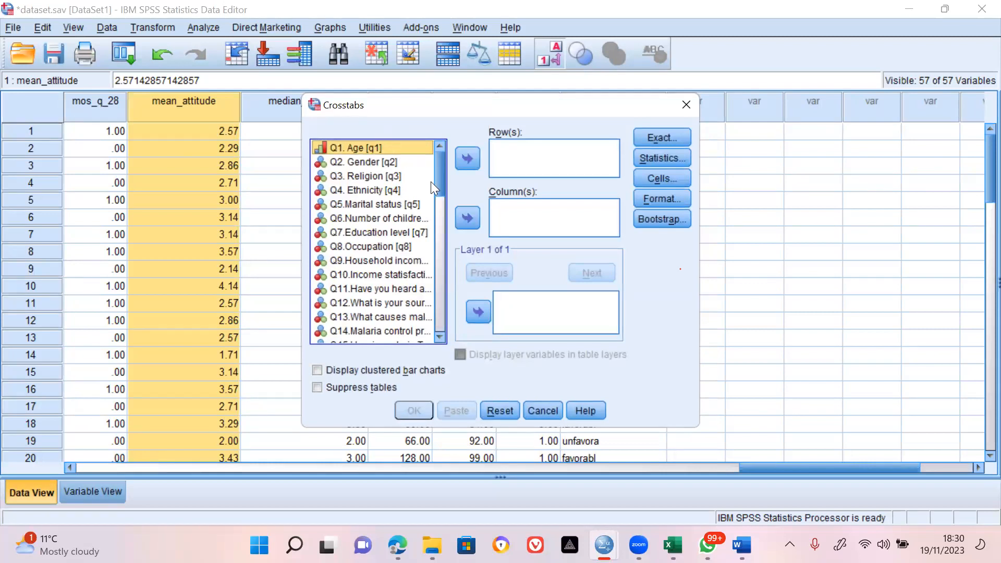
drag(440, 181, 438, 324)
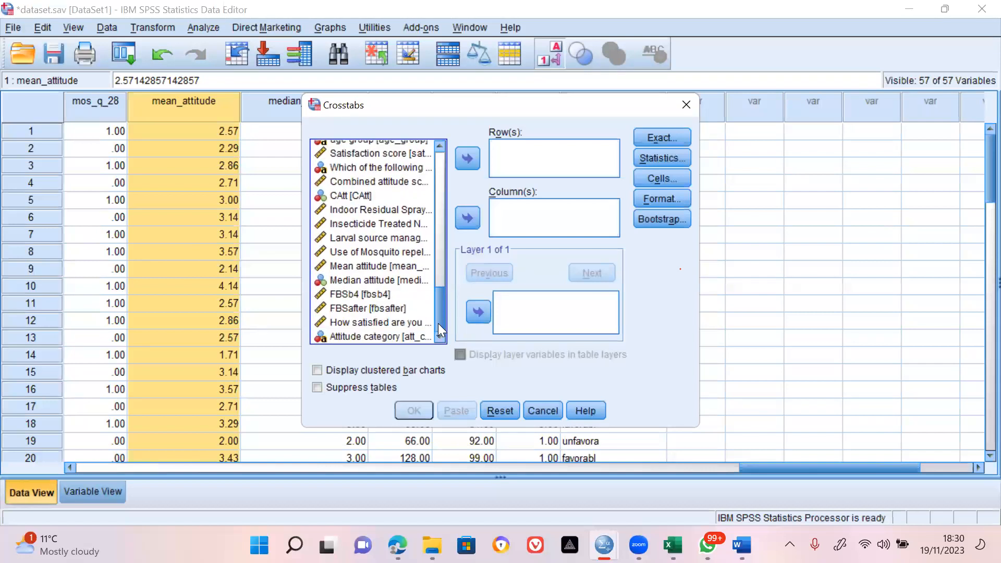
click(369, 337)
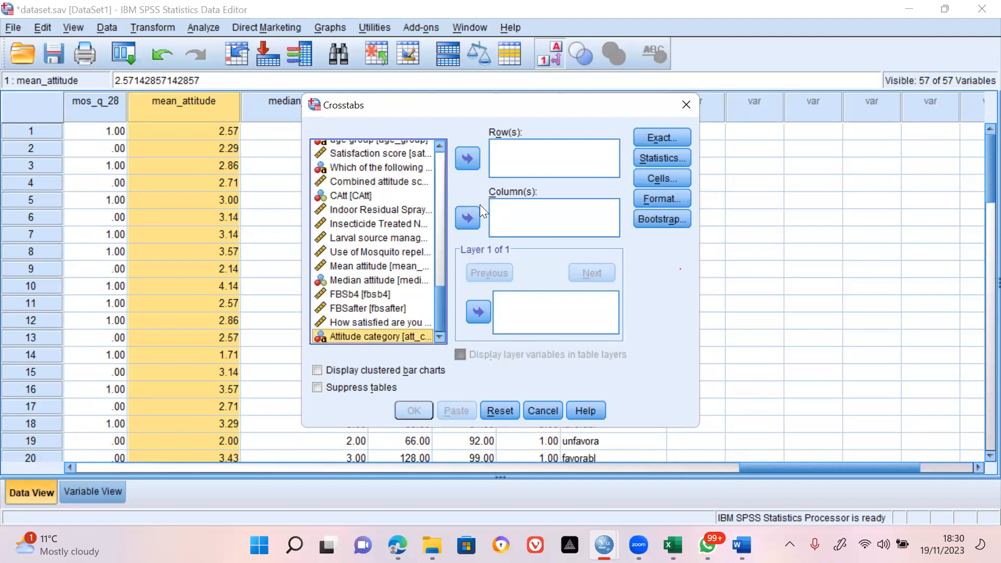
click(467, 159)
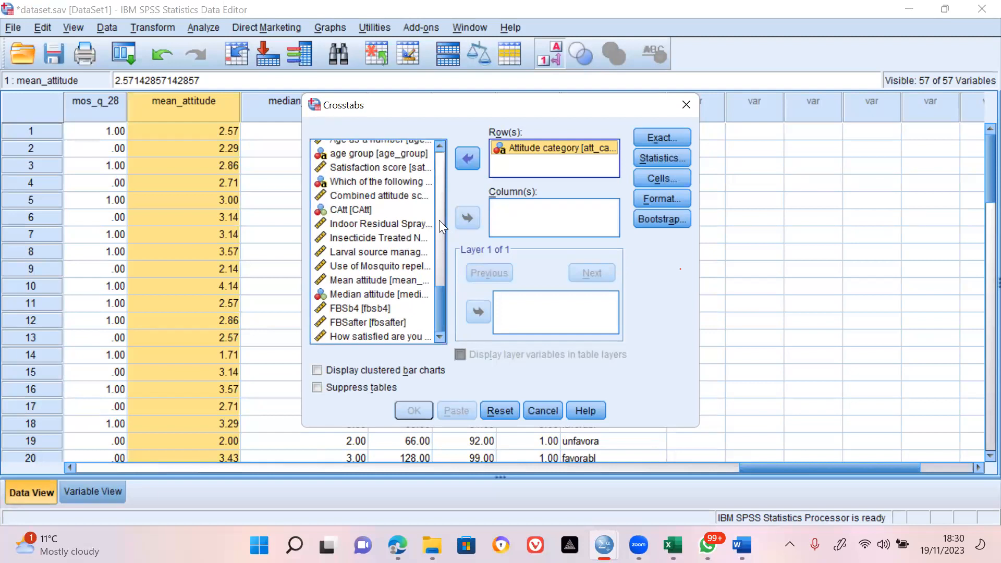
drag(438, 310, 409, 184)
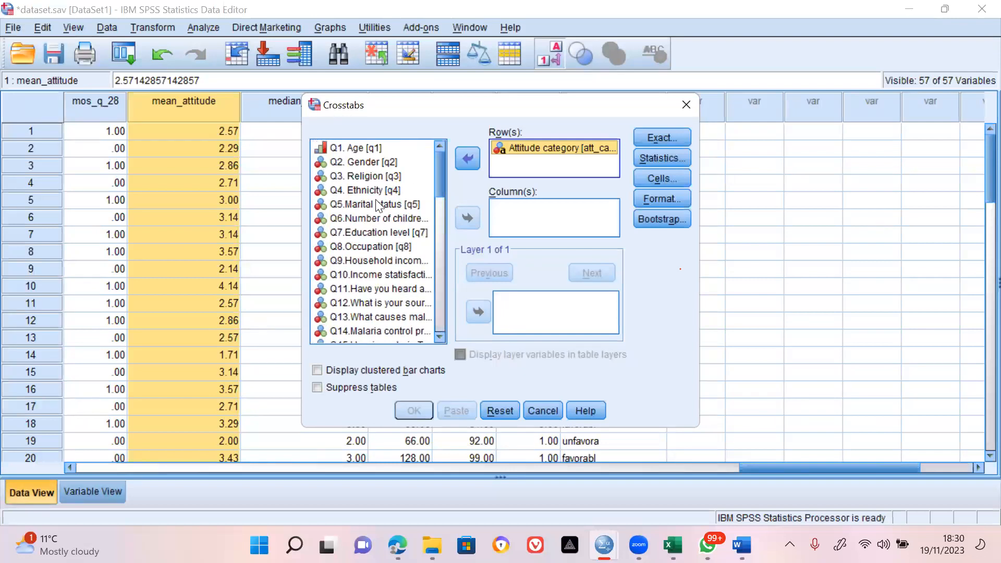
click(350, 231)
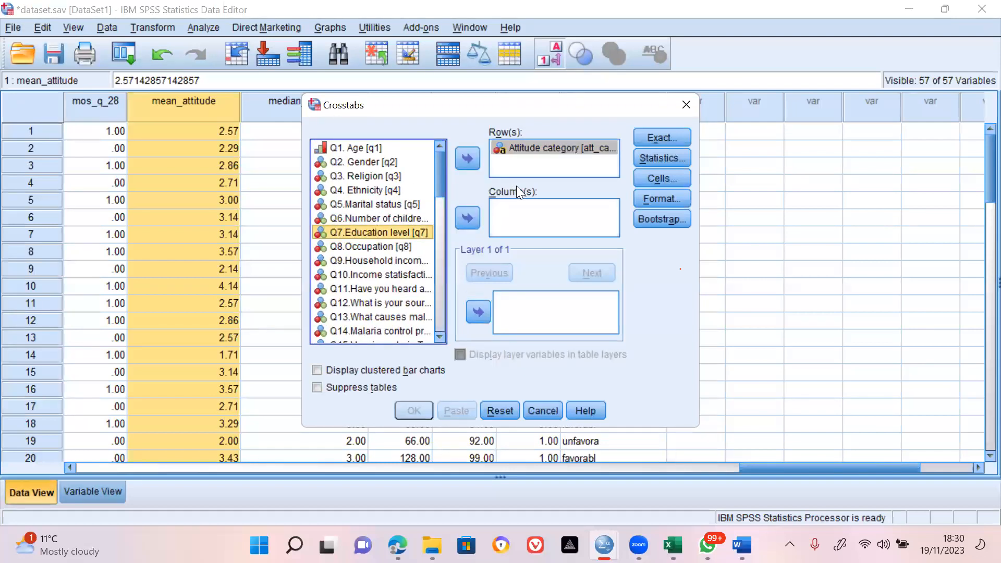
click(467, 218)
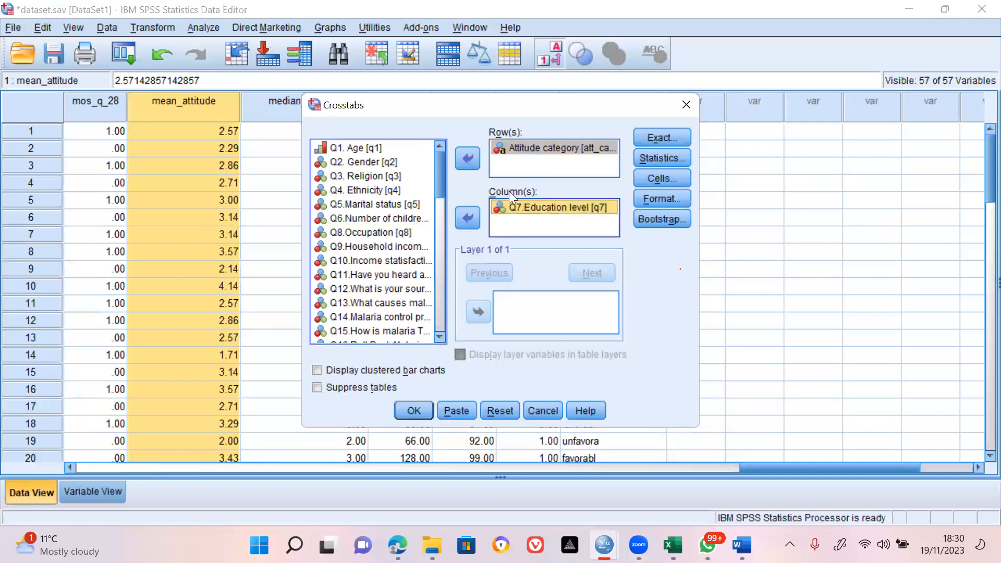
Step: Include the Chi-square statistic and observed cell counts in the crosstab, leaving the exact test settings as they are
click(664, 154)
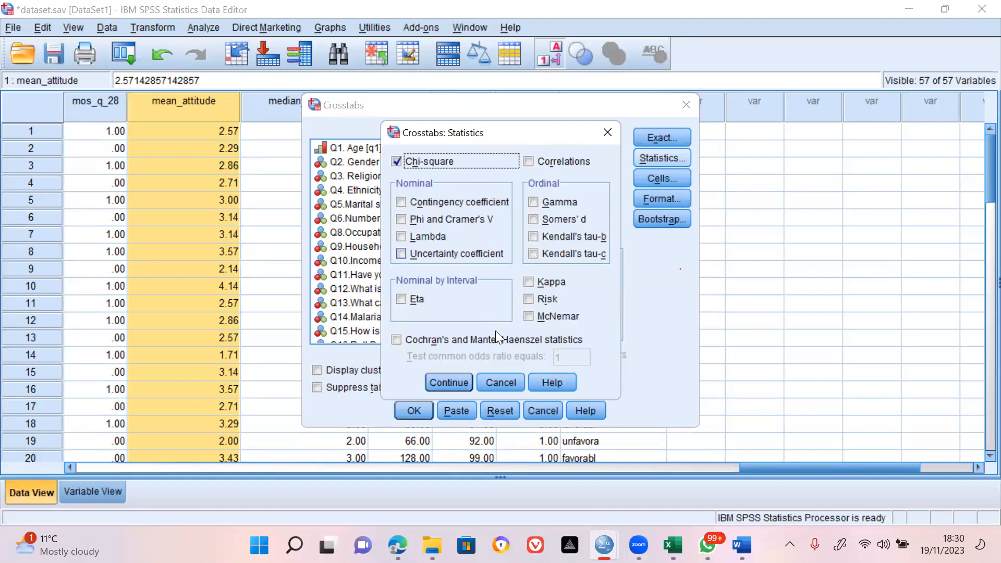
click(453, 382)
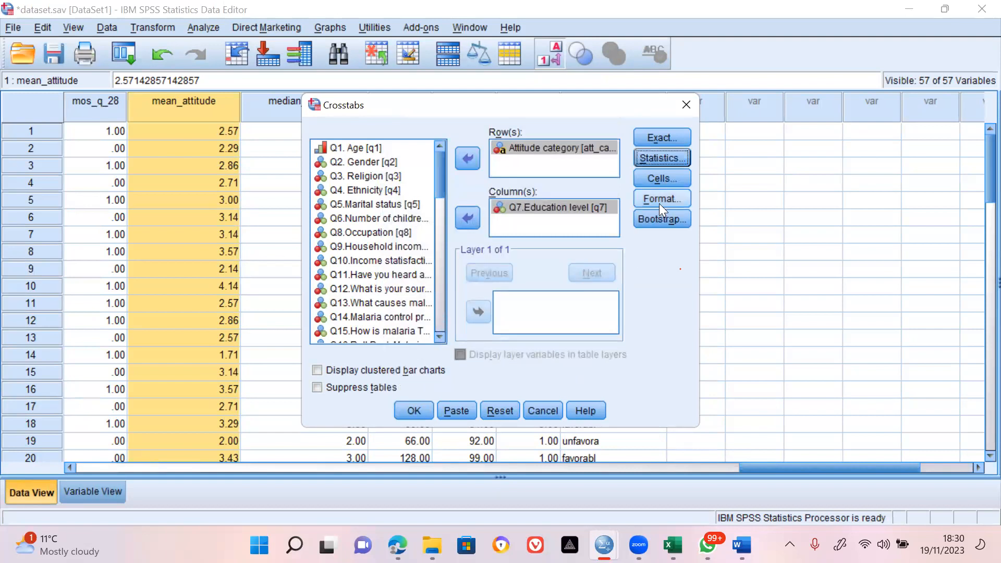
click(663, 141)
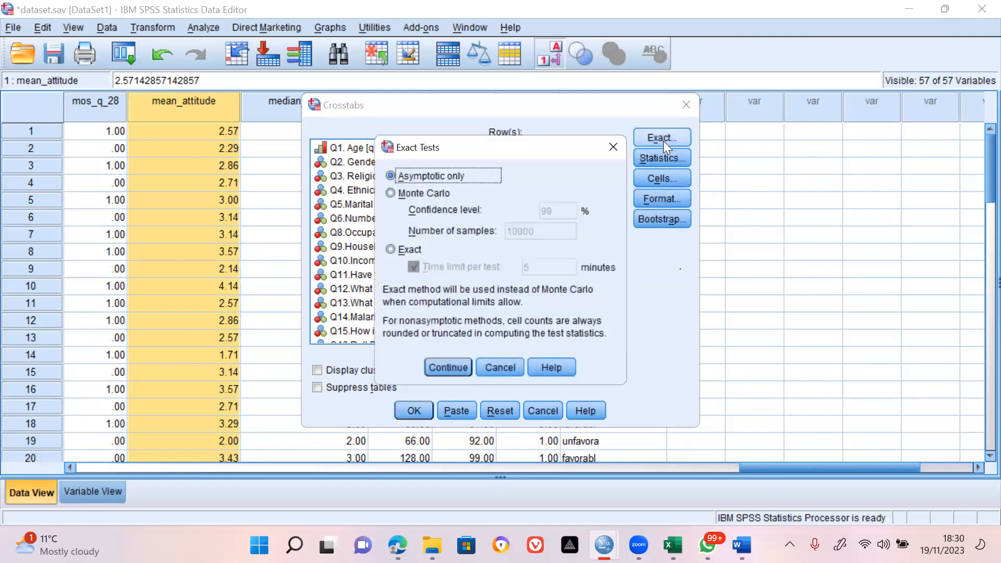
click(617, 151)
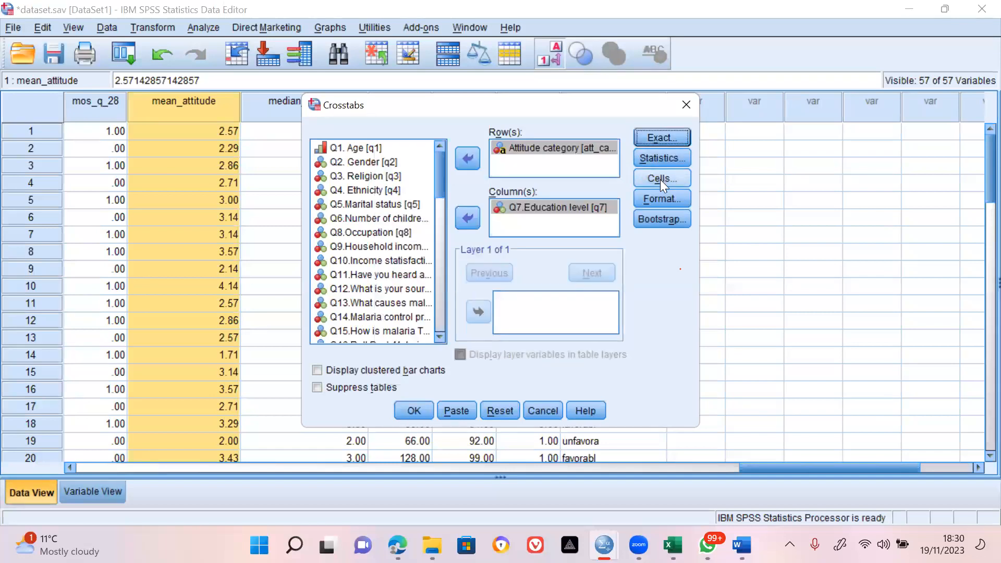
click(660, 180)
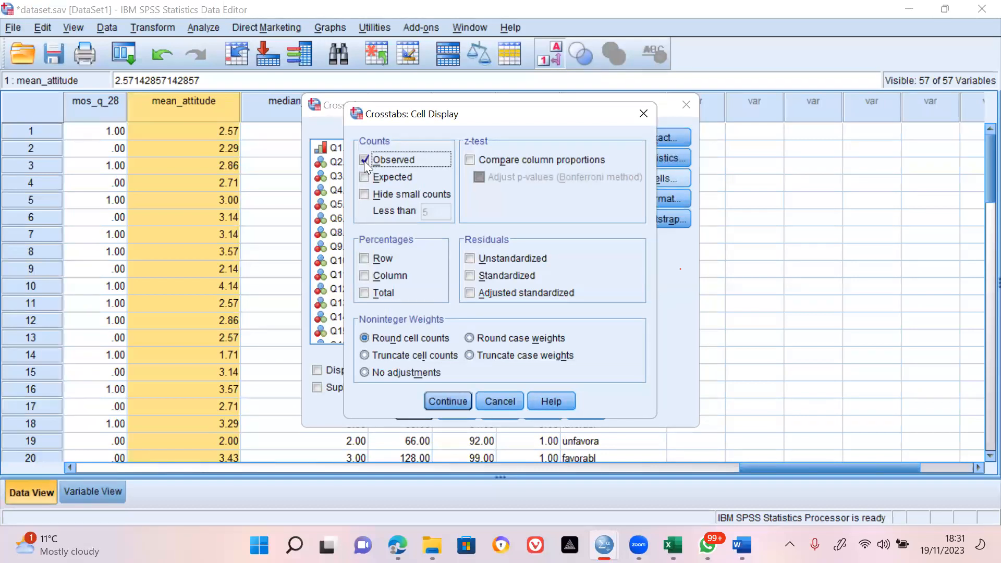
click(447, 399)
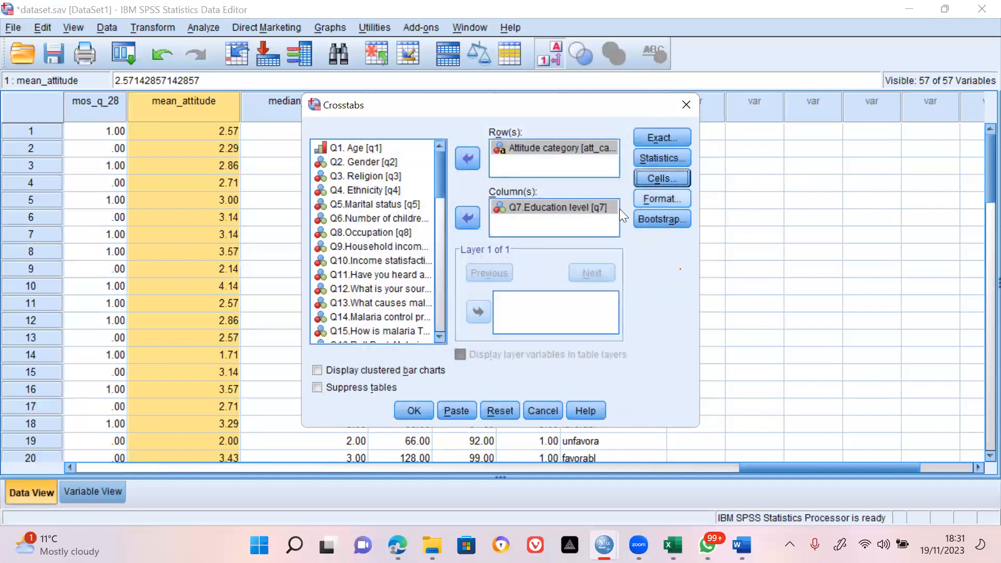
click(661, 178)
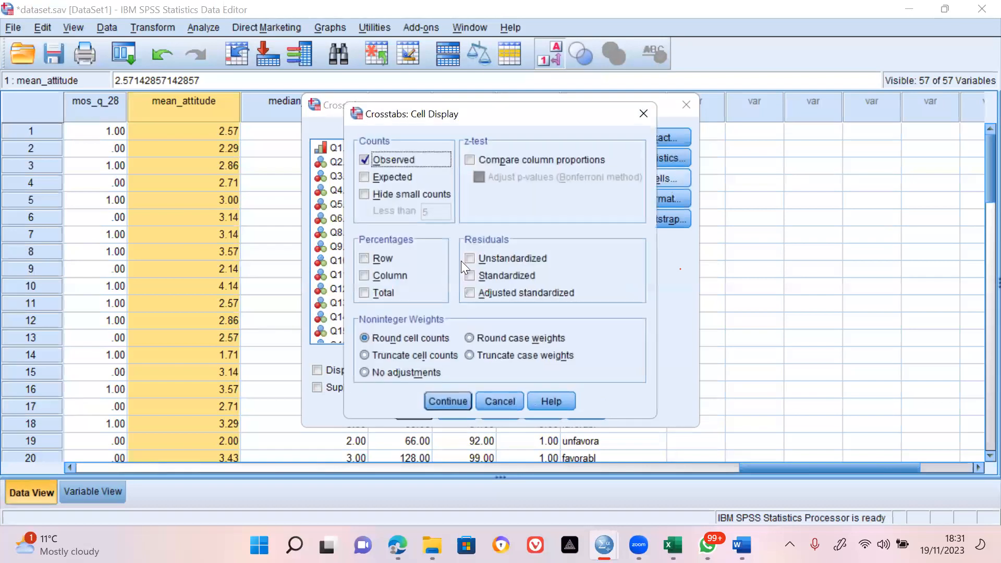
click(365, 259)
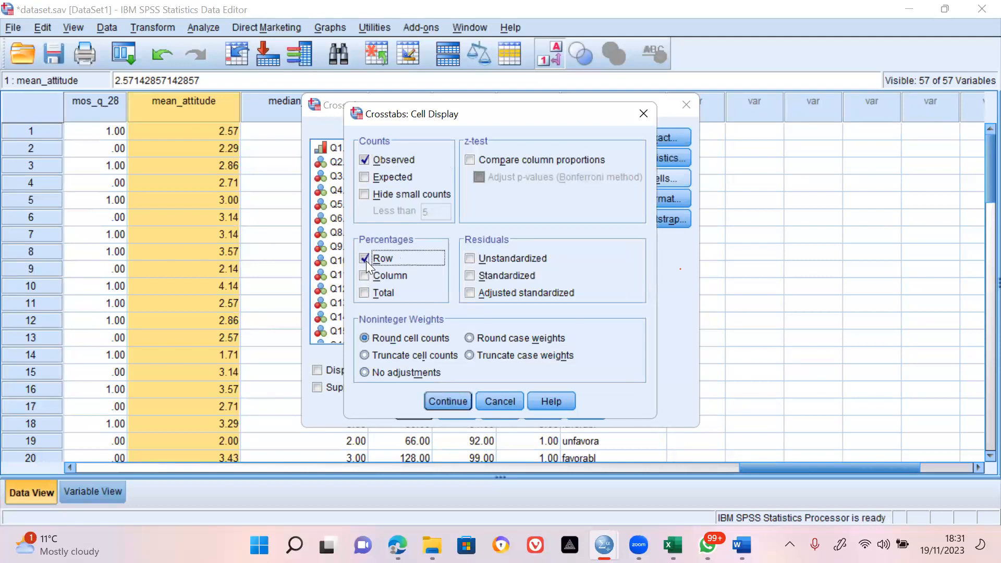
click(365, 260)
click(462, 400)
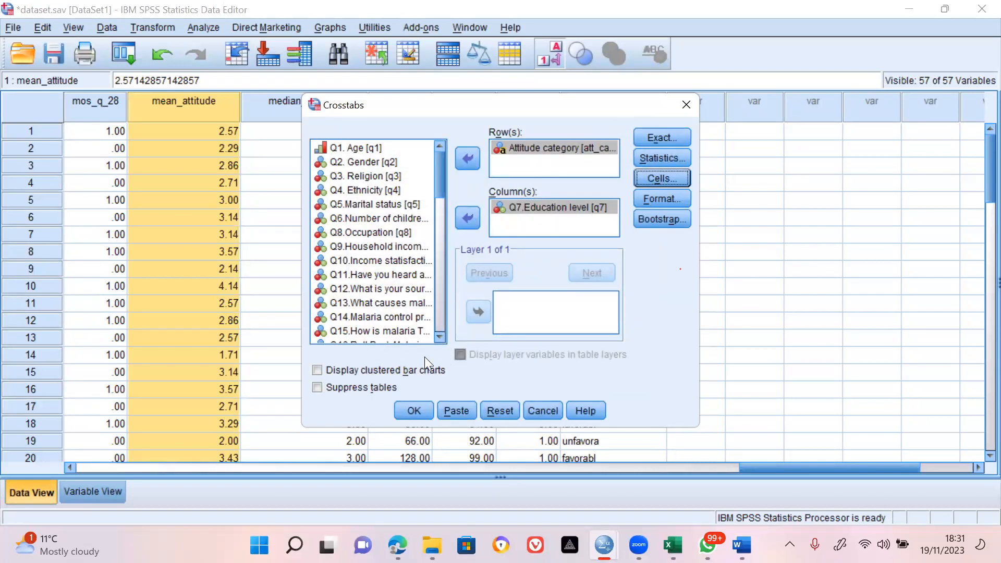
Step: Enable clustered bar charts for the crosstab and run the analysis
click(321, 373)
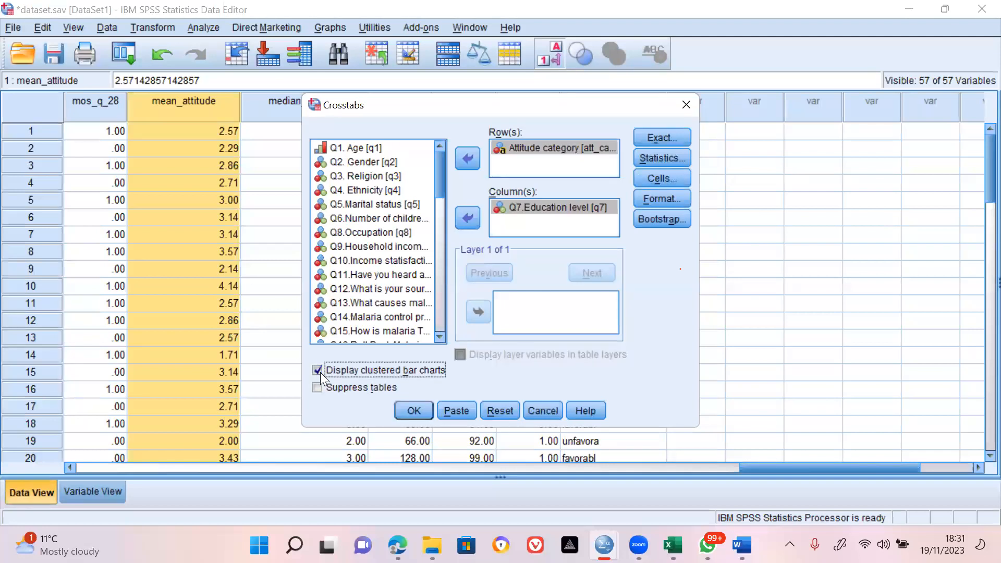
click(414, 410)
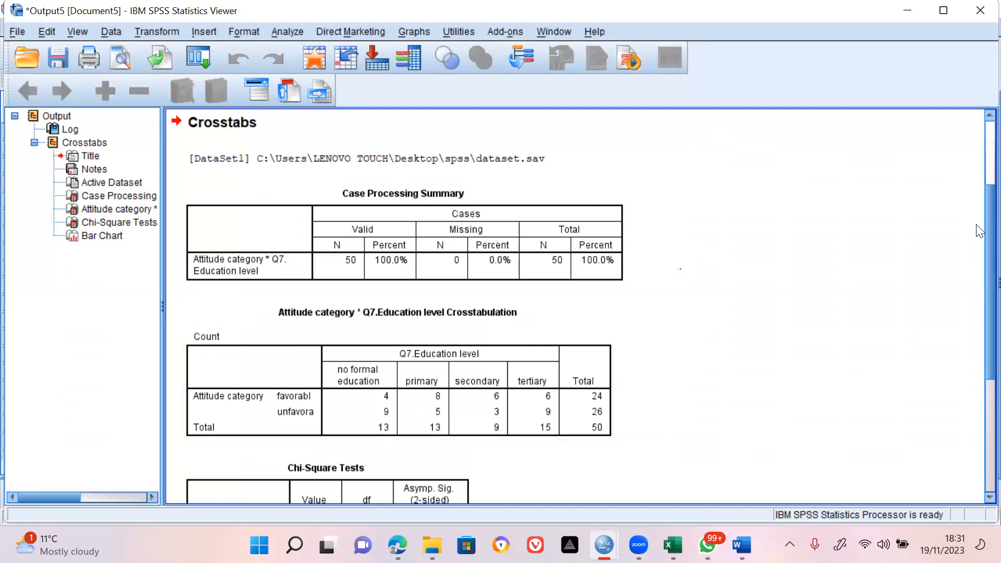
Step: Review the crosstab output from the case processing summary through the chi-square tests to the bar chart
click(597, 324)
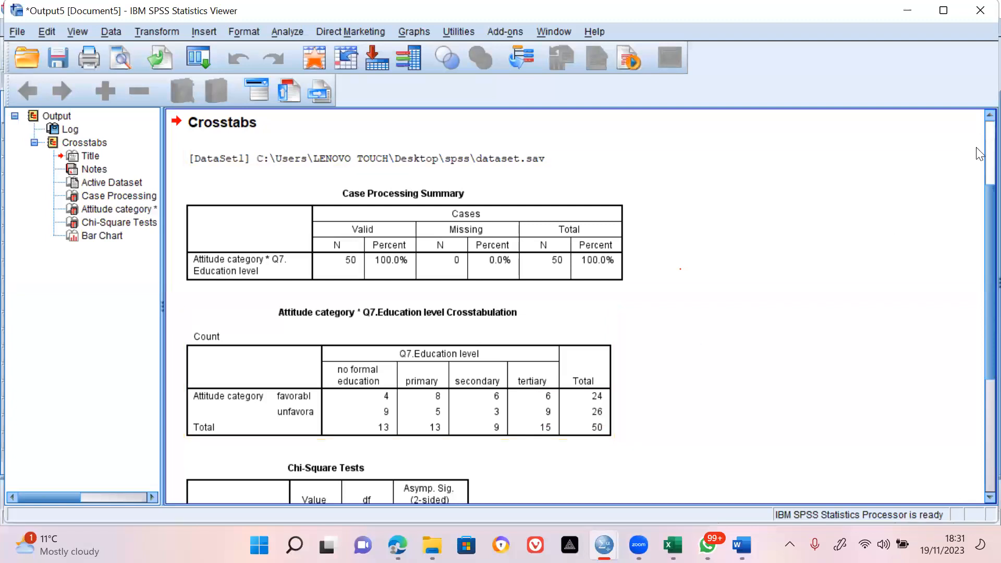
scroll(980, 225, down, 3)
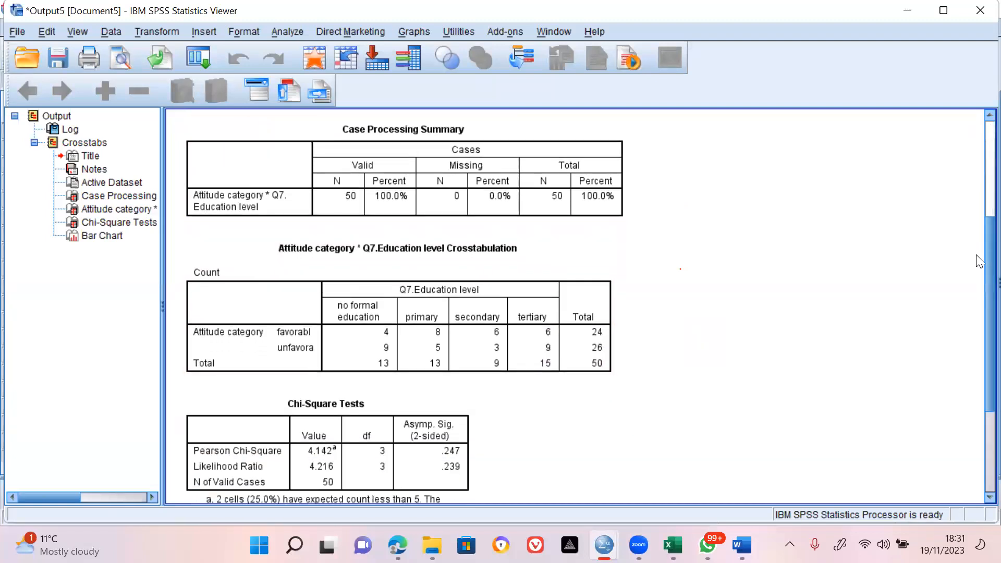
scroll(979, 266, down, 6)
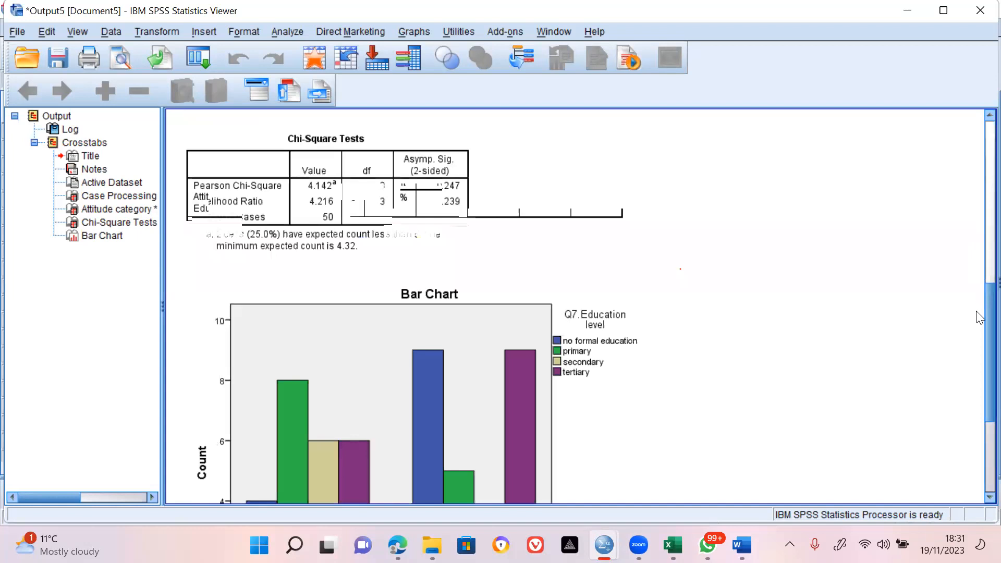
scroll(980, 292, up, 2)
scroll(981, 295, up, 2)
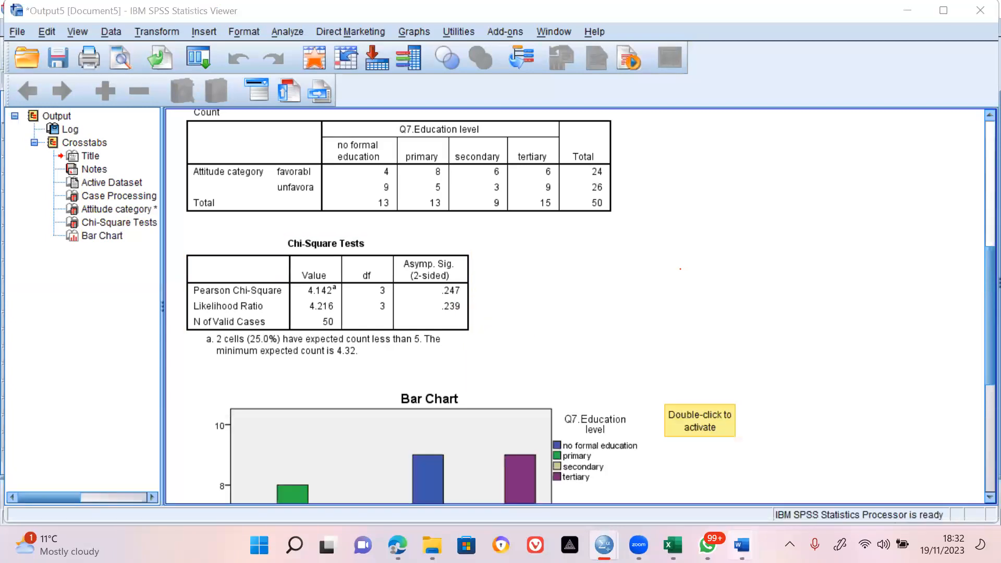
Step: Switch to Document2 in Word, read the handwritten p-value decision rules around 0.05, and return to the SPSS output
click(742, 545)
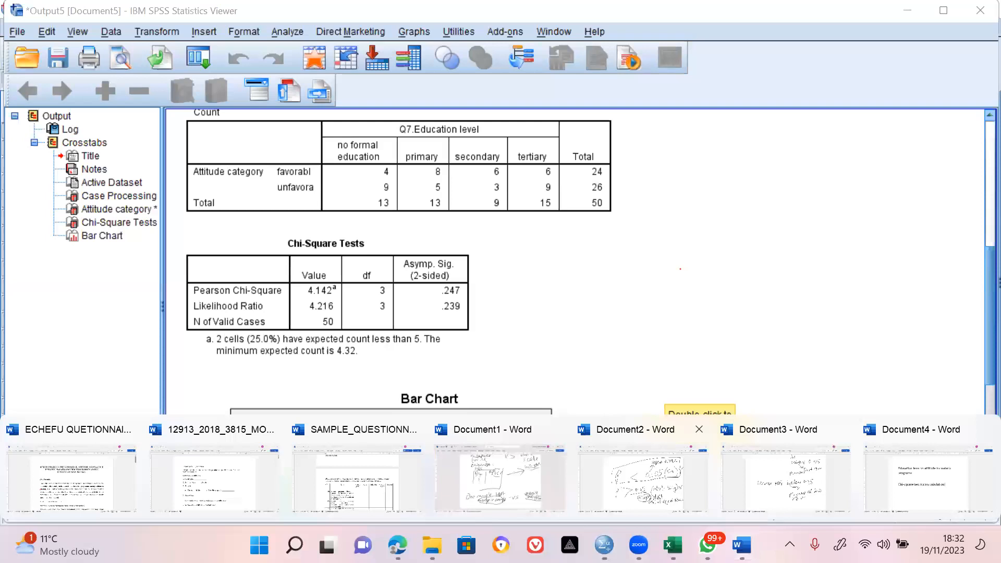
click(643, 477)
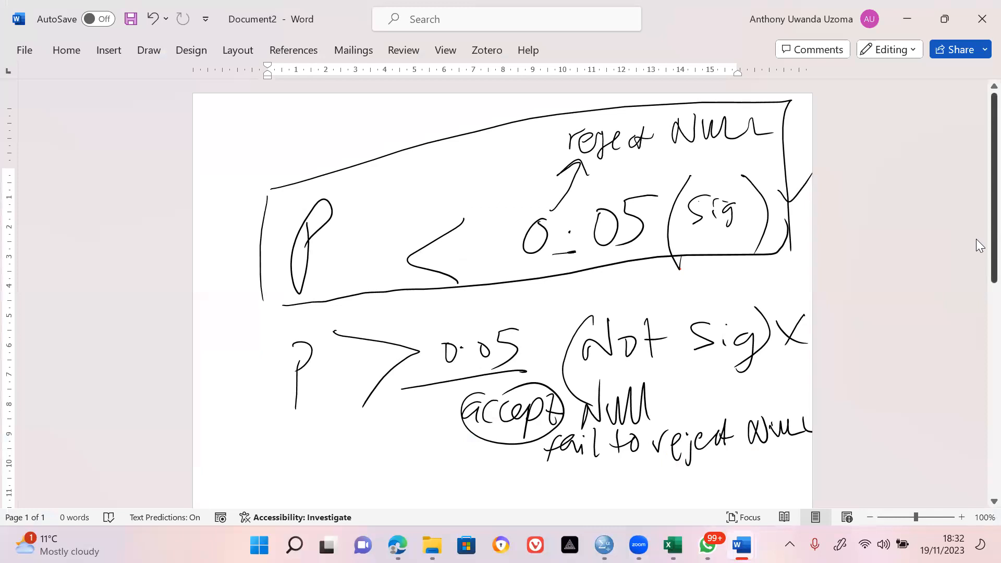
scroll(977, 239, down, 2)
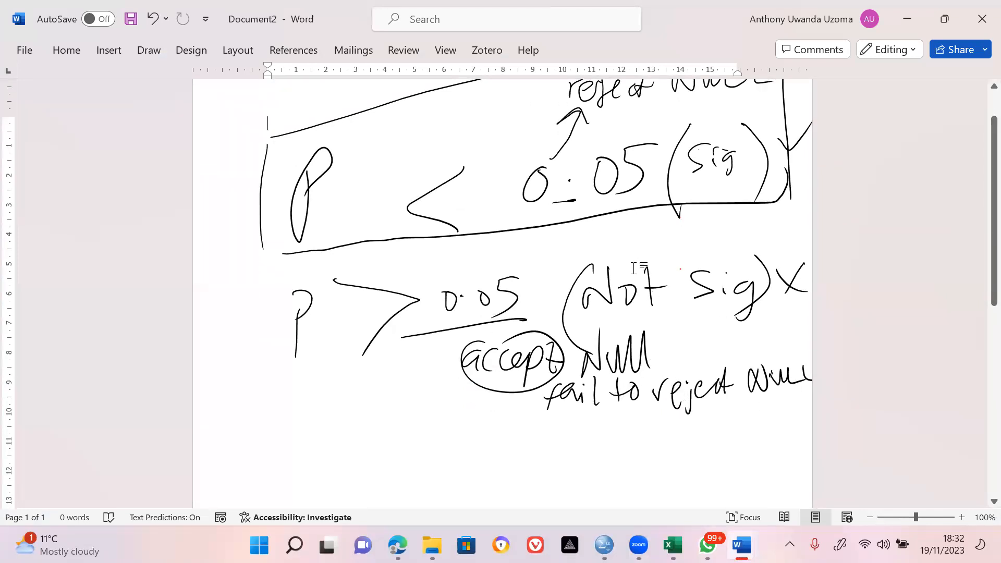
click(906, 14)
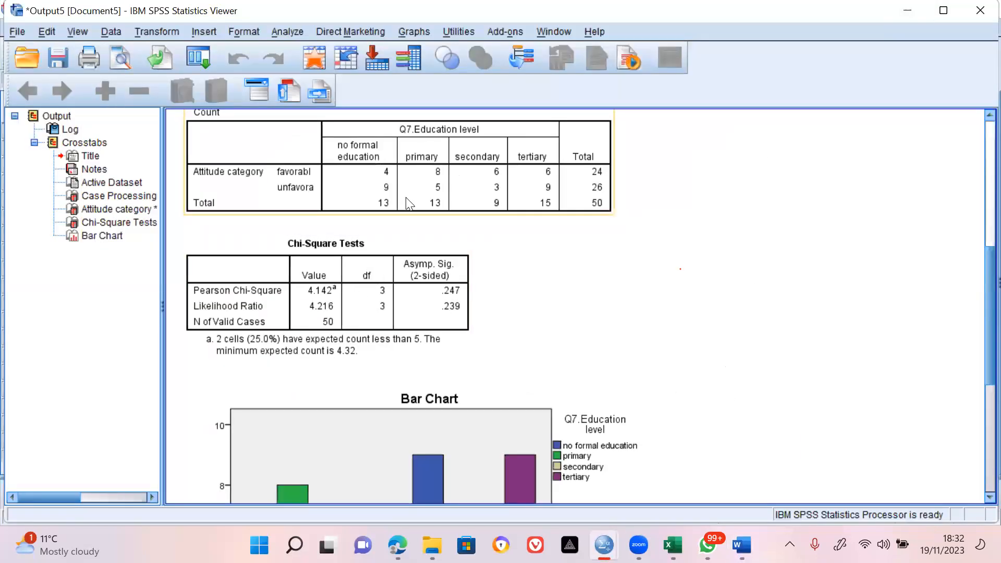
Step: Examine the Chi-Square Tests table together with the attitude category by education level crosstabulation
click(411, 243)
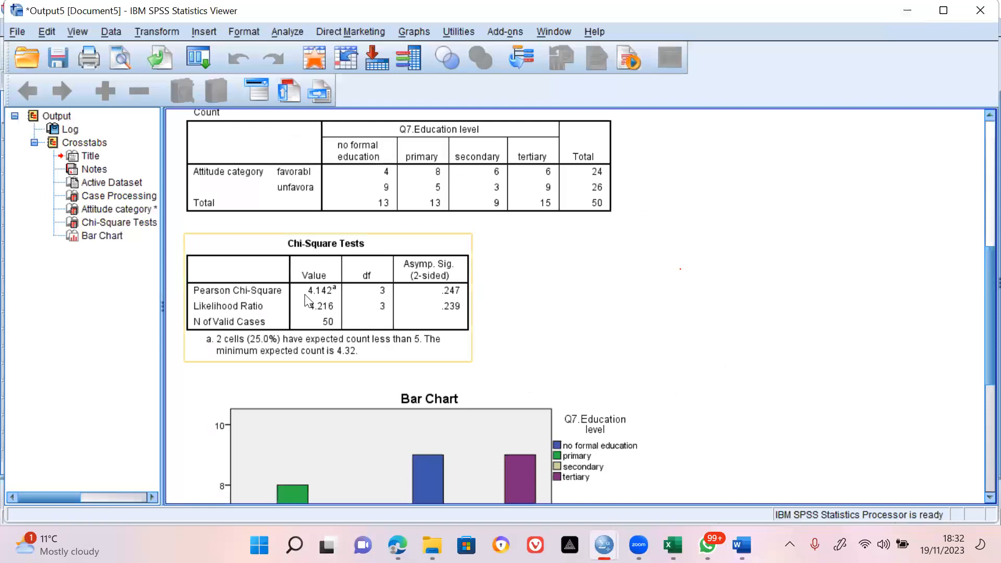
click(308, 191)
click(292, 249)
click(269, 202)
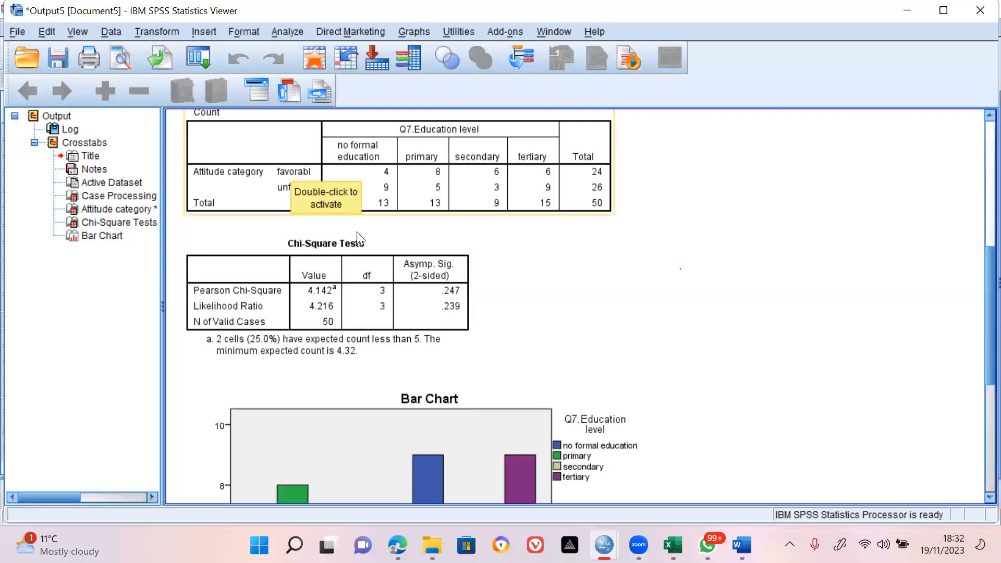
click(364, 253)
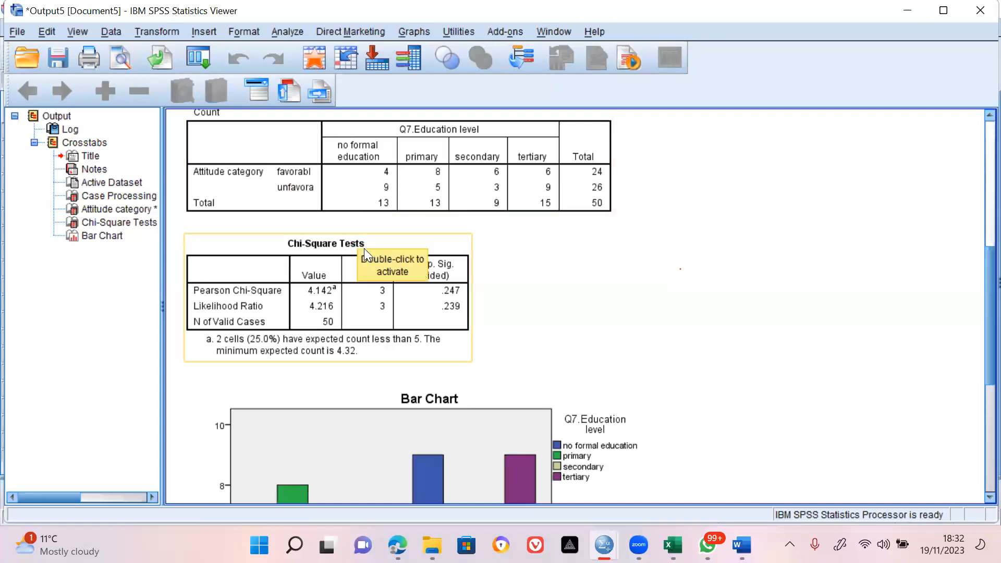
click(345, 147)
click(337, 266)
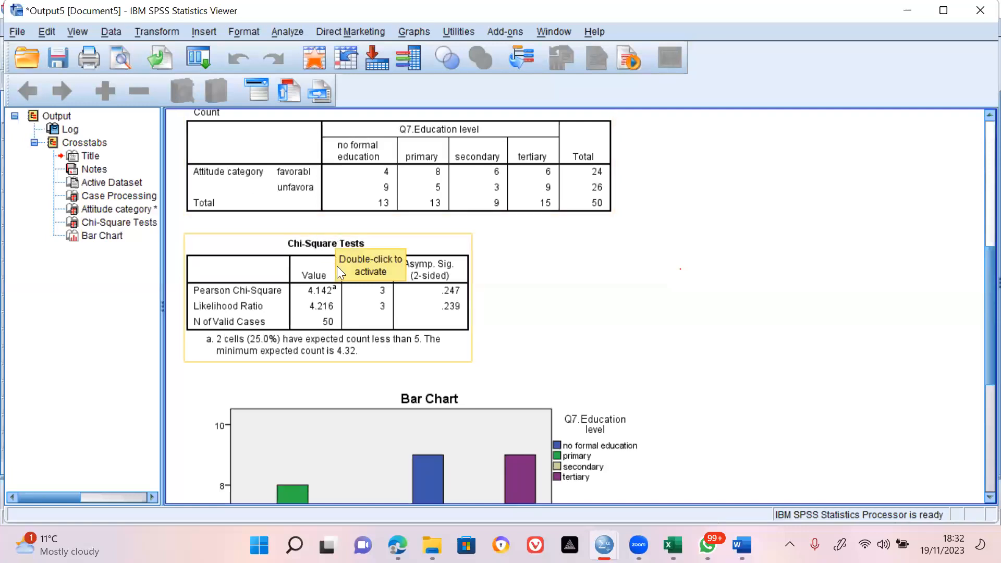
click(571, 257)
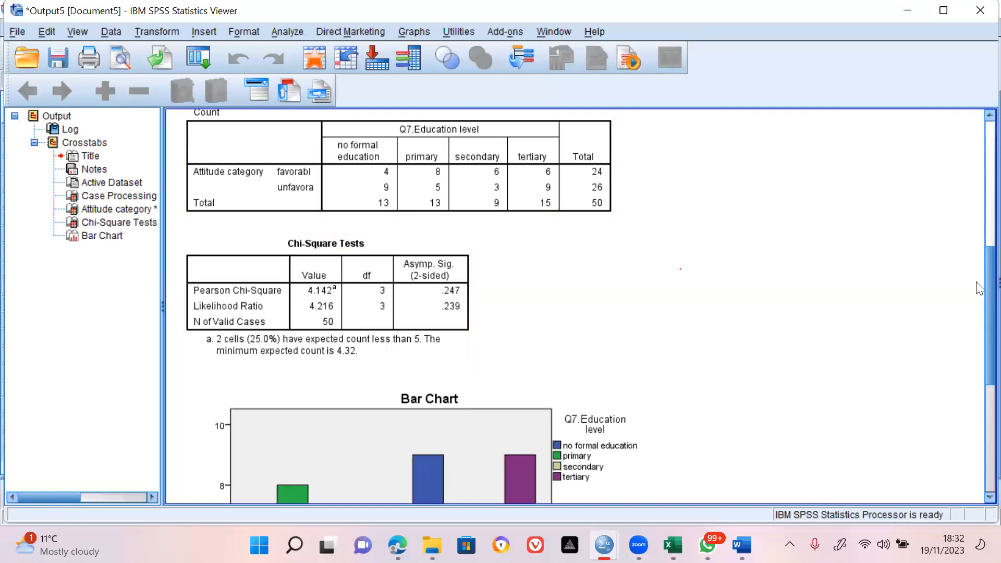
Step: Examine the clustered bar chart of attitude category by education level, including its legend
scroll(978, 285, down, 10)
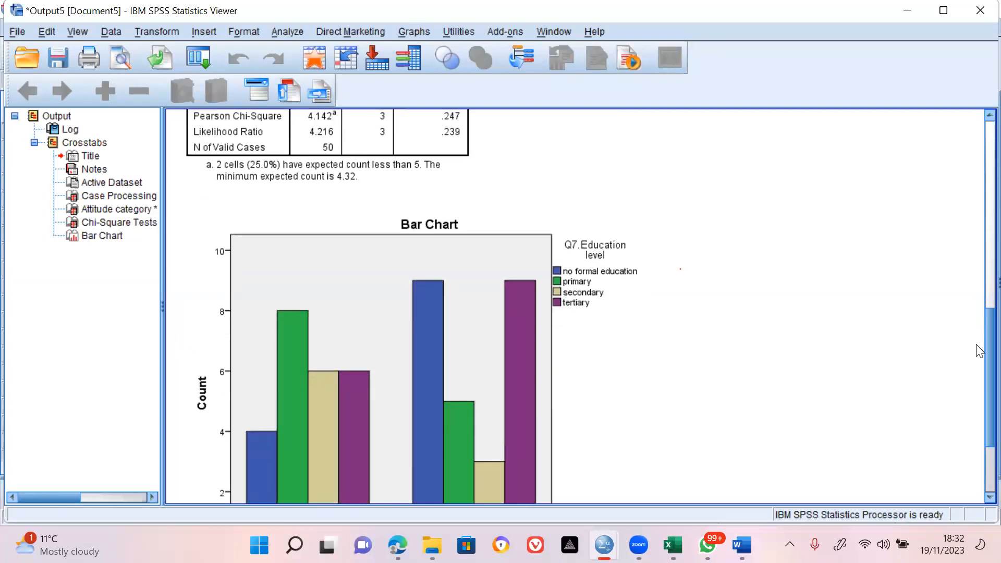
scroll(980, 381, down, 2)
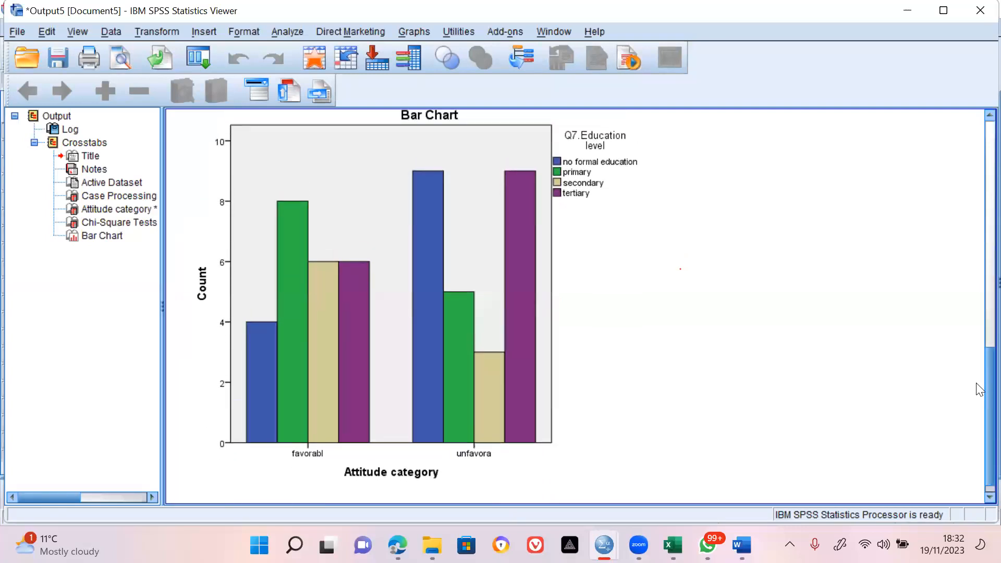
scroll(980, 404, down, 1)
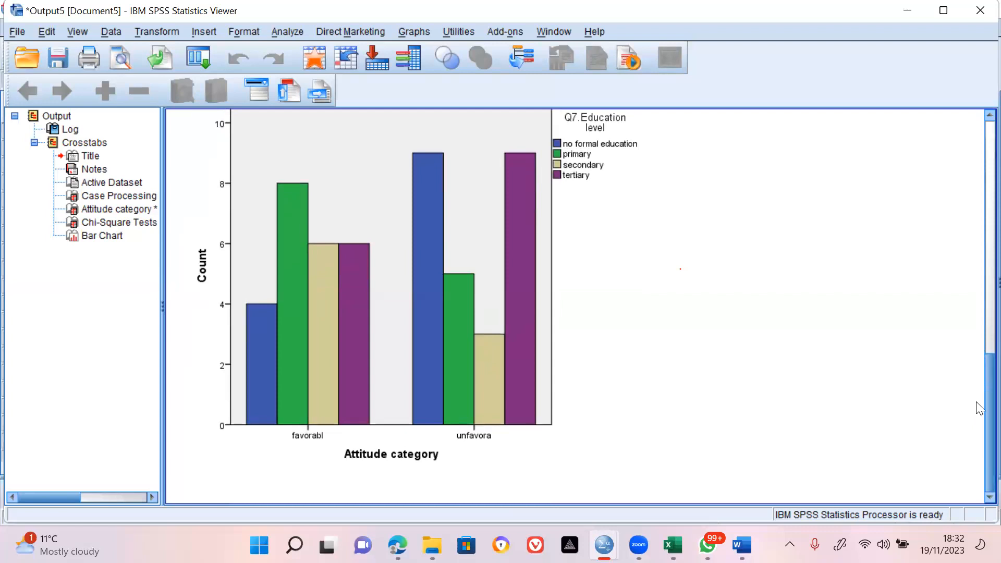
click(635, 170)
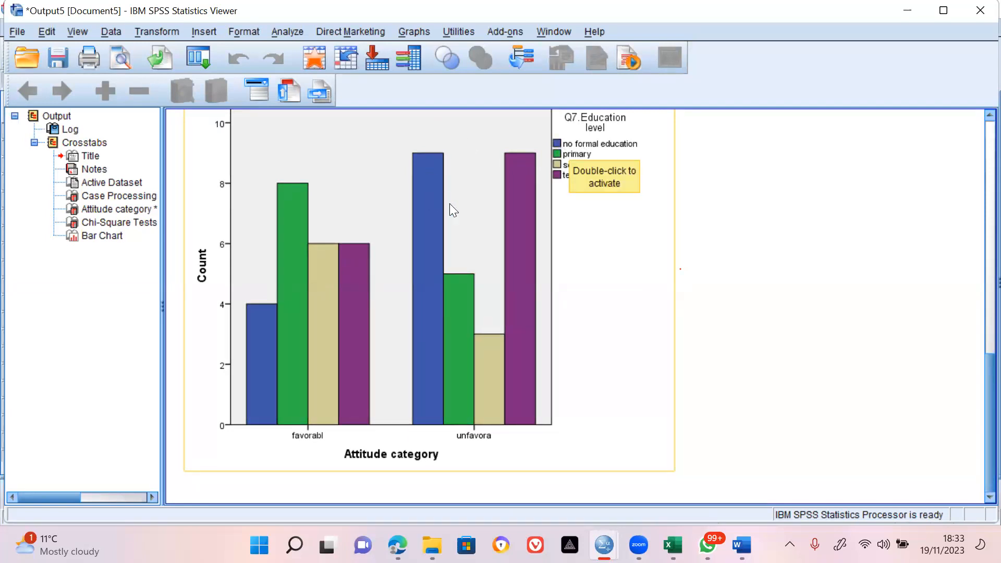
Step: Examine the clustered bar chart, and return to the chi-square tests and crosstabulation tables above it
click(425, 178)
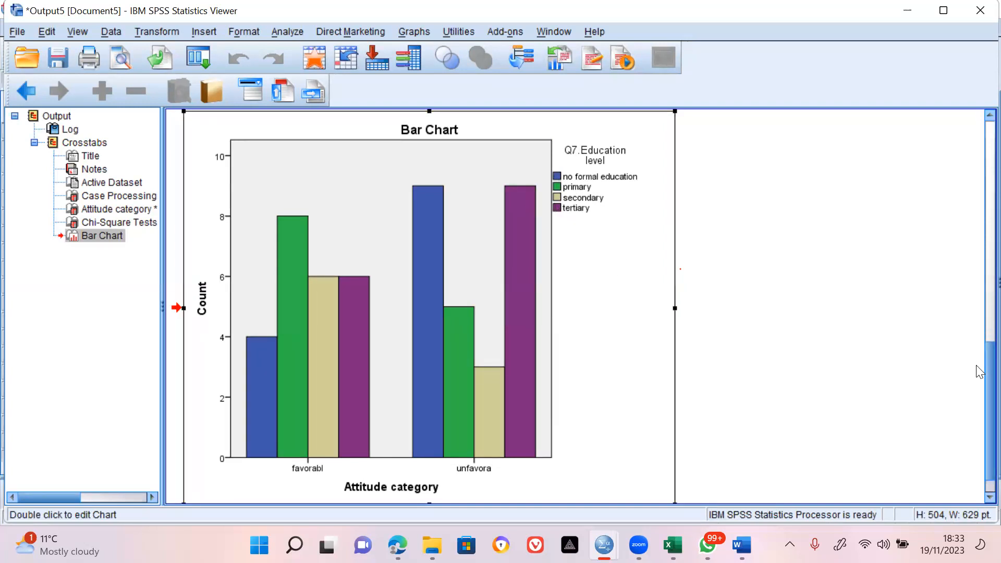
scroll(981, 371, down, 1)
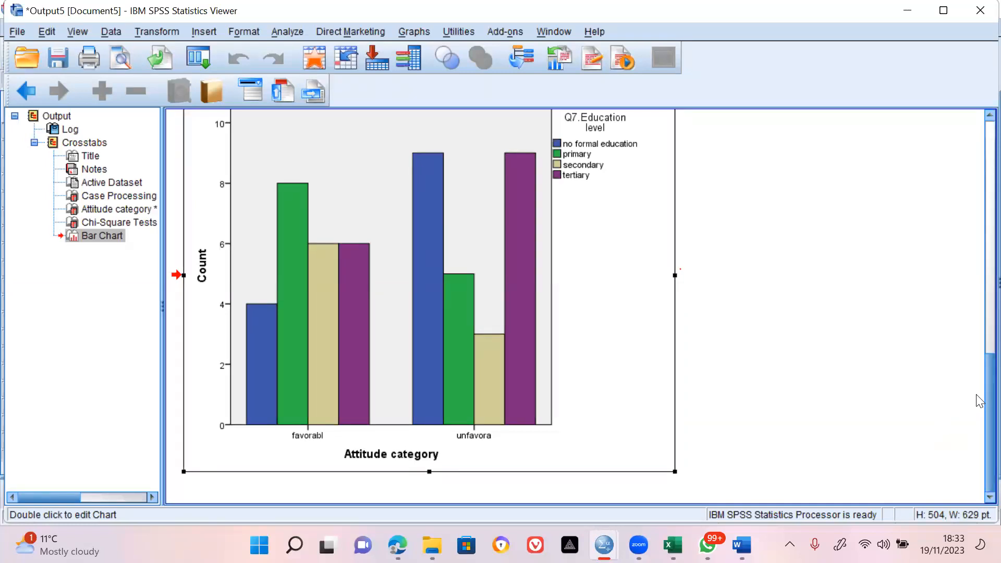
scroll(979, 404, up, 1)
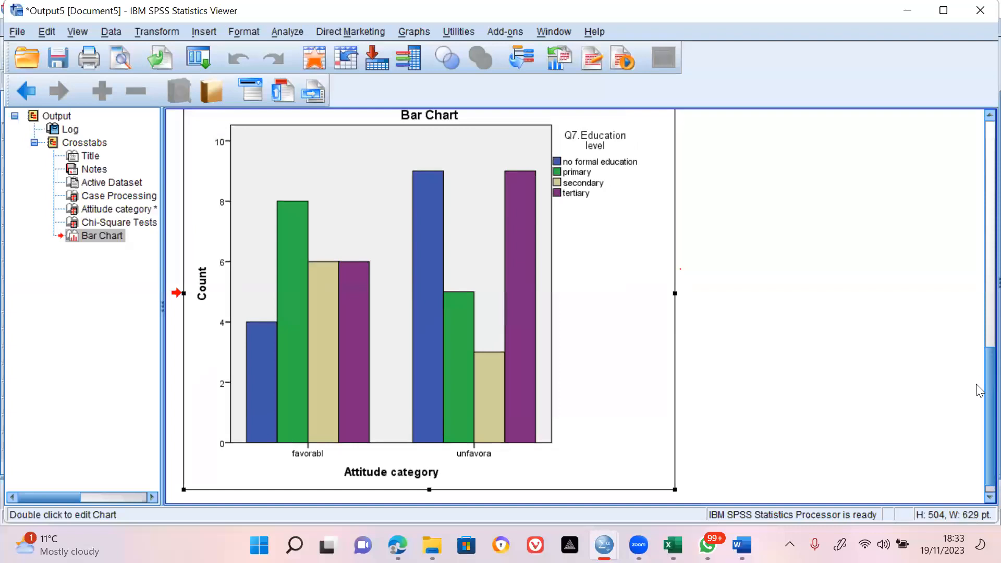
scroll(979, 392, up, 5)
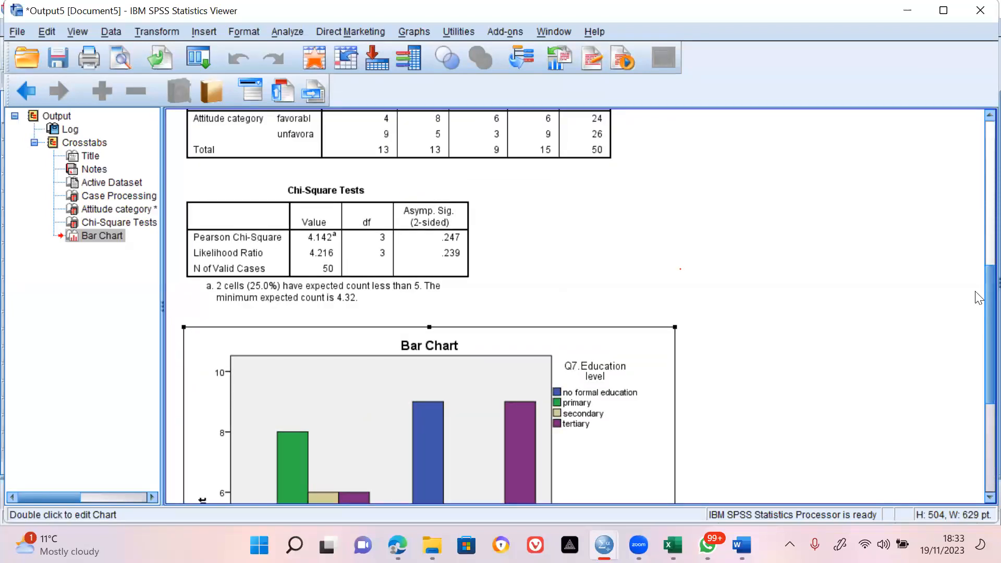
scroll(979, 308, up, 5)
scroll(969, 231, up, 1)
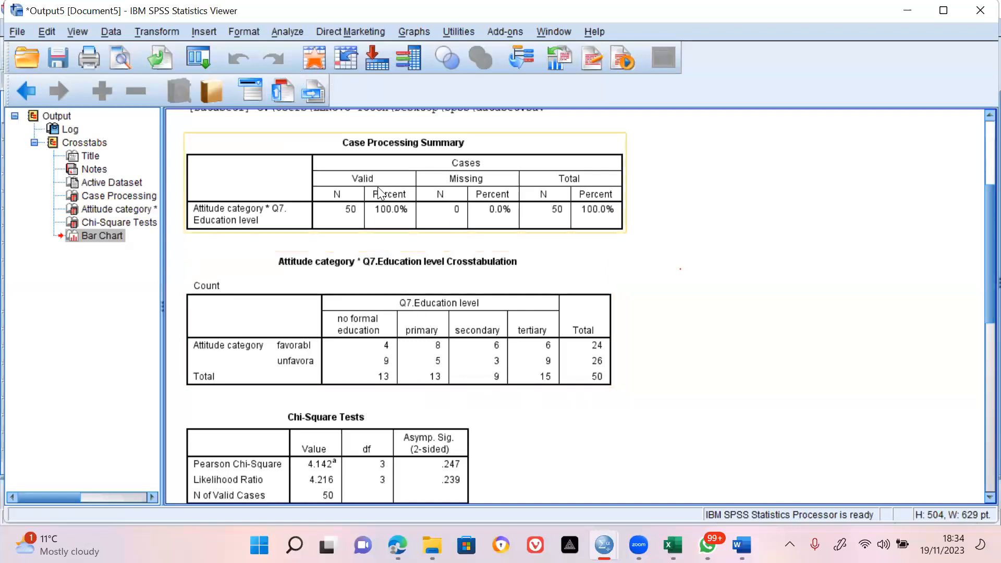
Step: Open the Crosstabs setup and clear Attitude category from the rows and Q7.Education level from the columns
click(294, 32)
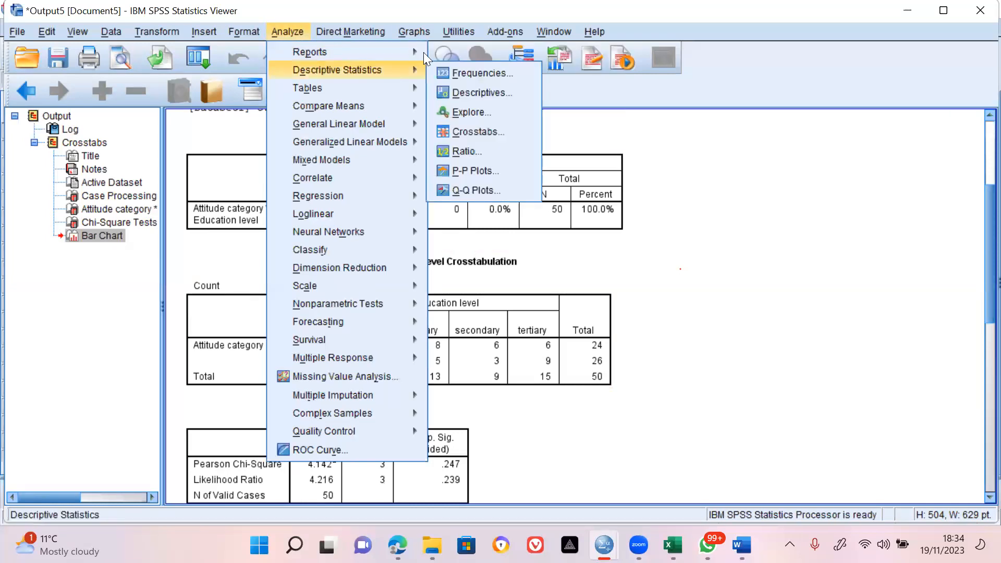
mouse_move(395, 68)
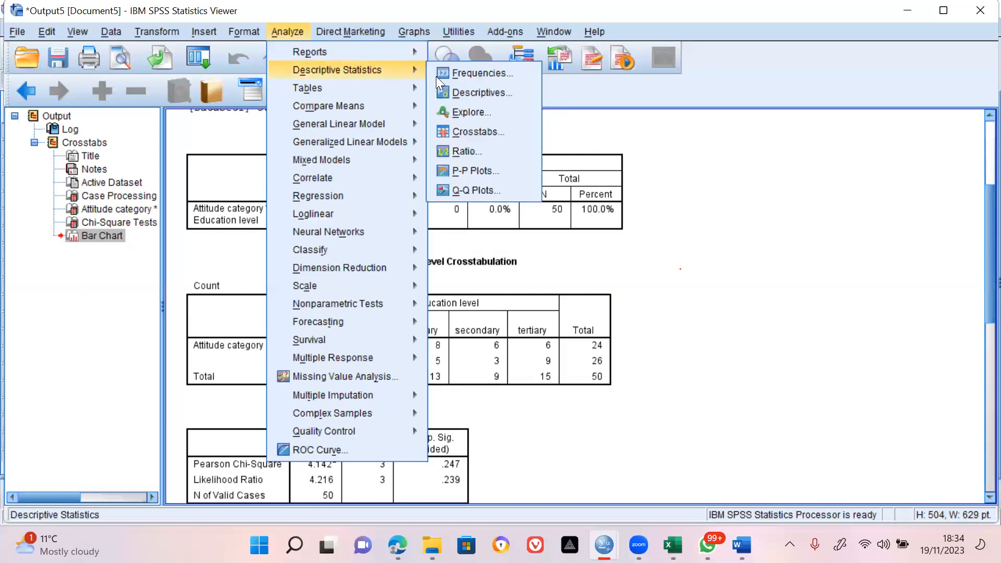
click(486, 133)
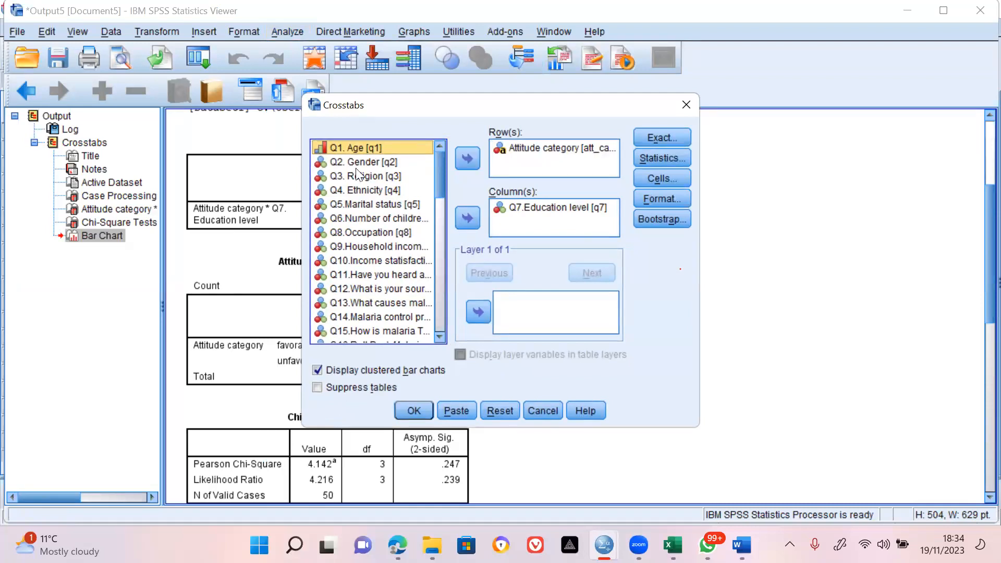
click(576, 151)
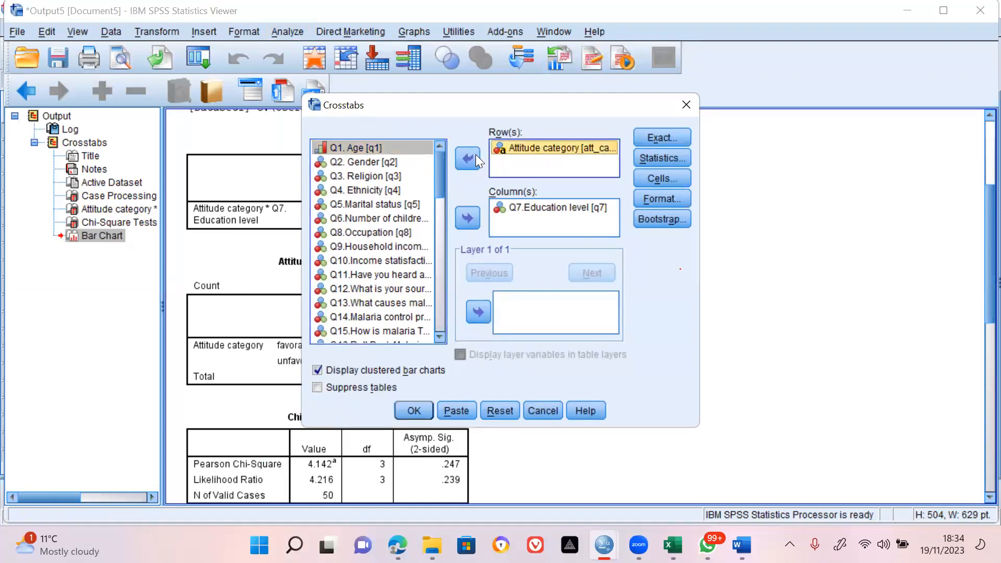
click(471, 157)
click(549, 209)
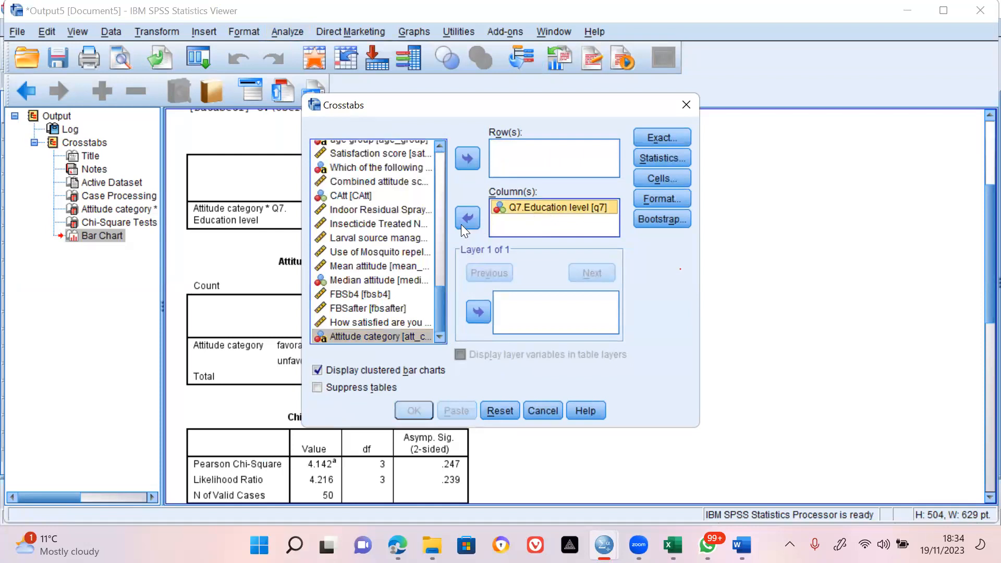
click(468, 219)
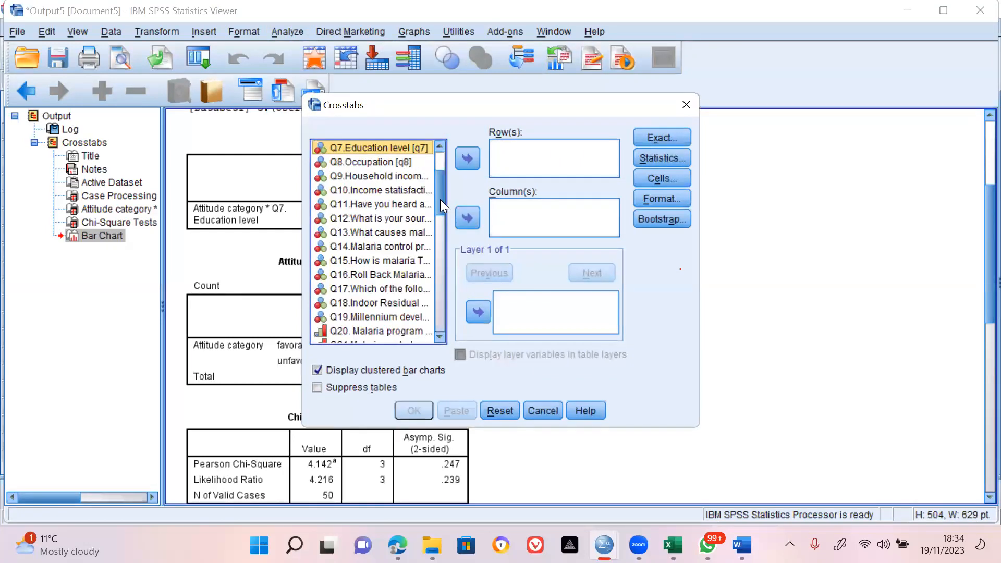
Step: Assign Attitude category as the crosstab's row variable and Q7.Education level as its column variable
drag(440, 200, 431, 324)
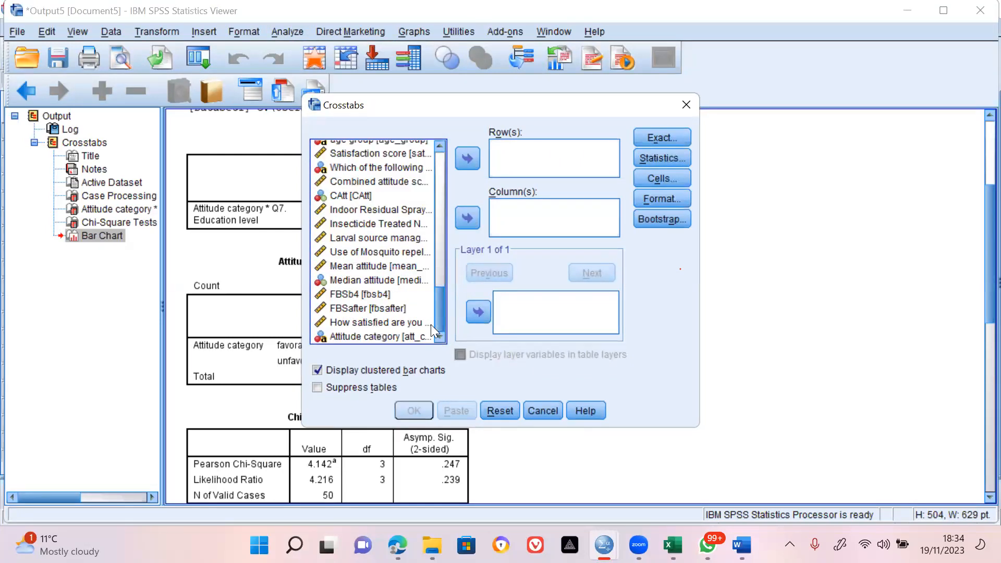
click(399, 336)
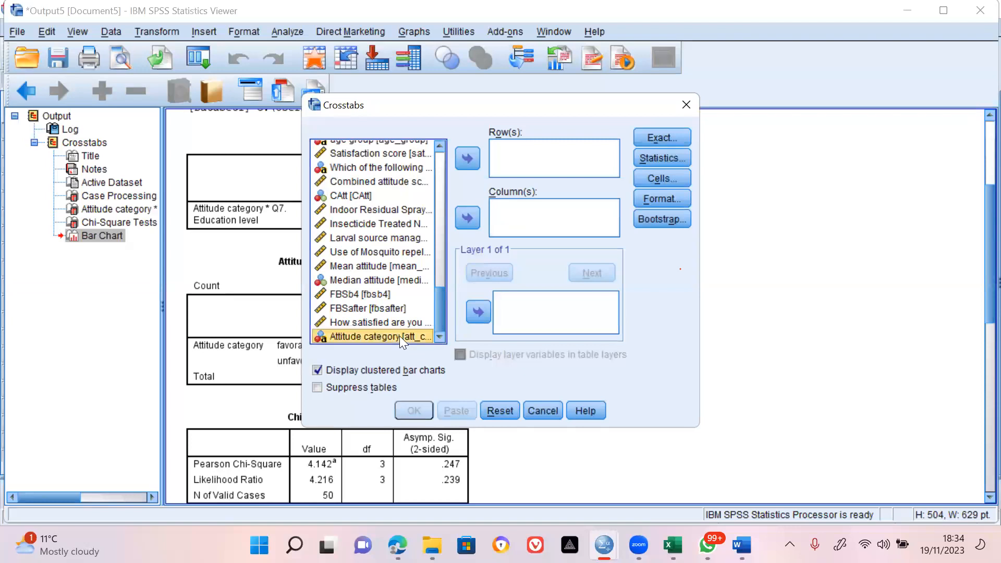
click(471, 163)
drag(437, 294, 442, 165)
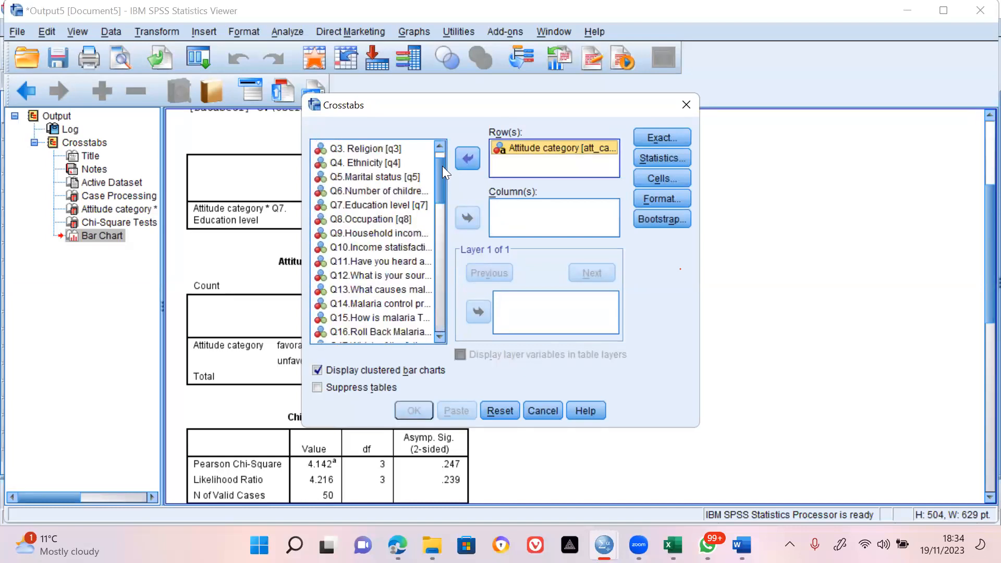
click(399, 205)
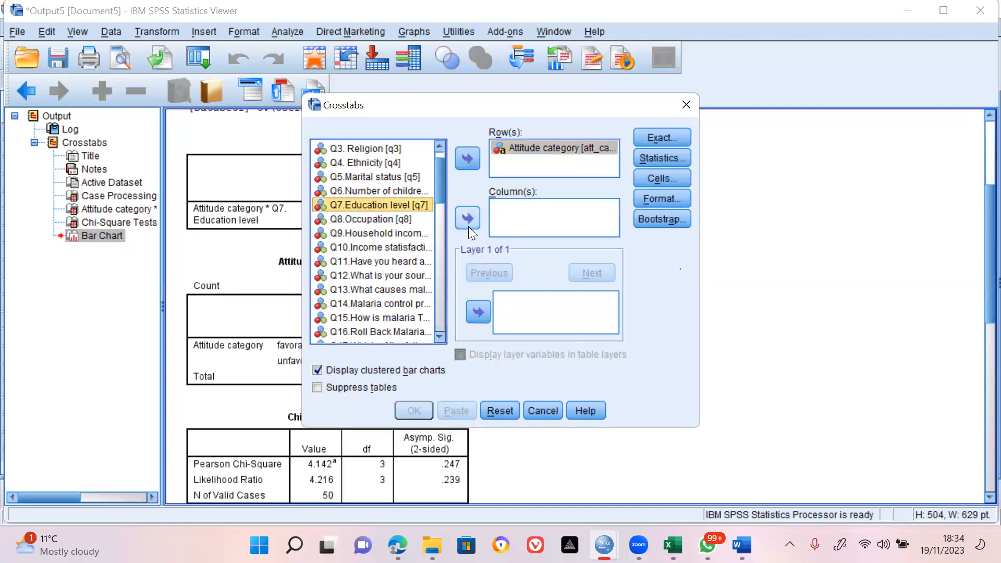
click(469, 219)
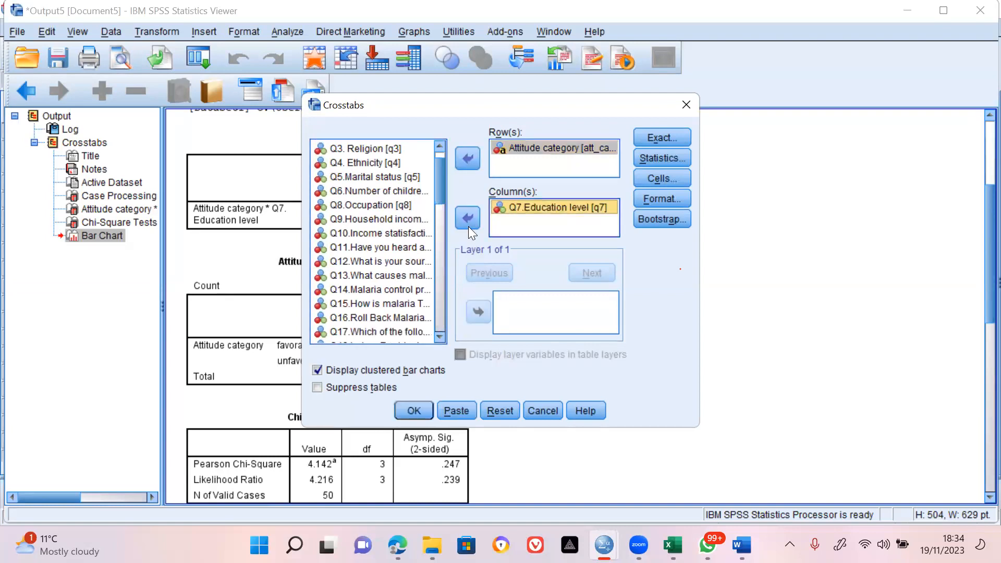
Step: Run the crosstab with the Chi-square statistic and with row, column and total percentages displayed in the cells
click(677, 157)
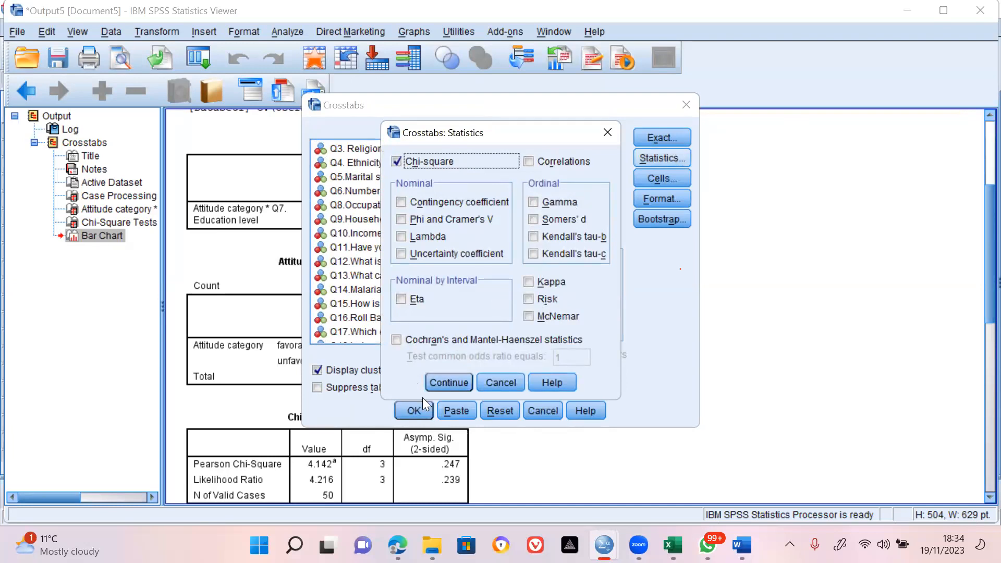
click(447, 383)
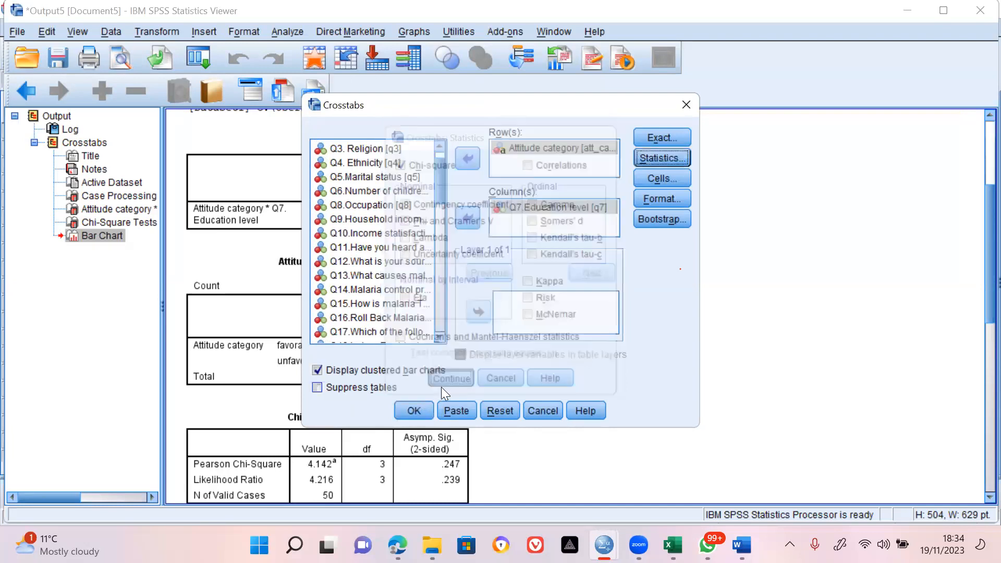
click(662, 179)
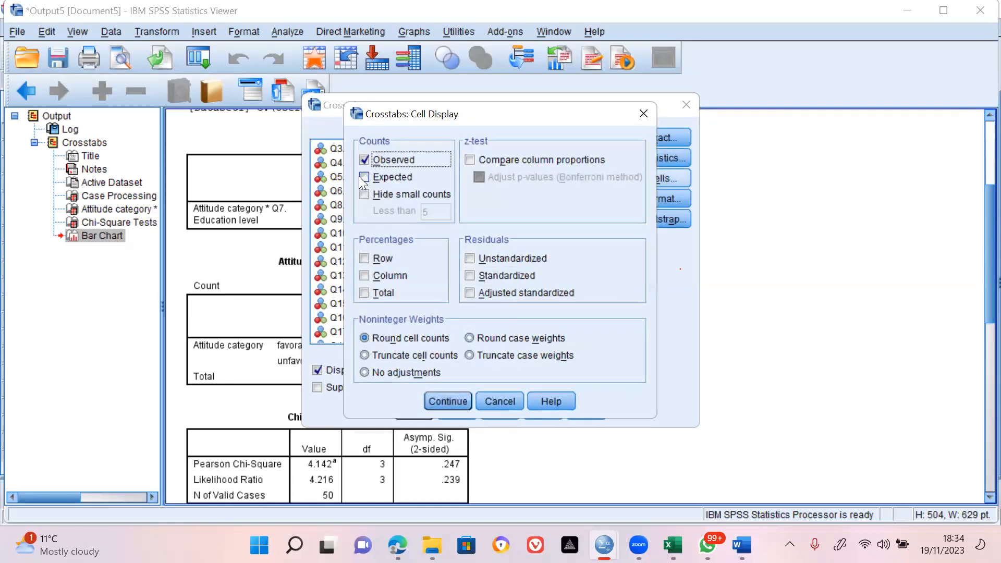
click(365, 259)
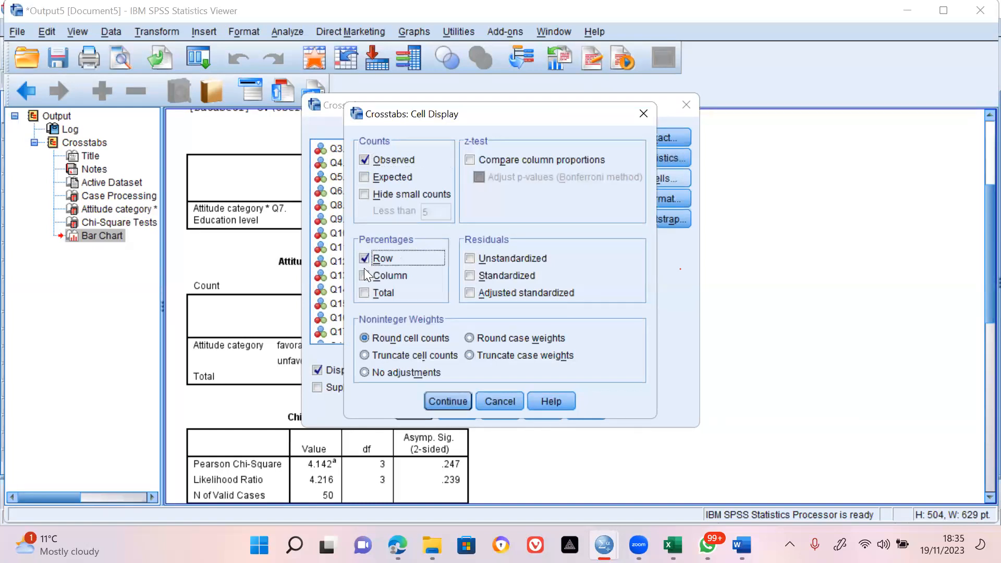
click(365, 293)
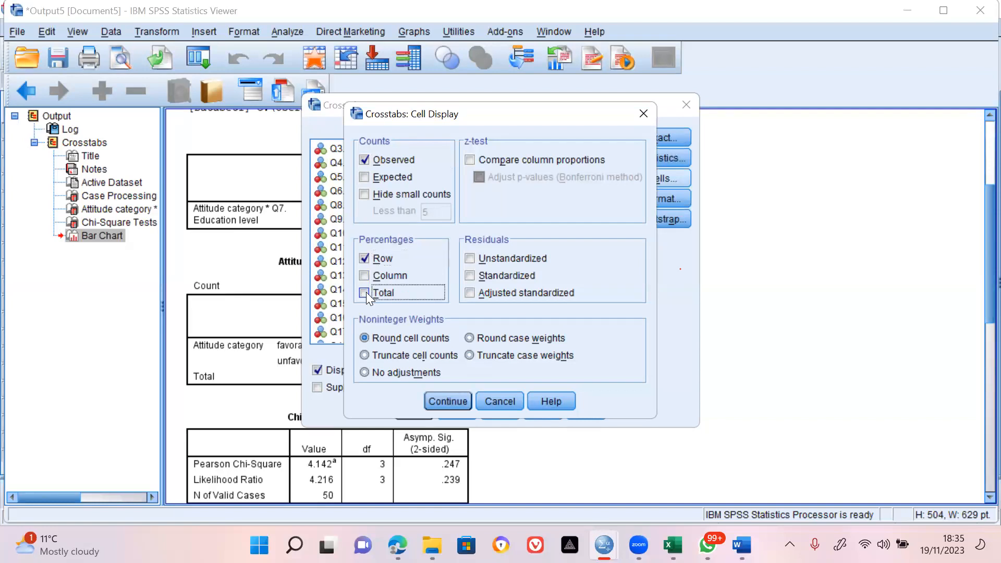
click(365, 276)
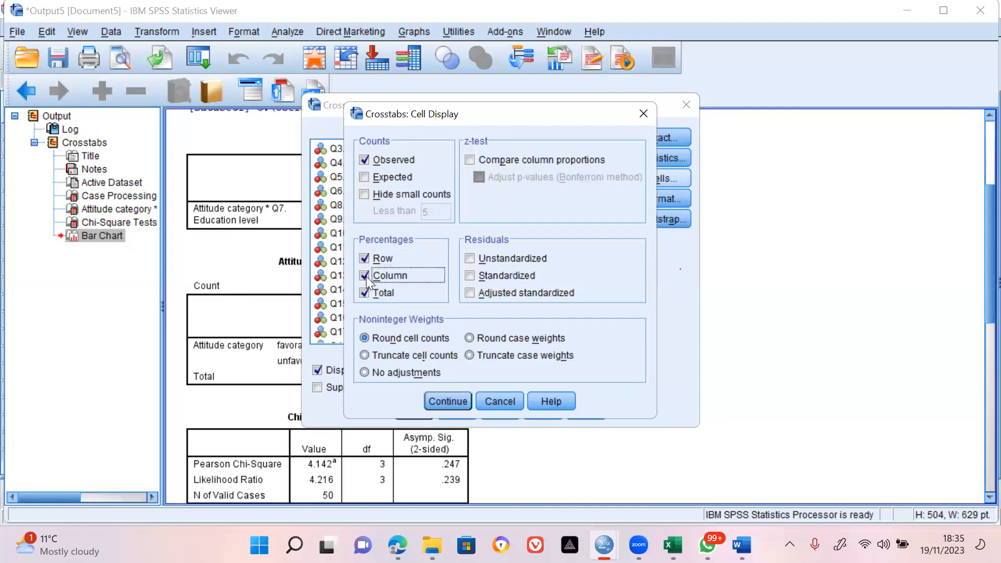
click(447, 400)
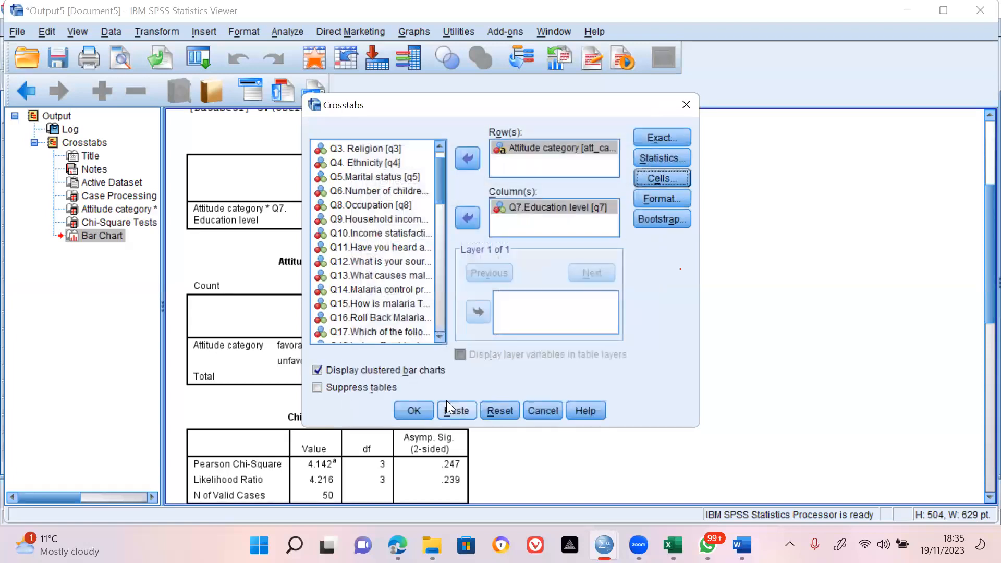
click(410, 411)
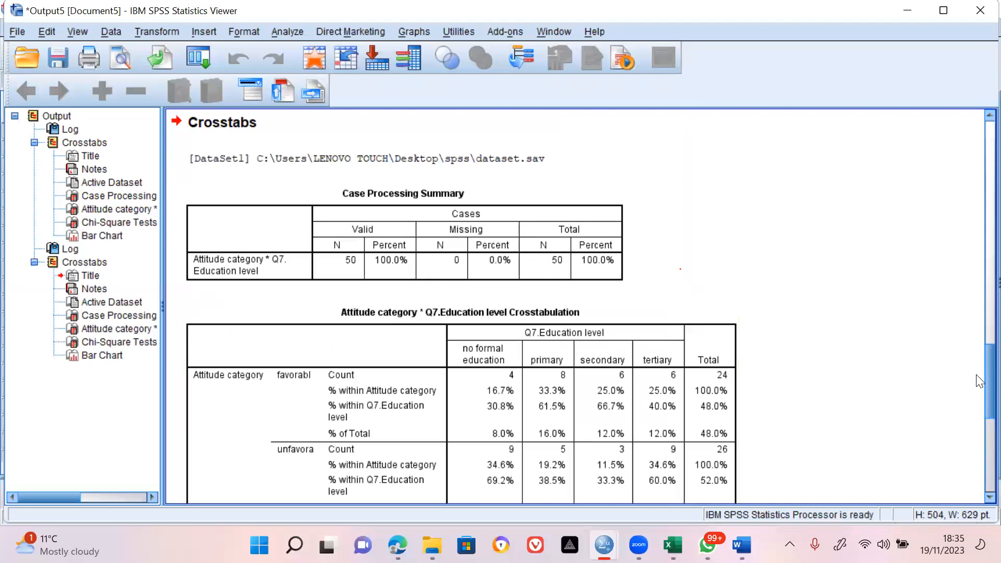
Step: Examine the new attitude category by education level crosstabulation with its row, column and total percentages
scroll(979, 380, down, 5)
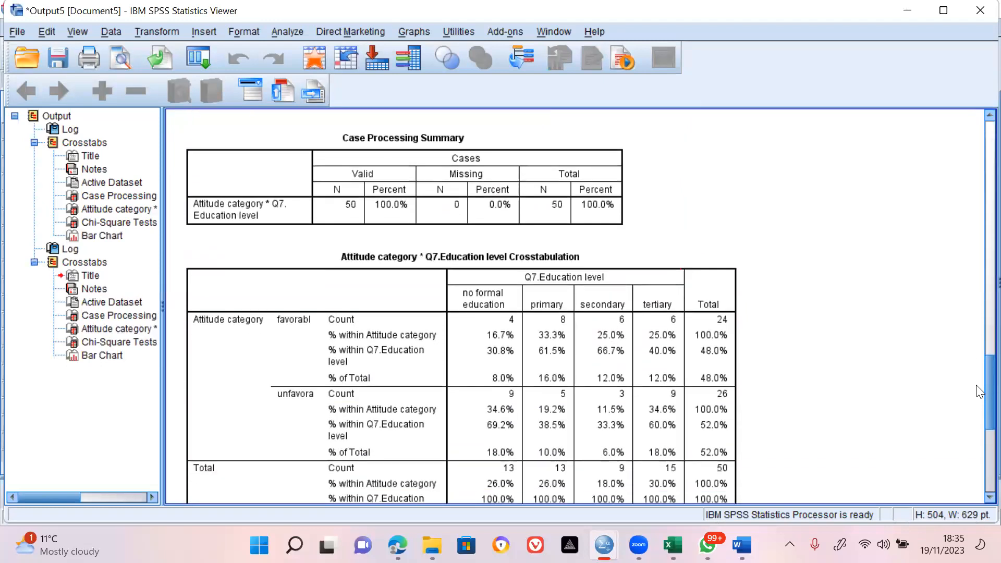
scroll(979, 405, down, 2)
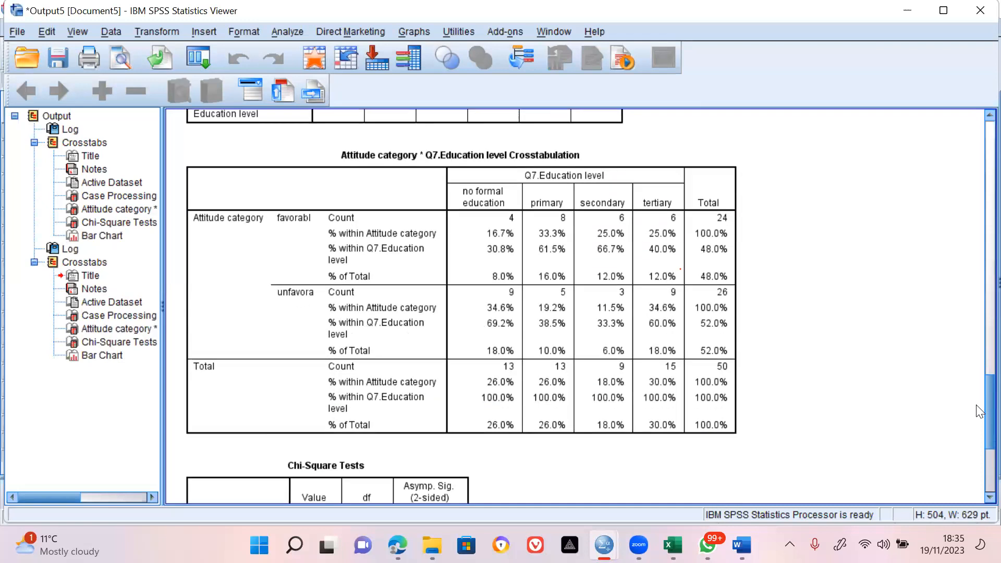
click(688, 252)
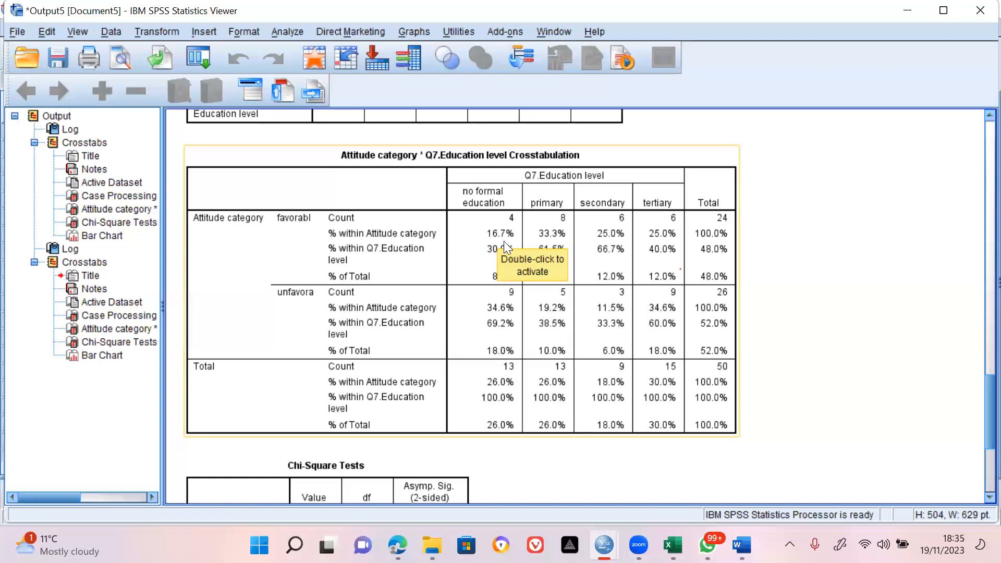
click(805, 414)
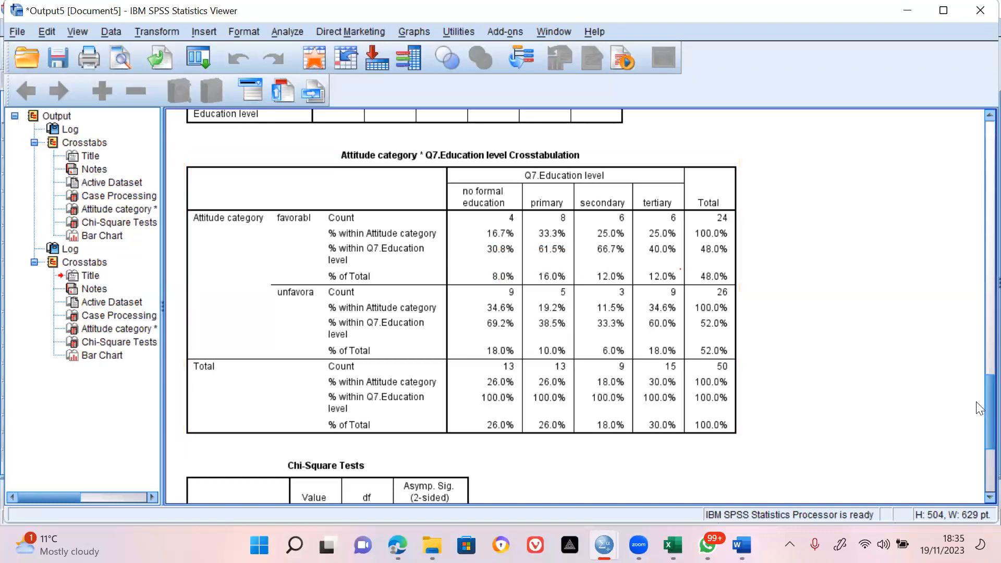
Step: Review the new output's bar chart and its Chi-Square Tests table, including the expected count footnote
scroll(979, 408, down, 10)
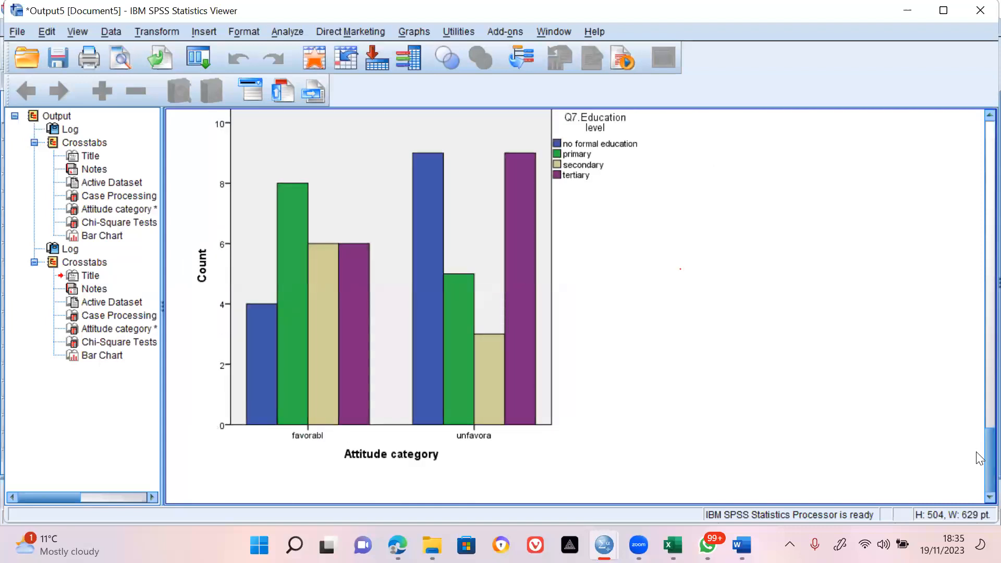
scroll(978, 458, up, 3)
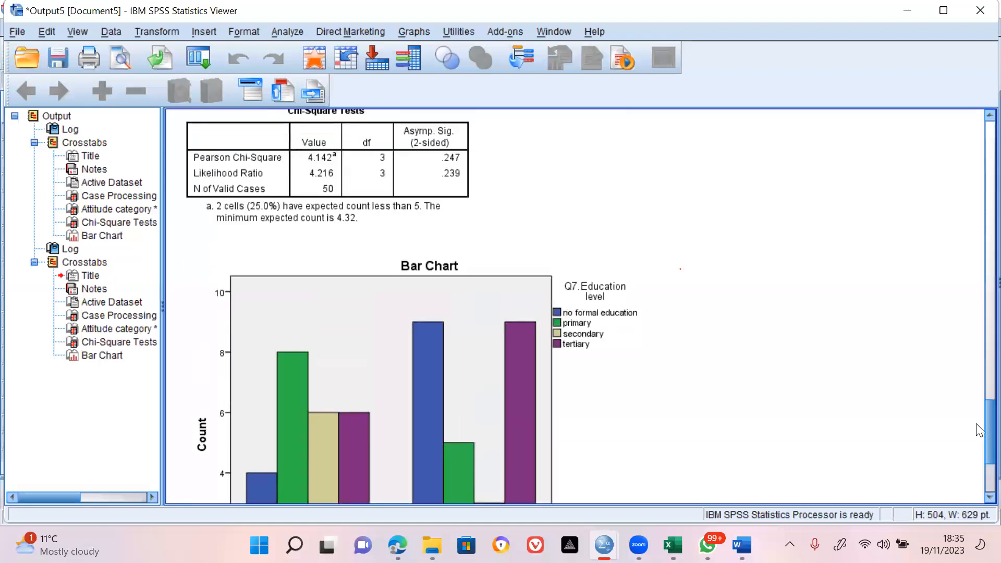
scroll(980, 431, up, 3)
click(444, 312)
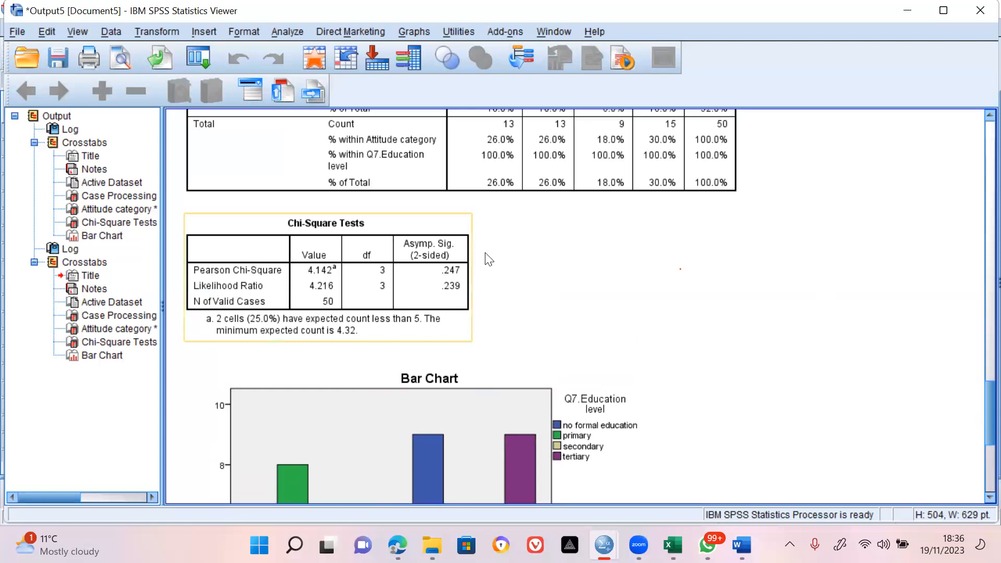
click(471, 188)
click(661, 357)
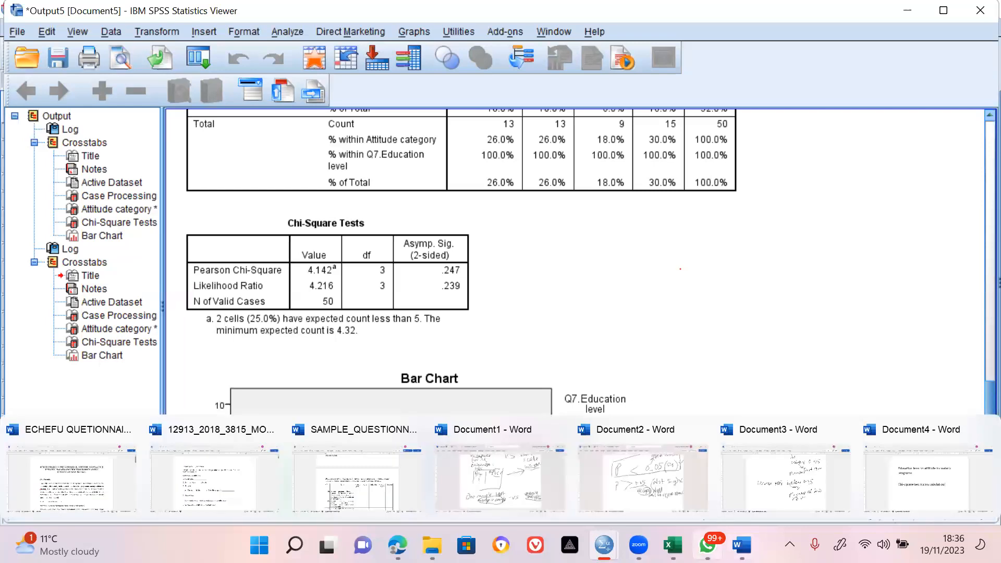
Step: Return to the dataset.sav data and look through the variables from Combined_attitude_score to att_category
mouse_move(605, 545)
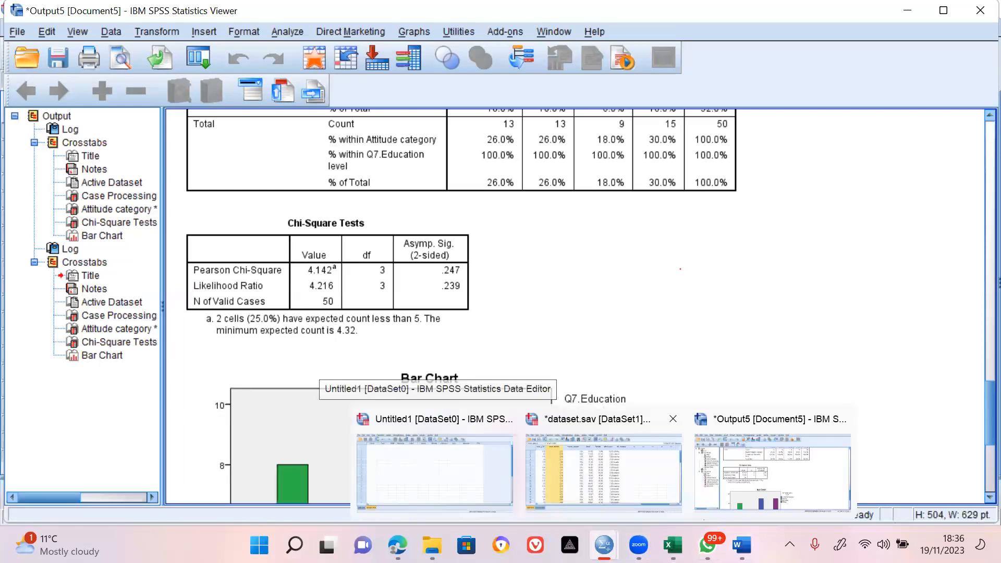
click(603, 469)
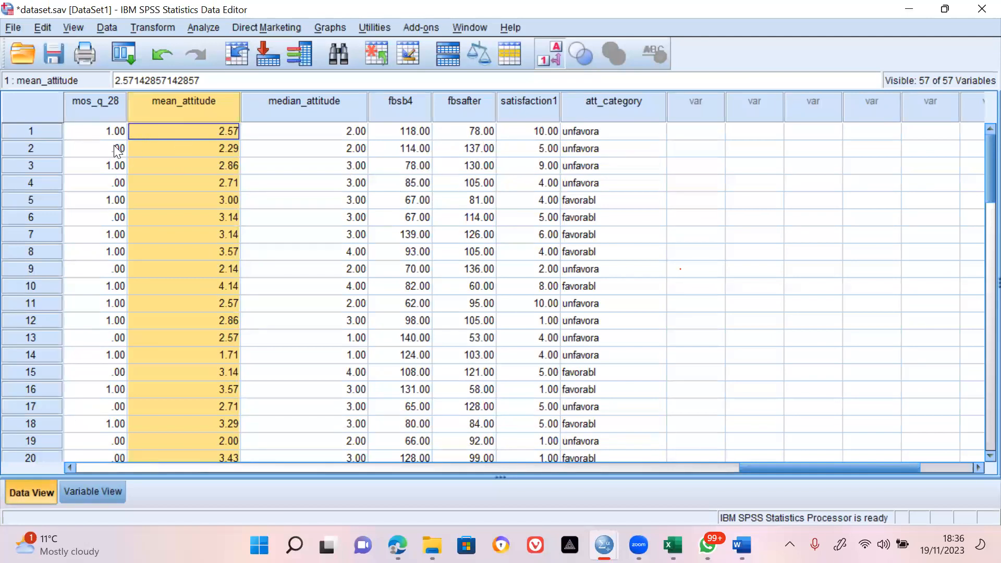
key(Left)
key(Left)
key(Left)
key(Left)
key(Left)
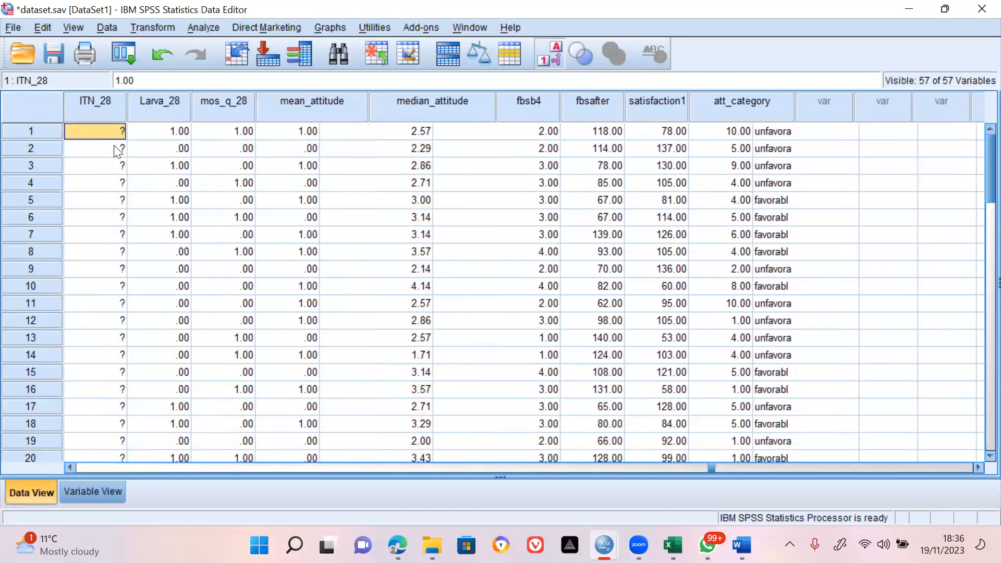
key(Left)
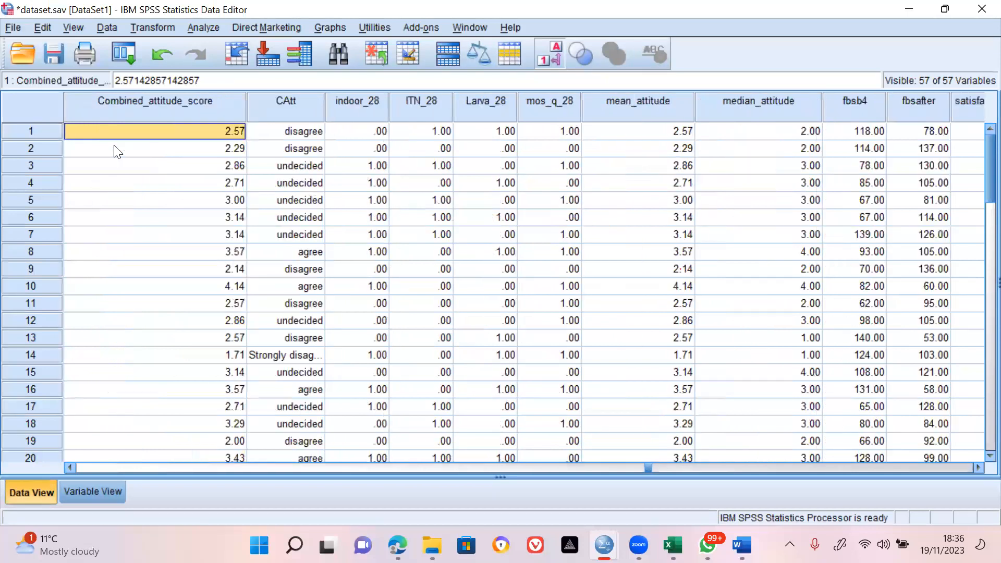
key(Right)
key(Right)
key(Right)
key(Right)
key(Right)
key(Right)
key(Right)
key(Right)
key(Right)
key(Right)
key(Right)
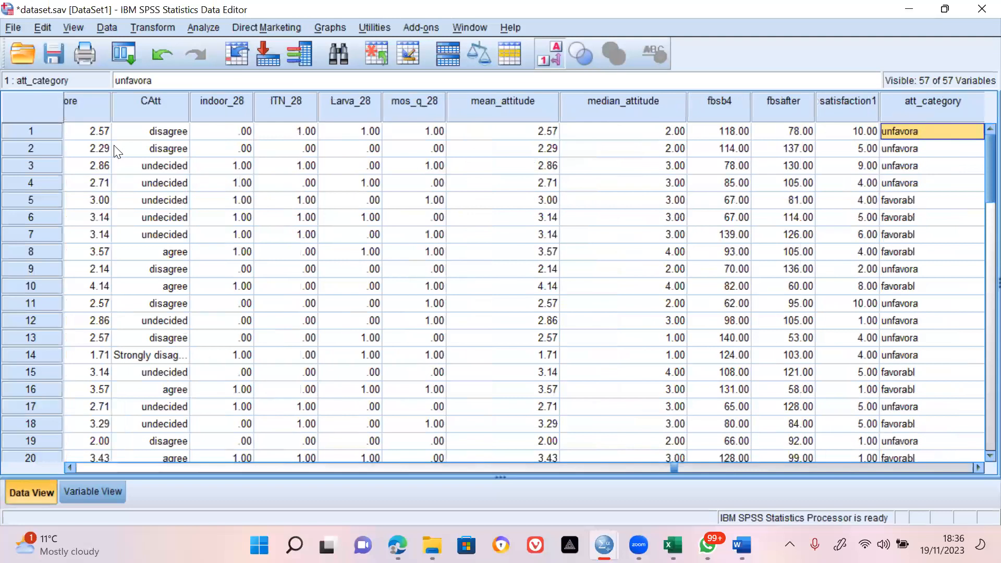
key(Right)
key(Right)
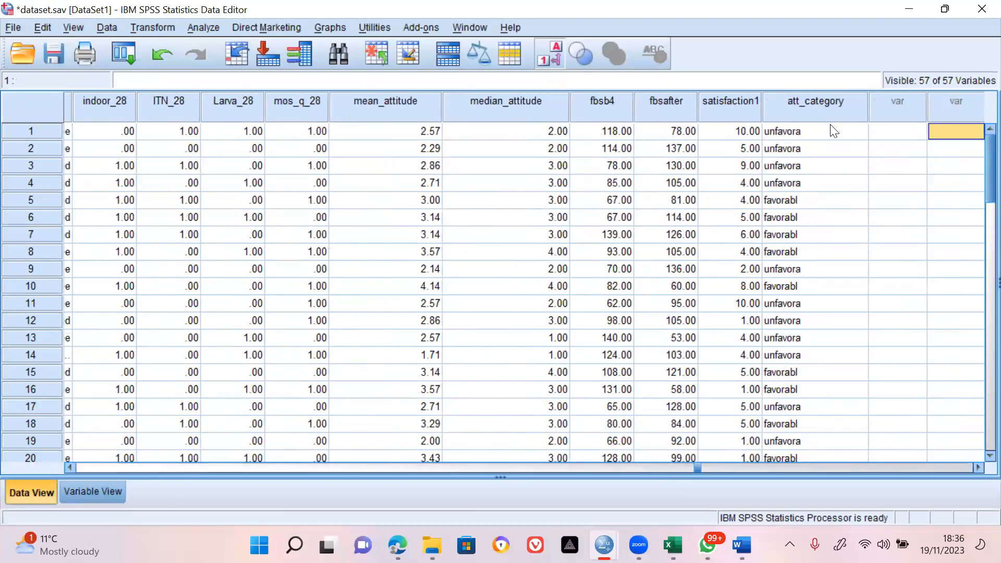
Step: Highlight the att_category and mean_attitude columns in turn to compare the categorical attitude variable with the mean score
click(802, 109)
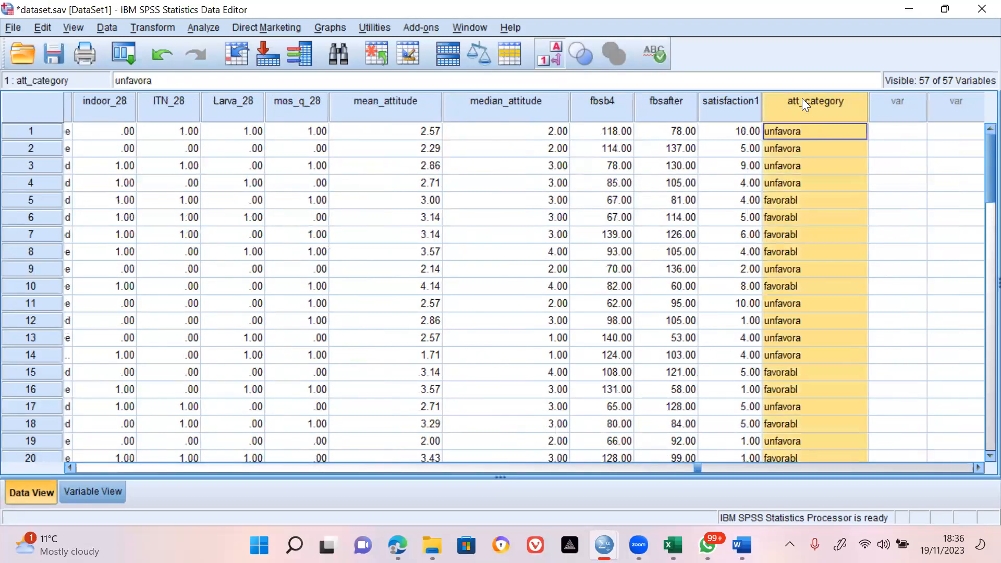
click(385, 110)
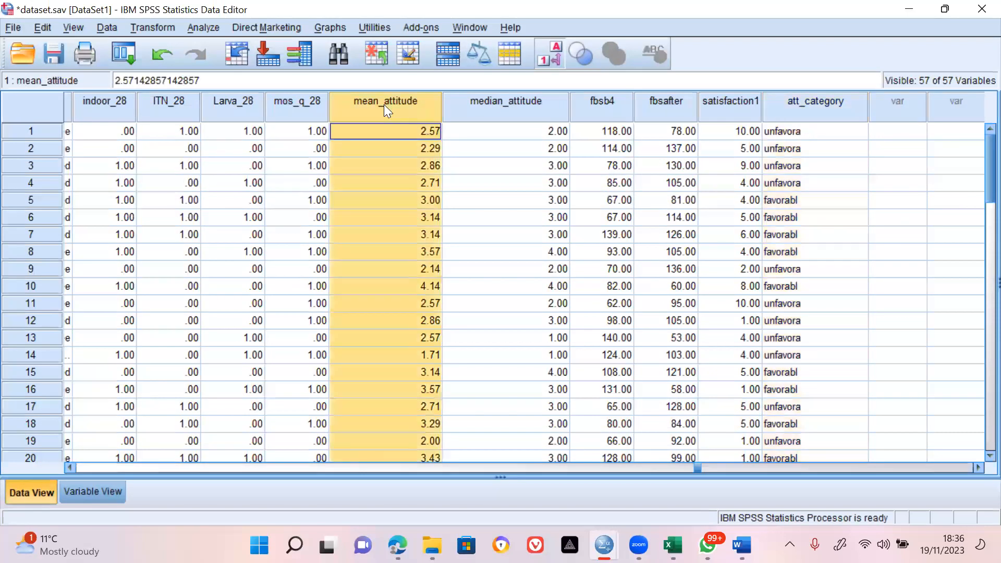
click(817, 111)
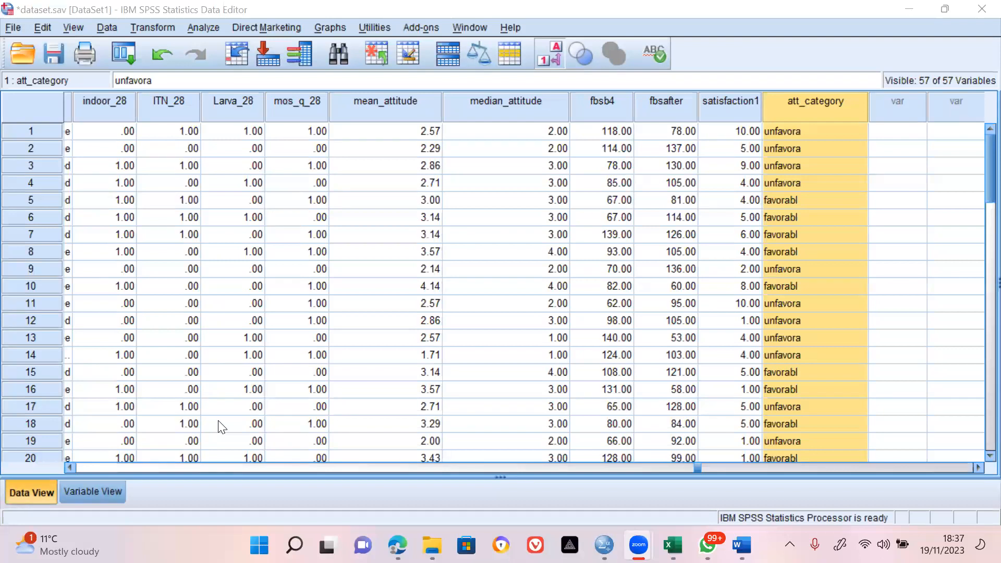
click(196, 340)
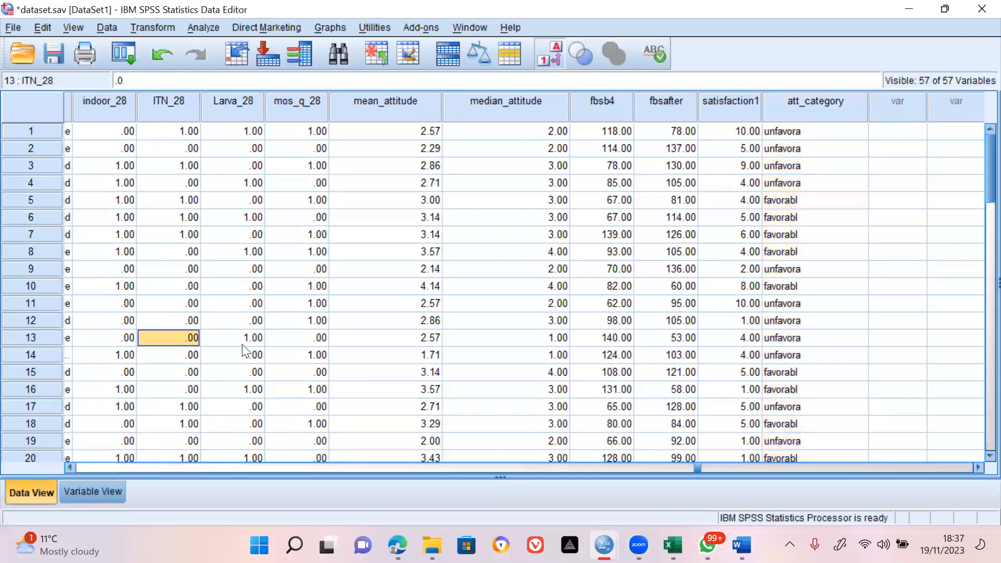
click(621, 130)
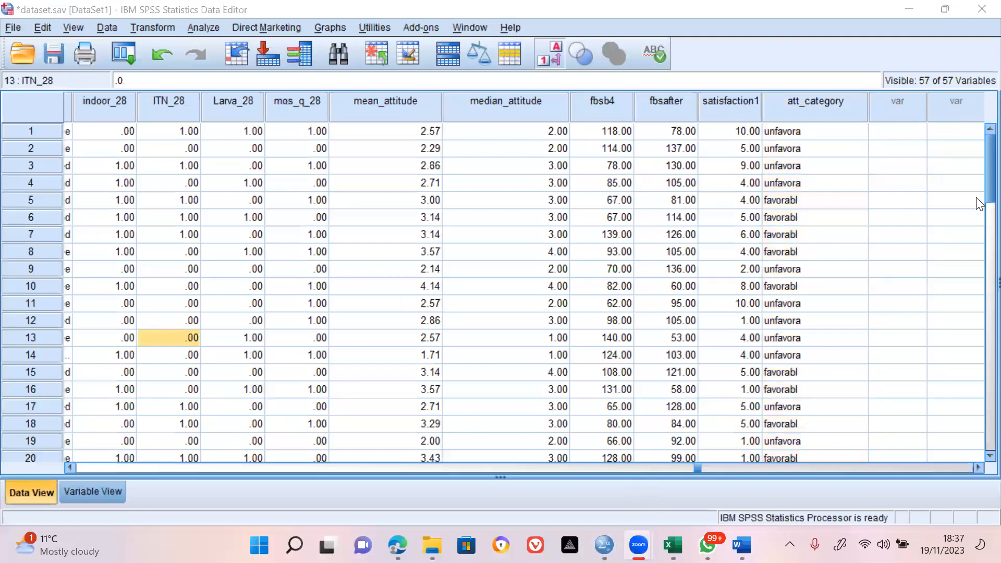
click(978, 170)
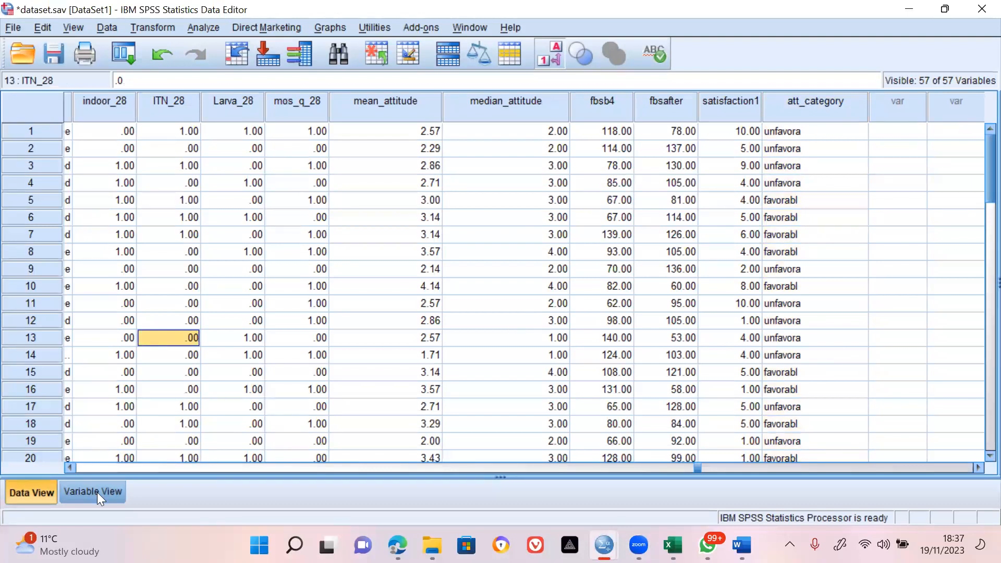
mouse_move(614, 529)
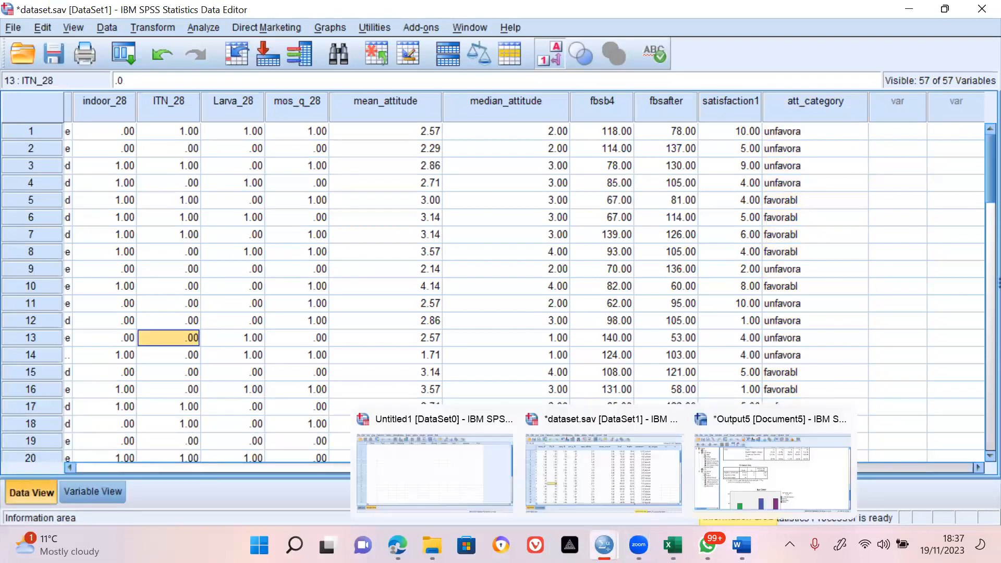
click(608, 533)
click(445, 469)
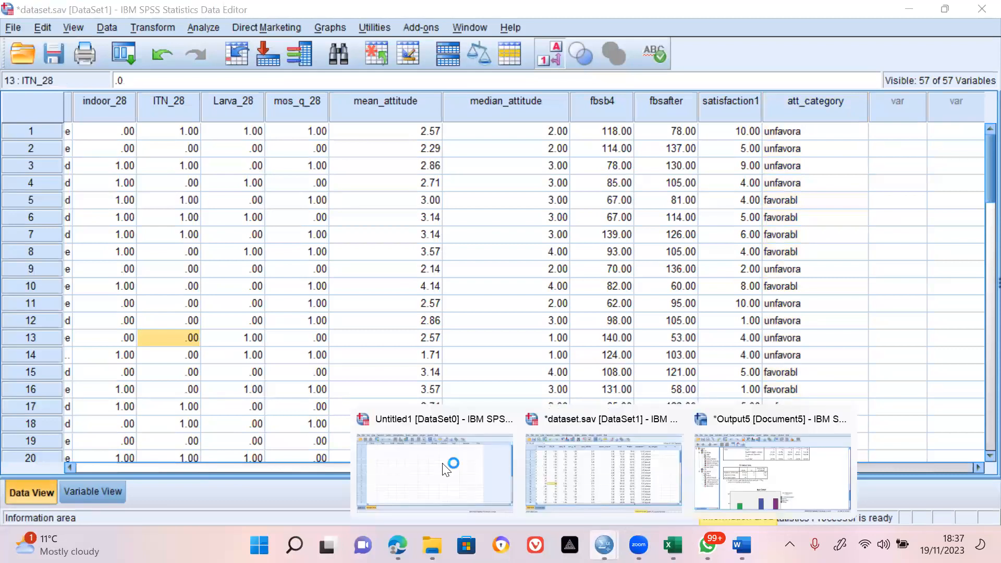
click(594, 466)
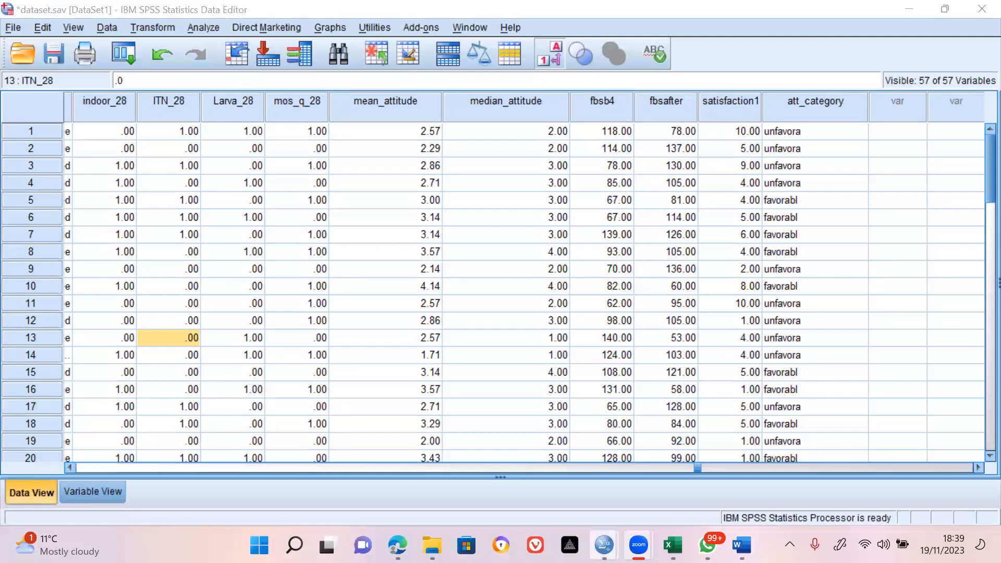
mouse_move(604, 545)
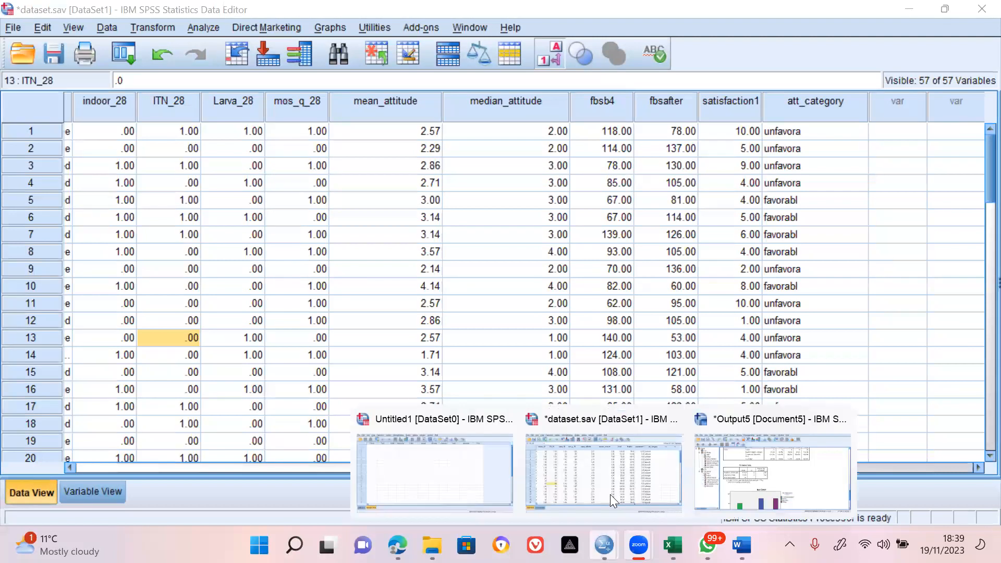